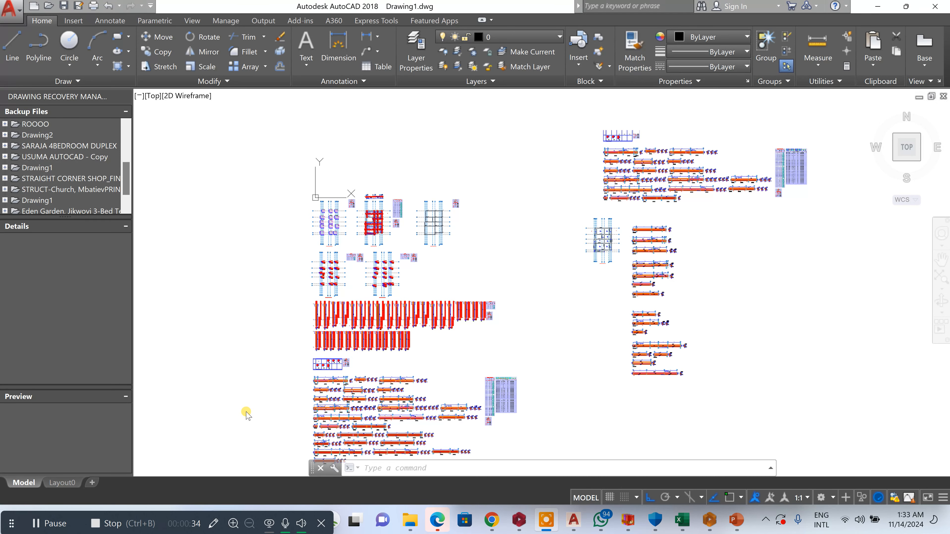
- Look over the full set of structural drawings in Drawing1.dwg
{"action": "scroll", "coordinate": [541, 251], "scroll_direction": "down", "scroll_amount": 5}
{"action": "scroll", "coordinate": [497, 202], "scroll_direction": "up", "scroll_amount": 5}
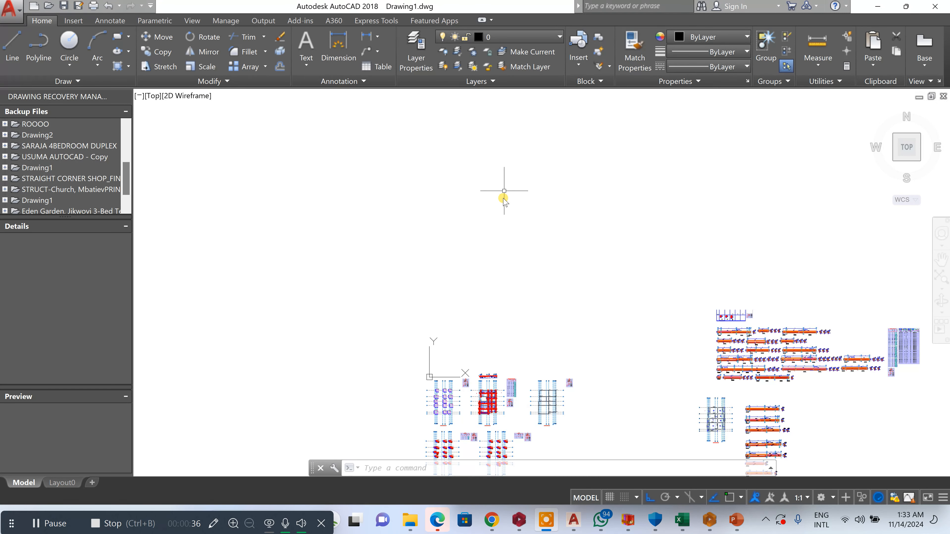
{"action": "left_click", "coordinate": [463, 192]}
{"action": "left_click", "coordinate": [425, 199]}
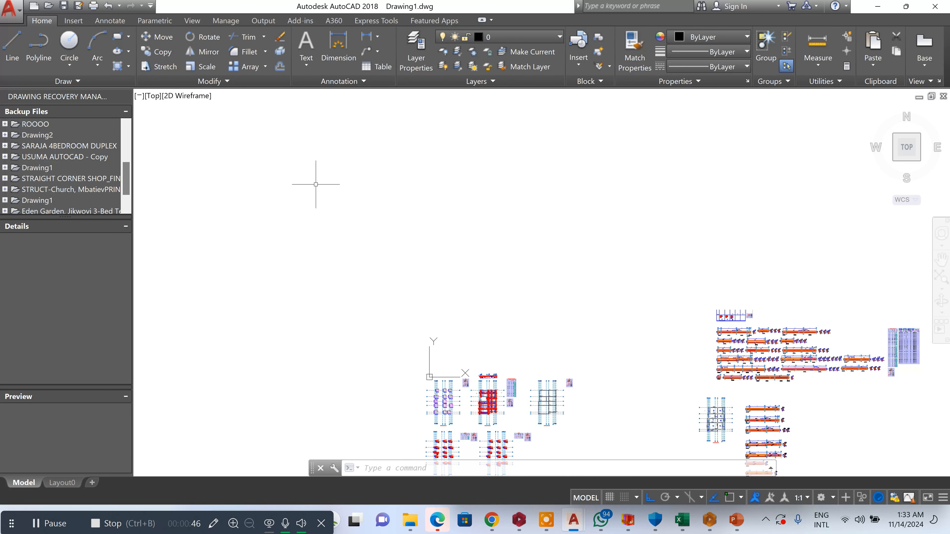
{"action": "scroll", "coordinate": [360, 196], "scroll_direction": "down", "scroll_amount": 2}
{"action": "scroll", "coordinate": [557, 202], "scroll_direction": "down", "scroll_amount": 6}
{"action": "scroll", "coordinate": [557, 211], "scroll_direction": "up", "scroll_amount": 12}
{"action": "scroll", "coordinate": [550, 213], "scroll_direction": "down", "scroll_amount": 6}
{"action": "scroll", "coordinate": [500, 219], "scroll_direction": "up", "scroll_amount": 4}
{"action": "scroll", "coordinate": [508, 201], "scroll_direction": "down", "scroll_amount": 2}
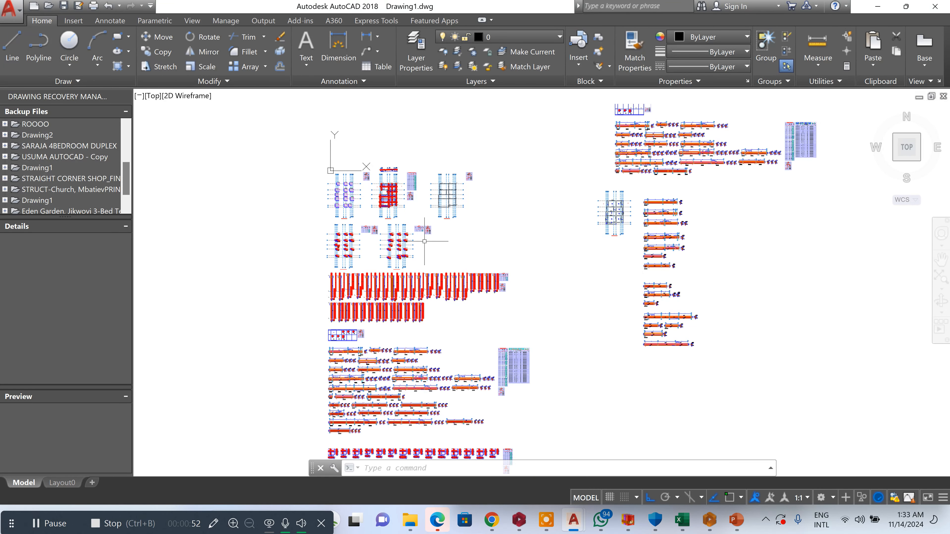
- Examine the beam layout plan, the beam details beside it and the neighbouring structural plans up close
{"action": "scroll", "coordinate": [690, 198], "scroll_direction": "up", "scroll_amount": 3}
{"action": "scroll", "coordinate": [647, 220], "scroll_direction": "up", "scroll_amount": 2}
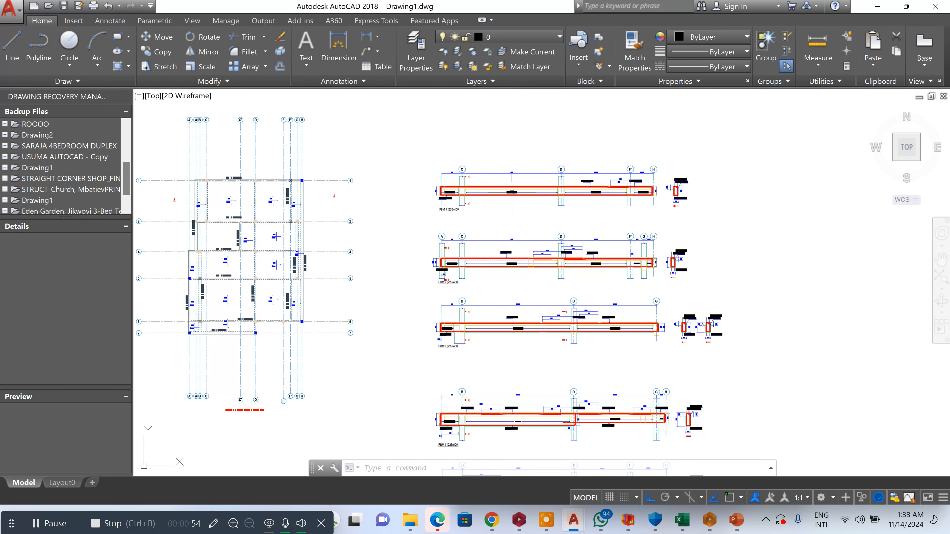
{"action": "scroll", "coordinate": [466, 188], "scroll_direction": "up", "scroll_amount": 4}
{"action": "scroll", "coordinate": [463, 187], "scroll_direction": "down", "scroll_amount": 4}
{"action": "scroll", "coordinate": [497, 190], "scroll_direction": "up", "scroll_amount": 4}
{"action": "scroll", "coordinate": [498, 191], "scroll_direction": "down", "scroll_amount": 7}
{"action": "scroll", "coordinate": [528, 190], "scroll_direction": "up", "scroll_amount": 9}
{"action": "scroll", "coordinate": [533, 169], "scroll_direction": "down", "scroll_amount": 8}
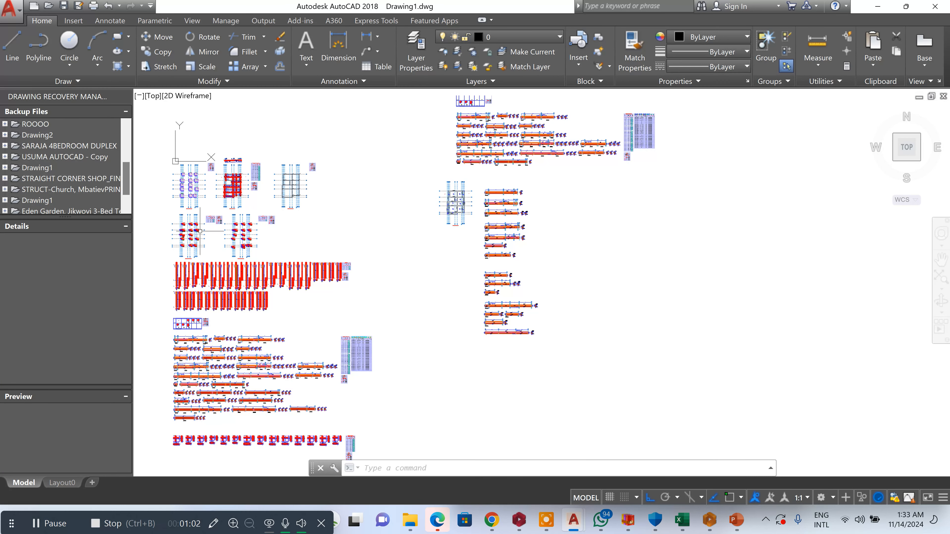
{"action": "scroll", "coordinate": [200, 231], "scroll_direction": "up", "scroll_amount": 8}
{"action": "scroll", "coordinate": [324, 226], "scroll_direction": "down", "scroll_amount": 6}
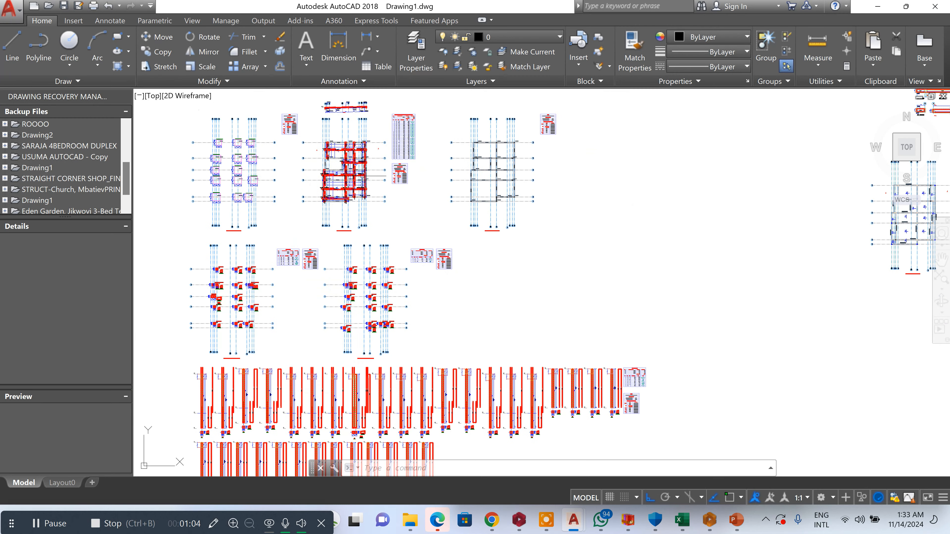
{"action": "scroll", "coordinate": [337, 194], "scroll_direction": "up", "scroll_amount": 2}
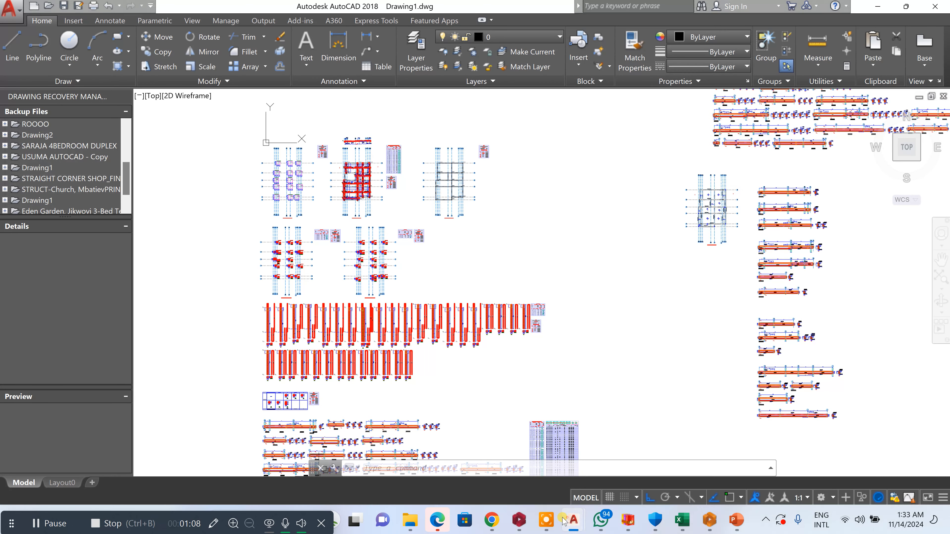
- Switch to the open drawing CLUB HOUSE FOR STRUC. M AND E.dwg and bring its ground floor plan into view
{"action": "mouse_move", "coordinate": [571, 521]}
{"action": "left_click", "coordinate": [324, 464]}
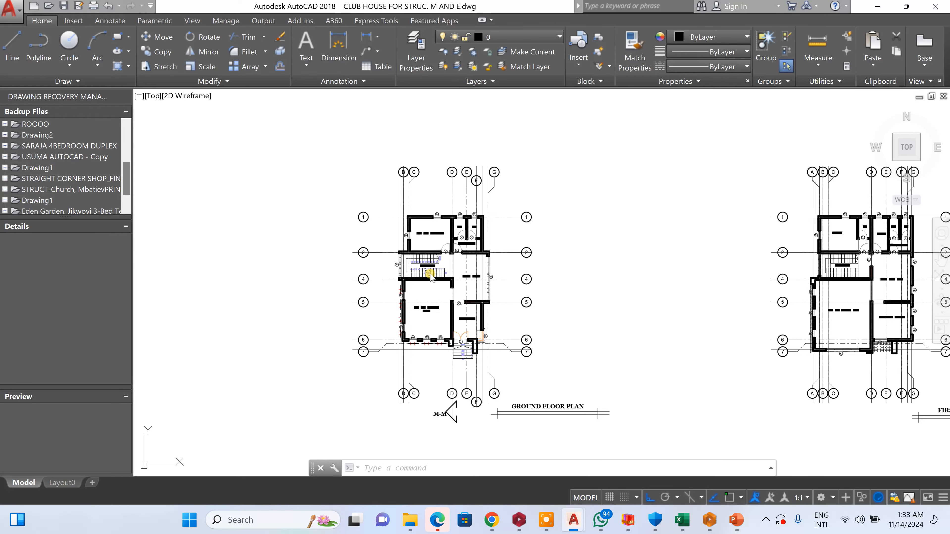
{"action": "scroll", "coordinate": [445, 266], "scroll_direction": "down", "scroll_amount": 2}
{"action": "scroll", "coordinate": [445, 265], "scroll_direction": "up", "scroll_amount": 2}
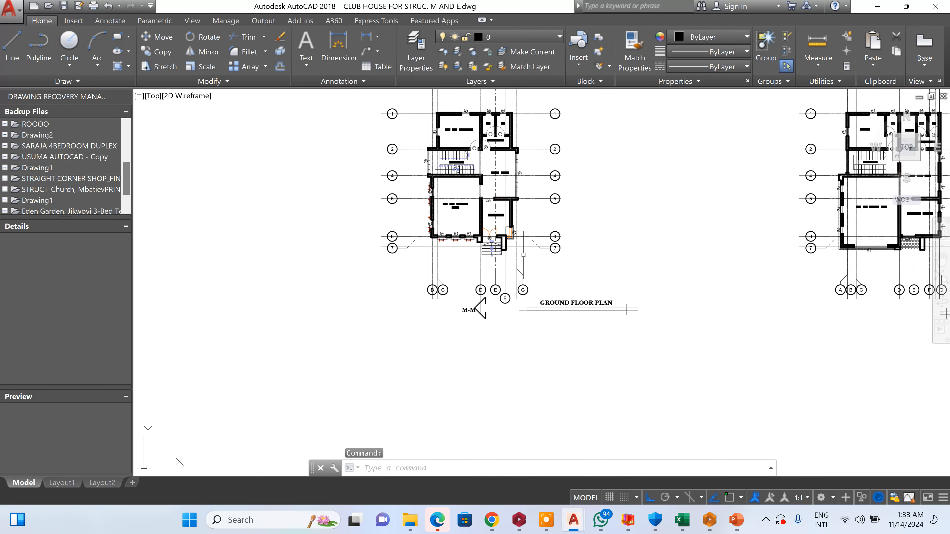
- Copy the whole ground floor plan, including its grid and title, to the clipboard
{"action": "right_click", "coordinate": [622, 83]}
{"action": "left_click", "coordinate": [606, 142]}
{"action": "right_click", "coordinate": [608, 143]}
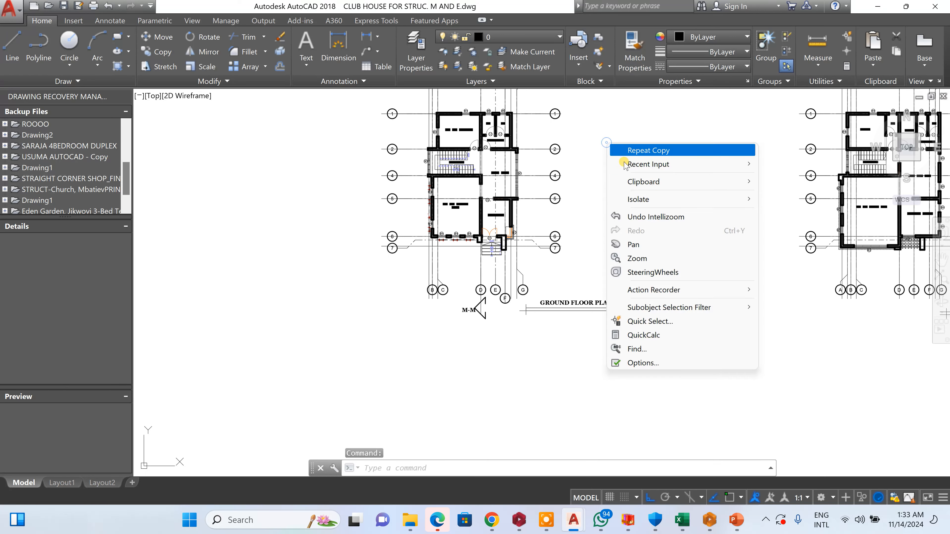
{"action": "mouse_move", "coordinate": [637, 181]}
{"action": "left_click", "coordinate": [817, 195]}
{"action": "scroll", "coordinate": [733, 249], "scroll_direction": "down", "scroll_amount": 5}
{"action": "left_click", "coordinate": [700, 172]}
{"action": "left_click", "coordinate": [547, 331]}
{"action": "key", "text": "Return"}
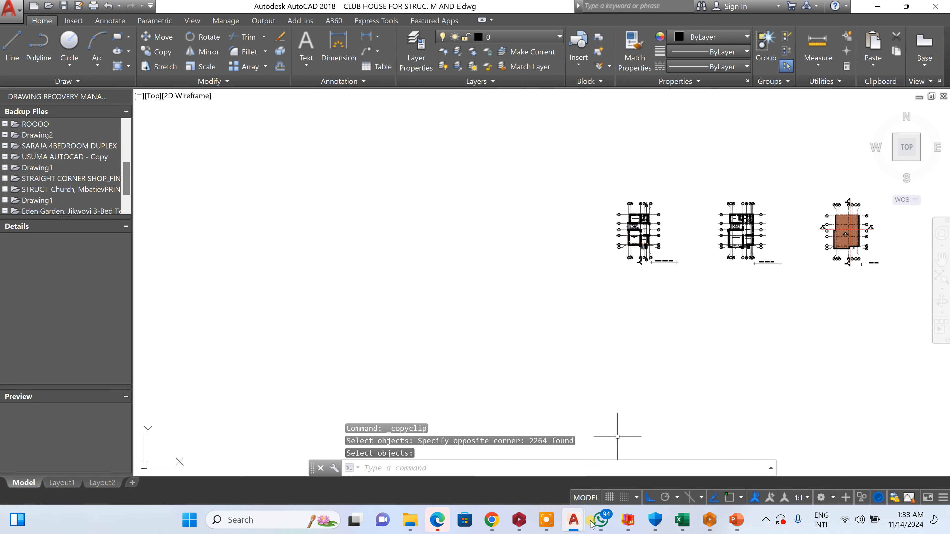
- Switch to Drawing1.dwg and paste the ground floor plan in the empty area beside the beam layout plan
{"action": "mouse_move", "coordinate": [576, 521]}
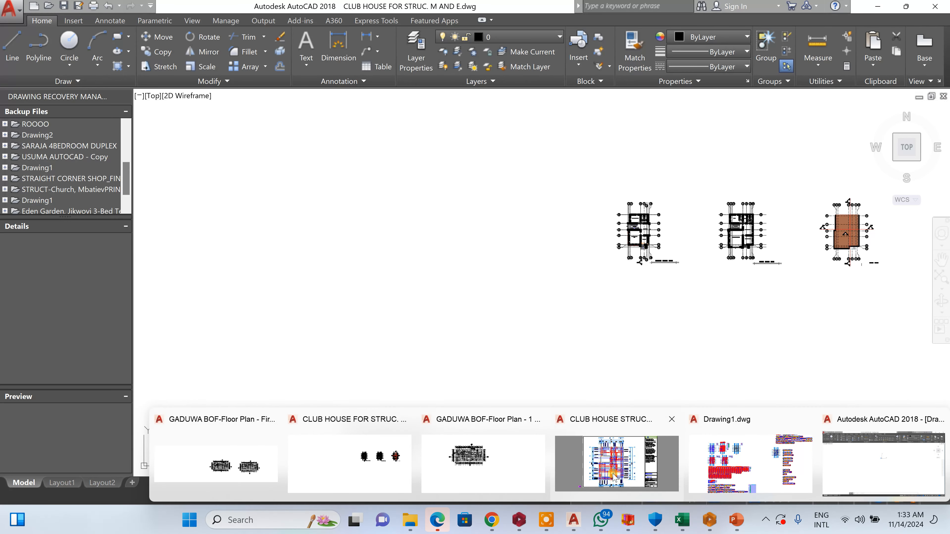
{"action": "left_click", "coordinate": [759, 461]}
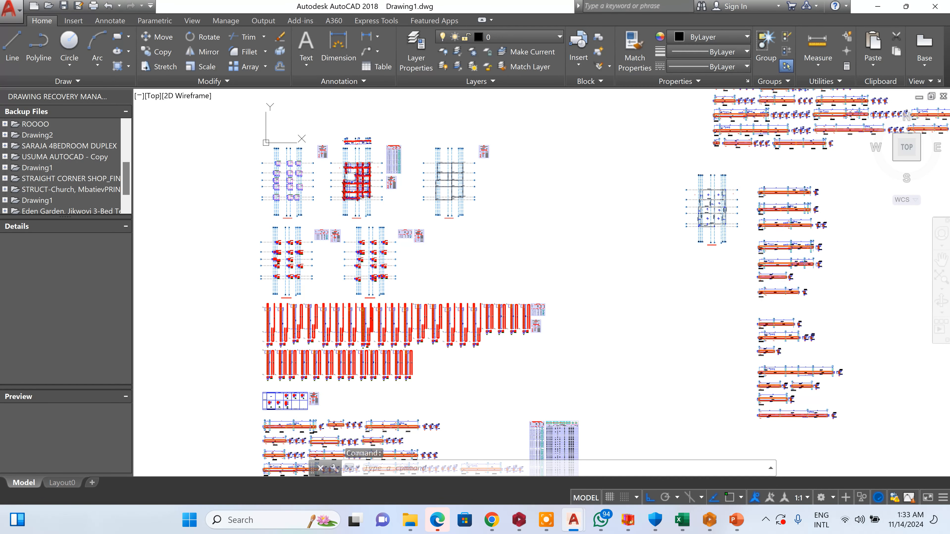
{"action": "key", "text": "ctrl+v"}
{"action": "scroll", "coordinate": [588, 239], "scroll_direction": "up", "scroll_amount": 2}
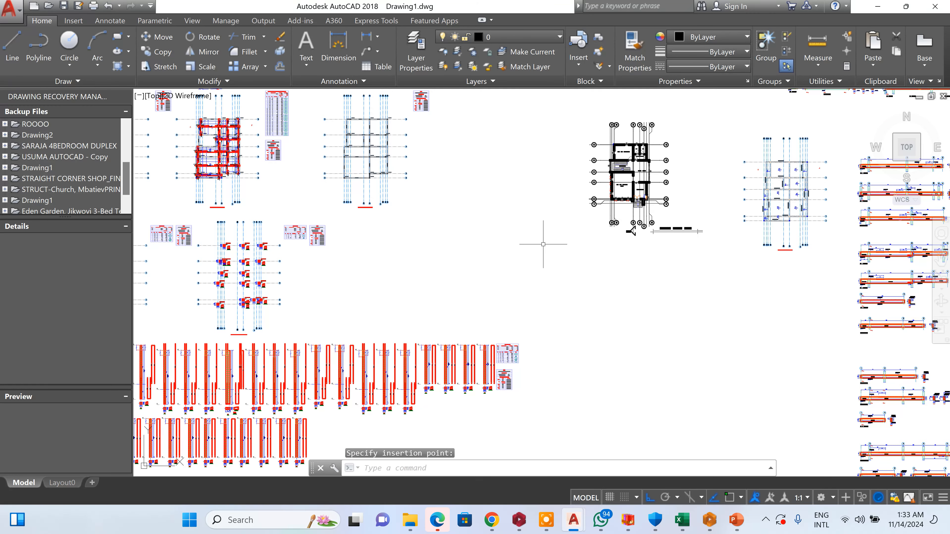
{"action": "scroll", "coordinate": [543, 244], "scroll_direction": "down", "scroll_amount": 3}
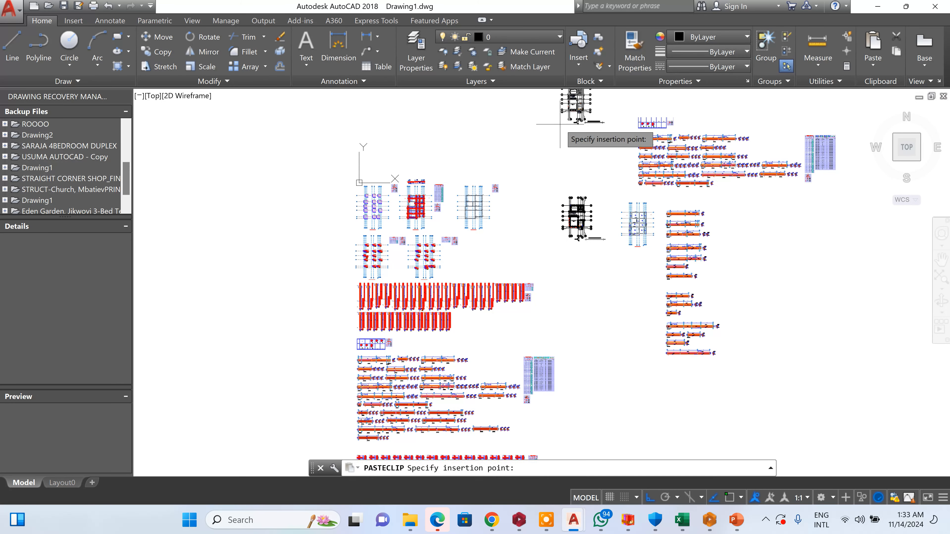
- Erase the vertical grid lines and their lettered bubbles from the pasted ground floor plan
{"action": "scroll", "coordinate": [567, 184], "scroll_direction": "up", "scroll_amount": 4}
{"action": "left_click", "coordinate": [649, 138]}
{"action": "left_click", "coordinate": [649, 138]}
{"action": "left_click", "coordinate": [517, 194]}
{"action": "key", "text": "Delete"}
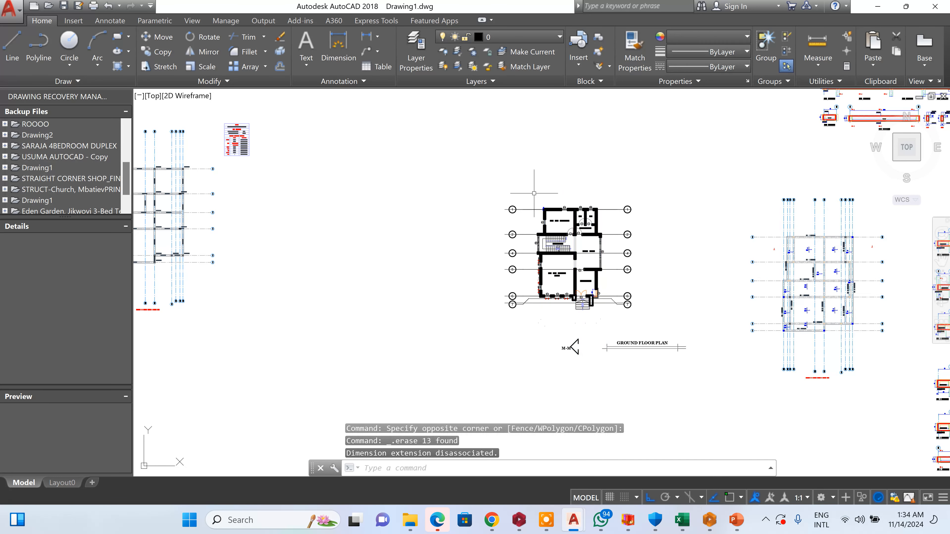
- Erase the horizontal grid lines and their numbered bubbles on both sides of the pasted floor plan
{"action": "left_click", "coordinate": [649, 159]}
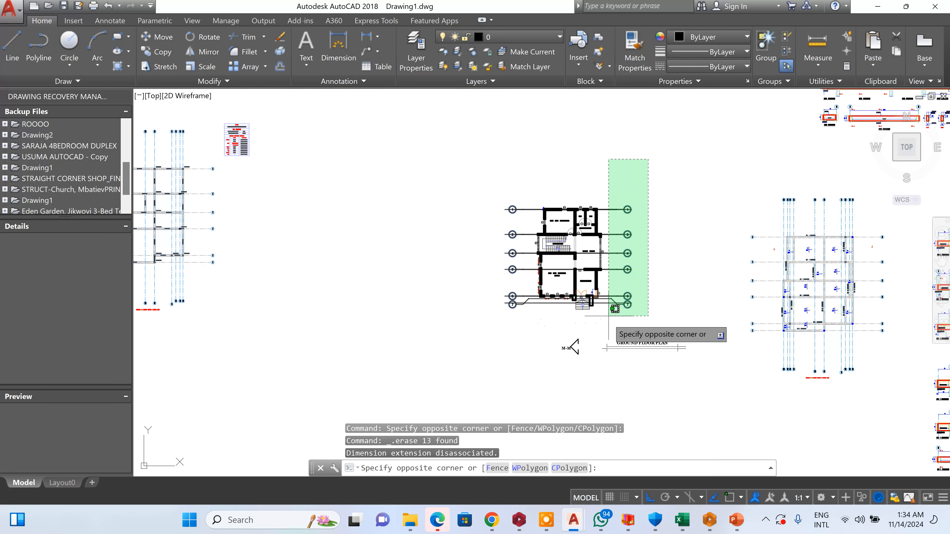
{"action": "left_click", "coordinate": [588, 313]}
{"action": "left_click", "coordinate": [532, 181]}
{"action": "left_click", "coordinate": [482, 254]}
{"action": "key", "text": "Delete"}
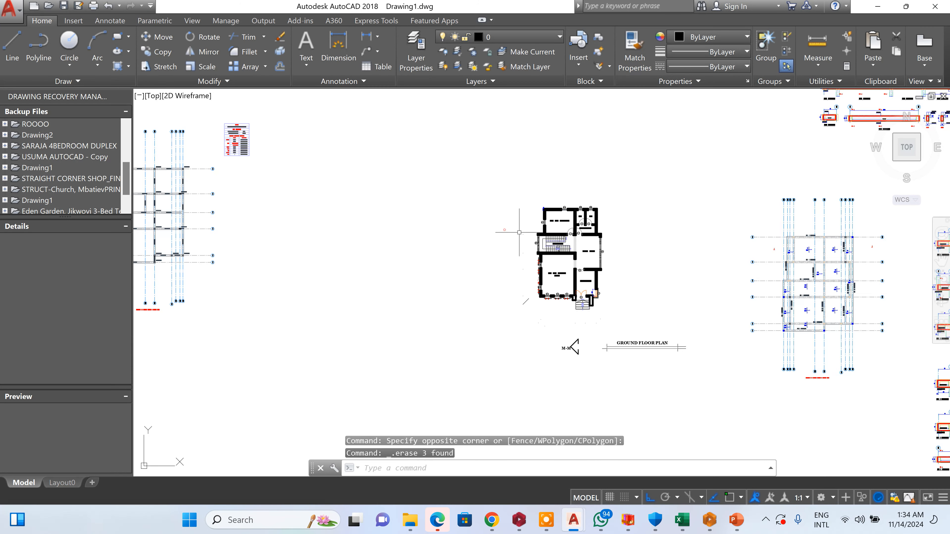
- Erase the window, its frame pieces and the wall end lines from the opening in the spa room's outer side wall
{"action": "scroll", "coordinate": [542, 220], "scroll_direction": "up", "scroll_amount": 8}
{"action": "scroll", "coordinate": [586, 197], "scroll_direction": "up", "scroll_amount": 4}
{"action": "left_click", "coordinate": [576, 229]}
{"action": "left_click", "coordinate": [439, 328]}
{"action": "key", "text": "Delete"}
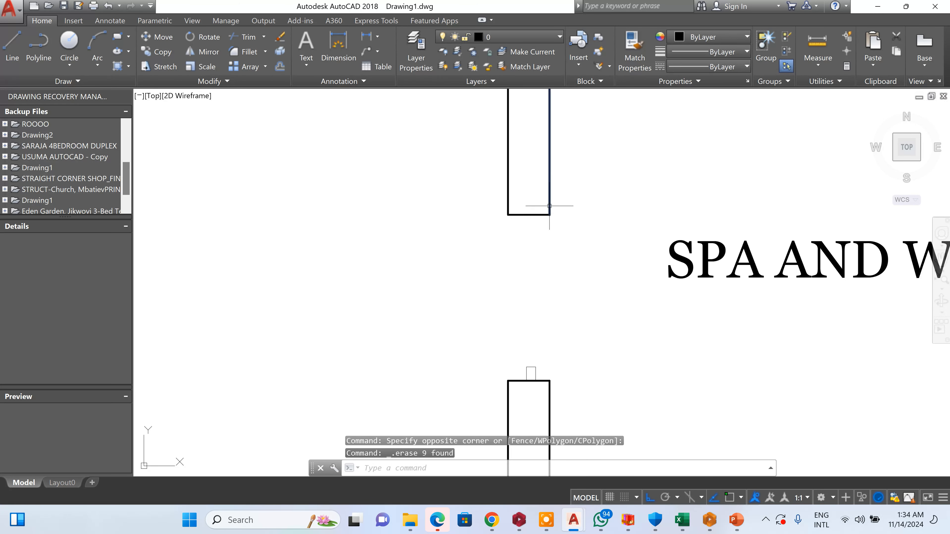
{"action": "left_click", "coordinate": [542, 200]}
{"action": "left_click", "coordinate": [523, 388]}
{"action": "key", "text": "Delete"}
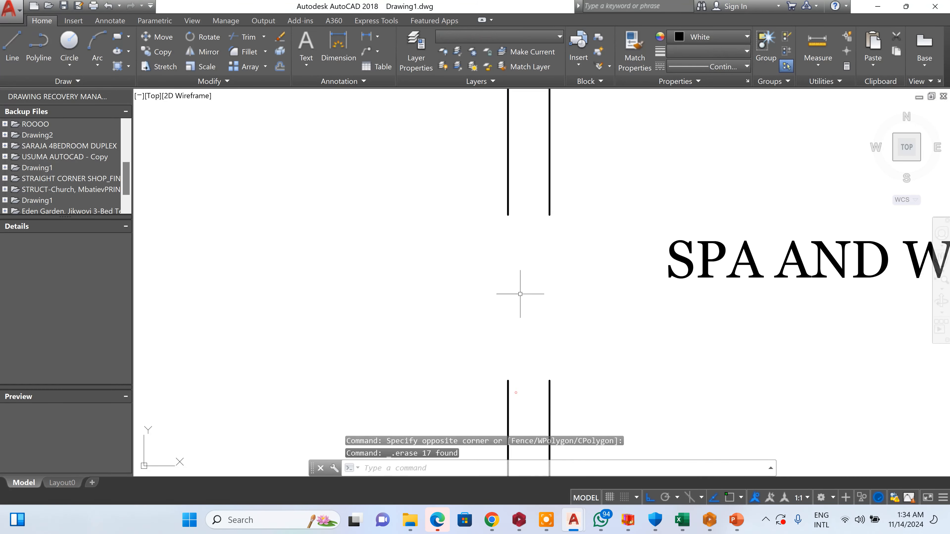
- Erase the room label text inside the spa room
{"action": "scroll", "coordinate": [561, 282], "scroll_direction": "down", "scroll_amount": 6}
{"action": "scroll", "coordinate": [651, 243], "scroll_direction": "up", "scroll_amount": 2}
{"action": "left_click", "coordinate": [653, 235]}
{"action": "left_click", "coordinate": [542, 337]}
{"action": "key", "text": "Delete"}
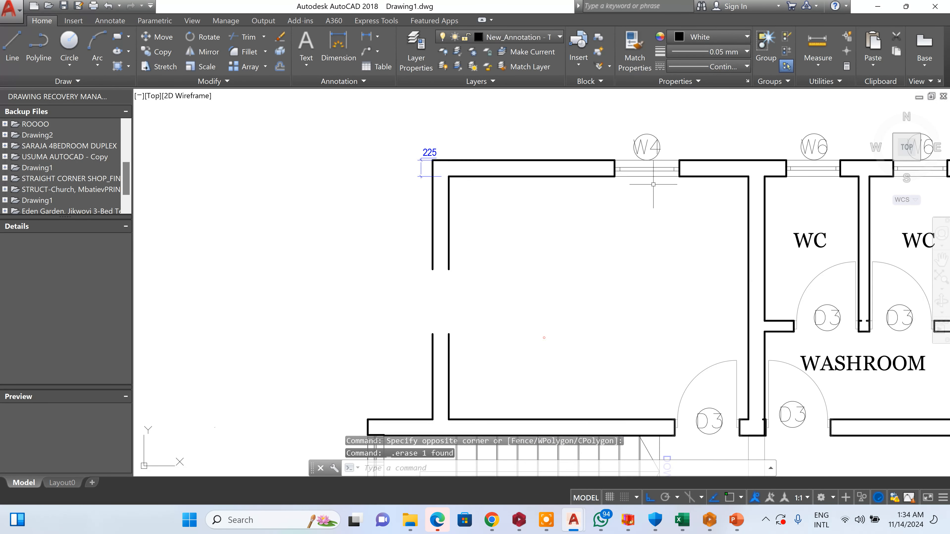
- Erase the W4 window lines and tag from the spa room's upper wall
{"action": "scroll", "coordinate": [679, 179], "scroll_direction": "up", "scroll_amount": 8}
{"action": "scroll", "coordinate": [652, 132], "scroll_direction": "down", "scroll_amount": 8}
{"action": "left_click", "coordinate": [633, 160]}
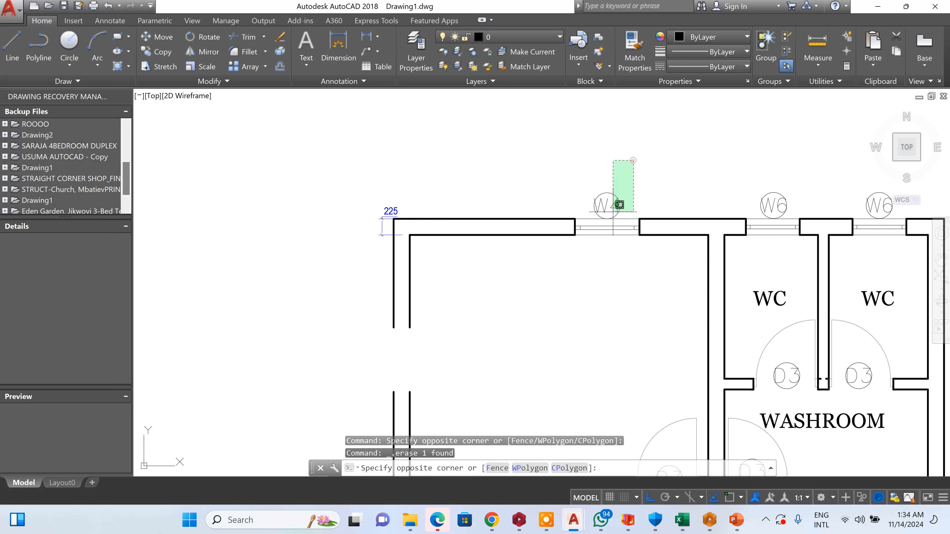
{"action": "left_click", "coordinate": [598, 266]}
{"action": "key", "text": "Delete"}
- Erase the remaining frame pieces and wall end lines in the W4 window opening
{"action": "left_click", "coordinate": [654, 220]}
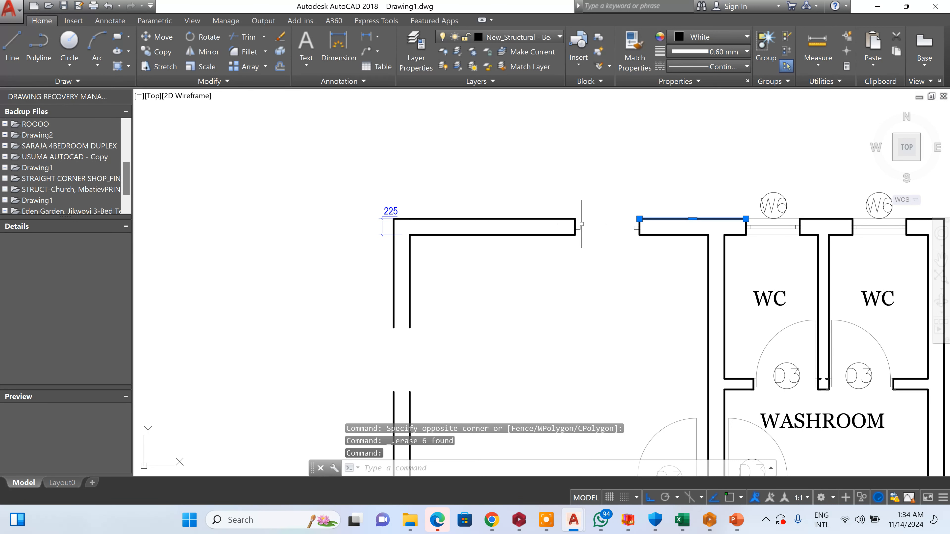
{"action": "scroll", "coordinate": [576, 220], "scroll_direction": "up", "scroll_amount": 4}
{"action": "key", "text": "Escape"}
{"action": "left_click", "coordinate": [749, 226]}
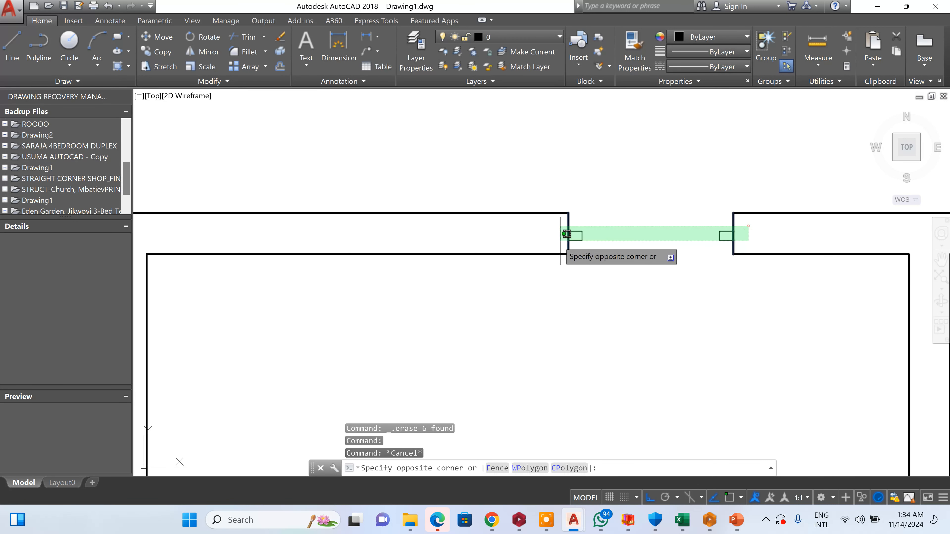
{"action": "left_click", "coordinate": [545, 244]}
{"action": "key", "text": "Delete"}
- Erase the W6 window lines, its tag and the WC label of the toilet next to the spa room
{"action": "scroll", "coordinate": [653, 241], "scroll_direction": "down", "scroll_amount": 4}
{"action": "scroll", "coordinate": [653, 241], "scroll_direction": "up", "scroll_amount": 3}
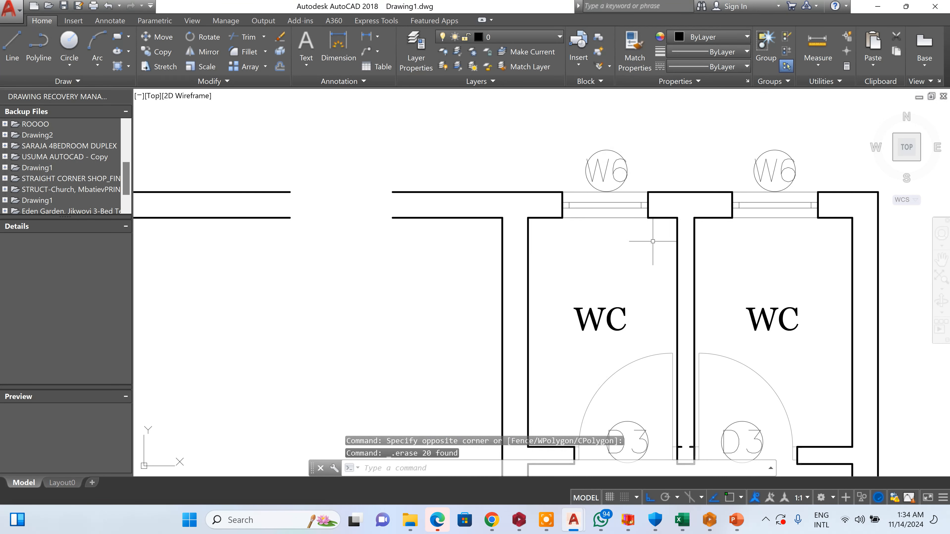
{"action": "left_click", "coordinate": [619, 135]}
{"action": "left_click", "coordinate": [608, 273]}
{"action": "key", "text": "Delete"}
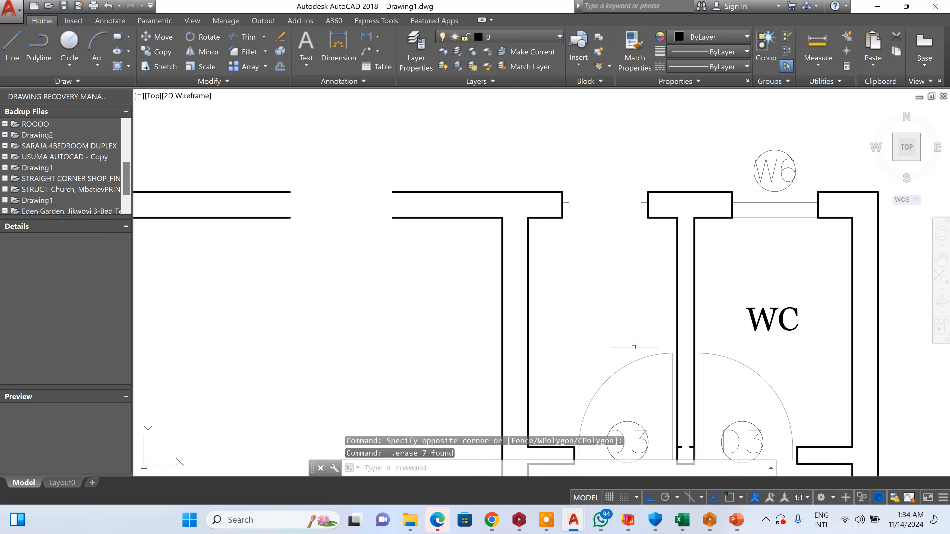
- Erase the D3 tag and door swing arc of the same toilet
{"action": "scroll", "coordinate": [642, 363], "scroll_direction": "down", "scroll_amount": 3}
{"action": "scroll", "coordinate": [643, 363], "scroll_direction": "up", "scroll_amount": 5}
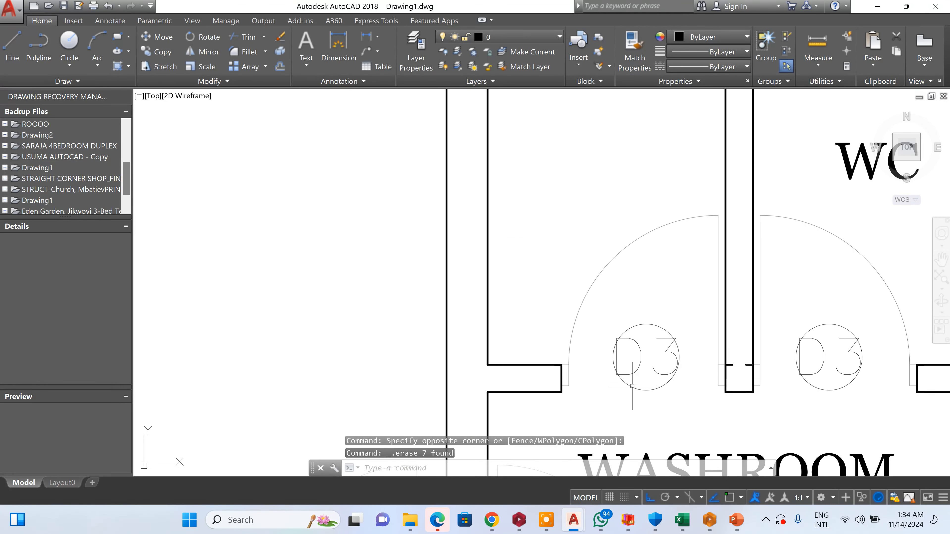
{"action": "left_click", "coordinate": [658, 399]}
{"action": "left_click", "coordinate": [613, 200]}
{"action": "key", "text": "Delete"}
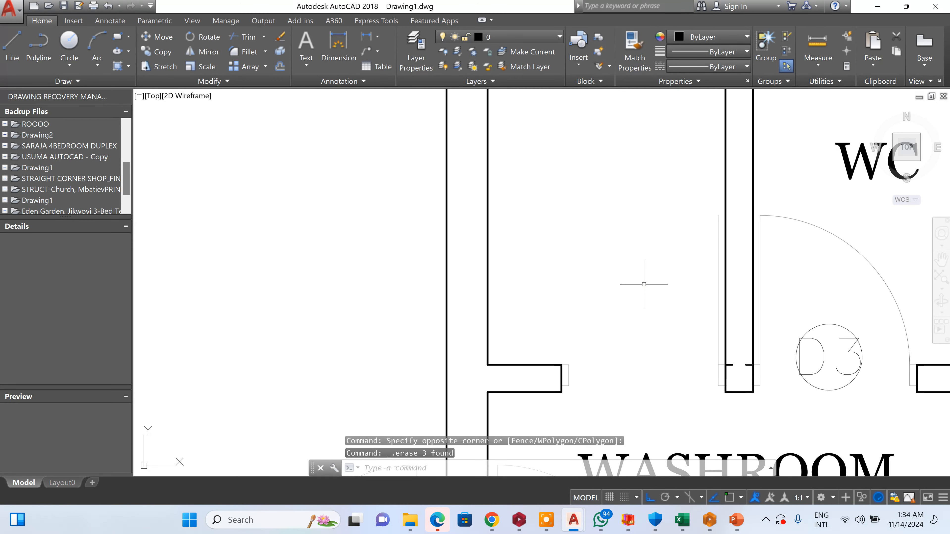
- Erase the door frame lines and wall end lines across that toilet's D3 doorway
{"action": "scroll", "coordinate": [732, 408], "scroll_direction": "down", "scroll_amount": 3}
{"action": "scroll", "coordinate": [750, 427], "scroll_direction": "up", "scroll_amount": 3}
{"action": "scroll", "coordinate": [765, 396], "scroll_direction": "down", "scroll_amount": 3}
{"action": "left_click", "coordinate": [731, 408]}
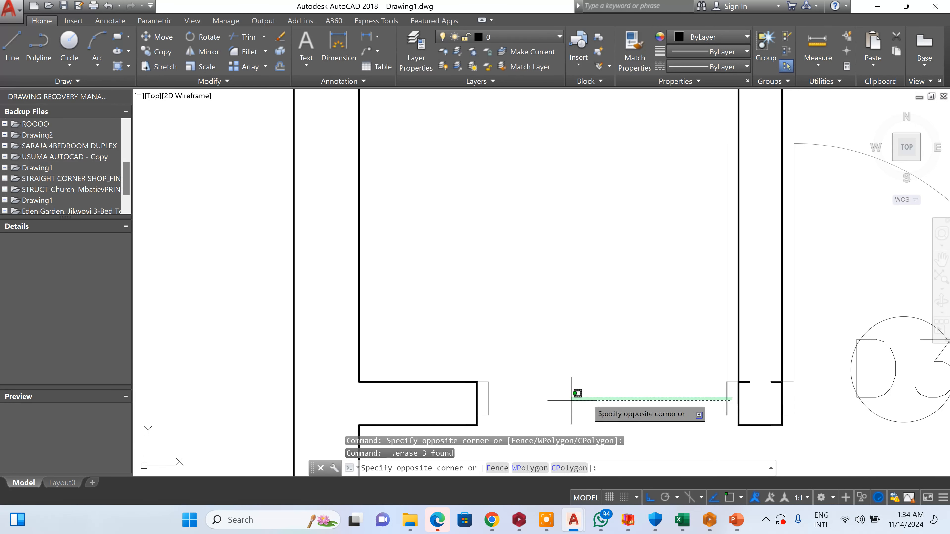
{"action": "left_click", "coordinate": [454, 395]}
{"action": "key", "text": "Delete"}
- Erase the leftover frame line and short end line at the wall stub beside the doorway
{"action": "scroll", "coordinate": [589, 393], "scroll_direction": "up", "scroll_amount": 3}
{"action": "scroll", "coordinate": [589, 394], "scroll_direction": "up", "scroll_amount": 5}
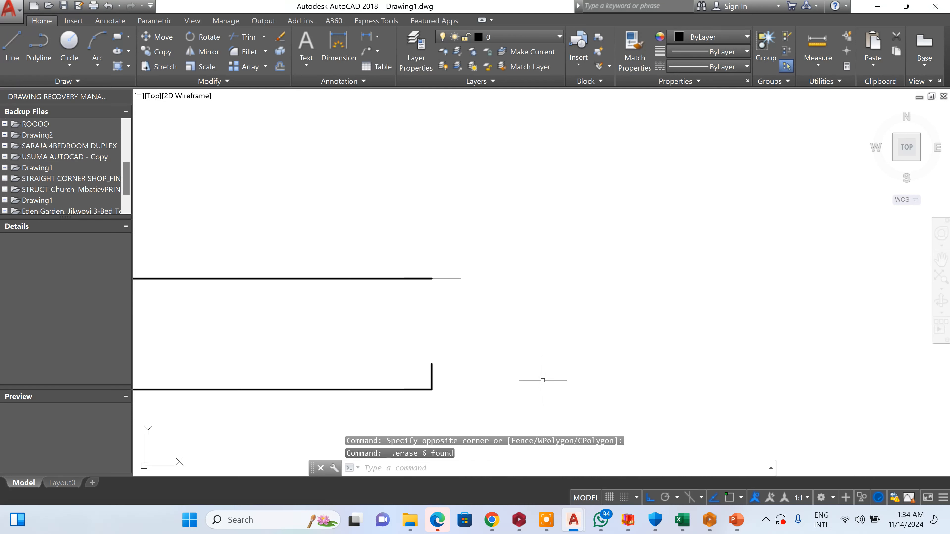
{"action": "left_click", "coordinate": [532, 387]}
{"action": "left_click", "coordinate": [424, 346]}
{"action": "key", "text": "Delete"}
{"action": "left_click", "coordinate": [452, 322]}
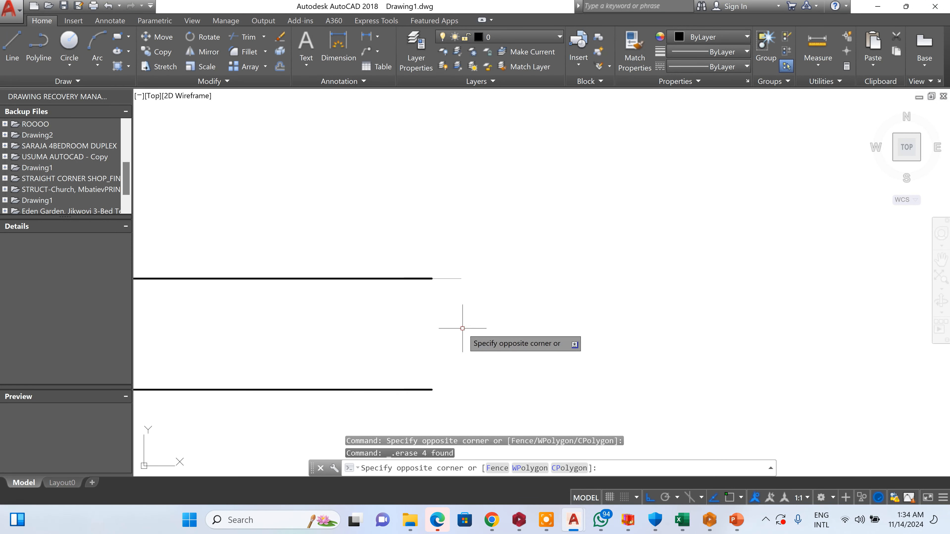
- Erase the remaining frame pieces and wall end lines in the first toilet's W6 window opening
{"action": "scroll", "coordinate": [505, 219], "scroll_direction": "down", "scroll_amount": 5}
{"action": "scroll", "coordinate": [512, 132], "scroll_direction": "up", "scroll_amount": 2}
{"action": "scroll", "coordinate": [512, 132], "scroll_direction": "up", "scroll_amount": 3}
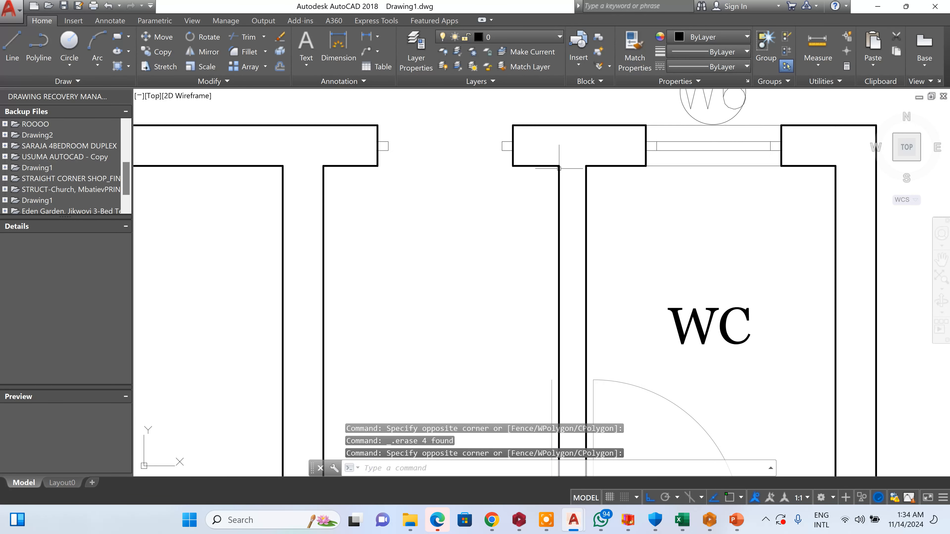
{"action": "left_click", "coordinate": [561, 142]}
{"action": "left_click", "coordinate": [347, 135]}
{"action": "key", "text": "Delete"}
{"action": "scroll", "coordinate": [555, 159], "scroll_direction": "up", "scroll_amount": 3}
{"action": "scroll", "coordinate": [600, 148], "scroll_direction": "down", "scroll_amount": 3}
{"action": "left_click", "coordinate": [621, 141]}
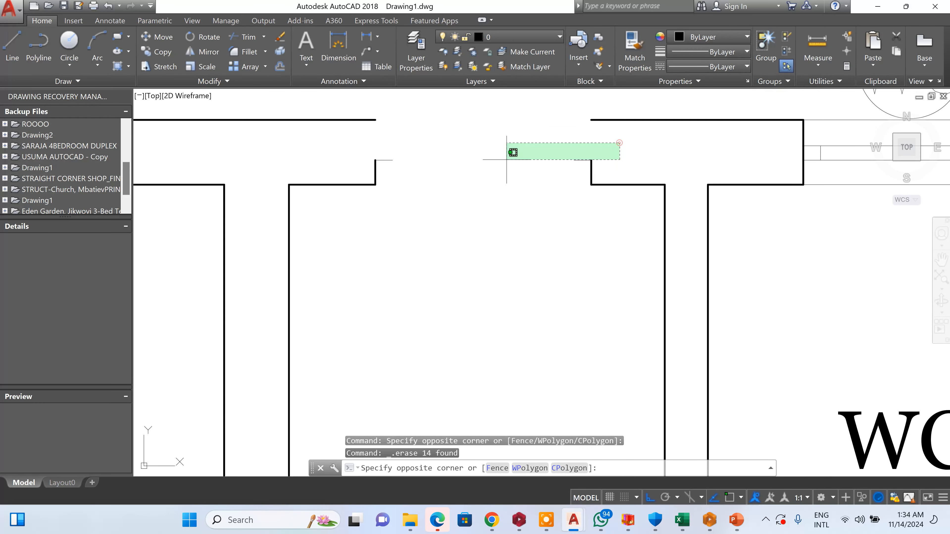
{"action": "left_click", "coordinate": [300, 178]}
{"action": "key", "text": "Delete"}
- Erase the second toilet's W6 window with its tag, frame pieces and adjoining wall end lines
{"action": "scroll", "coordinate": [563, 113], "scroll_direction": "up", "scroll_amount": 2}
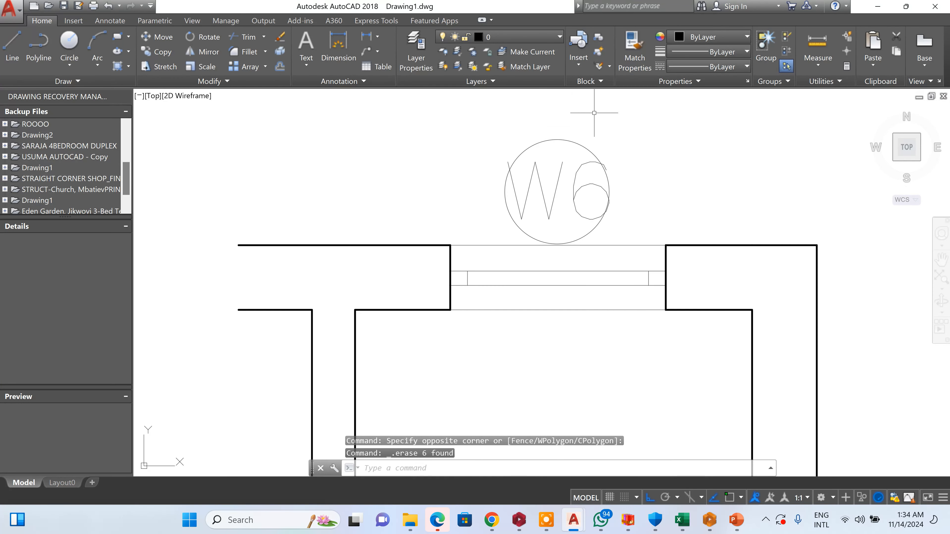
{"action": "left_click", "coordinate": [617, 112]}
{"action": "left_click", "coordinate": [501, 367]}
{"action": "key", "text": "Delete"}
{"action": "left_click", "coordinate": [677, 260]}
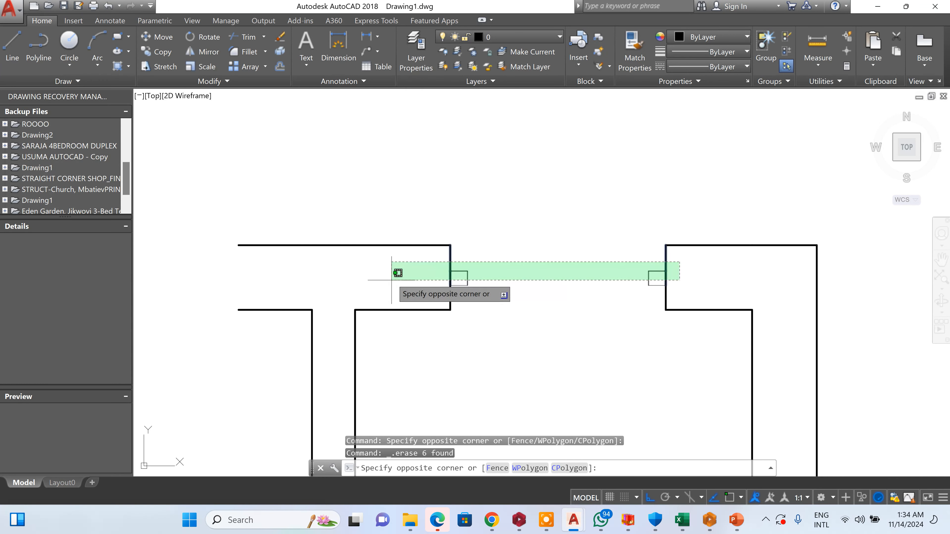
{"action": "left_click", "coordinate": [402, 295]}
{"action": "key", "text": "Delete"}
- Erase the door symbol and the lines across the second toilet's doorway
{"action": "scroll", "coordinate": [489, 278], "scroll_direction": "down", "scroll_amount": 3}
{"action": "scroll", "coordinate": [495, 271], "scroll_direction": "up", "scroll_amount": 5}
{"action": "left_click", "coordinate": [585, 159]}
{"action": "left_click", "coordinate": [545, 295]}
{"action": "key", "text": "Delete"}
{"action": "left_click", "coordinate": [614, 412]}
{"action": "left_click", "coordinate": [498, 230]}
{"action": "key", "text": "Delete"}
- Erase the door frame beside the toilet wall stub and the short cross lines inside the stub
{"action": "scroll", "coordinate": [523, 337], "scroll_direction": "up", "scroll_amount": 2}
{"action": "scroll", "coordinate": [464, 224], "scroll_direction": "down", "scroll_amount": 2}
{"action": "scroll", "coordinate": [460, 239], "scroll_direction": "up", "scroll_amount": 5}
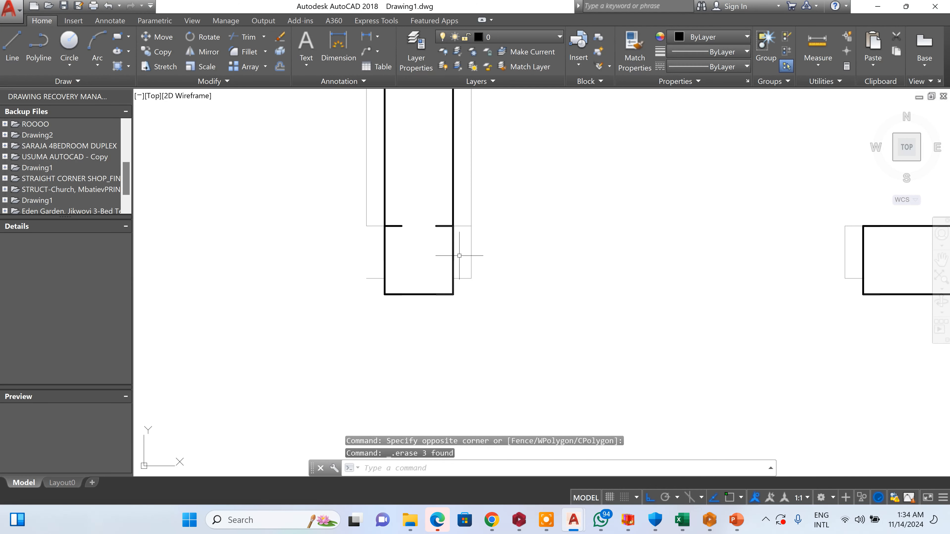
{"action": "left_click", "coordinate": [494, 301]}
{"action": "left_click", "coordinate": [465, 200]}
{"action": "key", "text": "Delete"}
{"action": "scroll", "coordinate": [447, 224], "scroll_direction": "up", "scroll_amount": 5}
{"action": "left_click", "coordinate": [451, 202]}
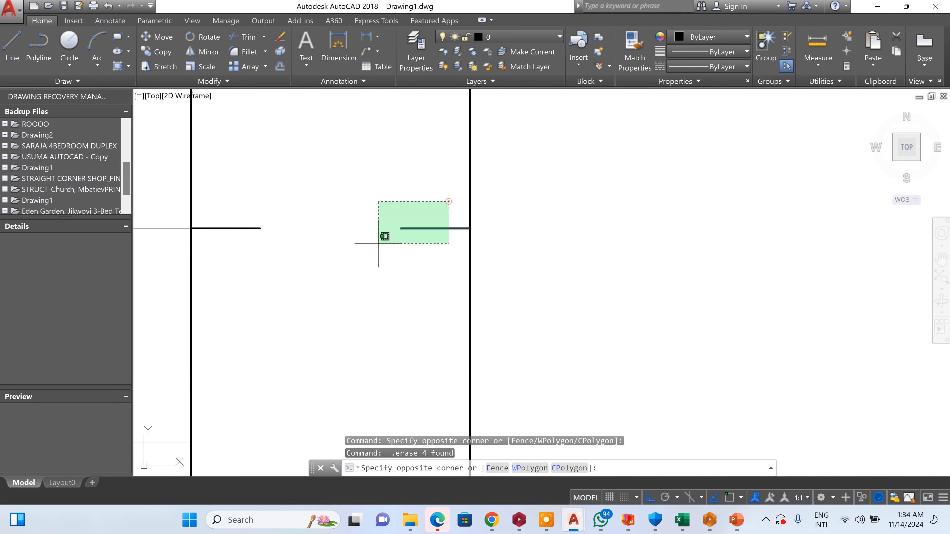
{"action": "left_click", "coordinate": [258, 270]}
{"action": "key", "text": "Delete"}
- Erase the frame lines on the stub's other side and at the wall end across the doorway
{"action": "scroll", "coordinate": [341, 186], "scroll_direction": "down", "scroll_amount": 3}
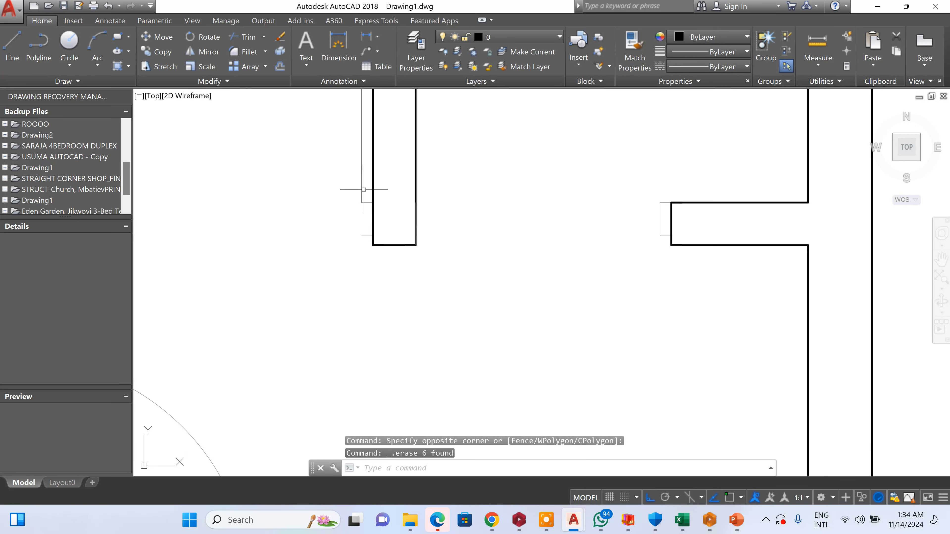
{"action": "left_click", "coordinate": [315, 288]}
{"action": "key", "text": "Delete"}
{"action": "scroll", "coordinate": [516, 191], "scroll_direction": "down", "scroll_amount": 3}
{"action": "scroll", "coordinate": [501, 197], "scroll_direction": "up", "scroll_amount": 3}
{"action": "left_click", "coordinate": [490, 200]}
{"action": "left_click", "coordinate": [353, 257]}
{"action": "key", "text": "Delete"}
- Erase the frame and end line of the wall above the game room, plus the frame and short wall line at the facing corner
{"action": "scroll", "coordinate": [429, 285], "scroll_direction": "up", "scroll_amount": 5}
{"action": "left_click", "coordinate": [498, 286]}
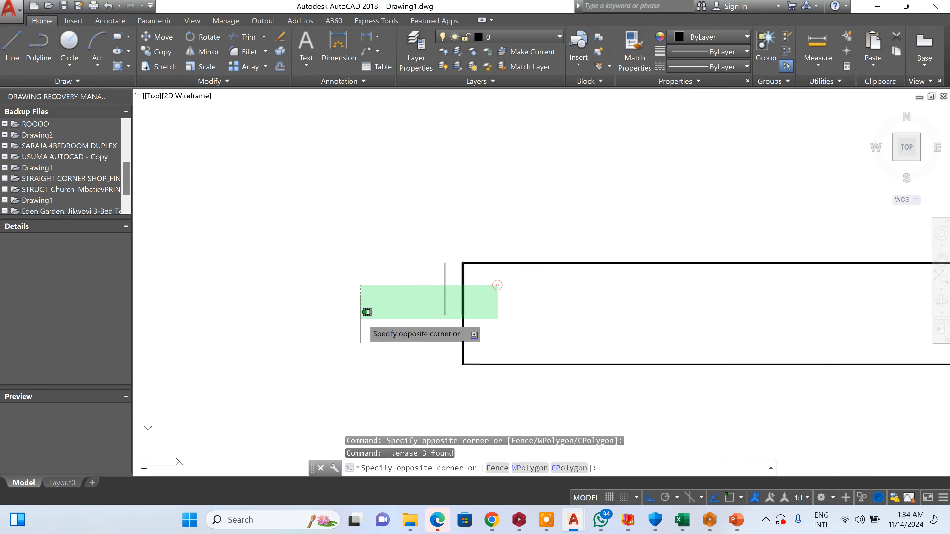
{"action": "scroll", "coordinate": [359, 319], "scroll_direction": "down", "scroll_amount": 3}
{"action": "scroll", "coordinate": [254, 330], "scroll_direction": "up", "scroll_amount": 4}
{"action": "left_click", "coordinate": [229, 318]}
{"action": "key", "text": "Delete"}
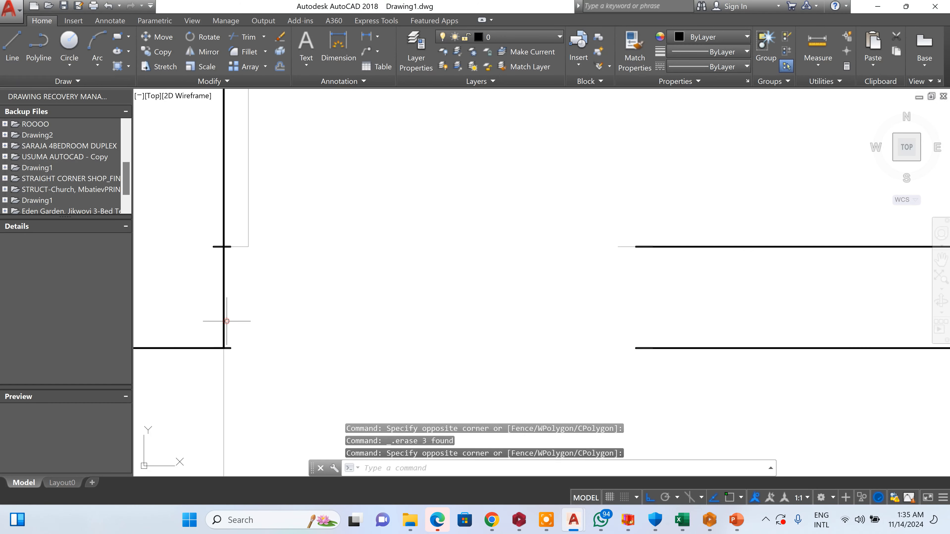
{"action": "left_click", "coordinate": [260, 218]}
{"action": "left_click", "coordinate": [236, 266]}
{"action": "key", "text": "Delete"}
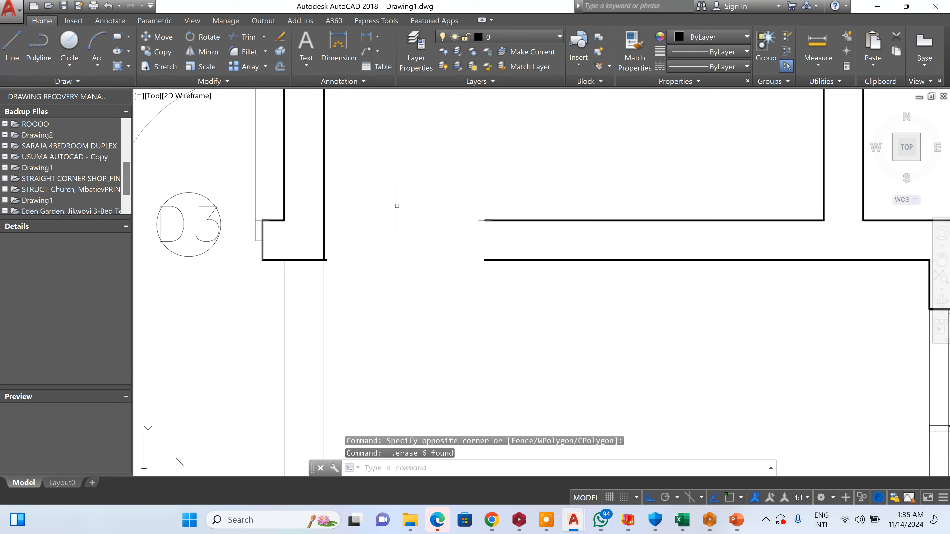
- Erase the long W1 window band and its tag along the game room's outer side
{"action": "scroll", "coordinate": [453, 218], "scroll_direction": "down", "scroll_amount": 3}
{"action": "scroll", "coordinate": [572, 254], "scroll_direction": "up", "scroll_amount": 5}
{"action": "left_click", "coordinate": [613, 205]}
{"action": "left_click", "coordinate": [409, 355]}
{"action": "scroll", "coordinate": [409, 354], "scroll_direction": "down", "scroll_amount": 3}
{"action": "scroll", "coordinate": [500, 222], "scroll_direction": "down", "scroll_amount": 3}
{"action": "scroll", "coordinate": [529, 240], "scroll_direction": "up", "scroll_amount": 5}
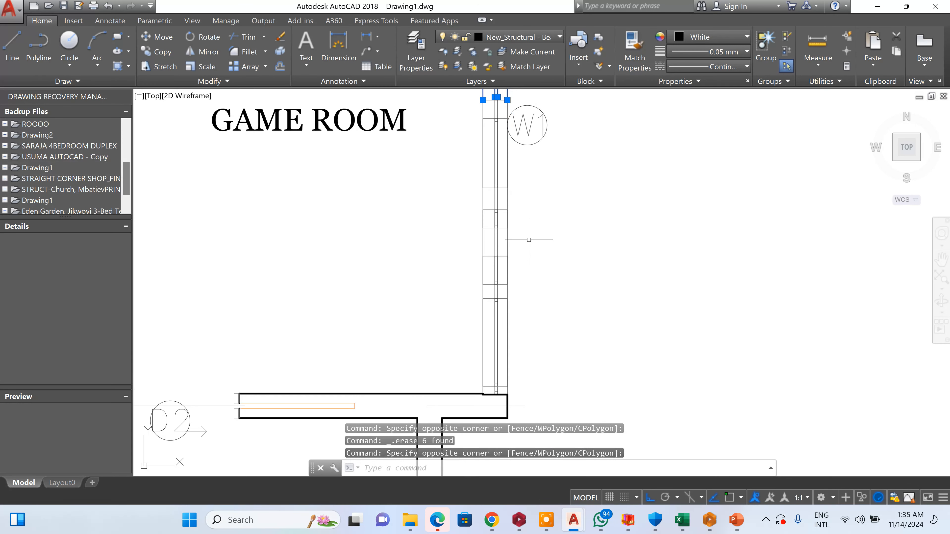
{"action": "left_click", "coordinate": [537, 379]}
{"action": "scroll", "coordinate": [410, 150], "scroll_direction": "down", "scroll_amount": 3}
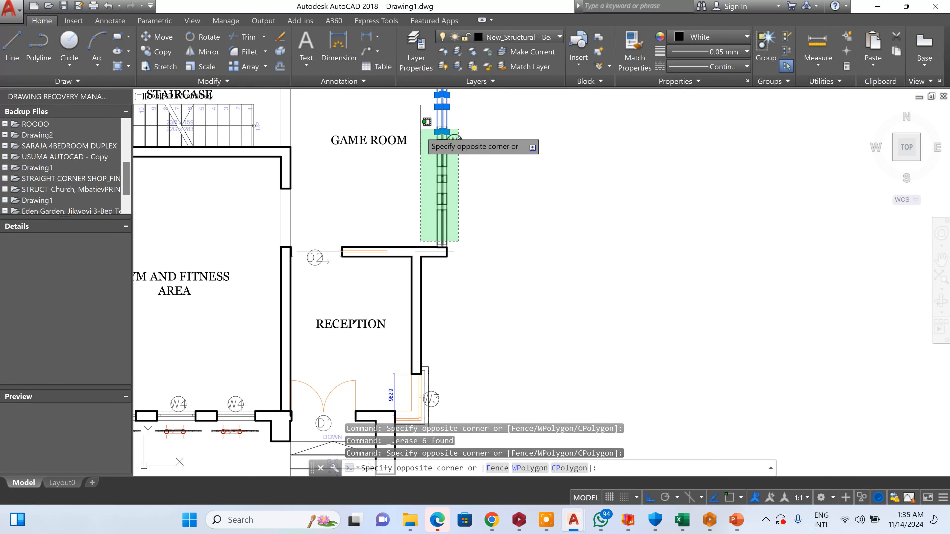
{"action": "left_click", "coordinate": [420, 124]}
{"action": "key", "text": "Delete"}
- Erase the GAME ROOM label
{"action": "left_click", "coordinate": [376, 165]}
{"action": "left_click", "coordinate": [333, 116]}
{"action": "key", "text": "Delete"}
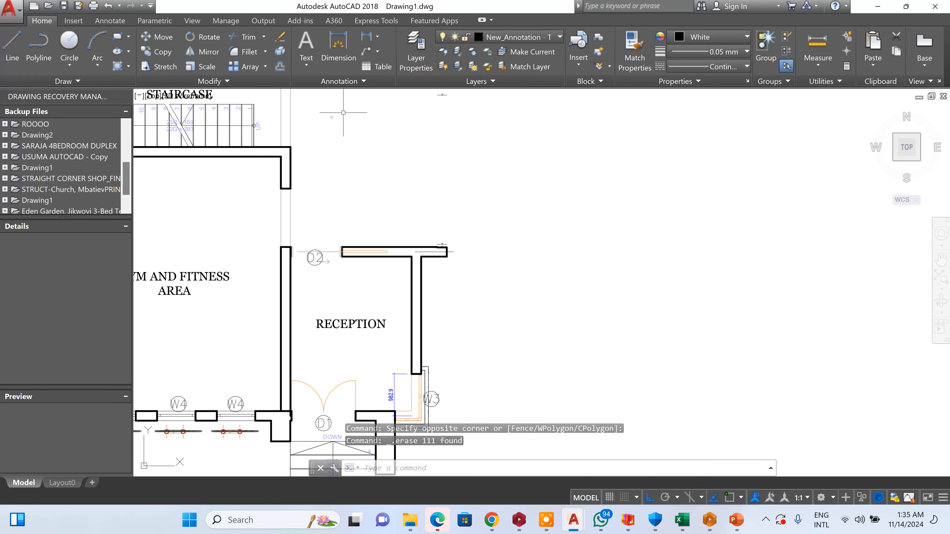
- Erase the leftover window pieces and wall end line at the upper end of the game room's W1 opening
{"action": "scroll", "coordinate": [389, 141], "scroll_direction": "down", "scroll_amount": 2}
{"action": "scroll", "coordinate": [389, 141], "scroll_direction": "up", "scroll_amount": 3}
{"action": "scroll", "coordinate": [389, 141], "scroll_direction": "down", "scroll_amount": 3}
{"action": "scroll", "coordinate": [419, 142], "scroll_direction": "up", "scroll_amount": 4}
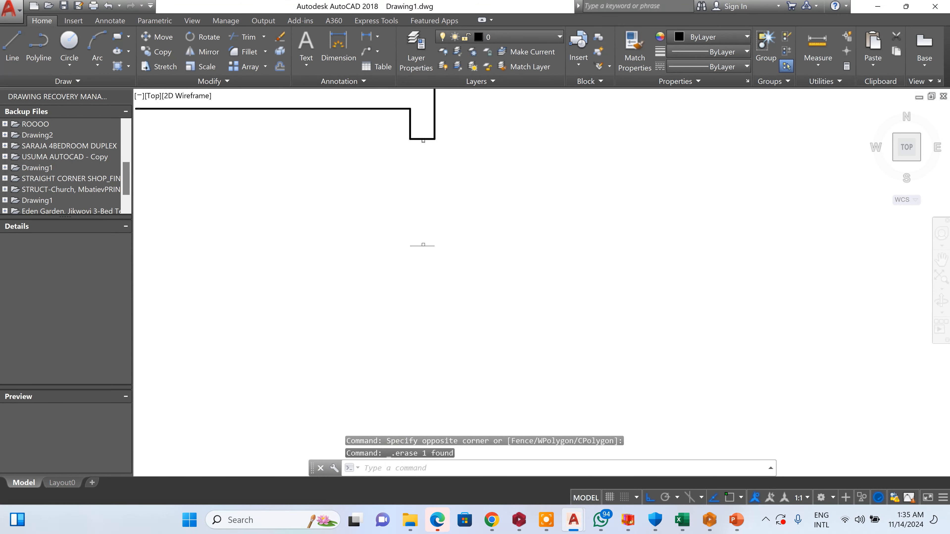
{"action": "left_click", "coordinate": [423, 144]}
{"action": "scroll", "coordinate": [423, 144], "scroll_direction": "down", "scroll_amount": 3}
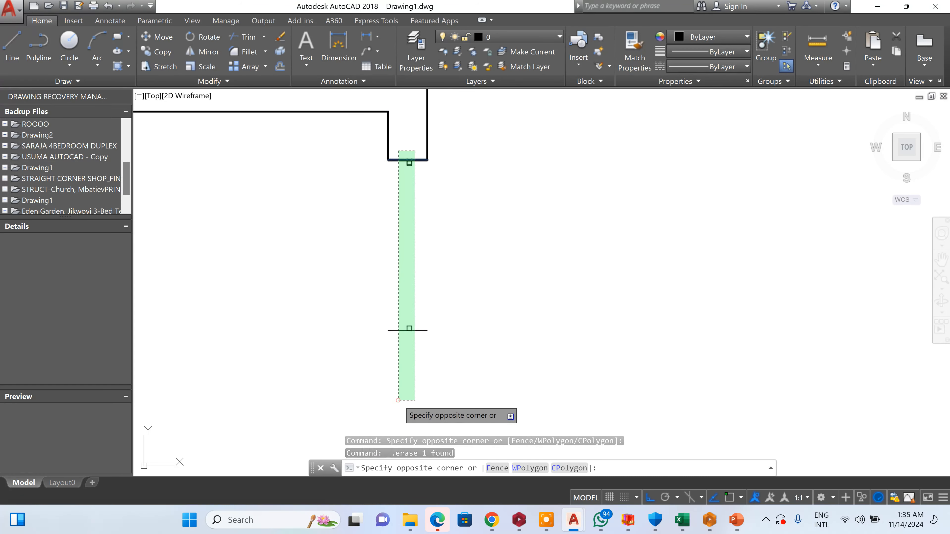
{"action": "left_click", "coordinate": [399, 399]}
{"action": "scroll", "coordinate": [417, 272], "scroll_direction": "down", "scroll_amount": 2}
{"action": "key", "text": "Delete"}
- Erase the leftover window pieces and lines crossing the wall end at the lower end of the W1 opening
{"action": "scroll", "coordinate": [421, 213], "scroll_direction": "down", "scroll_amount": 5}
{"action": "scroll", "coordinate": [427, 292], "scroll_direction": "up", "scroll_amount": 6}
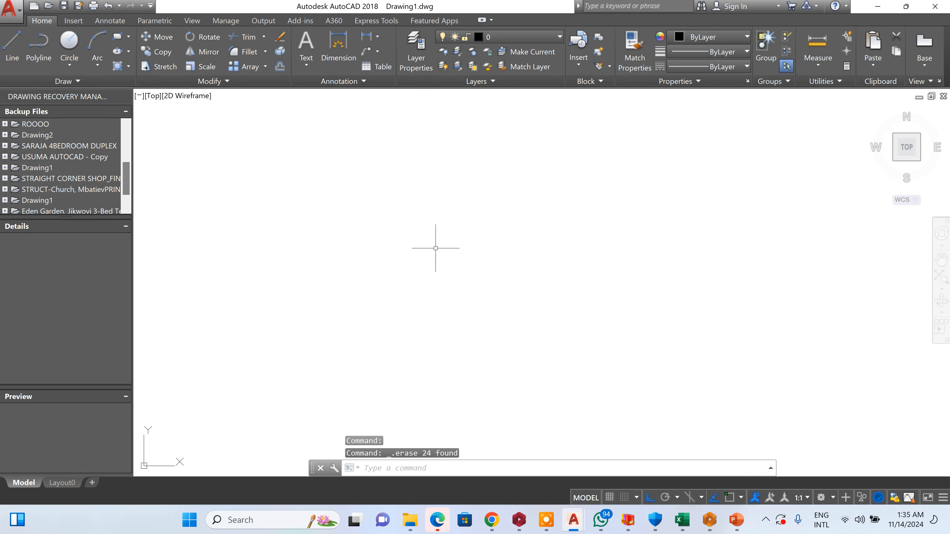
{"action": "left_click", "coordinate": [435, 241]}
{"action": "left_click", "coordinate": [375, 374]}
{"action": "scroll", "coordinate": [403, 308], "scroll_direction": "down", "scroll_amount": 4}
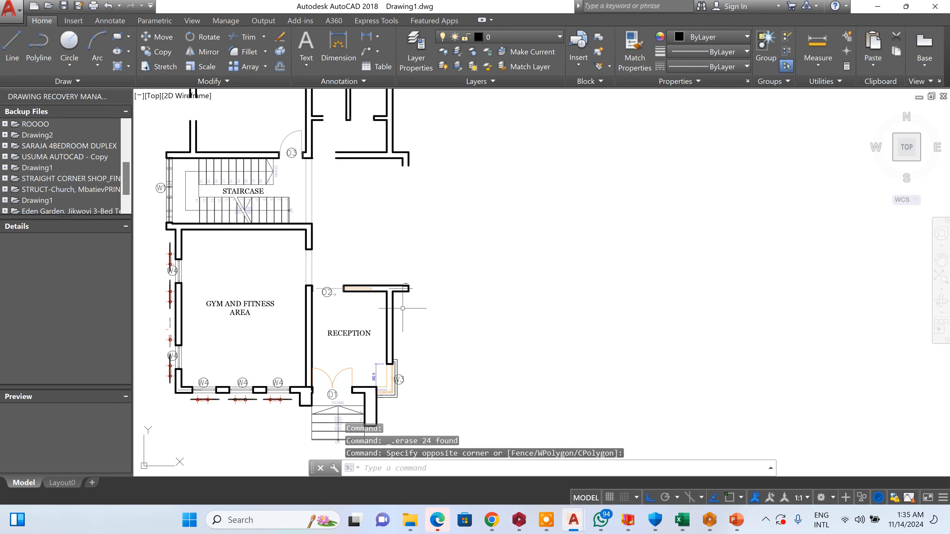
{"action": "scroll", "coordinate": [446, 223], "scroll_direction": "up", "scroll_amount": 6}
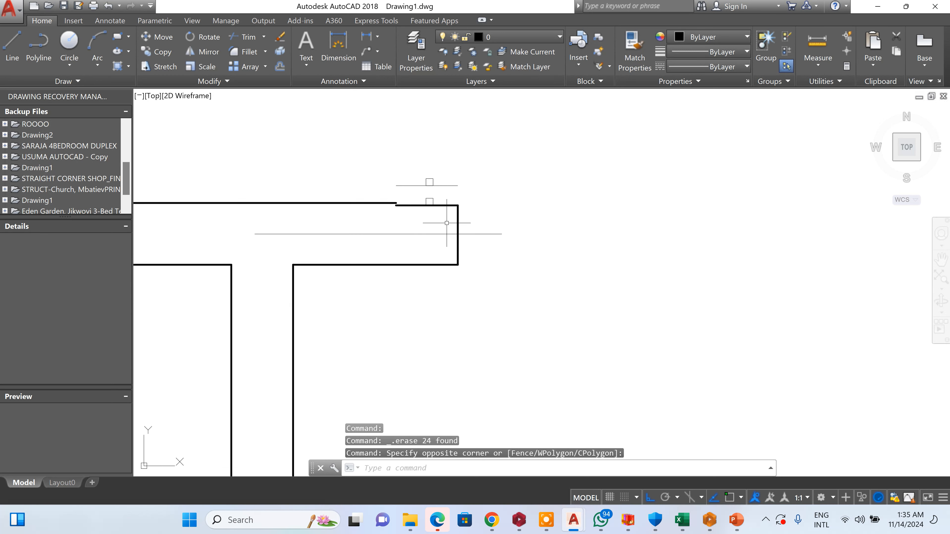
{"action": "left_click", "coordinate": [443, 248]}
{"action": "left_click", "coordinate": [410, 124]}
{"action": "key", "text": "Delete"}
{"action": "scroll", "coordinate": [409, 210], "scroll_direction": "down", "scroll_amount": 7}
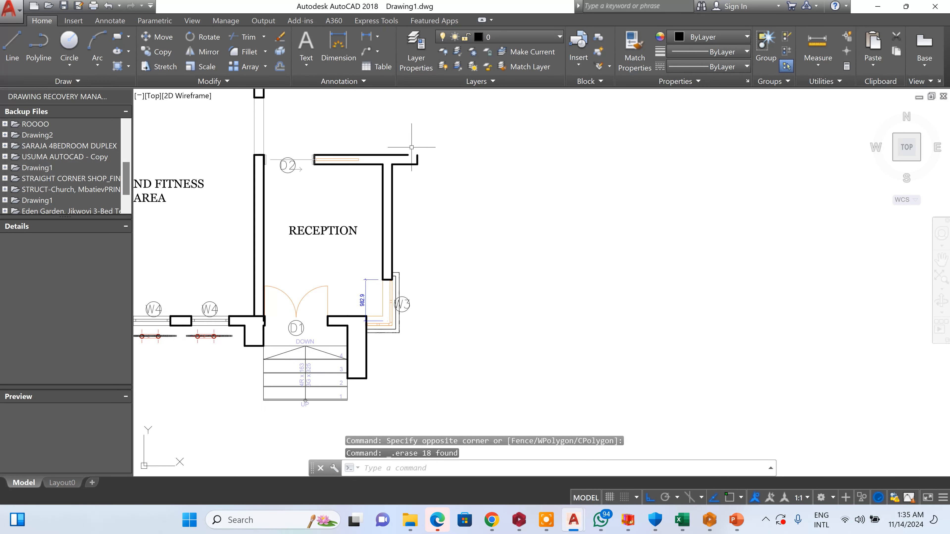
- Erase the reception's W3 corner window with its tag and the 982.9 dimension
{"action": "scroll", "coordinate": [407, 224], "scroll_direction": "up", "scroll_amount": 7}
{"action": "left_click", "coordinate": [432, 175]}
{"action": "left_click", "coordinate": [403, 351]}
{"action": "key", "text": "Delete"}
{"action": "left_click", "coordinate": [443, 338]}
{"action": "left_click", "coordinate": [351, 238]}
{"action": "key", "text": "Delete"}
{"action": "left_click", "coordinate": [229, 246]}
{"action": "key", "text": "Delete"}
- Erase the D1 double door with its tag and the entrance steps below the reception
{"action": "scroll", "coordinate": [397, 313], "scroll_direction": "down", "scroll_amount": 5}
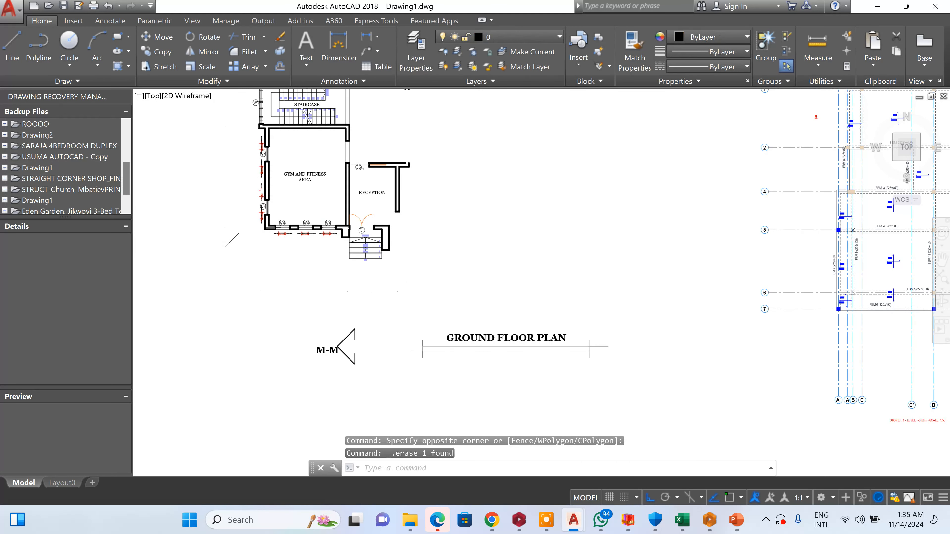
{"action": "scroll", "coordinate": [397, 314], "scroll_direction": "up", "scroll_amount": 5}
{"action": "left_click", "coordinate": [398, 313]}
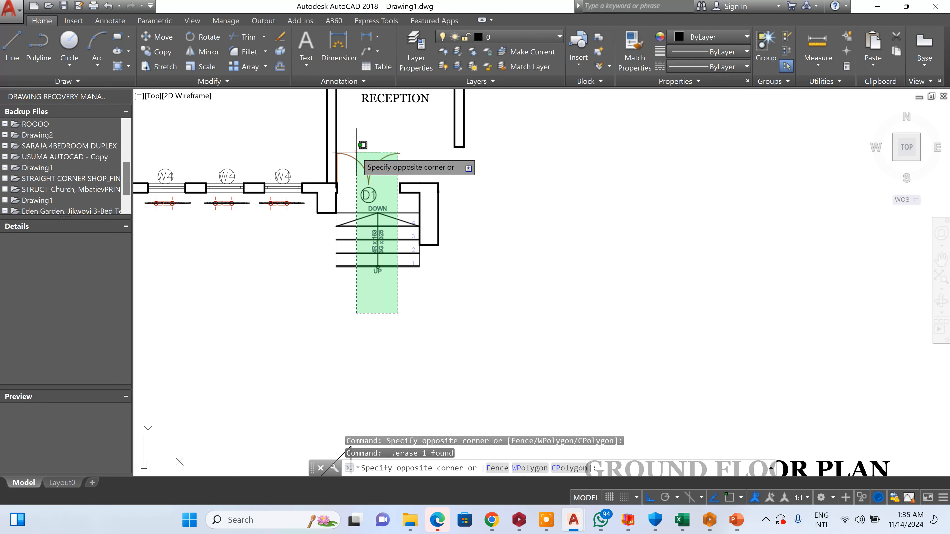
{"action": "left_click", "coordinate": [357, 164]}
{"action": "key", "text": "Delete"}
{"action": "scroll", "coordinate": [387, 208], "scroll_direction": "up", "scroll_amount": 2}
{"action": "left_click", "coordinate": [439, 289]}
{"action": "left_click", "coordinate": [265, 289]}
{"action": "key", "text": "Delete"}
- Erase the leftover entrance lines and the wall end lines across the D1 doorway
{"action": "scroll", "coordinate": [420, 221], "scroll_direction": "up", "scroll_amount": 4}
{"action": "left_click", "coordinate": [456, 186]}
{"action": "left_click", "coordinate": [403, 356]}
{"action": "key", "text": "Delete"}
{"action": "scroll", "coordinate": [403, 357], "scroll_direction": "down", "scroll_amount": 5}
{"action": "scroll", "coordinate": [415, 277], "scroll_direction": "up", "scroll_amount": 4}
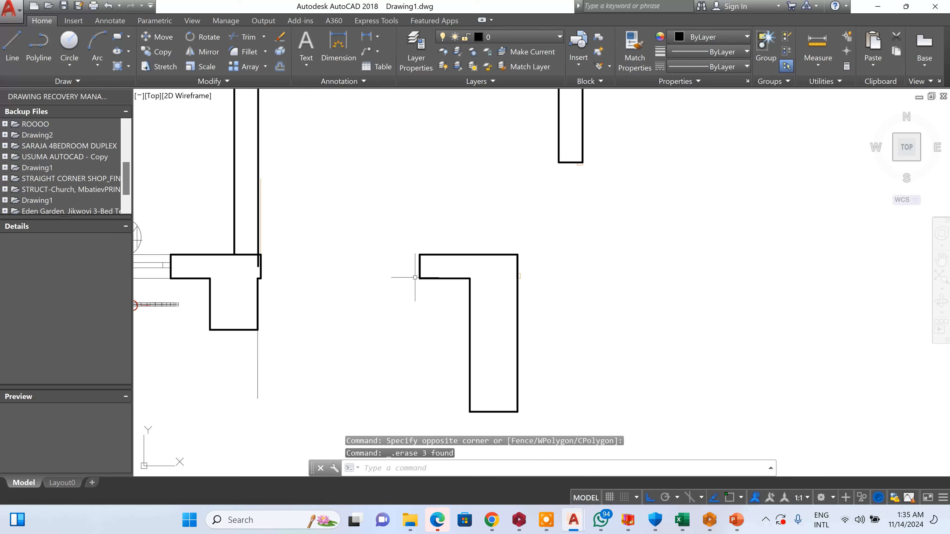
{"action": "left_click", "coordinate": [434, 264]}
{"action": "scroll", "coordinate": [240, 269], "scroll_direction": "up", "scroll_amount": 5}
{"action": "left_click", "coordinate": [282, 261]}
{"action": "key", "text": "Delete"}
- Erase the orange door leaf line beside the reception wall at the D1 doorway
{"action": "scroll", "coordinate": [333, 242], "scroll_direction": "down", "scroll_amount": 3}
{"action": "scroll", "coordinate": [436, 218], "scroll_direction": "down", "scroll_amount": 2}
{"action": "scroll", "coordinate": [376, 192], "scroll_direction": "up", "scroll_amount": 3}
{"action": "scroll", "coordinate": [450, 177], "scroll_direction": "up", "scroll_amount": 3}
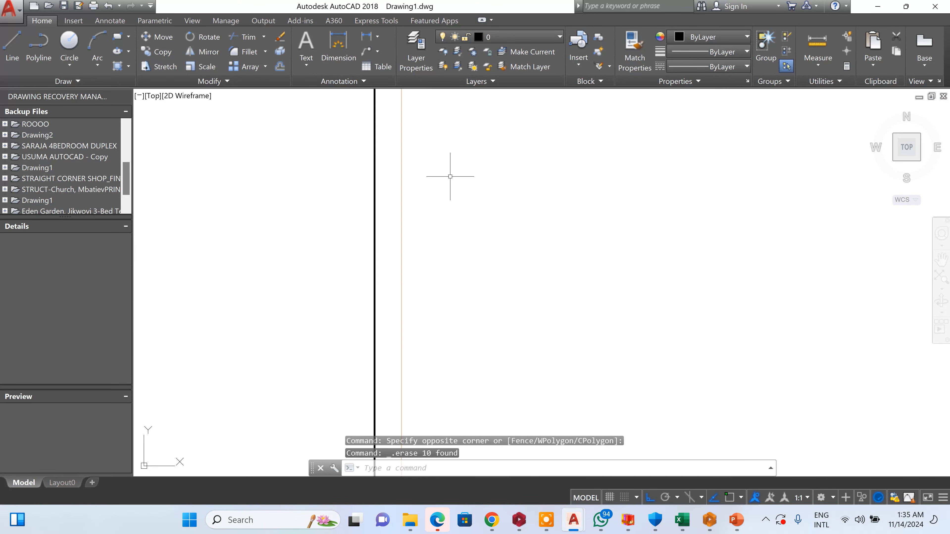
{"action": "left_click", "coordinate": [450, 177]}
{"action": "left_click", "coordinate": [379, 265]}
{"action": "key", "text": "Delete"}
- Erase the gym's W4 window and tag nearest the entrance, along with its frame lines at the adjoining wall end
{"action": "scroll", "coordinate": [384, 263], "scroll_direction": "down", "scroll_amount": 3}
{"action": "scroll", "coordinate": [486, 262], "scroll_direction": "down", "scroll_amount": 5}
{"action": "scroll", "coordinate": [577, 171], "scroll_direction": "up", "scroll_amount": 4}
{"action": "left_click", "coordinate": [629, 169]}
{"action": "left_click", "coordinate": [585, 312]}
{"action": "key", "text": "Delete"}
{"action": "left_click", "coordinate": [669, 240]}
{"action": "left_click", "coordinate": [614, 234]}
{"action": "key", "text": "Delete"}
- Erase the row of red-circled symbols outside the gym's front wall
{"action": "left_click", "coordinate": [668, 267]}
{"action": "left_click", "coordinate": [160, 291]}
{"action": "key", "text": "Delete"}
- Erase the W4 window and tag nearest the gym's outer corner, including its frame and adjoining wall end lines
{"action": "left_click", "coordinate": [313, 170]}
{"action": "left_click", "coordinate": [282, 297]}
{"action": "scroll", "coordinate": [361, 251], "scroll_direction": "up", "scroll_amount": 4}
{"action": "left_click", "coordinate": [384, 231]}
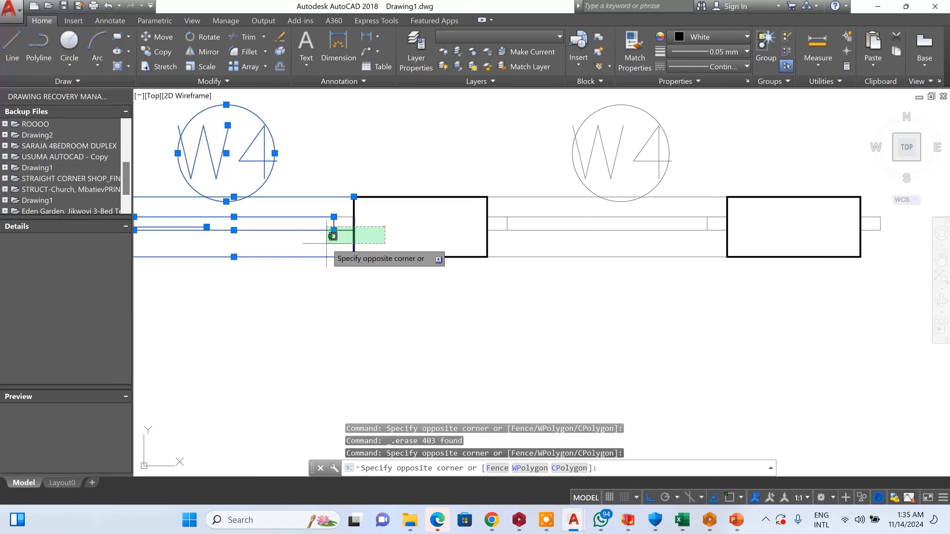
{"action": "scroll", "coordinate": [322, 239], "scroll_direction": "down", "scroll_amount": 3}
{"action": "left_click", "coordinate": [243, 243]}
{"action": "key", "text": "Delete"}
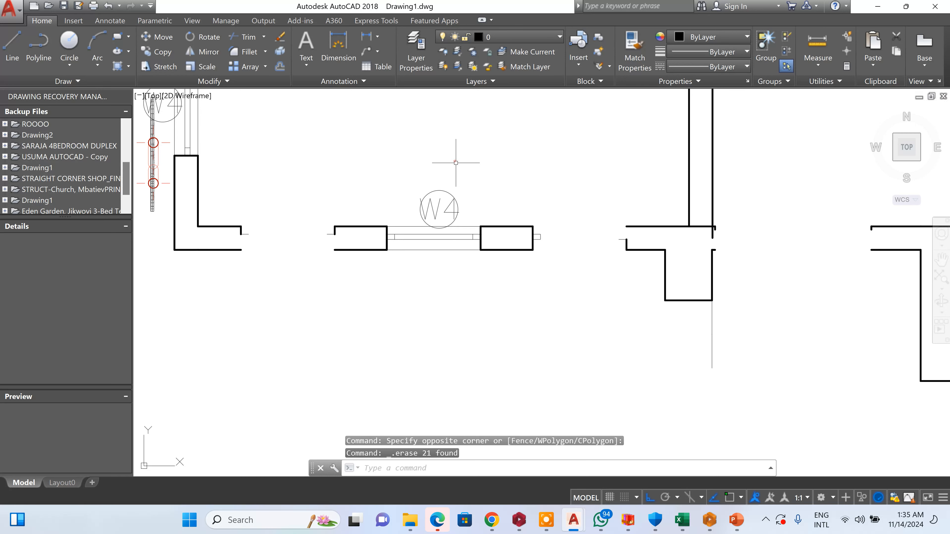
- Erase the middle W4 window with its tag, the adjoining wall piece and the leftover frame lines in the gym's front wall
{"action": "left_click", "coordinate": [453, 163]}
{"action": "left_click", "coordinate": [249, 318]}
{"action": "key", "text": "Delete"}
{"action": "scroll", "coordinate": [490, 241], "scroll_direction": "up", "scroll_amount": 3}
{"action": "left_click", "coordinate": [490, 241]}
{"action": "left_click", "coordinate": [367, 256]}
{"action": "key", "text": "Delete"}
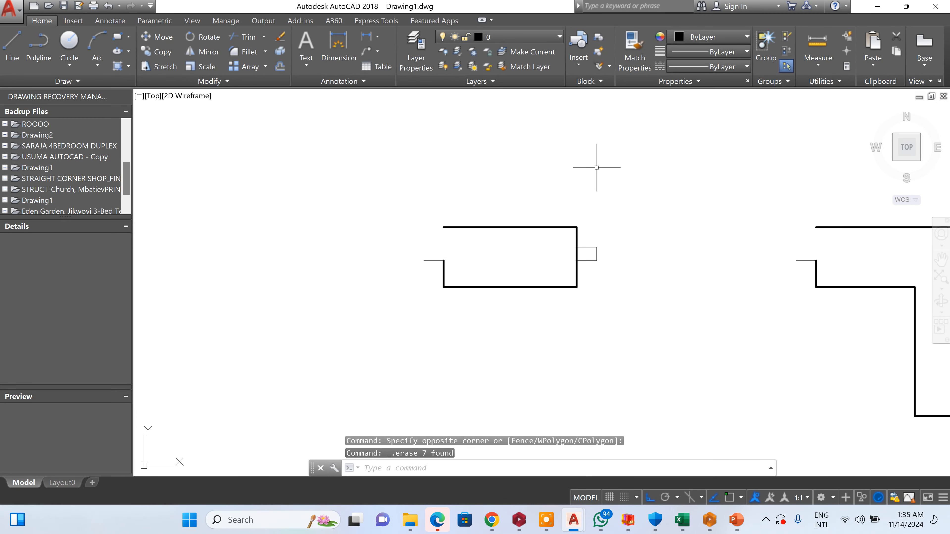
- Erase the remaining isolated wall piece between the gym's front window openings
{"action": "left_click", "coordinate": [625, 165]}
{"action": "left_click", "coordinate": [360, 351]}
{"action": "scroll", "coordinate": [569, 259], "scroll_direction": "down", "scroll_amount": 4}
{"action": "key", "text": "Delete"}
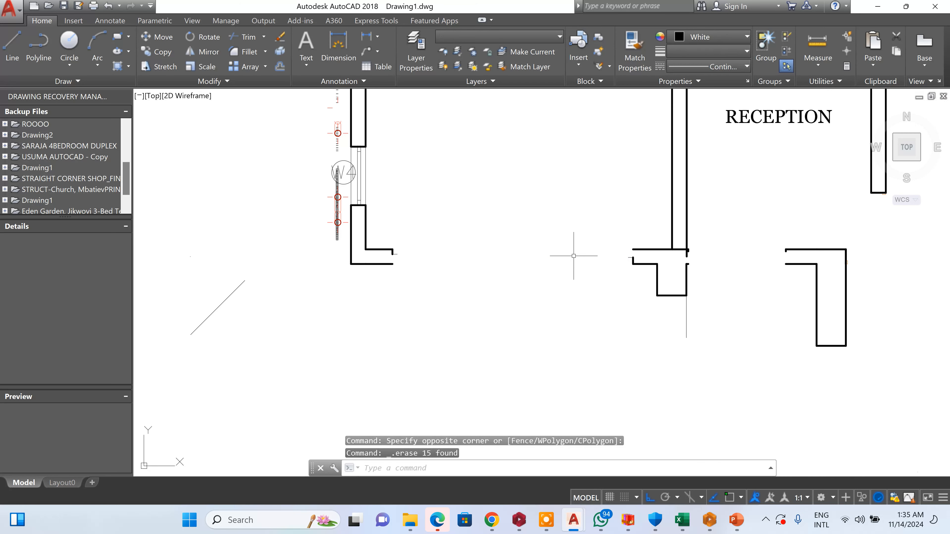
- Erase the end lines and leftover frame lines at both wall ends of the gym's front opening
{"action": "scroll", "coordinate": [639, 250], "scroll_direction": "up", "scroll_amount": 4}
{"action": "left_click", "coordinate": [633, 254]}
{"action": "left_click", "coordinate": [572, 275]}
{"action": "key", "text": "Delete"}
{"action": "scroll", "coordinate": [568, 275], "scroll_direction": "down", "scroll_amount": 6}
{"action": "scroll", "coordinate": [392, 248], "scroll_direction": "up", "scroll_amount": 4}
{"action": "scroll", "coordinate": [468, 289], "scroll_direction": "up", "scroll_amount": 2}
{"action": "left_click", "coordinate": [532, 303]}
{"action": "left_click", "coordinate": [469, 316]}
{"action": "key", "text": "Delete"}
- Erase the vertical line markings, small red circles and W4 tags running alongside the gym's outer side wall
{"action": "scroll", "coordinate": [521, 323], "scroll_direction": "down", "scroll_amount": 6}
{"action": "scroll", "coordinate": [508, 245], "scroll_direction": "up", "scroll_amount": 2}
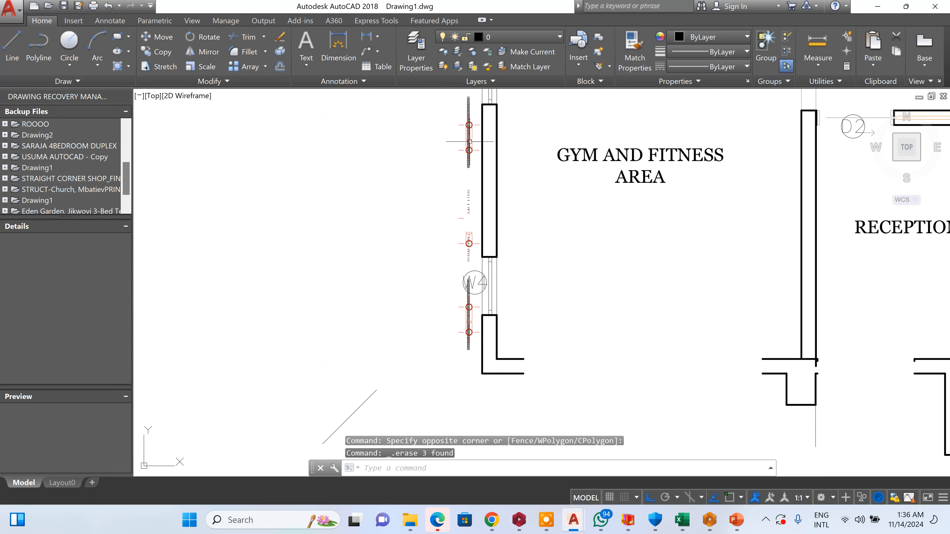
{"action": "left_click", "coordinate": [469, 110]}
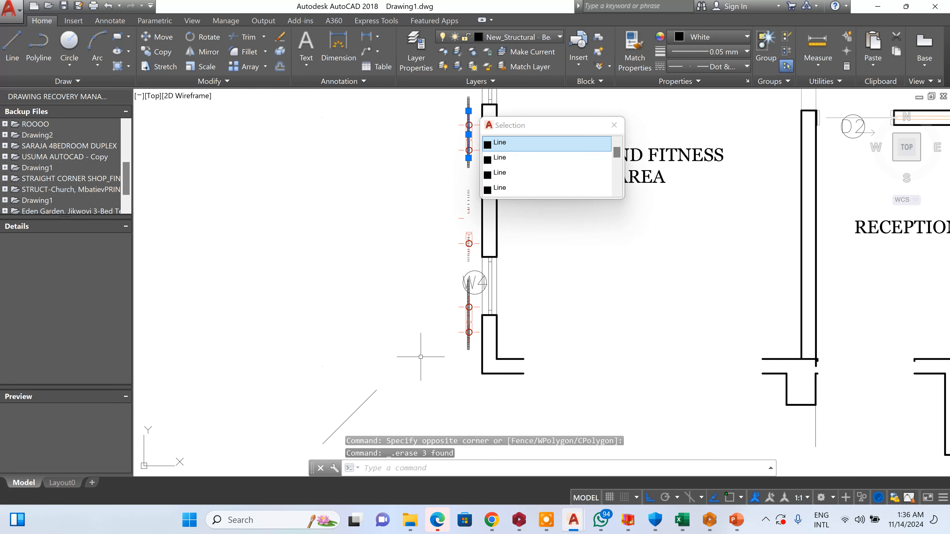
{"action": "left_click", "coordinate": [472, 352]}
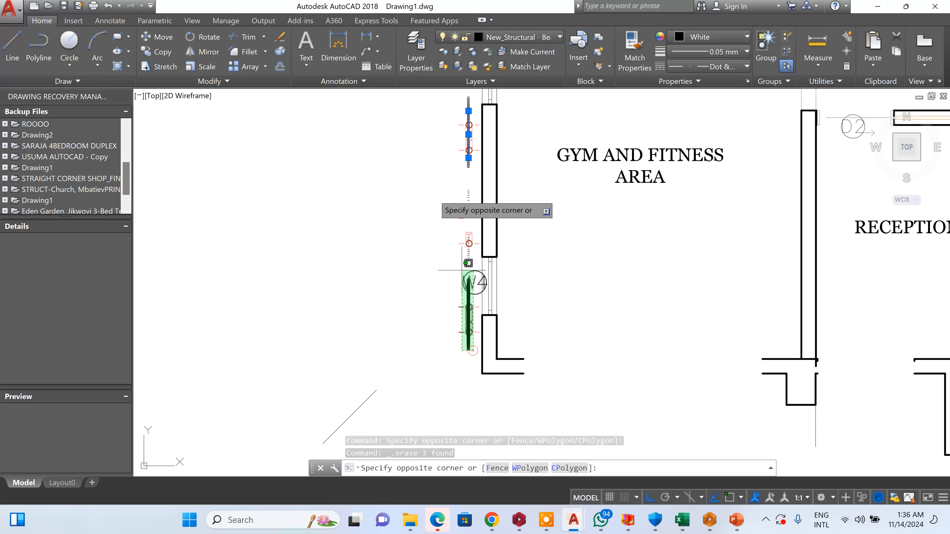
{"action": "key", "text": "Delete"}
{"action": "left_click", "coordinate": [419, 123]}
{"action": "left_click", "coordinate": [413, 319]}
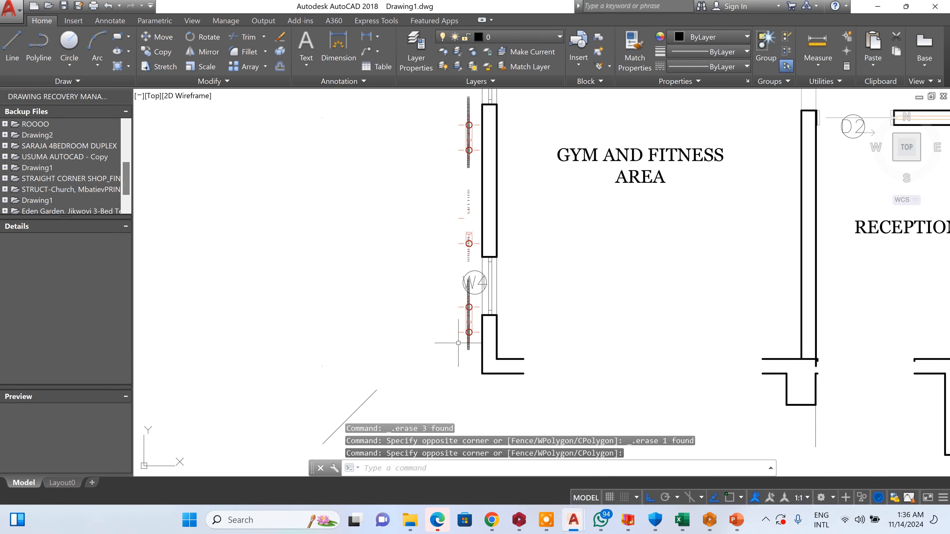
{"action": "left_click", "coordinate": [477, 352]}
{"action": "scroll", "coordinate": [441, 273], "scroll_direction": "down", "scroll_amount": 3}
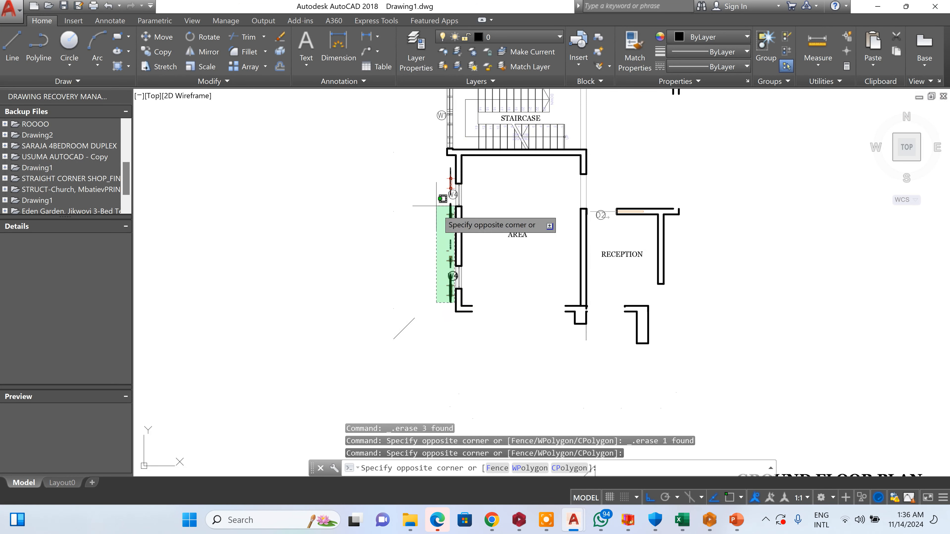
{"action": "left_click", "coordinate": [431, 166]}
{"action": "key", "text": "Delete"}
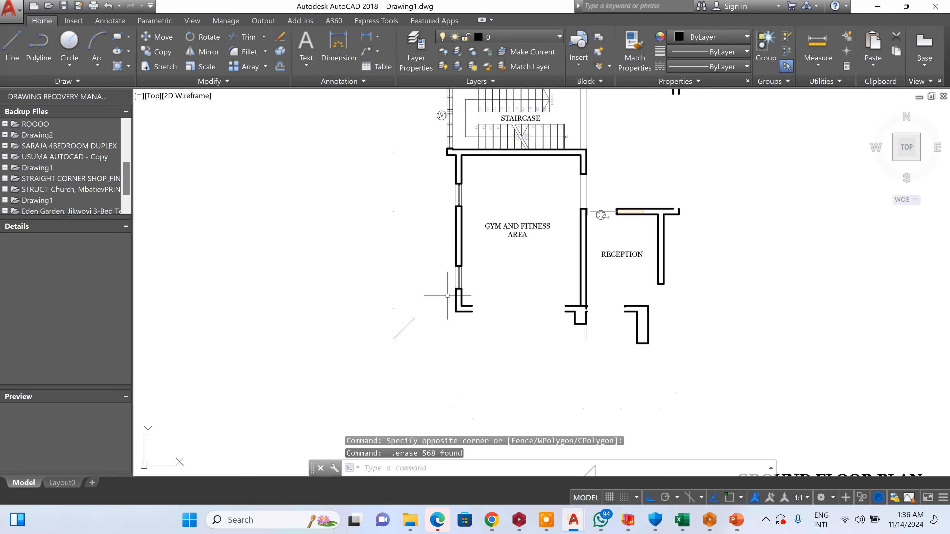
- Erase the window lines, leftover frame pieces and wall end lines at the lower window opening in the gym's side wall
{"action": "scroll", "coordinate": [449, 267], "scroll_direction": "up", "scroll_amount": 5}
{"action": "left_click", "coordinate": [440, 185]}
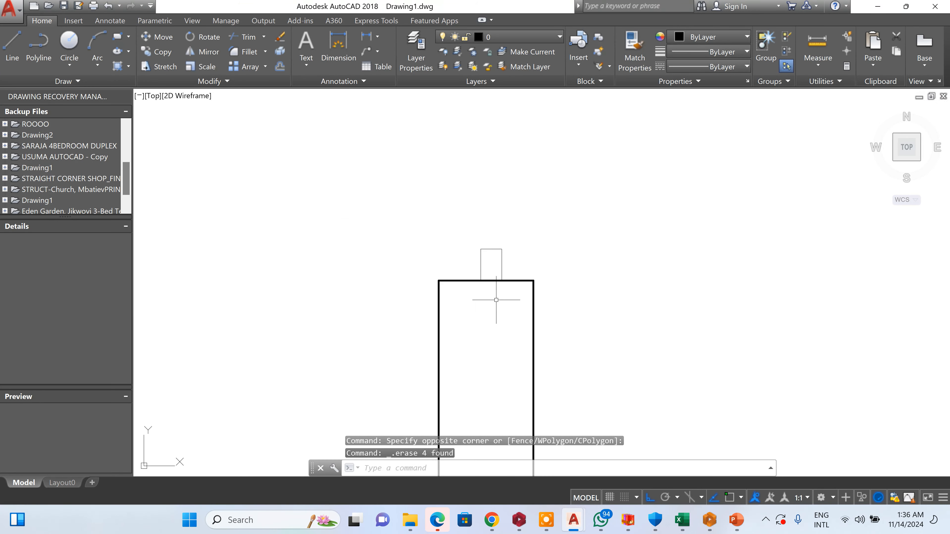
{"action": "left_click", "coordinate": [478, 246]}
{"action": "key", "text": "Delete"}
{"action": "scroll", "coordinate": [494, 279], "scroll_direction": "down", "scroll_amount": 3}
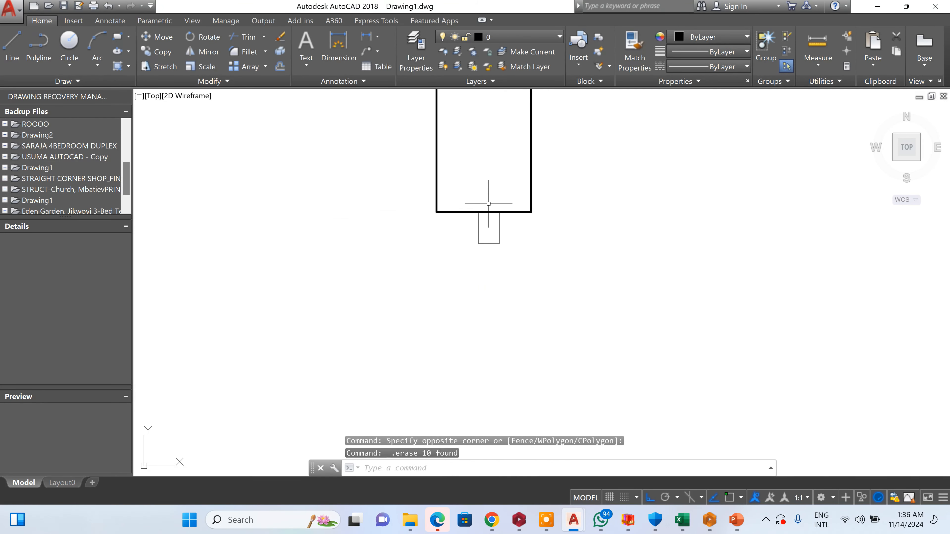
{"action": "left_click", "coordinate": [478, 320]}
{"action": "key", "text": "Delete"}
- Erase the window lines, frame leftovers and wall end lines at the upper window opening in the gym's side wall
{"action": "scroll", "coordinate": [464, 362], "scroll_direction": "down", "scroll_amount": 10}
{"action": "scroll", "coordinate": [456, 290], "scroll_direction": "up", "scroll_amount": 8}
{"action": "left_click", "coordinate": [502, 267]}
{"action": "left_click", "coordinate": [369, 322]}
{"action": "key", "text": "Delete"}
{"action": "scroll", "coordinate": [430, 299], "scroll_direction": "down", "scroll_amount": 5}
{"action": "scroll", "coordinate": [458, 336], "scroll_direction": "up", "scroll_amount": 5}
{"action": "left_click", "coordinate": [437, 273]}
{"action": "key", "text": "Delete"}
{"action": "scroll", "coordinate": [466, 364], "scroll_direction": "down", "scroll_amount": 2}
{"action": "left_click", "coordinate": [440, 389]}
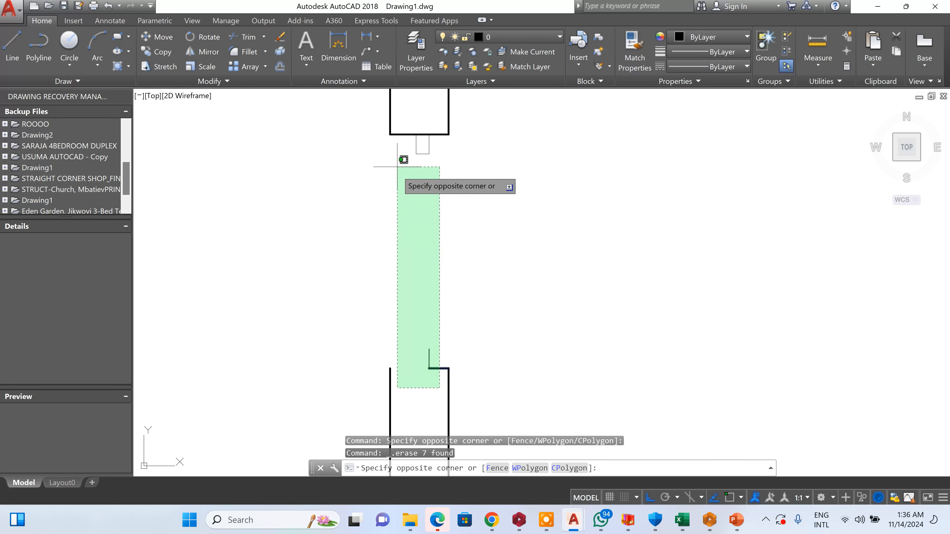
{"action": "left_click", "coordinate": [393, 118]}
{"action": "key", "text": "Delete"}
{"action": "scroll", "coordinate": [467, 371], "scroll_direction": "down", "scroll_amount": 2}
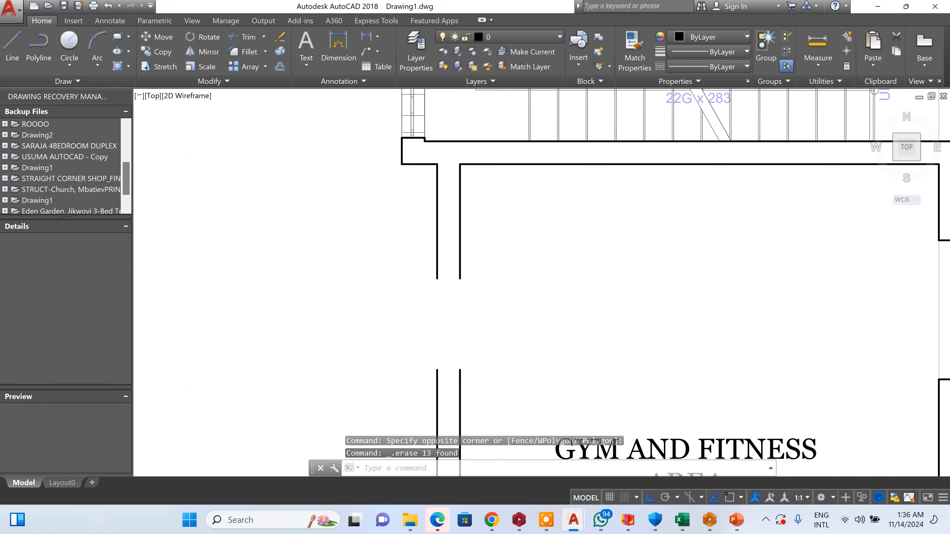
- Erase the W1 window and its tag in the outer wall beside the staircase
{"action": "scroll", "coordinate": [443, 368], "scroll_direction": "down", "scroll_amount": 3}
{"action": "scroll", "coordinate": [427, 294], "scroll_direction": "up", "scroll_amount": 3}
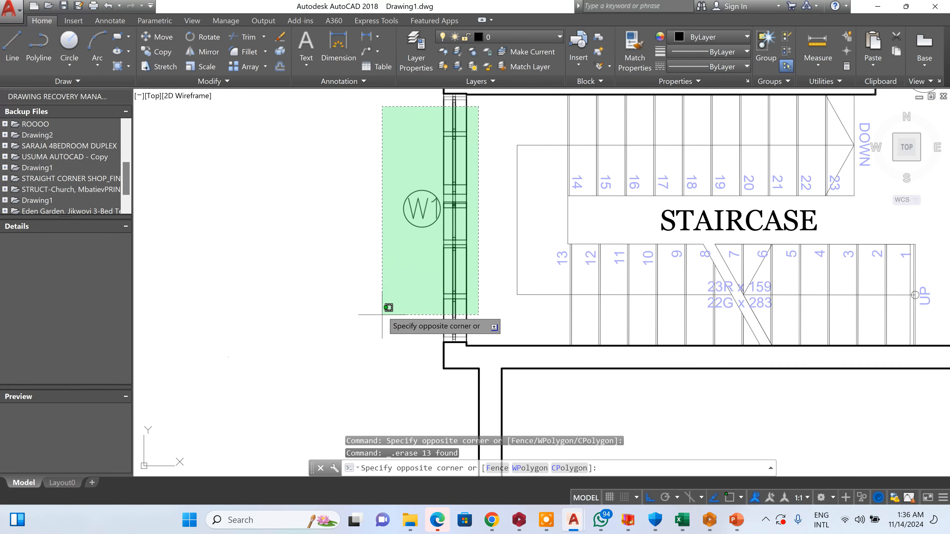
{"action": "left_click", "coordinate": [388, 340]}
{"action": "key", "text": "Delete"}
- Erase the leftover frame and wall end lines at both ends of the staircase window opening
{"action": "scroll", "coordinate": [453, 336], "scroll_direction": "up", "scroll_amount": 6}
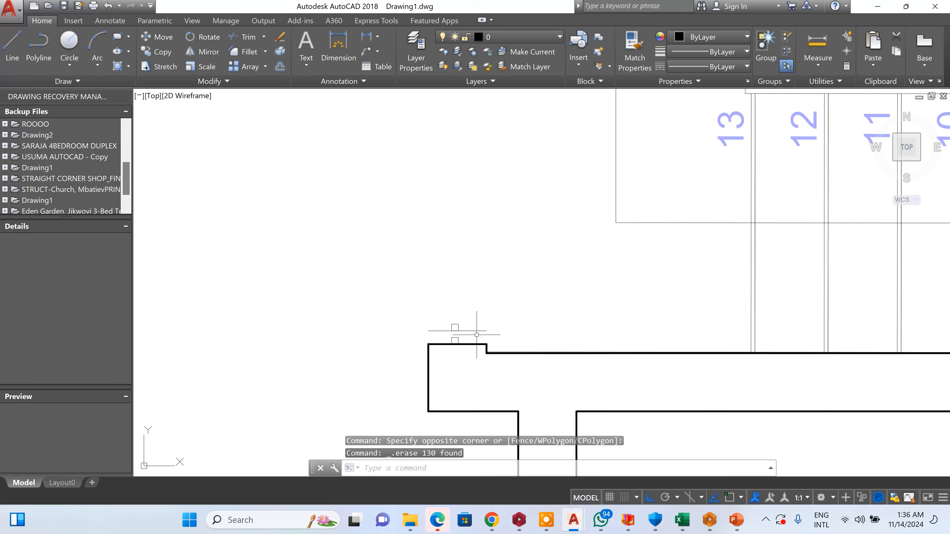
{"action": "left_click", "coordinate": [470, 416]}
{"action": "left_click", "coordinate": [314, 235]}
{"action": "key", "text": "Delete"}
{"action": "scroll", "coordinate": [338, 292], "scroll_direction": "down", "scroll_amount": 6}
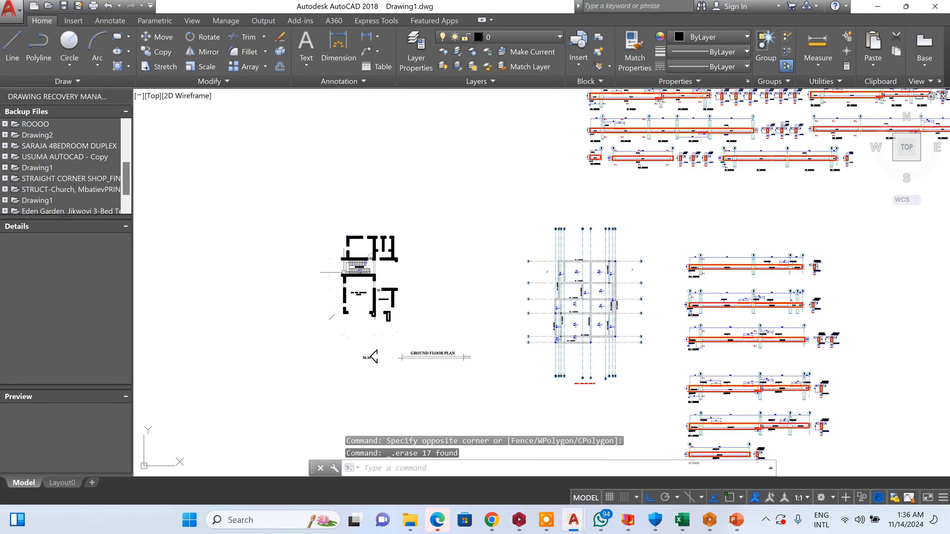
{"action": "scroll", "coordinate": [338, 292], "scroll_direction": "up", "scroll_amount": 3}
{"action": "scroll", "coordinate": [311, 302], "scroll_direction": "up", "scroll_amount": 5}
{"action": "left_click", "coordinate": [316, 181]}
{"action": "left_click", "coordinate": [248, 331]}
{"action": "key", "text": "Delete"}
- Erase the 225 dimension at the outer corner of the room above the staircase
{"action": "scroll", "coordinate": [326, 296], "scroll_direction": "down", "scroll_amount": 5}
{"action": "scroll", "coordinate": [299, 210], "scroll_direction": "up", "scroll_amount": 6}
{"action": "scroll", "coordinate": [250, 151], "scroll_direction": "down", "scroll_amount": 3}
{"action": "scroll", "coordinate": [261, 142], "scroll_direction": "up", "scroll_amount": 5}
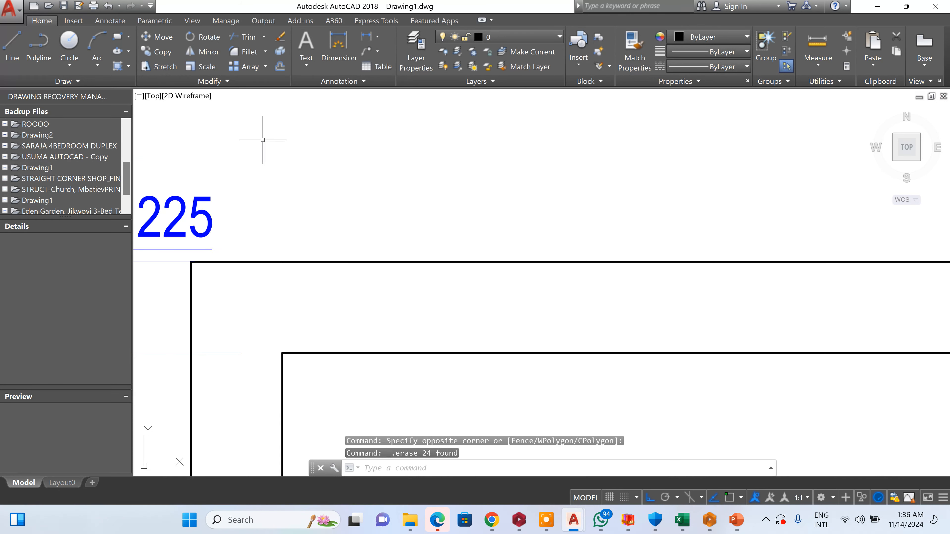
{"action": "left_click", "coordinate": [238, 164]}
{"action": "left_click", "coordinate": [172, 238]}
{"action": "key", "text": "Delete"}
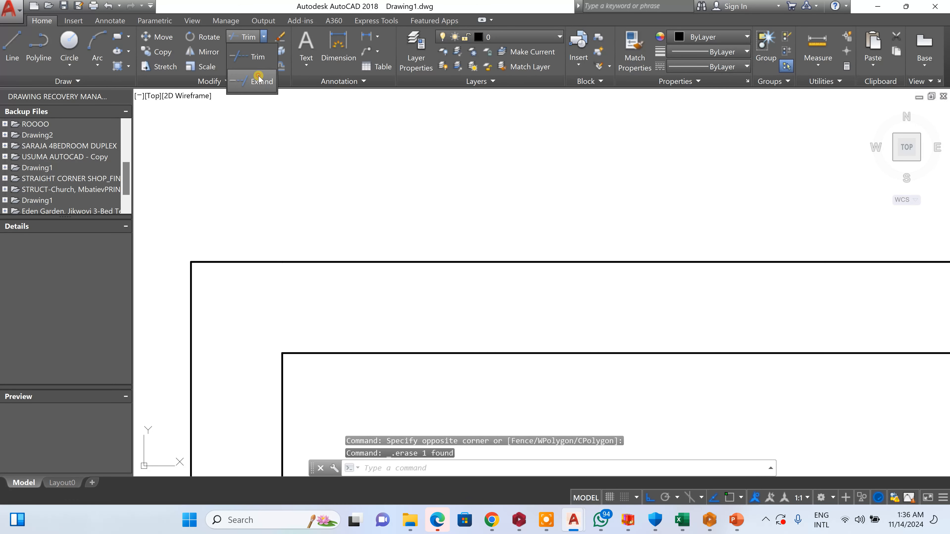
- Using all objects as boundary edges, extend the outer side wall lines of the room above the staircase across its window opening
{"action": "left_click", "coordinate": [259, 78]}
{"action": "key", "text": "Return"}
{"action": "scroll", "coordinate": [421, 180], "scroll_direction": "down", "scroll_amount": 5}
{"action": "scroll", "coordinate": [423, 243], "scroll_direction": "up", "scroll_amount": 1}
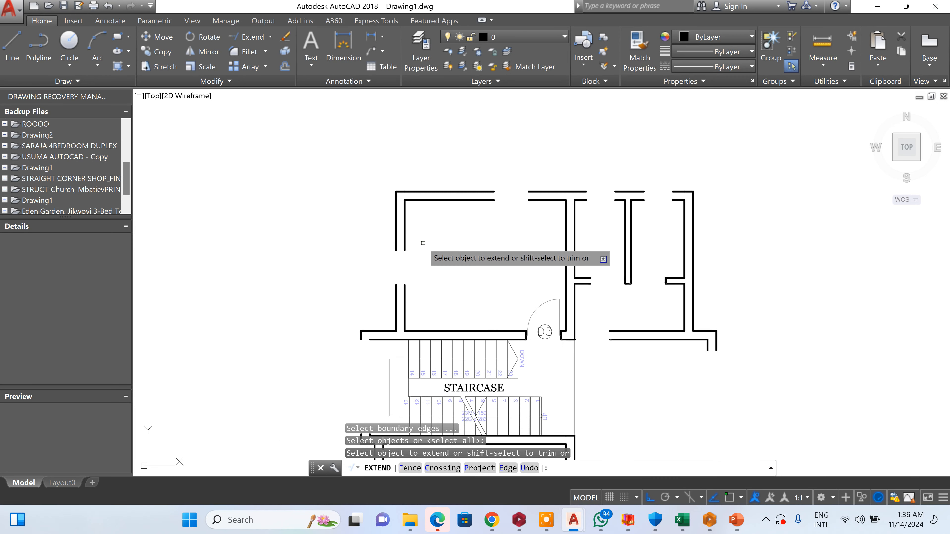
{"action": "left_click", "coordinate": [426, 244]}
{"action": "left_click", "coordinate": [336, 285]}
- Extend the building's back wall lines across the window openings of the large room and the two small rooms
{"action": "left_click", "coordinate": [495, 175]}
{"action": "left_click", "coordinate": [470, 277]}
{"action": "scroll", "coordinate": [605, 202], "scroll_direction": "up", "scroll_amount": 2}
{"action": "left_click", "coordinate": [579, 143]}
{"action": "left_click", "coordinate": [568, 237]}
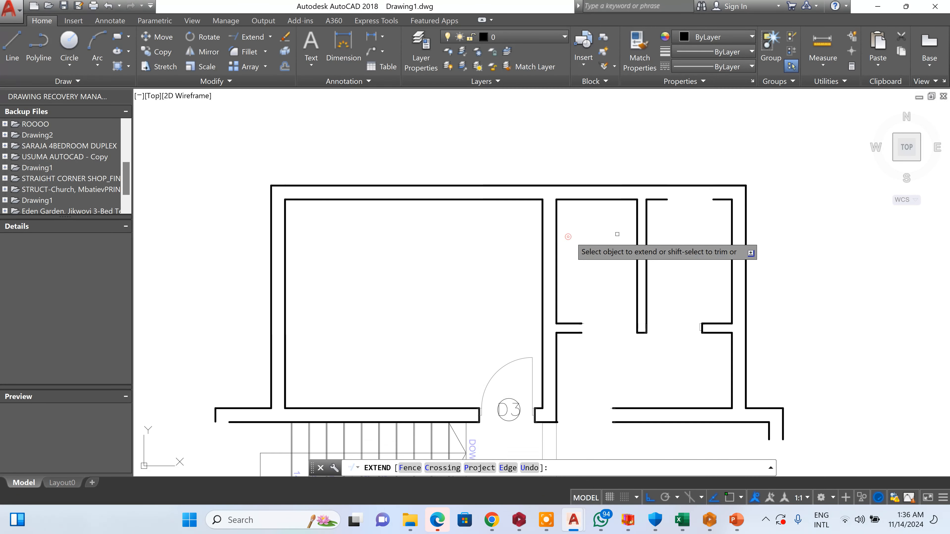
{"action": "scroll", "coordinate": [677, 204], "scroll_direction": "up", "scroll_amount": 3}
{"action": "left_click", "coordinate": [649, 128]}
{"action": "left_click", "coordinate": [615, 261]}
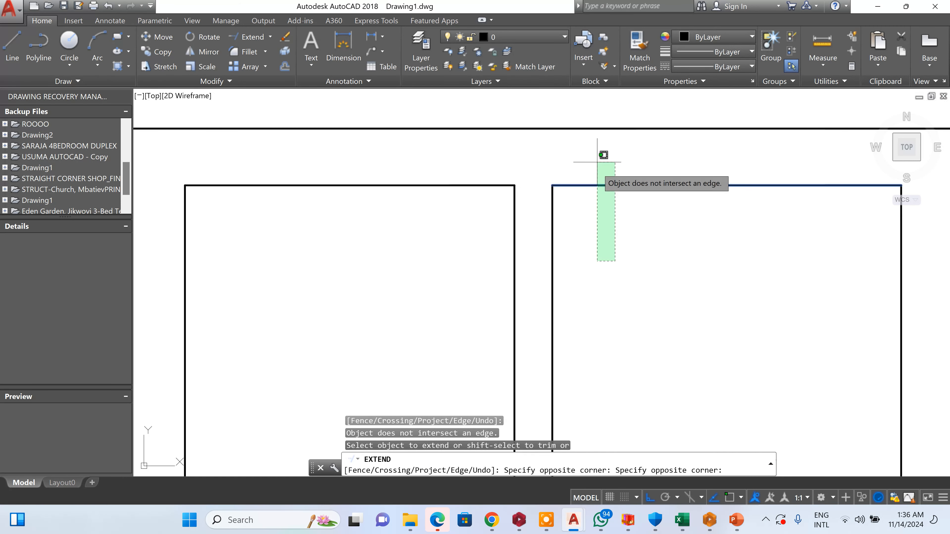
- Extend the partition lines below the two small rooms across both door openings
{"action": "scroll", "coordinate": [598, 162], "scroll_direction": "down", "scroll_amount": 2}
{"action": "scroll", "coordinate": [557, 205], "scroll_direction": "up", "scroll_amount": 4}
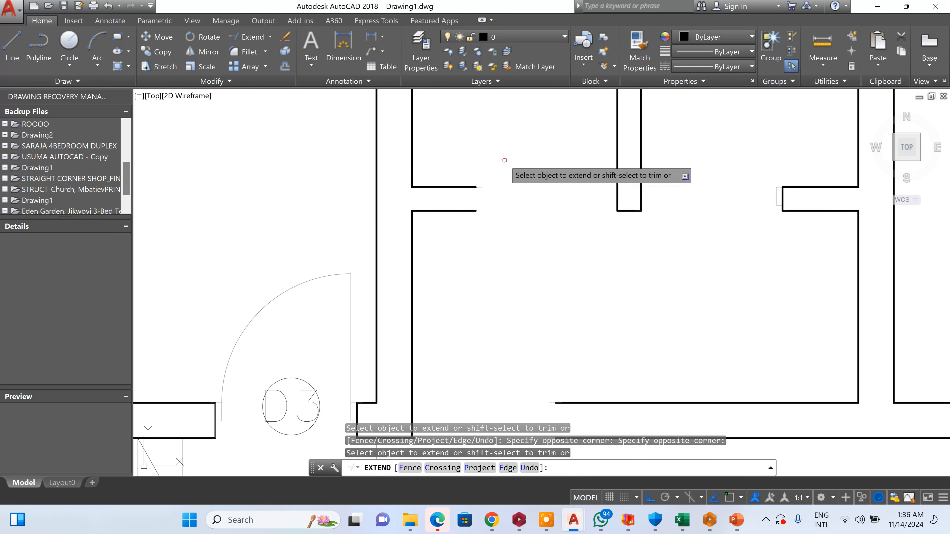
{"action": "left_click", "coordinate": [505, 160]}
{"action": "left_click", "coordinate": [466, 293]}
{"action": "left_click", "coordinate": [800, 157]}
{"action": "left_click", "coordinate": [782, 221]}
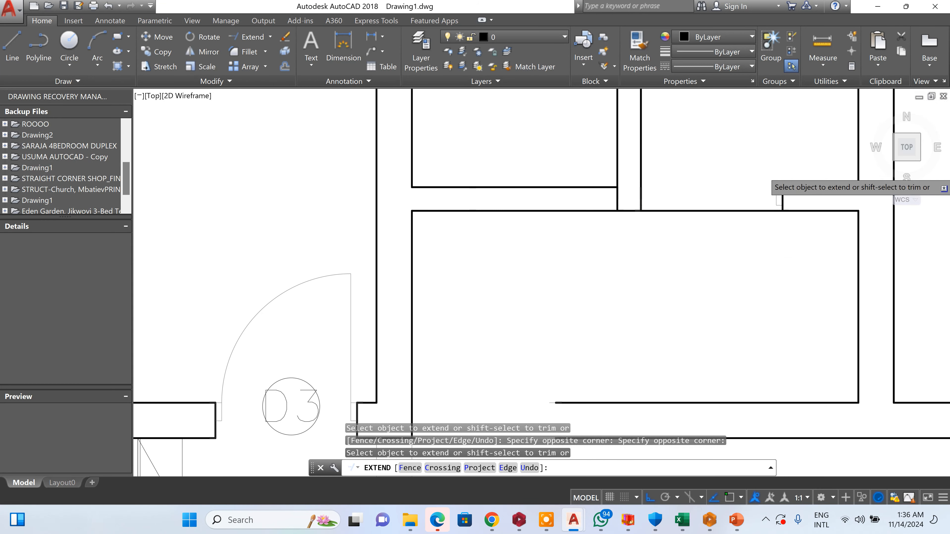
- Erase the leftover wall end line and door frame in the partition below the two small rooms
{"action": "scroll", "coordinate": [779, 201], "scroll_direction": "up", "scroll_amount": 2}
{"action": "key", "text": "Escape"}
{"action": "left_click", "coordinate": [804, 230]}
{"action": "left_click", "coordinate": [563, 255]}
{"action": "key", "text": "Delete"}
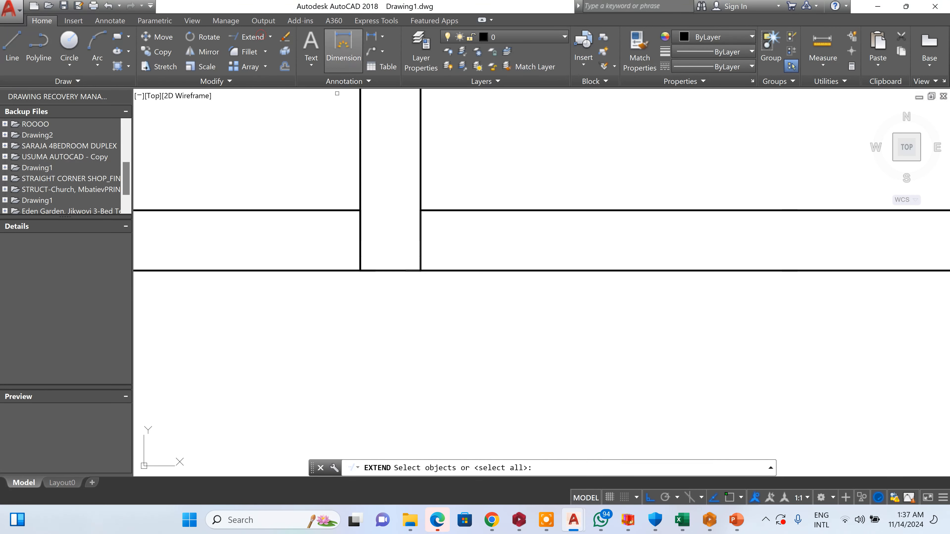
- Extend the lower wall lines of the room beneath the two small rooms across its door opening
{"action": "key", "text": "Return"}
{"action": "scroll", "coordinate": [520, 153], "scroll_direction": "down", "scroll_amount": 5}
{"action": "scroll", "coordinate": [521, 220], "scroll_direction": "up", "scroll_amount": 3}
{"action": "left_click", "coordinate": [501, 230]}
{"action": "left_click", "coordinate": [427, 343]}
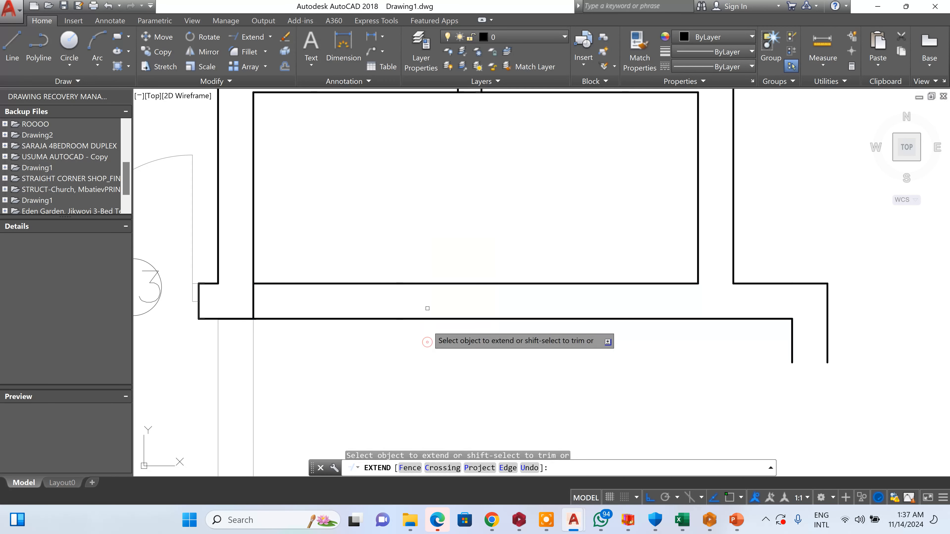
- Extend the outer wall lines beside the staircase across the former W1 window opening
{"action": "scroll", "coordinate": [428, 308], "scroll_direction": "down", "scroll_amount": 6}
{"action": "scroll", "coordinate": [353, 198], "scroll_direction": "up", "scroll_amount": 4}
{"action": "scroll", "coordinate": [338, 137], "scroll_direction": "up", "scroll_amount": 5}
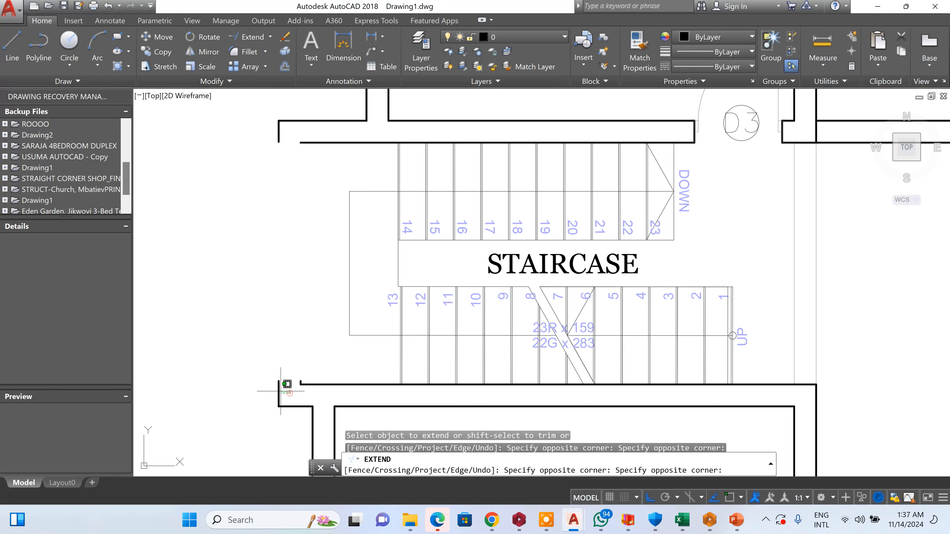
{"action": "scroll", "coordinate": [286, 382], "scroll_direction": "up", "scroll_amount": 4}
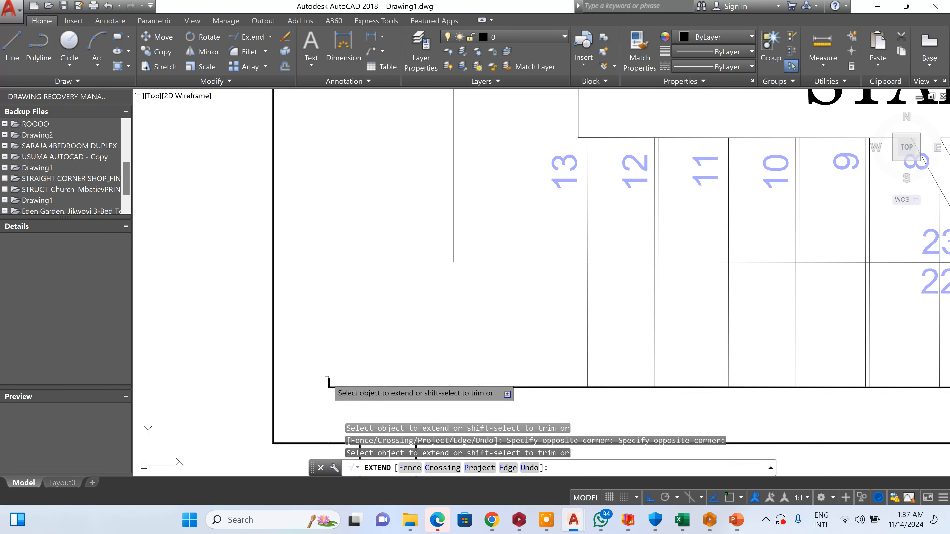
{"action": "scroll", "coordinate": [327, 378], "scroll_direction": "down", "scroll_amount": 4}
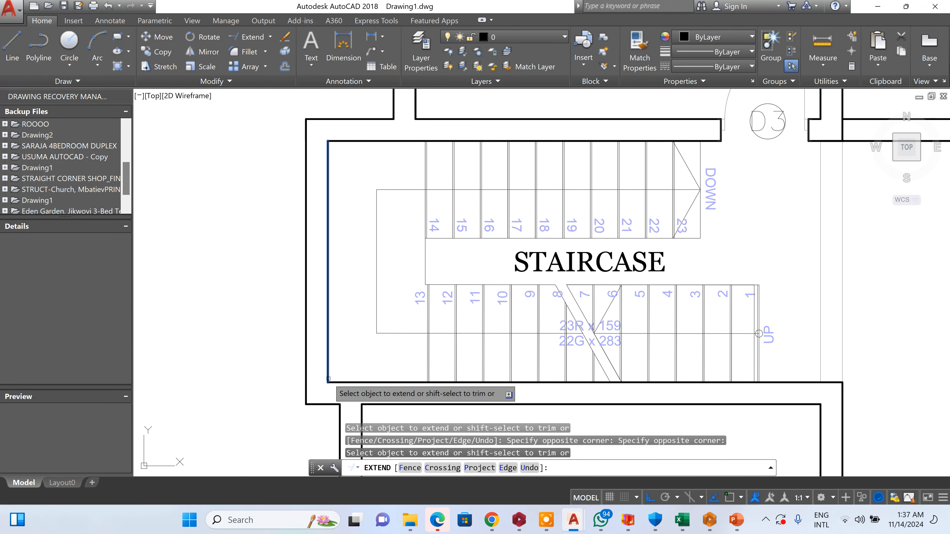
{"action": "left_click", "coordinate": [329, 378]}
- Extend the gym's outer side wall lines across its window openings
{"action": "scroll", "coordinate": [365, 226], "scroll_direction": "down", "scroll_amount": 8}
{"action": "scroll", "coordinate": [372, 312], "scroll_direction": "up", "scroll_amount": 6}
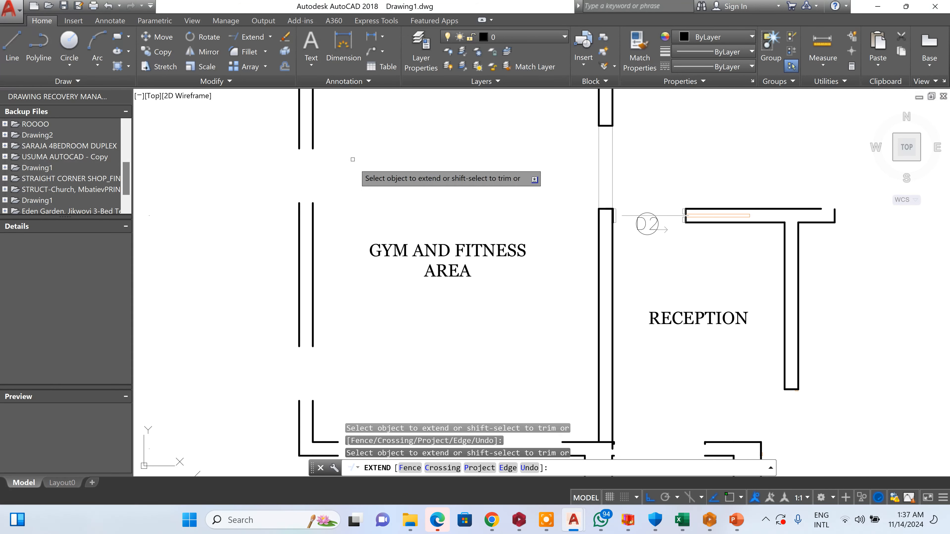
{"action": "left_click", "coordinate": [352, 154]}
{"action": "left_click", "coordinate": [235, 136]}
- Extend the gym's front wall lines across the wide front opening
{"action": "scroll", "coordinate": [290, 137], "scroll_direction": "down", "scroll_amount": 3}
{"action": "scroll", "coordinate": [342, 278], "scroll_direction": "up", "scroll_amount": 3}
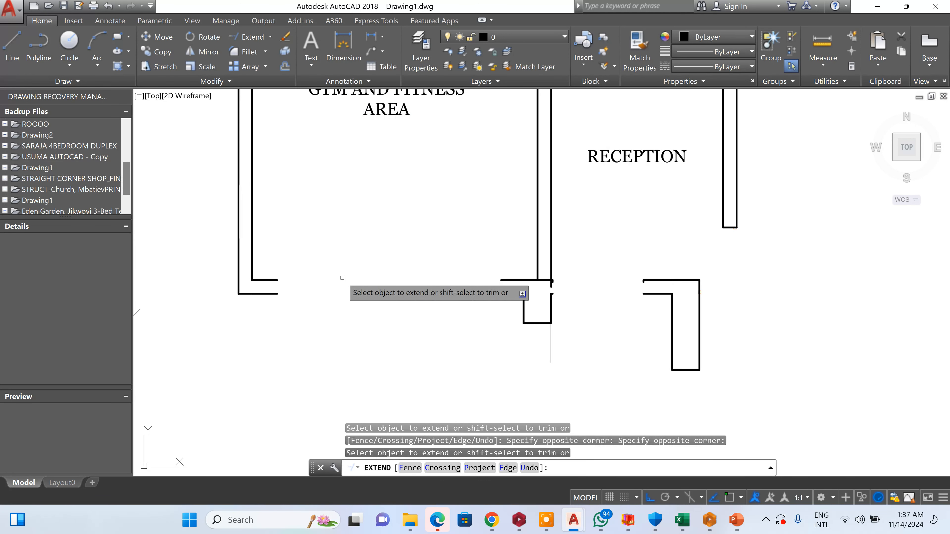
{"action": "left_click", "coordinate": [299, 262]}
{"action": "left_click", "coordinate": [263, 355]}
{"action": "left_click", "coordinate": [281, 268]}
{"action": "left_click", "coordinate": [276, 301]}
- Extend the front wall lines across the reception's entrance opening
{"action": "scroll", "coordinate": [269, 340], "scroll_direction": "down", "scroll_amount": 3}
{"action": "scroll", "coordinate": [374, 329], "scroll_direction": "up", "scroll_amount": 3}
{"action": "left_click", "coordinate": [549, 267]}
{"action": "left_click", "coordinate": [536, 369]}
- Extend the reception's back wall lines towards the gym across the D2 door opening
{"action": "scroll", "coordinate": [608, 304], "scroll_direction": "down", "scroll_amount": 4}
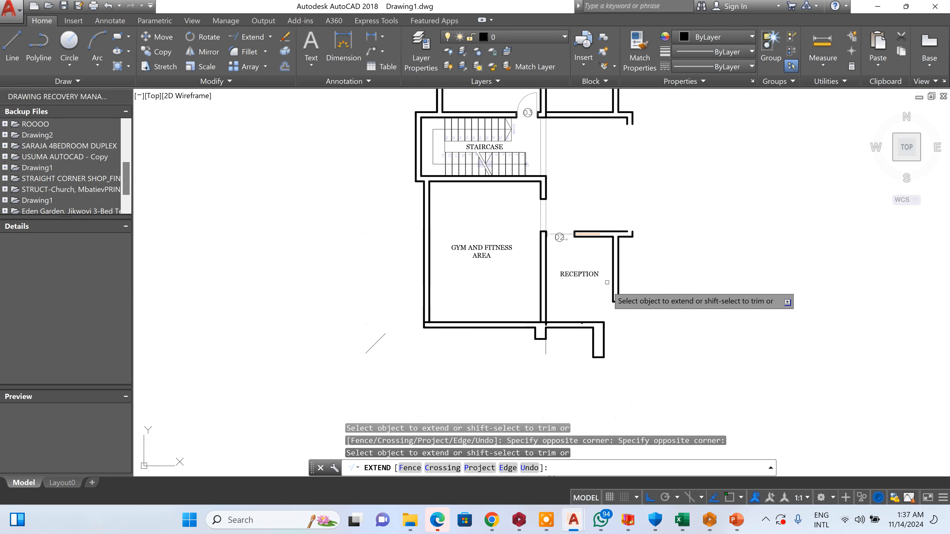
{"action": "scroll", "coordinate": [602, 243], "scroll_direction": "up", "scroll_amount": 5}
{"action": "left_click", "coordinate": [551, 169]}
{"action": "left_click", "coordinate": [496, 303]}
{"action": "left_click", "coordinate": [512, 198]}
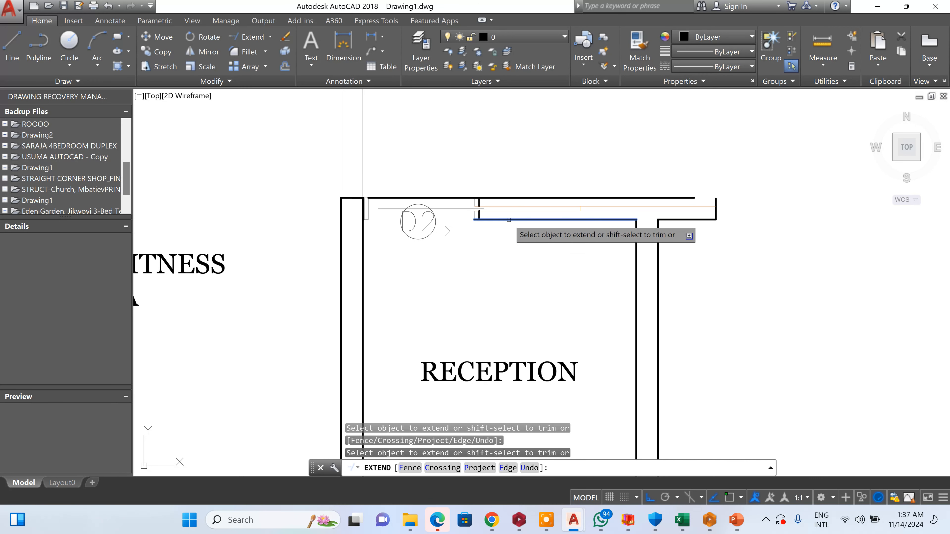
- Extend the lower line of the reception's back wall past the D2 door to the gym partition
{"action": "left_click", "coordinate": [497, 222]}
{"action": "left_click", "coordinate": [492, 211]}
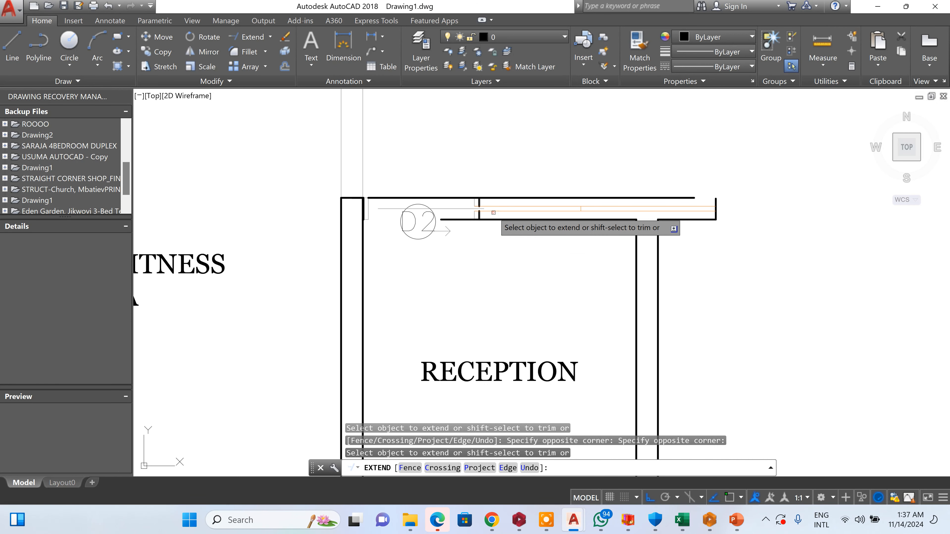
{"action": "left_click", "coordinate": [460, 221]}
{"action": "left_click", "coordinate": [450, 207]}
{"action": "left_click", "coordinate": [450, 216]}
{"action": "left_click", "coordinate": [447, 292]}
{"action": "left_click", "coordinate": [460, 220]}
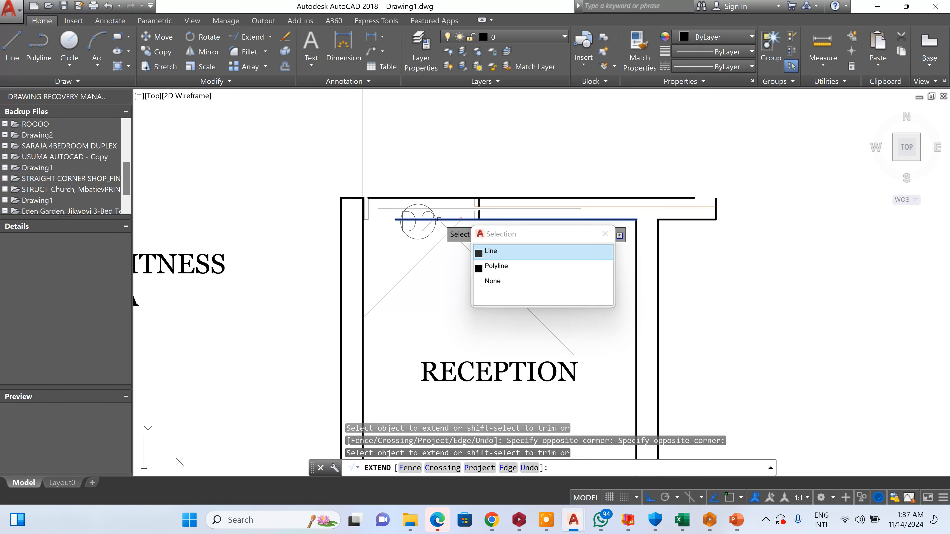
{"action": "left_click", "coordinate": [438, 220]}
- Extend the outer wall lines of the space behind the reception and the gym partition lines across their openings
{"action": "scroll", "coordinate": [438, 220], "scroll_direction": "down", "scroll_amount": 4}
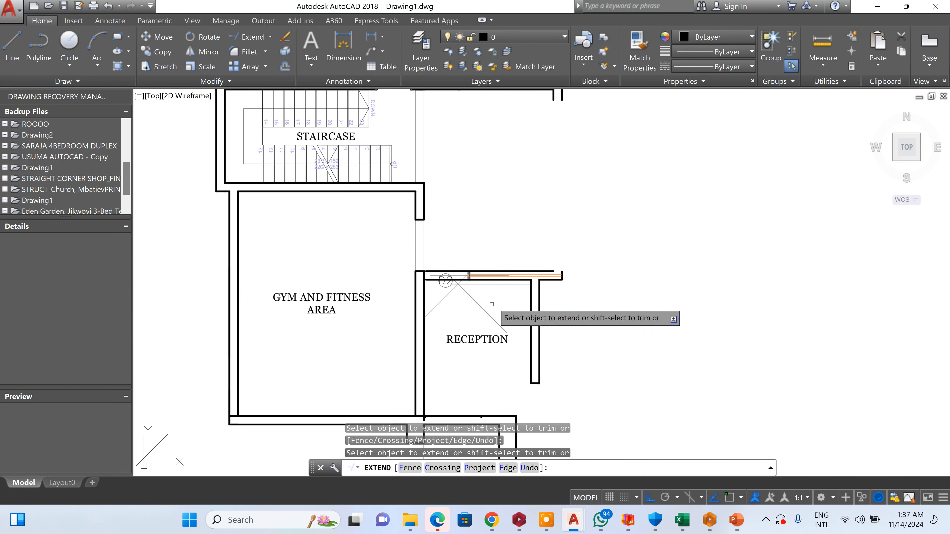
{"action": "scroll", "coordinate": [550, 154], "scroll_direction": "down", "scroll_amount": 2}
{"action": "scroll", "coordinate": [552, 138], "scroll_direction": "up", "scroll_amount": 6}
{"action": "left_click", "coordinate": [590, 128]}
{"action": "left_click", "coordinate": [493, 147]}
{"action": "left_click", "coordinate": [373, 321]}
{"action": "left_click", "coordinate": [264, 339]}
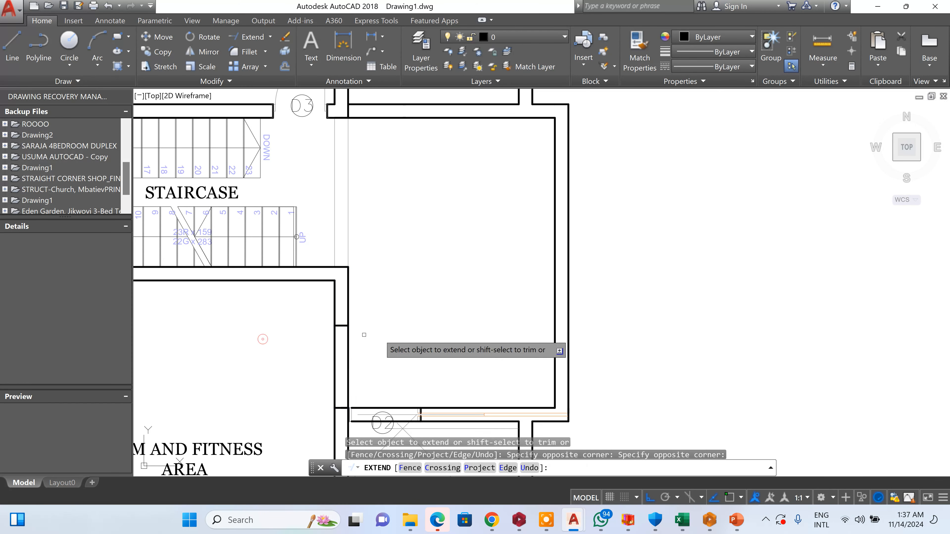
- Extend the wall lines between the staircase and the adjoining space across the opening beside the stairs
{"action": "scroll", "coordinate": [411, 337], "scroll_direction": "down", "scroll_amount": 3}
{"action": "scroll", "coordinate": [415, 315], "scroll_direction": "up", "scroll_amount": 3}
{"action": "left_click", "coordinate": [409, 315]}
{"action": "left_click", "coordinate": [356, 360]}
{"action": "left_click", "coordinate": [392, 324]}
{"action": "left_click", "coordinate": [371, 339]}
{"action": "scroll", "coordinate": [434, 301], "scroll_direction": "down", "scroll_amount": 6}
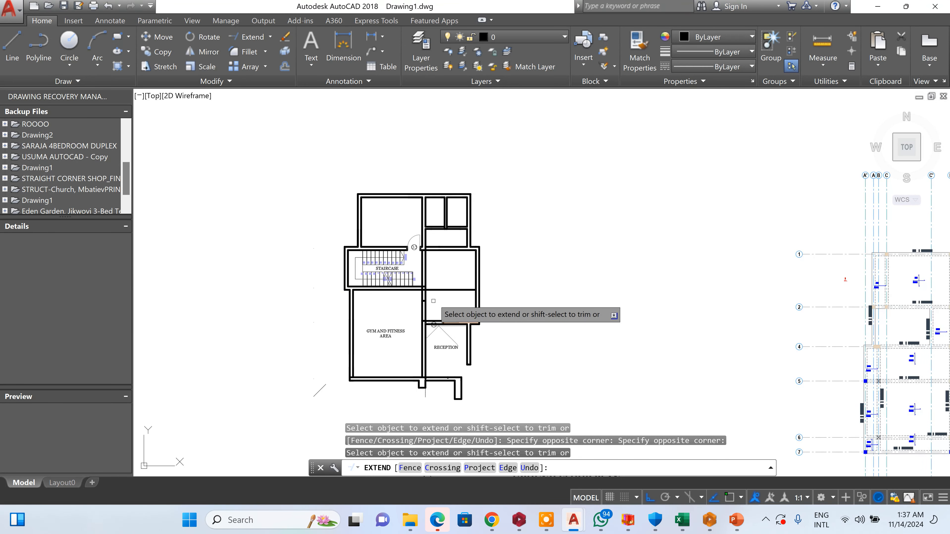
- Extend the wall line between the staircase and the room above it across the D3 door opening
{"action": "scroll", "coordinate": [409, 249], "scroll_direction": "up", "scroll_amount": 6}
{"action": "left_click", "coordinate": [379, 216]}
{"action": "left_click", "coordinate": [385, 294]}
{"action": "left_click", "coordinate": [387, 216]}
{"action": "left_click", "coordinate": [411, 288]}
{"action": "scroll", "coordinate": [403, 239], "scroll_direction": "up", "scroll_amount": 2}
{"action": "left_click", "coordinate": [405, 226]}
{"action": "left_click", "coordinate": [408, 303]}
{"action": "left_click", "coordinate": [429, 231]}
{"action": "left_click", "coordinate": [432, 276]}
{"action": "left_click", "coordinate": [442, 238]}
{"action": "left_click", "coordinate": [442, 275]}
{"action": "left_click", "coordinate": [456, 273]}
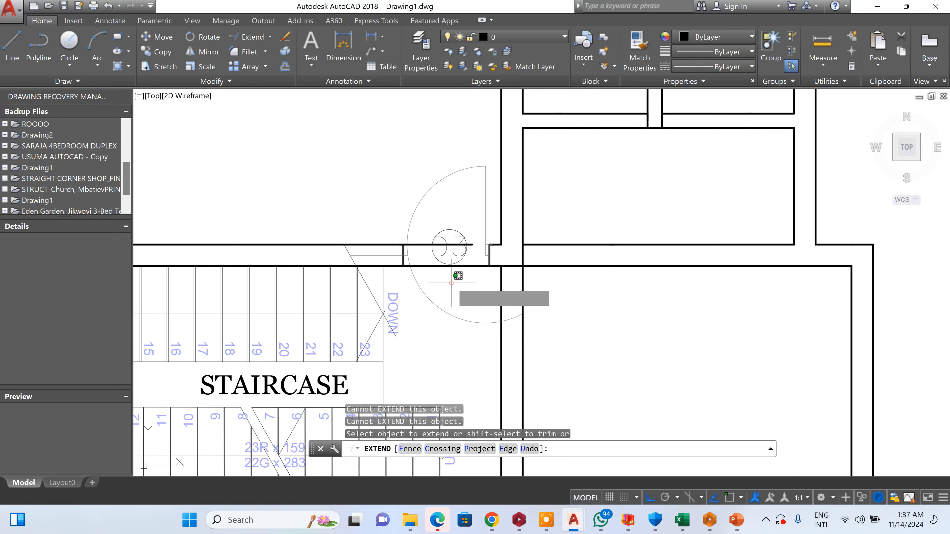
{"action": "left_click", "coordinate": [436, 213]}
{"action": "key", "text": "Escape"}
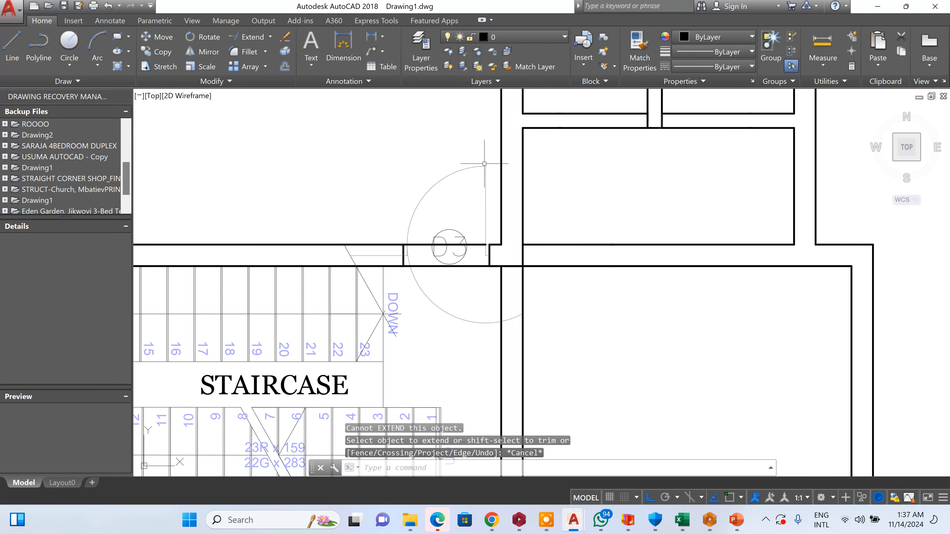
- Erase the D3 door's swing arc, tag and leaf from the opening beside the staircase
{"action": "left_click", "coordinate": [456, 207]}
{"action": "scroll", "coordinate": [449, 243], "scroll_direction": "up", "scroll_amount": 5}
{"action": "left_click", "coordinate": [528, 313]}
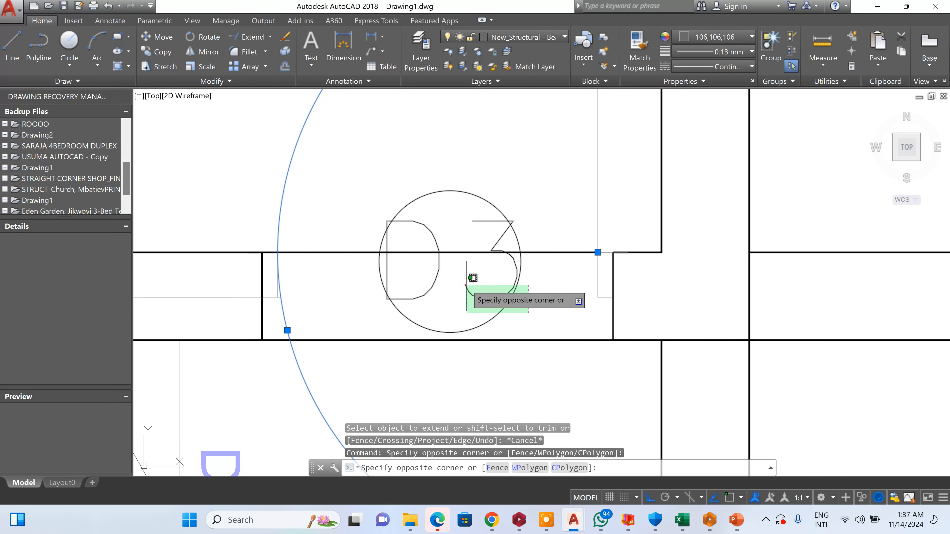
{"action": "left_click", "coordinate": [472, 293]}
{"action": "key", "text": "Delete"}
{"action": "scroll", "coordinate": [567, 177], "scroll_direction": "down", "scroll_amount": 3}
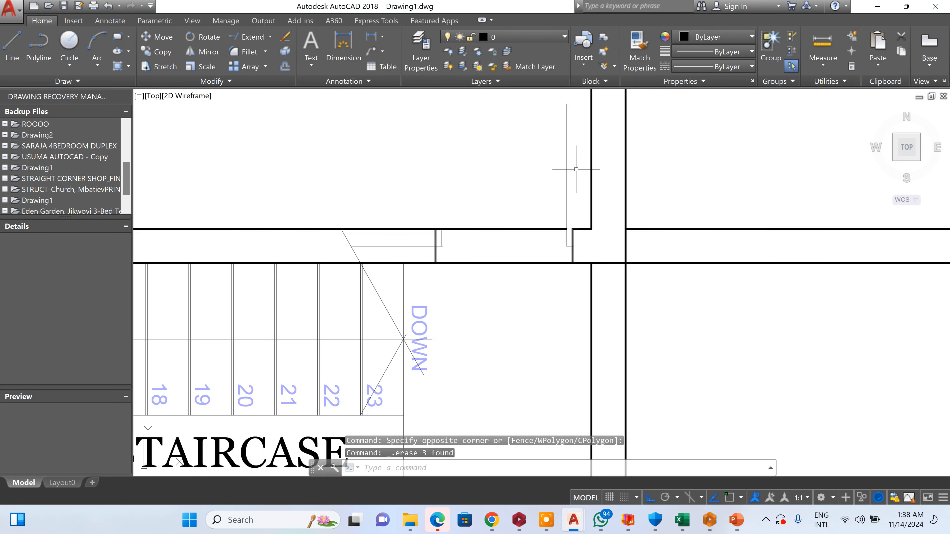
{"action": "left_click", "coordinate": [509, 190]}
{"action": "scroll", "coordinate": [508, 191], "scroll_direction": "down", "scroll_amount": 3}
{"action": "key", "text": "Delete"}
- Erase the leftover jamb lines crossing the partition between the gym and the space behind the reception
{"action": "scroll", "coordinate": [553, 311], "scroll_direction": "up", "scroll_amount": 6}
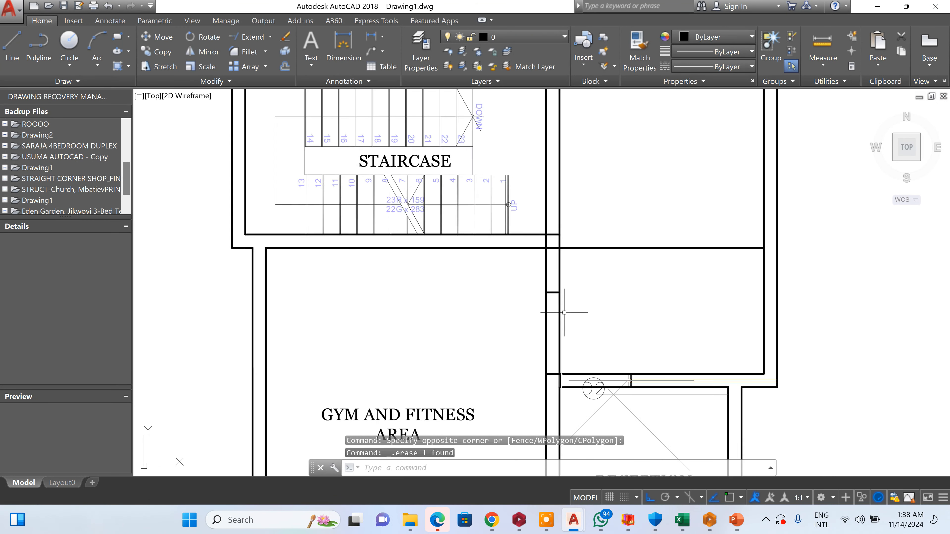
{"action": "left_click", "coordinate": [535, 219]}
{"action": "scroll", "coordinate": [534, 145], "scroll_direction": "down", "scroll_amount": 5}
{"action": "key", "text": "Delete"}
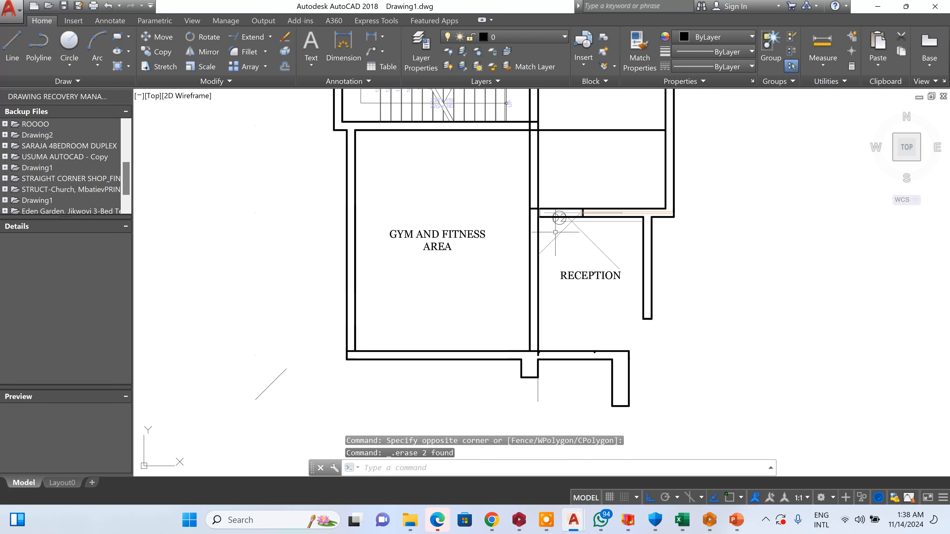
- Erase the D2 door, its tag and the leftover opening lines at the reception's back wall, plus the RECEPTION label
{"action": "scroll", "coordinate": [538, 202], "scroll_direction": "up", "scroll_amount": 6}
{"action": "scroll", "coordinate": [679, 256], "scroll_direction": "up", "scroll_amount": 2}
{"action": "left_click", "coordinate": [633, 277]}
{"action": "key", "text": "Delete"}
{"action": "scroll", "coordinate": [611, 255], "scroll_direction": "down", "scroll_amount": 4}
{"action": "scroll", "coordinate": [670, 258], "scroll_direction": "up", "scroll_amount": 4}
{"action": "left_click", "coordinate": [690, 274]}
{"action": "left_click", "coordinate": [621, 247]}
{"action": "scroll", "coordinate": [673, 210], "scroll_direction": "up", "scroll_amount": 4}
{"action": "left_click", "coordinate": [669, 169]}
{"action": "left_click", "coordinate": [567, 271]}
{"action": "key", "text": "Delete"}
{"action": "scroll", "coordinate": [562, 229], "scroll_direction": "down", "scroll_amount": 6}
{"action": "scroll", "coordinate": [539, 243], "scroll_direction": "up", "scroll_amount": 3}
{"action": "scroll", "coordinate": [584, 239], "scroll_direction": "up", "scroll_amount": 3}
{"action": "left_click", "coordinate": [586, 248]}
{"action": "left_click", "coordinate": [509, 385]}
{"action": "key", "text": "Delete"}
- Erase the stray diagonal line outside the gym and a stray line below the front wall
{"action": "scroll", "coordinate": [537, 278], "scroll_direction": "down", "scroll_amount": 3}
{"action": "scroll", "coordinate": [379, 353], "scroll_direction": "up", "scroll_amount": 2}
{"action": "left_click", "coordinate": [361, 376]}
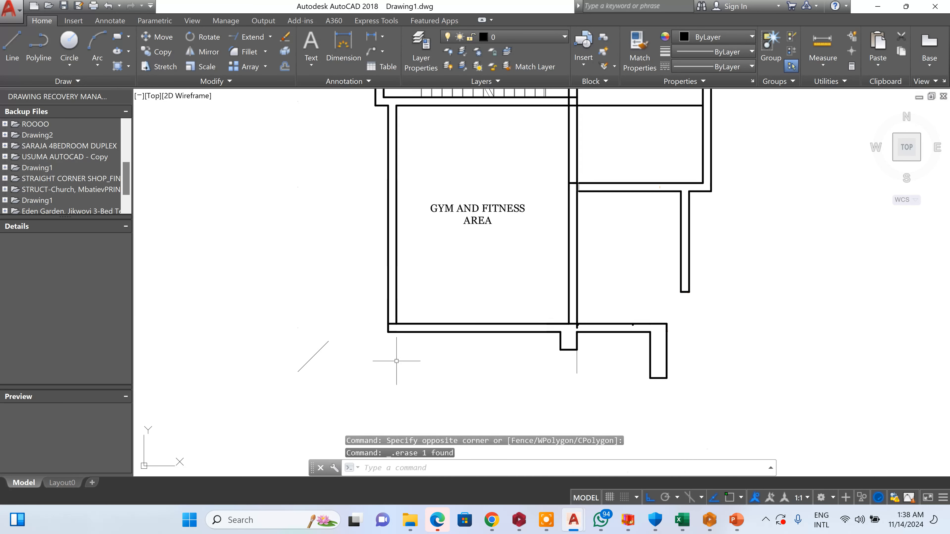
{"action": "left_click", "coordinate": [290, 340]}
{"action": "key", "text": "Delete"}
{"action": "scroll", "coordinate": [573, 363], "scroll_direction": "up", "scroll_amount": 2}
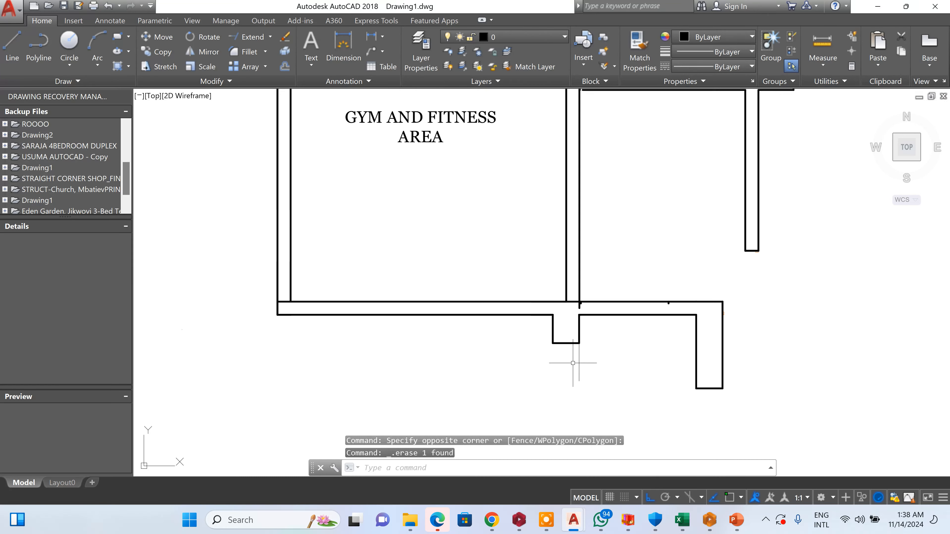
{"action": "scroll", "coordinate": [574, 363], "scroll_direction": "up", "scroll_amount": 2}
{"action": "left_click", "coordinate": [630, 371]}
{"action": "left_click", "coordinate": [544, 403]}
{"action": "key", "text": "Delete"}
{"action": "scroll", "coordinate": [514, 399], "scroll_direction": "down", "scroll_amount": 4}
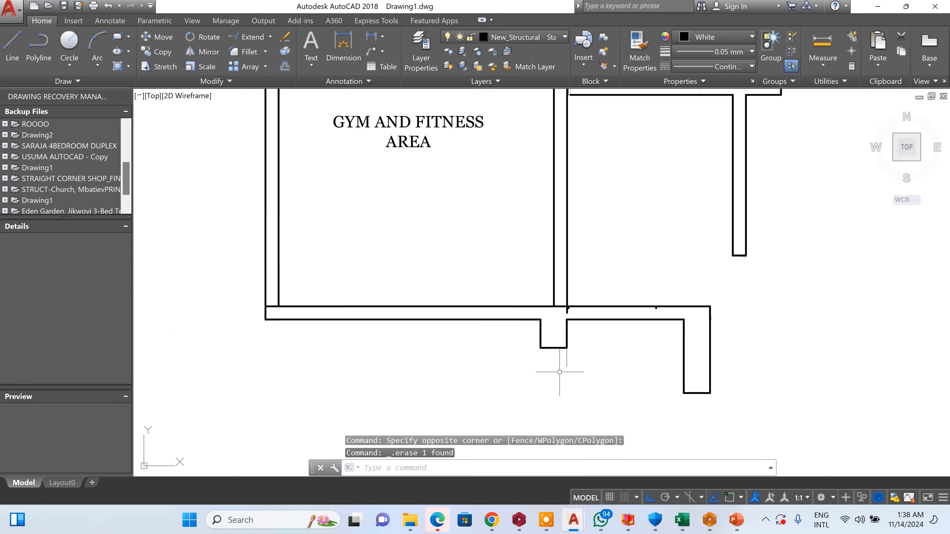
- Start a copy from the foundation plan by selecting the F-1C2 footing with its label and column FC2
{"action": "left_click", "coordinate": [164, 52]}
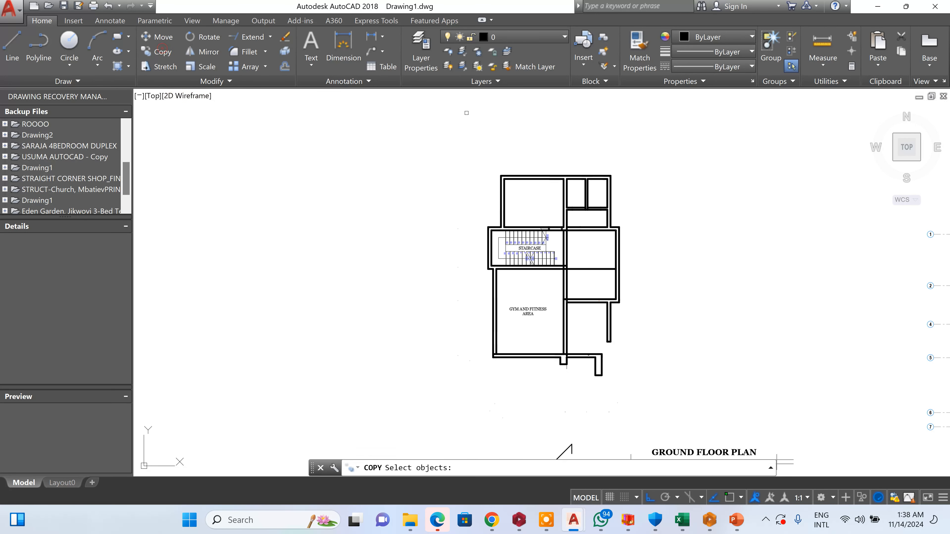
{"action": "scroll", "coordinate": [530, 307], "scroll_direction": "down", "scroll_amount": 6}
{"action": "scroll", "coordinate": [264, 298], "scroll_direction": "up", "scroll_amount": 3}
{"action": "scroll", "coordinate": [479, 311], "scroll_direction": "up", "scroll_amount": 2}
{"action": "scroll", "coordinate": [503, 255], "scroll_direction": "down", "scroll_amount": 2}
{"action": "scroll", "coordinate": [427, 166], "scroll_direction": "up", "scroll_amount": 8}
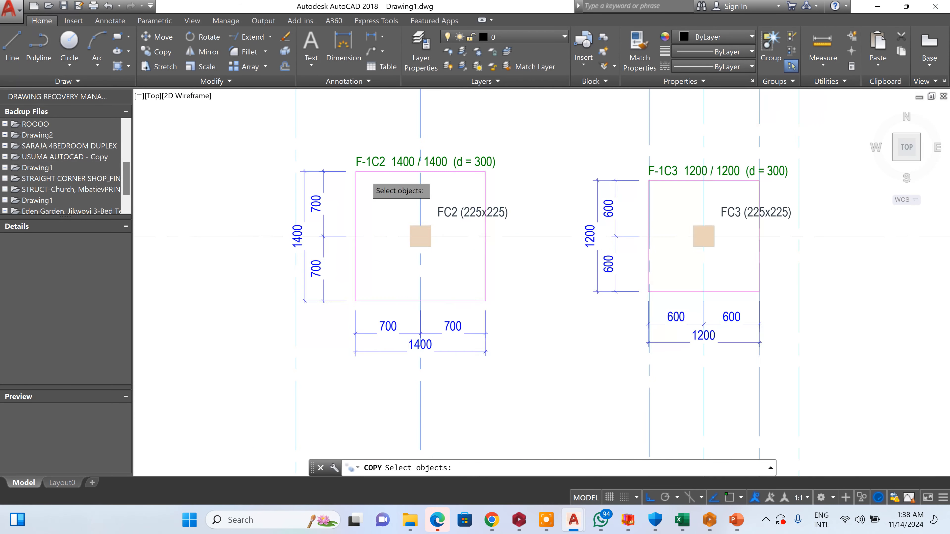
{"action": "scroll", "coordinate": [365, 175], "scroll_direction": "up", "scroll_amount": 5}
{"action": "scroll", "coordinate": [494, 263], "scroll_direction": "up", "scroll_amount": 5}
{"action": "left_click_drag", "start_coordinate": [490, 265], "coordinate": [463, 257]}
{"action": "scroll", "coordinate": [580, 225], "scroll_direction": "down", "scroll_amount": 10}
{"action": "scroll", "coordinate": [420, 229], "scroll_direction": "up", "scroll_amount": 5}
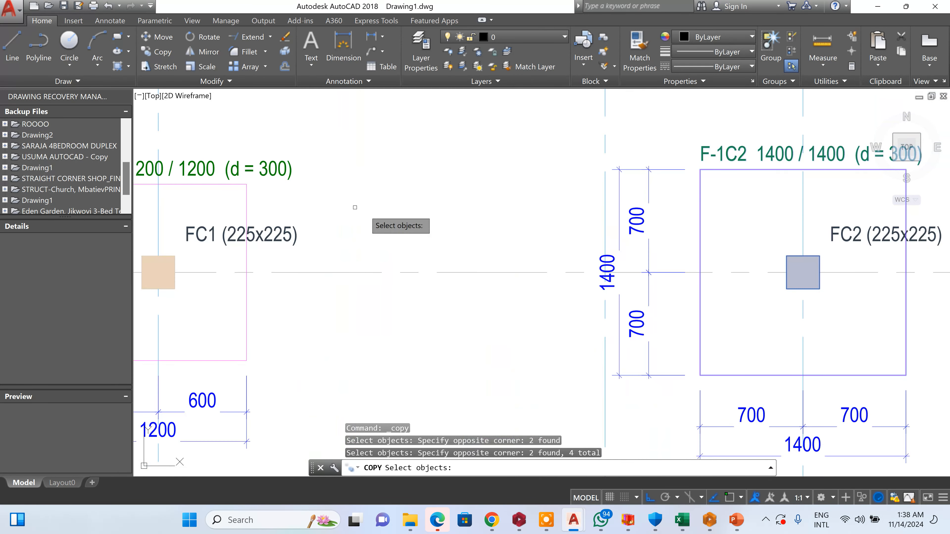
- Add the F-1C1 footing with column FC1 and the F-1C3 footing with column FC3 to the copy selection
{"action": "left_click_drag", "start_coordinate": [211, 145], "coordinate": [171, 258]}
{"action": "scroll", "coordinate": [170, 256], "scroll_direction": "up", "scroll_amount": 5}
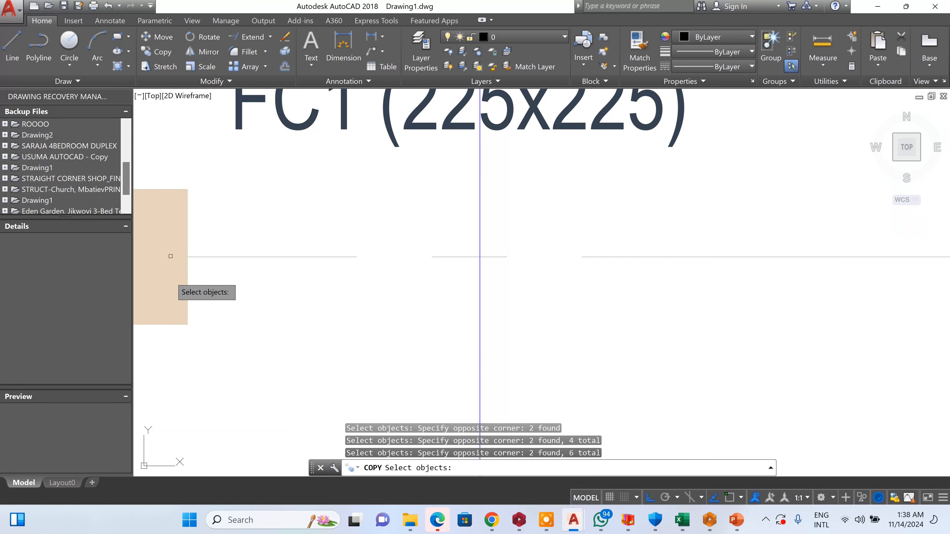
{"action": "left_click", "coordinate": [200, 227]}
{"action": "scroll", "coordinate": [389, 209], "scroll_direction": "down", "scroll_amount": 8}
{"action": "scroll", "coordinate": [519, 236], "scroll_direction": "up", "scroll_amount": 8}
{"action": "left_click", "coordinate": [495, 107]}
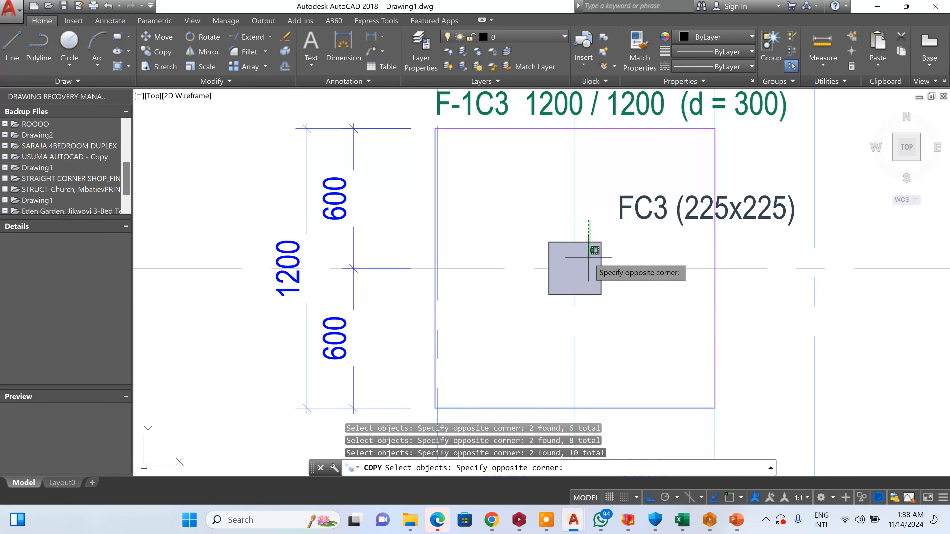
{"action": "scroll", "coordinate": [610, 182], "scroll_direction": "down", "scroll_amount": 8}
{"action": "scroll", "coordinate": [610, 250], "scroll_direction": "up", "scroll_amount": 8}
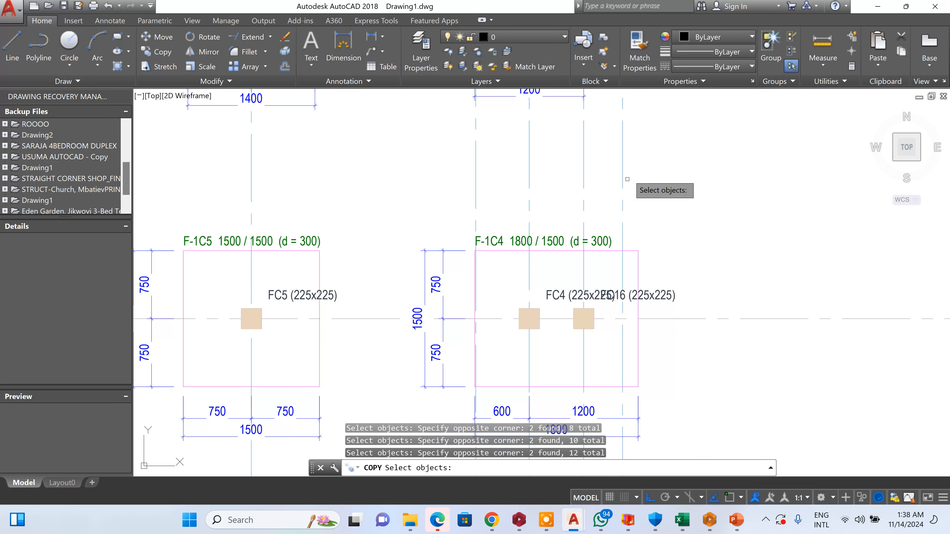
- Add the F-1C4 footing with its columns FC4 and FC16 to the copy selection
{"action": "left_click", "coordinate": [540, 264]}
{"action": "scroll", "coordinate": [529, 313], "scroll_direction": "up", "scroll_amount": 6}
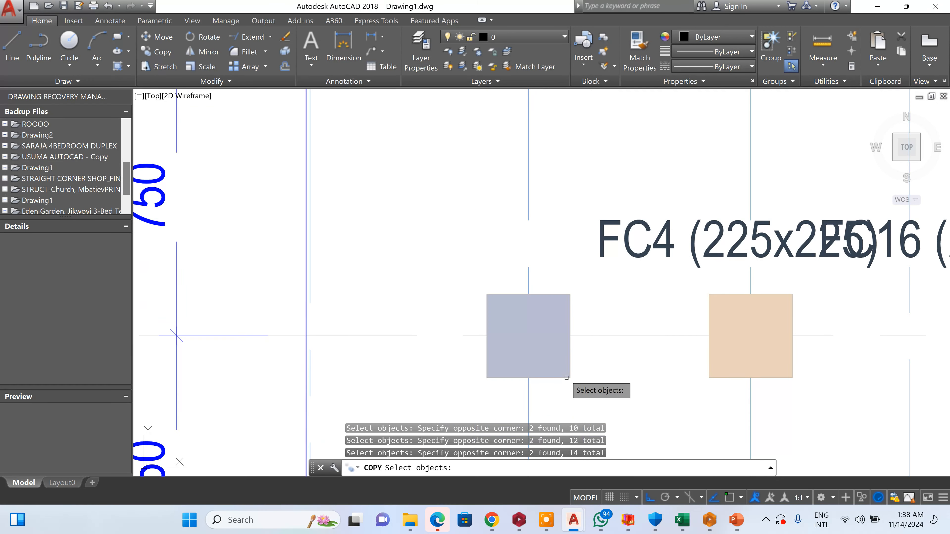
{"action": "left_click", "coordinate": [571, 371]}
{"action": "scroll", "coordinate": [692, 386], "scroll_direction": "up", "scroll_amount": 2}
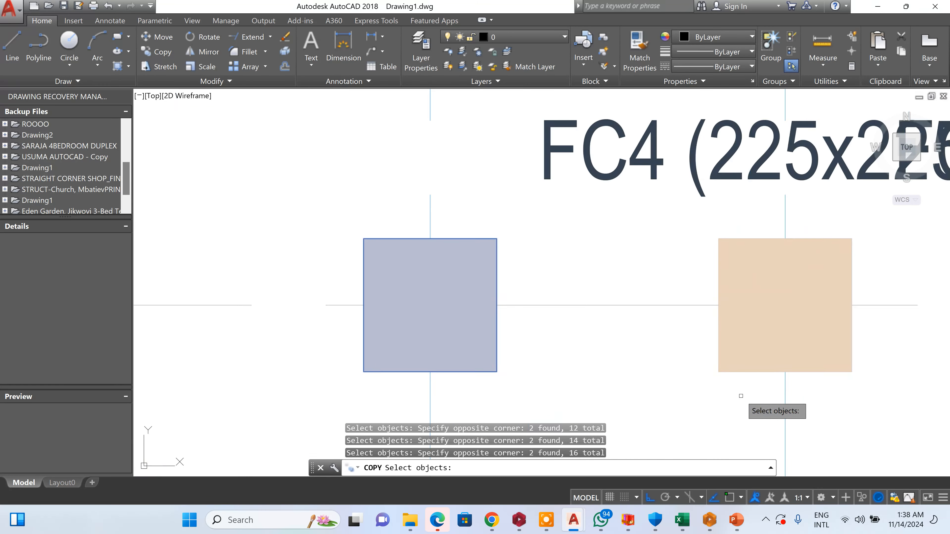
{"action": "left_click", "coordinate": [734, 374]}
- Add column FC5 and the F-1C5 footing with its label to the copy selection
{"action": "scroll", "coordinate": [659, 232], "scroll_direction": "down", "scroll_amount": 10}
{"action": "scroll", "coordinate": [539, 232], "scroll_direction": "up", "scroll_amount": 3}
{"action": "scroll", "coordinate": [511, 230], "scroll_direction": "up", "scroll_amount": 4}
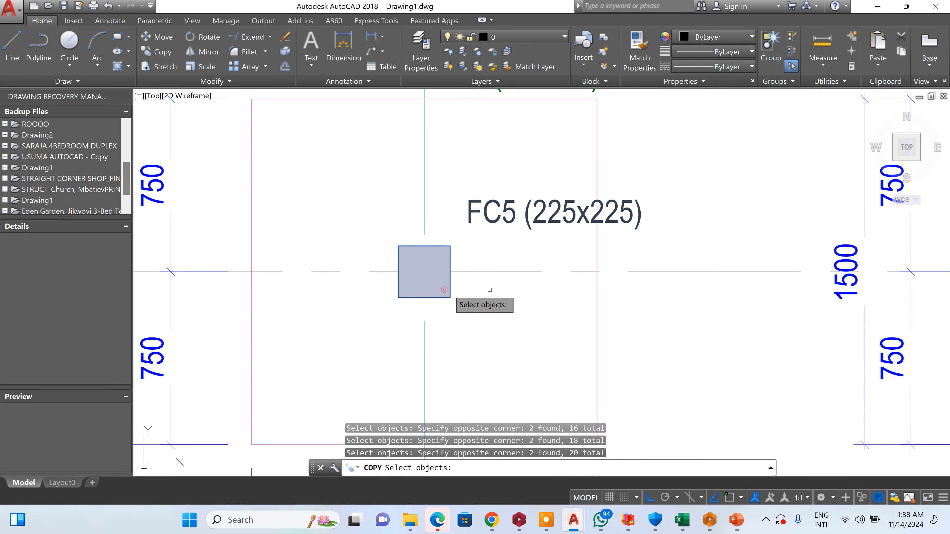
{"action": "left_click", "coordinate": [695, 310]}
{"action": "left_click", "coordinate": [492, 333]}
{"action": "scroll", "coordinate": [670, 260], "scroll_direction": "down", "scroll_amount": 4}
{"action": "scroll", "coordinate": [624, 163], "scroll_direction": "up", "scroll_amount": 2}
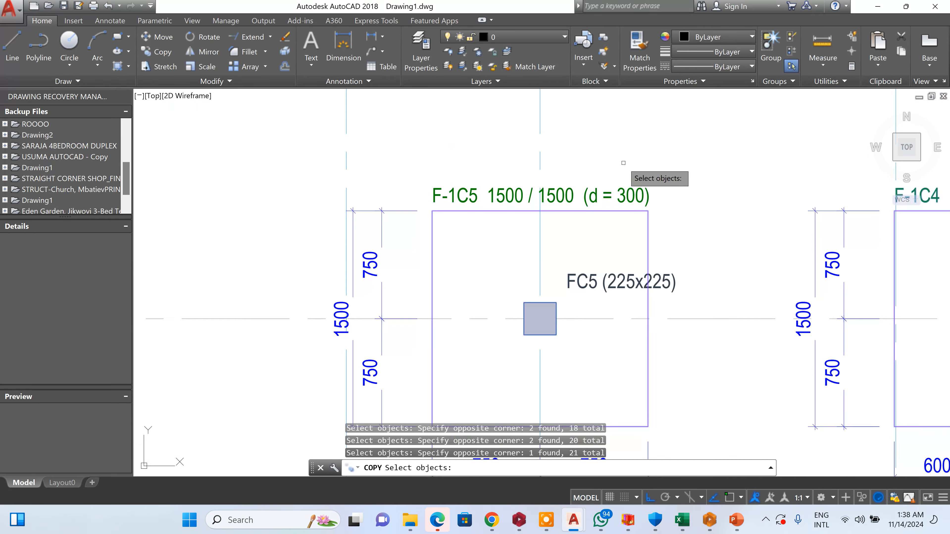
{"action": "left_click", "coordinate": [587, 233]}
- Add the F-1C7 footing with its columns FC6 and FC7 to the copy selection
{"action": "scroll", "coordinate": [636, 211], "scroll_direction": "down", "scroll_amount": 6}
{"action": "scroll", "coordinate": [494, 200], "scroll_direction": "up", "scroll_amount": 6}
{"action": "left_click", "coordinate": [403, 219]}
{"action": "left_click", "coordinate": [381, 279]}
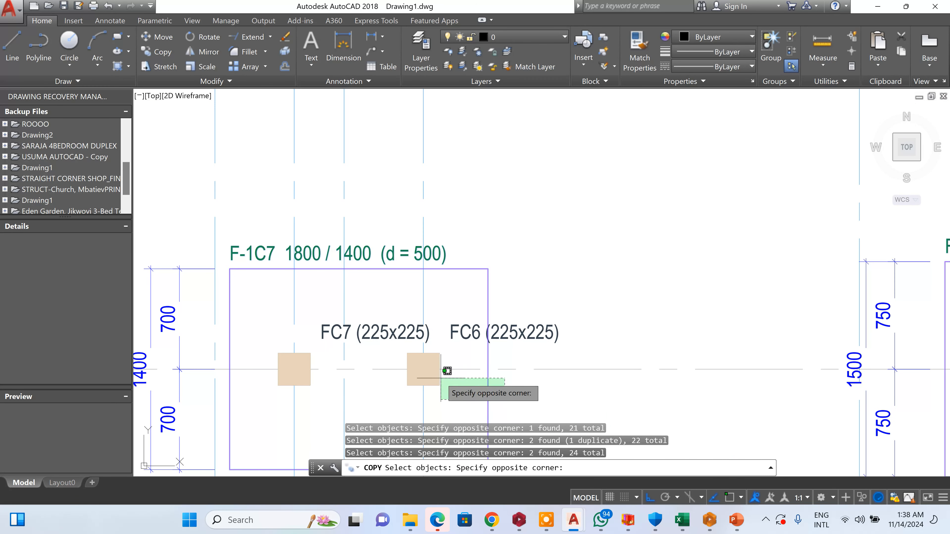
{"action": "scroll", "coordinate": [320, 369], "scroll_direction": "up", "scroll_amount": 4}
{"action": "left_click", "coordinate": [319, 345]}
{"action": "left_click", "coordinate": [304, 358]}
{"action": "scroll", "coordinate": [399, 215], "scroll_direction": "down", "scroll_amount": 8}
{"action": "scroll", "coordinate": [409, 299], "scroll_direction": "up", "scroll_amount": 7}
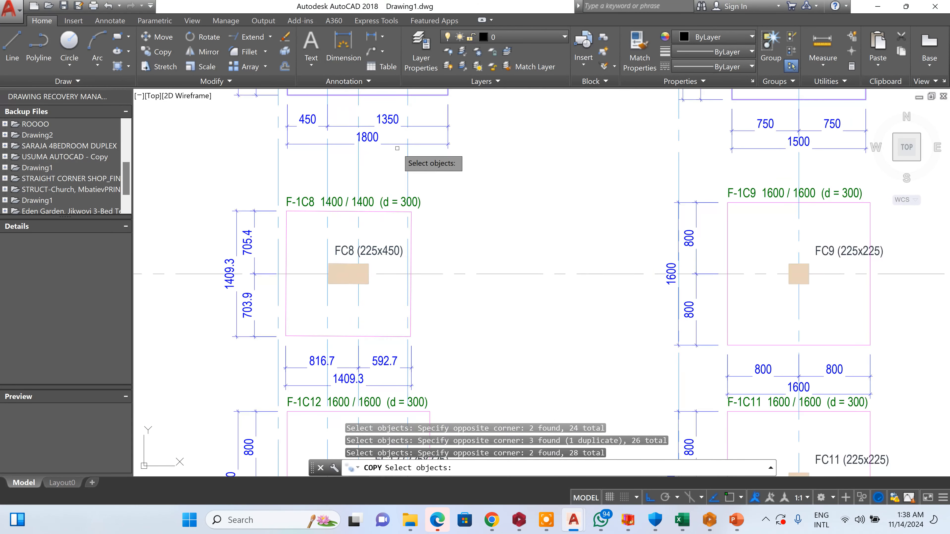
- Add the F-1C8 footing with column FC8 and the following footings and columns through F-1C13 to the copy selection
{"action": "left_click", "coordinate": [355, 257]}
{"action": "scroll", "coordinate": [342, 329], "scroll_direction": "up", "scroll_amount": 4}
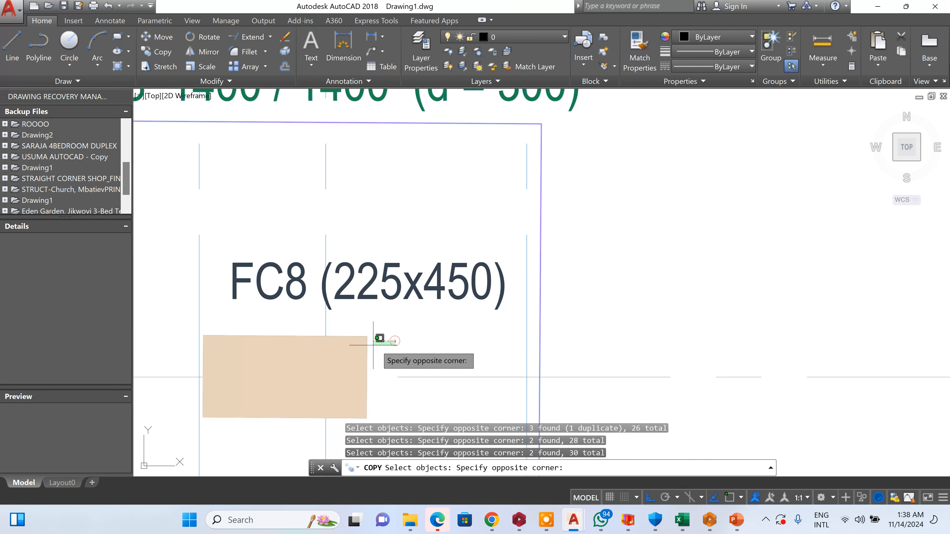
{"action": "left_click", "coordinate": [367, 334]}
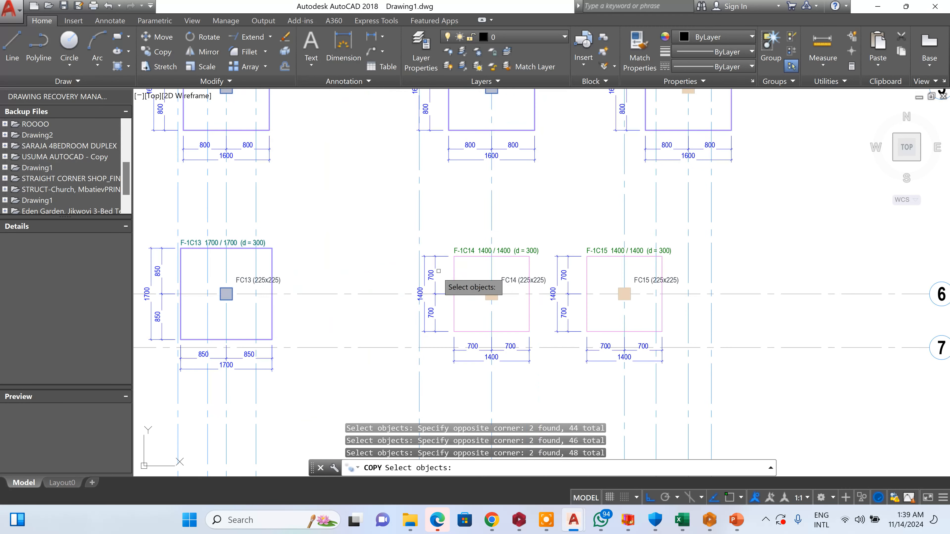
- Add the F-1C14 footing with column FC14 and the F-1C15 footing with column FC15 to the copy selection
{"action": "scroll", "coordinate": [478, 241], "scroll_direction": "up", "scroll_amount": 5}
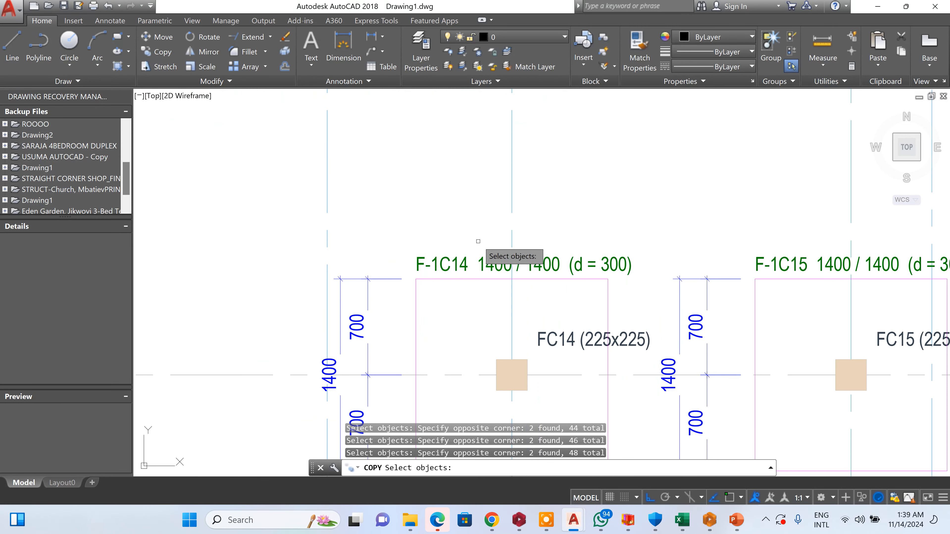
{"action": "left_click", "coordinate": [465, 272]}
{"action": "scroll", "coordinate": [533, 354], "scroll_direction": "up", "scroll_amount": 4}
{"action": "left_click", "coordinate": [548, 373]}
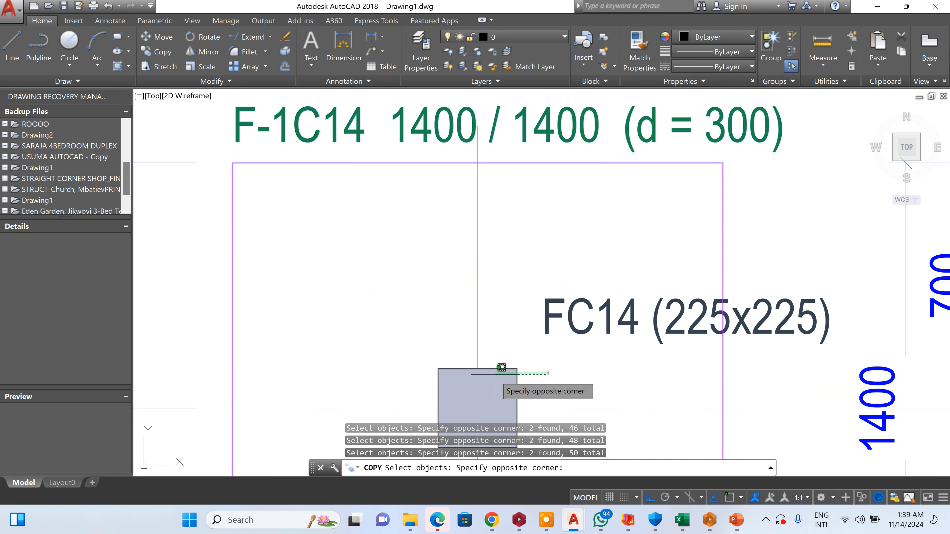
{"action": "scroll", "coordinate": [346, 275], "scroll_direction": "down", "scroll_amount": 6}
{"action": "left_click", "coordinate": [528, 222]}
{"action": "left_click", "coordinate": [497, 276]}
{"action": "scroll", "coordinate": [554, 308], "scroll_direction": "up", "scroll_amount": 6}
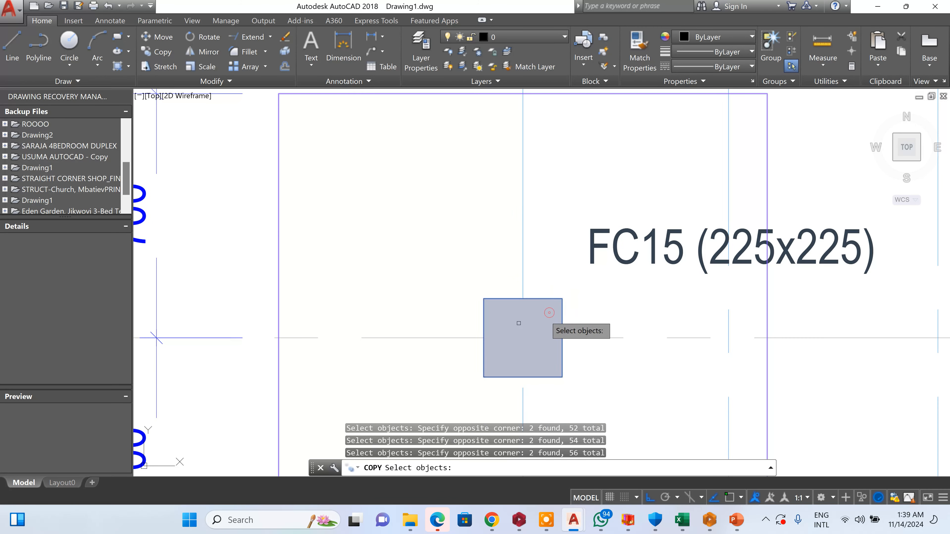
- Add the columns still missing from the copy selection, including FC9
{"action": "scroll", "coordinate": [519, 323], "scroll_direction": "down", "scroll_amount": 8}
{"action": "scroll", "coordinate": [532, 205], "scroll_direction": "up", "scroll_amount": 8}
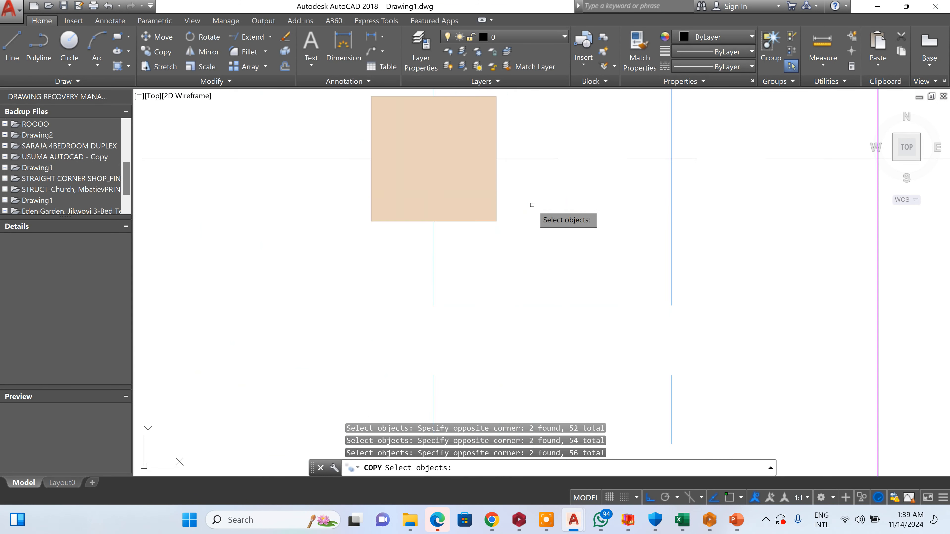
{"action": "left_click", "coordinate": [498, 204]}
{"action": "scroll", "coordinate": [562, 292], "scroll_direction": "down", "scroll_amount": 9}
{"action": "scroll", "coordinate": [374, 165], "scroll_direction": "up", "scroll_amount": 3}
{"action": "scroll", "coordinate": [399, 166], "scroll_direction": "up", "scroll_amount": 4}
{"action": "left_click", "coordinate": [331, 233]}
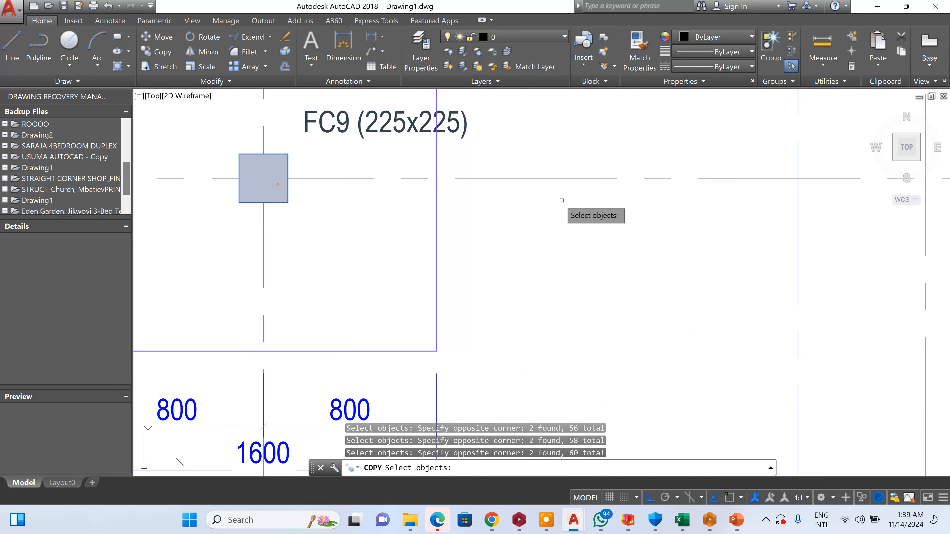
{"action": "scroll", "coordinate": [402, 199], "scroll_direction": "down", "scroll_amount": 6}
{"action": "scroll", "coordinate": [492, 166], "scroll_direction": "up", "scroll_amount": 6}
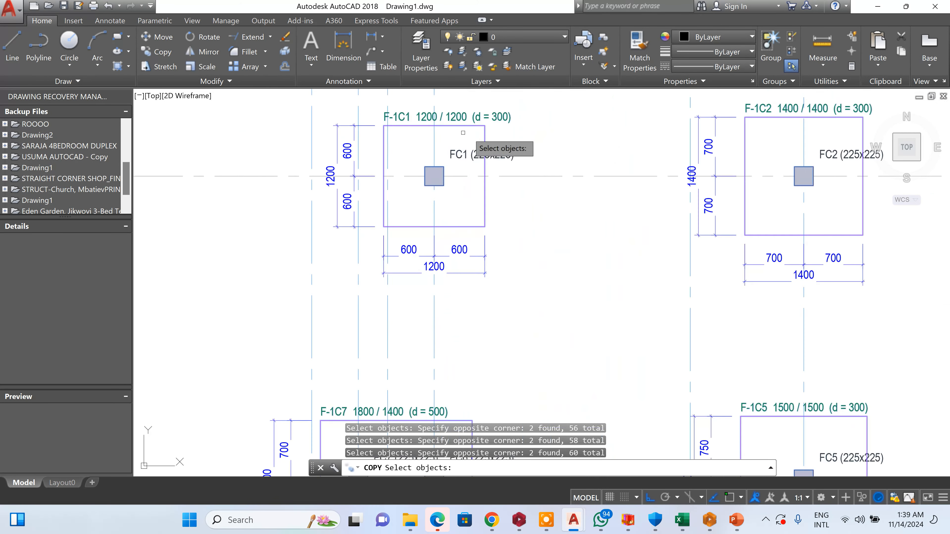
- Finish the selection and, with object snap on, set the upper-left corner of column FC1 as the copy's base point
{"action": "key", "text": "Return"}
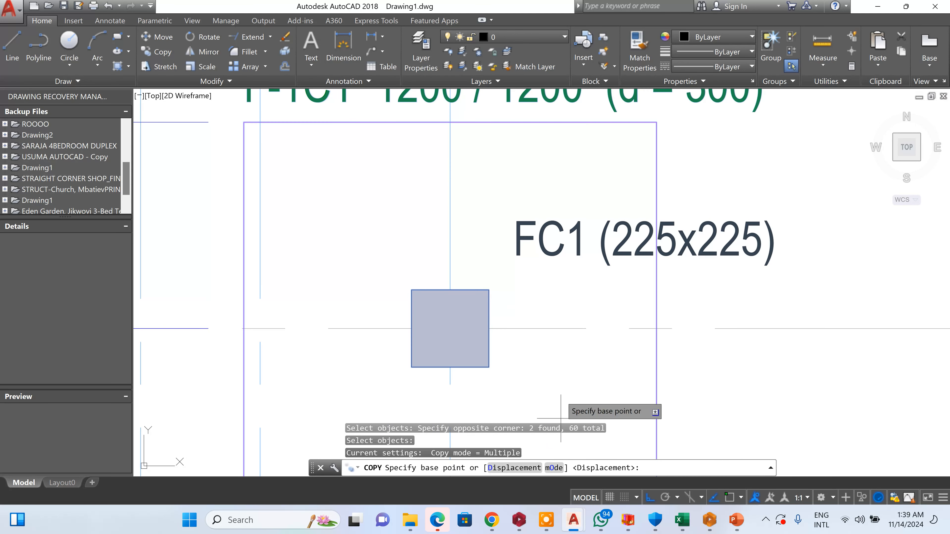
{"action": "scroll", "coordinate": [759, 386], "scroll_direction": "down", "scroll_amount": 4}
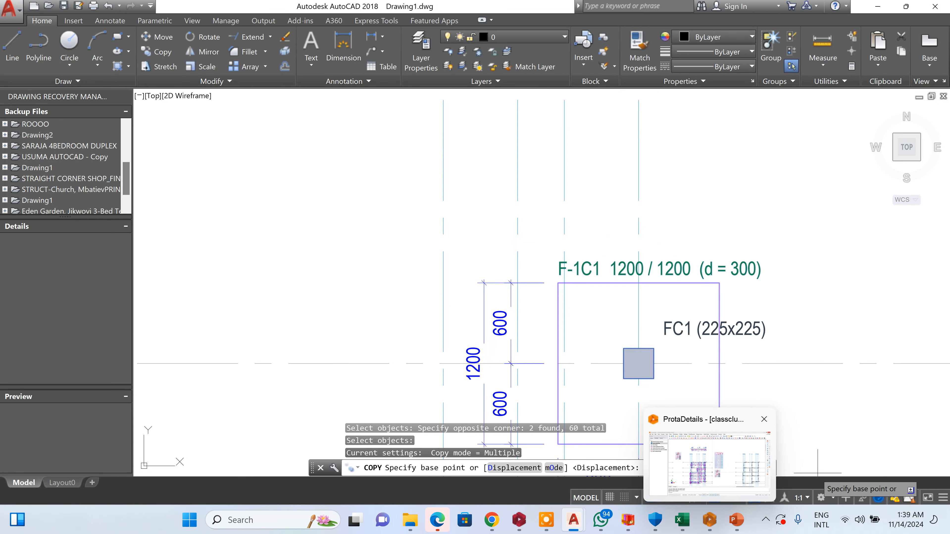
{"action": "scroll", "coordinate": [644, 354], "scroll_direction": "up", "scroll_amount": 6}
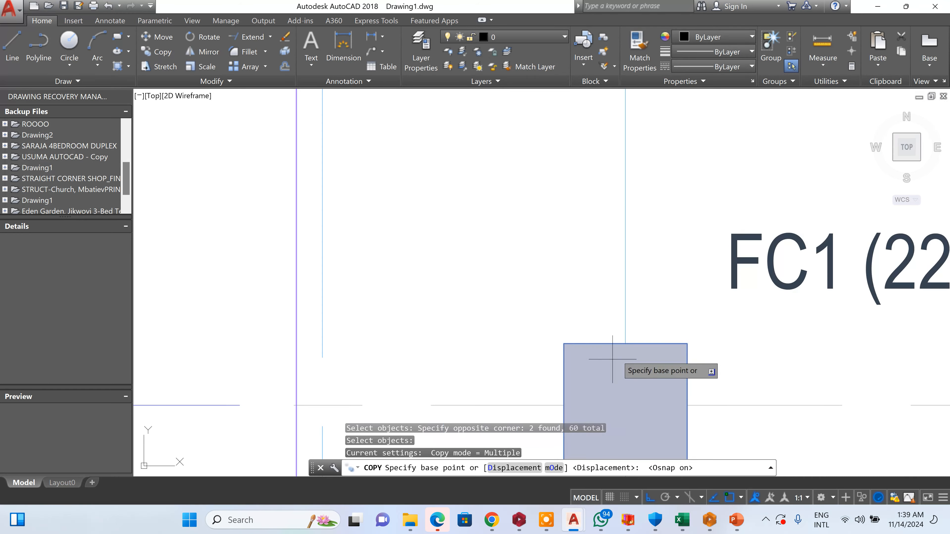
{"action": "left_click", "coordinate": [564, 344]}
{"action": "scroll", "coordinate": [285, 243], "scroll_direction": "down", "scroll_amount": 10}
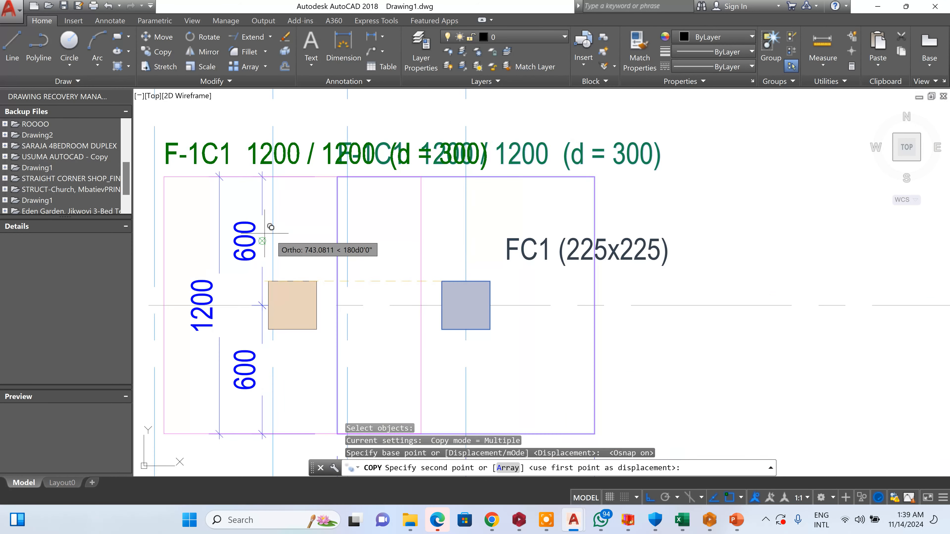
- Place the copied footings and columns on the ground floor plan, aligning FC1 with the upper-left outer wall corner
{"action": "scroll", "coordinate": [629, 283], "scroll_direction": "up", "scroll_amount": 8}
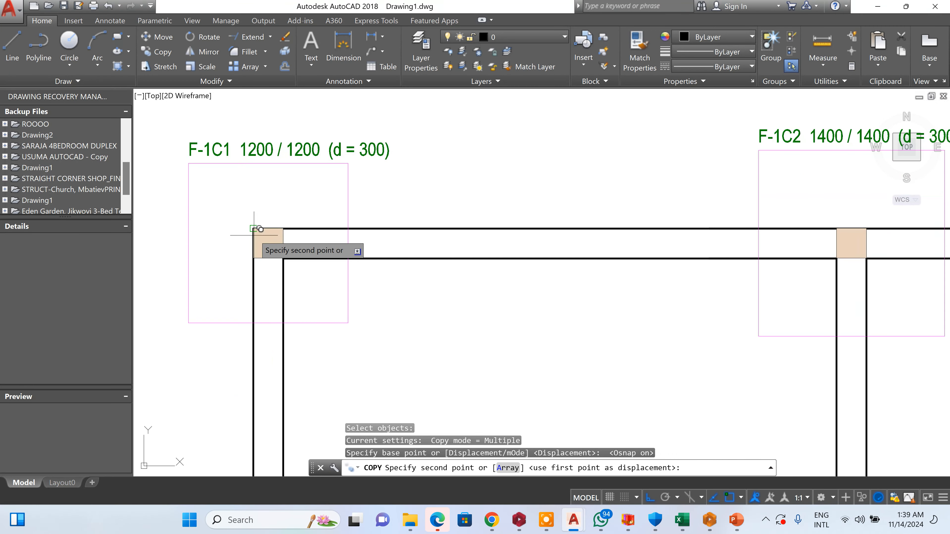
{"action": "left_click", "coordinate": [258, 233]}
{"action": "scroll", "coordinate": [553, 192], "scroll_direction": "down", "scroll_amount": 4}
{"action": "scroll", "coordinate": [553, 192], "scroll_direction": "down", "scroll_amount": 6}
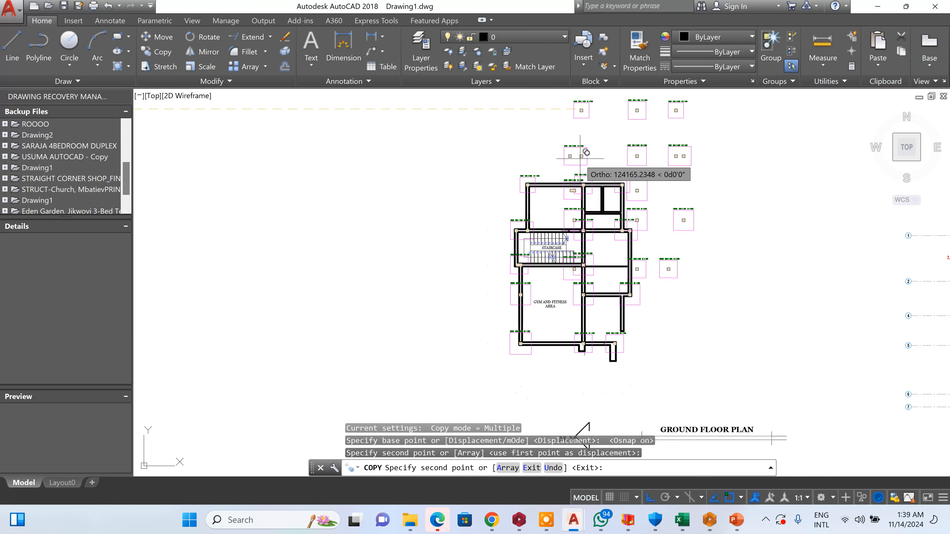
- End the copy command and examine how the placed footings and columns sit on the walls around the gym
{"action": "key", "text": "Escape"}
{"action": "scroll", "coordinate": [630, 265], "scroll_direction": "up", "scroll_amount": 6}
{"action": "scroll", "coordinate": [574, 259], "scroll_direction": "down", "scroll_amount": 6}
{"action": "scroll", "coordinate": [555, 356], "scroll_direction": "up", "scroll_amount": 6}
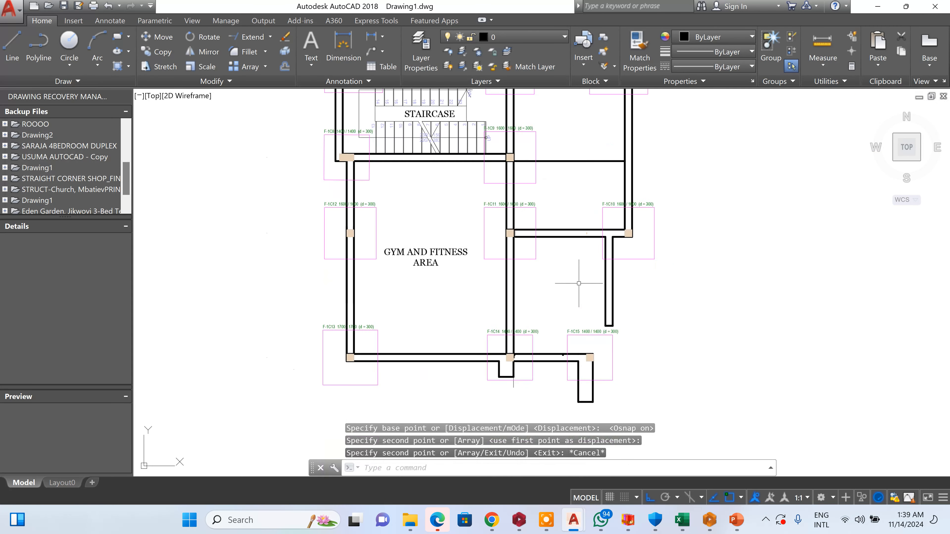
{"action": "scroll", "coordinate": [594, 360], "scroll_direction": "down", "scroll_amount": 6}
{"action": "scroll", "coordinate": [589, 357], "scroll_direction": "up", "scroll_amount": 6}
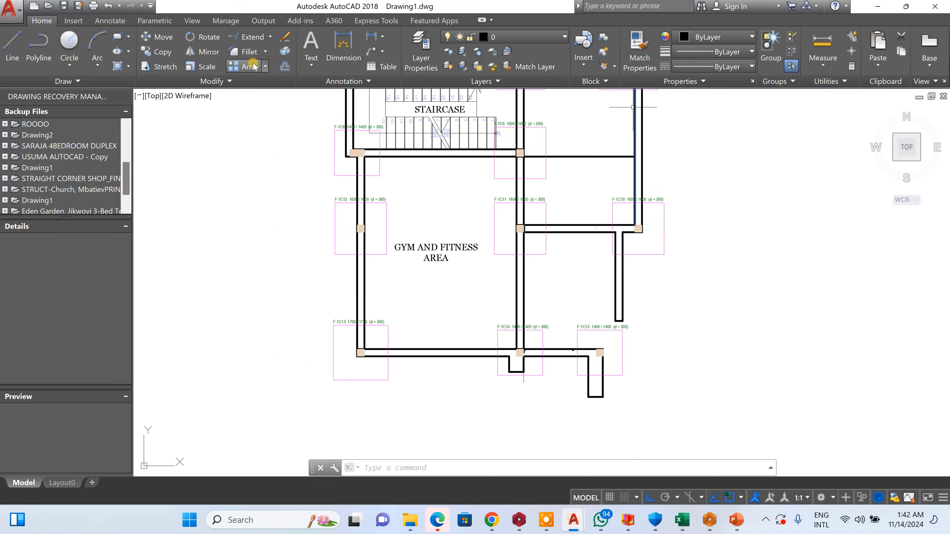
- Trace the inner wall faces around the gym and fitness area with a polyline, corner to corner back to its start
{"action": "scroll", "coordinate": [350, 169], "scroll_direction": "up", "scroll_amount": 4}
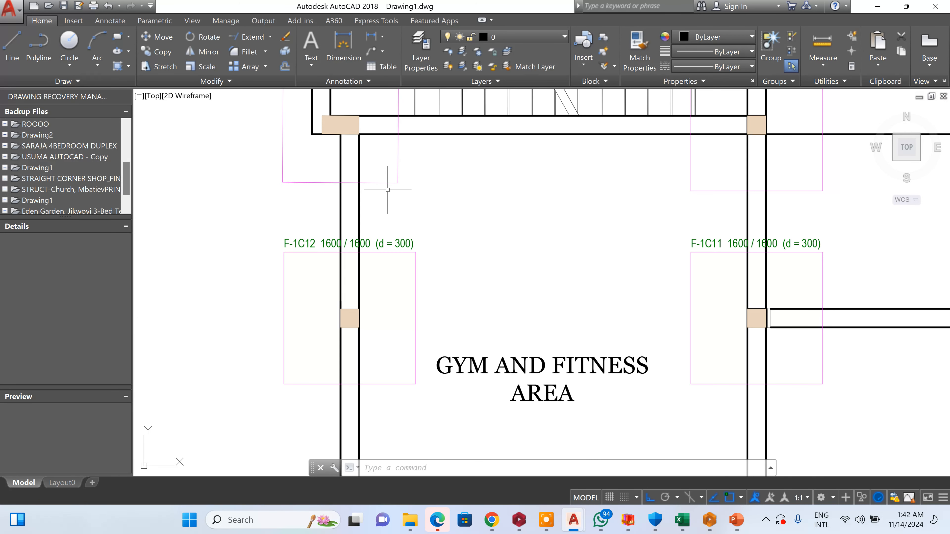
{"action": "left_click", "coordinate": [52, 63]}
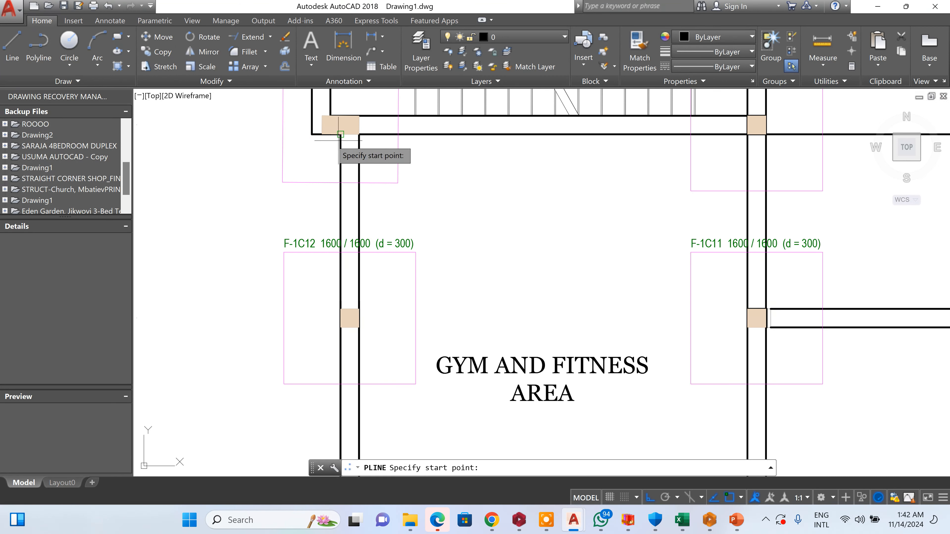
{"action": "left_click", "coordinate": [356, 138]}
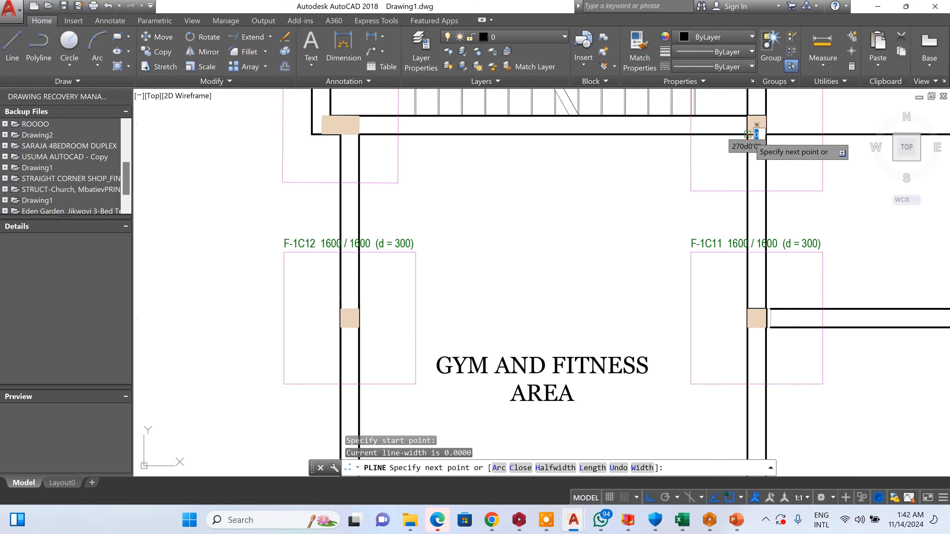
{"action": "left_click", "coordinate": [749, 137]}
{"action": "scroll", "coordinate": [739, 144], "scroll_direction": "down", "scroll_amount": 1}
{"action": "scroll", "coordinate": [742, 333], "scroll_direction": "down", "scroll_amount": 2}
{"action": "scroll", "coordinate": [743, 363], "scroll_direction": "up", "scroll_amount": 3}
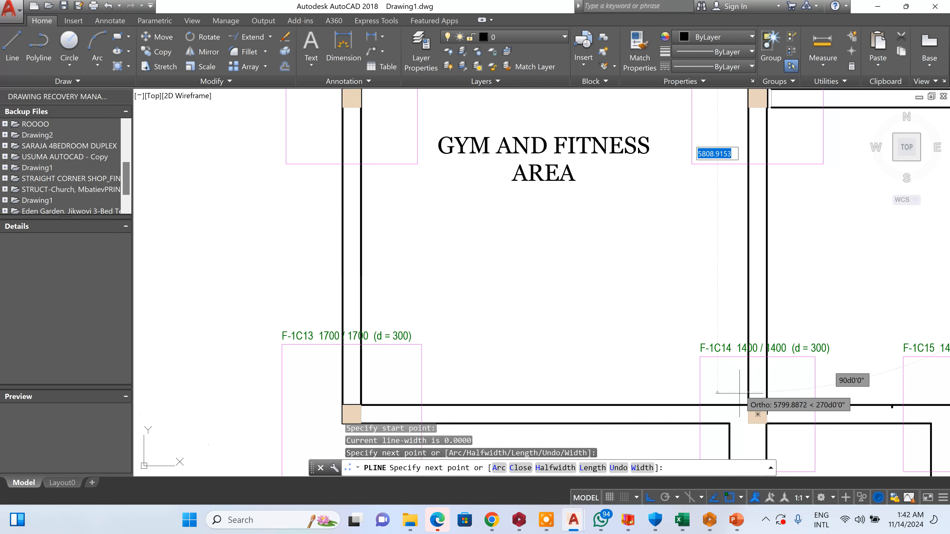
{"action": "left_click", "coordinate": [758, 414]}
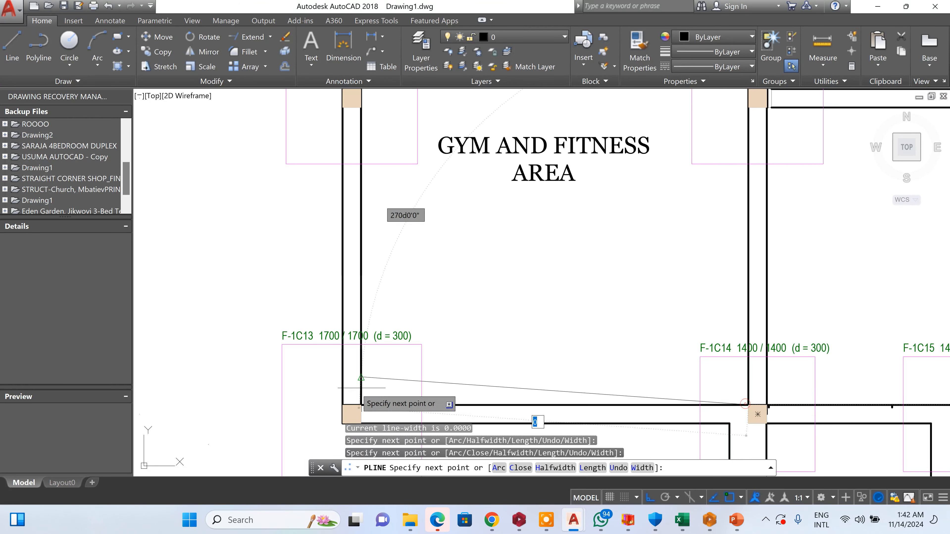
{"action": "left_click", "coordinate": [361, 405]}
{"action": "scroll", "coordinate": [361, 405], "scroll_direction": "down", "scroll_amount": 2}
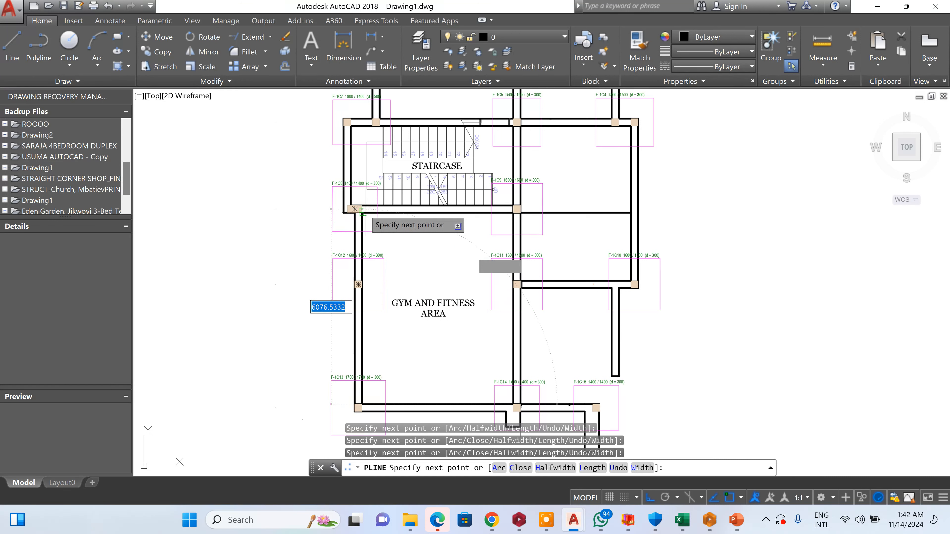
{"action": "left_click", "coordinate": [362, 212]}
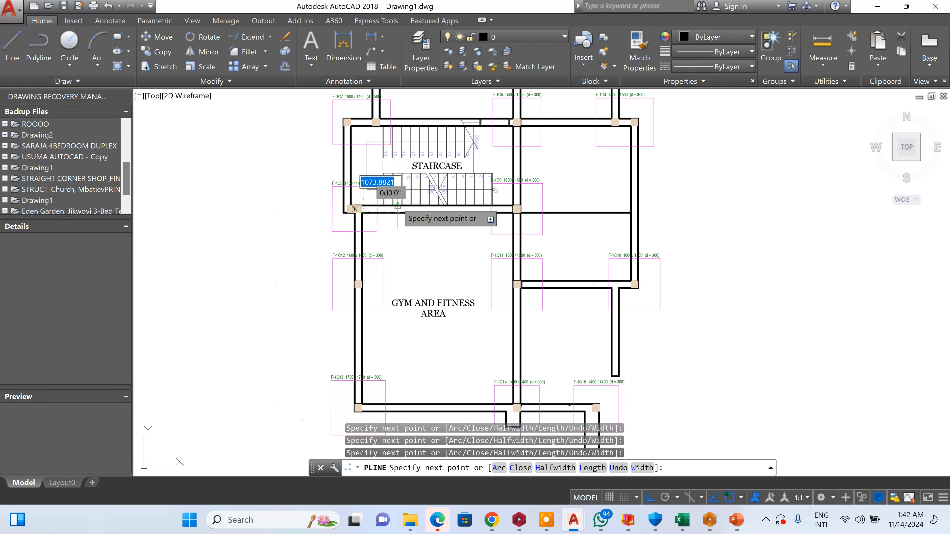
{"action": "key", "text": "Escape"}
- Trace the inner wall faces around the staircase room with a polyline through its four corners
{"action": "key", "text": "Return"}
{"action": "scroll", "coordinate": [357, 211], "scroll_direction": "up", "scroll_amount": 5}
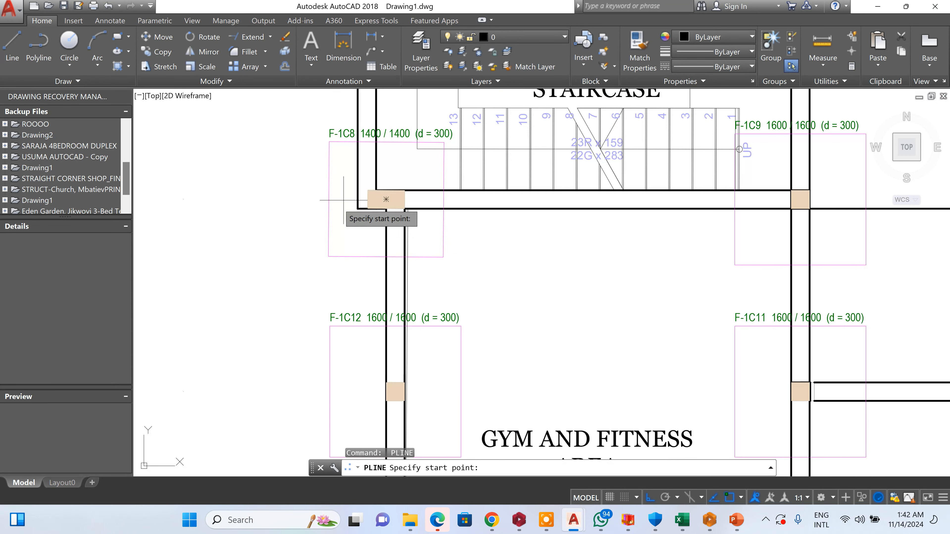
{"action": "left_click", "coordinate": [437, 227]}
{"action": "scroll", "coordinate": [438, 228], "scroll_direction": "down", "scroll_amount": 5}
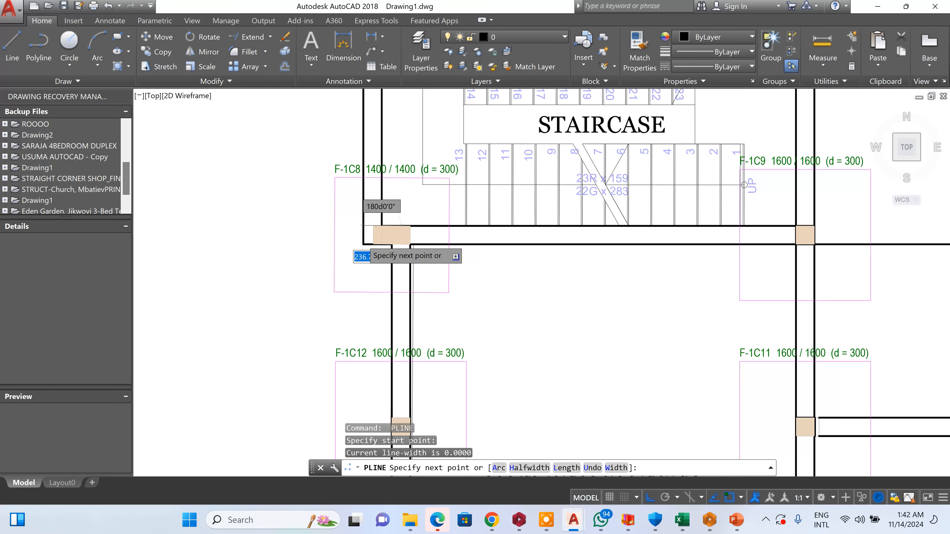
{"action": "left_click", "coordinate": [634, 231]}
{"action": "left_click", "coordinate": [631, 102]}
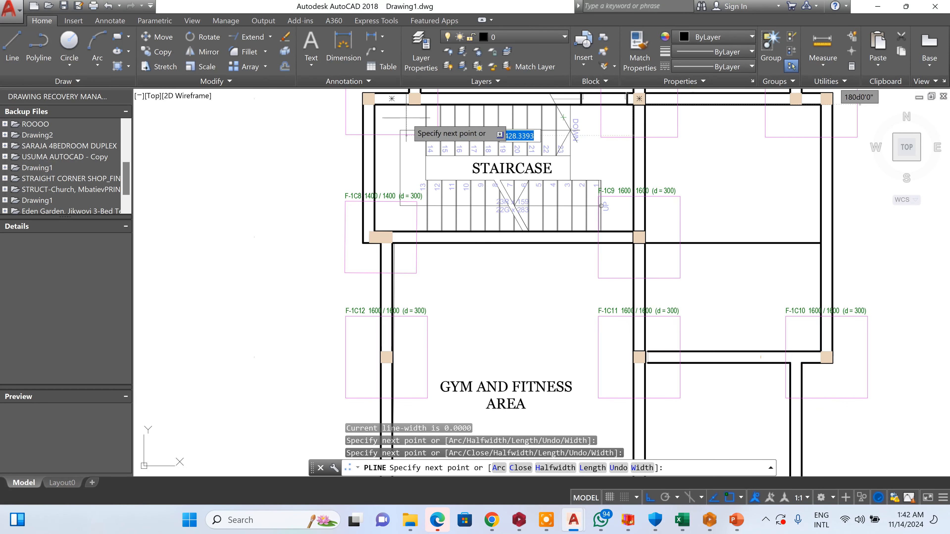
{"action": "left_click", "coordinate": [366, 179]}
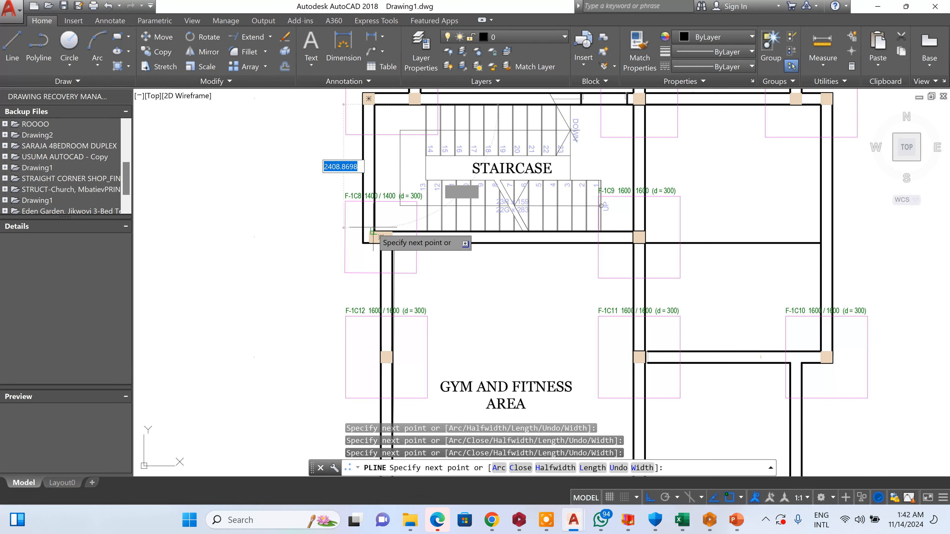
{"action": "scroll", "coordinate": [381, 237], "scroll_direction": "down", "scroll_amount": 5}
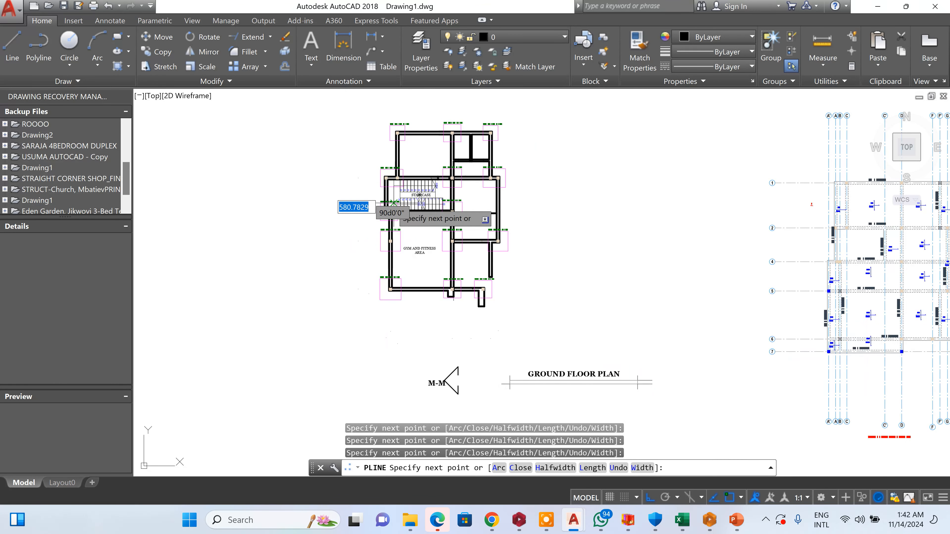
{"action": "key", "text": "Escape"}
- Trace the gym's outer wall face with a polyline from the F-1C8 column down to F-1C13 and across to the F-1C15 column
{"action": "key", "text": "Return"}
{"action": "scroll", "coordinate": [396, 210], "scroll_direction": "up", "scroll_amount": 6}
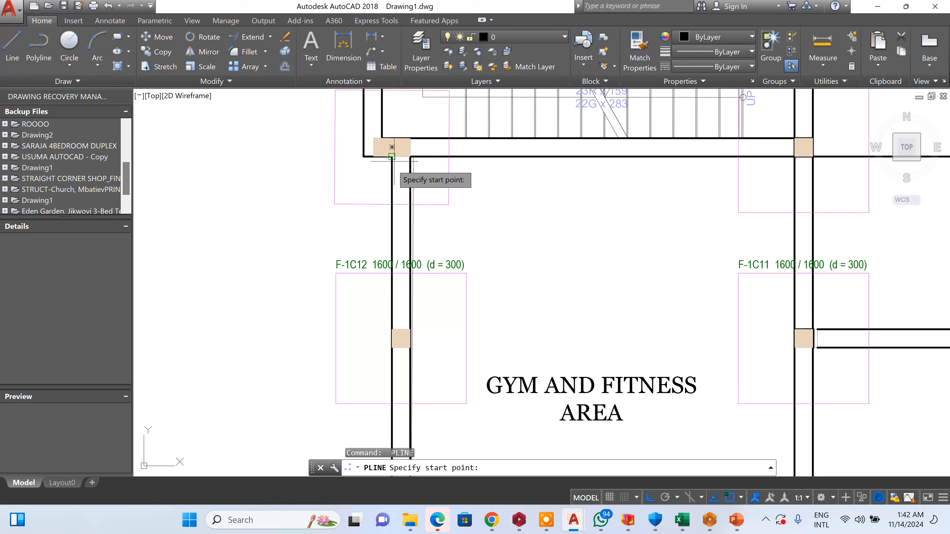
{"action": "left_click", "coordinate": [391, 147]}
{"action": "scroll", "coordinate": [389, 235], "scroll_direction": "down", "scroll_amount": 5}
{"action": "scroll", "coordinate": [385, 239], "scroll_direction": "up", "scroll_amount": 6}
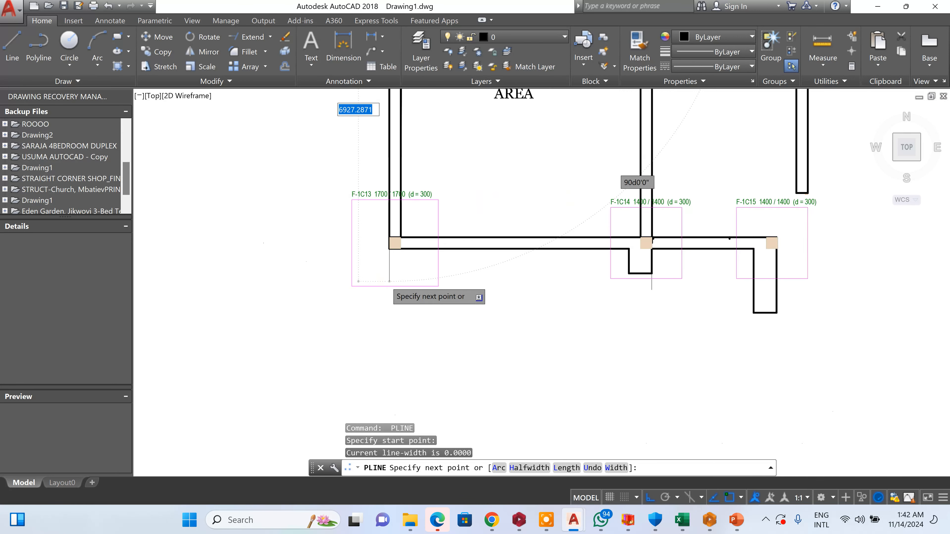
{"action": "left_click", "coordinate": [394, 224]}
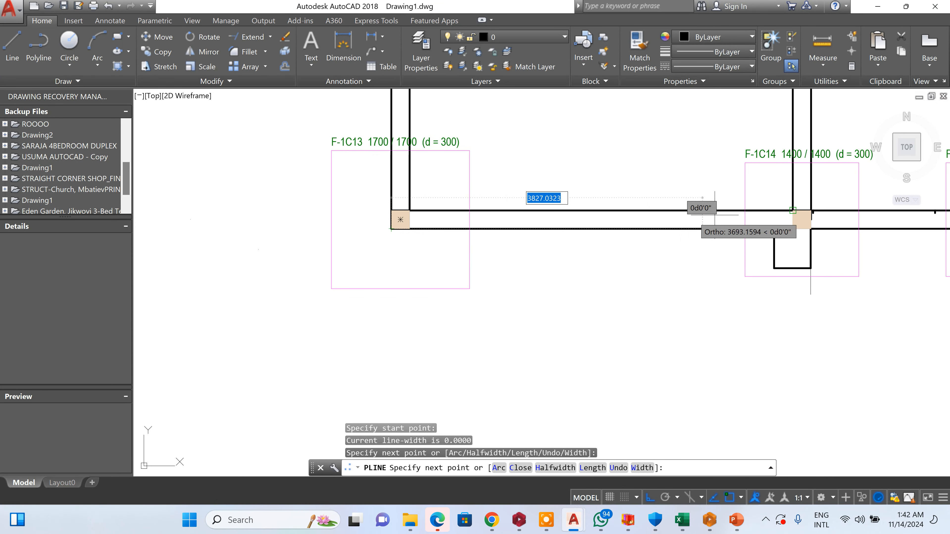
{"action": "left_click", "coordinate": [771, 229]}
{"action": "scroll", "coordinate": [632, 297], "scroll_direction": "down", "scroll_amount": 3}
{"action": "scroll", "coordinate": [756, 280], "scroll_direction": "up", "scroll_amount": 3}
{"action": "left_click", "coordinate": [807, 253]}
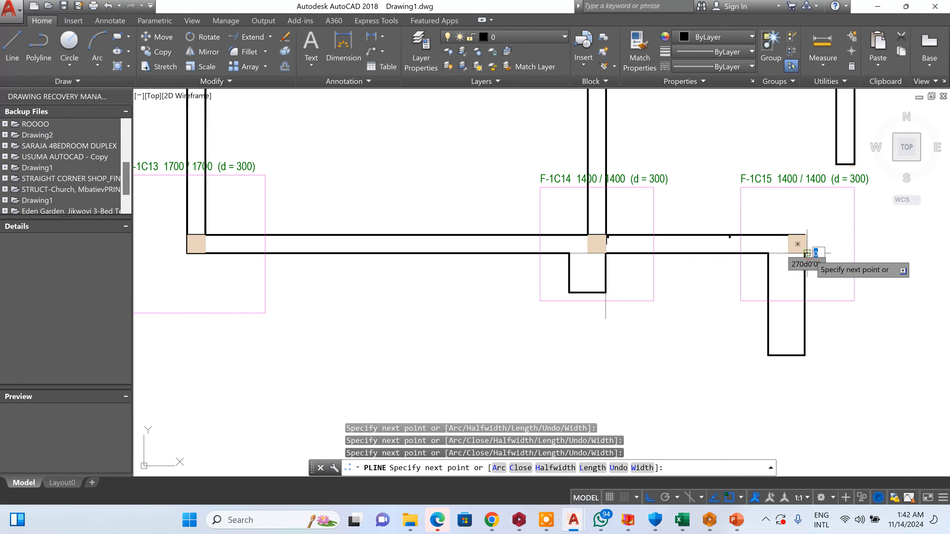
{"action": "scroll", "coordinate": [804, 254], "scroll_direction": "down", "scroll_amount": 4}
{"action": "key", "text": "Escape"}
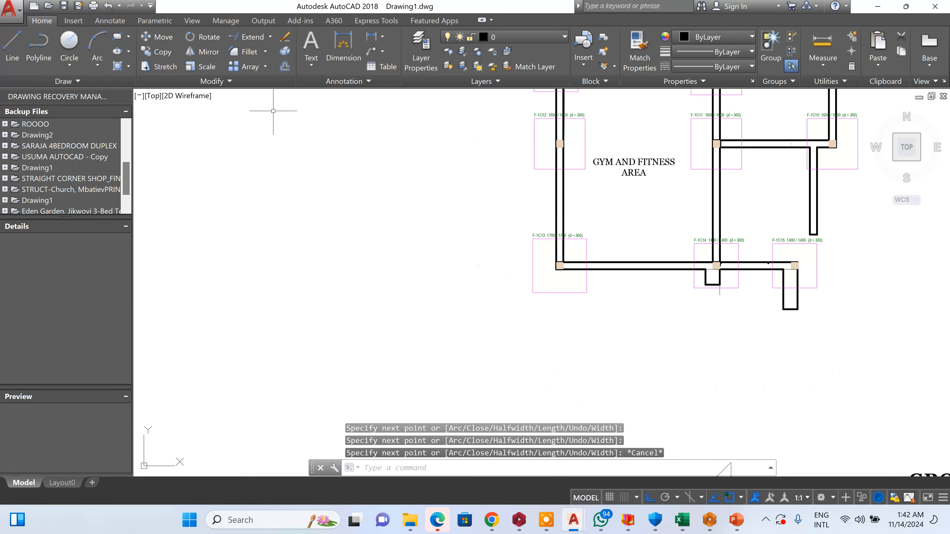
- Offset the thick inner line of the gym's left wall by 225 toward the room
{"action": "type", "text": "o"}
{"action": "key", "text": "Return"}
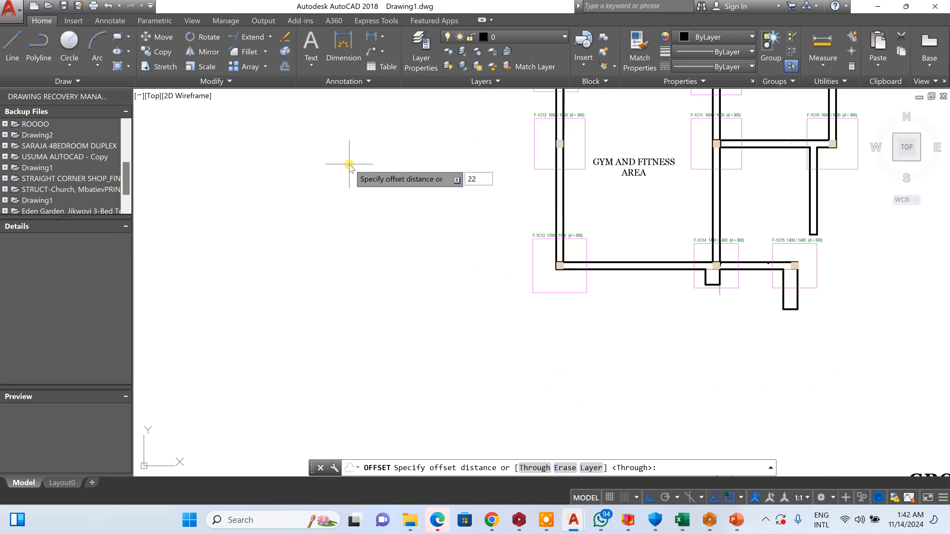
{"action": "key", "text": "Return"}
{"action": "scroll", "coordinate": [561, 198], "scroll_direction": "up", "scroll_amount": 5}
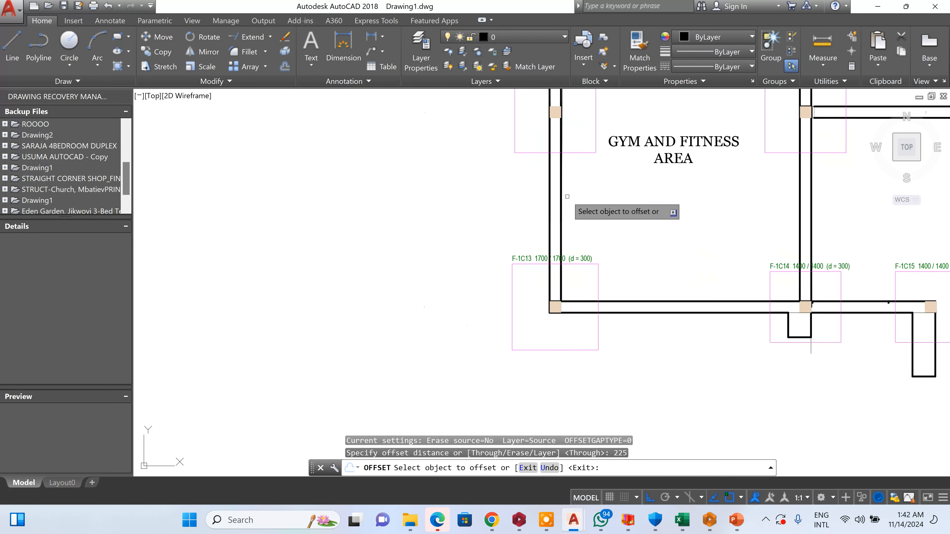
{"action": "left_click", "coordinate": [562, 190]}
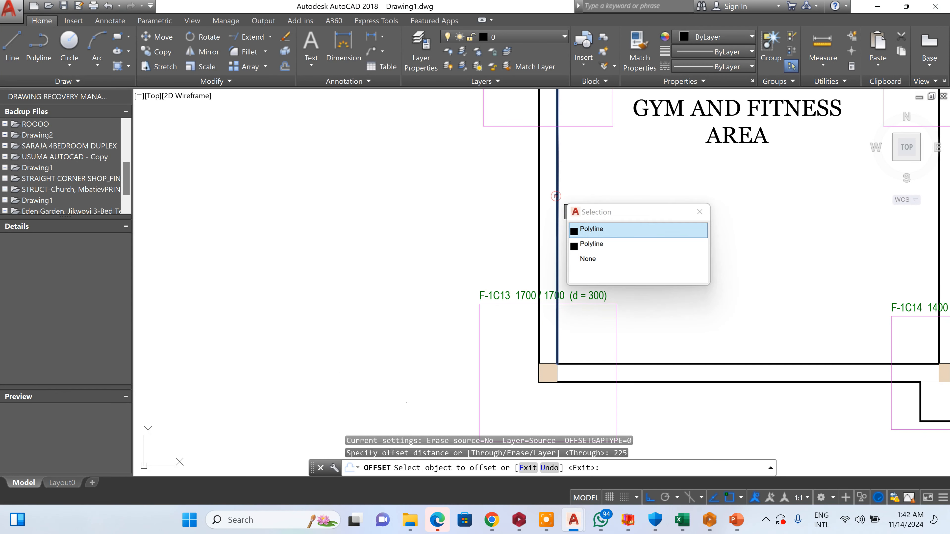
{"action": "left_click", "coordinate": [595, 227]}
{"action": "left_click", "coordinate": [625, 195]}
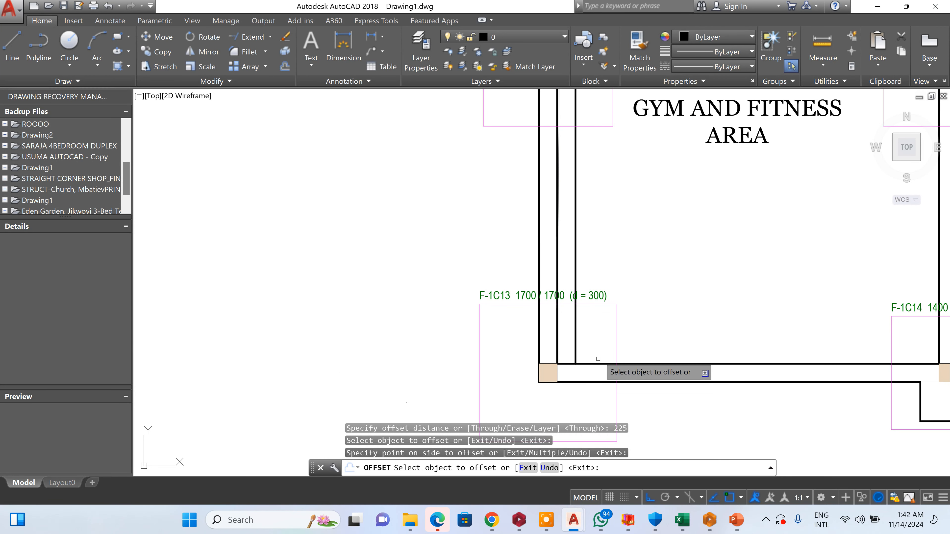
{"action": "key", "text": "Escape"}
- Offset the traced outer wall polyline by 225 to the outside of the building
{"action": "key", "text": "Return"}
{"action": "scroll", "coordinate": [553, 381], "scroll_direction": "up", "scroll_amount": 2}
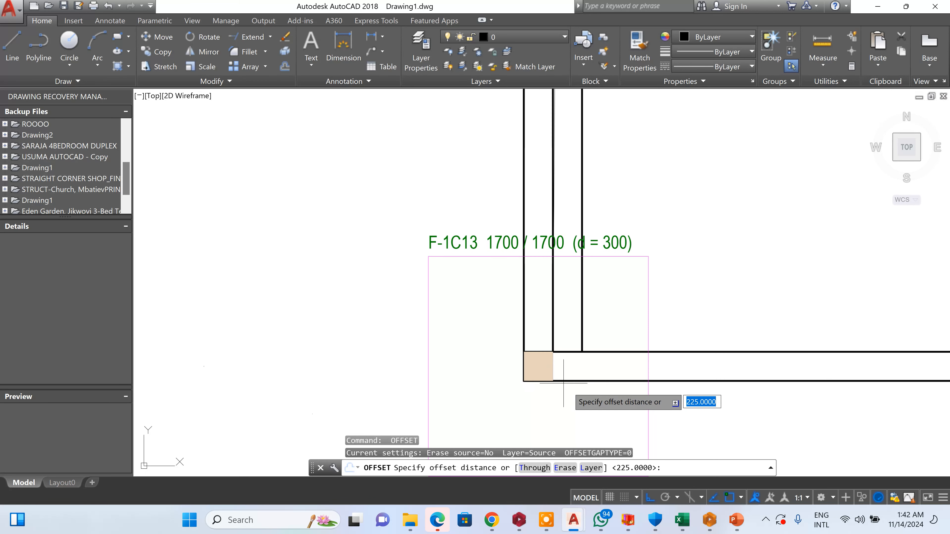
{"action": "key", "text": "Return"}
{"action": "scroll", "coordinate": [537, 371], "scroll_direction": "up", "scroll_amount": 4}
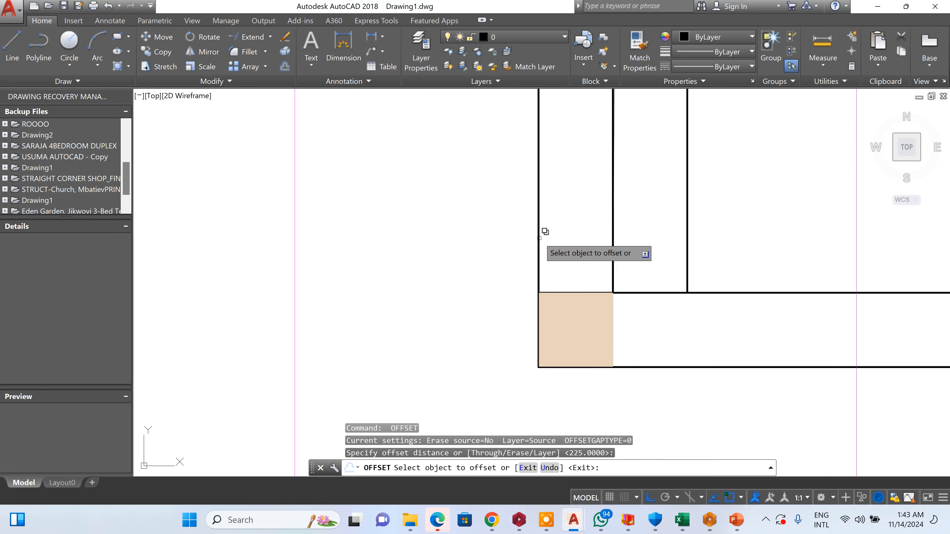
{"action": "left_click", "coordinate": [539, 239]}
{"action": "left_click", "coordinate": [488, 252]}
{"action": "scroll", "coordinate": [449, 238], "scroll_direction": "down", "scroll_amount": 6}
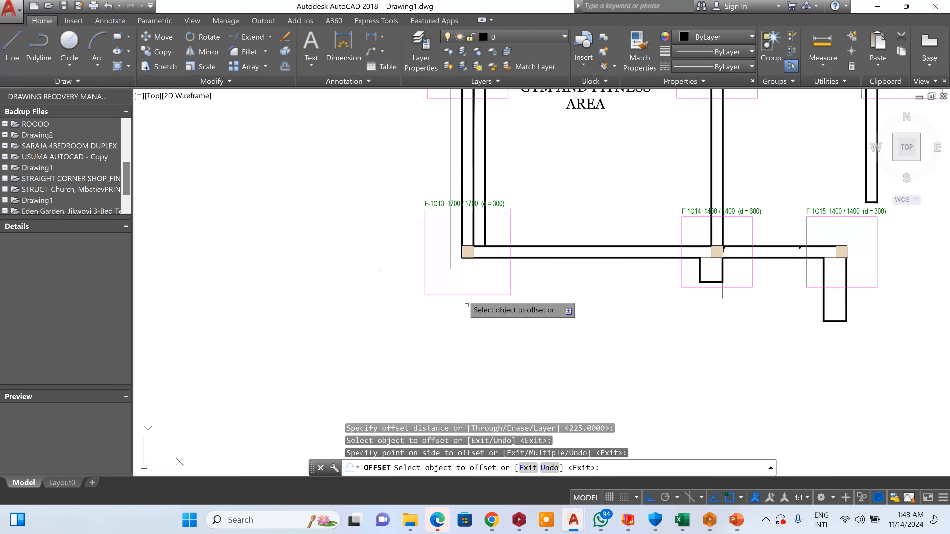
- Offset the traced gym outline by 225 into the room and end the Offset command
{"action": "scroll", "coordinate": [547, 276], "scroll_direction": "up", "scroll_amount": 2}
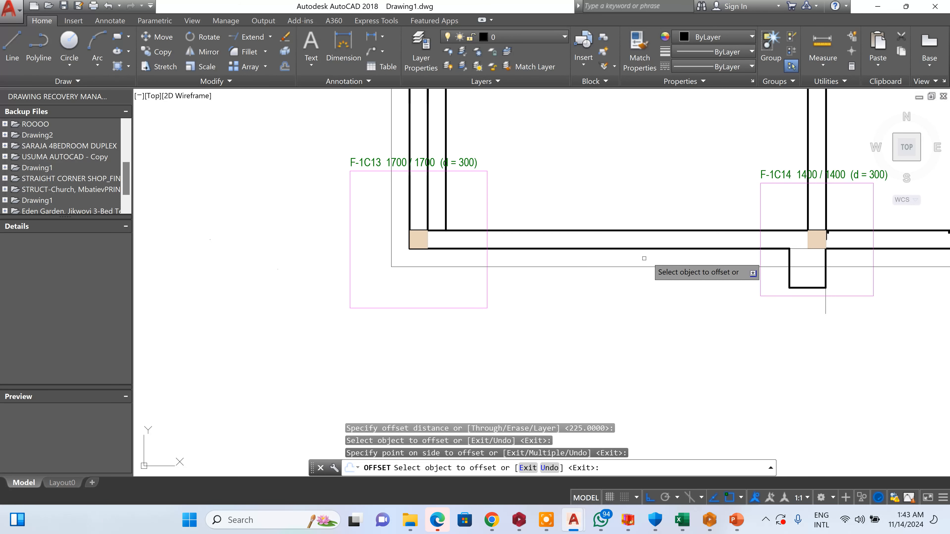
{"action": "left_click", "coordinate": [653, 230]}
{"action": "left_click", "coordinate": [653, 195]}
{"action": "scroll", "coordinate": [584, 280], "scroll_direction": "down", "scroll_amount": 3}
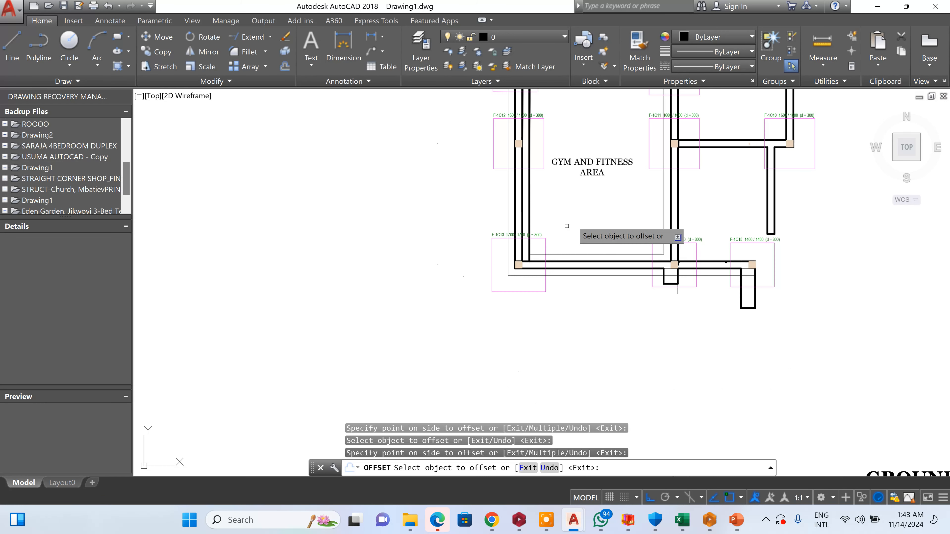
{"action": "scroll", "coordinate": [487, 303], "scroll_direction": "up", "scroll_amount": 5}
{"action": "key", "text": "Escape"}
{"action": "key", "text": "Escape"}
- Delete the thick wall-line offset inside the gym's left wall
{"action": "left_click", "coordinate": [560, 265]}
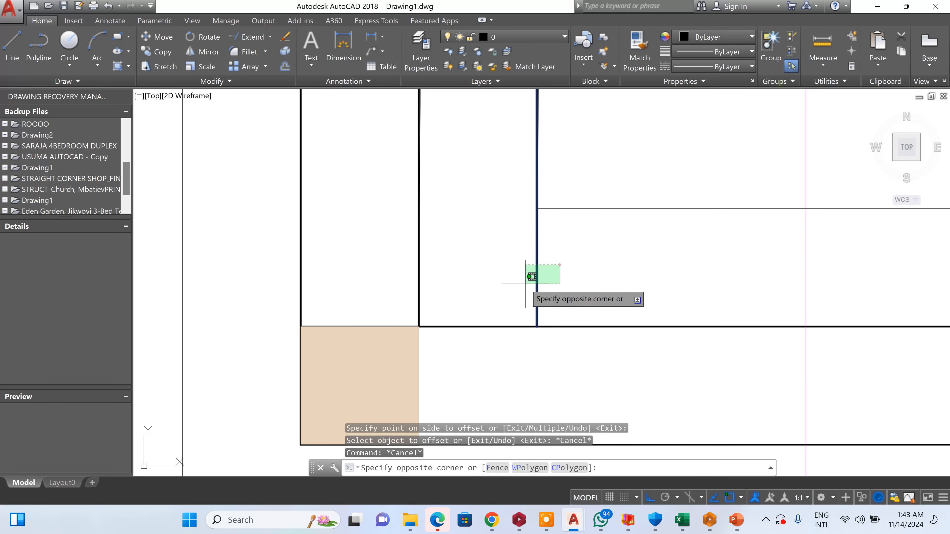
{"action": "left_click", "coordinate": [524, 278]}
{"action": "key", "text": "Delete"}
- Trim away the parts of the outer and inner offset lines that lie inside footing F-1C13
{"action": "scroll", "coordinate": [520, 296], "scroll_direction": "down", "scroll_amount": 3}
{"action": "scroll", "coordinate": [518, 302], "scroll_direction": "down", "scroll_amount": 4}
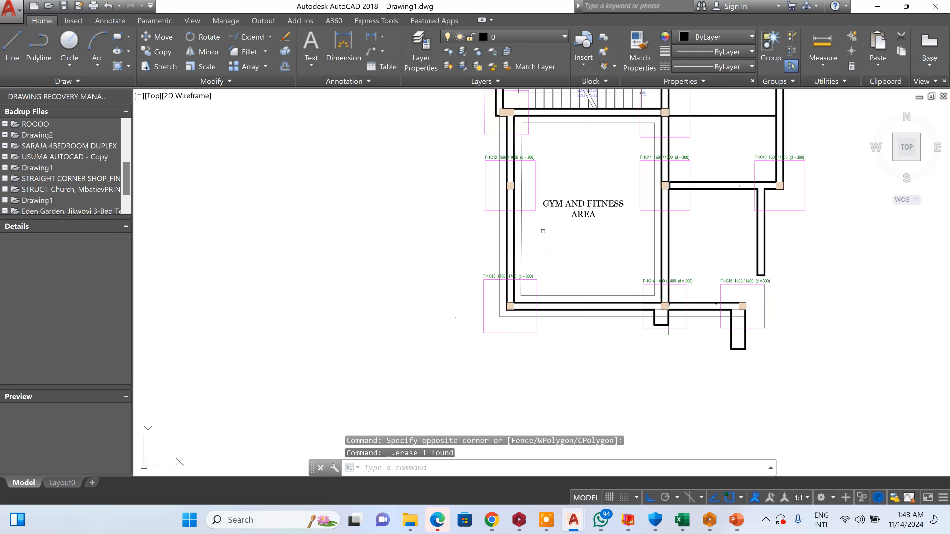
{"action": "scroll", "coordinate": [548, 170], "scroll_direction": "up", "scroll_amount": 1}
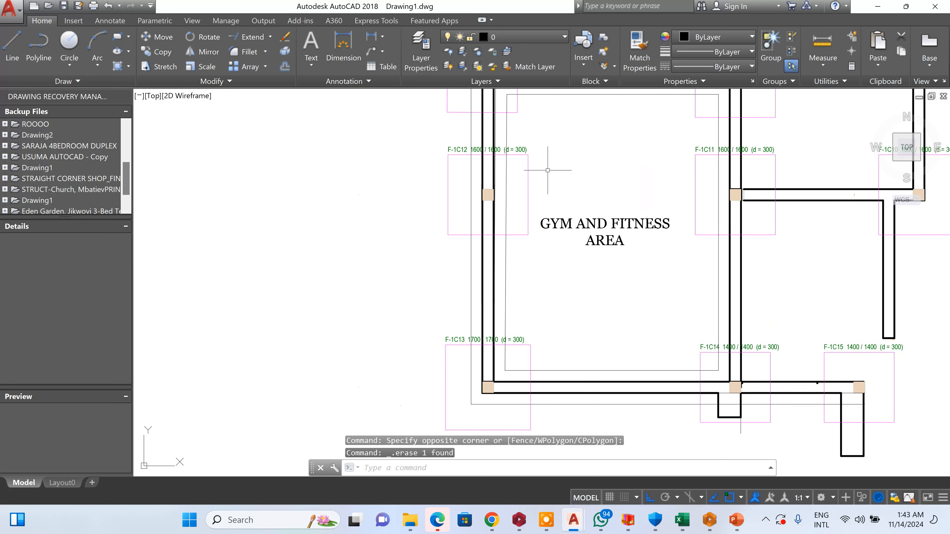
{"action": "left_click", "coordinate": [269, 37]}
{"action": "left_click", "coordinate": [256, 70]}
{"action": "scroll", "coordinate": [467, 382], "scroll_direction": "up", "scroll_amount": 3}
{"action": "left_click", "coordinate": [488, 326]}
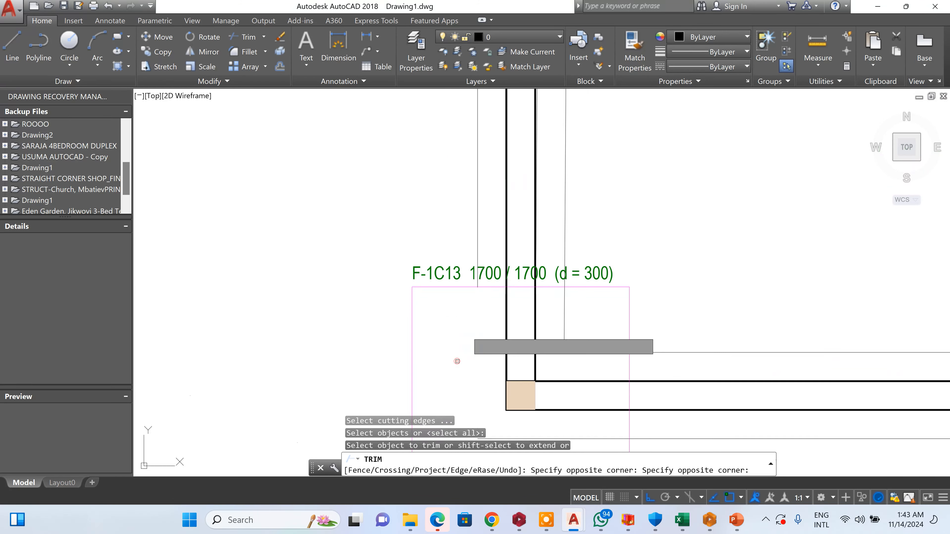
{"action": "left_click", "coordinate": [457, 361]}
{"action": "scroll", "coordinate": [497, 352], "scroll_direction": "down", "scroll_amount": 3}
{"action": "scroll", "coordinate": [498, 336], "scroll_direction": "up", "scroll_amount": 3}
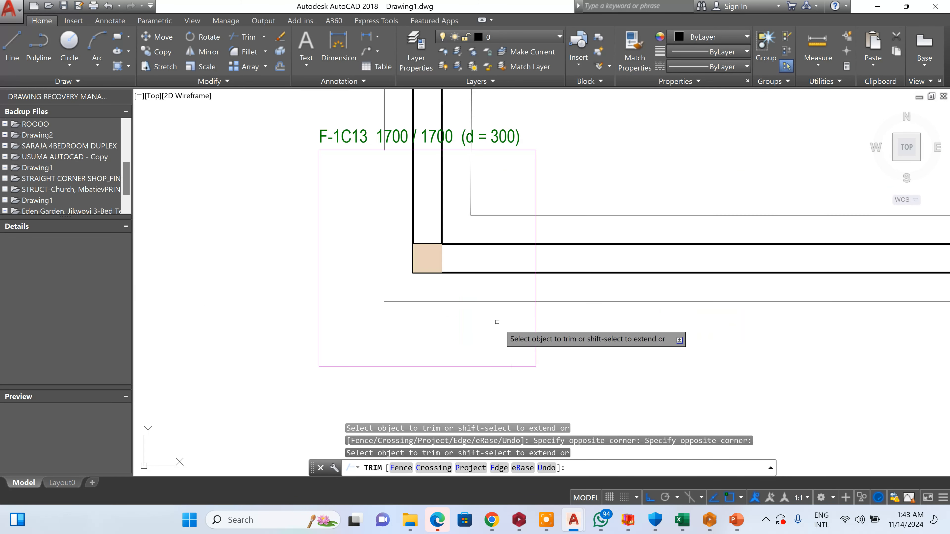
{"action": "left_click", "coordinate": [467, 175]}
{"action": "left_click", "coordinate": [503, 228]}
- Trim away the parts of the inner and outer offset lines that lie inside footing F-1C14
{"action": "scroll", "coordinate": [443, 193], "scroll_direction": "down", "scroll_amount": 5}
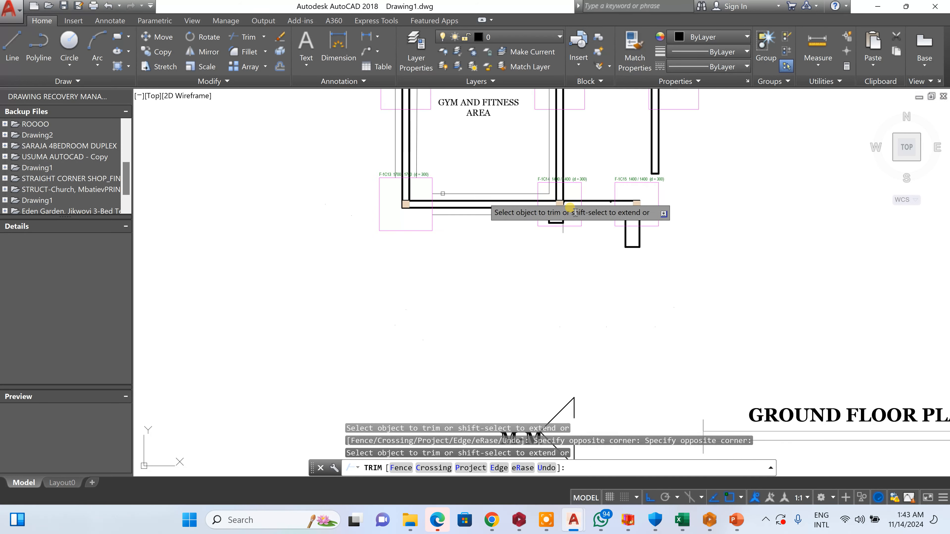
{"action": "scroll", "coordinate": [577, 213], "scroll_direction": "up", "scroll_amount": 4}
{"action": "left_click", "coordinate": [509, 150]}
{"action": "left_click", "coordinate": [493, 166]}
{"action": "left_click", "coordinate": [494, 183]}
{"action": "left_click", "coordinate": [498, 218]}
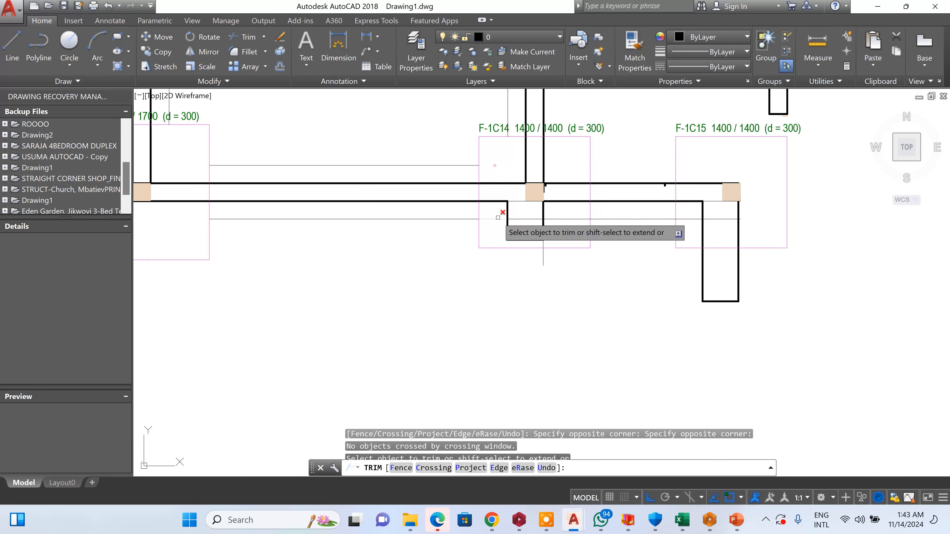
{"action": "scroll", "coordinate": [497, 217], "scroll_direction": "up", "scroll_amount": 4}
{"action": "left_click", "coordinate": [545, 212]}
{"action": "left_click", "coordinate": [610, 225]}
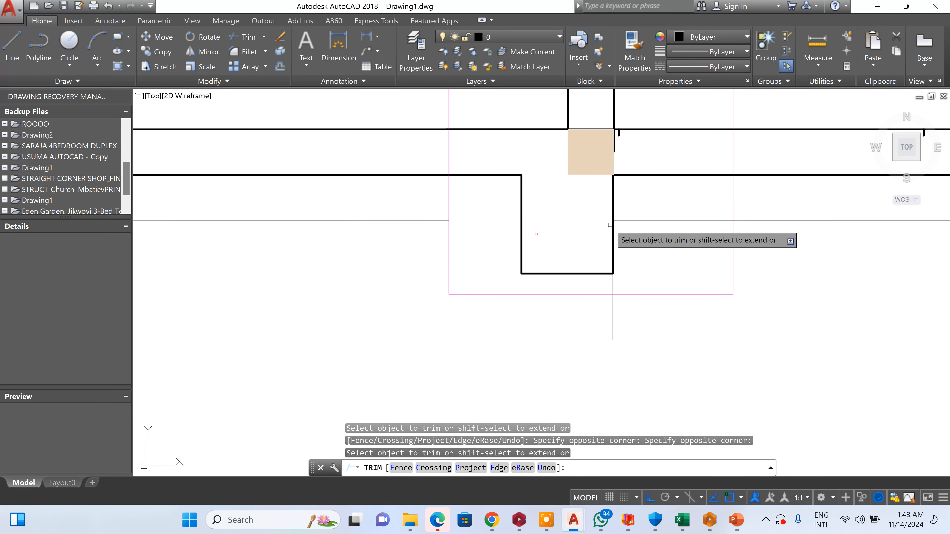
- Trim the outer offset line at the edge of footing F-1C15 and delete its leftover piece inside the footing
{"action": "scroll", "coordinate": [610, 224], "scroll_direction": "down", "scroll_amount": 4}
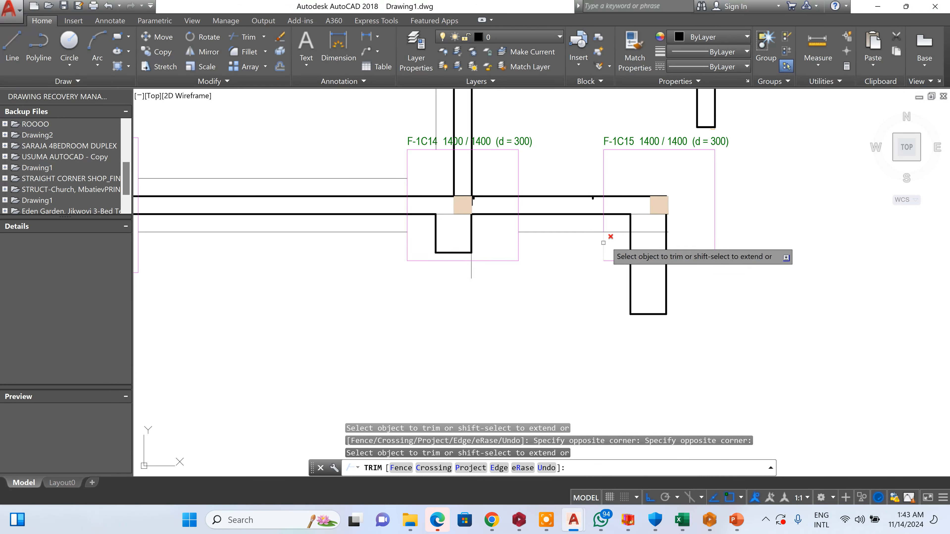
{"action": "scroll", "coordinate": [604, 243], "scroll_direction": "up", "scroll_amount": 4}
{"action": "left_click", "coordinate": [640, 215]}
{"action": "left_click", "coordinate": [633, 228]}
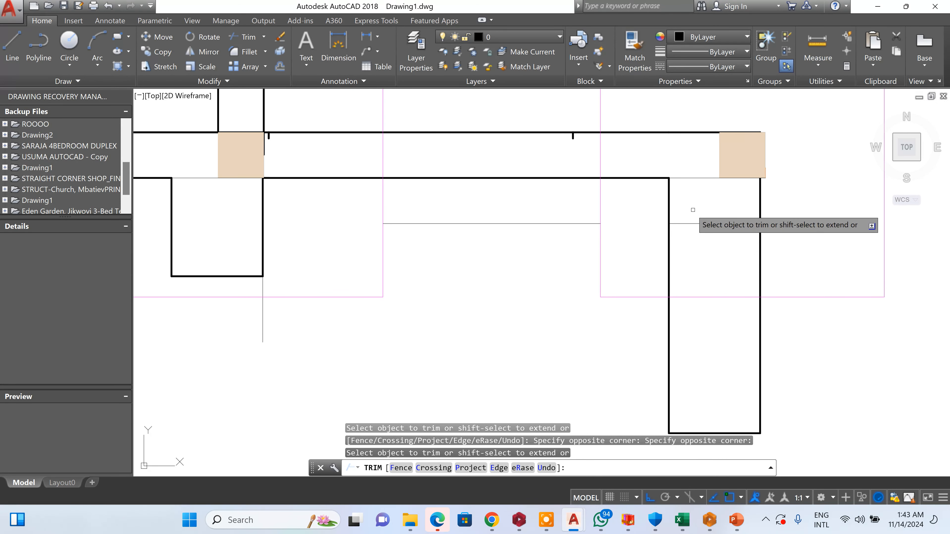
{"action": "key", "text": "Escape"}
{"action": "left_click", "coordinate": [715, 202]}
{"action": "left_click", "coordinate": [700, 267]}
{"action": "key", "text": "Delete"}
- Trim the gym's inner offset lines where they cross footings F-1C8 and F-1C12
{"action": "scroll", "coordinate": [714, 300], "scroll_direction": "down", "scroll_amount": 4}
{"action": "scroll", "coordinate": [465, 271], "scroll_direction": "down", "scroll_amount": 4}
{"action": "scroll", "coordinate": [465, 271], "scroll_direction": "up", "scroll_amount": 4}
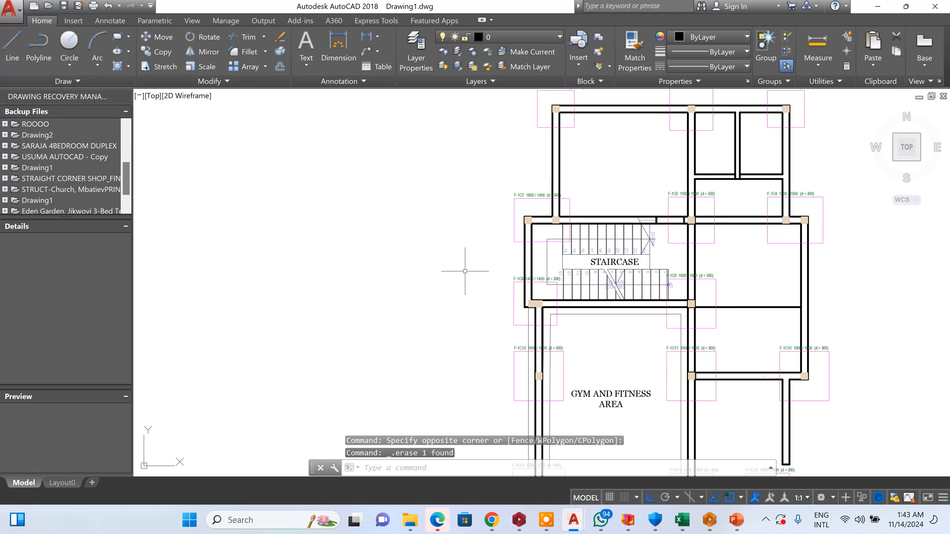
{"action": "left_click", "coordinate": [252, 40]}
{"action": "key", "text": "Return"}
{"action": "scroll", "coordinate": [542, 299], "scroll_direction": "up", "scroll_amount": 6}
{"action": "left_click", "coordinate": [554, 182]}
{"action": "left_click", "coordinate": [458, 262]}
{"action": "scroll", "coordinate": [533, 294], "scroll_direction": "down", "scroll_amount": 5}
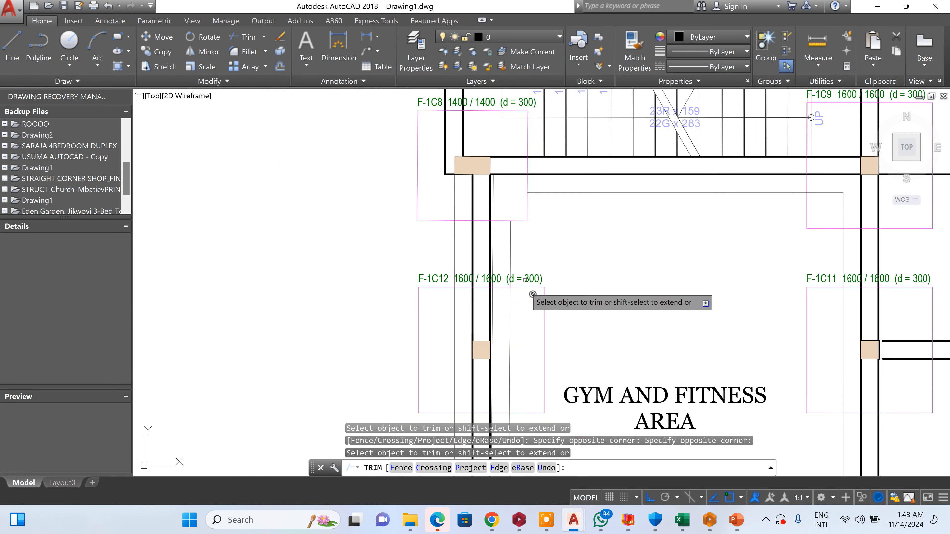
{"action": "scroll", "coordinate": [525, 304], "scroll_direction": "up", "scroll_amount": 4}
{"action": "left_click", "coordinate": [519, 304]}
{"action": "scroll", "coordinate": [469, 317], "scroll_direction": "down", "scroll_amount": 4}
{"action": "left_click", "coordinate": [471, 378]}
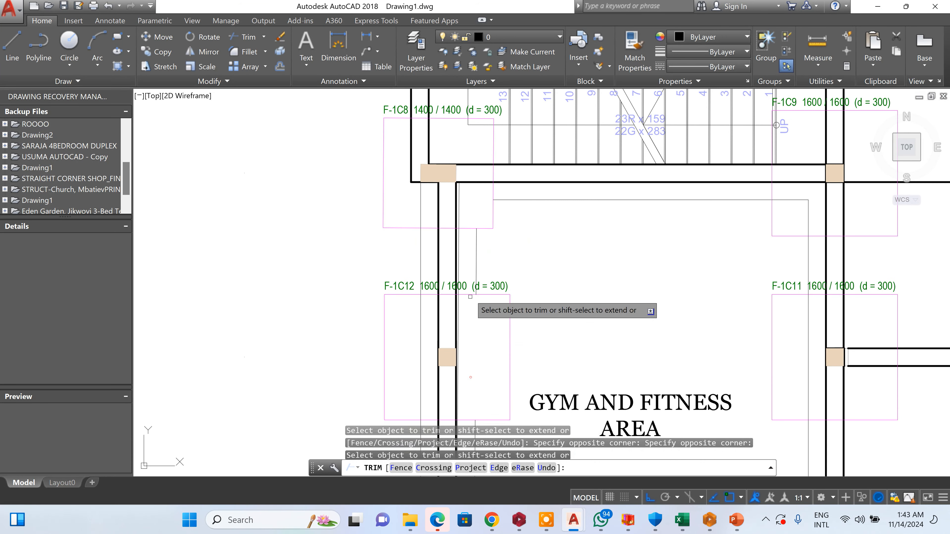
- Trim the gym's inner offset lines where they cross footings F-1C9 and F-1C11
{"action": "scroll", "coordinate": [472, 296], "scroll_direction": "down", "scroll_amount": 2}
{"action": "scroll", "coordinate": [684, 236], "scroll_direction": "up", "scroll_amount": 6}
{"action": "left_click", "coordinate": [685, 207]}
{"action": "left_click", "coordinate": [652, 259]}
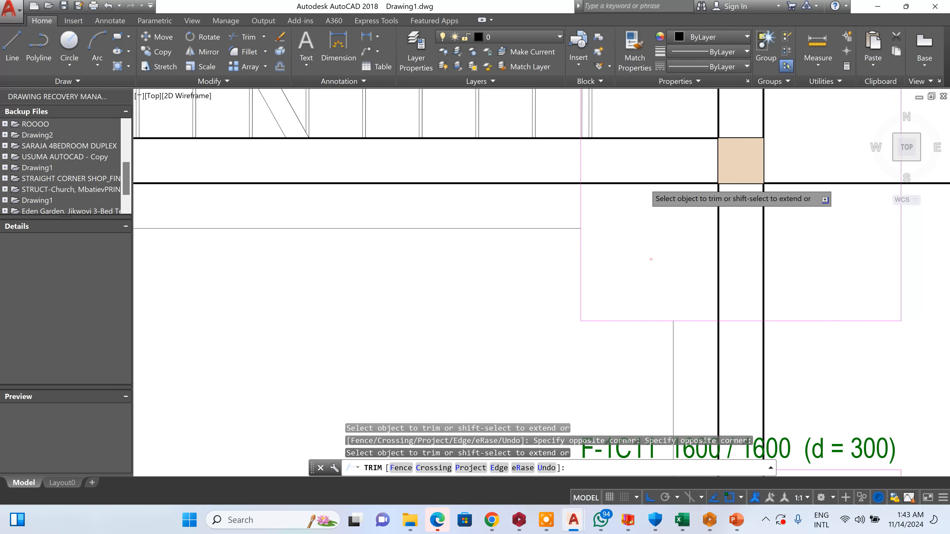
{"action": "scroll", "coordinate": [644, 183], "scroll_direction": "down", "scroll_amount": 8}
{"action": "scroll", "coordinate": [646, 262], "scroll_direction": "up", "scroll_amount": 6}
{"action": "left_click", "coordinate": [664, 219]}
{"action": "left_click", "coordinate": [634, 244]}
{"action": "scroll", "coordinate": [637, 220], "scroll_direction": "down", "scroll_amount": 4}
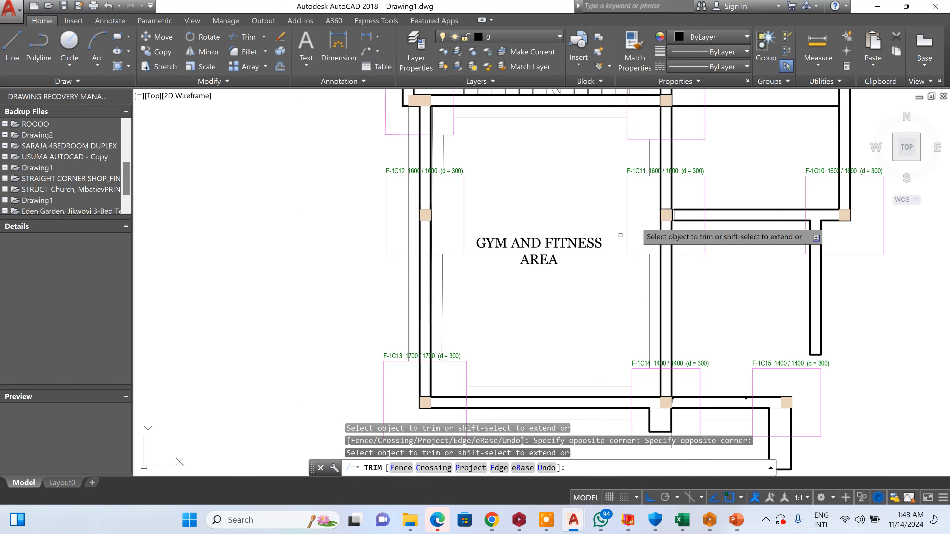
- End the Trim command and delete the GYM AND FITNESS AREA label
{"action": "key", "text": "Escape"}
{"action": "left_click", "coordinate": [559, 305]}
{"action": "left_click", "coordinate": [545, 217]}
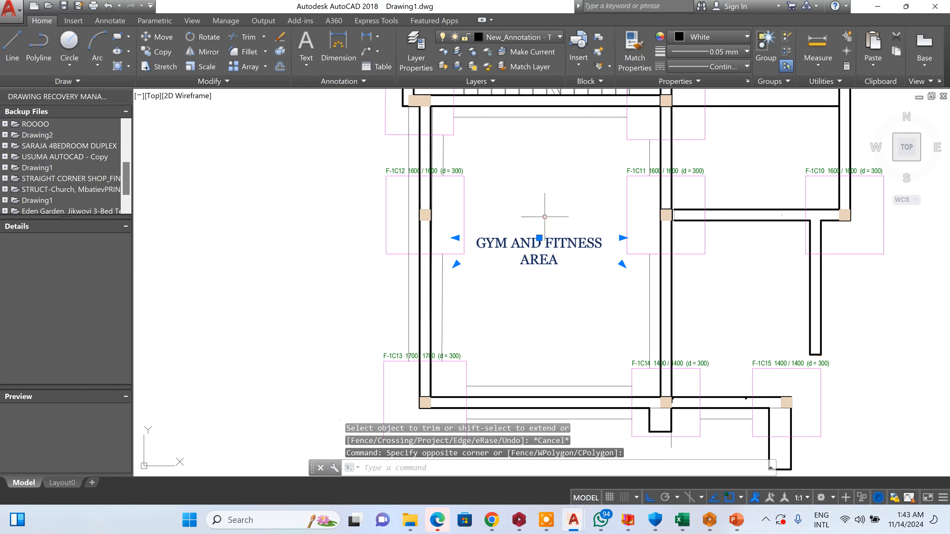
{"action": "key", "text": "Delete"}
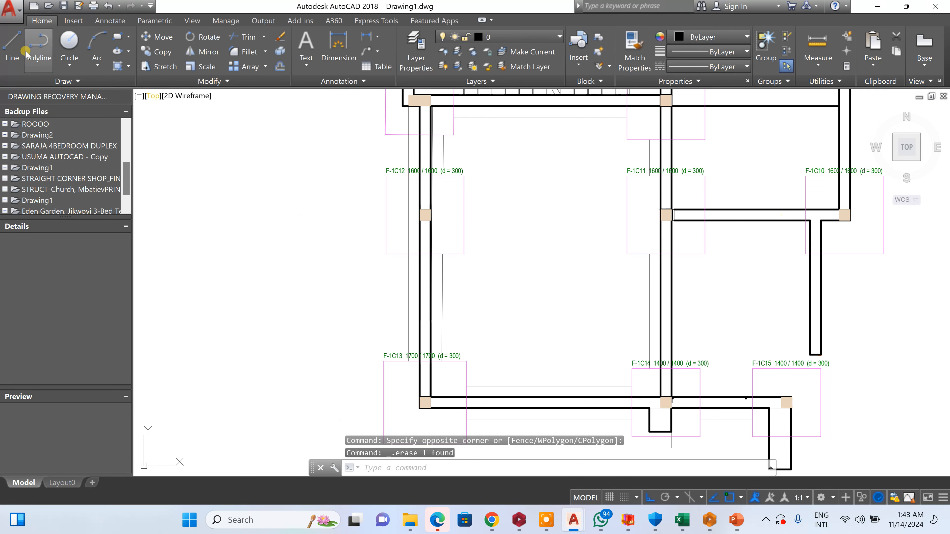
- Trace the inside of the room between footings F-1C11, F-1C5, F-1C4 and F-1C10 with connected lines along its walls
{"action": "left_click", "coordinate": [13, 49]}
{"action": "scroll", "coordinate": [679, 253], "scroll_direction": "down", "scroll_amount": 5}
{"action": "scroll", "coordinate": [702, 185], "scroll_direction": "up", "scroll_amount": 8}
{"action": "scroll", "coordinate": [632, 307], "scroll_direction": "up", "scroll_amount": 8}
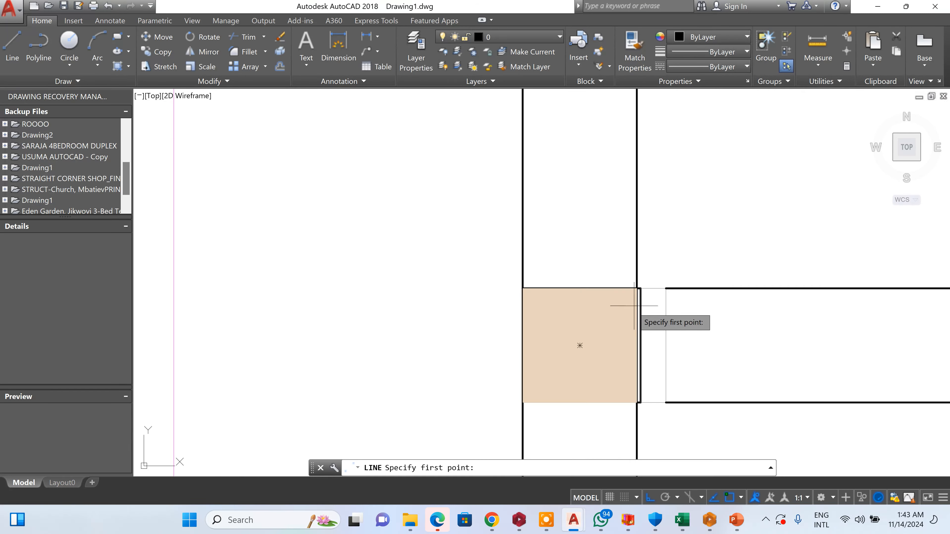
{"action": "left_click", "coordinate": [637, 288]}
{"action": "scroll", "coordinate": [636, 410], "scroll_direction": "down", "scroll_amount": 10}
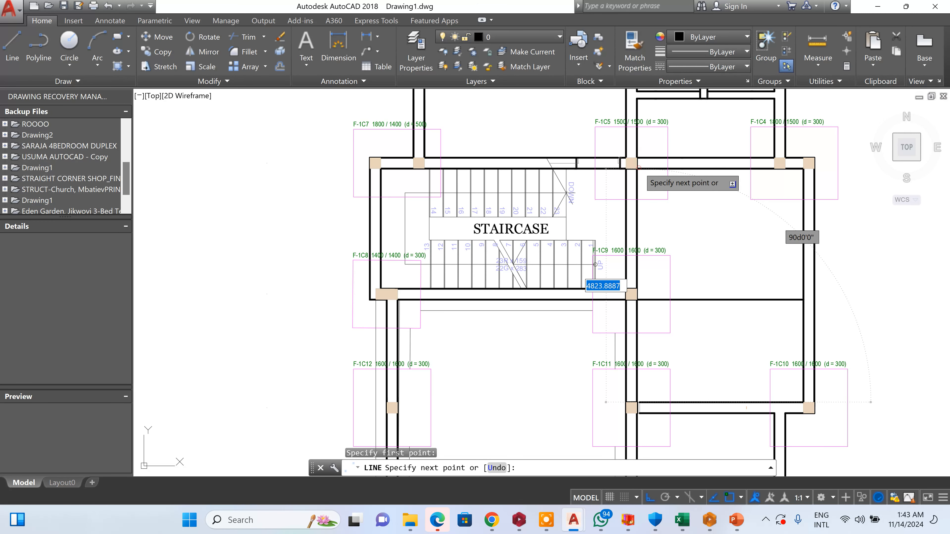
{"action": "left_click", "coordinate": [632, 163]}
{"action": "left_click", "coordinate": [804, 168]}
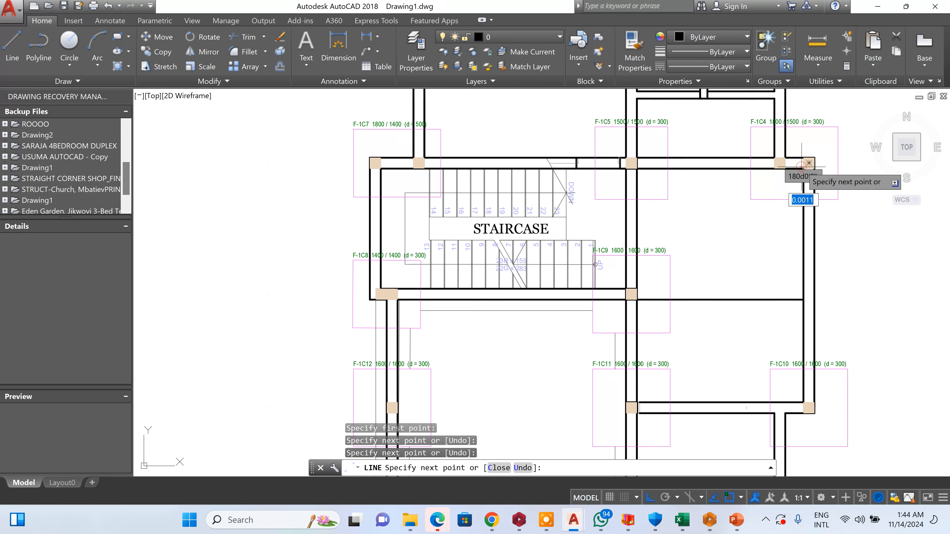
{"action": "left_click", "coordinate": [800, 402]}
{"action": "left_click", "coordinate": [632, 408]}
{"action": "scroll", "coordinate": [658, 296], "scroll_direction": "down", "scroll_amount": 4}
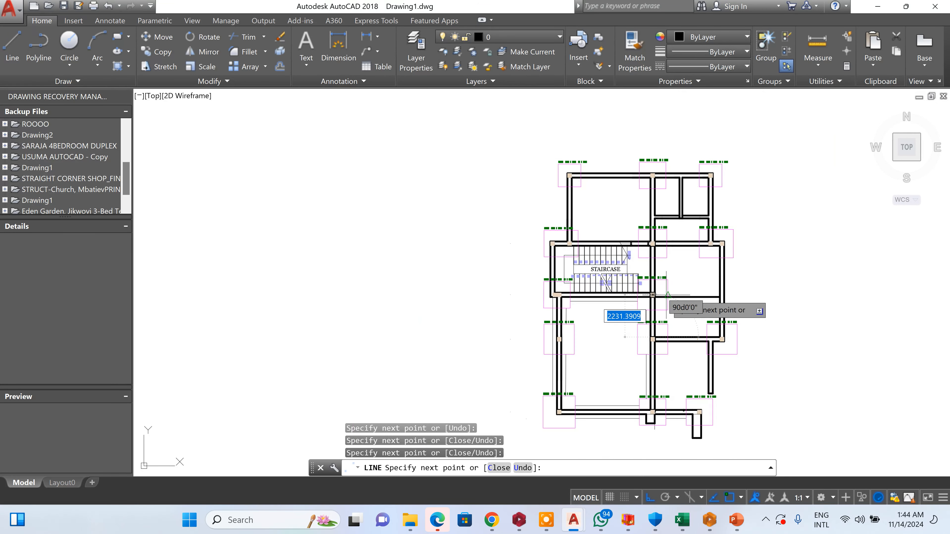
{"action": "right_click", "coordinate": [669, 296]}
{"action": "left_click", "coordinate": [676, 303]}
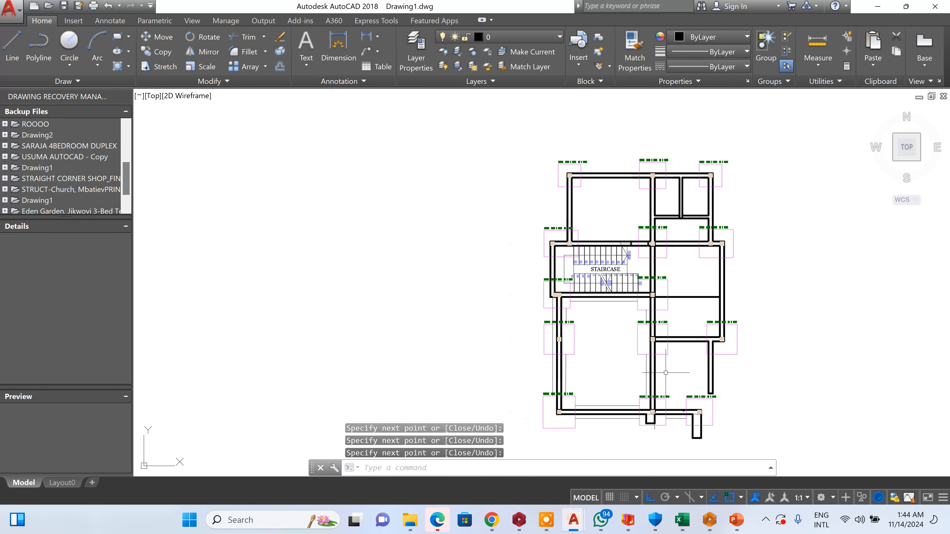
- Delete the short vertical line closing the wall gap beside the column in footing F-1C11
{"action": "scroll", "coordinate": [672, 388], "scroll_direction": "up", "scroll_amount": 6}
{"action": "left_click", "coordinate": [647, 303]}
{"action": "left_click", "coordinate": [587, 358]}
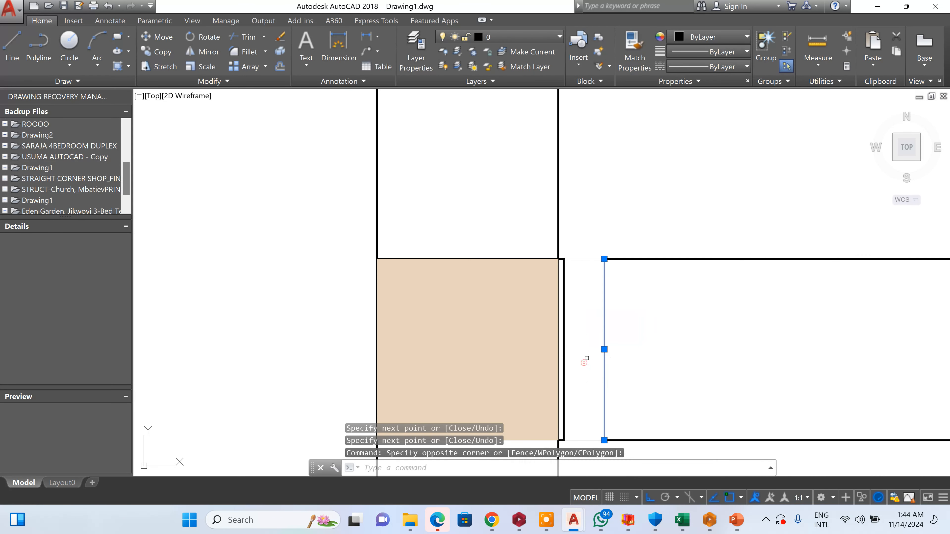
{"action": "key", "text": "Delete"}
{"action": "scroll", "coordinate": [583, 269], "scroll_direction": "down", "scroll_amount": 10}
{"action": "scroll", "coordinate": [651, 331], "scroll_direction": "up", "scroll_amount": 4}
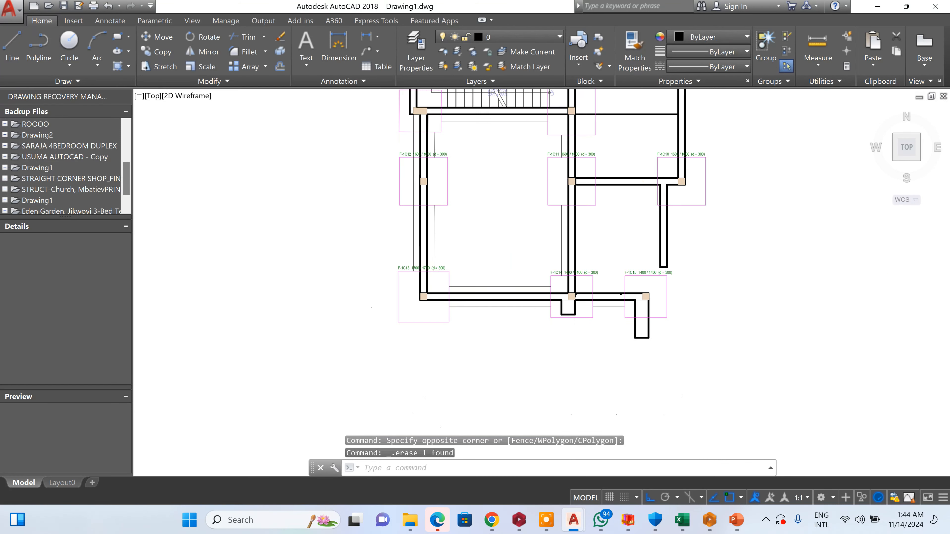
- Stretch the upper wall line at footing F-1C15 rightward past the footing and the left line of the wall above it down across it
{"action": "scroll", "coordinate": [667, 339], "scroll_direction": "up", "scroll_amount": 5}
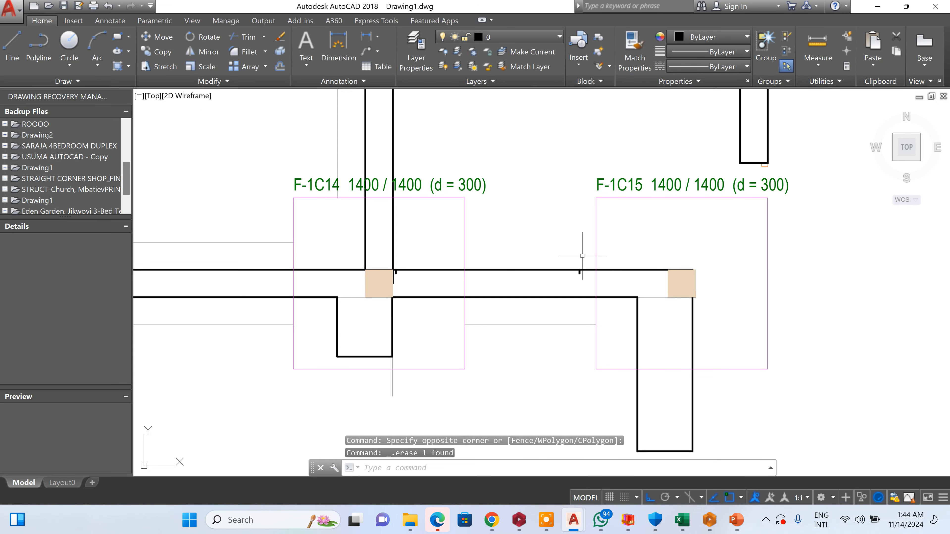
{"action": "left_click", "coordinate": [647, 269]}
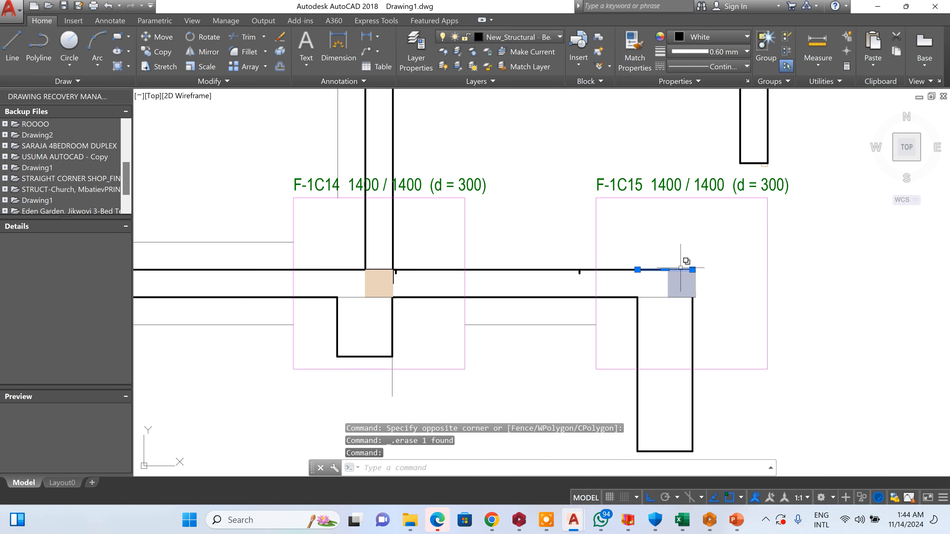
{"action": "left_click", "coordinate": [697, 267]}
{"action": "left_click", "coordinate": [757, 269]}
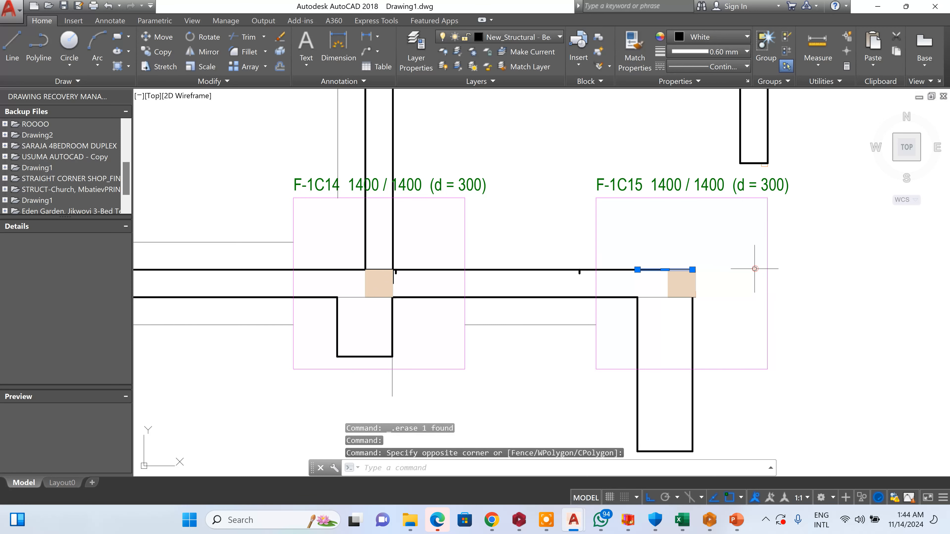
{"action": "left_click", "coordinate": [692, 269]}
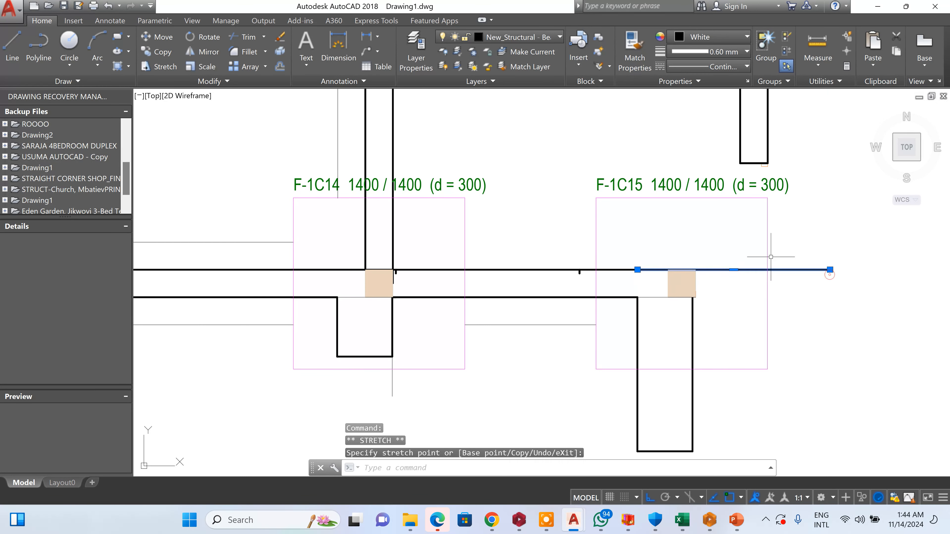
{"action": "key", "text": "Escape"}
{"action": "left_click", "coordinate": [739, 125]}
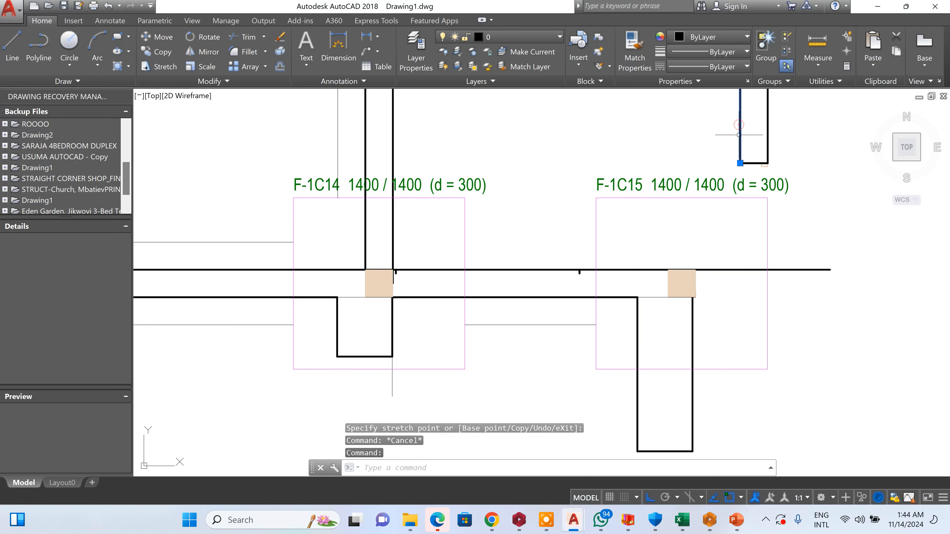
{"action": "left_click", "coordinate": [740, 163]}
{"action": "left_click", "coordinate": [740, 343]}
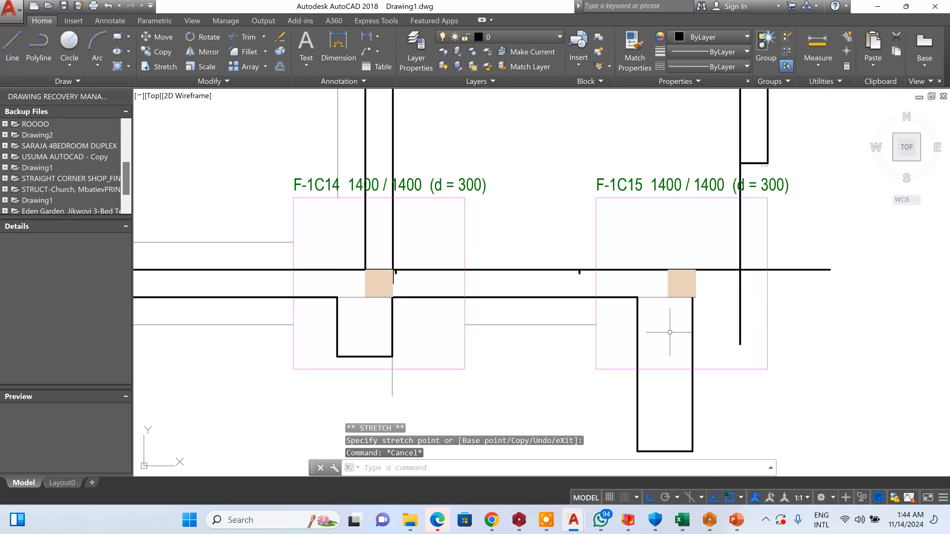
- Stretch the lower wall line rightward past footing F-1C15 and the right line of the wall above down across it
{"action": "left_click", "coordinate": [621, 296]}
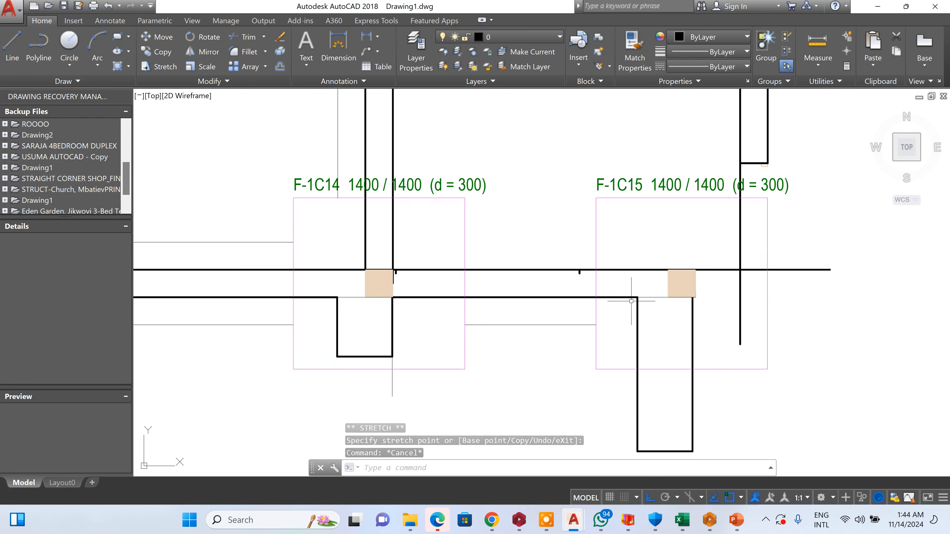
{"action": "left_click", "coordinate": [677, 296]}
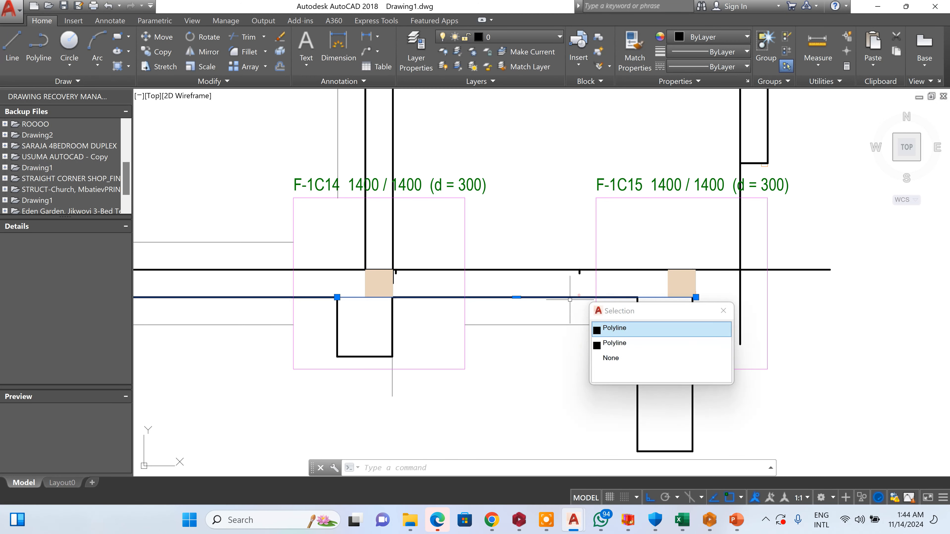
{"action": "left_click", "coordinate": [697, 297]}
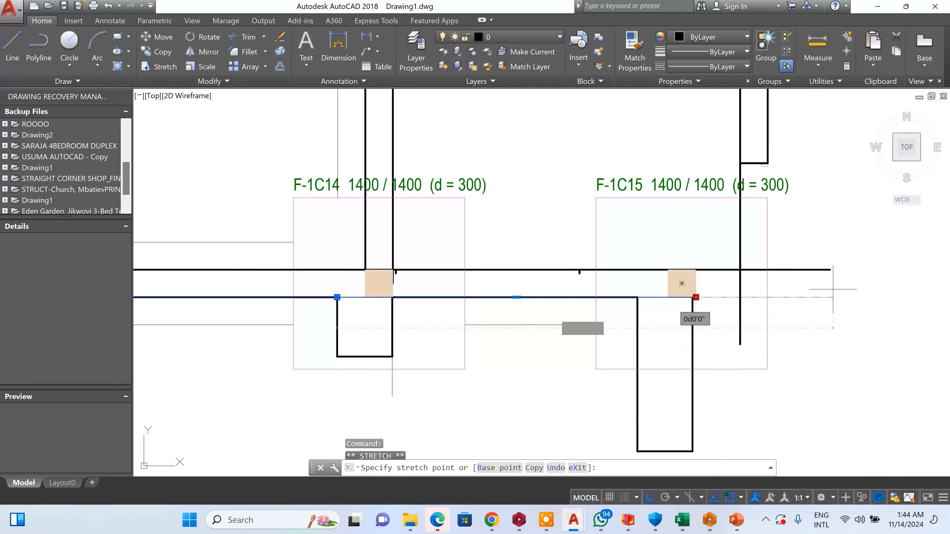
{"action": "key", "text": "Escape"}
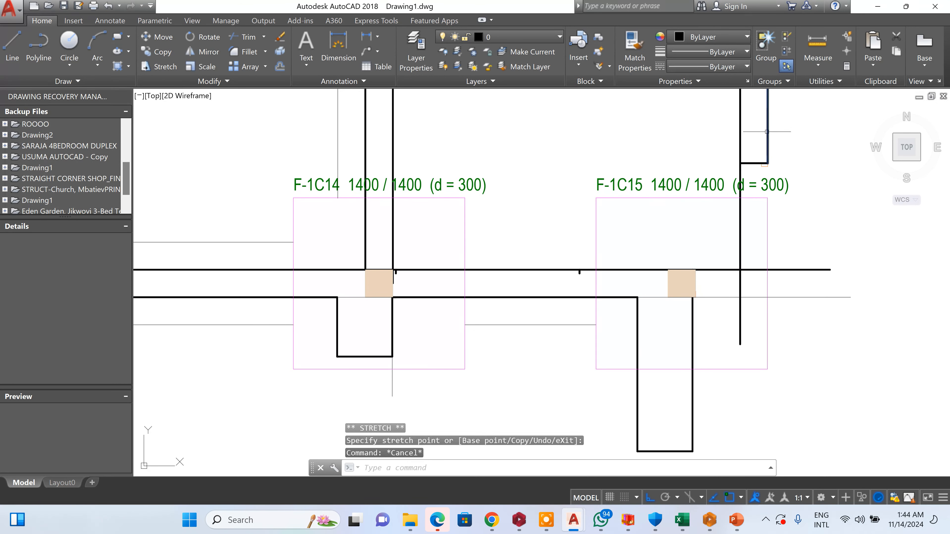
{"action": "left_click", "coordinate": [767, 131]}
{"action": "left_click", "coordinate": [768, 163]}
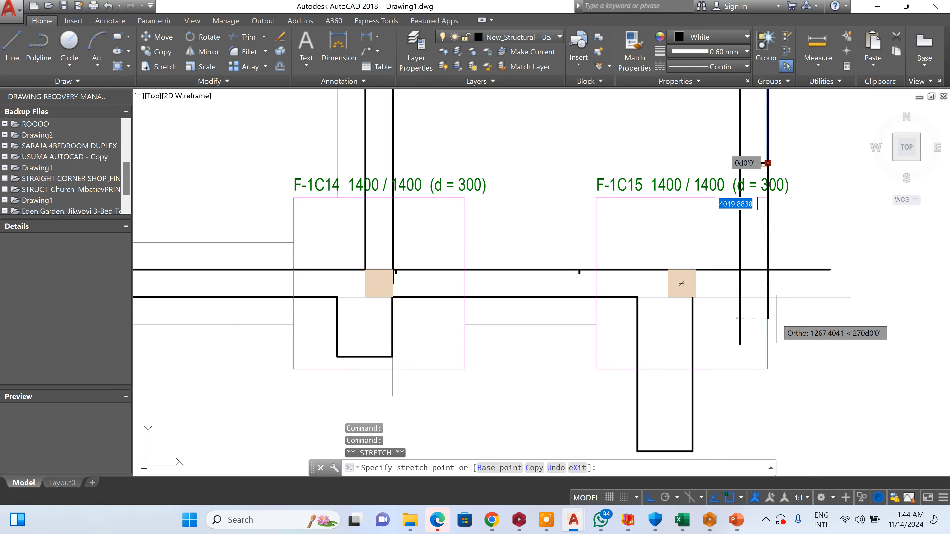
{"action": "key", "text": "Escape"}
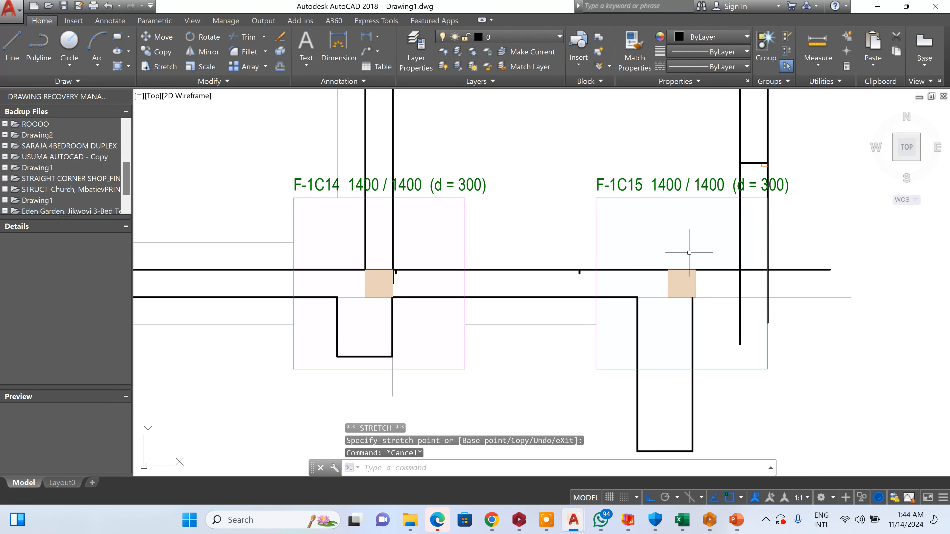
- Trim the overlapping wall lines where the extended vertical wall meets the horizontal wall inside footing F-1C15
{"action": "left_click", "coordinate": [241, 38]}
{"action": "key", "text": "Return"}
{"action": "scroll", "coordinate": [742, 258], "scroll_direction": "up", "scroll_amount": 5}
{"action": "left_click", "coordinate": [772, 266]}
{"action": "left_click", "coordinate": [761, 335]}
{"action": "left_click", "coordinate": [786, 320]}
{"action": "left_click", "coordinate": [702, 322]}
{"action": "middle_click_drag", "start_coordinate": [789, 445], "coordinate": [744, 346]}
{"action": "left_click", "coordinate": [584, 400]}
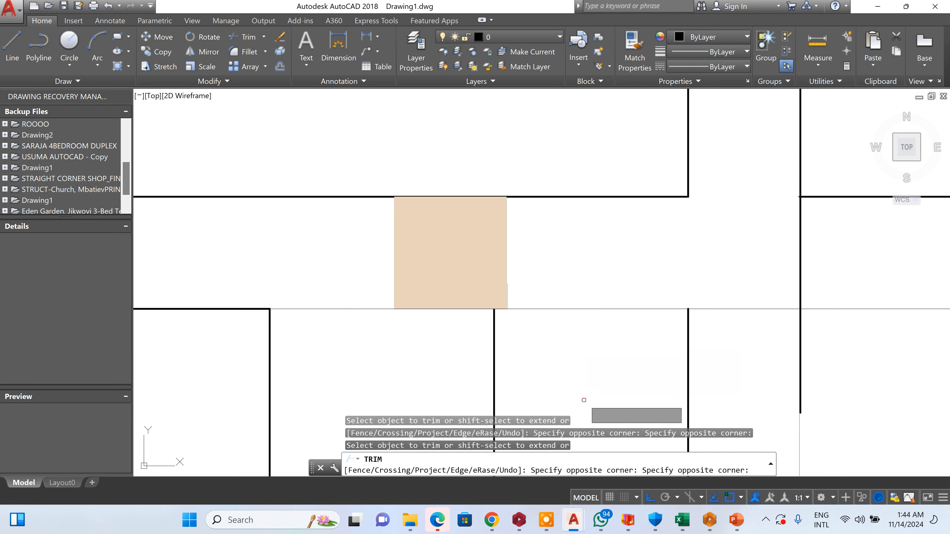
{"action": "left_click", "coordinate": [669, 312]}
{"action": "scroll", "coordinate": [669, 312], "scroll_direction": "down", "scroll_amount": 3}
{"action": "key", "text": "Escape"}
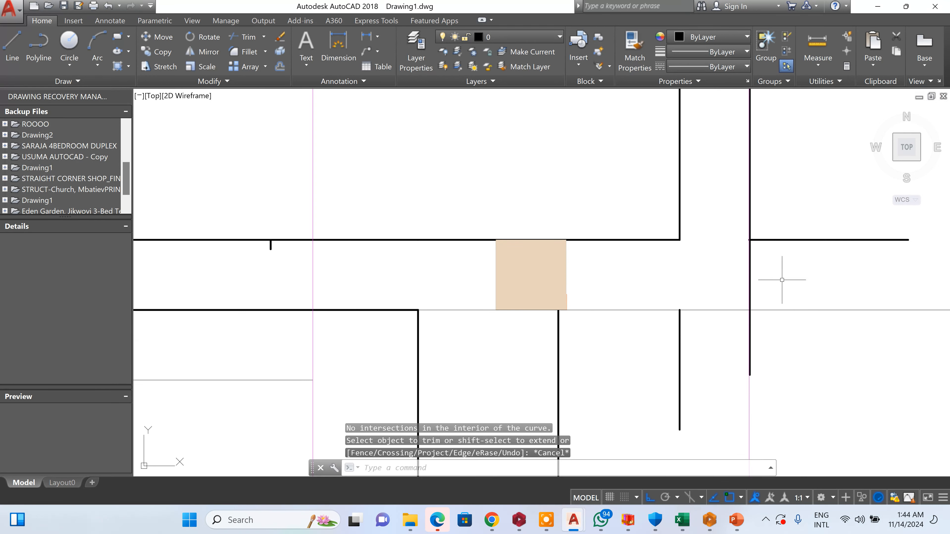
- Delete the horizontal wall line that projects outward from the outer vertical wall at footing F-1C15
{"action": "key", "text": "Return"}
{"action": "key", "text": "Return"}
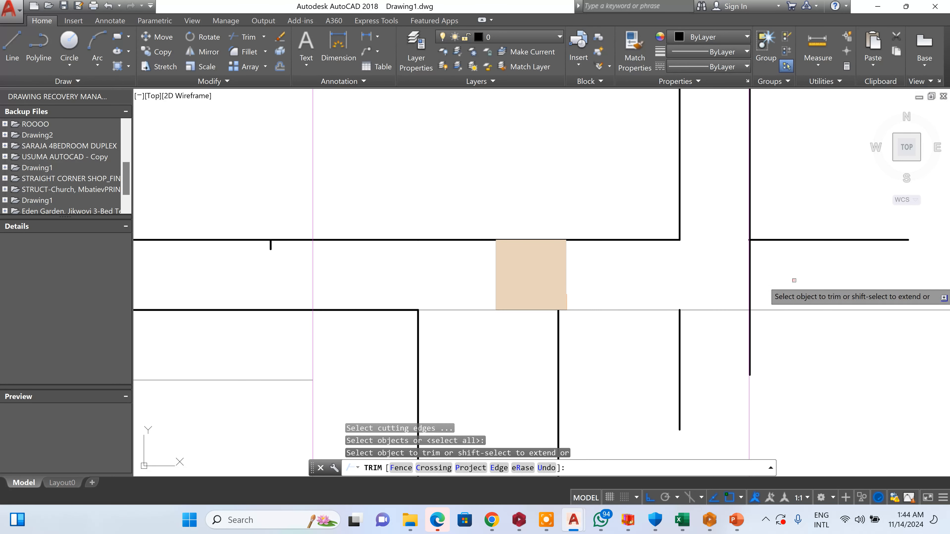
{"action": "key", "text": "Escape"}
{"action": "left_click", "coordinate": [808, 225]}
{"action": "left_click", "coordinate": [790, 262]}
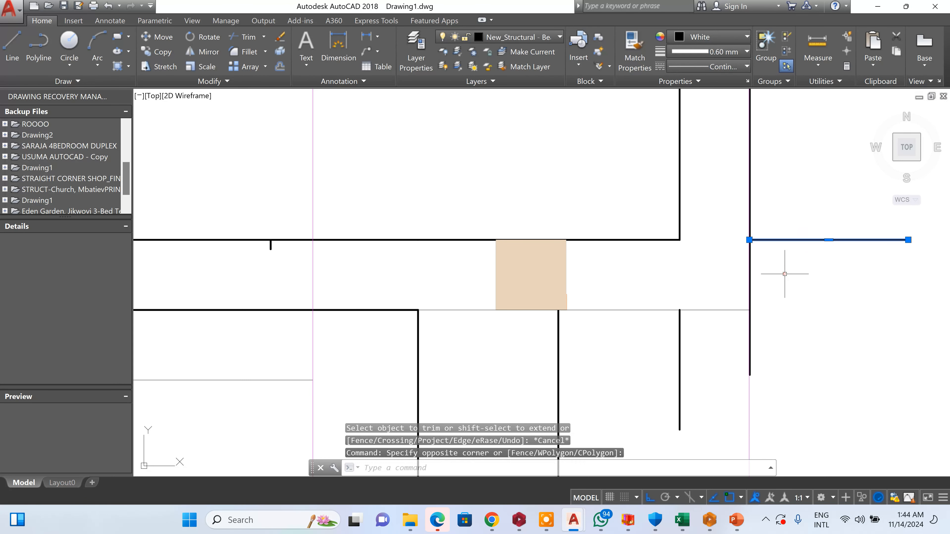
{"action": "key", "text": "Delete"}
- Delete the short vertical wall line below the horizontal wall and the footing outline at F-1C15
{"action": "left_click", "coordinate": [708, 365]}
{"action": "left_click", "coordinate": [632, 404]}
{"action": "key", "text": "Delete"}
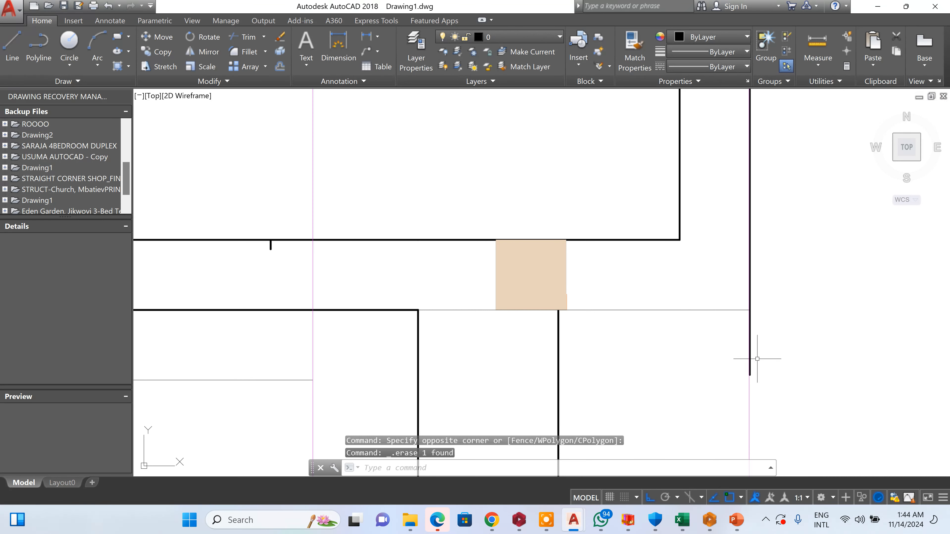
{"action": "left_click", "coordinate": [751, 353]}
{"action": "key", "text": "Delete"}
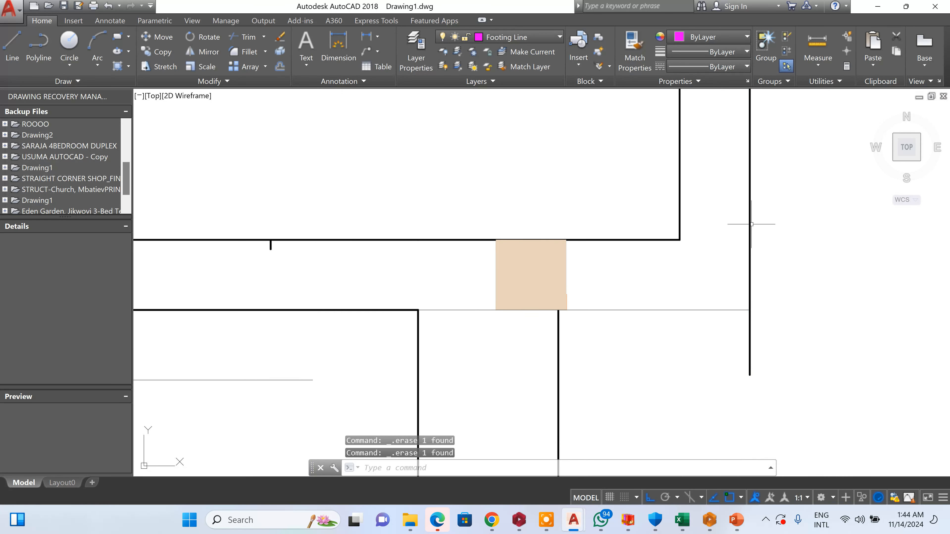
- Stretch the lower end of the outer vertical wall line at F-1C15 up to the lower wall line
{"action": "scroll", "coordinate": [723, 270], "scroll_direction": "down", "scroll_amount": 6}
{"action": "scroll", "coordinate": [734, 246], "scroll_direction": "up", "scroll_amount": 2}
{"action": "left_click", "coordinate": [727, 322]}
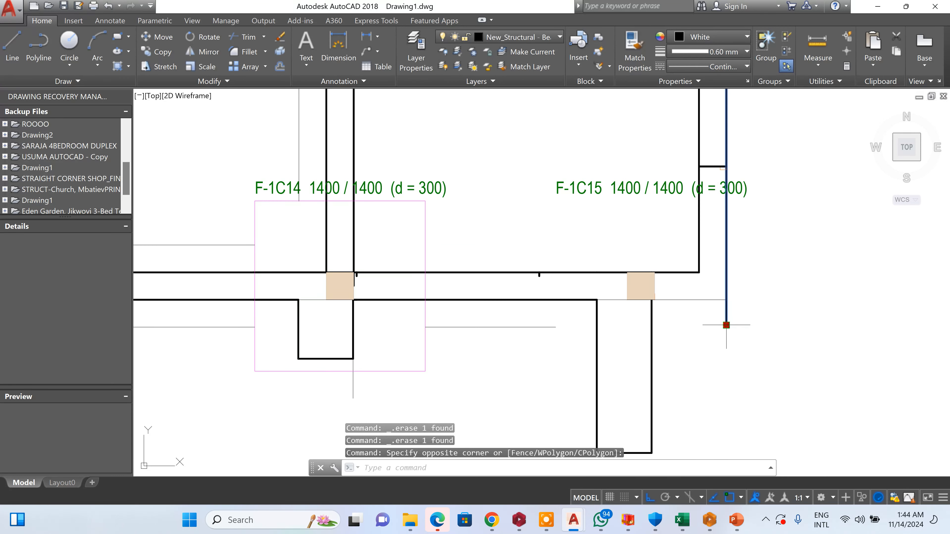
{"action": "left_click", "coordinate": [726, 324]}
{"action": "left_click", "coordinate": [680, 299]}
{"action": "key", "text": "Escape"}
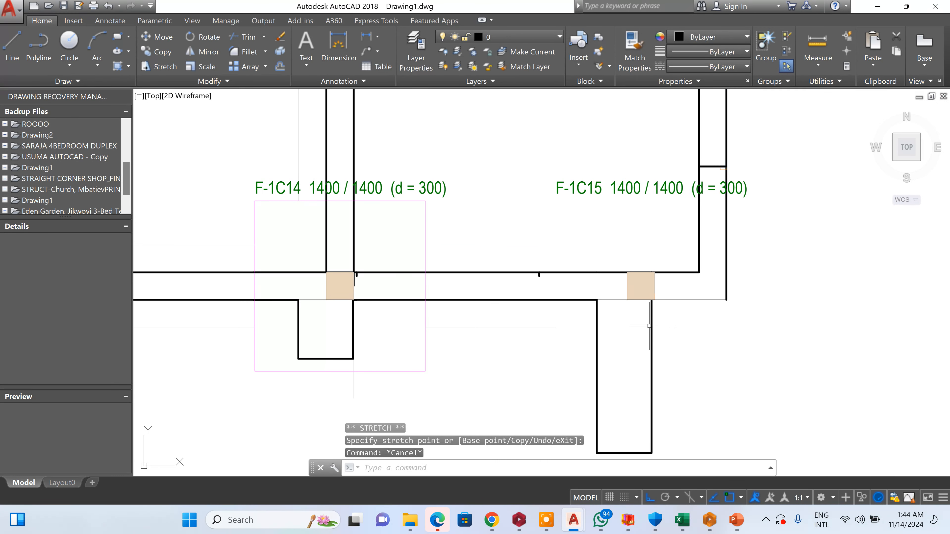
- Undo the wall line stretch and the last two deletions at footing F-1C15
{"action": "key", "text": "ctrl+z"}
{"action": "key", "text": "ctrl+z"}
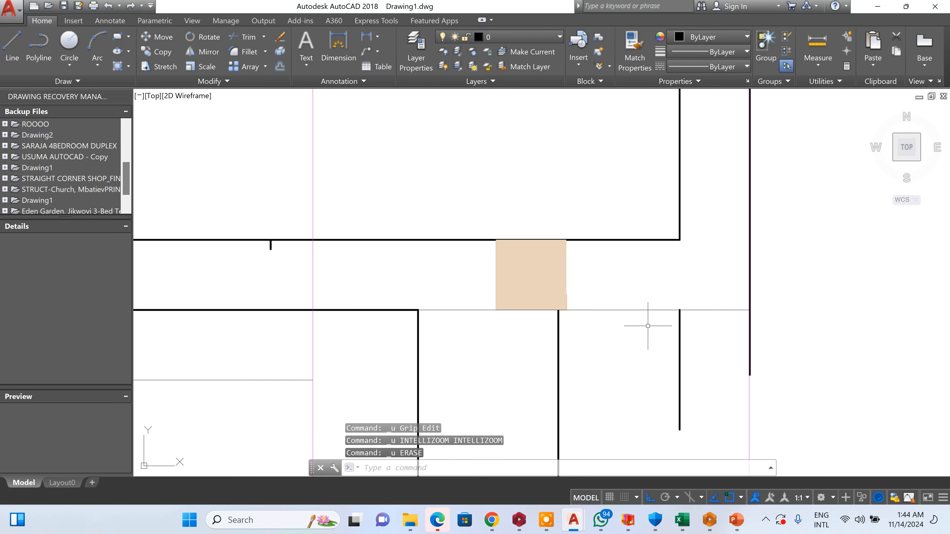
{"action": "key", "text": "ctrl+z"}
- Delete only the short vertical wall line below the horizontal wall inside footing F-1C15
{"action": "left_click", "coordinate": [705, 301]}
{"action": "left_click", "coordinate": [657, 345]}
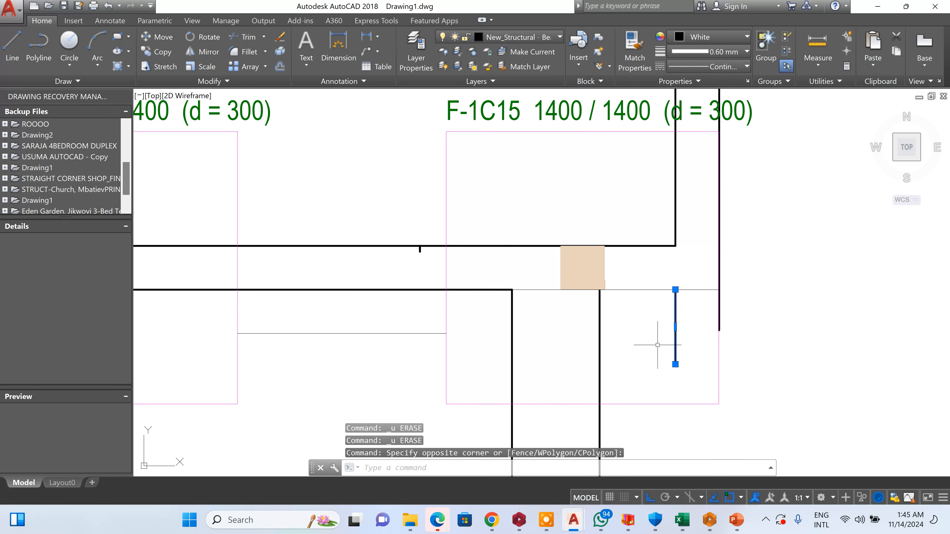
{"action": "key", "text": "Delete"}
- Shorten the outer vertical wall line at F-1C15 by stretching its lower end up to the thin lower wall line
{"action": "scroll", "coordinate": [728, 332], "scroll_direction": "up", "scroll_amount": 12}
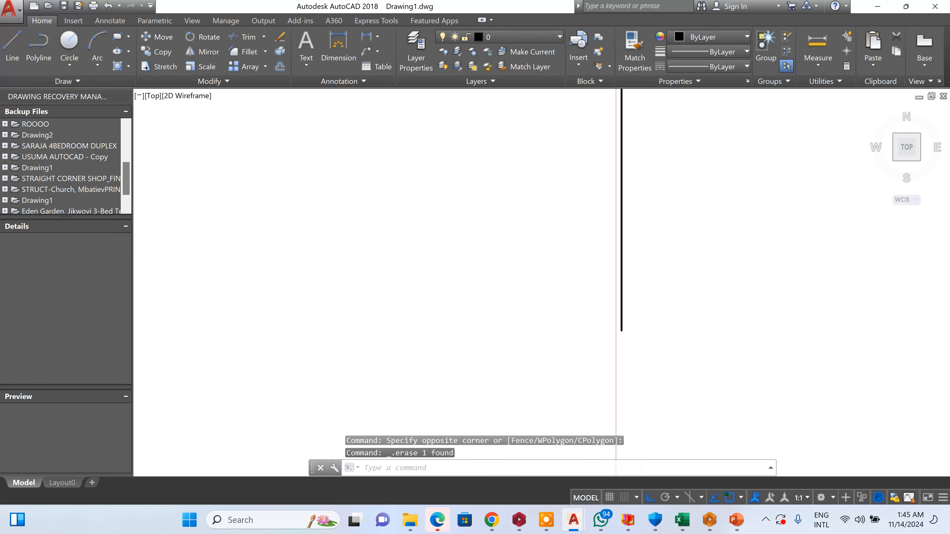
{"action": "left_click", "coordinate": [609, 376]}
{"action": "left_click", "coordinate": [524, 312]}
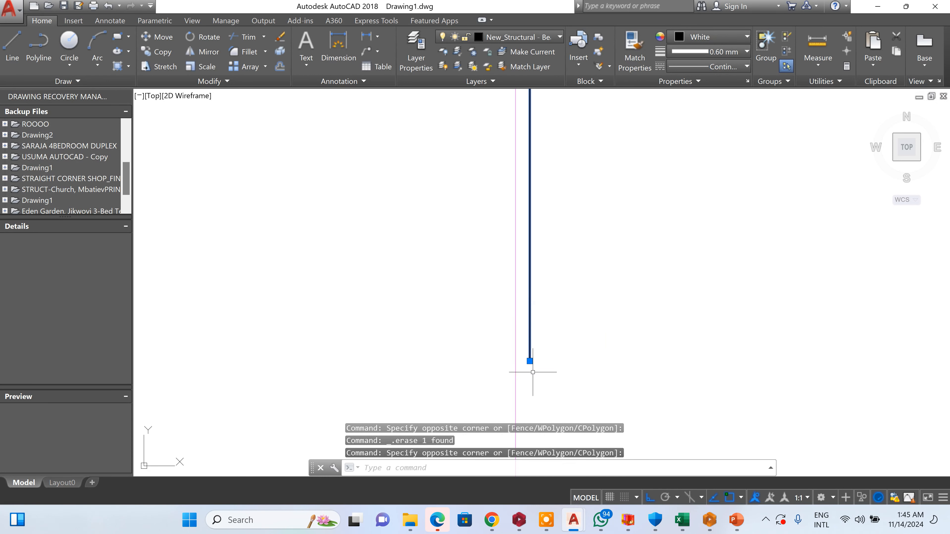
{"action": "left_click", "coordinate": [529, 361]}
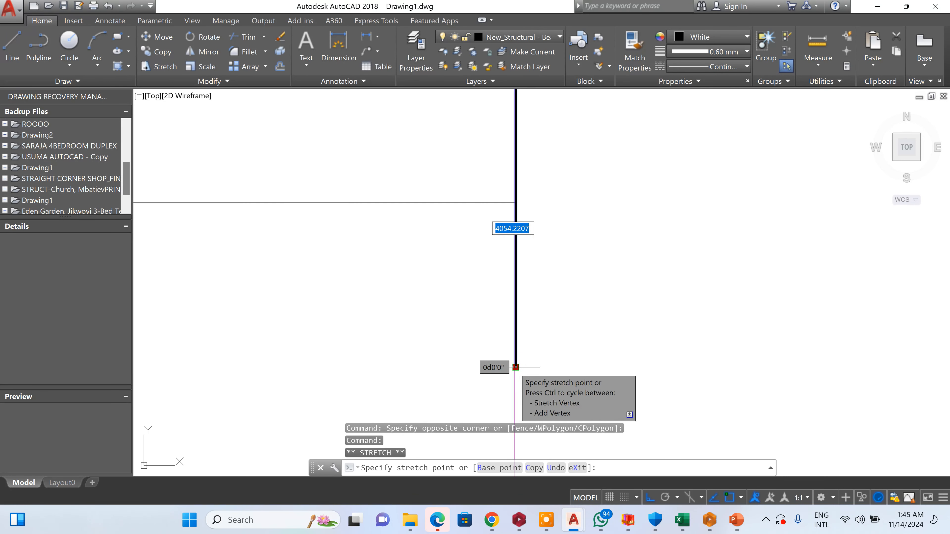
{"action": "left_click", "coordinate": [523, 235]}
{"action": "scroll", "coordinate": [522, 235], "scroll_direction": "down", "scroll_amount": 3}
{"action": "key", "text": "Escape"}
- Draw a polyline along the inner wall faces from the F-1C14 column corner up to the F-1C11 column and across to the corner near F-1C10
{"action": "scroll", "coordinate": [590, 326], "scroll_direction": "down", "scroll_amount": 2}
{"action": "scroll", "coordinate": [594, 302], "scroll_direction": "up", "scroll_amount": 3}
{"action": "scroll", "coordinate": [579, 339], "scroll_direction": "down", "scroll_amount": 3}
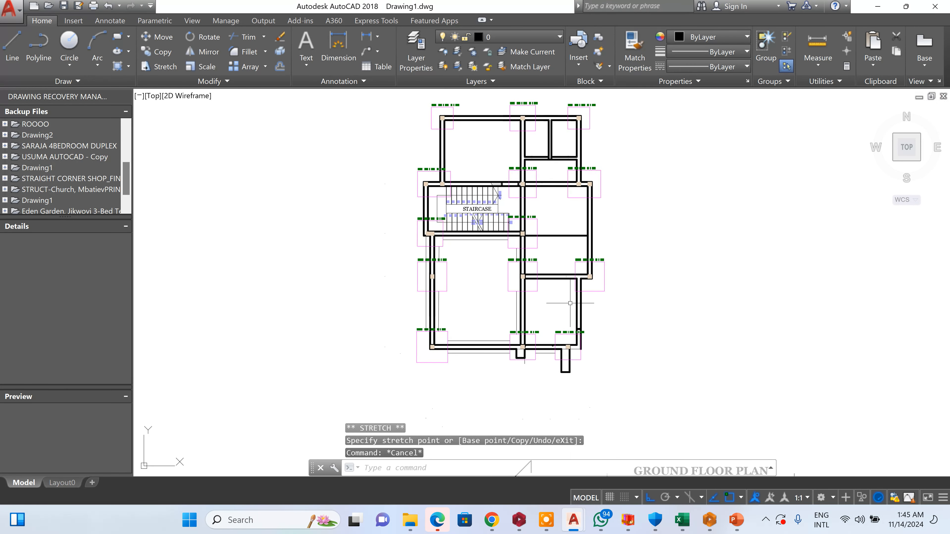
{"action": "scroll", "coordinate": [569, 303], "scroll_direction": "up", "scroll_amount": 2}
{"action": "left_click", "coordinate": [33, 61]}
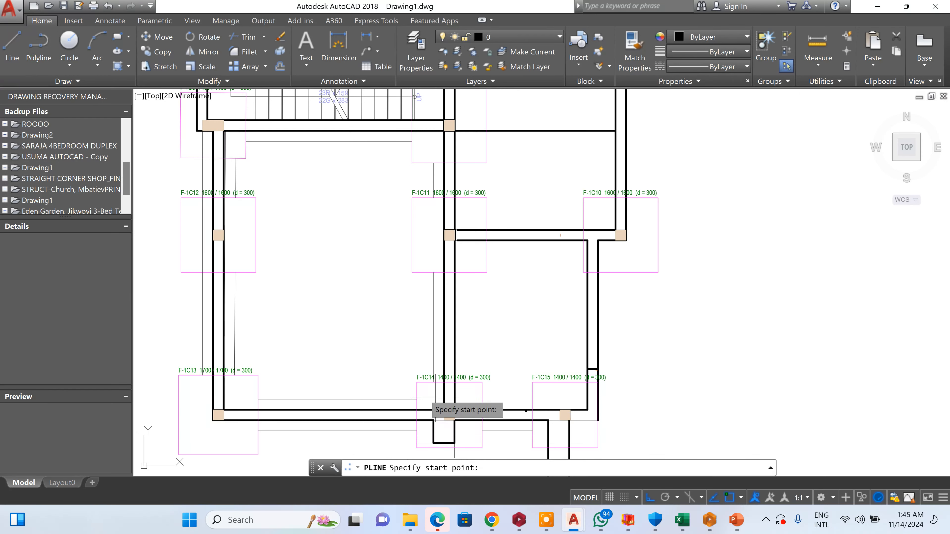
{"action": "scroll", "coordinate": [454, 410], "scroll_direction": "up", "scroll_amount": 8}
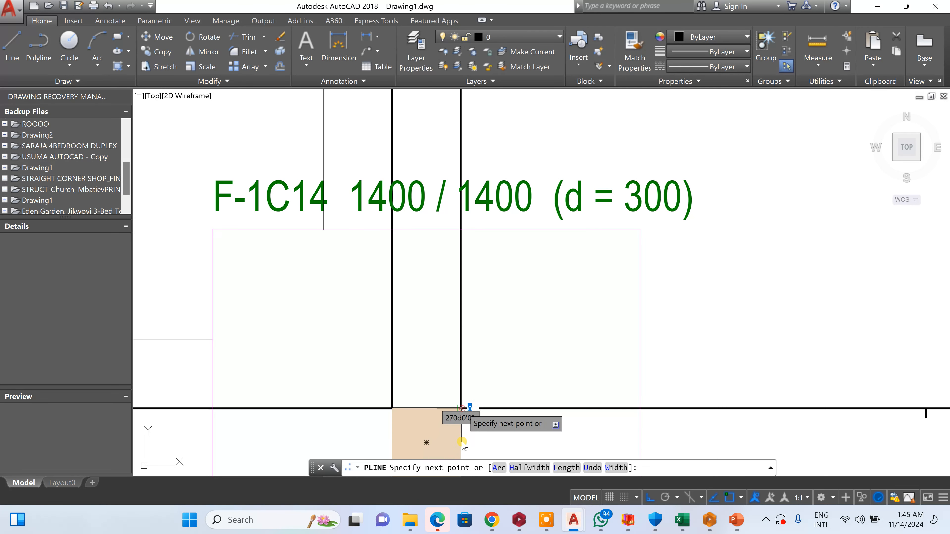
{"action": "scroll", "coordinate": [449, 318], "scroll_direction": "down", "scroll_amount": 8}
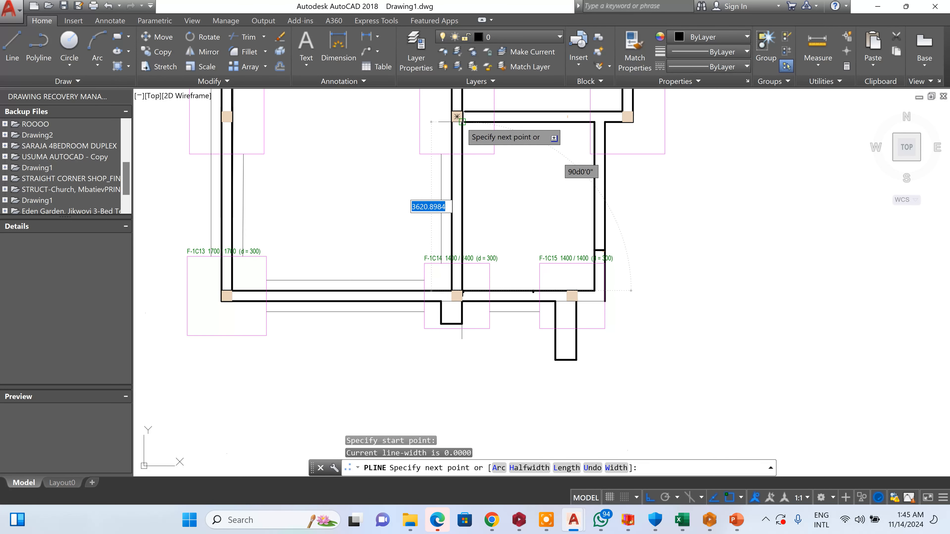
{"action": "scroll", "coordinate": [457, 117], "scroll_direction": "up", "scroll_amount": 5}
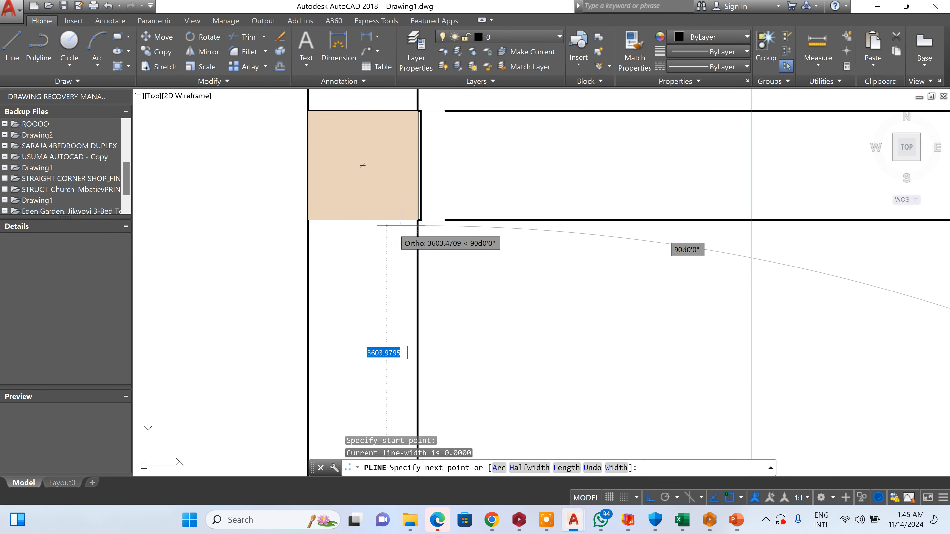
{"action": "left_click", "coordinate": [416, 221]}
{"action": "scroll", "coordinate": [365, 211], "scroll_direction": "down", "scroll_amount": 10}
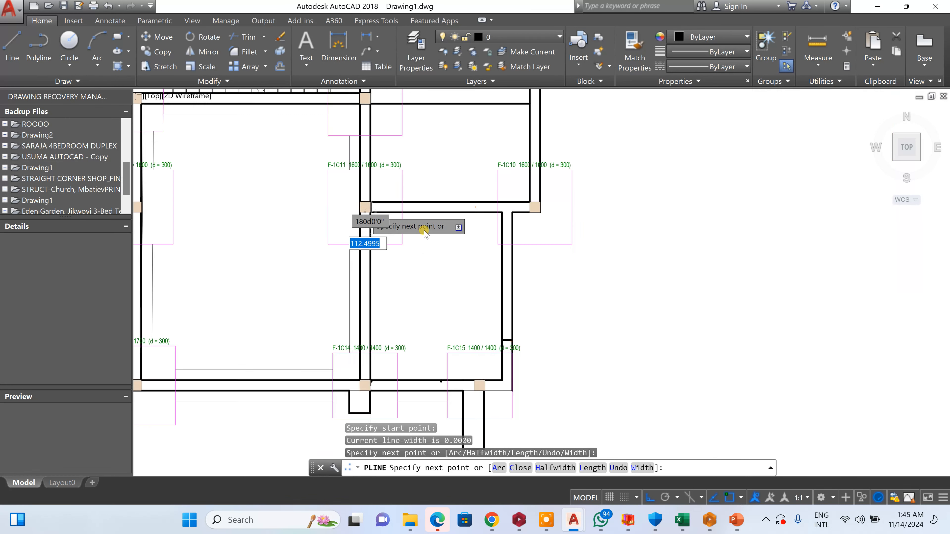
{"action": "scroll", "coordinate": [477, 226], "scroll_direction": "up", "scroll_amount": 5}
{"action": "left_click", "coordinate": [368, 162]}
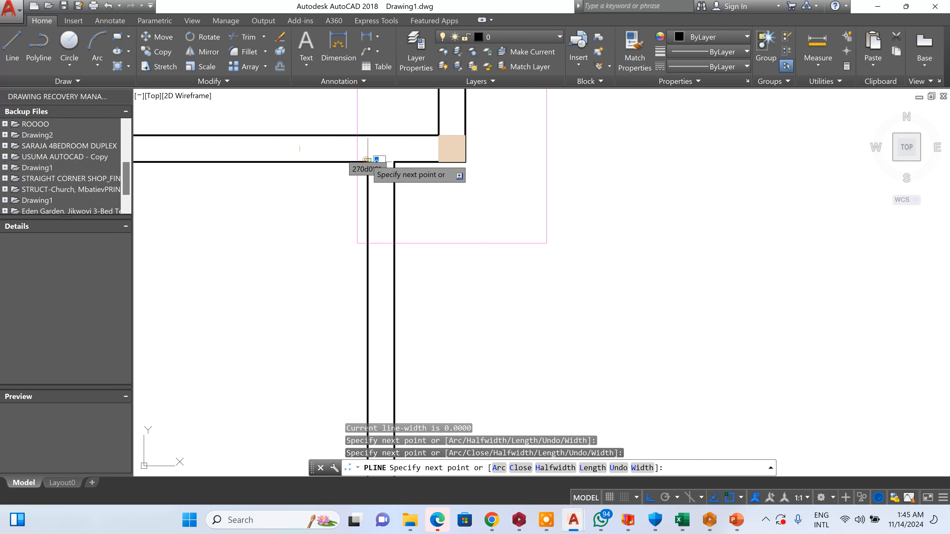
- Continue the polyline down to the inner wall corner at F-1C15, bring it back to its start at the F-1C14 column and finish it
{"action": "scroll", "coordinate": [361, 213], "scroll_direction": "down", "scroll_amount": 6}
{"action": "scroll", "coordinate": [363, 276], "scroll_direction": "up", "scroll_amount": 5}
{"action": "scroll", "coordinate": [362, 293], "scroll_direction": "up", "scroll_amount": 2}
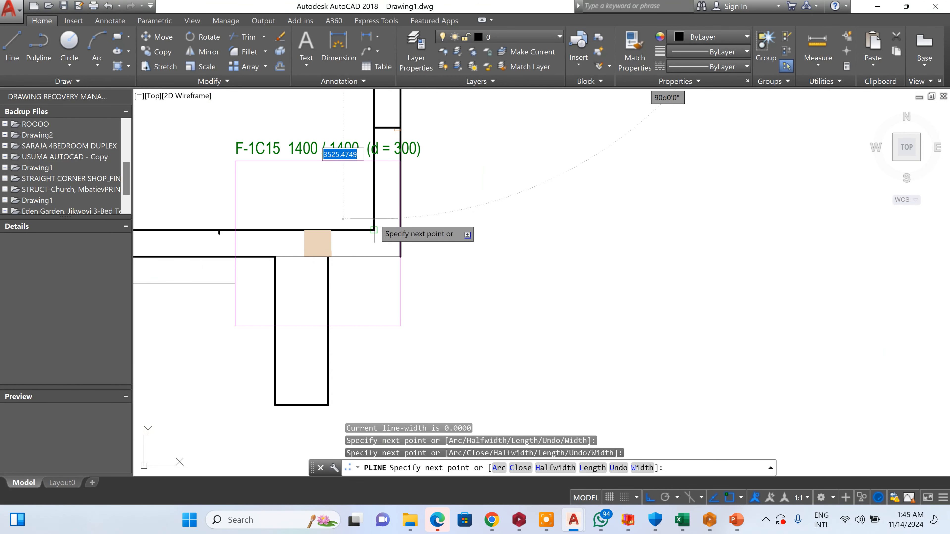
{"action": "left_click", "coordinate": [374, 229]}
{"action": "scroll", "coordinate": [431, 216], "scroll_direction": "down", "scroll_amount": 3}
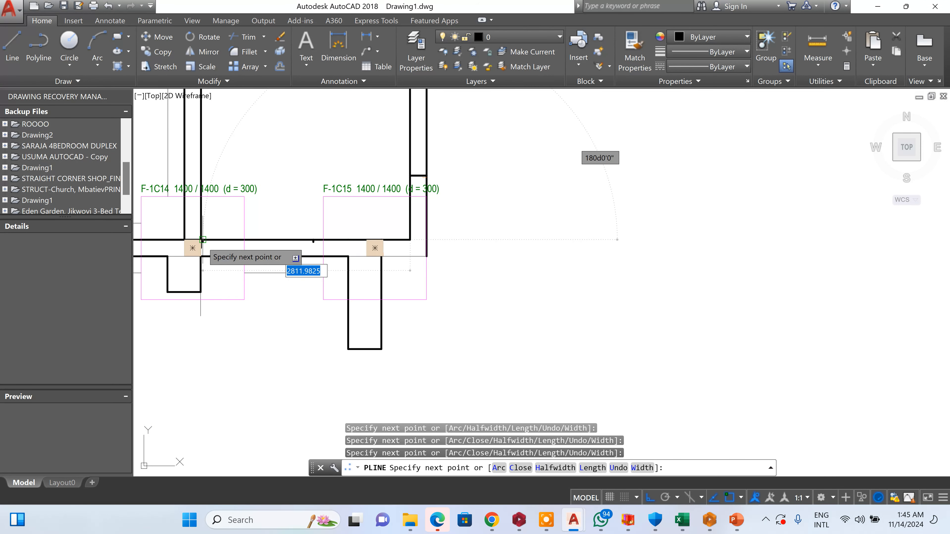
{"action": "scroll", "coordinate": [210, 266], "scroll_direction": "up", "scroll_amount": 7}
{"action": "scroll", "coordinate": [202, 262], "scroll_direction": "up", "scroll_amount": 5}
{"action": "left_click", "coordinate": [171, 221]}
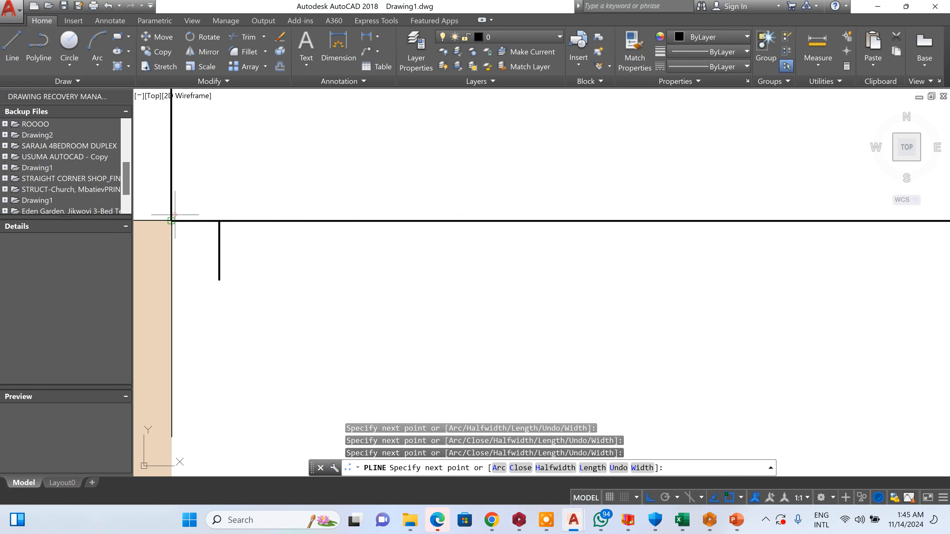
{"action": "right_click", "coordinate": [455, 243]}
{"action": "left_click", "coordinate": [472, 258]}
- Delete the leftover short vertical stub just beside the column in footing F-1C14
{"action": "left_click", "coordinate": [271, 250]}
{"action": "left_click", "coordinate": [202, 307]}
{"action": "key", "text": "Delete"}
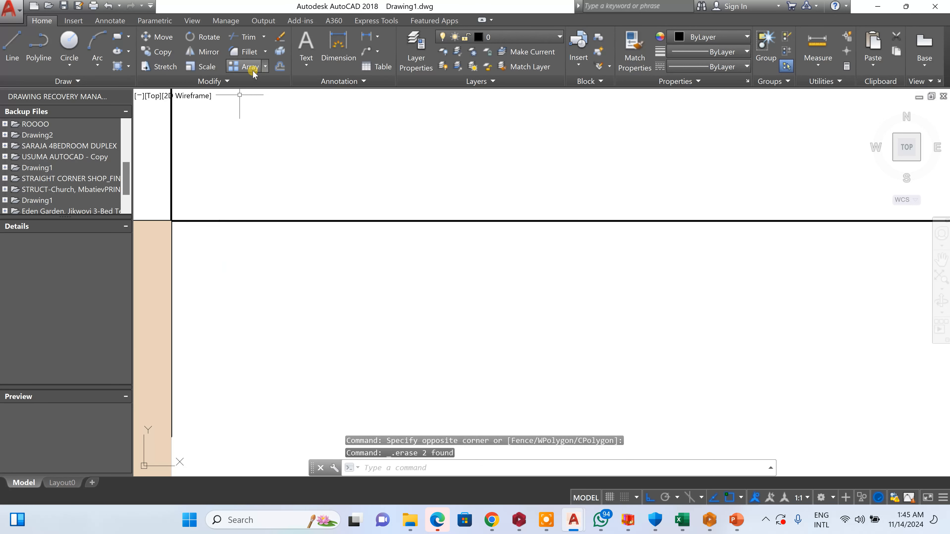
- Offset the traced room outline inward by 225 and the lower wall line at footing F-1C15 downward by 225
{"action": "left_click", "coordinate": [280, 67]}
{"action": "right_click", "coordinate": [385, 177]}
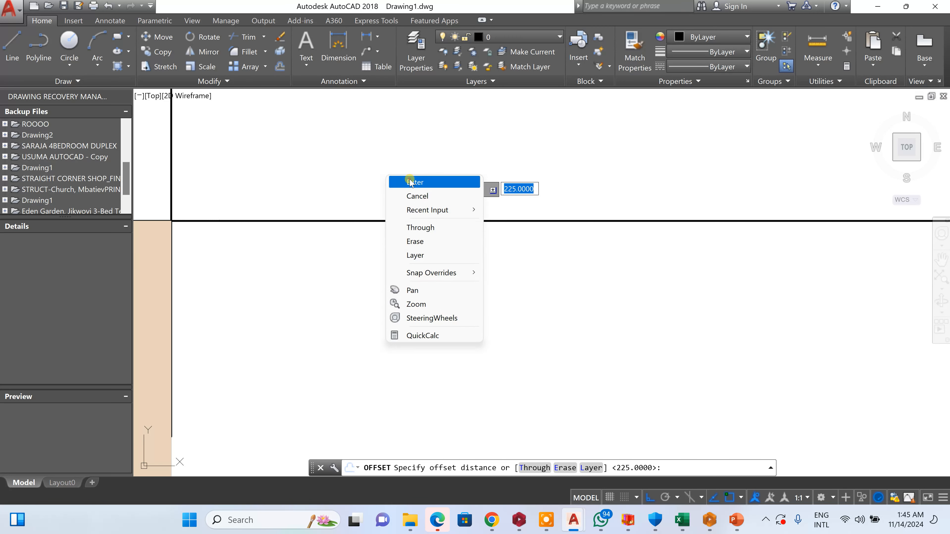
{"action": "left_click", "coordinate": [396, 183]}
{"action": "left_click", "coordinate": [409, 221]}
{"action": "left_click", "coordinate": [416, 183]}
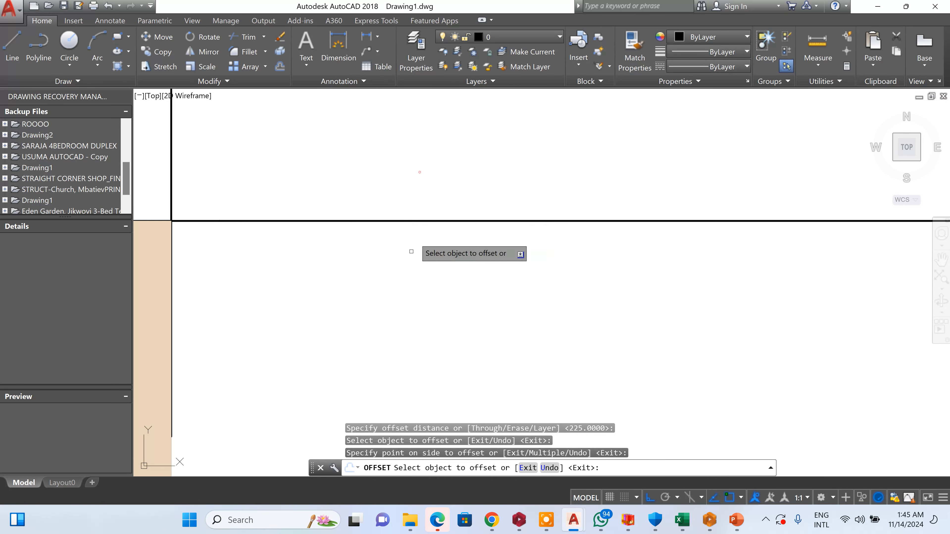
{"action": "scroll", "coordinate": [384, 306], "scroll_direction": "down", "scroll_amount": 12}
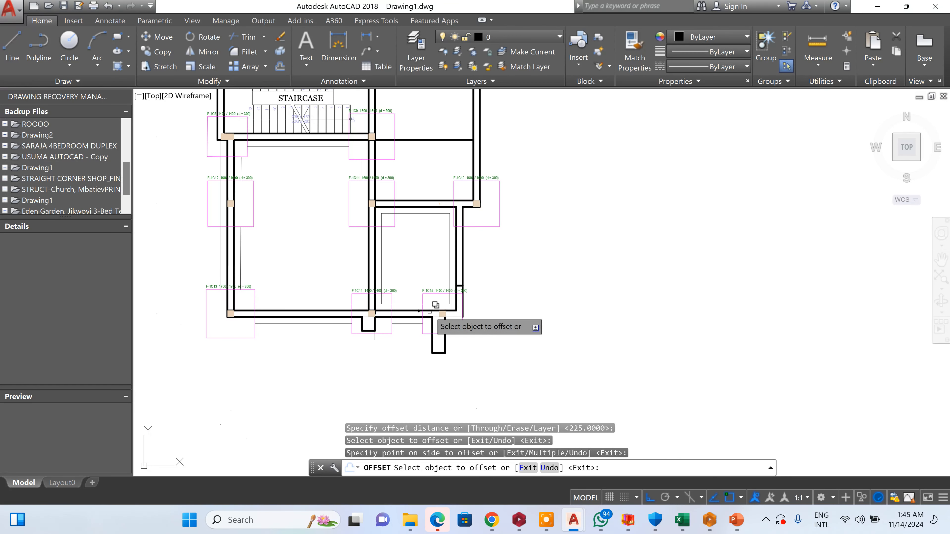
{"action": "scroll", "coordinate": [434, 307], "scroll_direction": "up", "scroll_amount": 2}
{"action": "left_click", "coordinate": [467, 322]}
{"action": "left_click", "coordinate": [464, 334]}
- Offset the right, upper and left inner wall faces of the room between F-1C5, F-1C4, F-1C10 and F-1C11 inward by 225
{"action": "scroll", "coordinate": [465, 334], "scroll_direction": "down", "scroll_amount": 5}
{"action": "scroll", "coordinate": [482, 269], "scroll_direction": "up", "scroll_amount": 4}
{"action": "scroll", "coordinate": [483, 268], "scroll_direction": "up", "scroll_amount": 2}
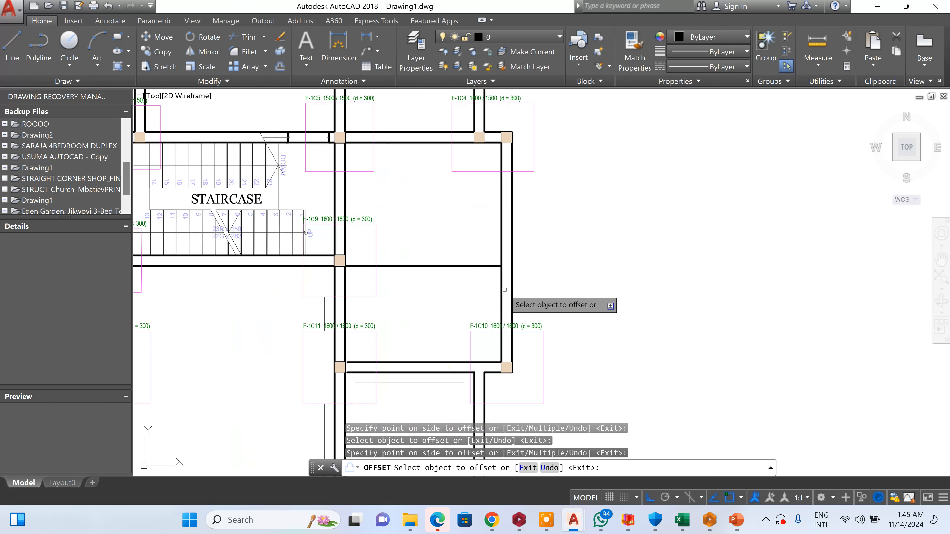
{"action": "left_click", "coordinate": [503, 289]}
{"action": "left_click", "coordinate": [448, 297]}
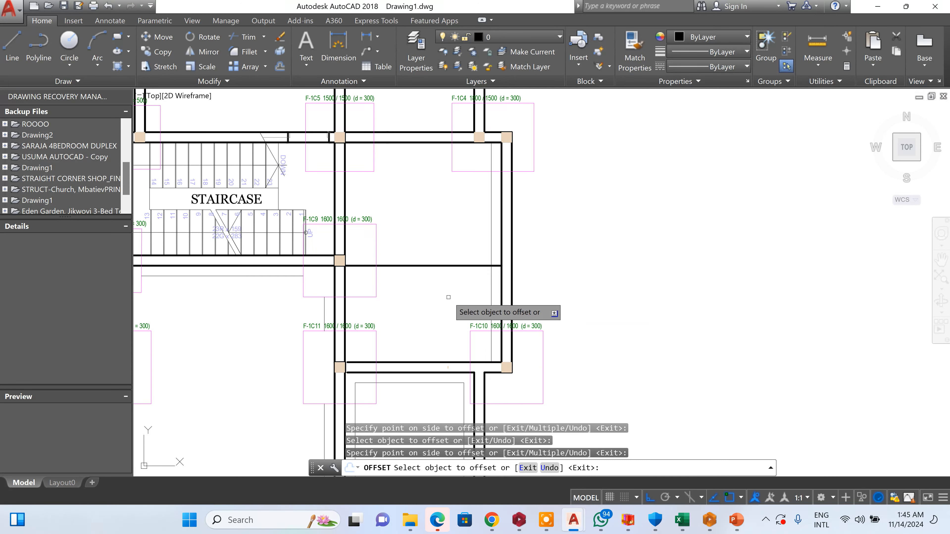
{"action": "left_click", "coordinate": [424, 143]}
{"action": "left_click", "coordinate": [411, 165]}
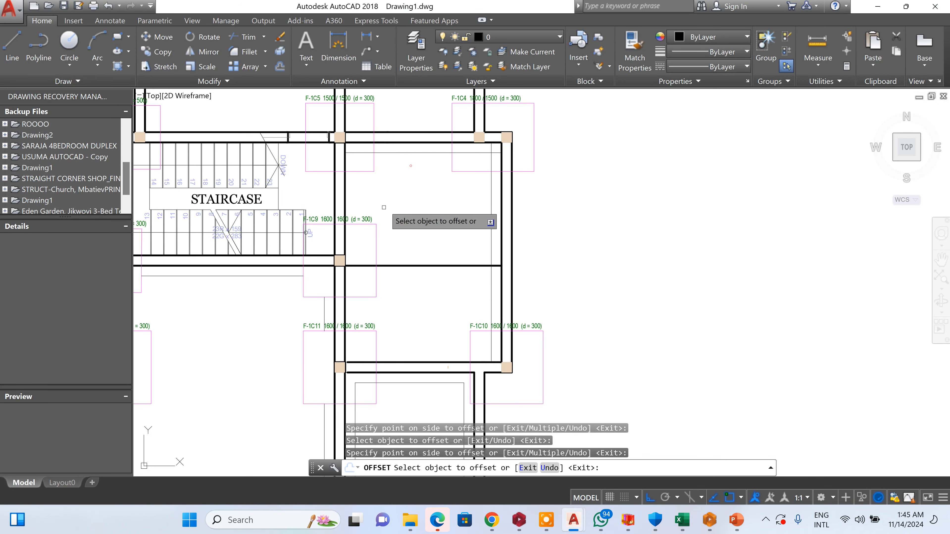
{"action": "left_click", "coordinate": [345, 304]}
{"action": "left_click", "coordinate": [386, 301]}
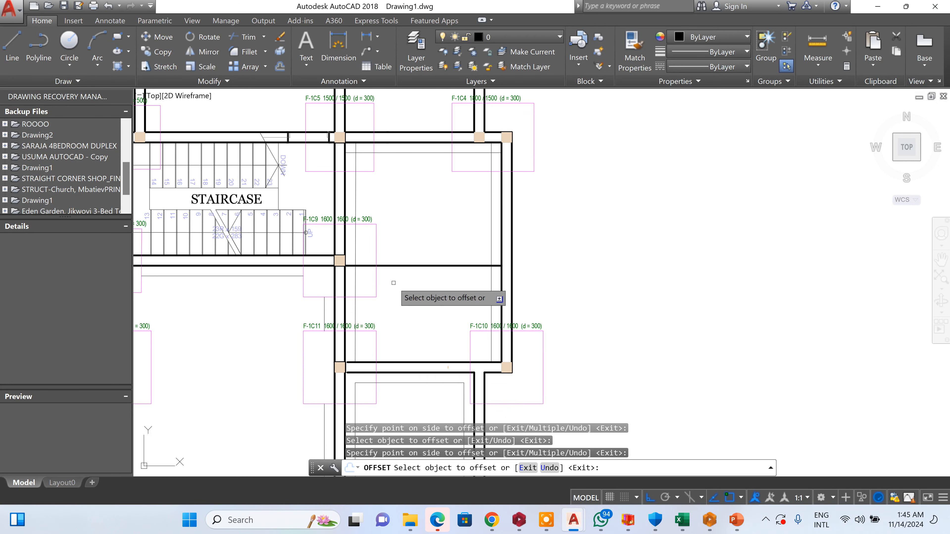
{"action": "scroll", "coordinate": [399, 371], "scroll_direction": "up", "scroll_amount": 2}
{"action": "right_click", "coordinate": [418, 359]}
{"action": "key", "text": "Escape"}
{"action": "key", "text": "Escape"}
{"action": "scroll", "coordinate": [415, 374], "scroll_direction": "down", "scroll_amount": 7}
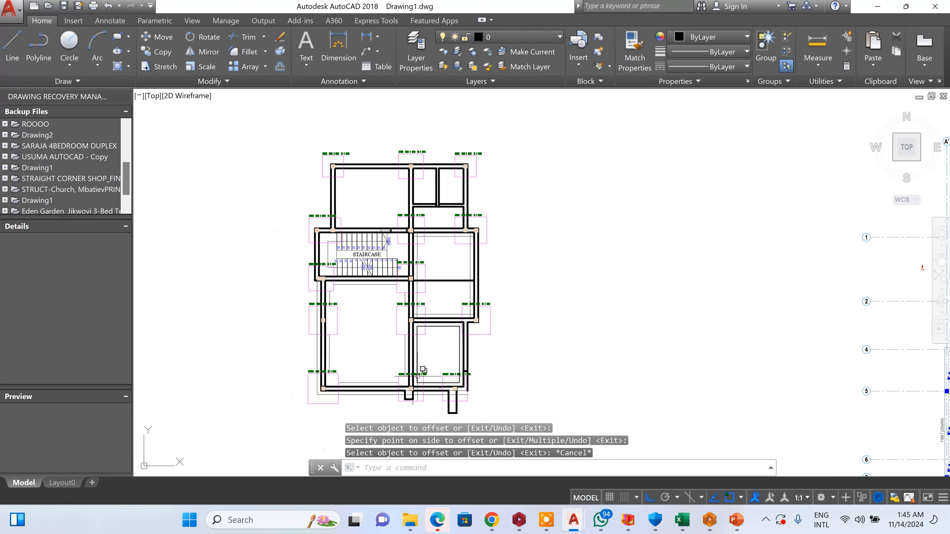
- Trace a polyline along the inner wall corners of the room from the F-1C5 column through F-1C2, F-1C3 and F-1C4 back to F-1C5
{"action": "left_click", "coordinate": [36, 60]}
{"action": "scroll", "coordinate": [391, 176], "scroll_direction": "up", "scroll_amount": 8}
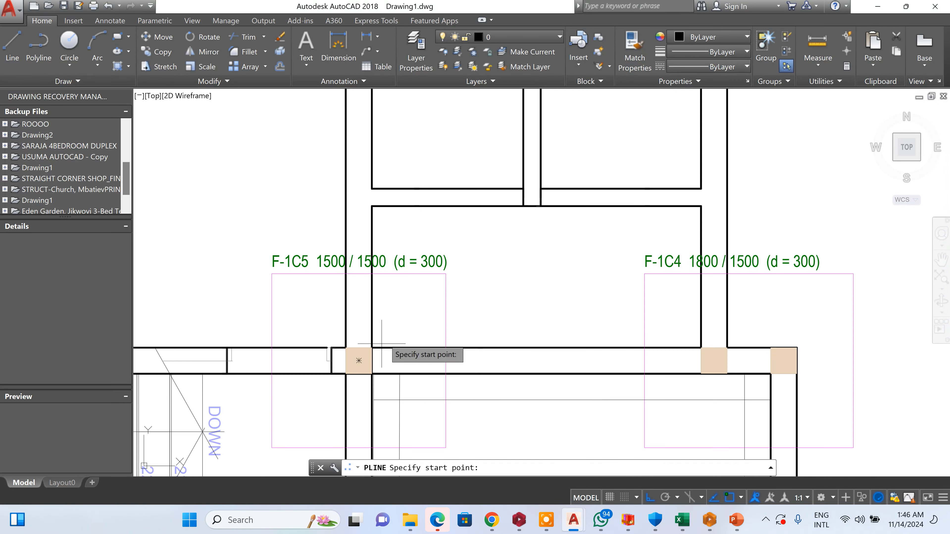
{"action": "left_click", "coordinate": [372, 347]}
{"action": "scroll", "coordinate": [378, 299], "scroll_direction": "down", "scroll_amount": 4}
{"action": "scroll", "coordinate": [361, 261], "scroll_direction": "up", "scroll_amount": 4}
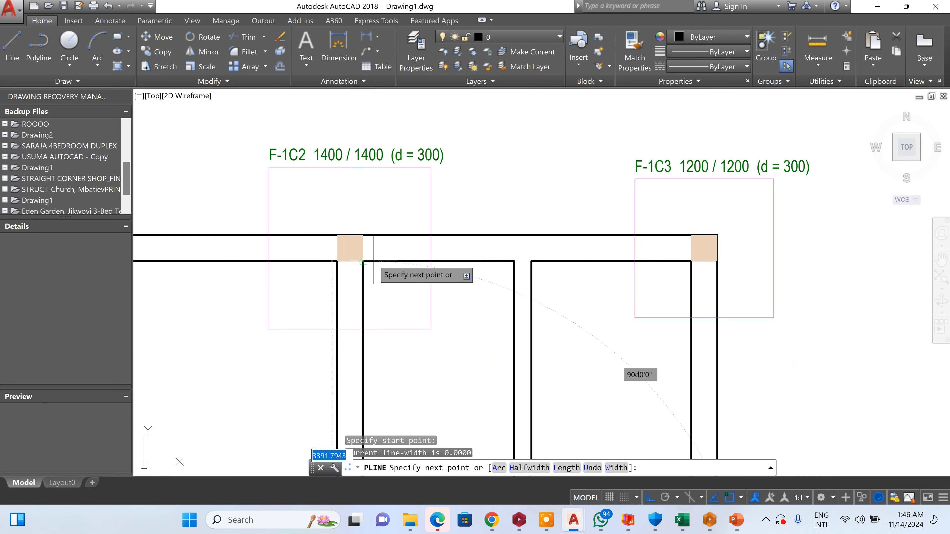
{"action": "left_click", "coordinate": [371, 266]}
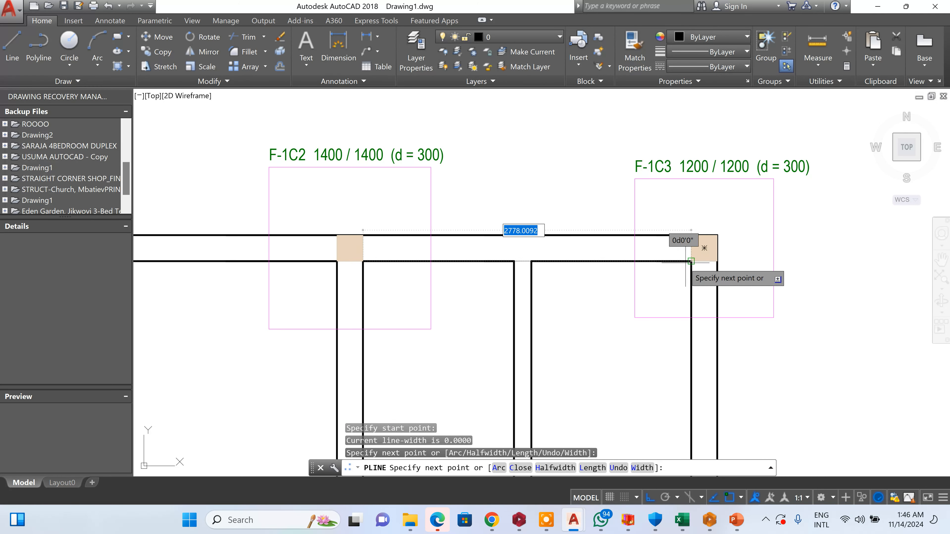
{"action": "left_click", "coordinate": [705, 275]}
{"action": "scroll", "coordinate": [692, 269], "scroll_direction": "down", "scroll_amount": 5}
{"action": "scroll", "coordinate": [683, 302], "scroll_direction": "up", "scroll_amount": 3}
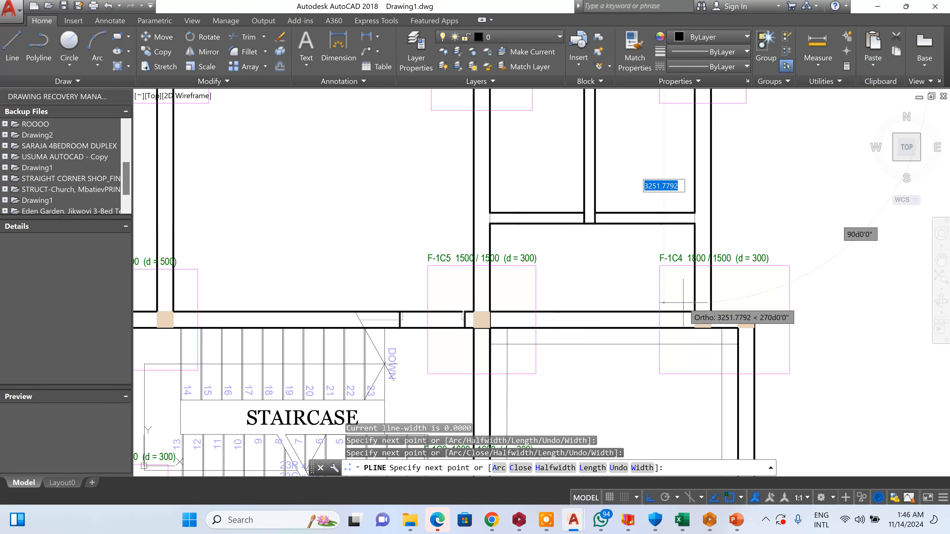
{"action": "left_click", "coordinate": [693, 311]}
{"action": "scroll", "coordinate": [489, 310], "scroll_direction": "down", "scroll_amount": 3}
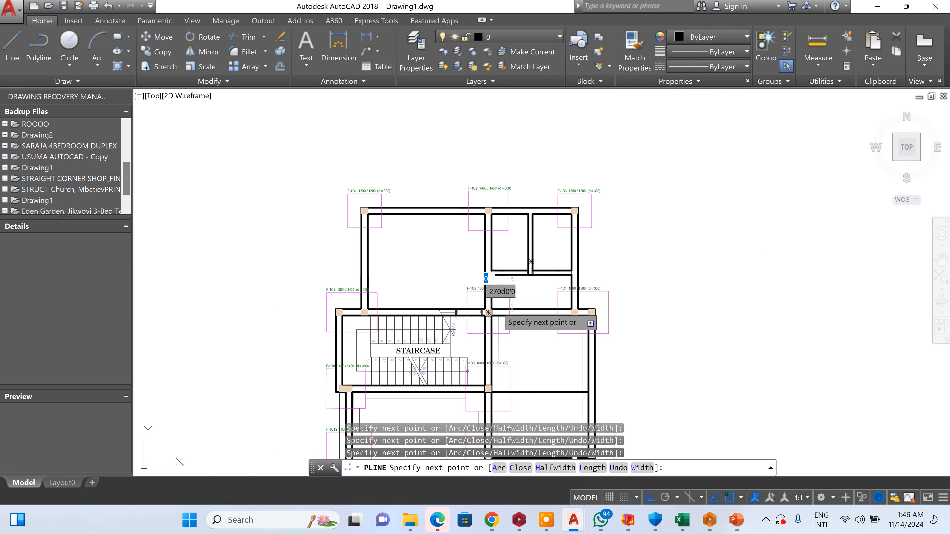
{"action": "key", "text": "Escape"}
- Delete the partition walls and their leftover short fragments inside the room between F-1C2, F-1C3, F-1C4 and F-1C5
{"action": "scroll", "coordinate": [546, 272], "scroll_direction": "up", "scroll_amount": 4}
{"action": "left_click", "coordinate": [541, 283]}
{"action": "left_click", "coordinate": [490, 183]}
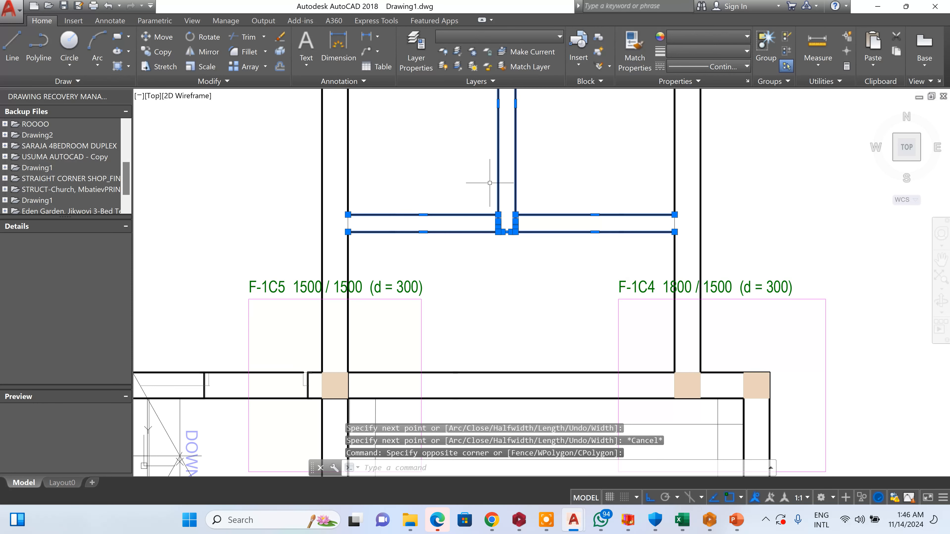
{"action": "key", "text": "Delete"}
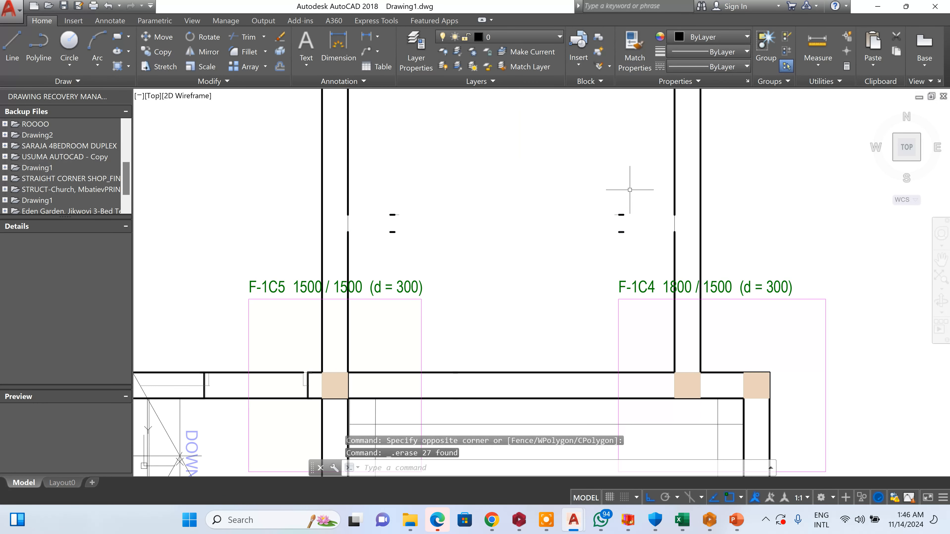
{"action": "left_click", "coordinate": [635, 178]}
{"action": "left_click", "coordinate": [350, 283]}
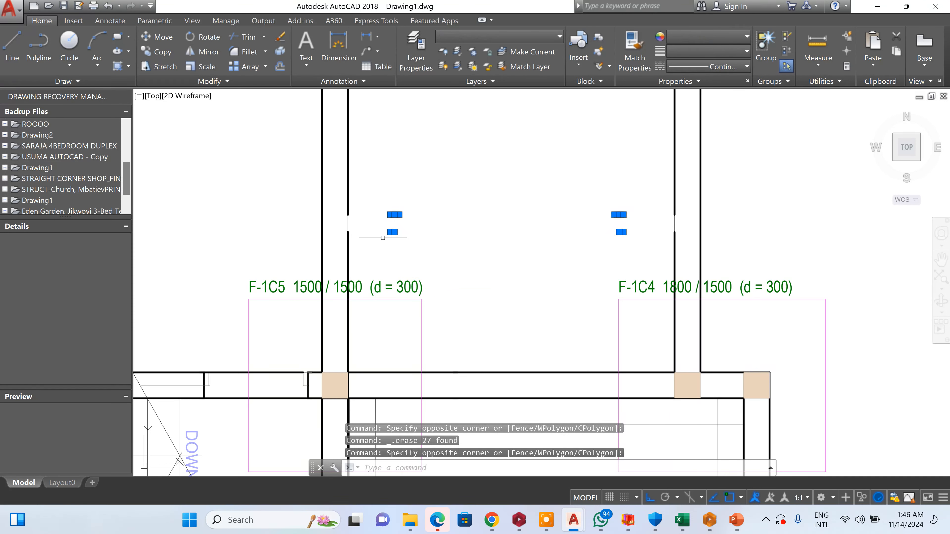
{"action": "key", "text": "Delete"}
{"action": "scroll", "coordinate": [435, 288], "scroll_direction": "down", "scroll_amount": 4}
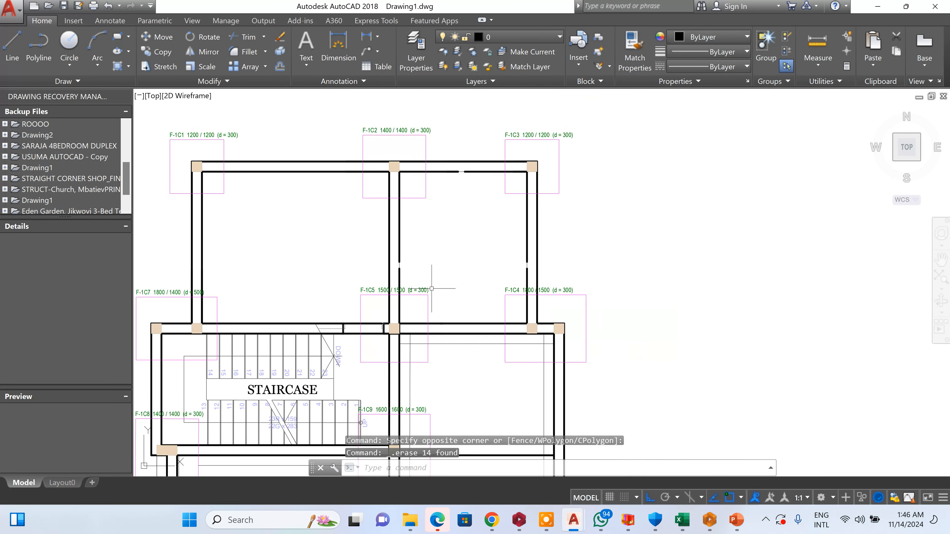
- Delete the opening jamb lines and attached stair break lines in the wall above the staircase, just beside the F-1C5 column
{"action": "scroll", "coordinate": [350, 329], "scroll_direction": "up", "scroll_amount": 4}
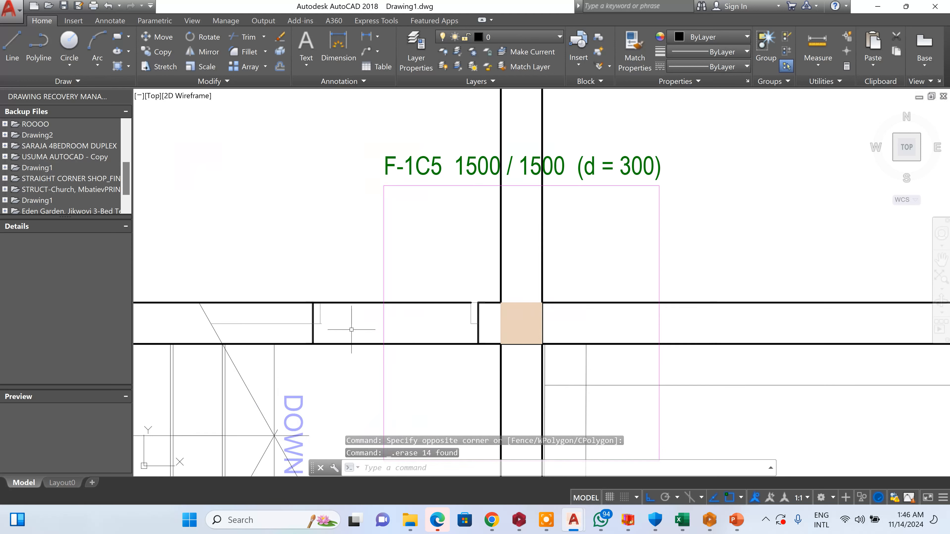
{"action": "left_click", "coordinate": [350, 319]}
{"action": "left_click", "coordinate": [214, 330]}
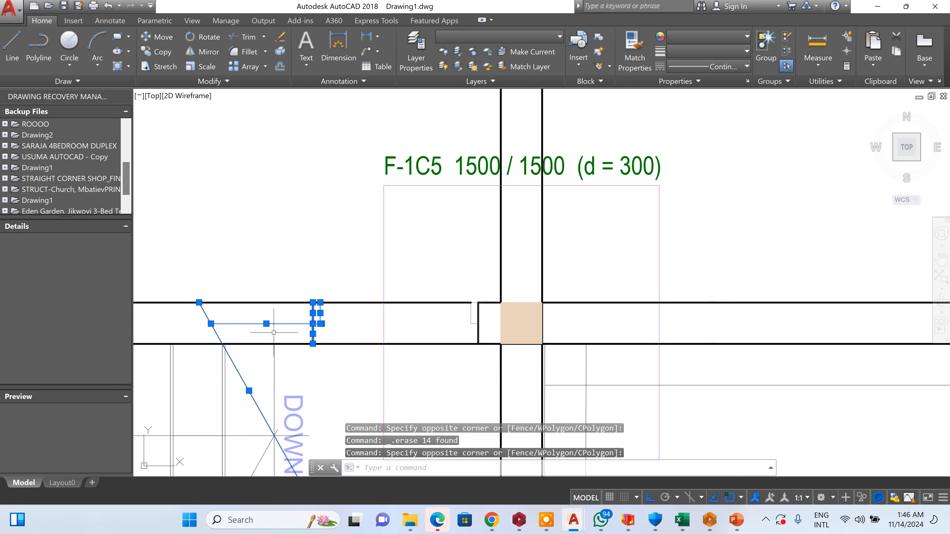
{"action": "key", "text": "Delete"}
{"action": "scroll", "coordinate": [434, 325], "scroll_direction": "up", "scroll_amount": 4}
{"action": "left_click", "coordinate": [597, 283]}
{"action": "left_click", "coordinate": [507, 314]}
{"action": "key", "text": "Delete"}
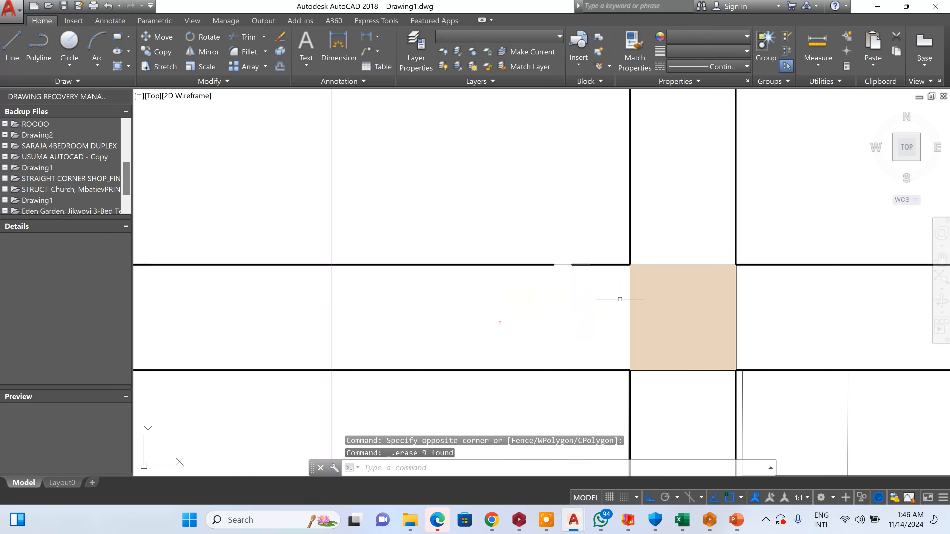
{"action": "scroll", "coordinate": [613, 305], "scroll_direction": "down", "scroll_amount": 4}
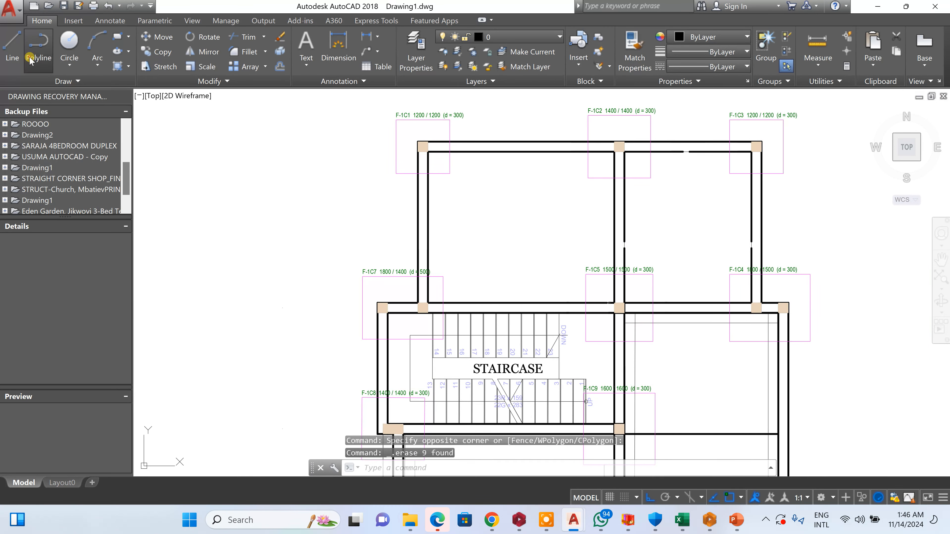
- Trace a polyline along the inner wall faces of the room between F-1C7, F-1C1, F-1C2 and F-1C5, ending at its start corner
{"action": "left_click", "coordinate": [30, 60]}
{"action": "scroll", "coordinate": [422, 309], "scroll_direction": "up", "scroll_amount": 5}
{"action": "left_click", "coordinate": [444, 316]}
{"action": "scroll", "coordinate": [403, 333], "scroll_direction": "down", "scroll_amount": 5}
{"action": "scroll", "coordinate": [434, 224], "scroll_direction": "up", "scroll_amount": 4}
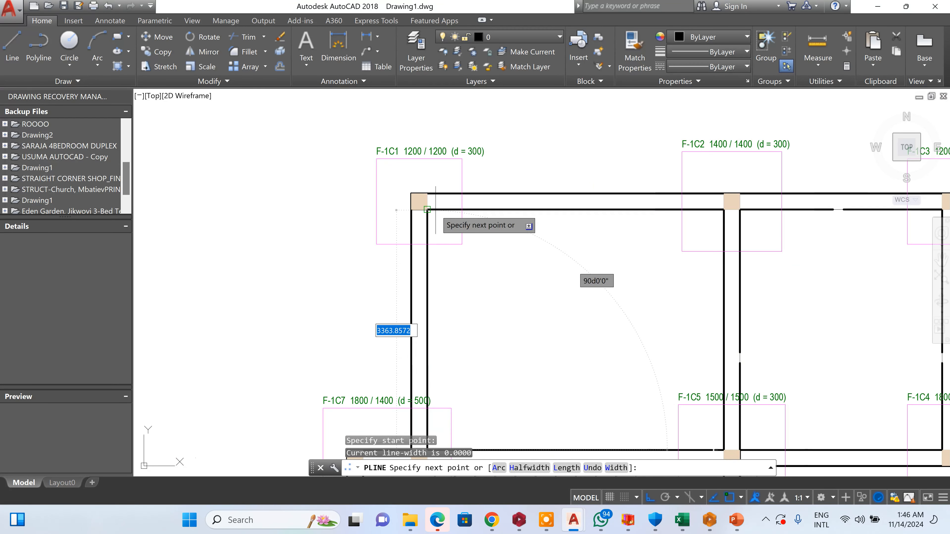
{"action": "left_click", "coordinate": [427, 209]}
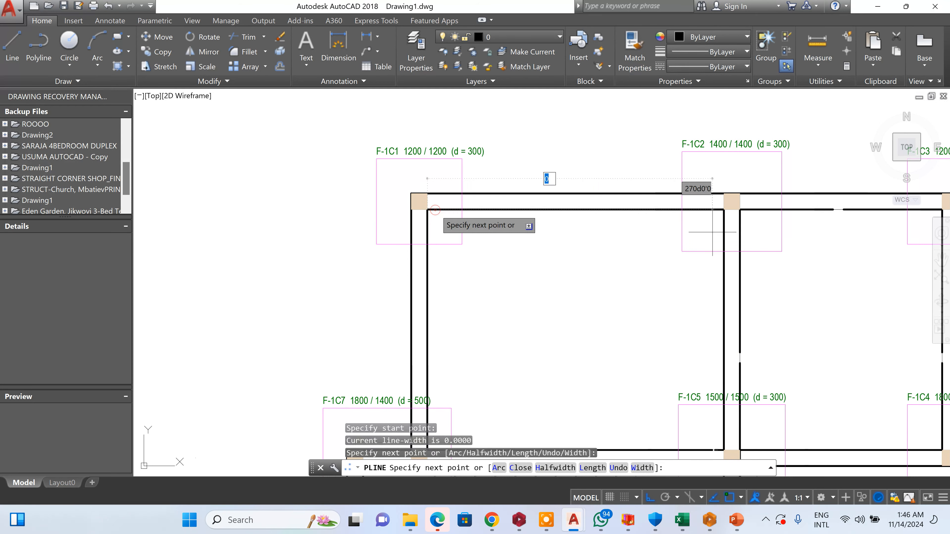
{"action": "left_click", "coordinate": [724, 210]}
{"action": "scroll", "coordinate": [723, 210], "scroll_direction": "down", "scroll_amount": 2}
{"action": "scroll", "coordinate": [715, 326], "scroll_direction": "up", "scroll_amount": 4}
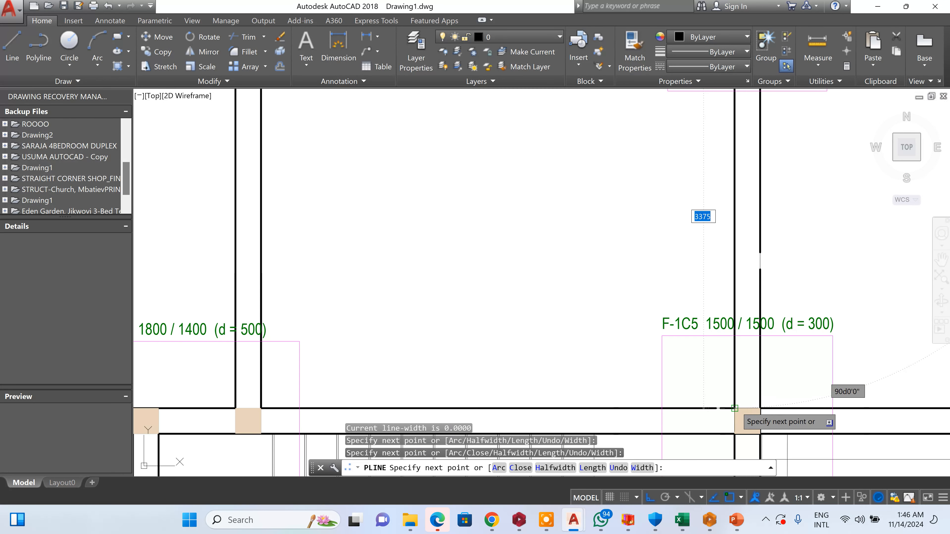
{"action": "left_click", "coordinate": [735, 407]}
{"action": "left_click", "coordinate": [260, 407]}
{"action": "scroll", "coordinate": [327, 321], "scroll_direction": "down", "scroll_amount": 4}
{"action": "key", "text": "Escape"}
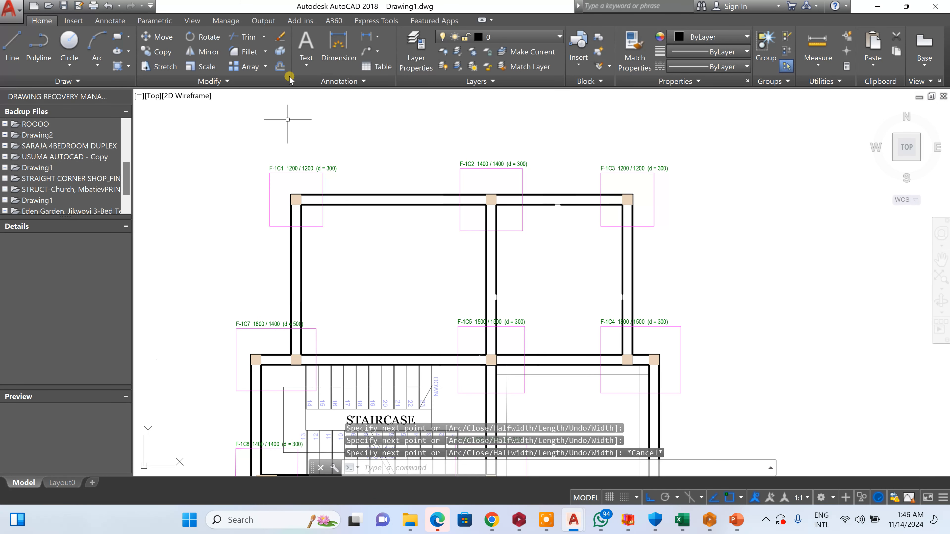
- Offset the traced outlines of the two uppermost rooms, above the staircase and between F-1C5 and F-1C4, inward by 225
{"action": "left_click", "coordinate": [281, 68]}
{"action": "key", "text": "Return"}
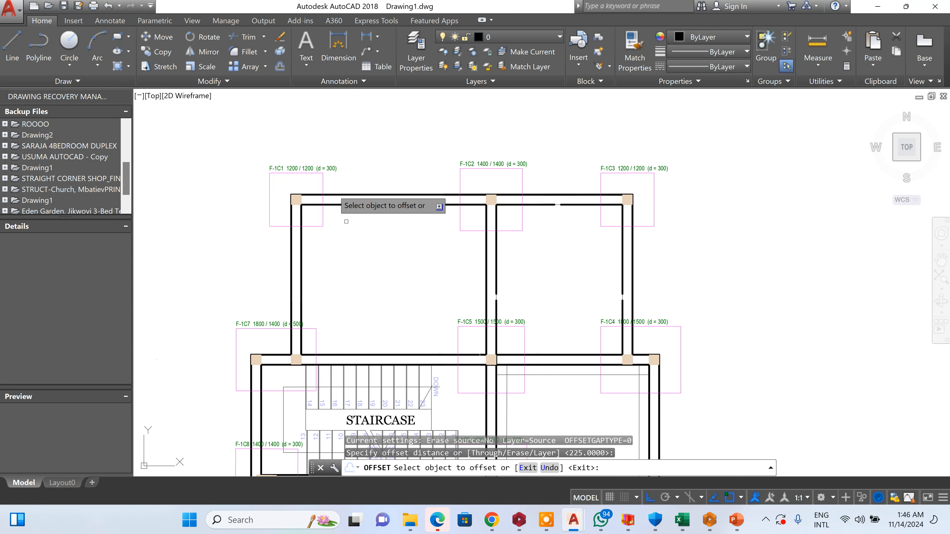
{"action": "left_click", "coordinate": [298, 262]}
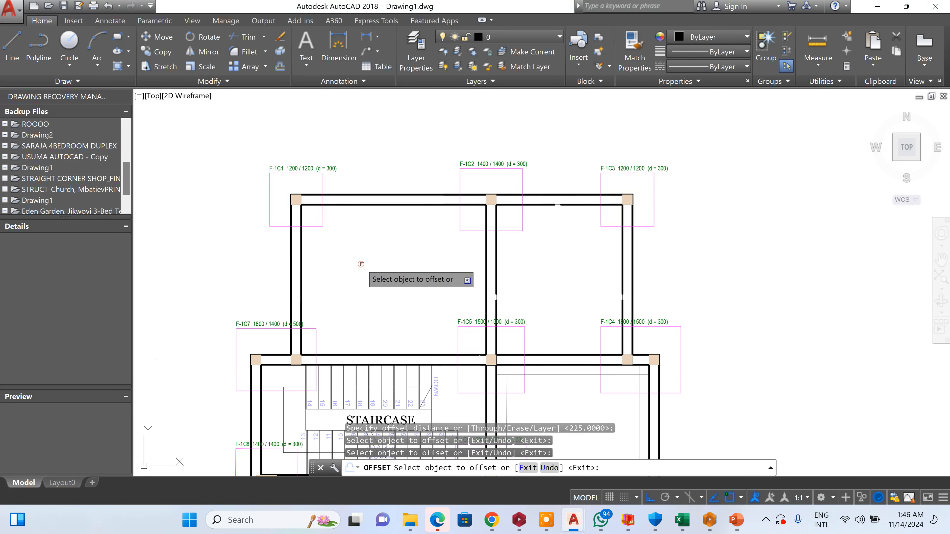
{"action": "left_click", "coordinate": [396, 206]}
{"action": "left_click", "coordinate": [384, 240]}
{"action": "scroll", "coordinate": [427, 222], "scroll_direction": "down", "scroll_amount": 5}
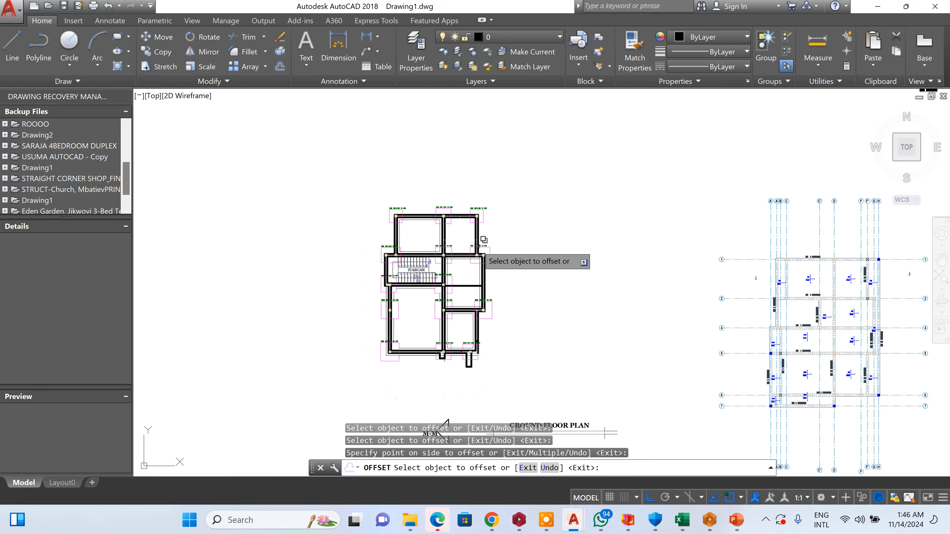
{"action": "scroll", "coordinate": [484, 240], "scroll_direction": "up", "scroll_amount": 10}
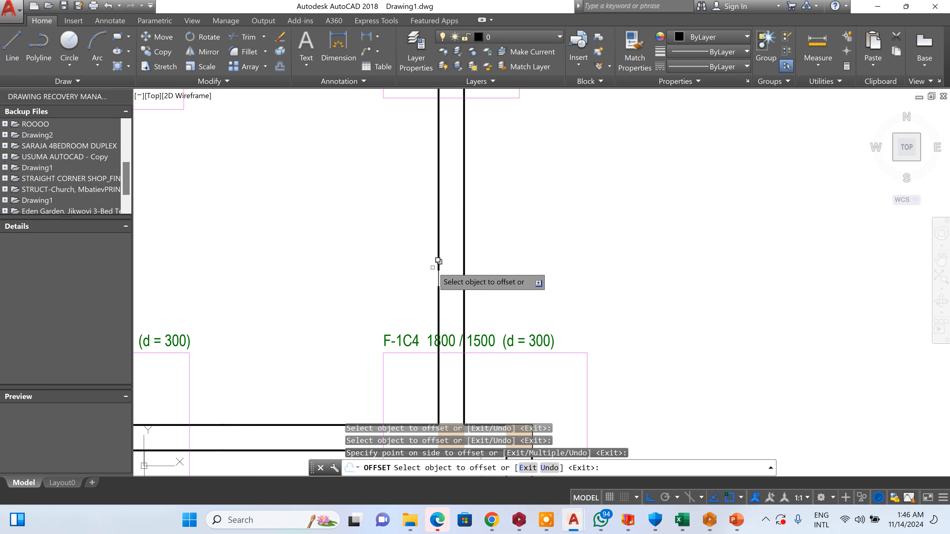
{"action": "left_click", "coordinate": [375, 261]}
{"action": "scroll", "coordinate": [514, 146], "scroll_direction": "down", "scroll_amount": 8}
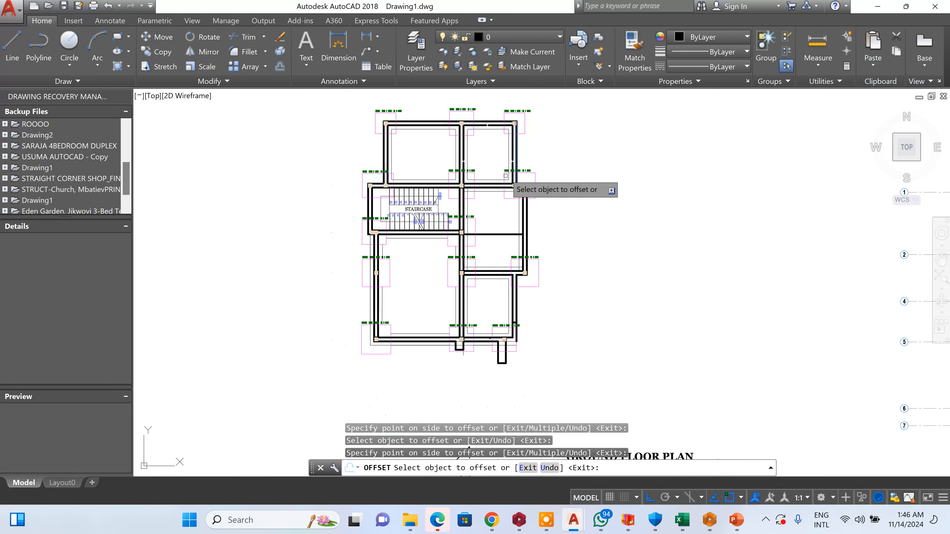
- Offset the staircase room's inner wall outline inward by 225 and finish offsetting
{"action": "scroll", "coordinate": [462, 228], "scroll_direction": "up", "scroll_amount": 4}
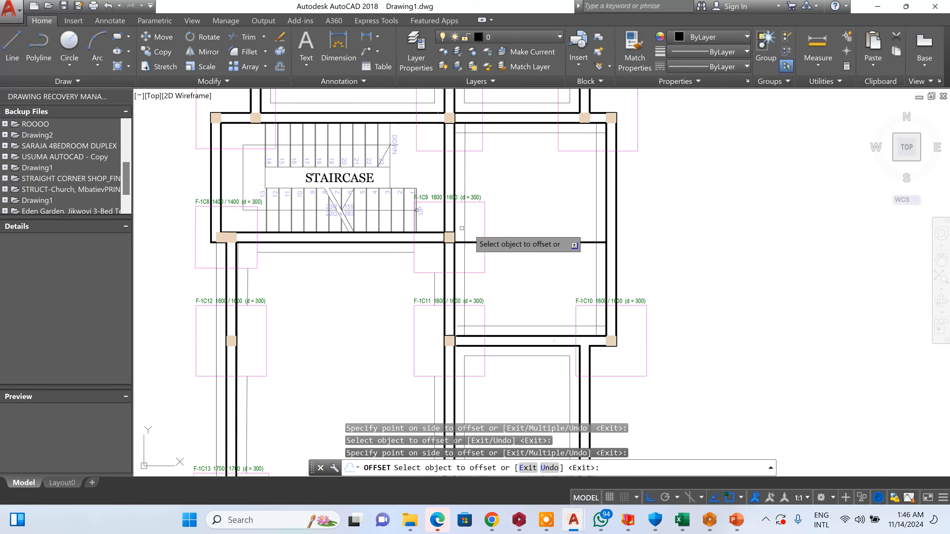
{"action": "left_click", "coordinate": [221, 181]}
{"action": "left_click", "coordinate": [233, 175]}
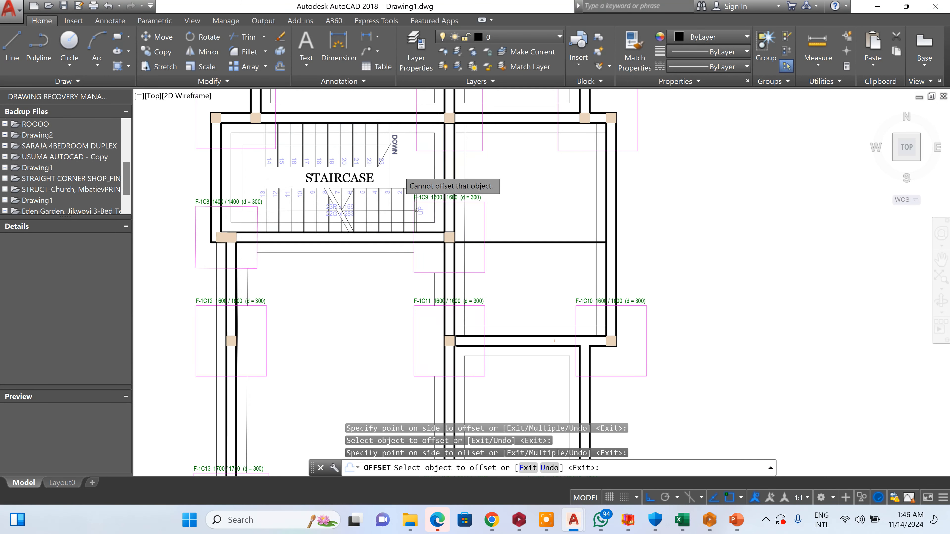
{"action": "scroll", "coordinate": [398, 180], "scroll_direction": "down", "scroll_amount": 6}
{"action": "scroll", "coordinate": [358, 212], "scroll_direction": "up", "scroll_amount": 2}
{"action": "scroll", "coordinate": [404, 199], "scroll_direction": "up", "scroll_amount": 6}
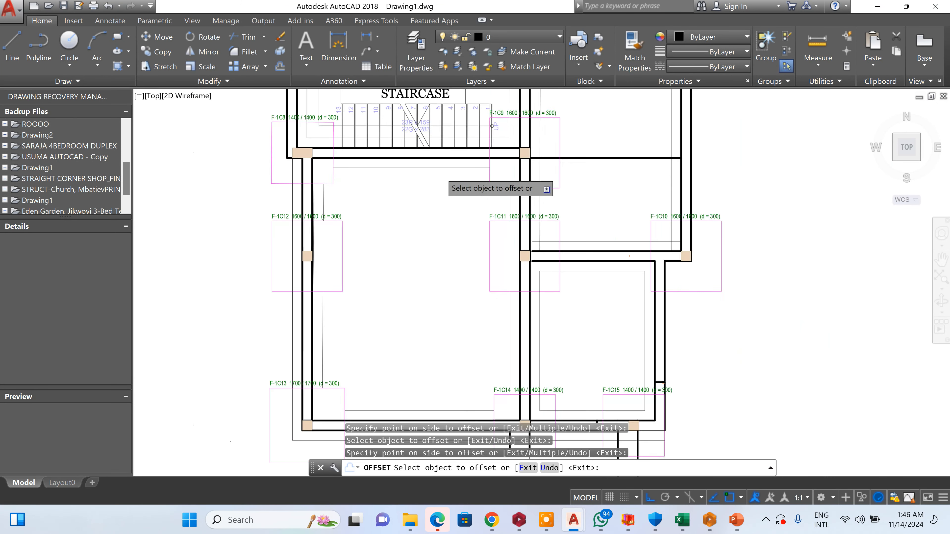
{"action": "key", "text": "Escape"}
- Trim the overhanging wall-footing lines at the room corner near F-1C11 and the parts lying inside footing F-1C10
{"action": "left_click", "coordinate": [245, 37]}
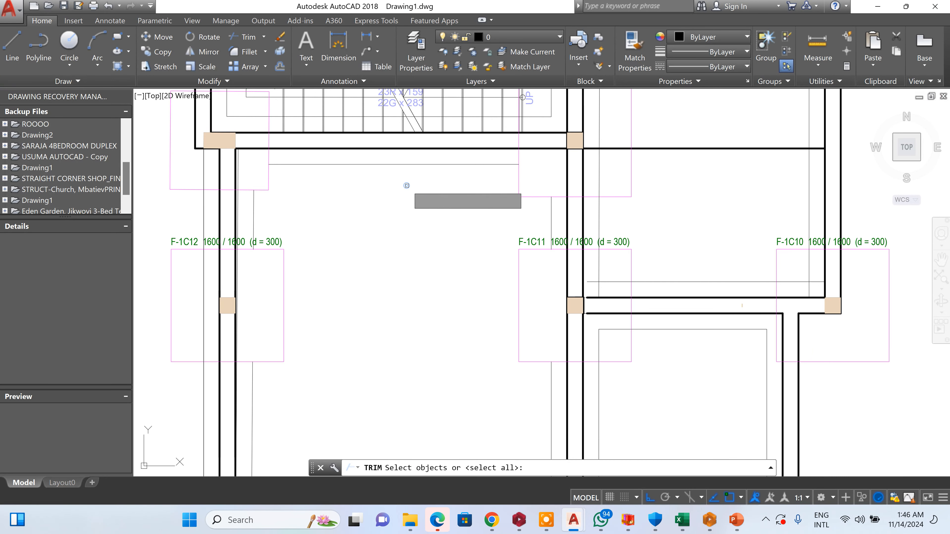
{"action": "key", "text": "Return"}
{"action": "scroll", "coordinate": [585, 300], "scroll_direction": "up", "scroll_amount": 6}
{"action": "left_click", "coordinate": [618, 261]}
{"action": "left_click", "coordinate": [631, 206]}
{"action": "left_click", "coordinate": [611, 279]}
{"action": "scroll", "coordinate": [550, 204], "scroll_direction": "down", "scroll_amount": 6}
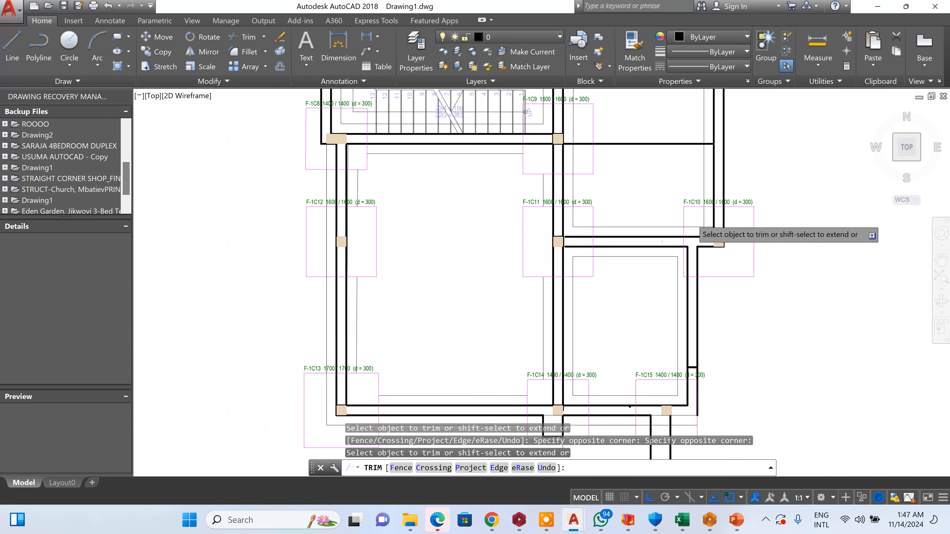
{"action": "scroll", "coordinate": [692, 219], "scroll_direction": "up", "scroll_amount": 6}
{"action": "left_click", "coordinate": [755, 210]}
{"action": "left_click", "coordinate": [704, 273]}
{"action": "scroll", "coordinate": [704, 273], "scroll_direction": "down", "scroll_amount": 5}
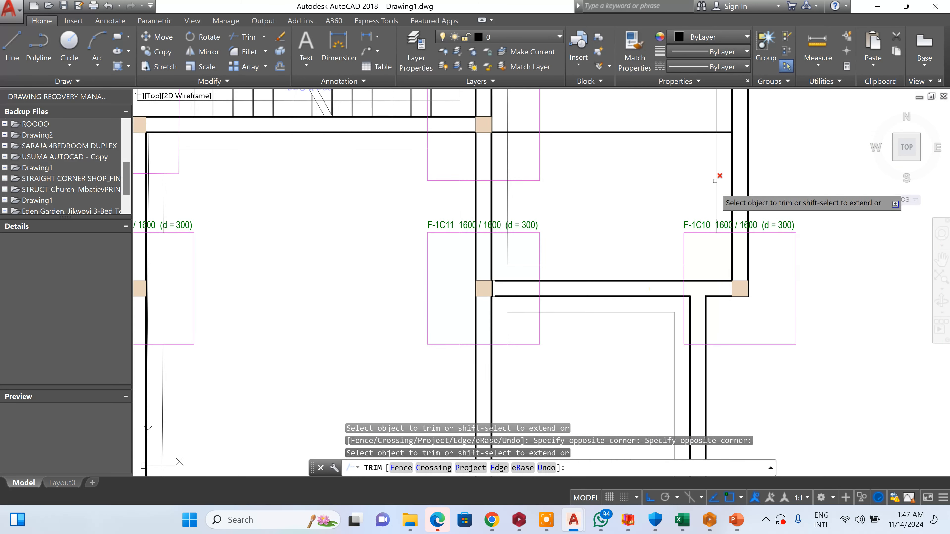
- Trim the wall-footing lines where they cross inside footing F-1C4
{"action": "scroll", "coordinate": [722, 176], "scroll_direction": "down", "scroll_amount": 3}
{"action": "scroll", "coordinate": [698, 132], "scroll_direction": "up", "scroll_amount": 6}
{"action": "scroll", "coordinate": [699, 132], "scroll_direction": "up", "scroll_amount": 2}
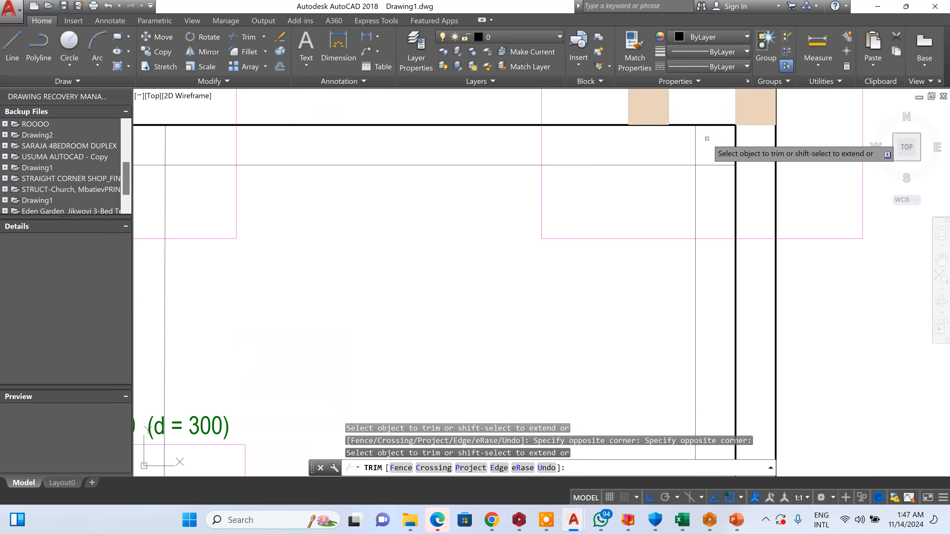
{"action": "left_click", "coordinate": [704, 136]}
{"action": "left_click", "coordinate": [668, 190]}
{"action": "scroll", "coordinate": [666, 278], "scroll_direction": "down", "scroll_amount": 4}
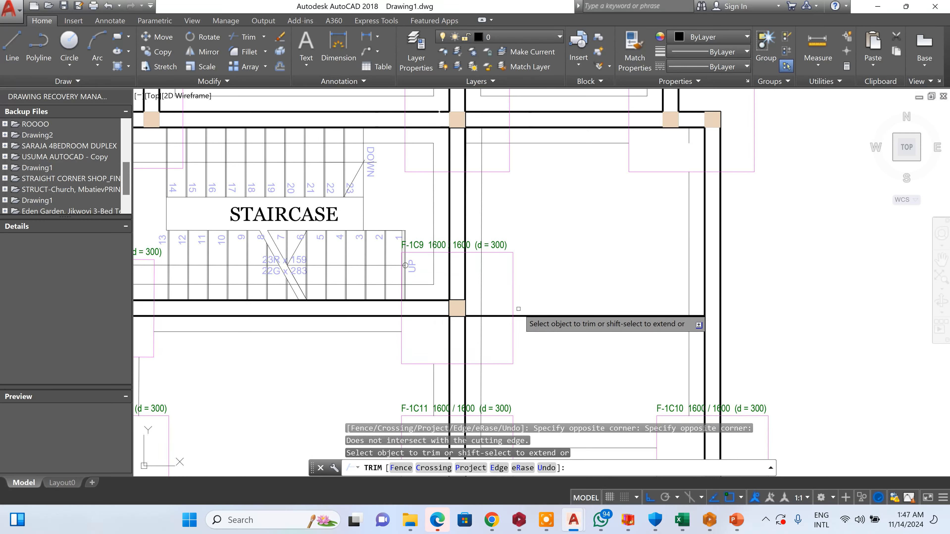
- Trim the dividing wall line beside the F-1C9 column and delete the rest of that line across the room
{"action": "scroll", "coordinate": [466, 317], "scroll_direction": "up", "scroll_amount": 4}
{"action": "left_click", "coordinate": [476, 302]}
{"action": "left_click", "coordinate": [474, 327]}
{"action": "scroll", "coordinate": [474, 326], "scroll_direction": "down", "scroll_amount": 5}
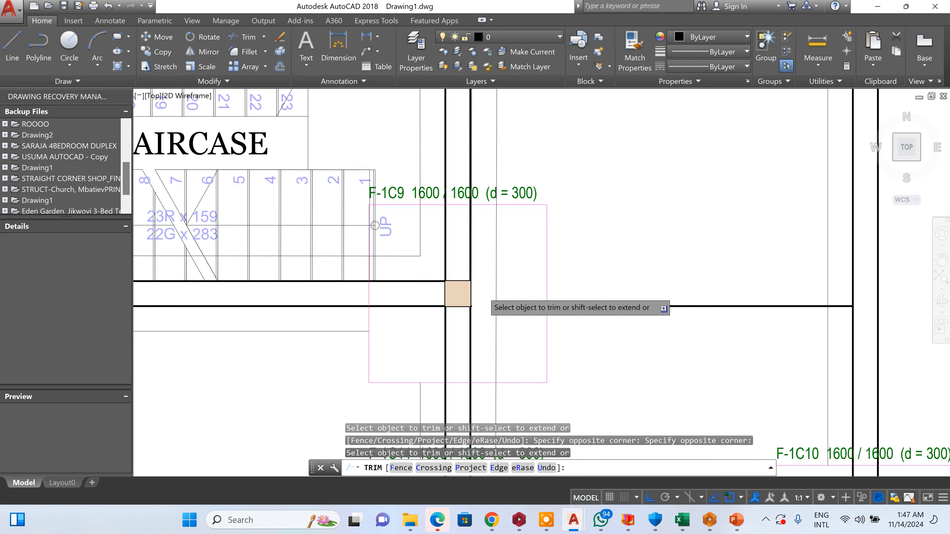
{"action": "key", "text": "Escape"}
{"action": "left_click", "coordinate": [615, 265]}
{"action": "left_click", "coordinate": [577, 324]}
{"action": "key", "text": "Delete"}
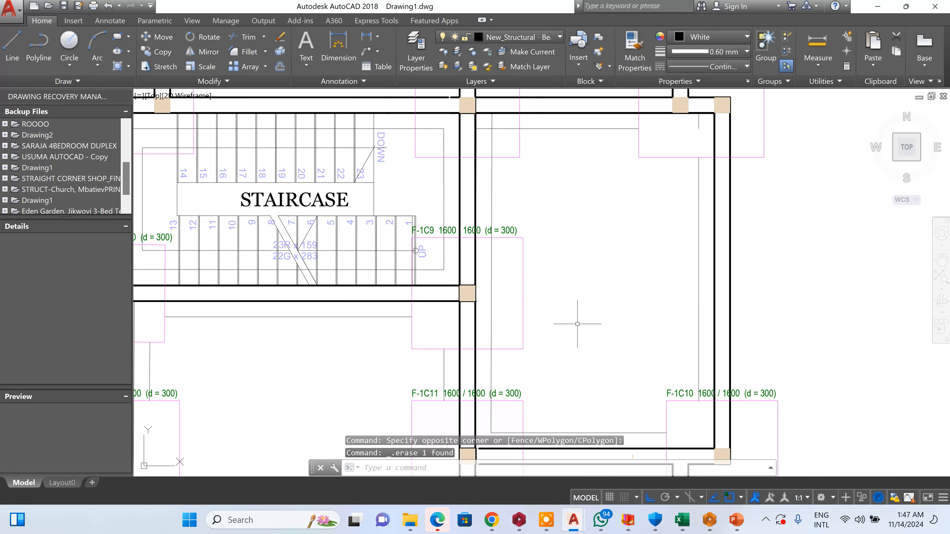
- Start a polyline at the wall's outer corner by F-1C8 and trace the outer walls past F-1C7 to the building's upper-left corner
{"action": "left_click", "coordinate": [109, 127]}
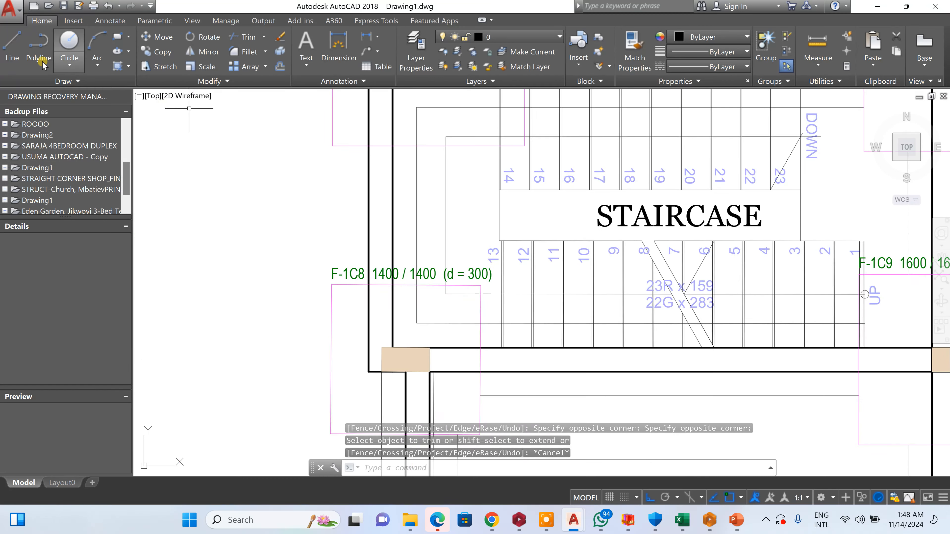
{"action": "left_click", "coordinate": [39, 60]}
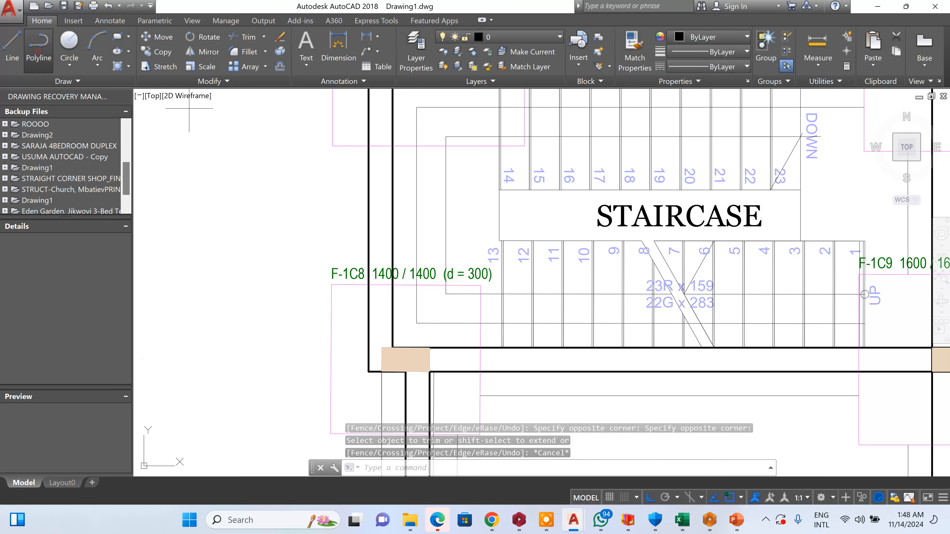
{"action": "left_click", "coordinate": [368, 372]}
{"action": "scroll", "coordinate": [369, 372], "scroll_direction": "down", "scroll_amount": 5}
{"action": "scroll", "coordinate": [371, 236], "scroll_direction": "up", "scroll_amount": 5}
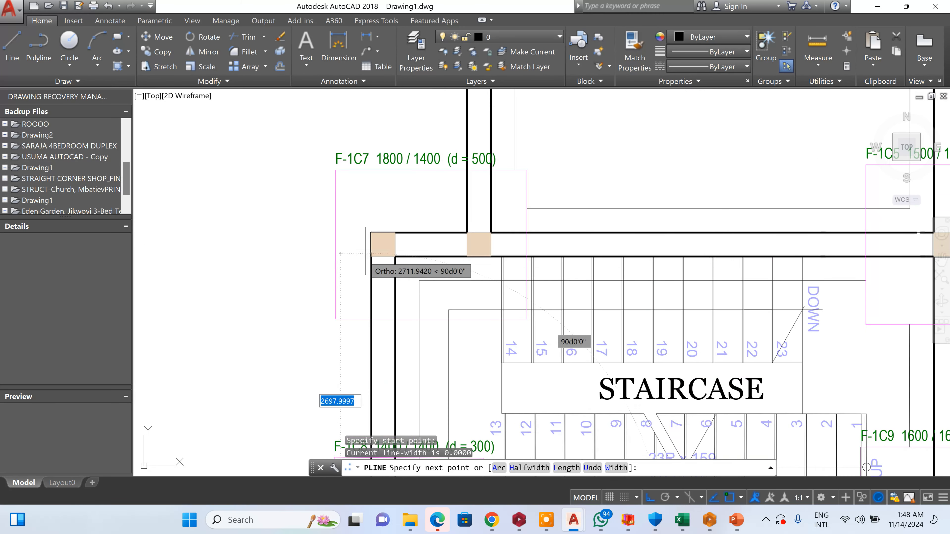
{"action": "left_click", "coordinate": [372, 232]}
{"action": "left_click", "coordinate": [467, 232]}
{"action": "scroll", "coordinate": [467, 232], "scroll_direction": "down", "scroll_amount": 4}
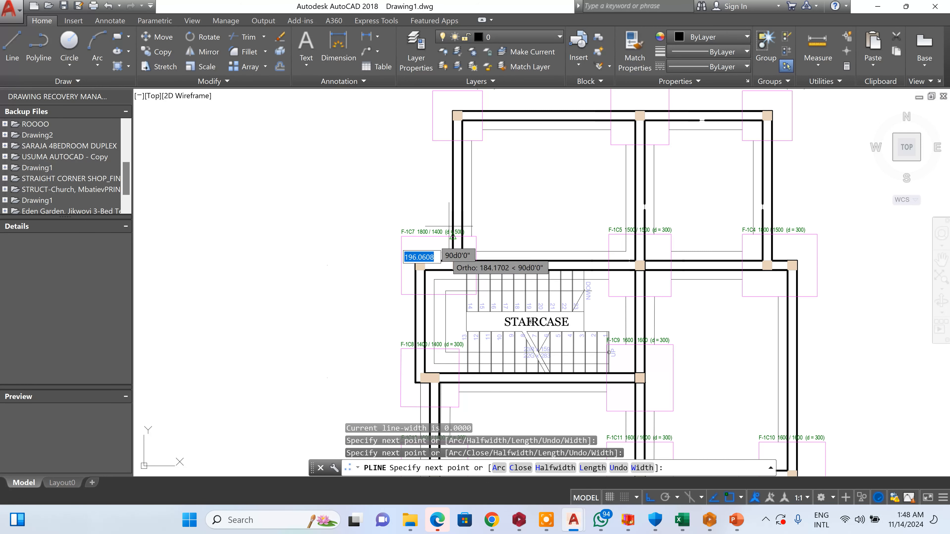
{"action": "left_click", "coordinate": [454, 111]}
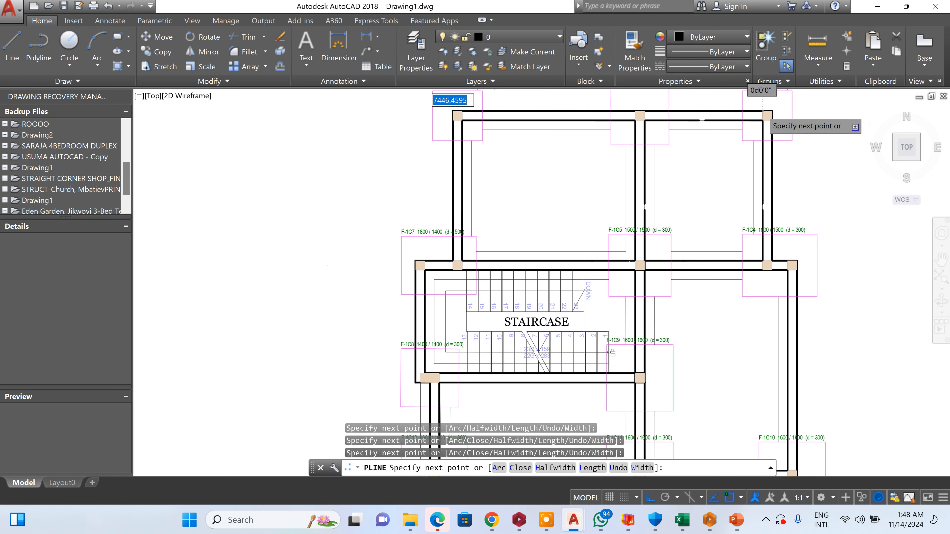
- Continue the polyline along the upper wall and down the right outer walls past F-1C4 and F-1C10, ending at the corner by F-1C15
{"action": "scroll", "coordinate": [765, 112], "scroll_direction": "up", "scroll_amount": 2}
{"action": "left_click", "coordinate": [767, 116]}
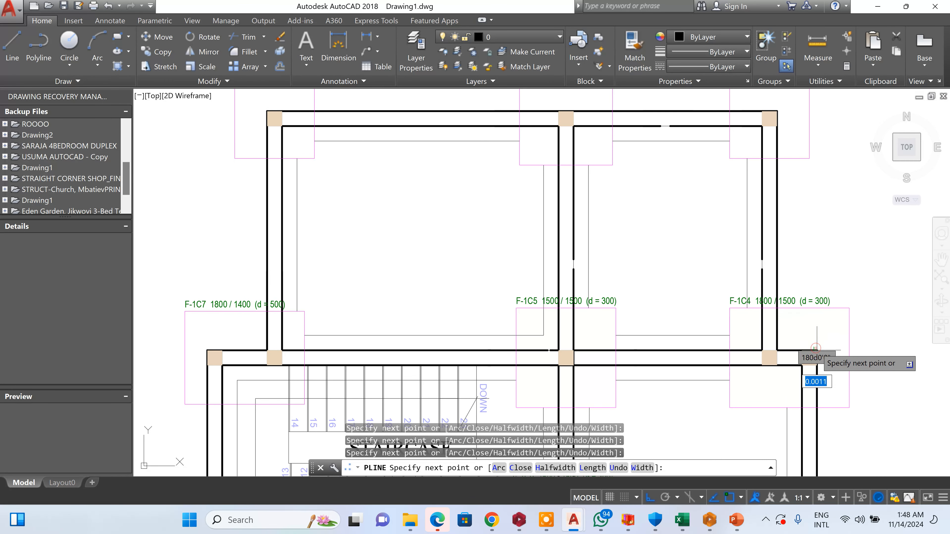
{"action": "scroll", "coordinate": [817, 348], "scroll_direction": "down", "scroll_amount": 5}
{"action": "scroll", "coordinate": [753, 254], "scroll_direction": "up", "scroll_amount": 5}
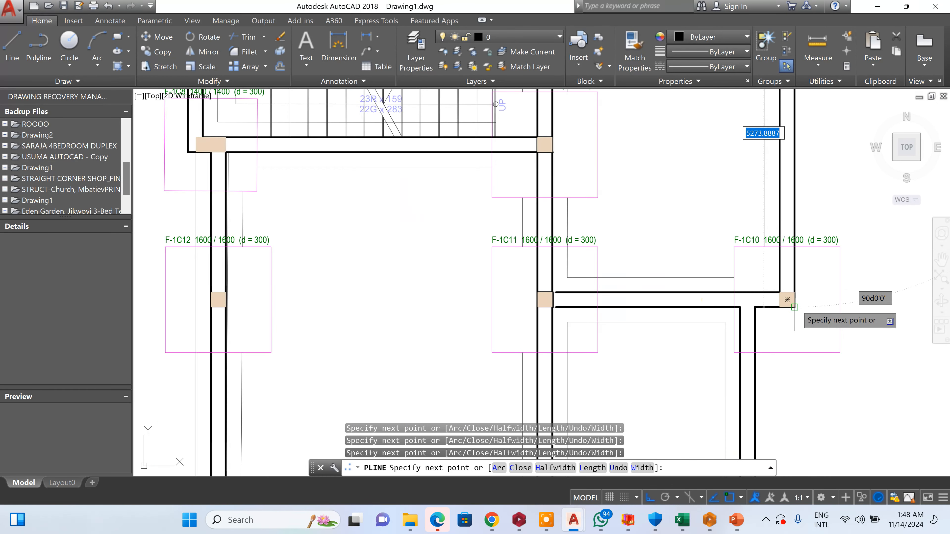
{"action": "scroll", "coordinate": [745, 253], "scroll_direction": "down", "scroll_amount": 4}
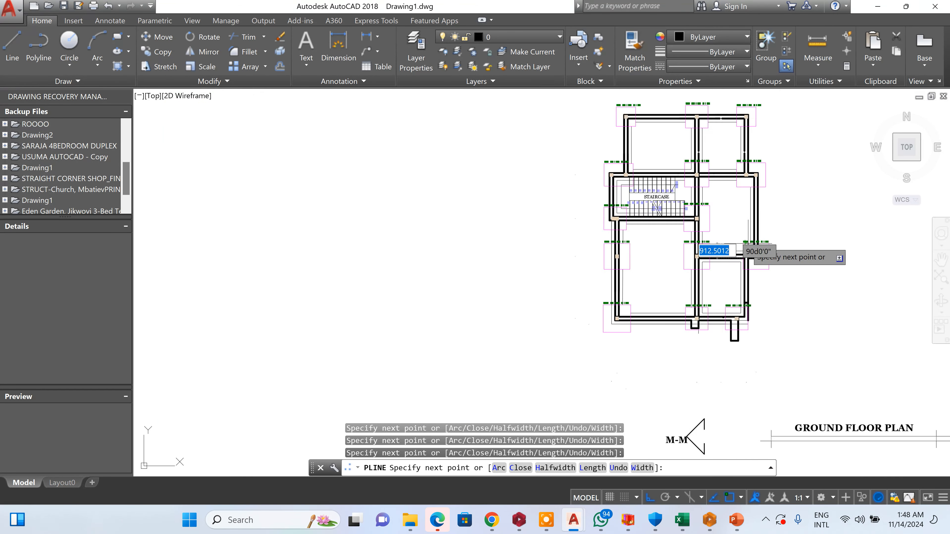
{"action": "scroll", "coordinate": [750, 299], "scroll_direction": "up", "scroll_amount": 2}
{"action": "scroll", "coordinate": [748, 326], "scroll_direction": "up", "scroll_amount": 2}
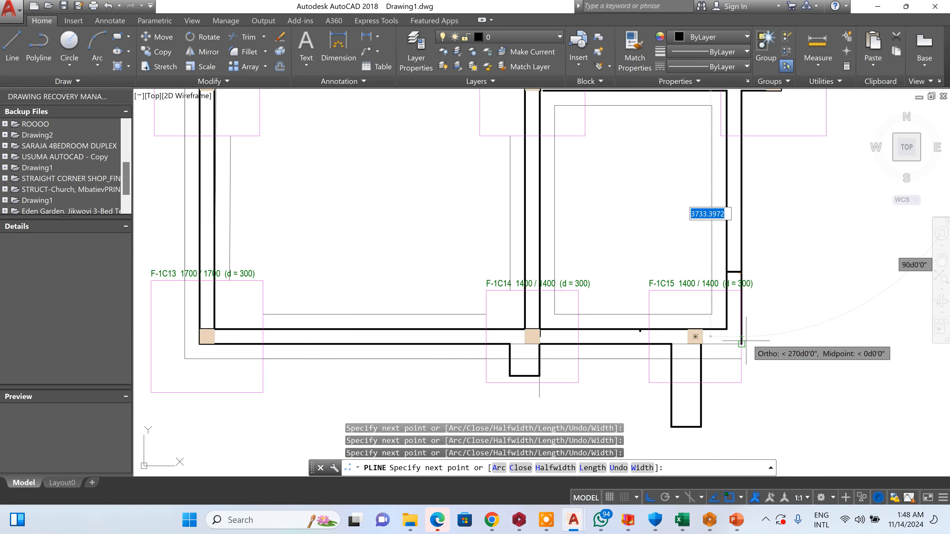
{"action": "right_click", "coordinate": [745, 345]}
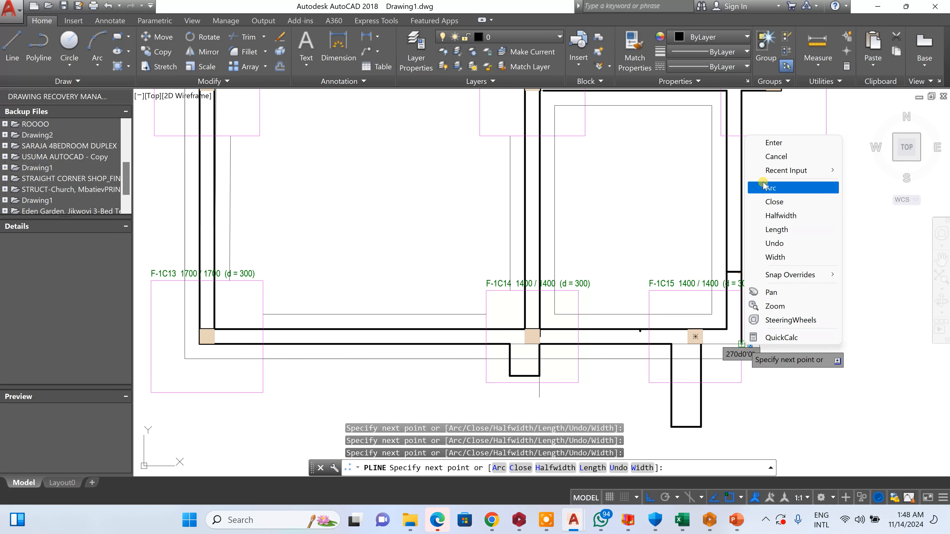
{"action": "left_click", "coordinate": [780, 143]}
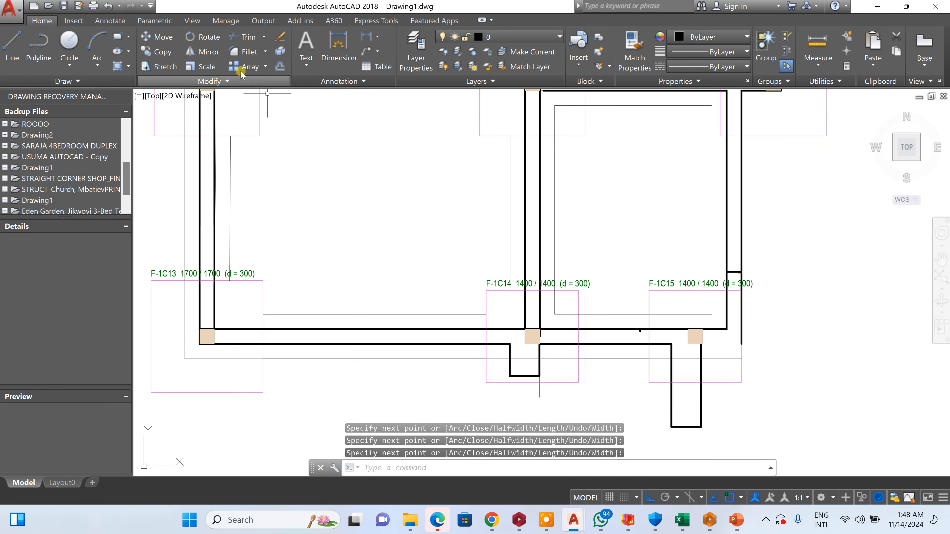
- Offset the traced outer wall outline outward by 225 and finish offsetting
{"action": "left_click", "coordinate": [280, 67]}
{"action": "key", "text": "Return"}
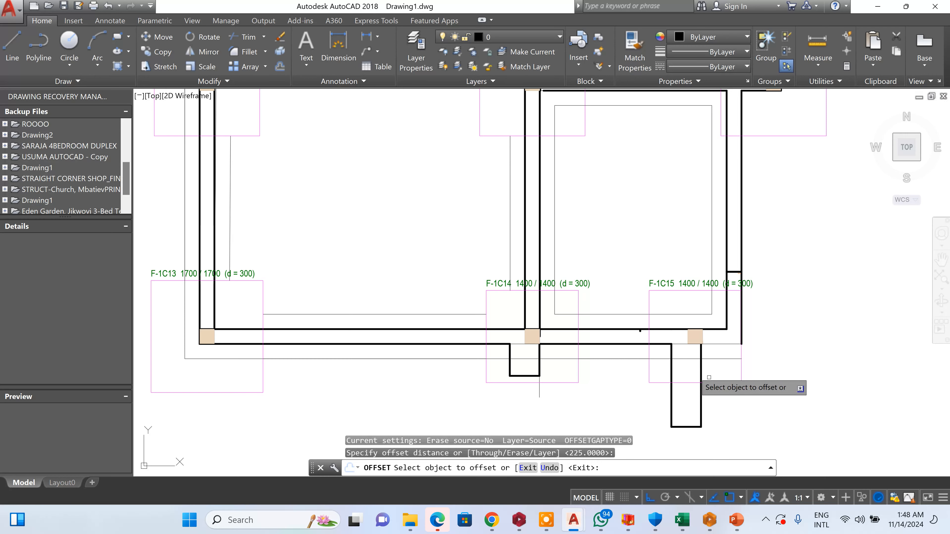
{"action": "scroll", "coordinate": [709, 377], "scroll_direction": "up", "scroll_amount": 8}
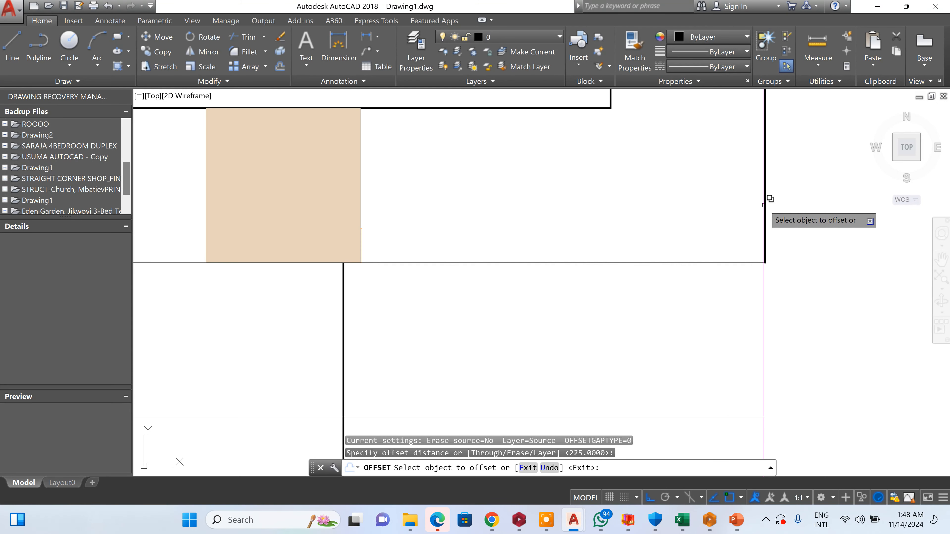
{"action": "scroll", "coordinate": [772, 196], "scroll_direction": "up", "scroll_amount": 5}
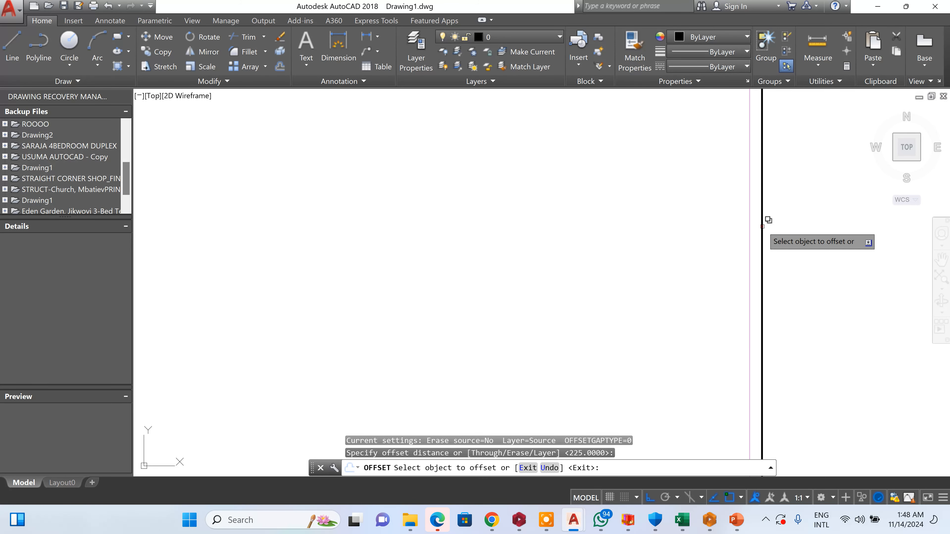
{"action": "left_click", "coordinate": [763, 226]}
{"action": "left_click", "coordinate": [805, 259]}
{"action": "left_click", "coordinate": [595, 354]}
{"action": "scroll", "coordinate": [589, 359], "scroll_direction": "down", "scroll_amount": 10}
{"action": "scroll", "coordinate": [589, 359], "scroll_direction": "down", "scroll_amount": 6}
{"action": "scroll", "coordinate": [540, 301], "scroll_direction": "up", "scroll_amount": 4}
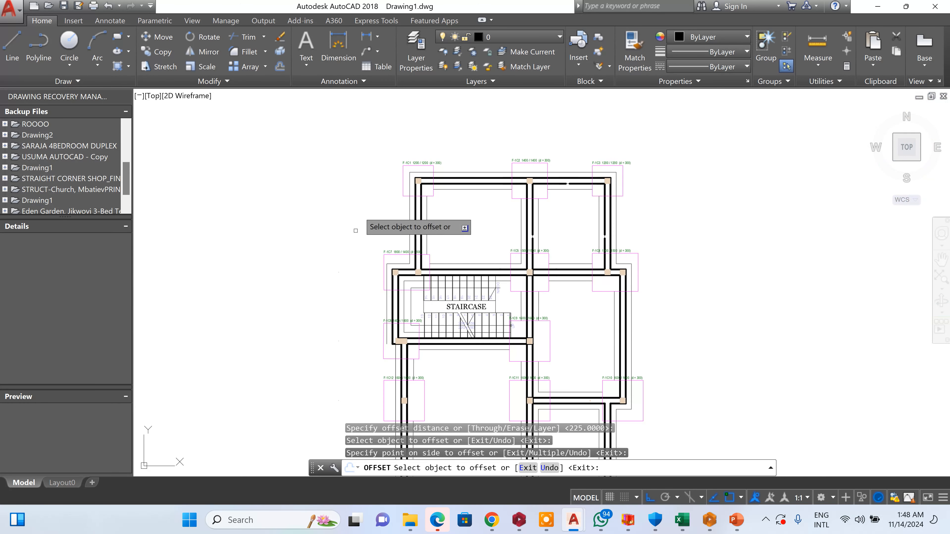
{"action": "scroll", "coordinate": [393, 283], "scroll_direction": "up", "scroll_amount": 4}
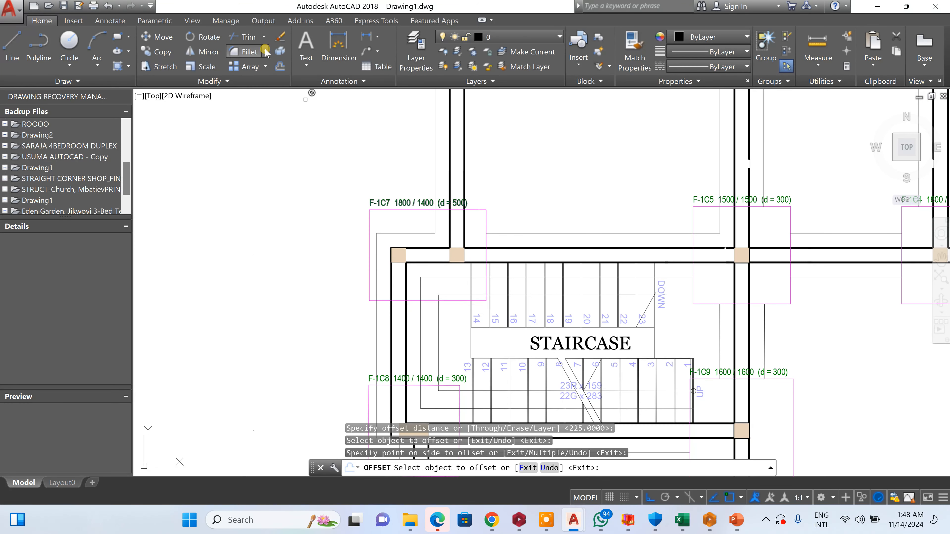
{"action": "key", "text": "Escape"}
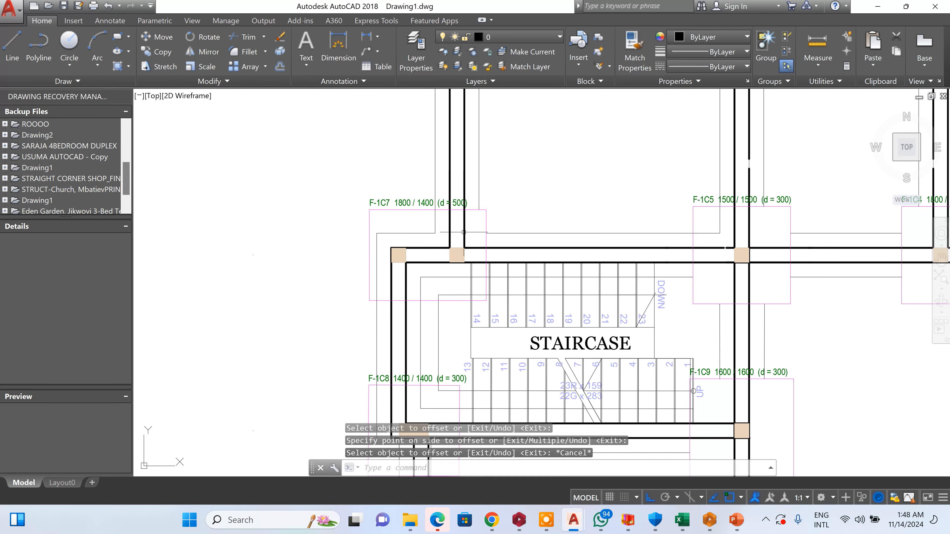
- Start another offset at the vertical wall above footing F-1C7
{"action": "scroll", "coordinate": [439, 206], "scroll_direction": "up", "scroll_amount": 8}
{"action": "scroll", "coordinate": [486, 183], "scroll_direction": "down", "scroll_amount": 3}
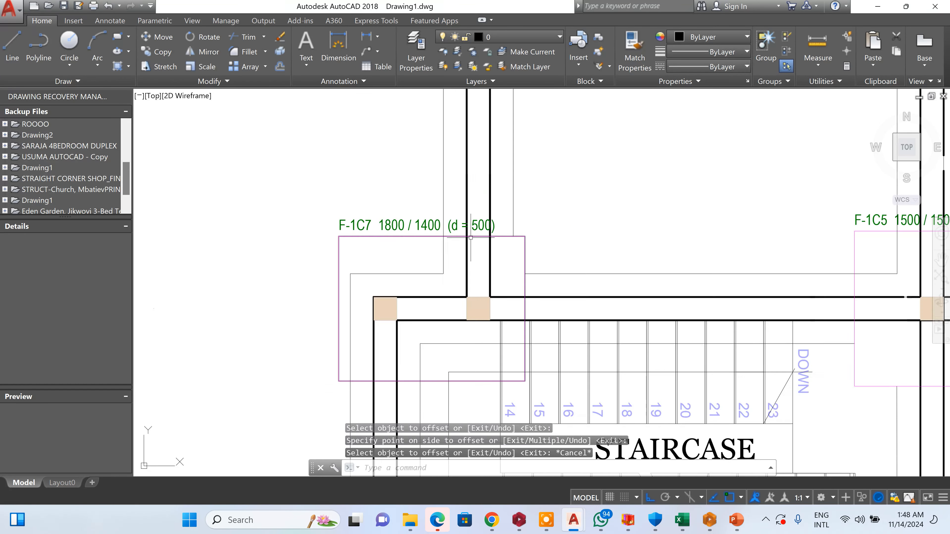
{"action": "scroll", "coordinate": [435, 187], "scroll_direction": "up", "scroll_amount": 2}
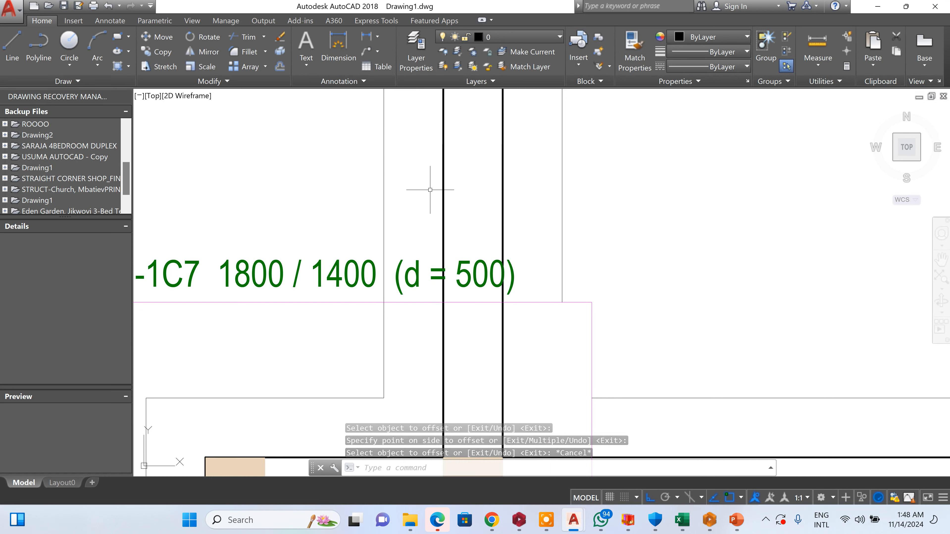
{"action": "left_click", "coordinate": [280, 67]}
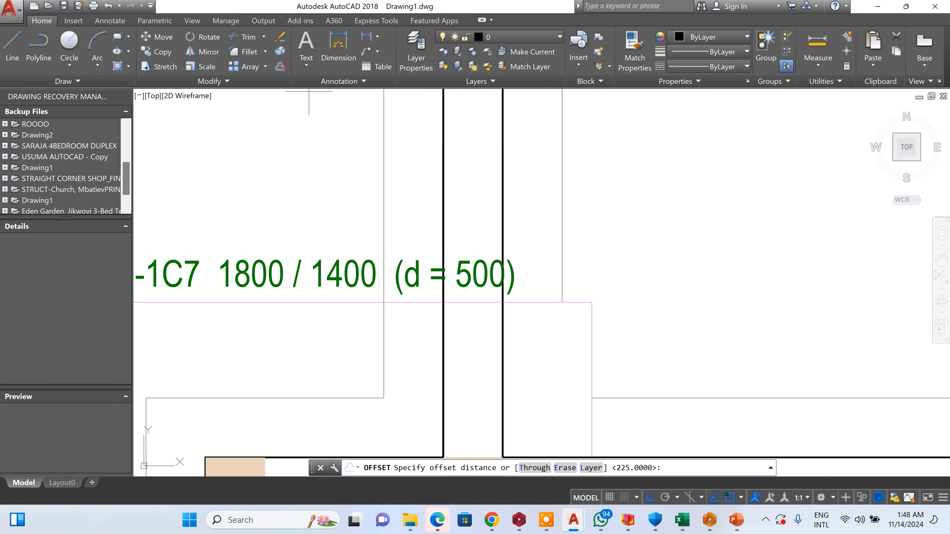
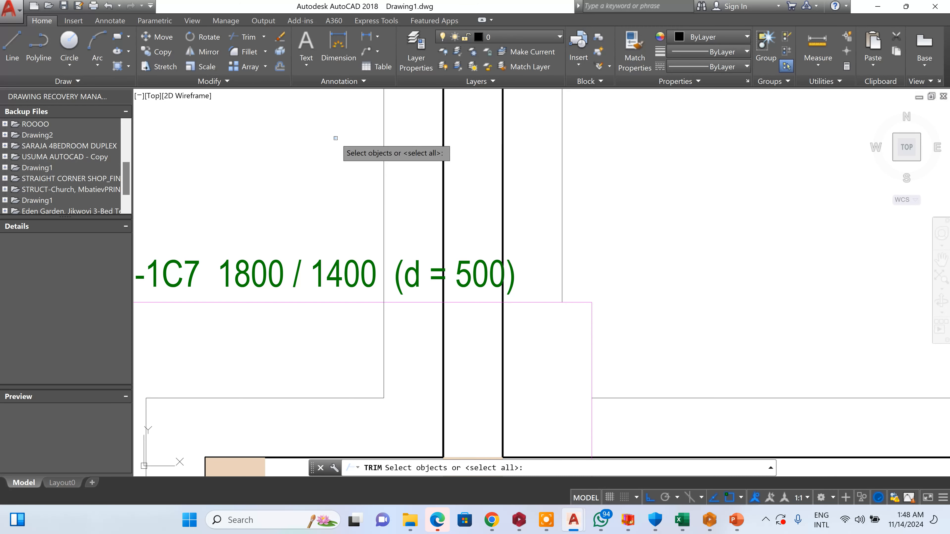
- Trim the offset wall-footing lines crossing the F-1C7 footing, using all objects as cutting edges
{"action": "key", "text": "space"}
{"action": "middle_click_drag", "start_coordinate": [409, 419], "coordinate": [424, 275]}
{"action": "left_click", "coordinate": [427, 204]}
{"action": "scroll", "coordinate": [269, 262], "scroll_direction": "down", "scroll_amount": 2}
{"action": "left_click", "coordinate": [199, 272]}
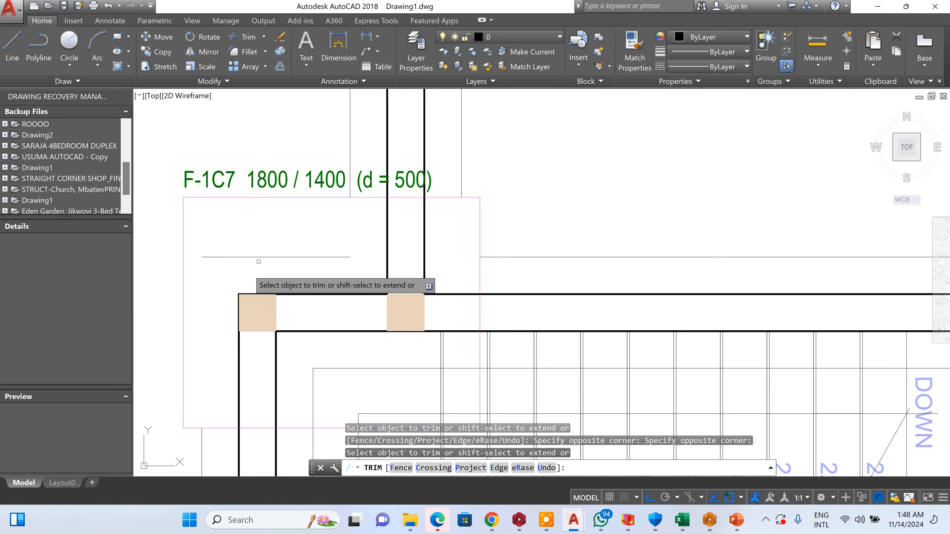
- Trim away the offset wall-footing lines that run inside the F-1C8 footing outline
{"action": "scroll", "coordinate": [296, 271], "scroll_direction": "down", "scroll_amount": 5}
{"action": "scroll", "coordinate": [293, 269], "scroll_direction": "up", "scroll_amount": 6}
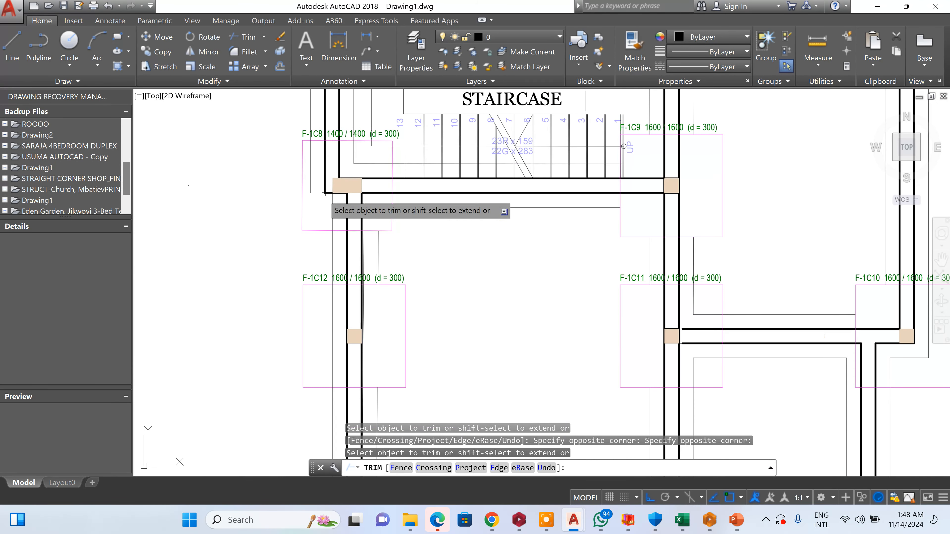
{"action": "left_click", "coordinate": [314, 135]}
{"action": "left_click", "coordinate": [294, 170]}
{"action": "left_click", "coordinate": [347, 213]}
{"action": "left_click", "coordinate": [320, 232]}
{"action": "scroll", "coordinate": [375, 170], "scroll_direction": "down", "scroll_amount": 4}
- Trim the offset wall-footing lines inside the F-1C12 and F-1C13 footing outlines
{"action": "scroll", "coordinate": [359, 303], "scroll_direction": "up", "scroll_amount": 4}
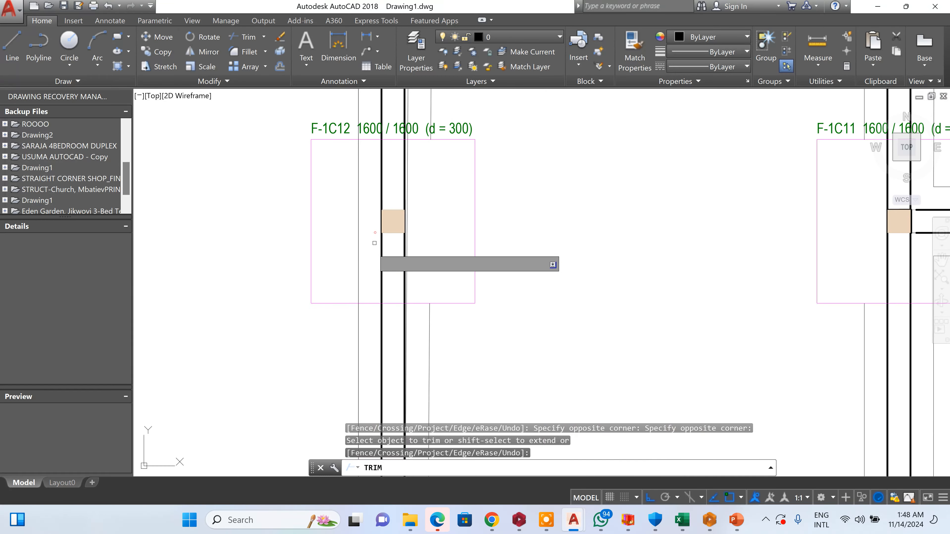
{"action": "scroll", "coordinate": [385, 169], "scroll_direction": "down", "scroll_amount": 4}
{"action": "scroll", "coordinate": [380, 313], "scroll_direction": "up", "scroll_amount": 4}
{"action": "left_click", "coordinate": [401, 306]}
{"action": "left_click", "coordinate": [359, 349]}
{"action": "left_click", "coordinate": [418, 389]}
{"action": "left_click", "coordinate": [402, 404]}
- Trim the offset wall-footing lines crossing the F-1C14 footing along the plan's lower wall
{"action": "scroll", "coordinate": [365, 284], "scroll_direction": "down", "scroll_amount": 4}
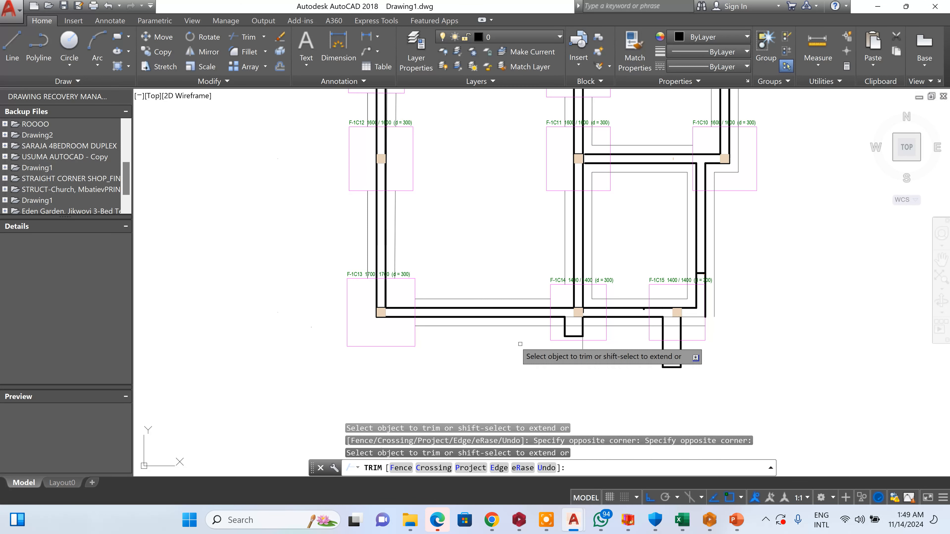
{"action": "scroll", "coordinate": [580, 332], "scroll_direction": "up", "scroll_amount": 6}
{"action": "left_click", "coordinate": [512, 304]}
{"action": "left_click", "coordinate": [502, 327]}
{"action": "left_click", "coordinate": [557, 306]}
{"action": "left_click", "coordinate": [549, 337]}
{"action": "left_click", "coordinate": [650, 301]}
{"action": "left_click", "coordinate": [642, 342]}
- Trim the lower offset wall-footing line on both sides of the wall stub inside the F-1C15 footing
{"action": "scroll", "coordinate": [642, 342], "scroll_direction": "down", "scroll_amount": 3}
{"action": "scroll", "coordinate": [639, 326], "scroll_direction": "up", "scroll_amount": 7}
{"action": "left_click", "coordinate": [580, 350]}
{"action": "left_click", "coordinate": [677, 300]}
{"action": "left_click", "coordinate": [666, 347]}
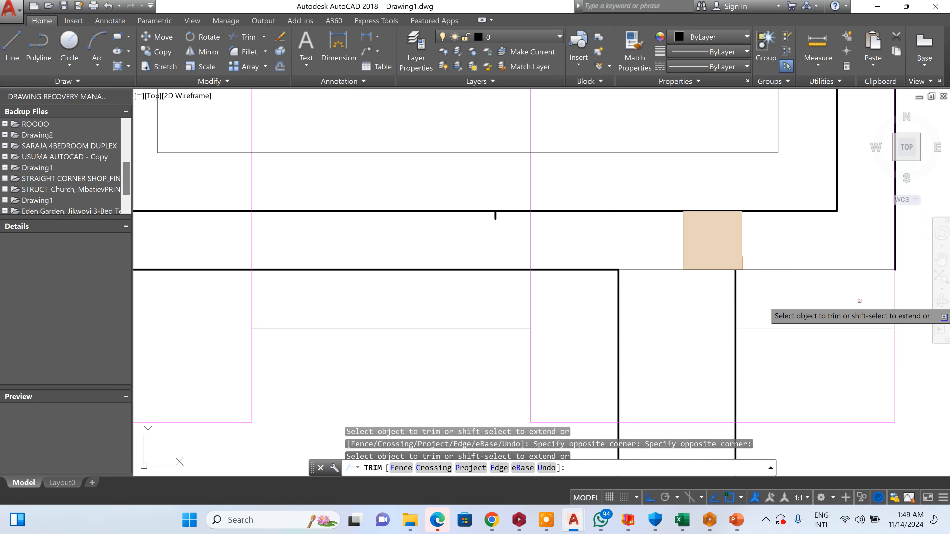
{"action": "left_click", "coordinate": [860, 301]}
{"action": "left_click", "coordinate": [809, 349]}
- Trim the outer offset wall-footing lines that pass through the F-1C10 footing outline
{"action": "scroll", "coordinate": [382, 304], "scroll_direction": "down", "scroll_amount": 3}
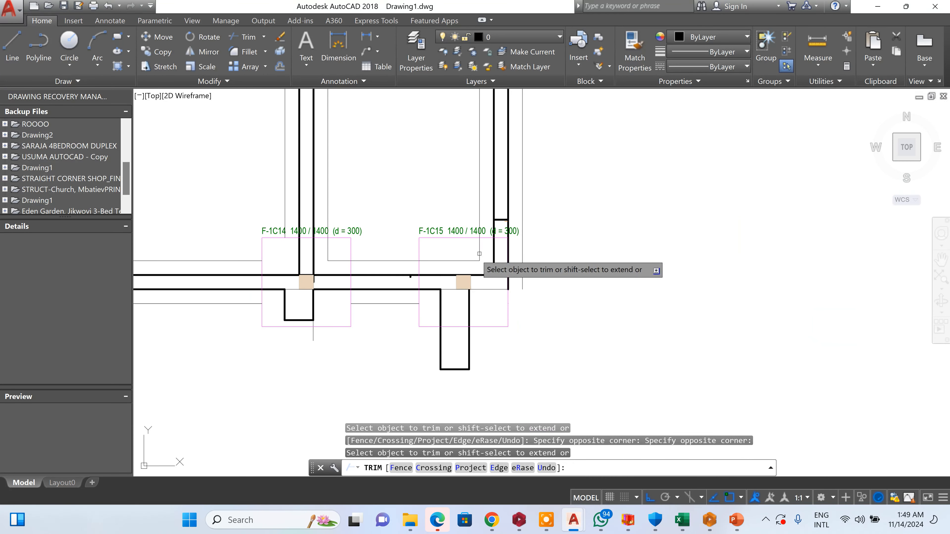
{"action": "scroll", "coordinate": [524, 268], "scroll_direction": "up", "scroll_amount": 3}
{"action": "scroll", "coordinate": [523, 300], "scroll_direction": "down", "scroll_amount": 3}
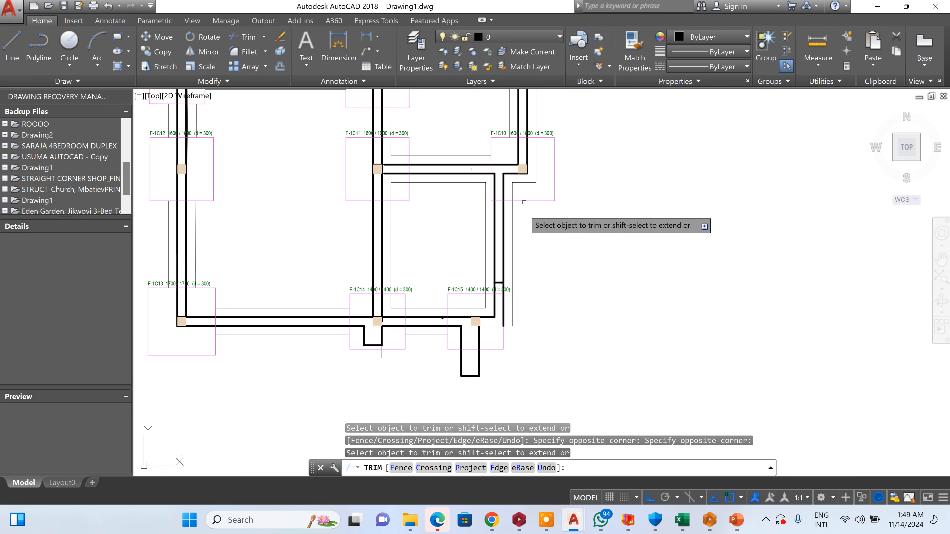
{"action": "scroll", "coordinate": [522, 179], "scroll_direction": "up", "scroll_amount": 3}
{"action": "left_click", "coordinate": [519, 176]}
{"action": "left_click", "coordinate": [486, 206]}
{"action": "scroll", "coordinate": [674, 210], "scroll_direction": "down", "scroll_amount": 3}
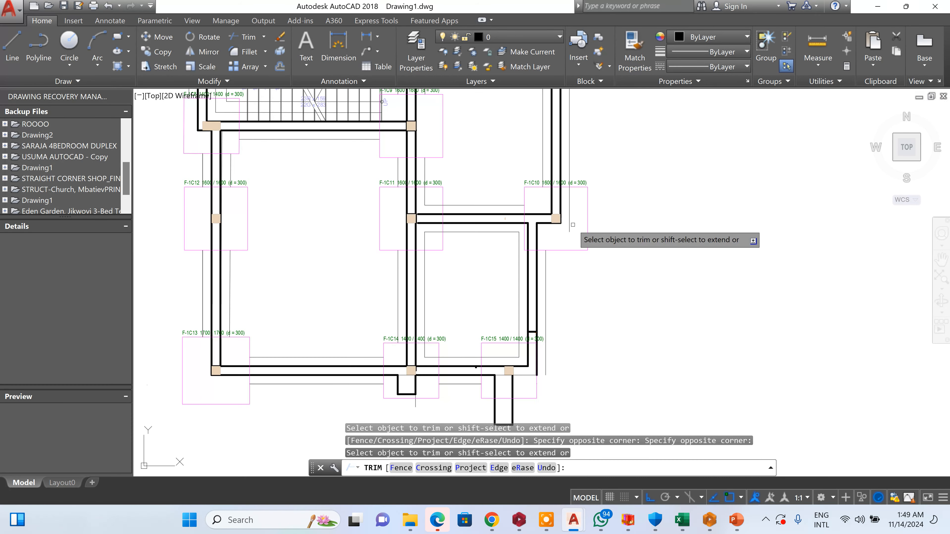
{"action": "scroll", "coordinate": [572, 199], "scroll_direction": "up", "scroll_amount": 3}
{"action": "left_click", "coordinate": [568, 202]}
{"action": "left_click", "coordinate": [531, 350]}
{"action": "scroll", "coordinate": [546, 314], "scroll_direction": "down", "scroll_amount": 4}
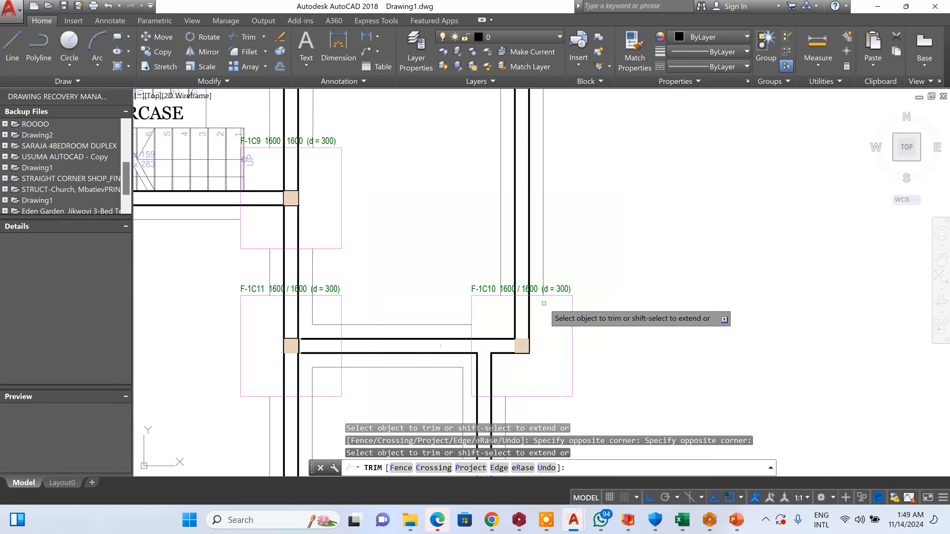
- Trim the outer offset wall-footing lines inside the F-1C4 footing outline
{"action": "scroll", "coordinate": [548, 161], "scroll_direction": "up", "scroll_amount": 5}
{"action": "left_click", "coordinate": [544, 119]}
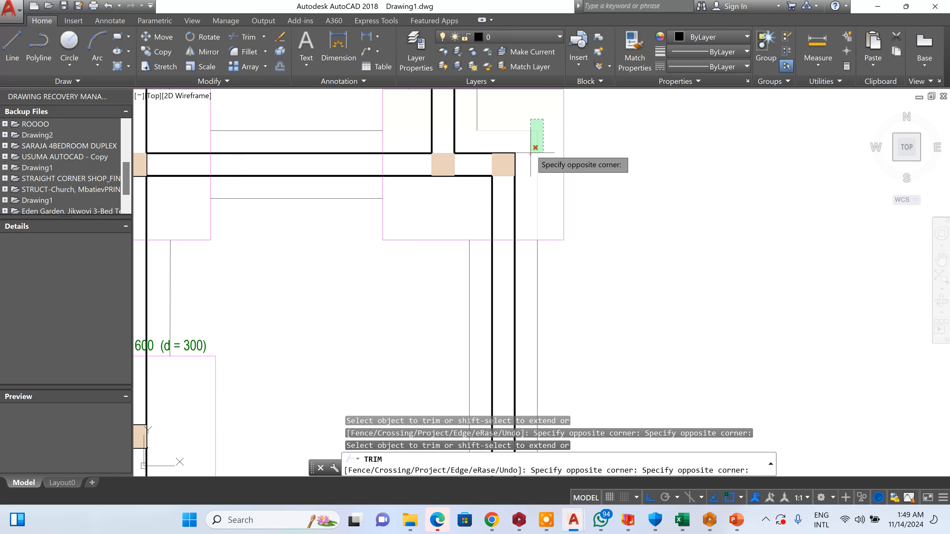
{"action": "left_click", "coordinate": [531, 153]}
{"action": "scroll", "coordinate": [548, 287], "scroll_direction": "down", "scroll_amount": 3}
{"action": "scroll", "coordinate": [526, 202], "scroll_direction": "up", "scroll_amount": 5}
{"action": "left_click", "coordinate": [511, 257]}
{"action": "left_click", "coordinate": [499, 289]}
- Trim the outer offset wall-footing line at the corner inside the F-1C3 footing
{"action": "scroll", "coordinate": [561, 318], "scroll_direction": "down", "scroll_amount": 5}
{"action": "scroll", "coordinate": [556, 178], "scroll_direction": "up", "scroll_amount": 5}
{"action": "left_click", "coordinate": [557, 168]}
{"action": "left_click", "coordinate": [537, 251]}
{"action": "scroll", "coordinate": [651, 287], "scroll_direction": "down", "scroll_amount": 2}
{"action": "scroll", "coordinate": [672, 279], "scroll_direction": "down", "scroll_amount": 2}
- Trim the upper offset wall-footing line where it crosses the F-1C2 footing
{"action": "scroll", "coordinate": [426, 246], "scroll_direction": "up", "scroll_amount": 4}
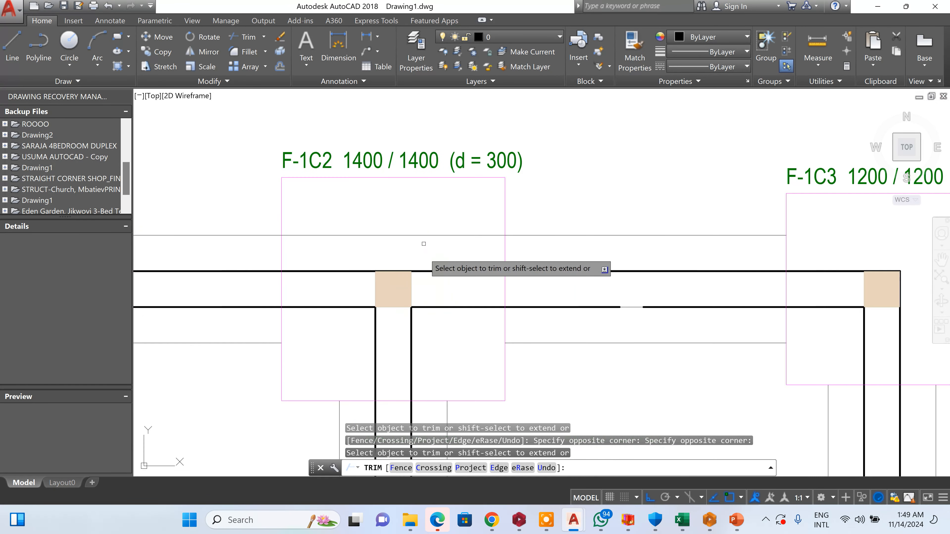
{"action": "left_click", "coordinate": [441, 222]}
{"action": "left_click", "coordinate": [414, 234]}
{"action": "scroll", "coordinate": [573, 230], "scroll_direction": "down", "scroll_amount": 4}
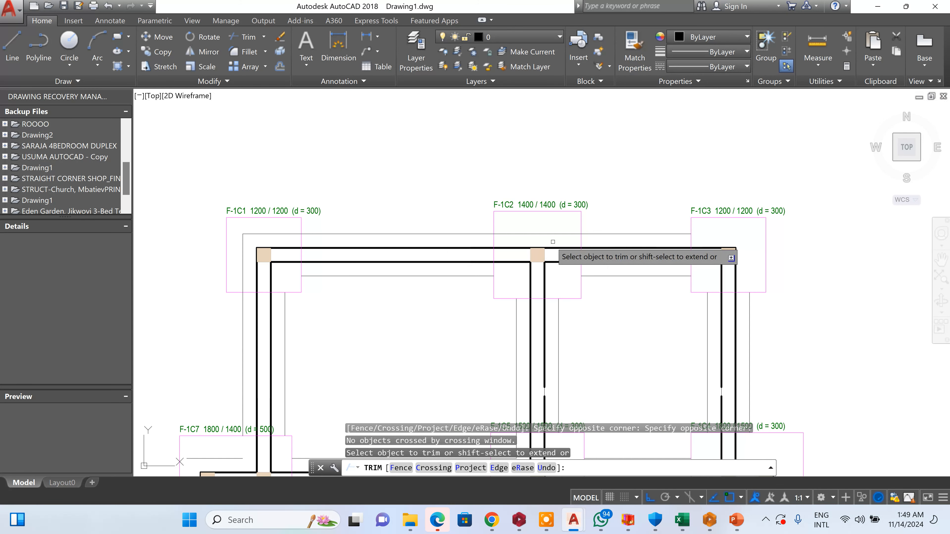
{"action": "left_click", "coordinate": [540, 232]}
{"action": "left_click", "coordinate": [516, 250]}
- Trim the outer offset wall-footing line at the corner inside the F-1C1 footing
{"action": "scroll", "coordinate": [287, 240], "scroll_direction": "up", "scroll_amount": 4}
{"action": "left_click", "coordinate": [277, 232]}
{"action": "scroll", "coordinate": [522, 160], "scroll_direction": "down", "scroll_amount": 5}
{"action": "scroll", "coordinate": [501, 219], "scroll_direction": "up", "scroll_amount": 4}
{"action": "left_click", "coordinate": [613, 167]}
{"action": "scroll", "coordinate": [636, 155], "scroll_direction": "down", "scroll_amount": 8}
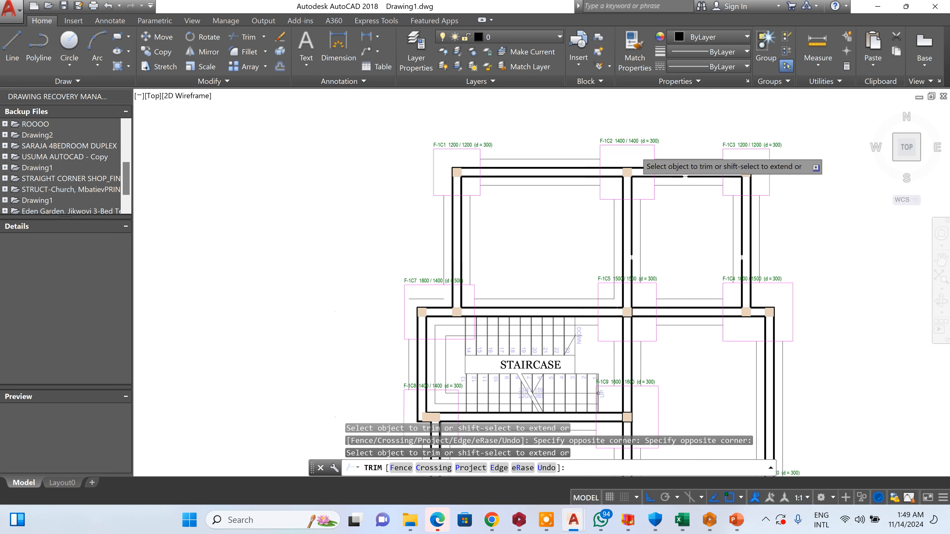
- Finish trimming and erase the leftover horizontal offset line inside the F-1C7 footing
{"action": "scroll", "coordinate": [560, 214], "scroll_direction": "up", "scroll_amount": 6}
{"action": "scroll", "coordinate": [398, 261], "scroll_direction": "up", "scroll_amount": 2}
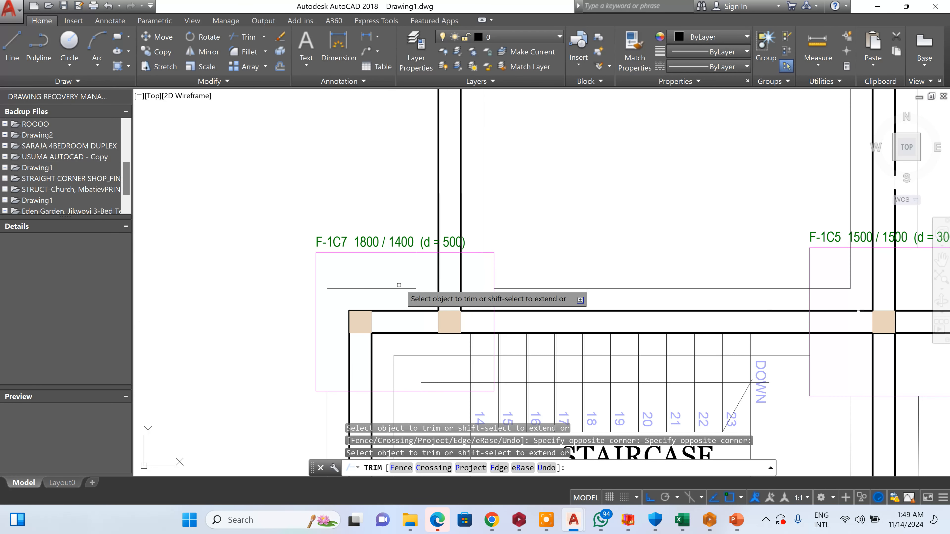
{"action": "key", "text": "Escape"}
{"action": "left_click", "coordinate": [395, 283]}
{"action": "left_click", "coordinate": [376, 305]}
{"action": "key", "text": "Delete"}
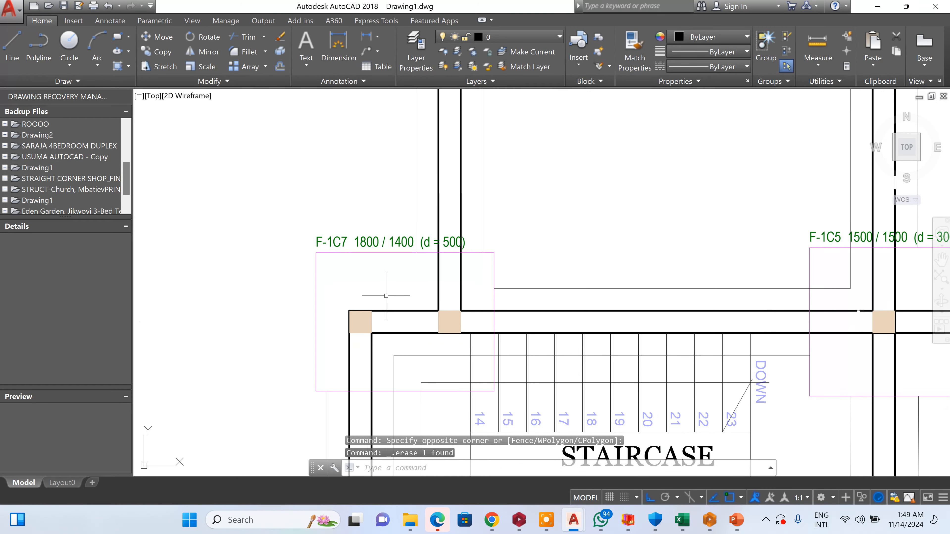
{"action": "scroll", "coordinate": [393, 284], "scroll_direction": "down", "scroll_amount": 2}
{"action": "scroll", "coordinate": [374, 262], "scroll_direction": "up", "scroll_amount": 5}
{"action": "scroll", "coordinate": [373, 282], "scroll_direction": "up", "scroll_amount": 4}
{"action": "left_click", "coordinate": [435, 270]}
{"action": "left_click", "coordinate": [322, 307]}
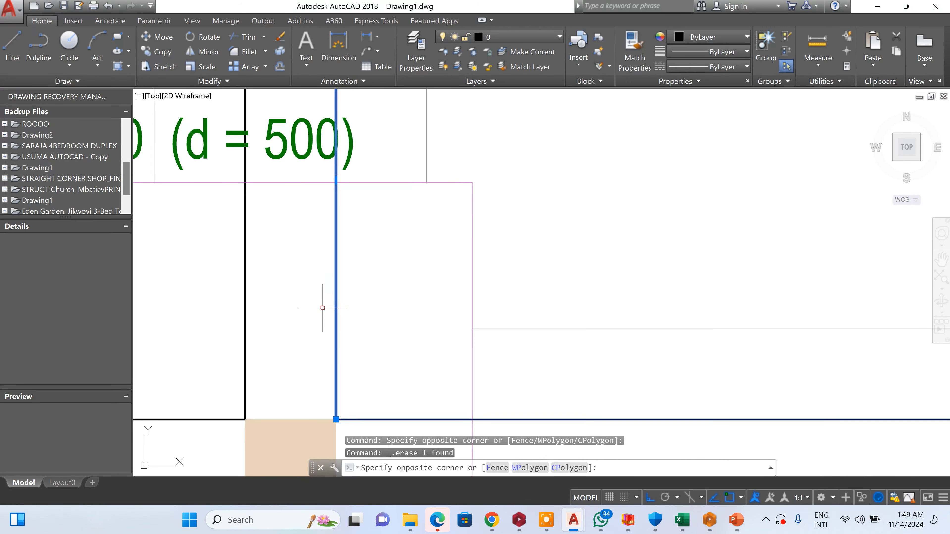
{"action": "right_click", "coordinate": [323, 309]}
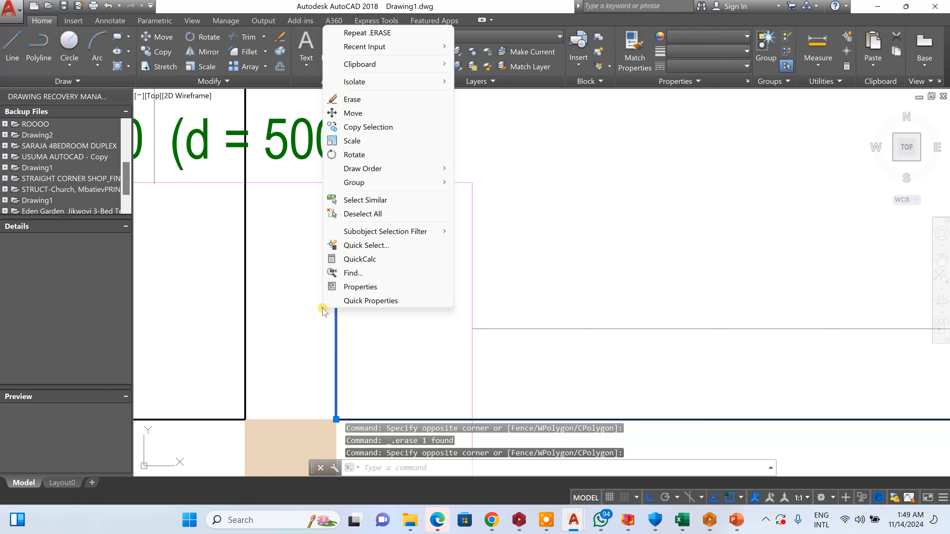
{"action": "left_click", "coordinate": [379, 205]}
{"action": "scroll", "coordinate": [393, 225], "scroll_direction": "down", "scroll_amount": 6}
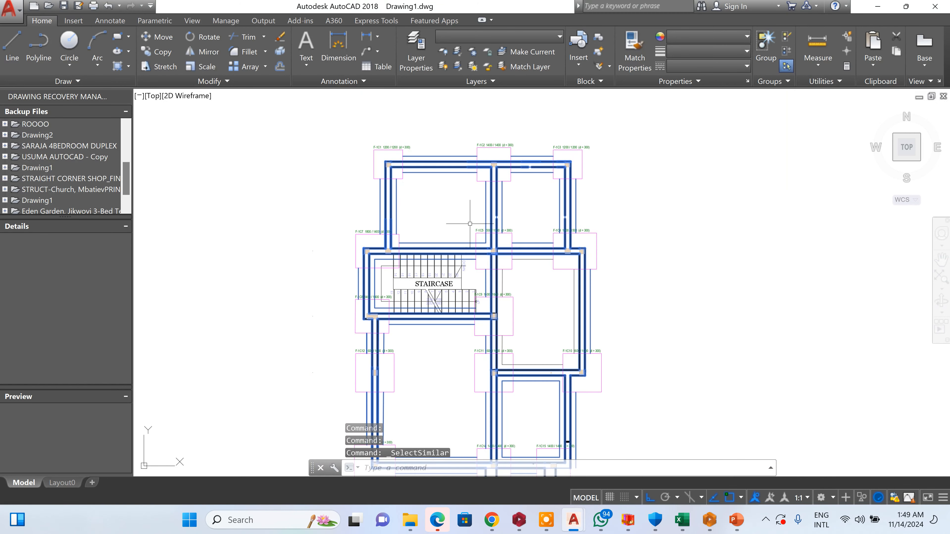
{"action": "scroll", "coordinate": [490, 218], "scroll_direction": "up", "scroll_amount": 2}
{"action": "scroll", "coordinate": [481, 218], "scroll_direction": "up", "scroll_amount": 8}
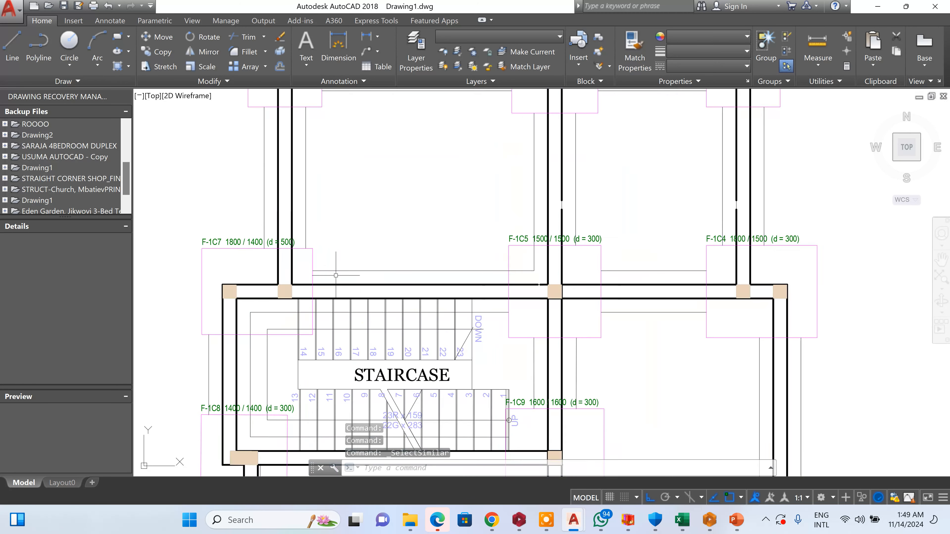
{"action": "key", "text": "Escape"}
- Set the colour of the wall polyline around the room above the staircase to Blue and its lineweight to ByLayer
{"action": "left_click", "coordinate": [378, 220]}
{"action": "left_click", "coordinate": [366, 269]}
{"action": "left_click", "coordinate": [713, 40]}
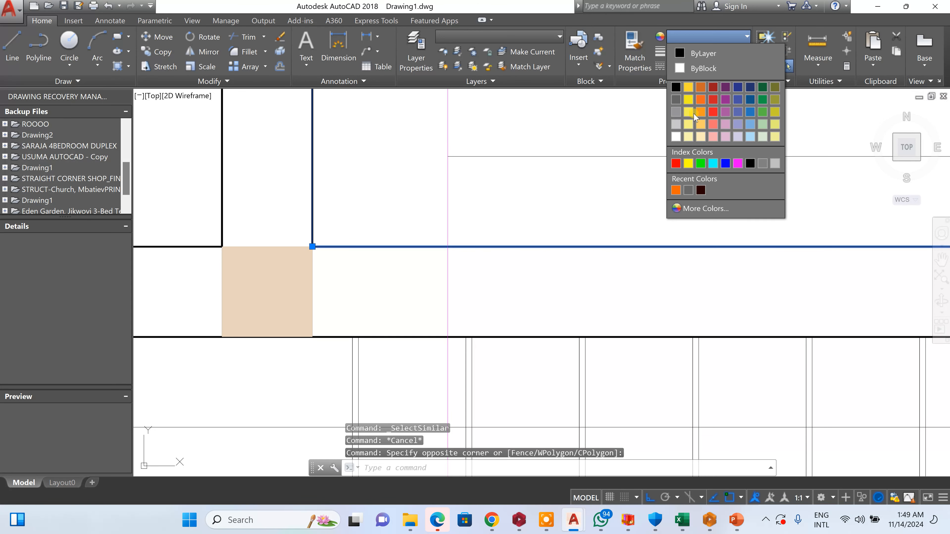
{"action": "left_click", "coordinate": [725, 164]}
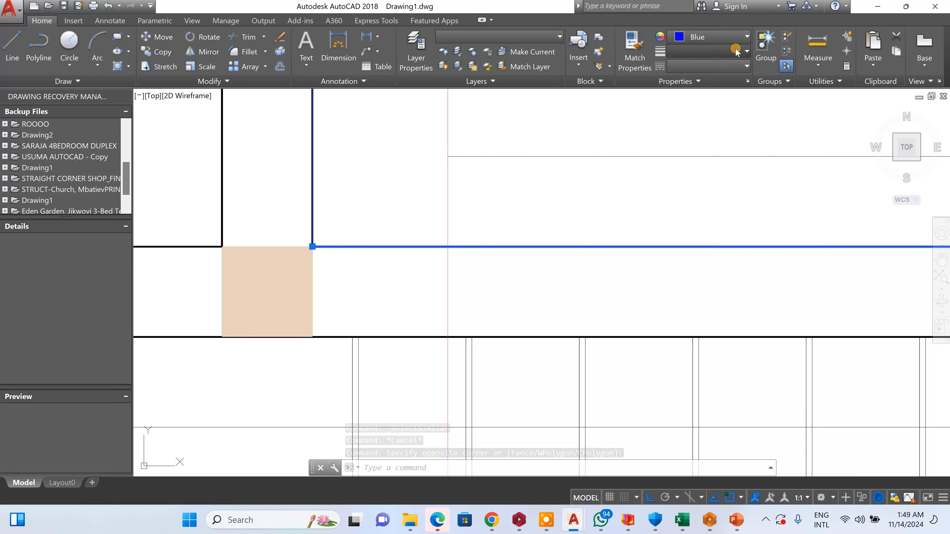
{"action": "left_click", "coordinate": [738, 49]}
{"action": "scroll", "coordinate": [717, 70], "scroll_direction": "up", "scroll_amount": 2}
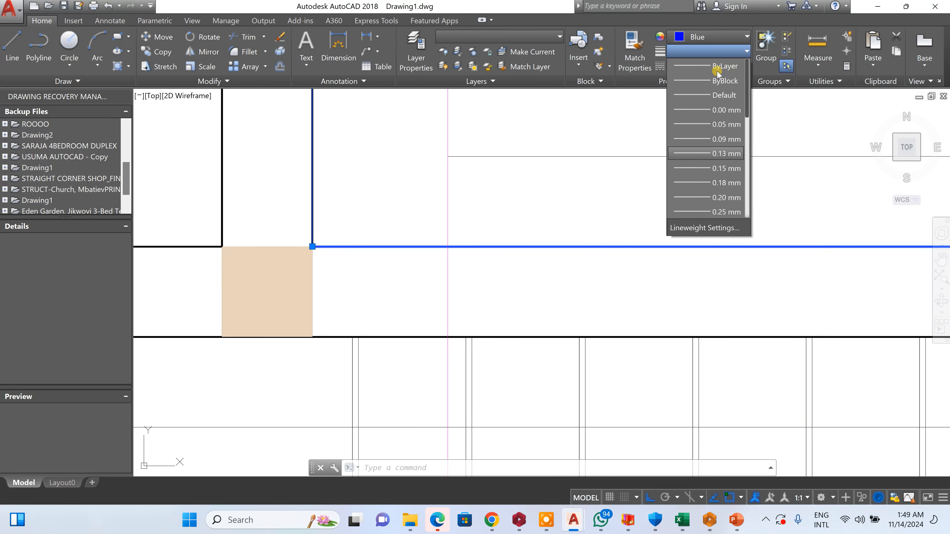
{"action": "left_click", "coordinate": [717, 67]}
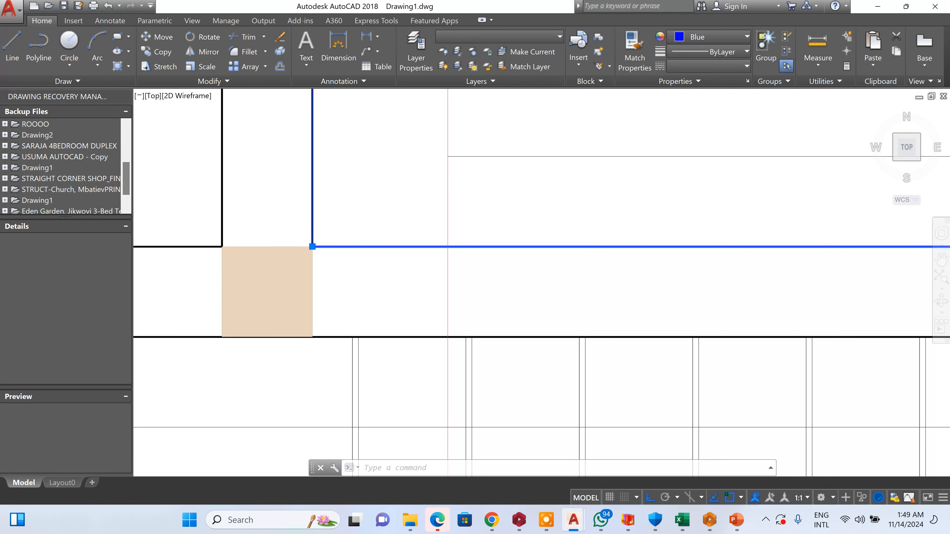
{"action": "scroll", "coordinate": [514, 232], "scroll_direction": "down", "scroll_amount": 8}
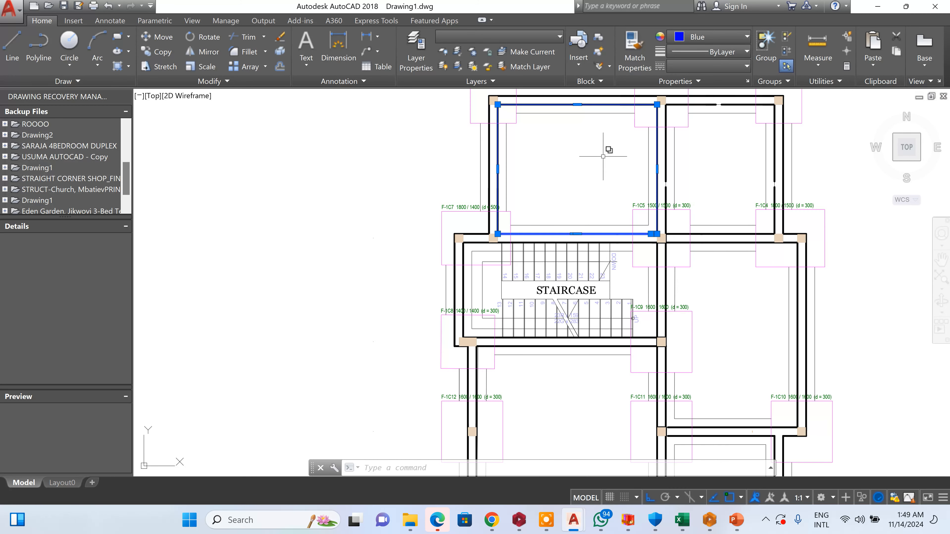
{"action": "left_click", "coordinate": [574, 220]}
{"action": "key", "text": "Escape"}
- Reselect the blue wall polyline above the staircase and set its lineweight to ByBlock
{"action": "scroll", "coordinate": [574, 221], "scroll_direction": "up", "scroll_amount": 4}
{"action": "scroll", "coordinate": [418, 245], "scroll_direction": "up", "scroll_amount": 4}
{"action": "left_click", "coordinate": [497, 253]}
{"action": "left_click", "coordinate": [476, 289]}
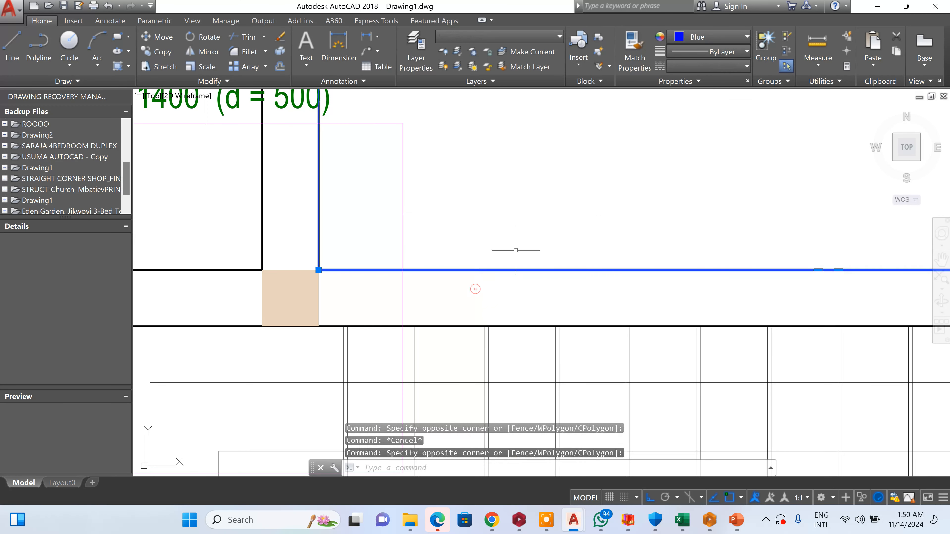
{"action": "left_click", "coordinate": [709, 52]}
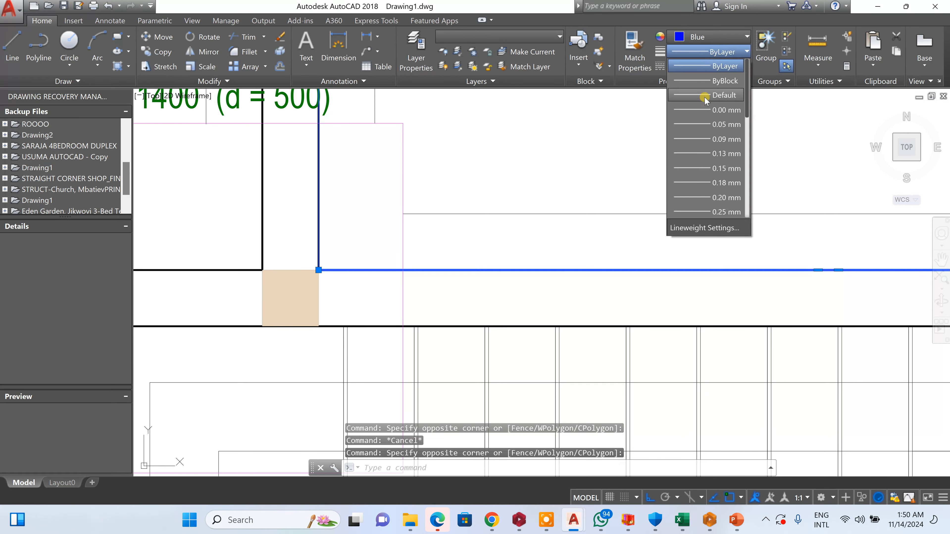
{"action": "left_click", "coordinate": [715, 85]}
{"action": "key", "text": "Escape"}
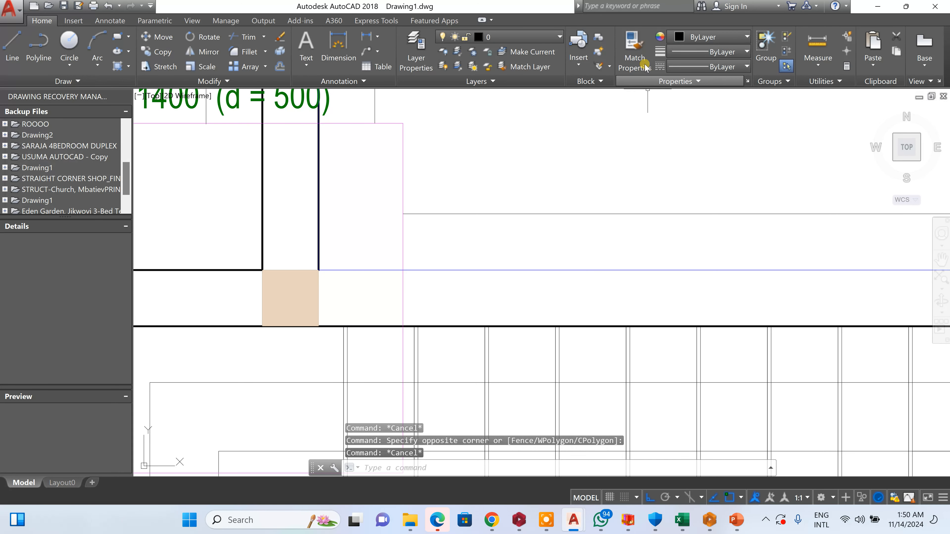
- Match the blue wall polyline's properties onto the vertical wall lines rising from the F-1C7 footing
{"action": "left_click", "coordinate": [645, 67]}
{"action": "left_click", "coordinate": [568, 270]}
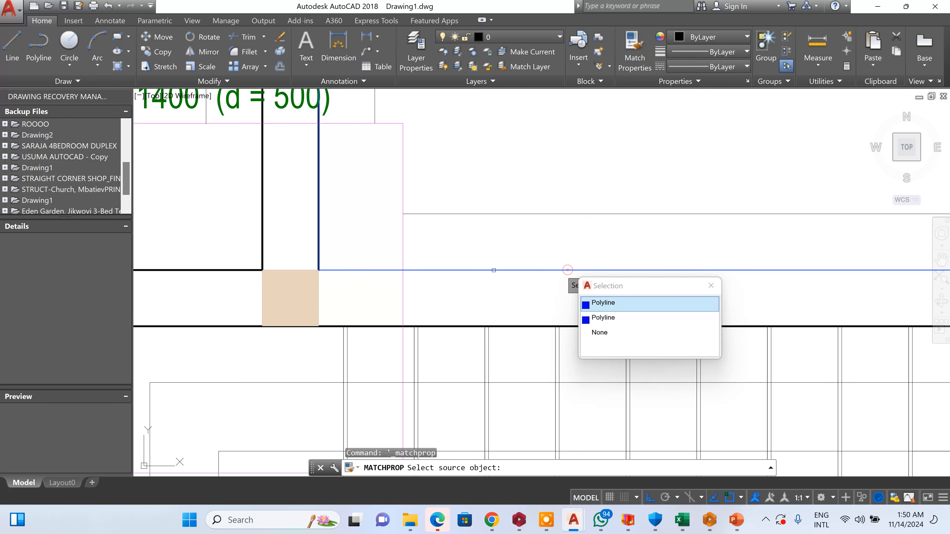
{"action": "left_click", "coordinate": [356, 176]}
{"action": "left_click", "coordinate": [255, 220]}
- Apply the blue polyline's properties to the wall lines at F-1C1 and along the wall between F-1C2 and F-1C3
{"action": "scroll", "coordinate": [366, 251], "scroll_direction": "down", "scroll_amount": 10}
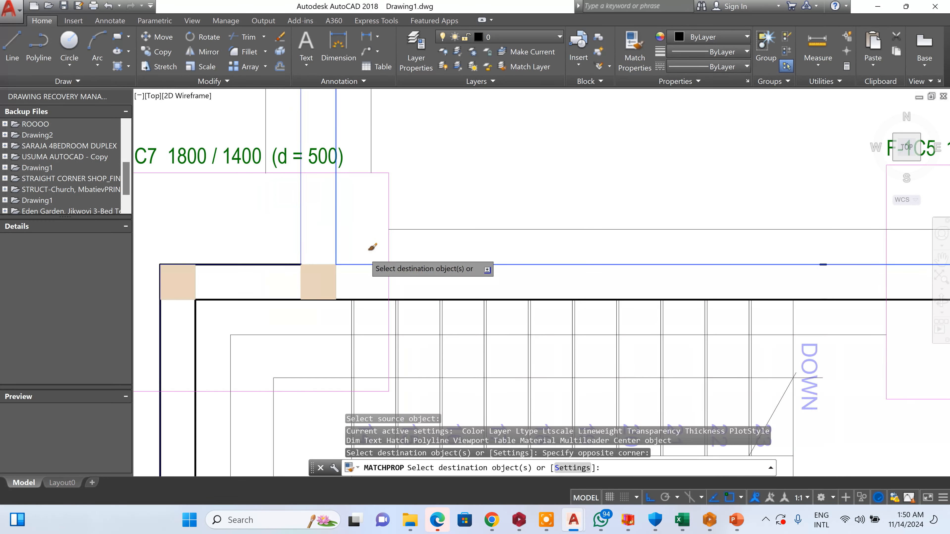
{"action": "scroll", "coordinate": [356, 166], "scroll_direction": "up", "scroll_amount": 5}
{"action": "left_click", "coordinate": [391, 156]}
{"action": "left_click", "coordinate": [373, 267]}
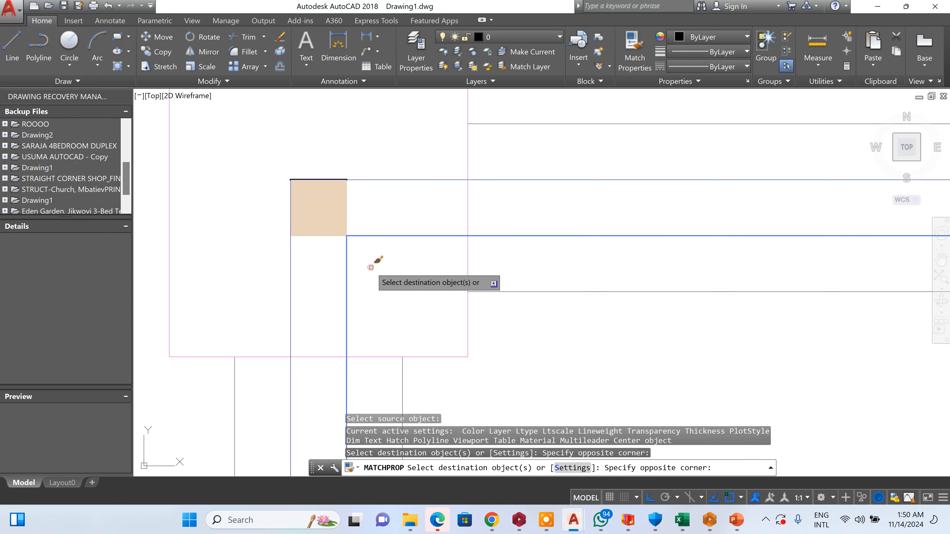
{"action": "scroll", "coordinate": [338, 218], "scroll_direction": "down", "scroll_amount": 2}
{"action": "scroll", "coordinate": [643, 212], "scroll_direction": "up", "scroll_amount": 6}
{"action": "left_click", "coordinate": [674, 153]}
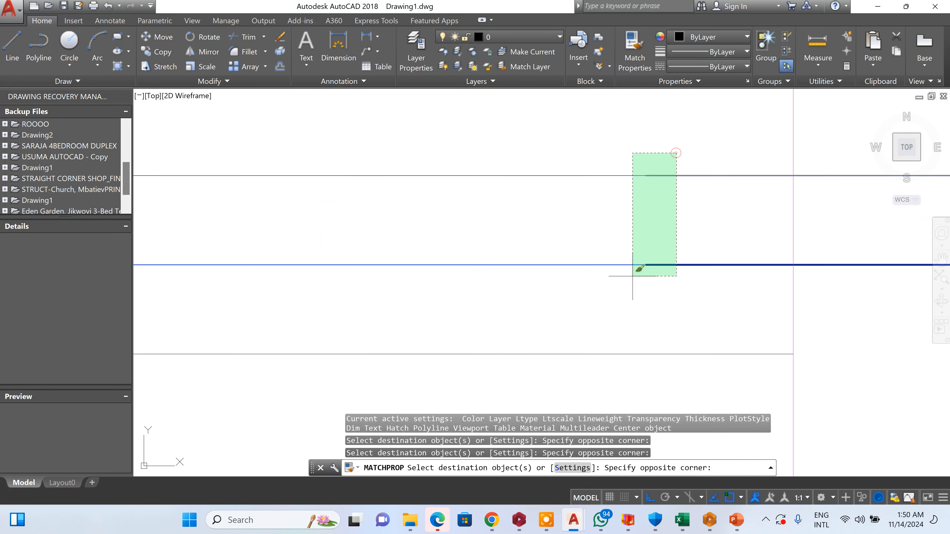
{"action": "left_click", "coordinate": [636, 271]}
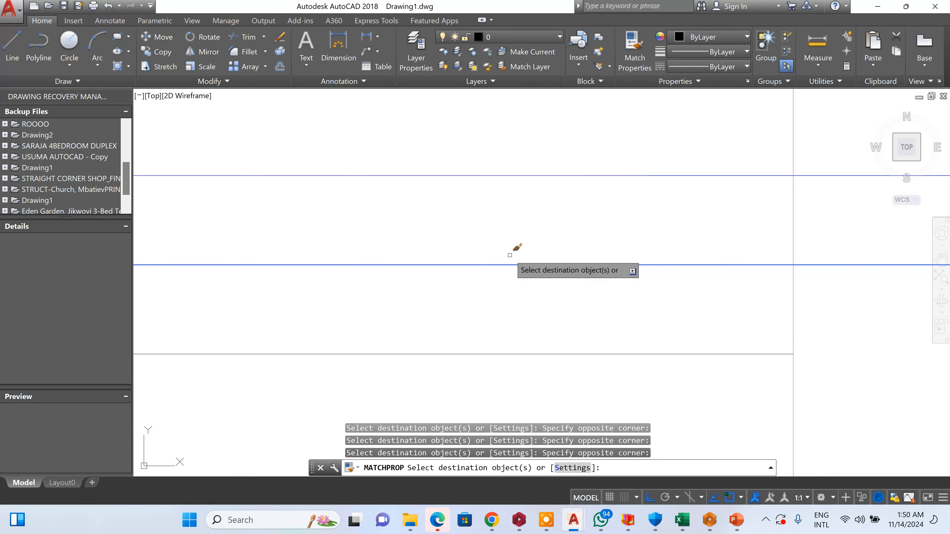
- Match the blue polyline's properties onto the wall lines around the F-1C14 column
{"action": "scroll", "coordinate": [510, 255], "scroll_direction": "down", "scroll_amount": 5}
{"action": "scroll", "coordinate": [609, 337], "scroll_direction": "up", "scroll_amount": 4}
{"action": "left_click", "coordinate": [585, 368]}
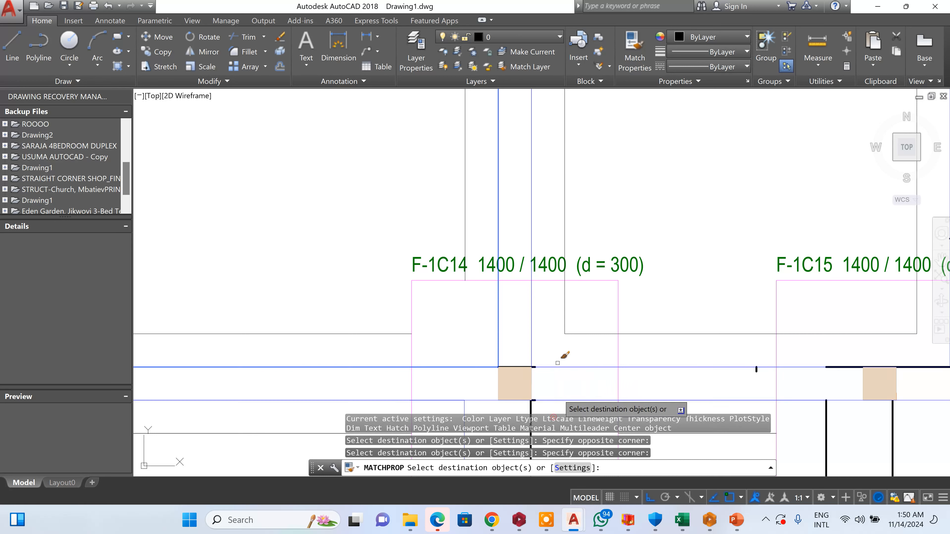
{"action": "scroll", "coordinate": [562, 340], "scroll_direction": "down", "scroll_amount": 4}
{"action": "scroll", "coordinate": [562, 356], "scroll_direction": "up", "scroll_amount": 5}
{"action": "left_click", "coordinate": [557, 365]}
{"action": "left_click", "coordinate": [421, 292]}
{"action": "left_click", "coordinate": [545, 377]}
{"action": "left_click", "coordinate": [472, 323]}
- Apply the blue wall properties to the remaining thick lines beside and below the F-1C14 column
{"action": "scroll", "coordinate": [550, 195], "scroll_direction": "up", "scroll_amount": 5}
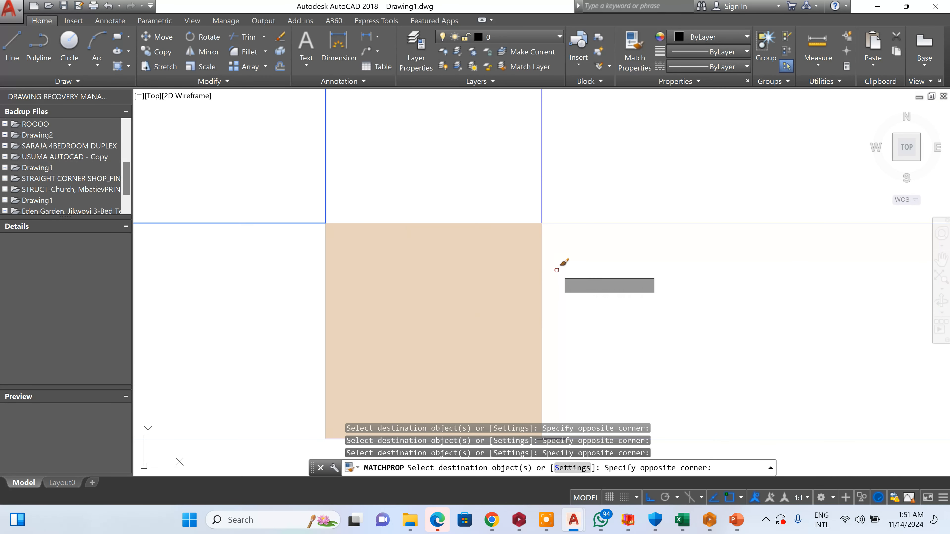
{"action": "scroll", "coordinate": [606, 229], "scroll_direction": "down", "scroll_amount": 3}
{"action": "scroll", "coordinate": [590, 298], "scroll_direction": "up", "scroll_amount": 3}
{"action": "left_click", "coordinate": [599, 297]}
{"action": "left_click", "coordinate": [574, 378]}
- Apply the blue wall properties to the wall lines at F-1C15 and the two vertical lines below its column
{"action": "scroll", "coordinate": [393, 246], "scroll_direction": "down", "scroll_amount": 3}
{"action": "scroll", "coordinate": [392, 247], "scroll_direction": "down", "scroll_amount": 3}
{"action": "scroll", "coordinate": [652, 255], "scroll_direction": "up", "scroll_amount": 5}
{"action": "left_click", "coordinate": [568, 208]}
{"action": "left_click", "coordinate": [601, 174]}
{"action": "left_click", "coordinate": [533, 259]}
{"action": "scroll", "coordinate": [532, 222], "scroll_direction": "down", "scroll_amount": 3}
{"action": "left_click", "coordinate": [806, 319]}
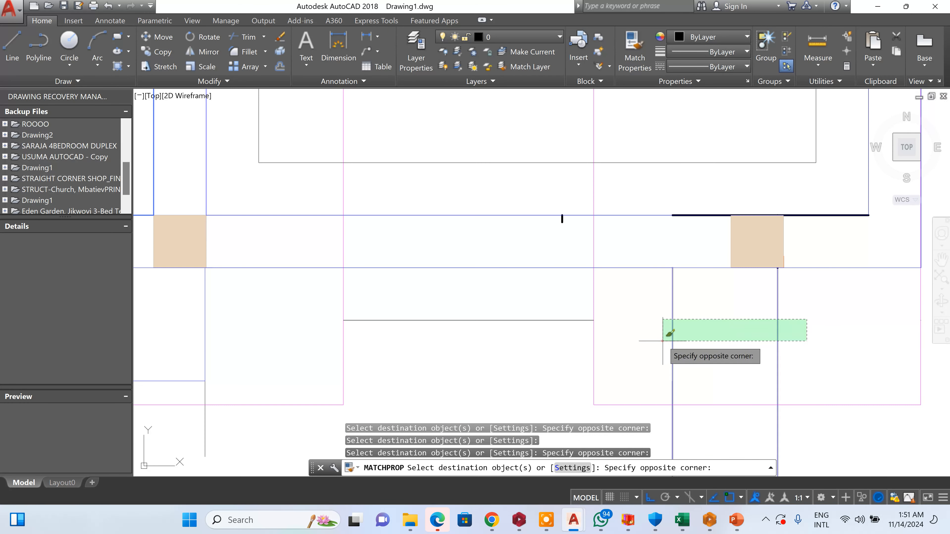
{"action": "left_click", "coordinate": [666, 339]}
- Delete the stray thick segment and the small rectangle across the wall just above the F-1C15 label
{"action": "scroll", "coordinate": [757, 269], "scroll_direction": "down", "scroll_amount": 3}
{"action": "scroll", "coordinate": [768, 212], "scroll_direction": "up", "scroll_amount": 5}
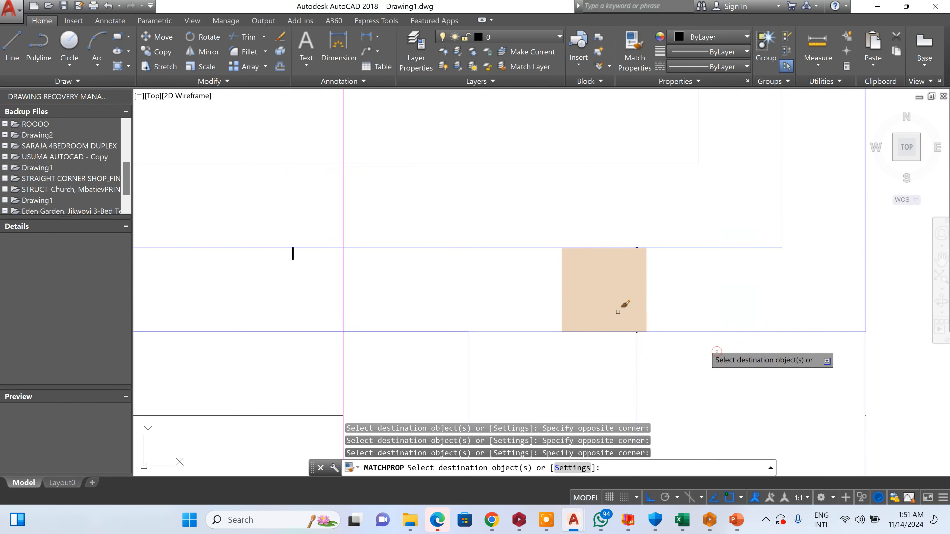
{"action": "scroll", "coordinate": [497, 246], "scroll_direction": "down", "scroll_amount": 3}
{"action": "scroll", "coordinate": [506, 231], "scroll_direction": "up", "scroll_amount": 5}
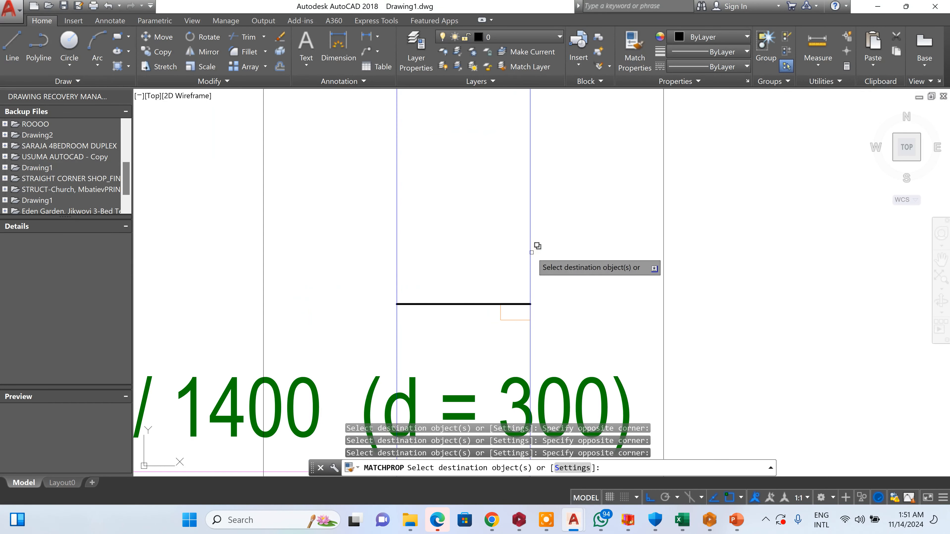
{"action": "key", "text": "Escape"}
{"action": "left_click", "coordinate": [532, 267]}
{"action": "left_click", "coordinate": [494, 327]}
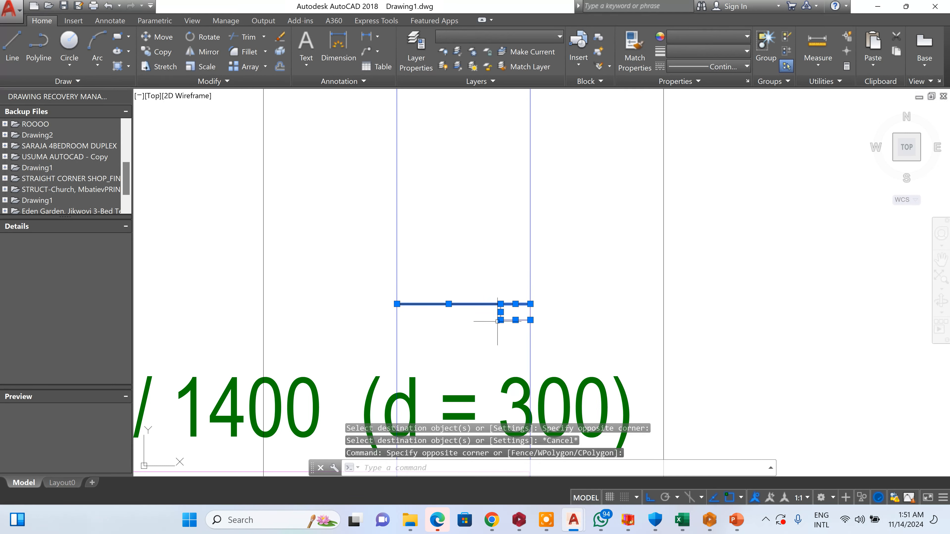
{"action": "key", "text": "Delete"}
- Match the properties of the blue wall line between F-1C13 and F-1C14 onto the vertical wall lines at F-1C13
{"action": "left_click", "coordinate": [641, 74]}
{"action": "scroll", "coordinate": [651, 340], "scroll_direction": "down", "scroll_amount": 5}
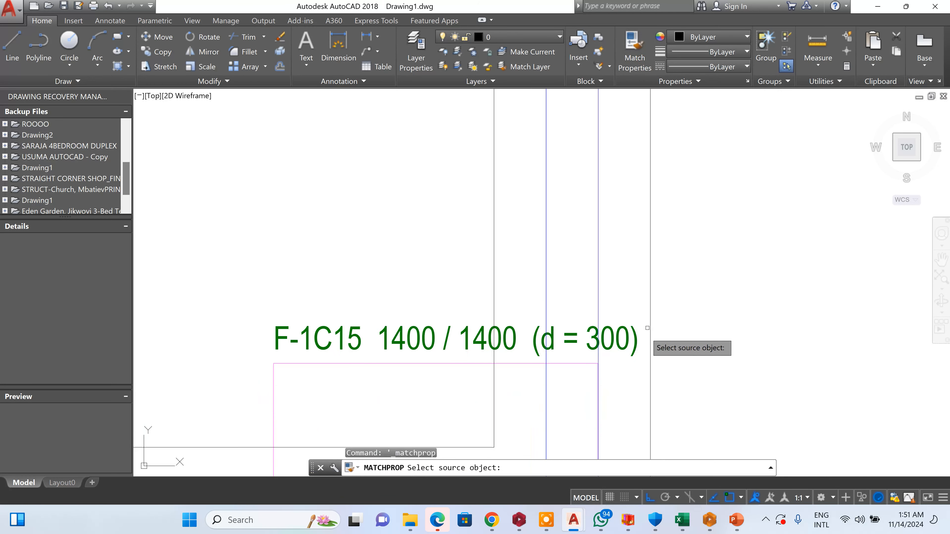
{"action": "scroll", "coordinate": [457, 348], "scroll_direction": "up", "scroll_amount": 6}
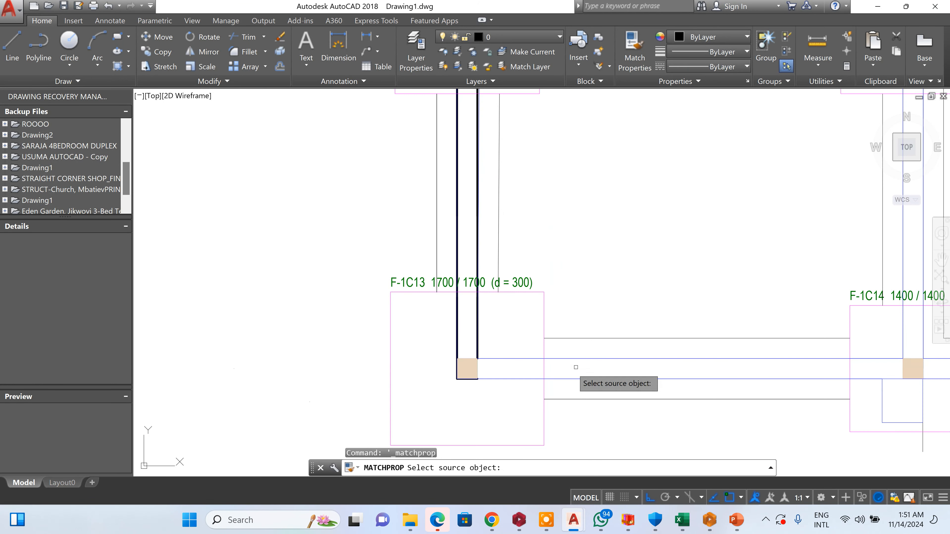
{"action": "left_click", "coordinate": [586, 358]}
{"action": "scroll", "coordinate": [508, 346], "scroll_direction": "up", "scroll_amount": 2}
{"action": "left_click", "coordinate": [500, 324]}
{"action": "left_click", "coordinate": [380, 326]}
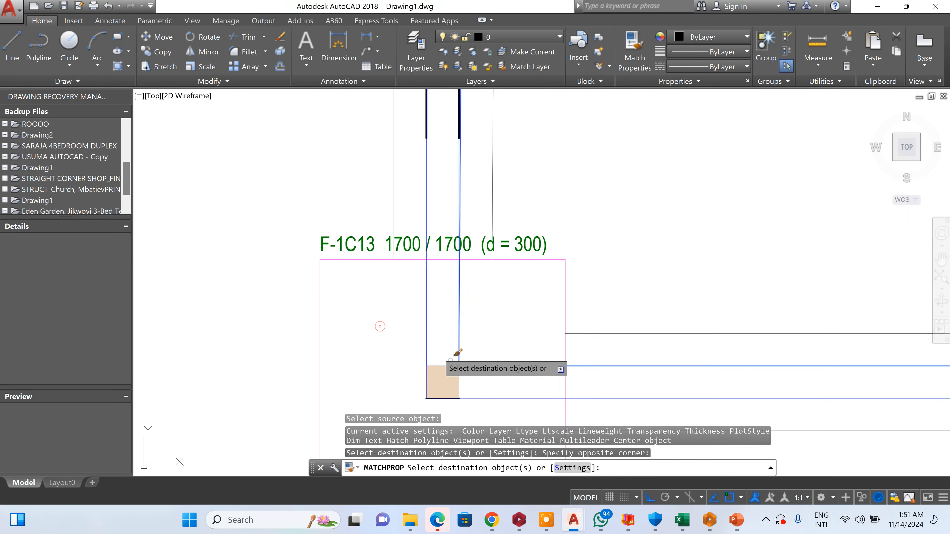
- Apply the blue wall properties to the vertical wall lines further up from F-1C13, closing the Help window
{"action": "scroll", "coordinate": [465, 395], "scroll_direction": "down", "scroll_amount": 4}
{"action": "scroll", "coordinate": [464, 254], "scroll_direction": "up", "scroll_amount": 6}
{"action": "left_click", "coordinate": [483, 260]}
{"action": "left_click", "coordinate": [385, 349]}
{"action": "scroll", "coordinate": [467, 303], "scroll_direction": "down", "scroll_amount": 3}
{"action": "scroll", "coordinate": [484, 340], "scroll_direction": "up", "scroll_amount": 4}
{"action": "key", "text": "F1"}
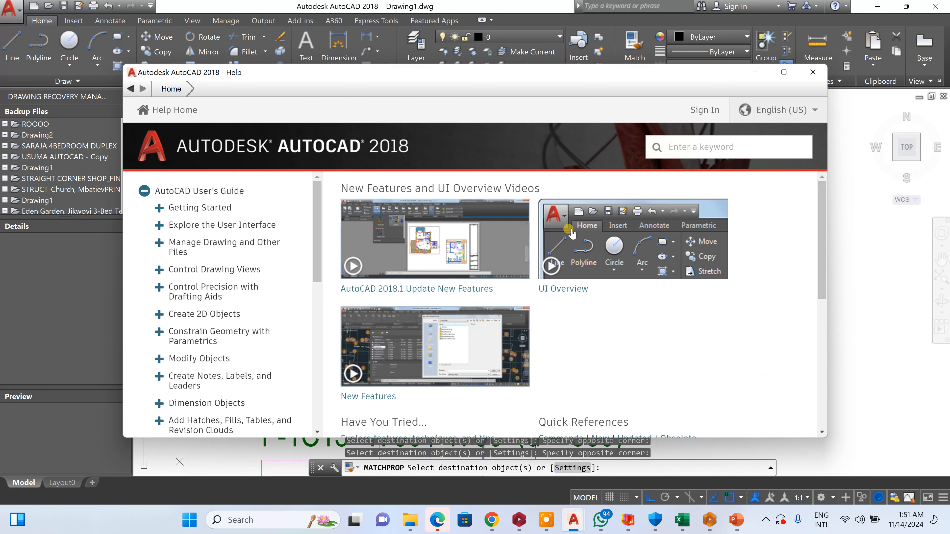
{"action": "left_click", "coordinate": [803, 75]}
- Delete the slanted duplicate line beside the vertical wall line above F-1C13
{"action": "scroll", "coordinate": [494, 264], "scroll_direction": "up", "scroll_amount": 2}
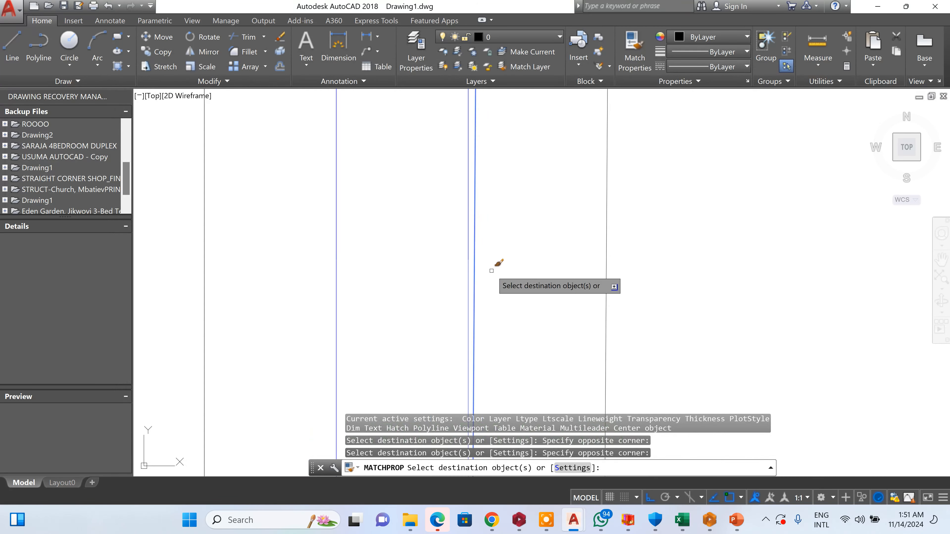
{"action": "key", "text": "Escape"}
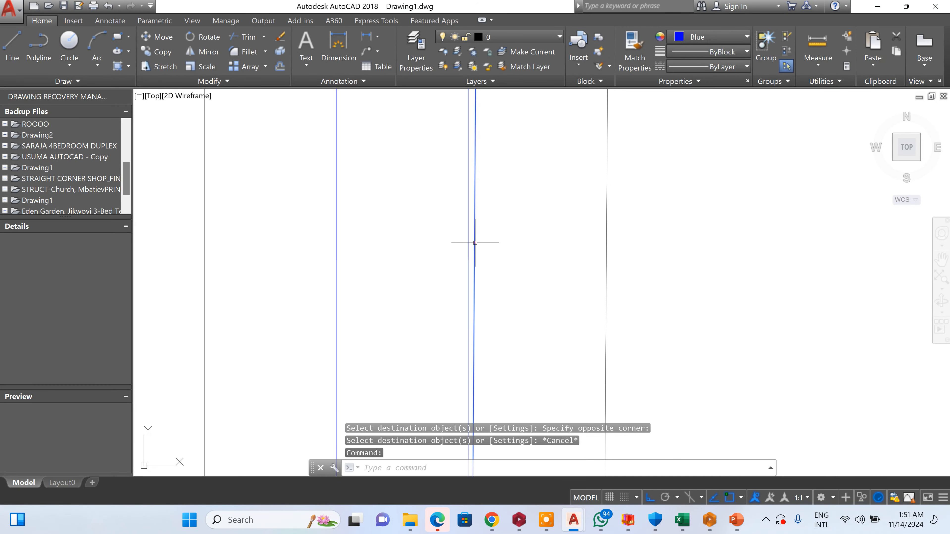
{"action": "left_click", "coordinate": [475, 242]}
{"action": "key", "text": "Delete"}
- Match the blue line above F-1C13 onto the wall lines around the F-1C8 column below the staircase
{"action": "left_click", "coordinate": [648, 44]}
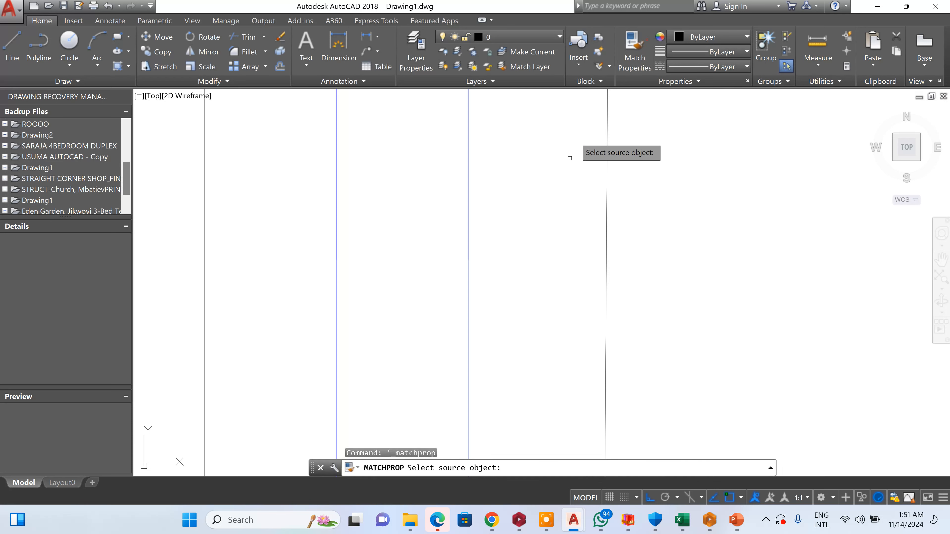
{"action": "scroll", "coordinate": [529, 227], "scroll_direction": "down", "scroll_amount": 3}
{"action": "left_click", "coordinate": [534, 228]}
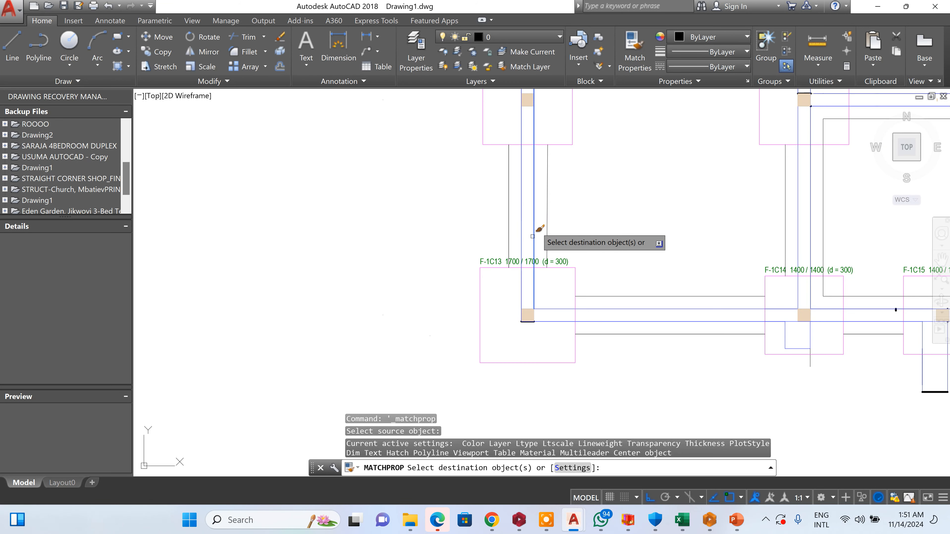
{"action": "scroll", "coordinate": [533, 237], "scroll_direction": "down", "scroll_amount": 3}
{"action": "scroll", "coordinate": [541, 176], "scroll_direction": "up", "scroll_amount": 8}
{"action": "left_click", "coordinate": [563, 144]}
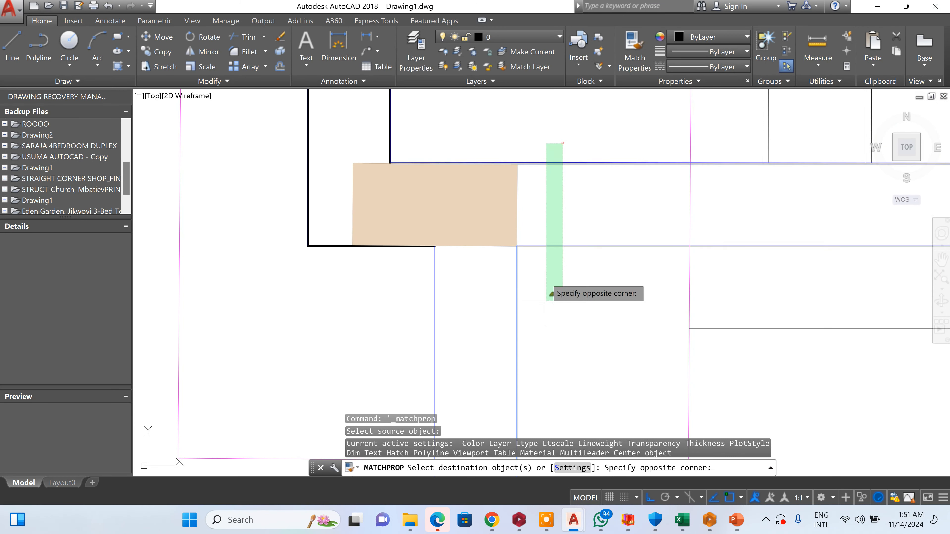
{"action": "left_click", "coordinate": [546, 301]}
{"action": "left_click", "coordinate": [434, 123]}
{"action": "left_click", "coordinate": [177, 129]}
{"action": "left_click", "coordinate": [328, 222]}
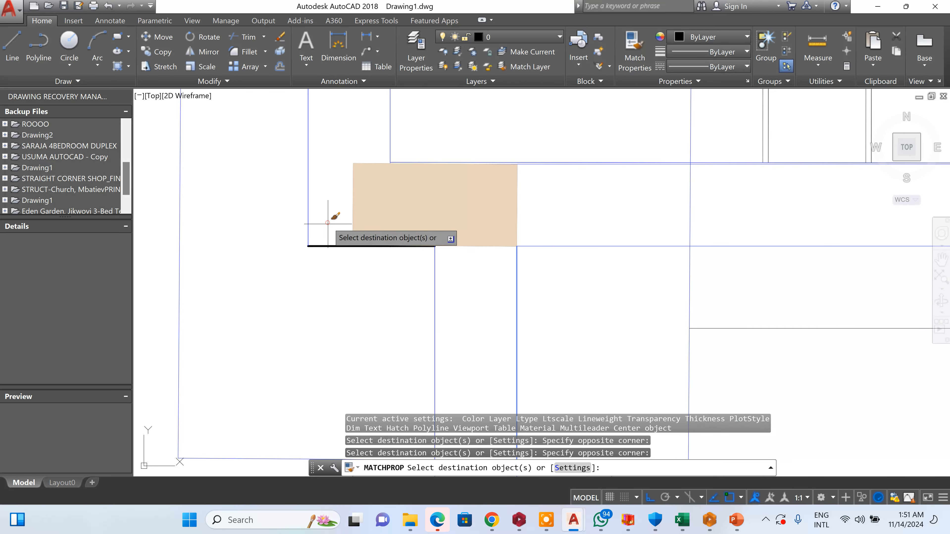
{"action": "left_click", "coordinate": [302, 299]}
- Apply the blue wall properties to the wall lines between the two columns of F-1C7
{"action": "scroll", "coordinate": [268, 253], "scroll_direction": "down", "scroll_amount": 6}
{"action": "scroll", "coordinate": [496, 255], "scroll_direction": "down", "scroll_amount": 3}
{"action": "scroll", "coordinate": [470, 157], "scroll_direction": "up", "scroll_amount": 5}
{"action": "left_click", "coordinate": [470, 167]}
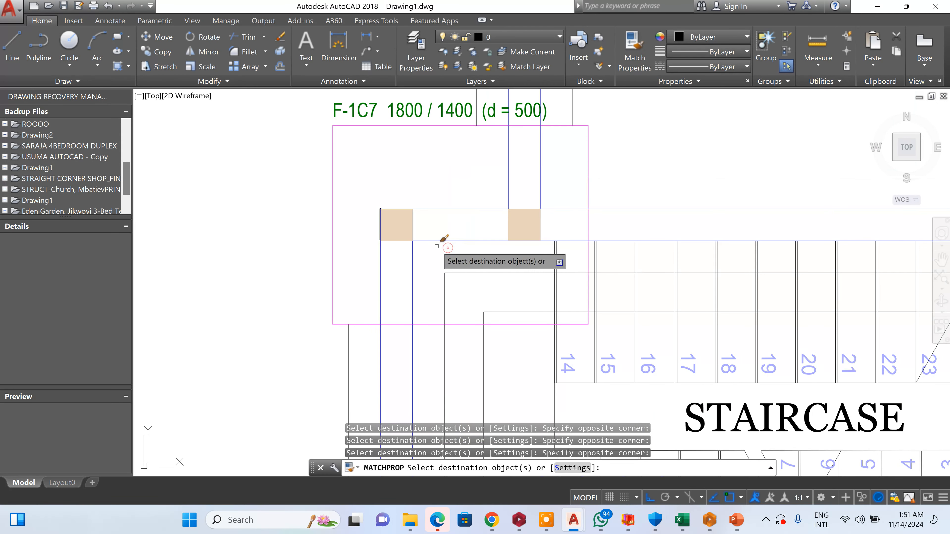
- Apply the blue wall properties to the wall lines at F-1C5 and the short thick segments above the staircase
{"action": "scroll", "coordinate": [445, 237], "scroll_direction": "down", "scroll_amount": 3}
{"action": "scroll", "coordinate": [710, 195], "scroll_direction": "up", "scroll_amount": 6}
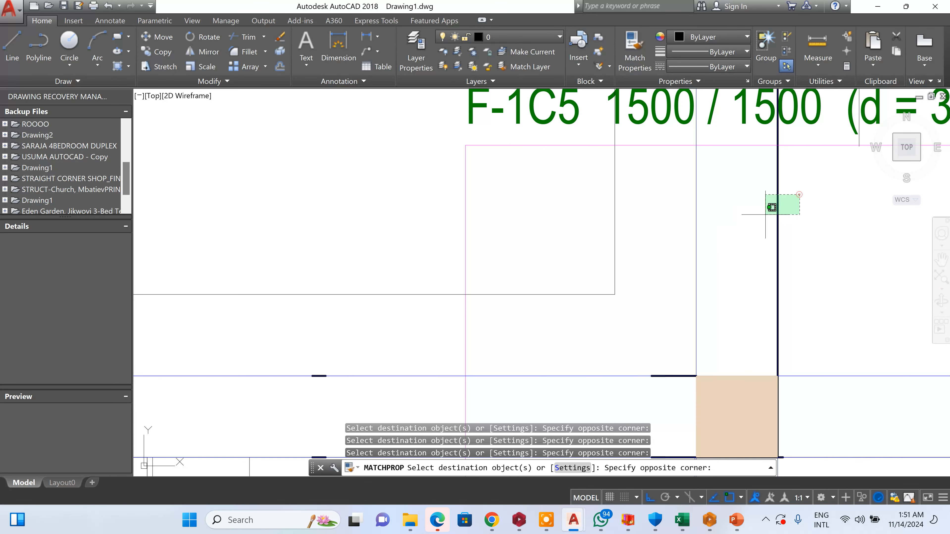
{"action": "scroll", "coordinate": [705, 242], "scroll_direction": "up", "scroll_amount": 2}
{"action": "scroll", "coordinate": [660, 306], "scroll_direction": "down", "scroll_amount": 3}
{"action": "left_click", "coordinate": [660, 306]}
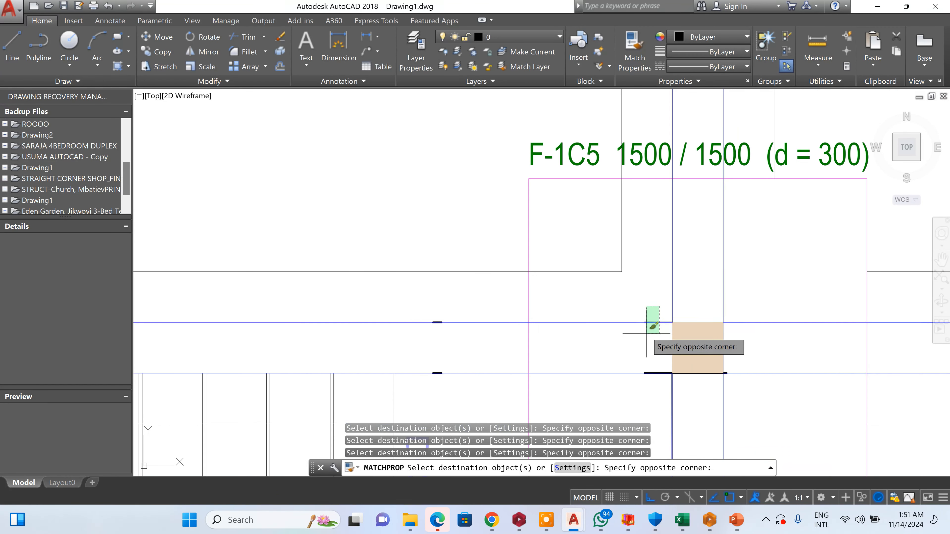
{"action": "left_click", "coordinate": [633, 384]}
{"action": "scroll", "coordinate": [438, 380], "scroll_direction": "up", "scroll_amount": 3}
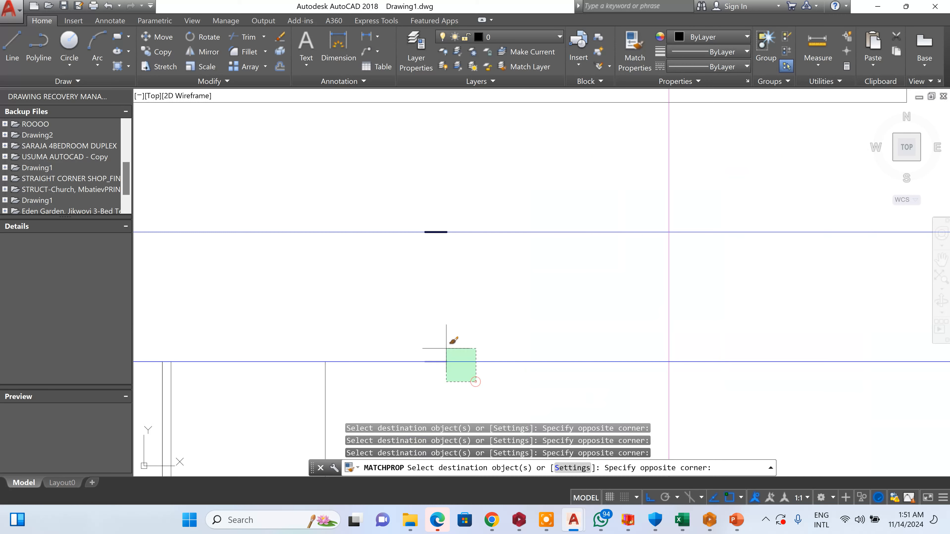
{"action": "left_click", "coordinate": [400, 187]}
{"action": "scroll", "coordinate": [553, 333], "scroll_direction": "down", "scroll_amount": 5}
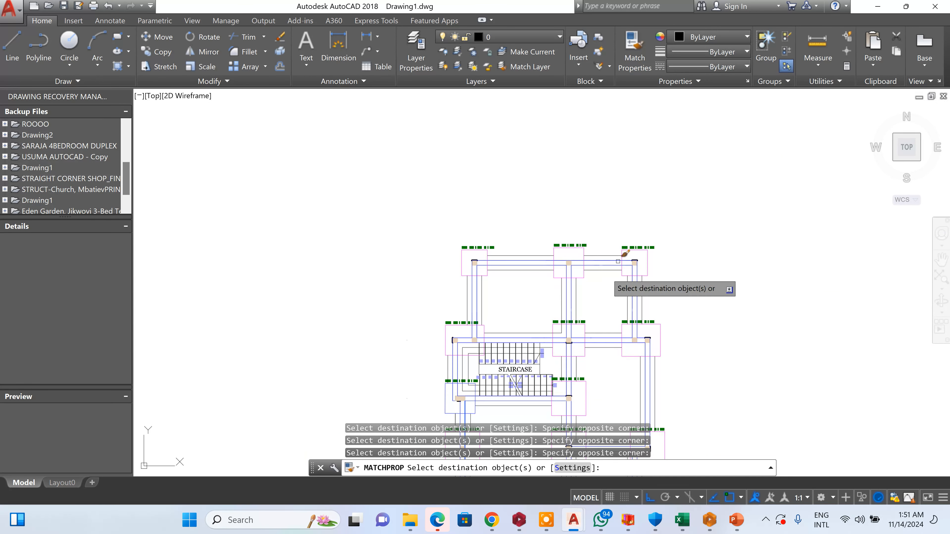
{"action": "scroll", "coordinate": [614, 318], "scroll_direction": "up", "scroll_amount": 3}
{"action": "key", "text": "Escape"}
- Trim the wall-footing lines that run inside the F-1C11 footing, above and below its column
{"action": "scroll", "coordinate": [589, 324], "scroll_direction": "up", "scroll_amount": 4}
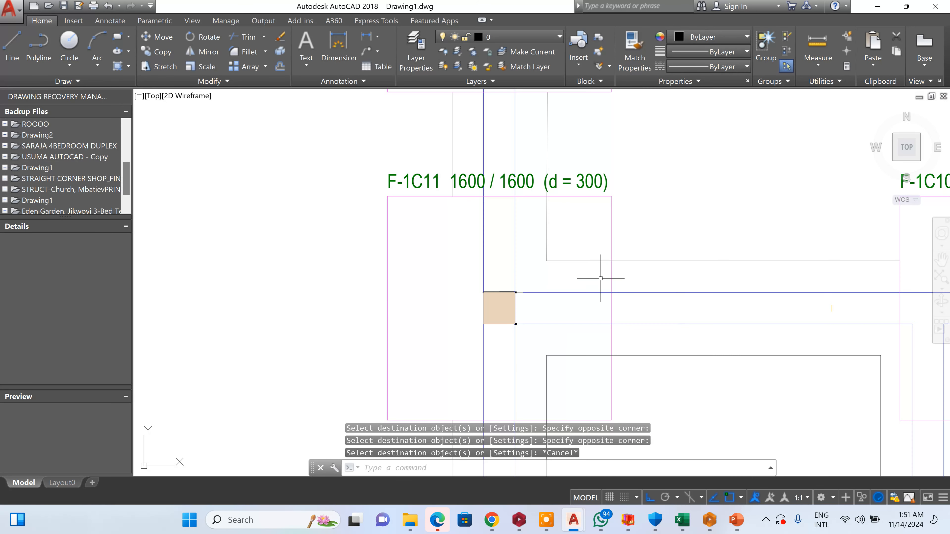
{"action": "left_click", "coordinate": [236, 37]}
{"action": "key", "text": "Return"}
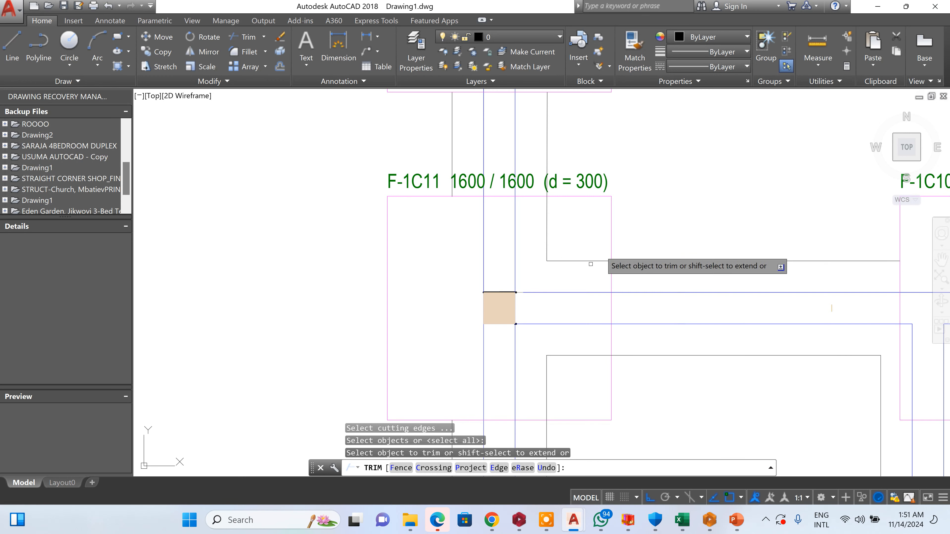
{"action": "left_click", "coordinate": [573, 278]}
{"action": "left_click", "coordinate": [516, 189]}
{"action": "scroll", "coordinate": [569, 299], "scroll_direction": "down", "scroll_amount": 5}
{"action": "scroll", "coordinate": [564, 216], "scroll_direction": "up", "scroll_amount": 3}
{"action": "scroll", "coordinate": [565, 216], "scroll_direction": "up", "scroll_amount": 6}
{"action": "left_click", "coordinate": [577, 165]}
{"action": "left_click", "coordinate": [505, 259]}
{"action": "scroll", "coordinate": [565, 224], "scroll_direction": "down", "scroll_amount": 2}
{"action": "right_click", "coordinate": [759, 197]}
{"action": "left_click", "coordinate": [764, 205]}
{"action": "key", "text": "Escape"}
- Set the lineweight of the inner wall-footing polyline between F-1C11 and F-1C15 to 0.40 mm
{"action": "left_click", "coordinate": [760, 206]}
{"action": "left_click", "coordinate": [739, 231]}
{"action": "left_click", "coordinate": [739, 230]}
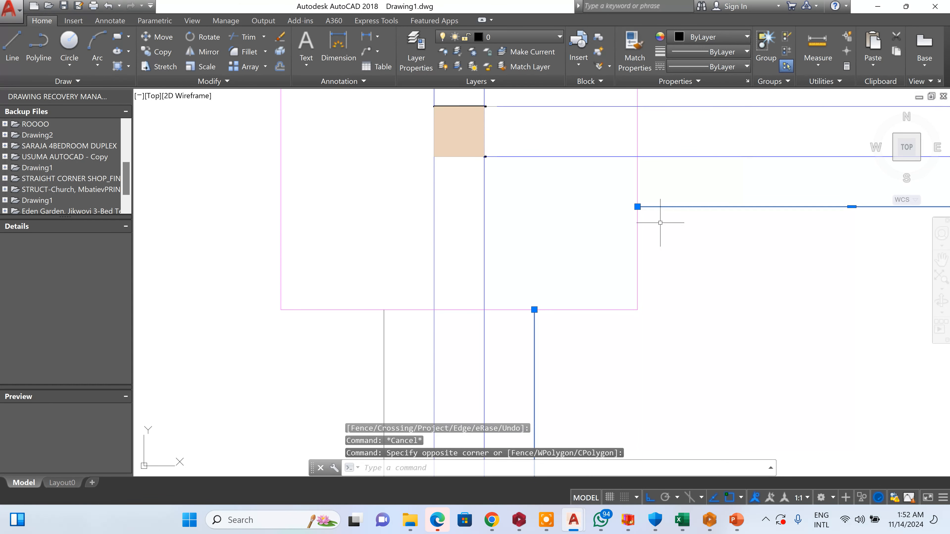
{"action": "left_click", "coordinate": [719, 54]}
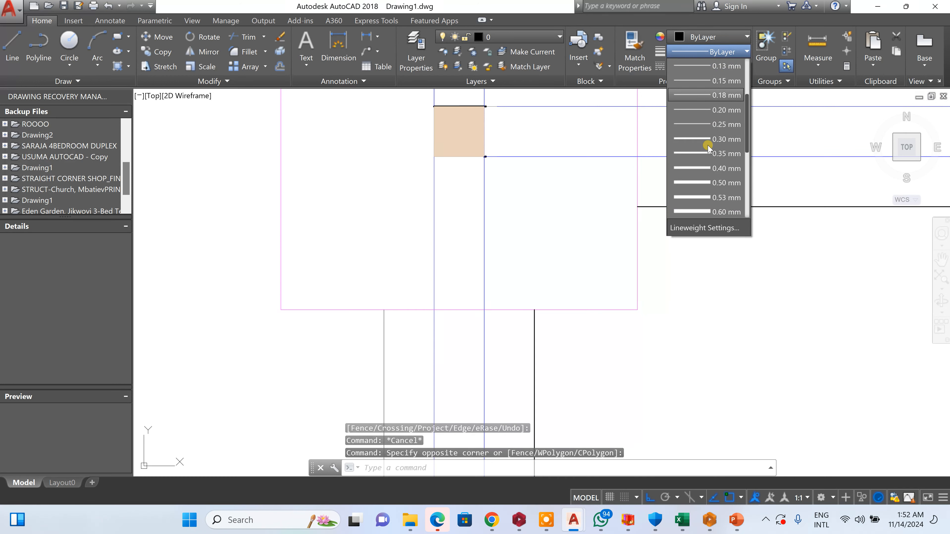
{"action": "left_click", "coordinate": [705, 169]}
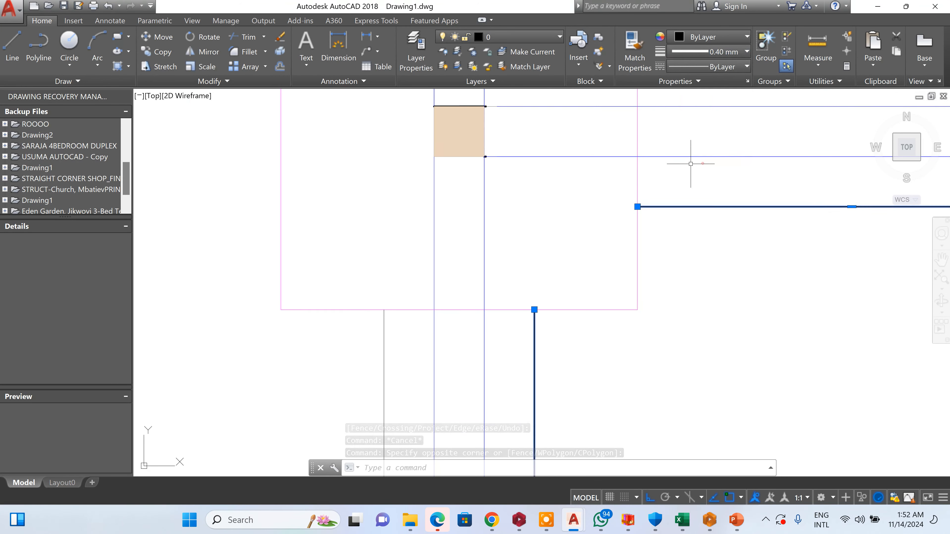
- Match the 0.40 mm polyline's properties onto the outer footing line below F-1C10 and both footing lines above it
{"action": "scroll", "coordinate": [693, 159], "scroll_direction": "down", "scroll_amount": 4}
{"action": "scroll", "coordinate": [639, 175], "scroll_direction": "down", "scroll_amount": 4}
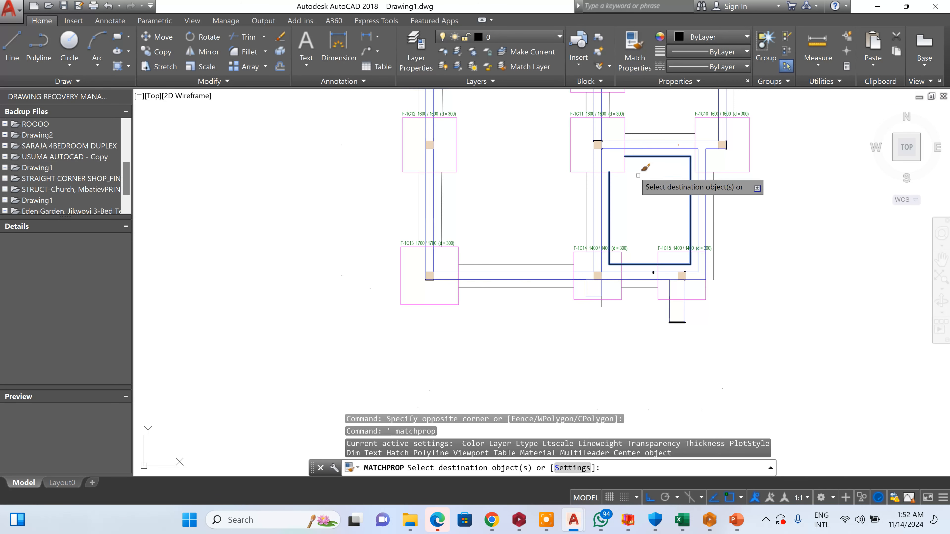
{"action": "scroll", "coordinate": [691, 218], "scroll_direction": "up", "scroll_amount": 2}
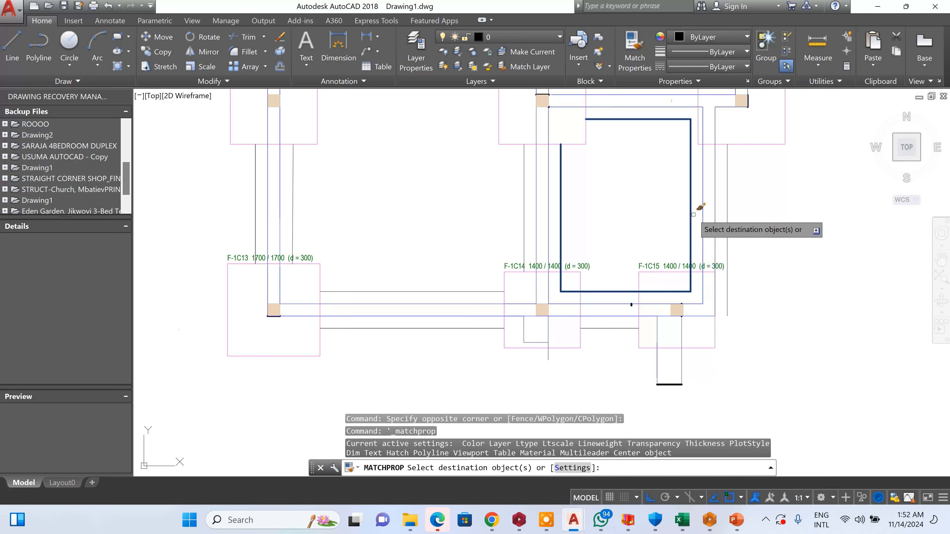
{"action": "left_click", "coordinate": [691, 212]}
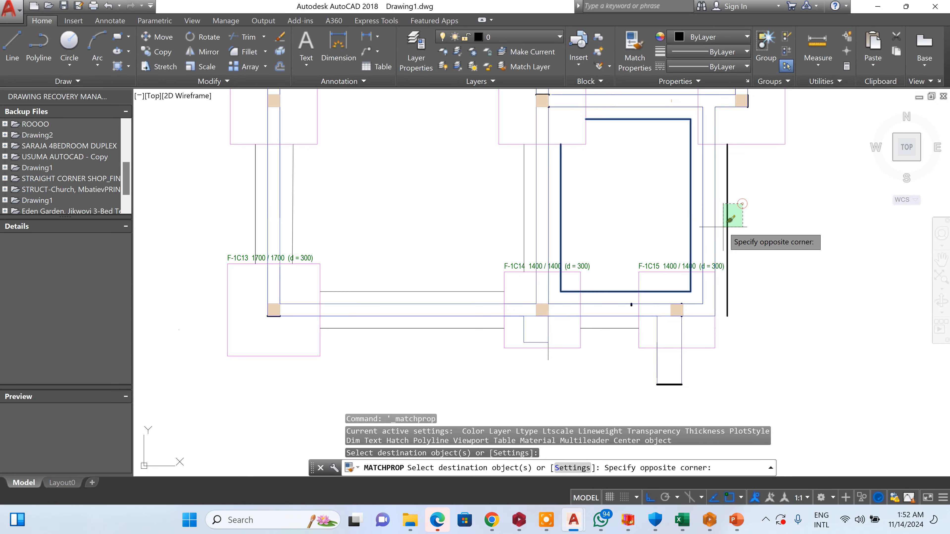
{"action": "scroll", "coordinate": [729, 211], "scroll_direction": "down", "scroll_amount": 4}
{"action": "scroll", "coordinate": [737, 187], "scroll_direction": "up", "scroll_amount": 5}
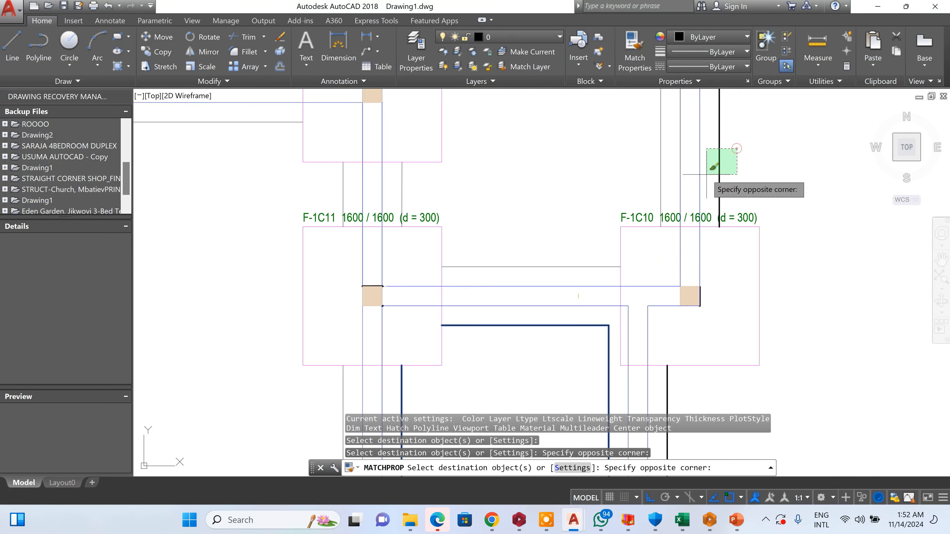
{"action": "left_click", "coordinate": [737, 149]}
{"action": "left_click", "coordinate": [645, 146]}
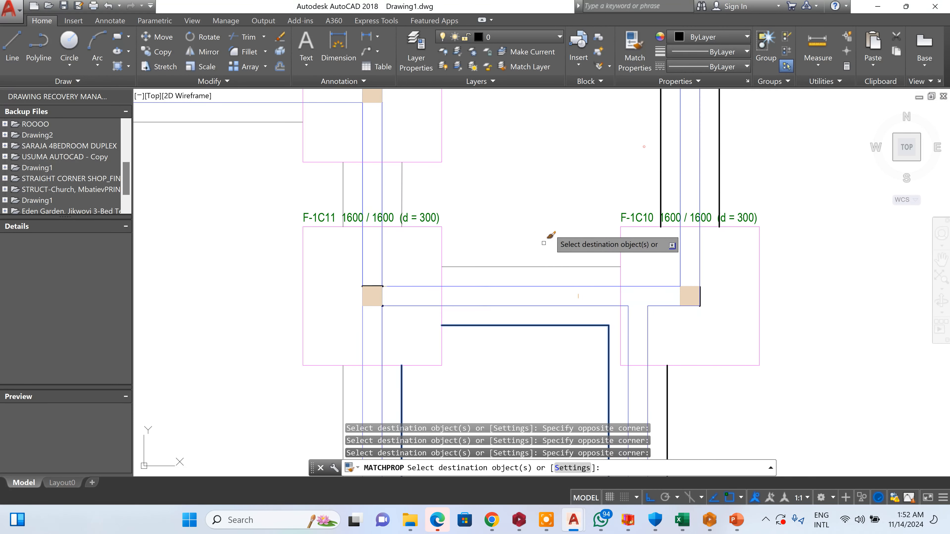
- Apply the 0.40 mm properties to the footing line between F-1C11 and F-1C10 and those between F-1C9 and F-1C11
{"action": "left_click", "coordinate": [489, 276]}
{"action": "scroll", "coordinate": [397, 176], "scroll_direction": "up", "scroll_amount": 4}
{"action": "left_click", "coordinate": [430, 170]}
{"action": "left_click", "coordinate": [291, 201]}
{"action": "left_click", "coordinate": [283, 189]}
{"action": "left_click", "coordinate": [215, 212]}
{"action": "scroll", "coordinate": [602, 279], "scroll_direction": "down", "scroll_amount": 7}
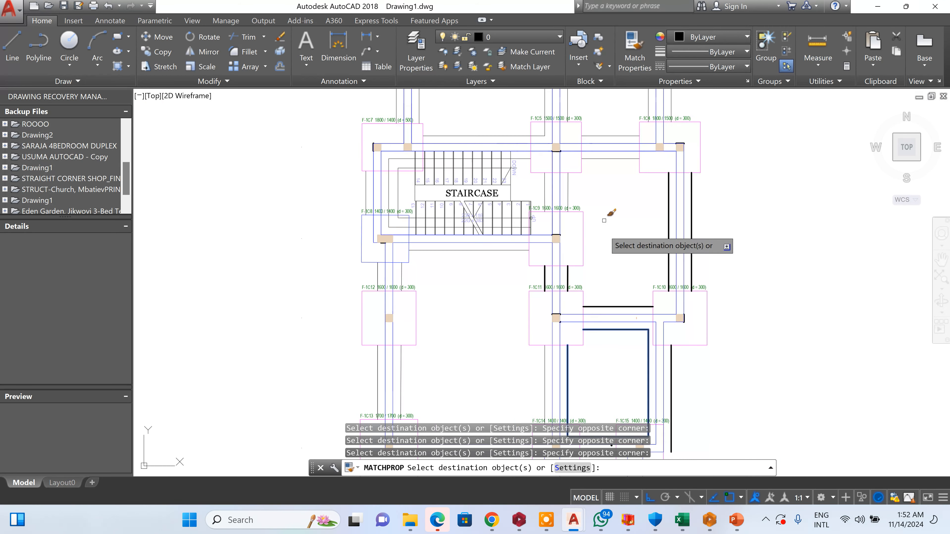
- Apply the 0.40 mm properties to the footing lines between F-1C5 and F-1C9 and the lower one between F-1C5 and F-1C4
{"action": "scroll", "coordinate": [603, 148], "scroll_direction": "up", "scroll_amount": 5}
{"action": "left_click", "coordinate": [614, 195]}
{"action": "left_click", "coordinate": [499, 275]}
{"action": "left_click", "coordinate": [348, 289]}
{"action": "scroll", "coordinate": [559, 236], "scroll_direction": "down", "scroll_amount": 5}
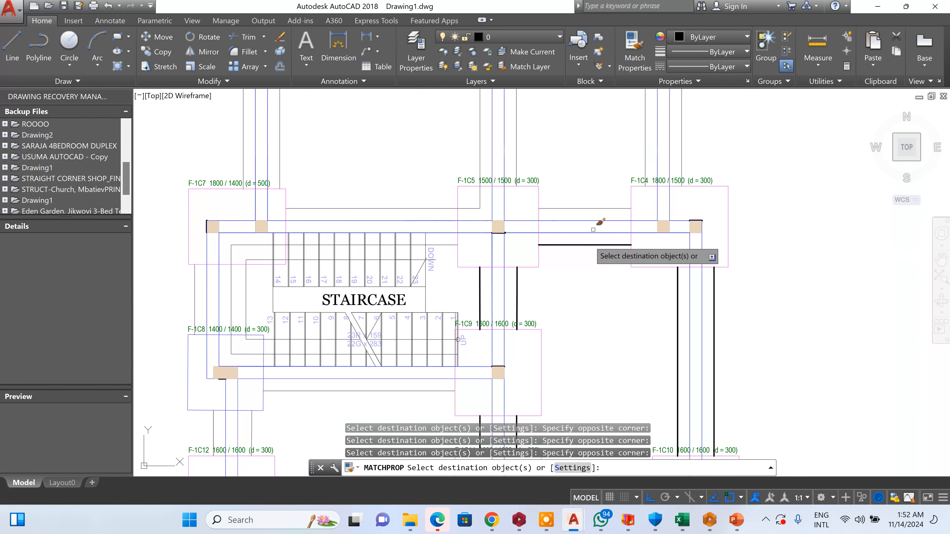
- Apply the 0.40 mm properties to the upper footing line between F-1C5 and F-1C4 and the one from F-1C7 to F-1C5
{"action": "scroll", "coordinate": [606, 195], "scroll_direction": "up", "scroll_amount": 6}
{"action": "left_click", "coordinate": [598, 193]}
{"action": "left_click", "coordinate": [599, 196]}
{"action": "scroll", "coordinate": [598, 195], "scroll_direction": "down", "scroll_amount": 4}
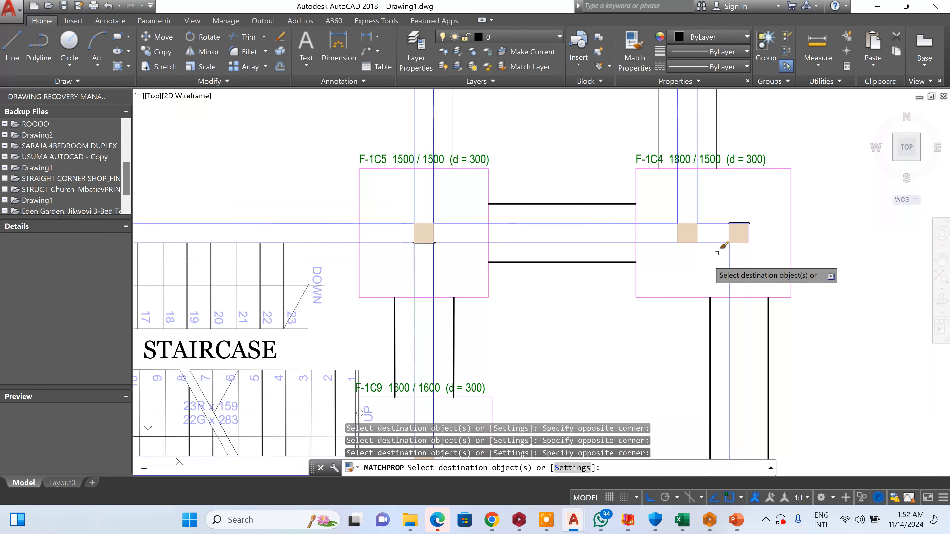
{"action": "scroll", "coordinate": [729, 234], "scroll_direction": "down", "scroll_amount": 4}
{"action": "scroll", "coordinate": [543, 225], "scroll_direction": "up", "scroll_amount": 6}
{"action": "left_click", "coordinate": [552, 239]}
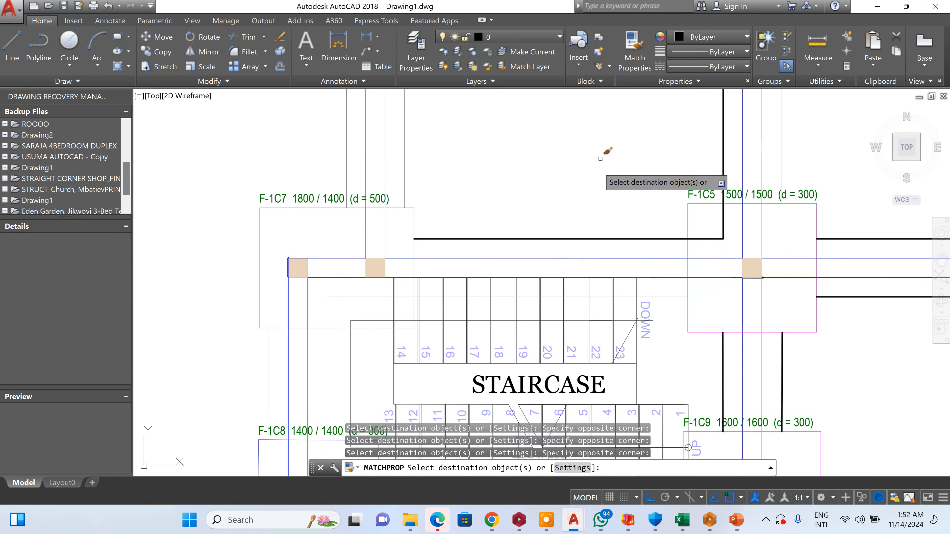
- Apply the 0.40 mm properties to the footing lines between F-1C1 and F-1C2 and those between F-1C1 and F-1C7
{"action": "scroll", "coordinate": [599, 216], "scroll_direction": "down", "scroll_amount": 5}
{"action": "scroll", "coordinate": [614, 168], "scroll_direction": "up", "scroll_amount": 8}
{"action": "left_click", "coordinate": [562, 149]}
{"action": "left_click", "coordinate": [503, 206]}
{"action": "scroll", "coordinate": [562, 173], "scroll_direction": "down", "scroll_amount": 6}
{"action": "scroll", "coordinate": [457, 197], "scroll_direction": "up", "scroll_amount": 6}
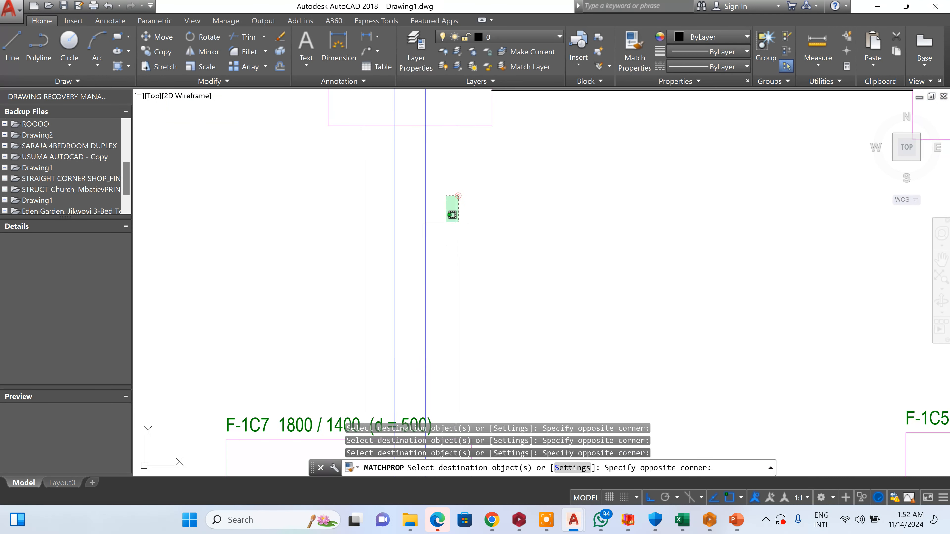
{"action": "scroll", "coordinate": [388, 238], "scroll_direction": "down", "scroll_amount": 5}
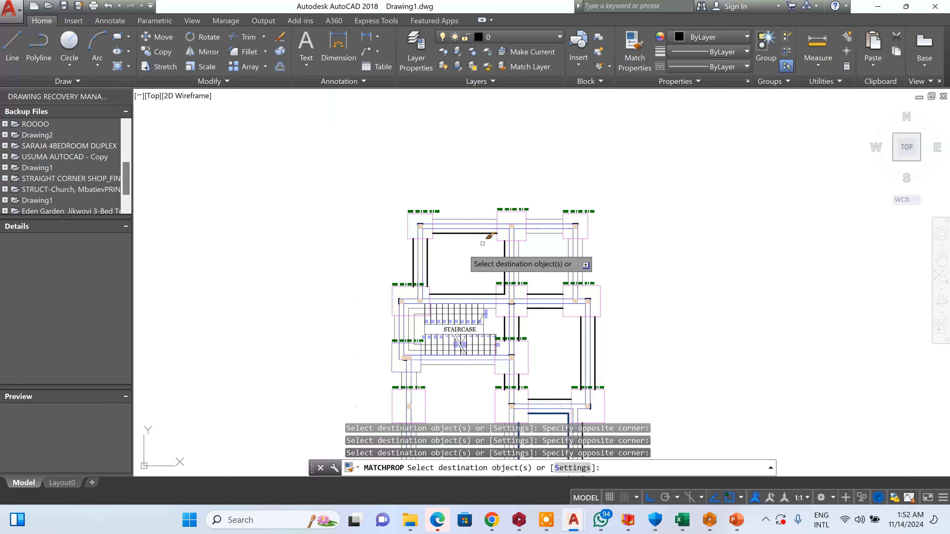
{"action": "scroll", "coordinate": [447, 265], "scroll_direction": "up", "scroll_amount": 5}
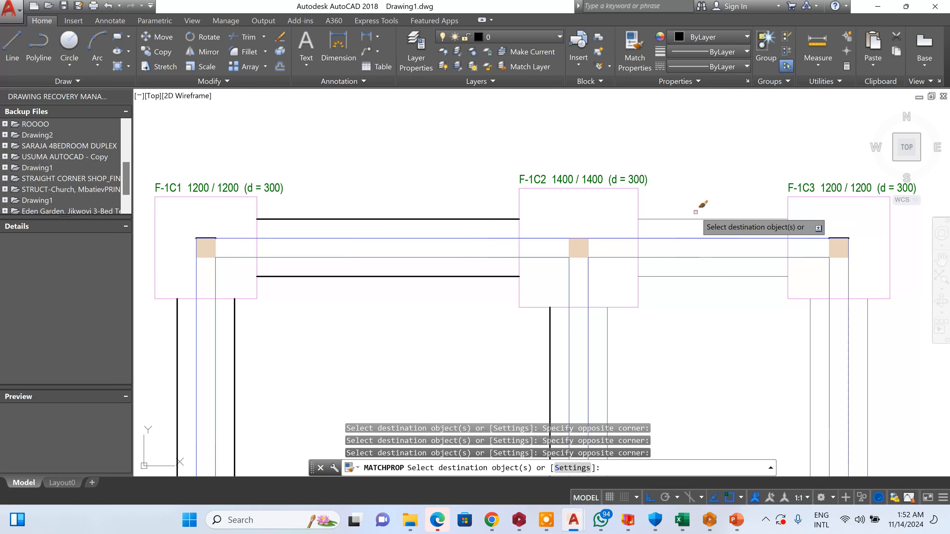
- Apply the 0.40 mm properties to the footing lines between F-1C2 and F-1C3 and those between F-1C3 and F-1C4
{"action": "scroll", "coordinate": [711, 243], "scroll_direction": "down", "scroll_amount": 5}
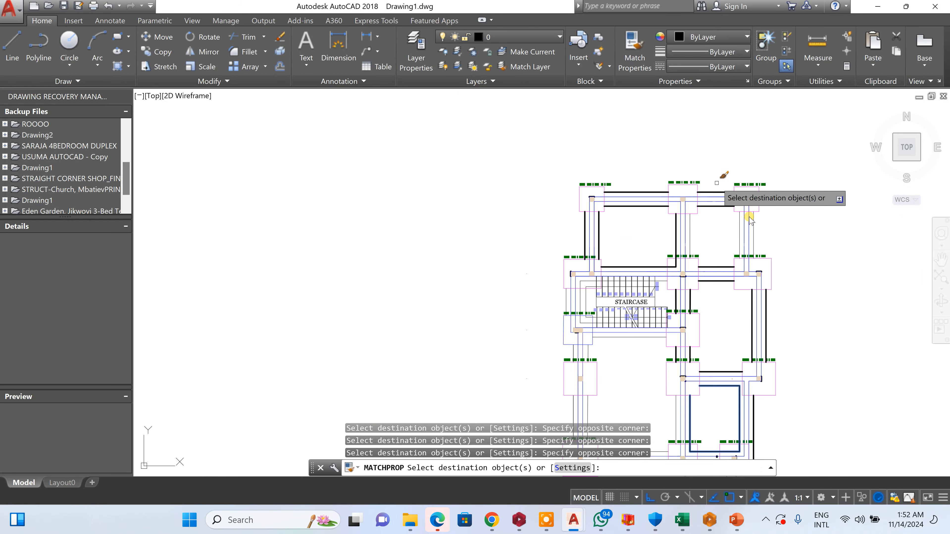
{"action": "scroll", "coordinate": [719, 195], "scroll_direction": "up", "scroll_amount": 5}
{"action": "left_click", "coordinate": [696, 175]}
{"action": "left_click", "coordinate": [774, 171]}
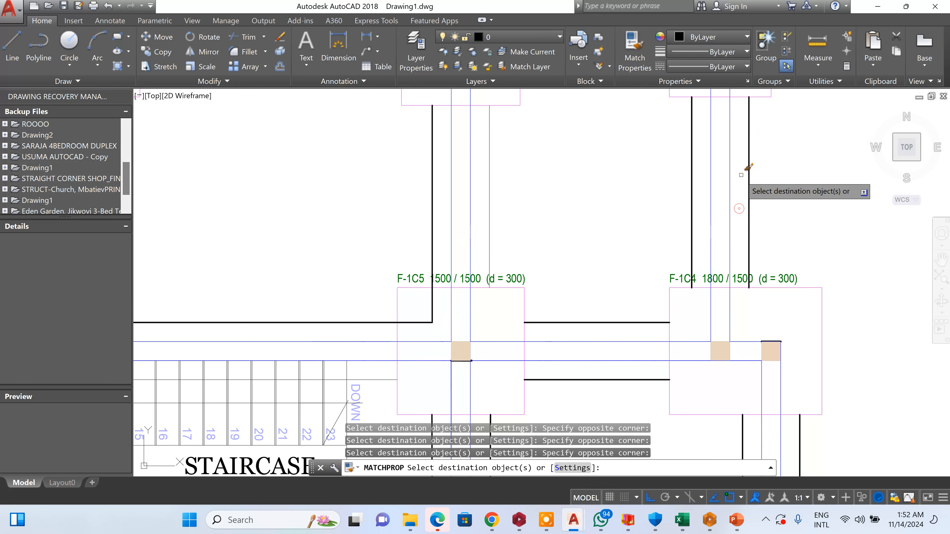
- Apply the 0.40 mm properties to both footing lines between F-1C12 and F-1C13
{"action": "scroll", "coordinate": [739, 208], "scroll_direction": "down", "scroll_amount": 5}
{"action": "scroll", "coordinate": [651, 292], "scroll_direction": "up", "scroll_amount": 7}
{"action": "left_click", "coordinate": [613, 276]}
{"action": "left_click", "coordinate": [536, 307]}
{"action": "scroll", "coordinate": [703, 163], "scroll_direction": "down", "scroll_amount": 5}
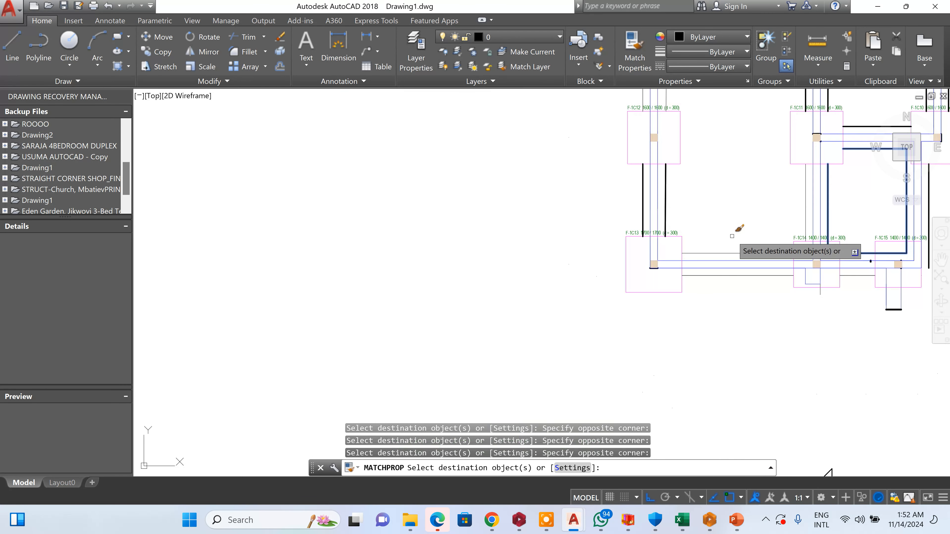
- Apply the 0.40 mm properties to the footing lines between F-1C13 and F-1C14 and the lower one between F-1C14 and F-1C15
{"action": "scroll", "coordinate": [711, 183], "scroll_direction": "up", "scroll_amount": 6}
{"action": "left_click", "coordinate": [743, 243]}
{"action": "left_click", "coordinate": [674, 325]}
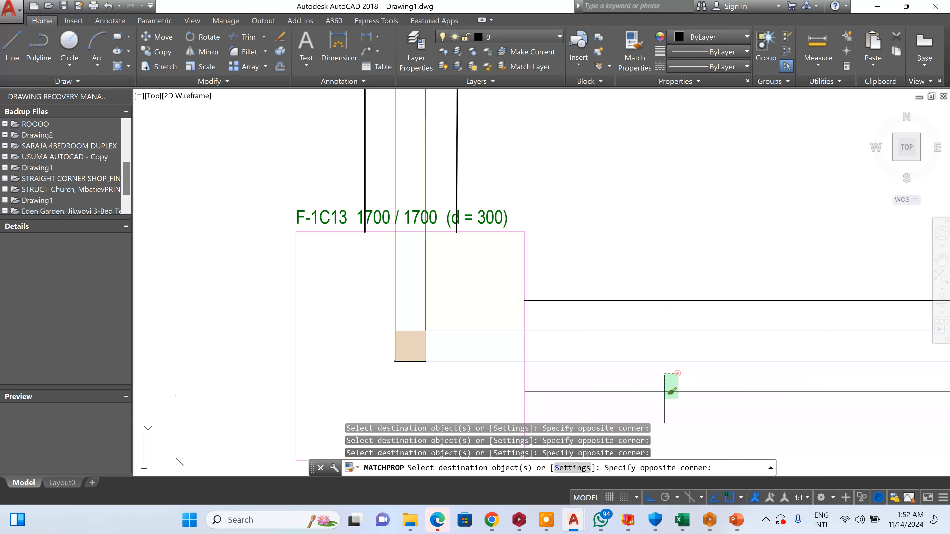
{"action": "left_click", "coordinate": [665, 399]}
{"action": "scroll", "coordinate": [516, 265], "scroll_direction": "down", "scroll_amount": 5}
{"action": "scroll", "coordinate": [587, 278], "scroll_direction": "up", "scroll_amount": 6}
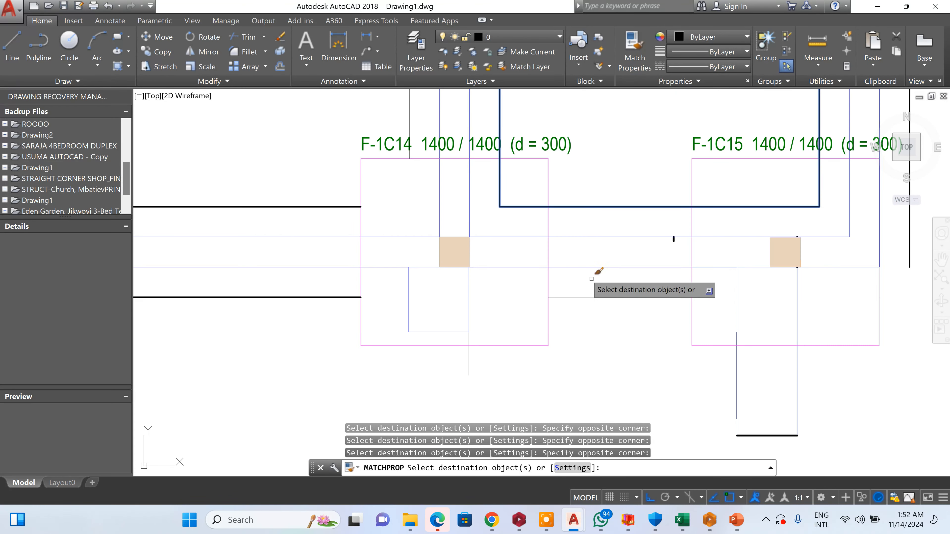
{"action": "left_click", "coordinate": [586, 320]}
{"action": "scroll", "coordinate": [671, 363], "scroll_direction": "down", "scroll_amount": 6}
{"action": "scroll", "coordinate": [632, 302], "scroll_direction": "up", "scroll_amount": 6}
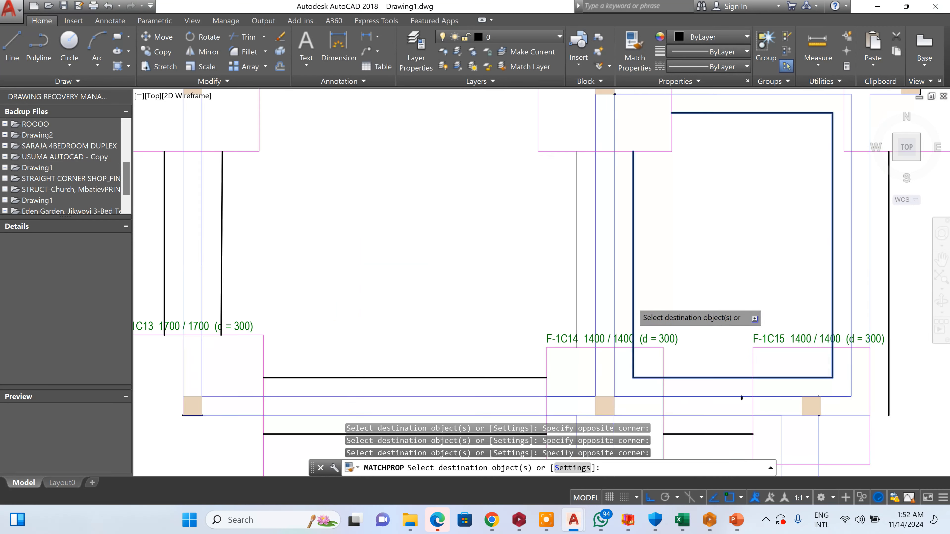
{"action": "scroll", "coordinate": [711, 322], "scroll_direction": "down", "scroll_amount": 6}
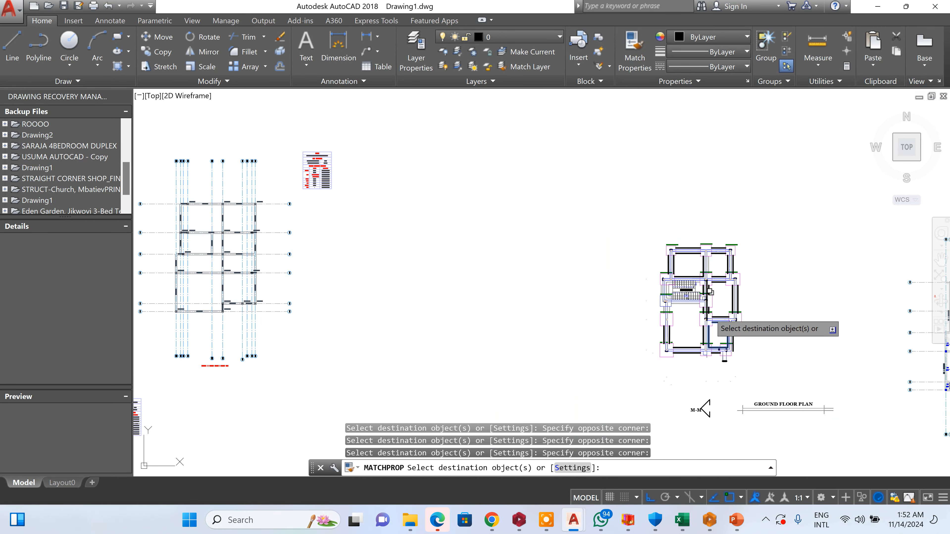
- Apply the 0.40 mm properties to the footing polyline running around the inside of the staircase walls
{"action": "scroll", "coordinate": [636, 296], "scroll_direction": "up", "scroll_amount": 5}
{"action": "scroll", "coordinate": [692, 298], "scroll_direction": "up", "scroll_amount": 5}
{"action": "left_click", "coordinate": [575, 262]}
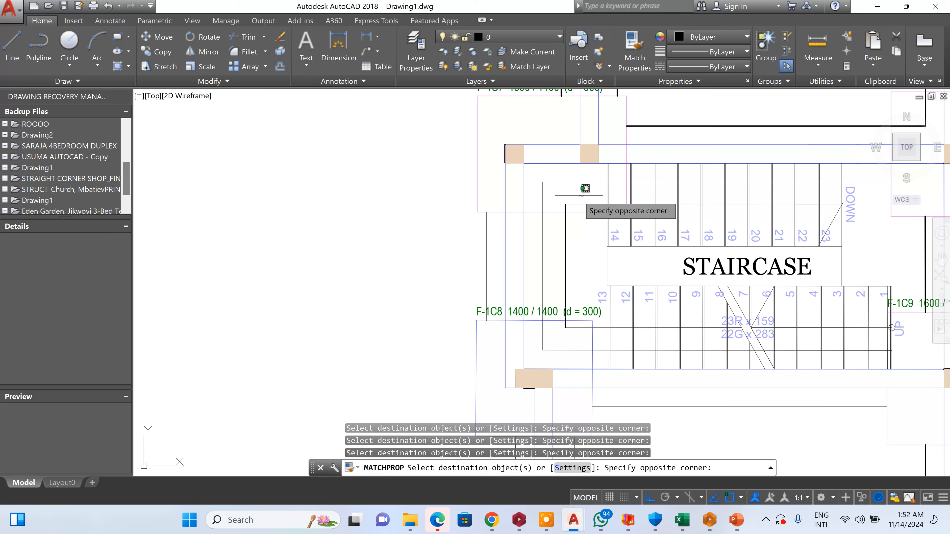
{"action": "left_click", "coordinate": [568, 175]}
{"action": "scroll", "coordinate": [557, 207], "scroll_direction": "down", "scroll_amount": 5}
{"action": "scroll", "coordinate": [580, 221], "scroll_direction": "up", "scroll_amount": 5}
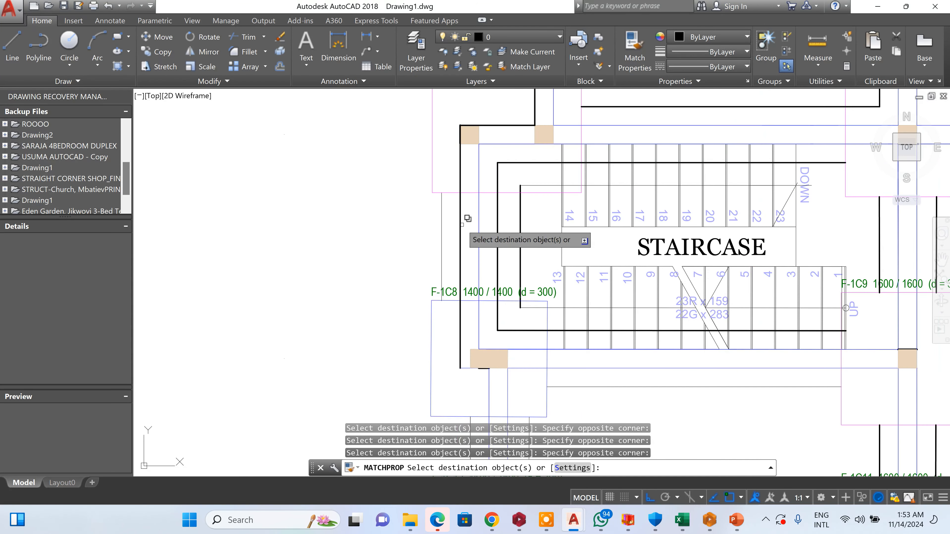
- Apply the 0.40 mm properties to the outer footing line between F-1C7 and F-1C8 and both lines between F-1C8 and F-1C12
{"action": "scroll", "coordinate": [505, 187], "scroll_direction": "down", "scroll_amount": 5}
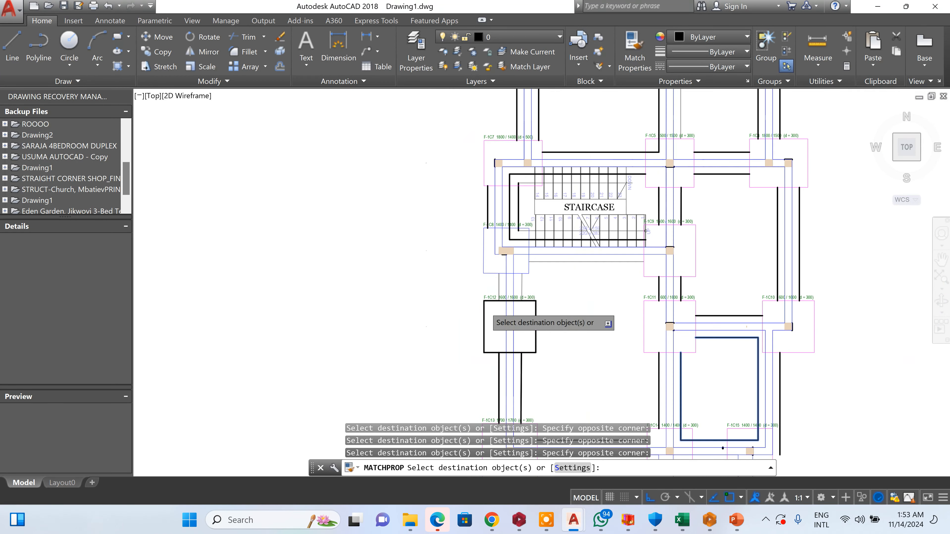
{"action": "scroll", "coordinate": [503, 262], "scroll_direction": "up", "scroll_amount": 5}
{"action": "left_click", "coordinate": [545, 212]}
{"action": "left_click", "coordinate": [514, 222]}
{"action": "left_click", "coordinate": [694, 203]}
{"action": "left_click", "coordinate": [629, 229]}
{"action": "scroll", "coordinate": [521, 338], "scroll_direction": "down", "scroll_amount": 5}
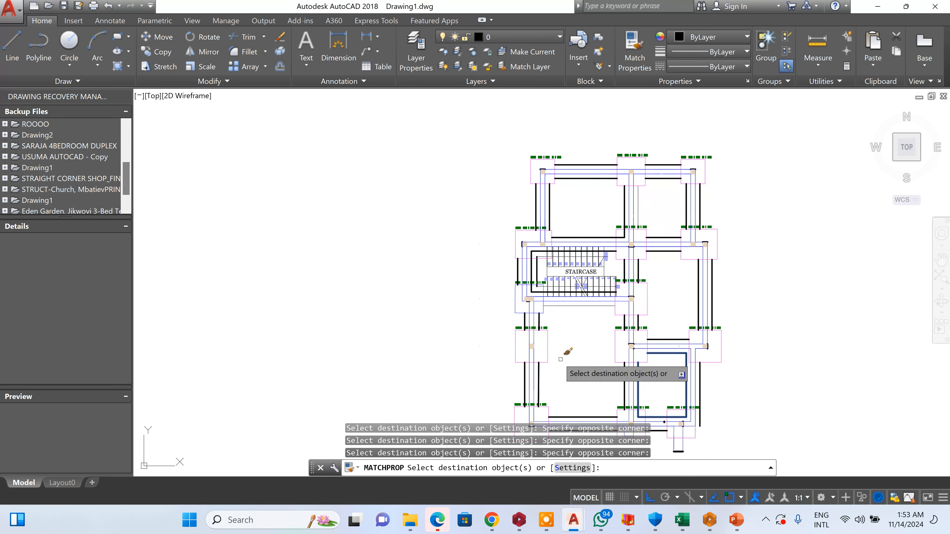
{"action": "scroll", "coordinate": [561, 359], "scroll_direction": "up", "scroll_amount": 2}
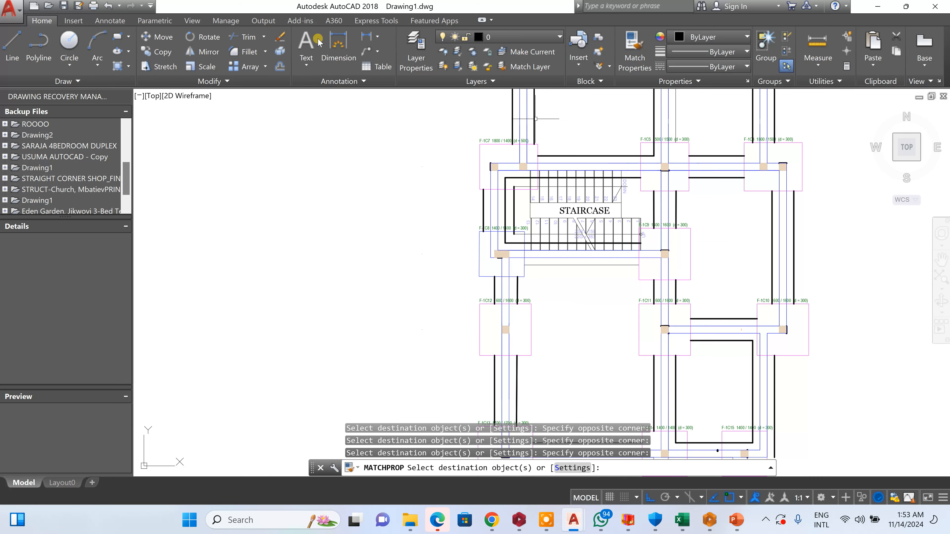
{"action": "key", "text": "Escape"}
- Trim the thick inner wall-footing lines where they run inside column footings F-1C14 and F-1C15
{"action": "left_click", "coordinate": [245, 37]}
{"action": "key", "text": "Return"}
{"action": "scroll", "coordinate": [619, 289], "scroll_direction": "down", "scroll_amount": 2}
{"action": "scroll", "coordinate": [665, 400], "scroll_direction": "up", "scroll_amount": 6}
{"action": "scroll", "coordinate": [653, 371], "scroll_direction": "up", "scroll_amount": 2}
{"action": "left_click", "coordinate": [636, 341]}
{"action": "left_click", "coordinate": [603, 288]}
{"action": "scroll", "coordinate": [708, 333], "scroll_direction": "down", "scroll_amount": 5}
{"action": "scroll", "coordinate": [711, 337], "scroll_direction": "up", "scroll_amount": 7}
{"action": "left_click", "coordinate": [736, 288]}
{"action": "left_click", "coordinate": [633, 336]}
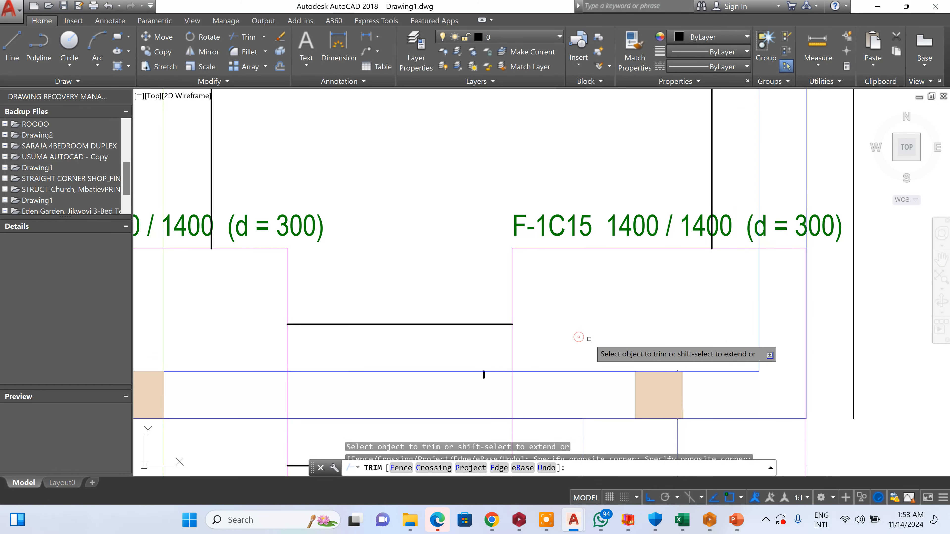
- Delete the short stray vertical line on the wall between F-1C14 and F-1C15
{"action": "scroll", "coordinate": [577, 359], "scroll_direction": "down", "scroll_amount": 3}
{"action": "scroll", "coordinate": [547, 372], "scroll_direction": "up", "scroll_amount": 8}
{"action": "key", "text": "Escape"}
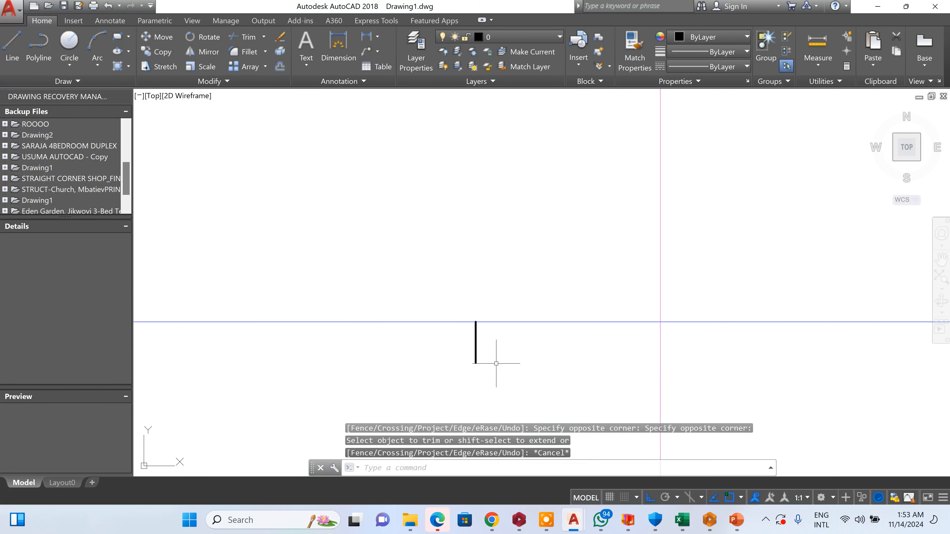
{"action": "left_click", "coordinate": [430, 293]}
{"action": "left_click", "coordinate": [544, 378]}
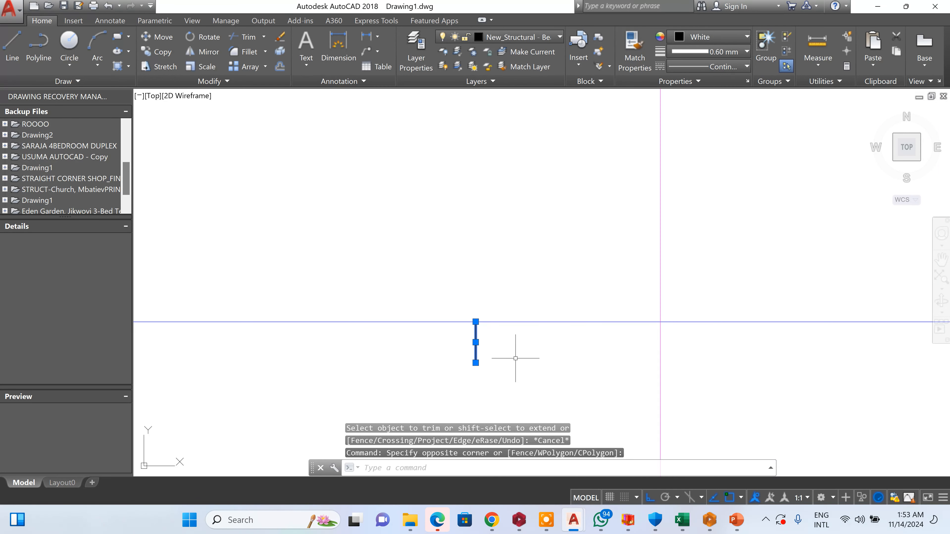
{"action": "key", "text": "Delete"}
{"action": "scroll", "coordinate": [486, 390], "scroll_direction": "down", "scroll_amount": 3}
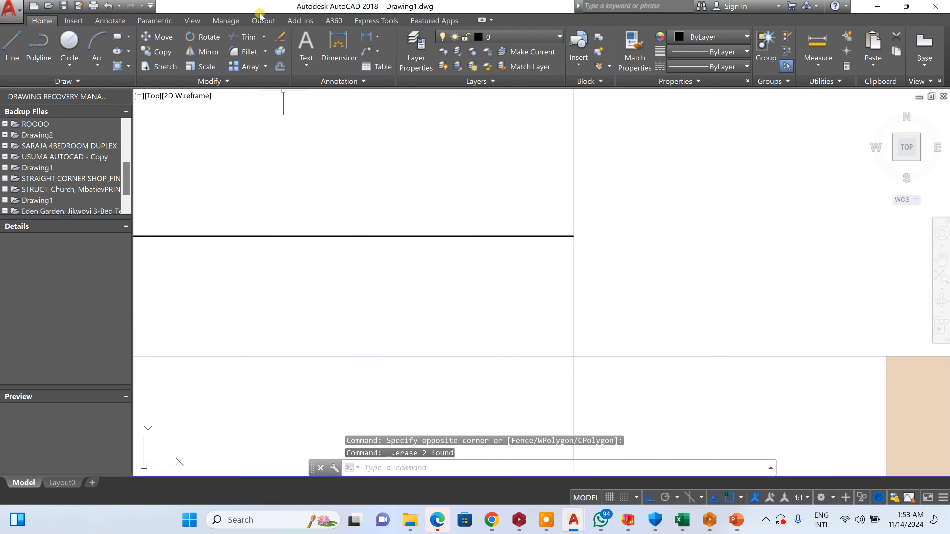
- Trim the corner of the staircase footing polyline that lies inside column footing F-1C7, using all objects as cutting edges
{"action": "right_click", "coordinate": [378, 162]}
{"action": "left_click", "coordinate": [243, 41]}
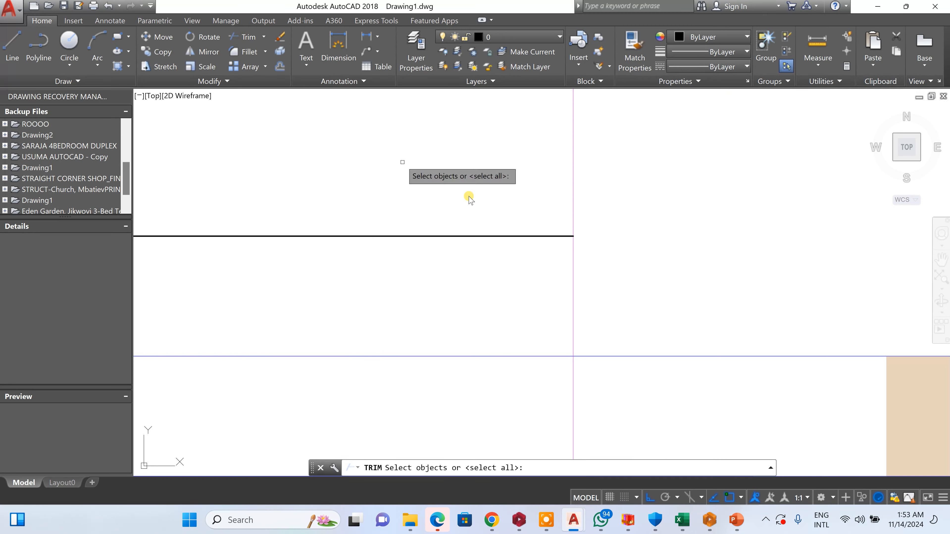
{"action": "scroll", "coordinate": [588, 378], "scroll_direction": "down", "scroll_amount": 4}
{"action": "key", "text": "Return"}
{"action": "scroll", "coordinate": [572, 307], "scroll_direction": "down", "scroll_amount": 2}
{"action": "scroll", "coordinate": [498, 210], "scroll_direction": "up", "scroll_amount": 6}
{"action": "scroll", "coordinate": [491, 258], "scroll_direction": "up", "scroll_amount": 2}
{"action": "left_click", "coordinate": [489, 185]}
{"action": "left_click", "coordinate": [381, 225]}
{"action": "left_click", "coordinate": [610, 164]}
{"action": "left_click", "coordinate": [535, 229]}
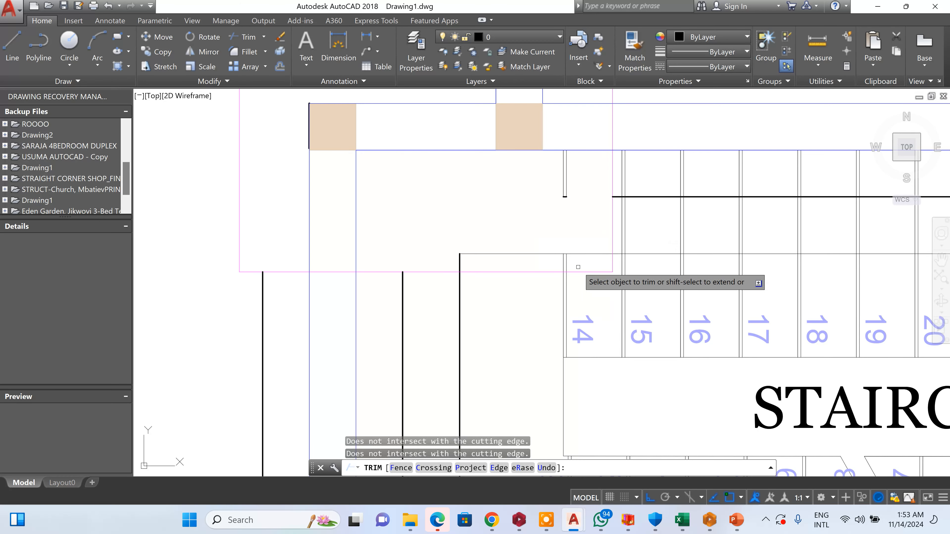
- Trim the stair lines inside column footing F-1C7 and the footing polyline's corner inside F-1C8
{"action": "scroll", "coordinate": [578, 268], "scroll_direction": "up", "scroll_amount": 3}
{"action": "left_click", "coordinate": [579, 267]}
{"action": "left_click", "coordinate": [209, 176]}
{"action": "scroll", "coordinate": [619, 157], "scroll_direction": "down", "scroll_amount": 3}
{"action": "scroll", "coordinate": [621, 225], "scroll_direction": "up", "scroll_amount": 6}
{"action": "left_click", "coordinate": [546, 354]}
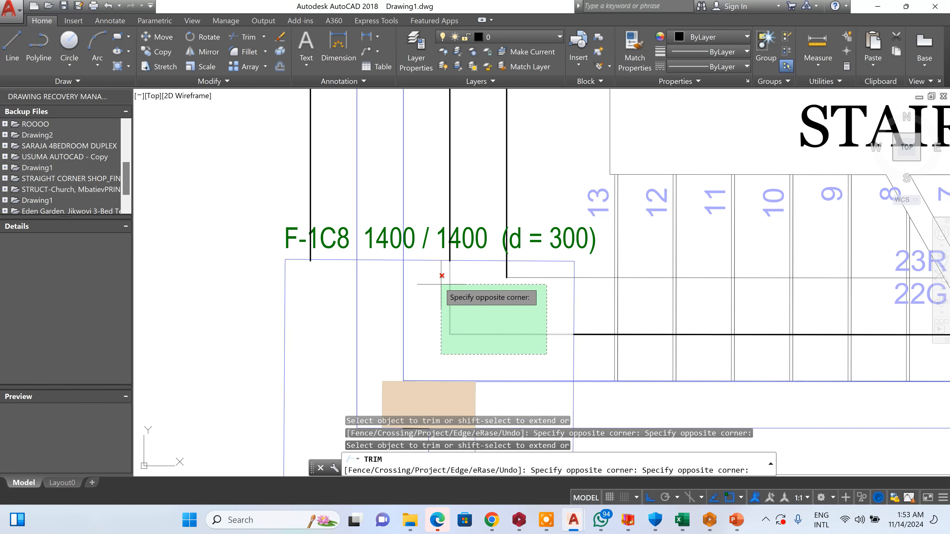
{"action": "left_click", "coordinate": [437, 290]}
{"action": "scroll", "coordinate": [505, 317], "scroll_direction": "down", "scroll_amount": 4}
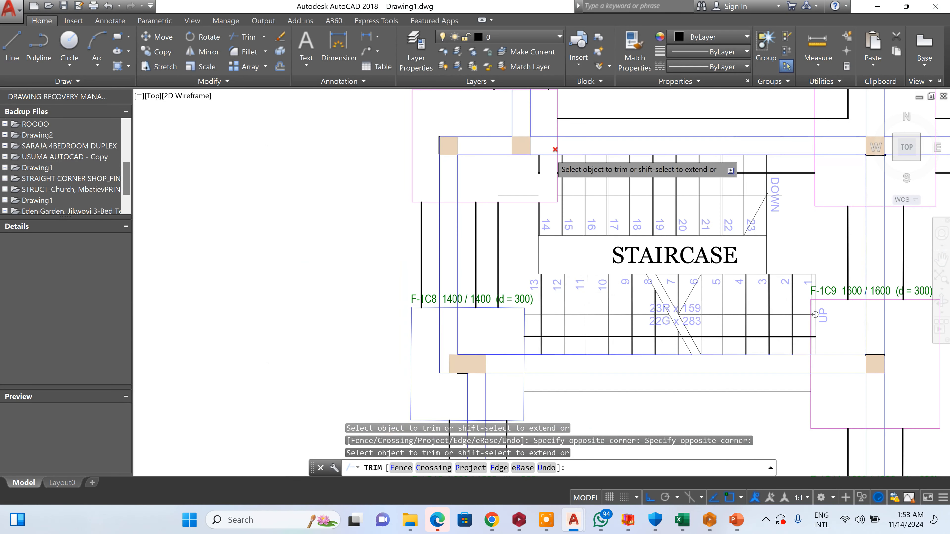
- Delete the leftover tread stubs and the short horizontal line piece inside column footing F-1C7
{"action": "key", "text": "Escape"}
{"action": "scroll", "coordinate": [546, 176], "scroll_direction": "up", "scroll_amount": 5}
{"action": "left_click", "coordinate": [537, 177]}
{"action": "left_click", "coordinate": [429, 319]}
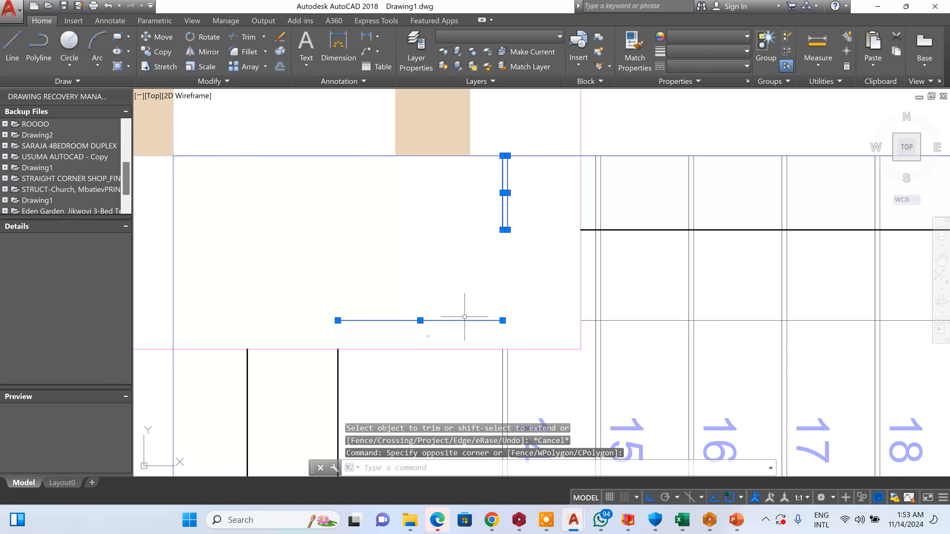
{"action": "key", "text": "Delete"}
{"action": "scroll", "coordinate": [527, 316], "scroll_direction": "down", "scroll_amount": 3}
{"action": "scroll", "coordinate": [679, 263], "scroll_direction": "down", "scroll_amount": 5}
{"action": "scroll", "coordinate": [689, 277], "scroll_direction": "up", "scroll_amount": 5}
- Trim the upper flight's tread lines between the wall and the thick footing line from F-1C7 to F-1C5
{"action": "left_click", "coordinate": [246, 39]}
{"action": "right_click", "coordinate": [563, 128]}
{"action": "scroll", "coordinate": [635, 240], "scroll_direction": "up", "scroll_amount": 4}
{"action": "left_click", "coordinate": [708, 209]}
{"action": "scroll", "coordinate": [658, 210], "scroll_direction": "down", "scroll_amount": 4}
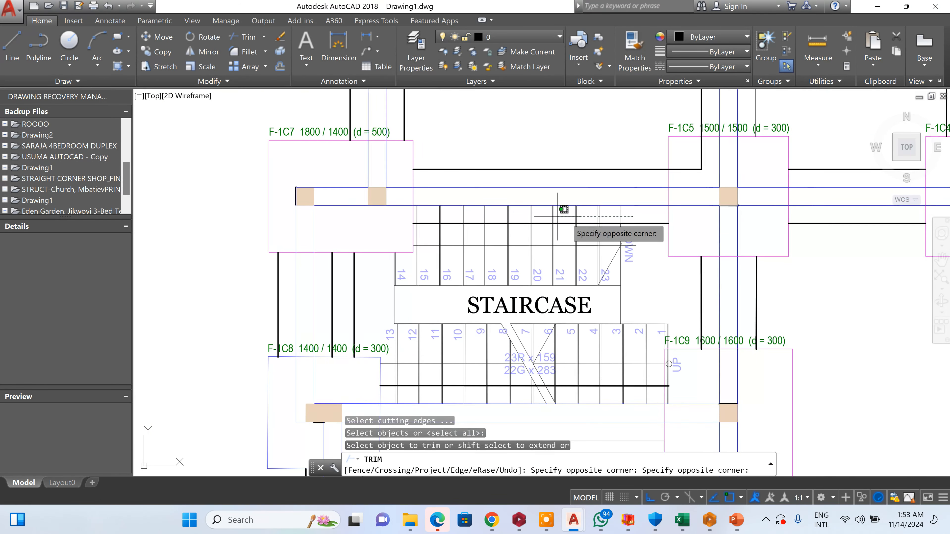
{"action": "scroll", "coordinate": [418, 204], "scroll_direction": "up", "scroll_amount": 3}
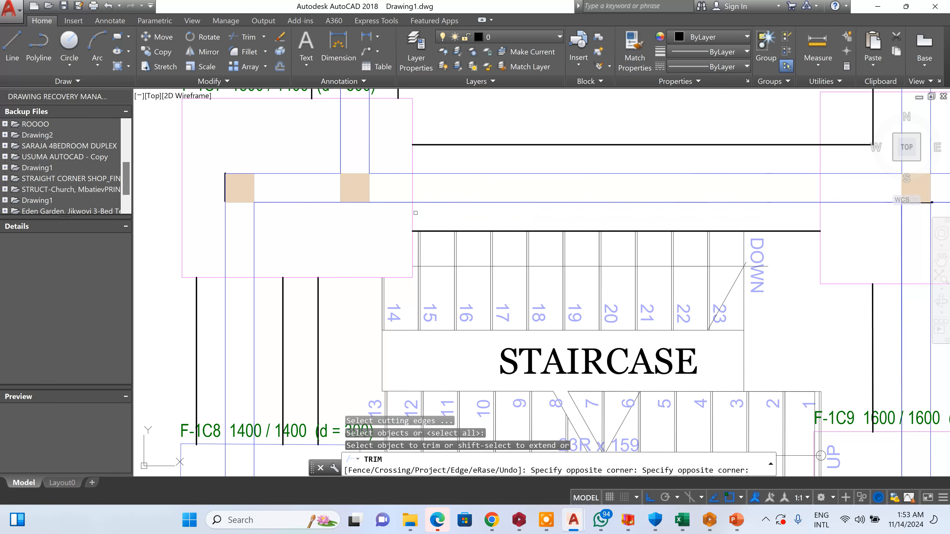
{"action": "left_click", "coordinate": [415, 213]}
- Trim the lower flight's tread lines between the thick footing line and the wall from F-1C8 to F-1C9
{"action": "scroll", "coordinate": [486, 202], "scroll_direction": "down", "scroll_amount": 5}
{"action": "scroll", "coordinate": [560, 282], "scroll_direction": "up", "scroll_amount": 5}
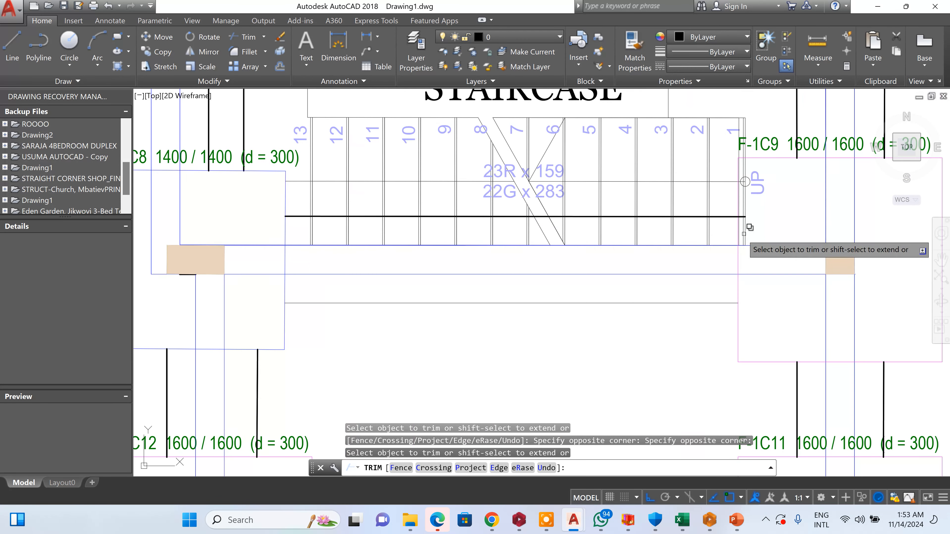
{"action": "left_click", "coordinate": [723, 232]}
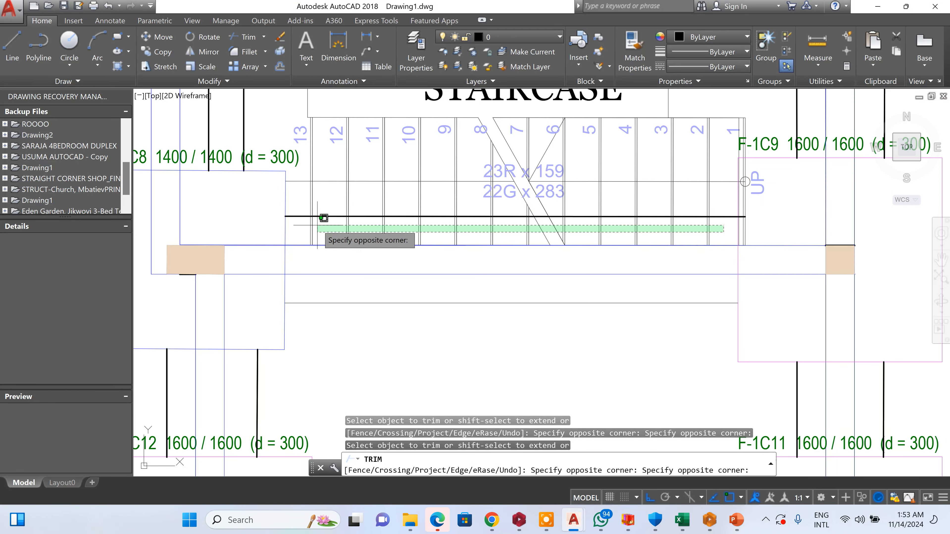
{"action": "left_click", "coordinate": [313, 218]}
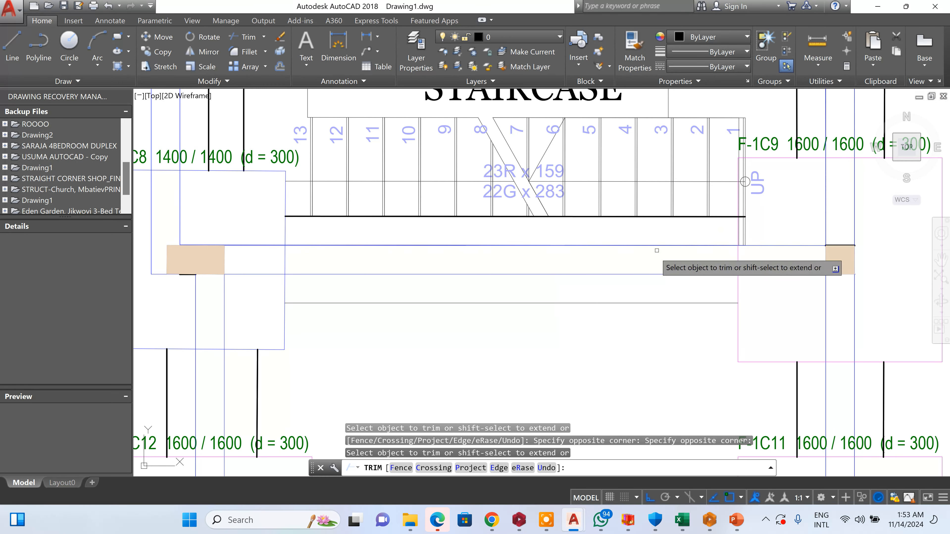
- Trim and delete the footing and tread line remnants at the edge of F-1C9, and erase the UP label
{"action": "scroll", "coordinate": [746, 221], "scroll_direction": "up", "scroll_amount": 4}
{"action": "left_click", "coordinate": [742, 227]}
{"action": "left_click", "coordinate": [743, 220]}
{"action": "scroll", "coordinate": [743, 221], "scroll_direction": "down", "scroll_amount": 3}
{"action": "key", "text": "Escape"}
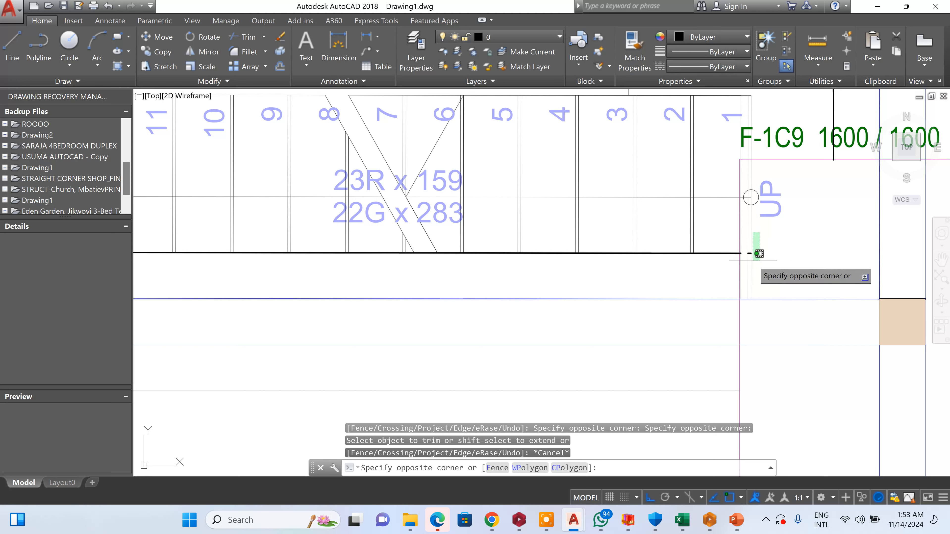
{"action": "left_click", "coordinate": [739, 258]}
{"action": "key", "text": "Delete"}
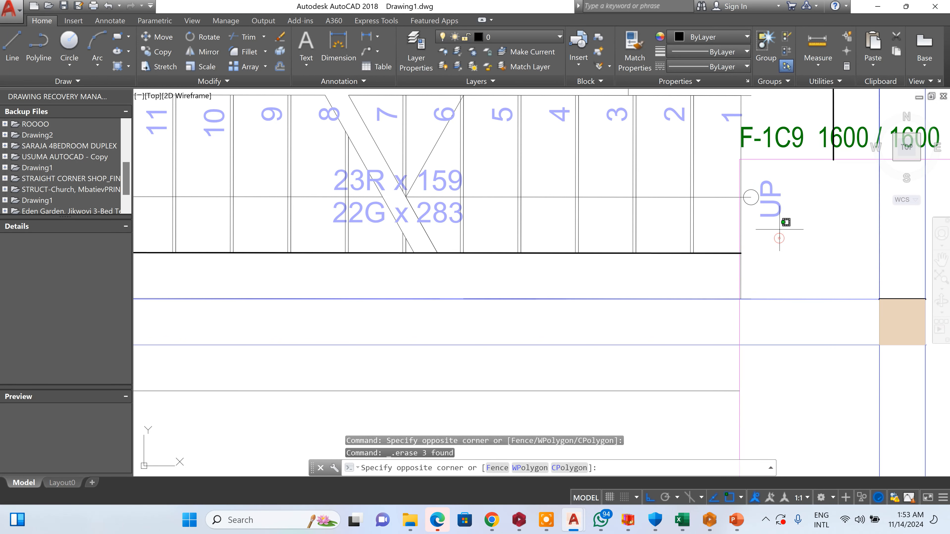
{"action": "left_click", "coordinate": [751, 197]}
{"action": "key", "text": "Delete"}
{"action": "scroll", "coordinate": [757, 260], "scroll_direction": "down", "scroll_amount": 5}
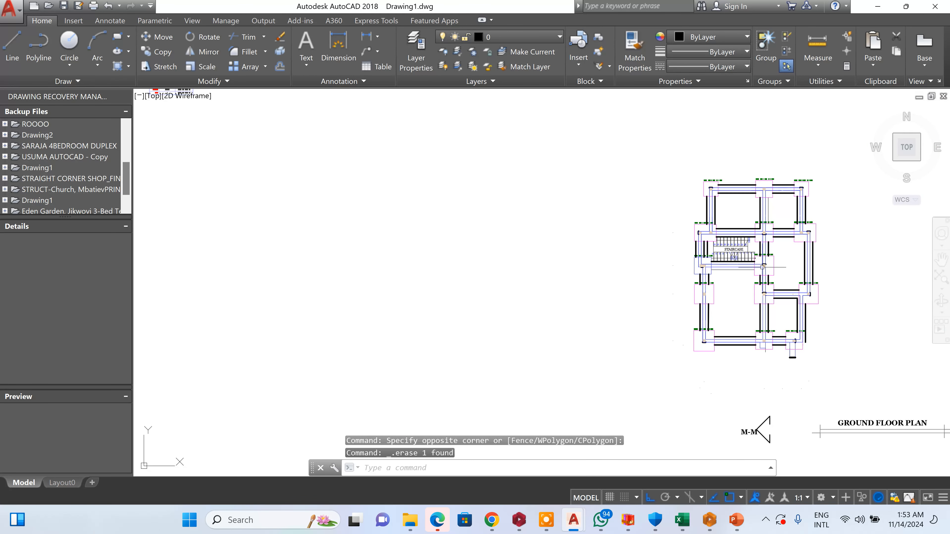
{"action": "scroll", "coordinate": [762, 268], "scroll_direction": "up", "scroll_amount": 10}
{"action": "left_click", "coordinate": [754, 201]}
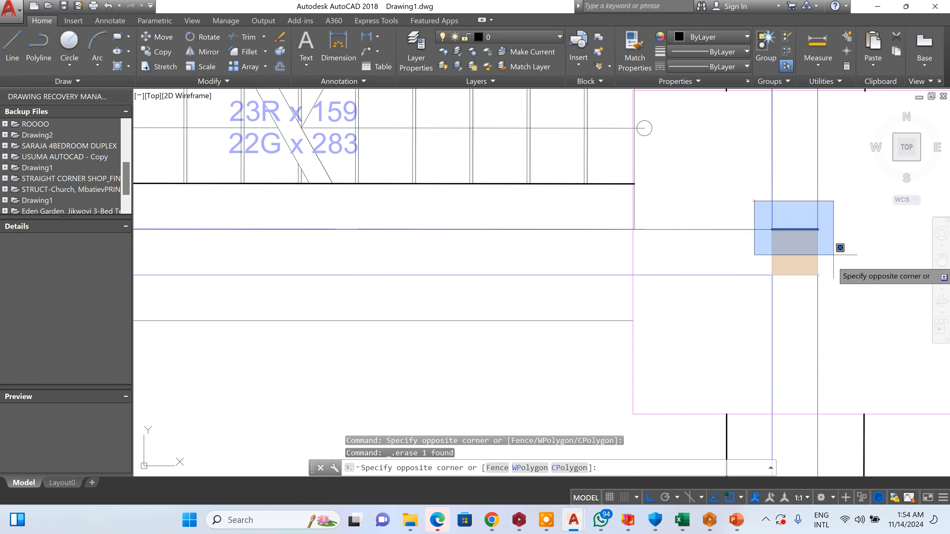
{"action": "left_click", "coordinate": [868, 282]}
{"action": "scroll", "coordinate": [867, 275], "scroll_direction": "up", "scroll_amount": 4}
{"action": "key", "text": "Escape"}
{"action": "scroll", "coordinate": [793, 198], "scroll_direction": "up", "scroll_amount": 4}
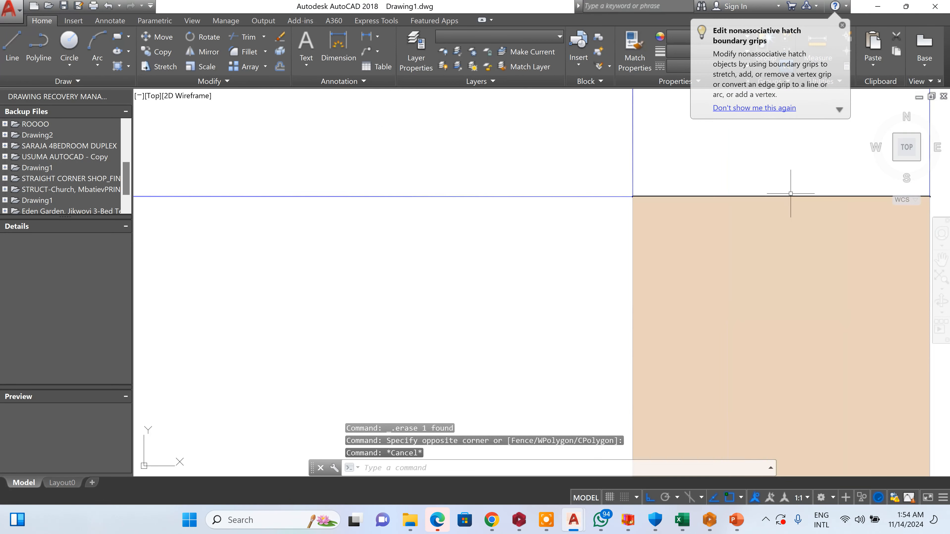
{"action": "left_click", "coordinate": [761, 163]}
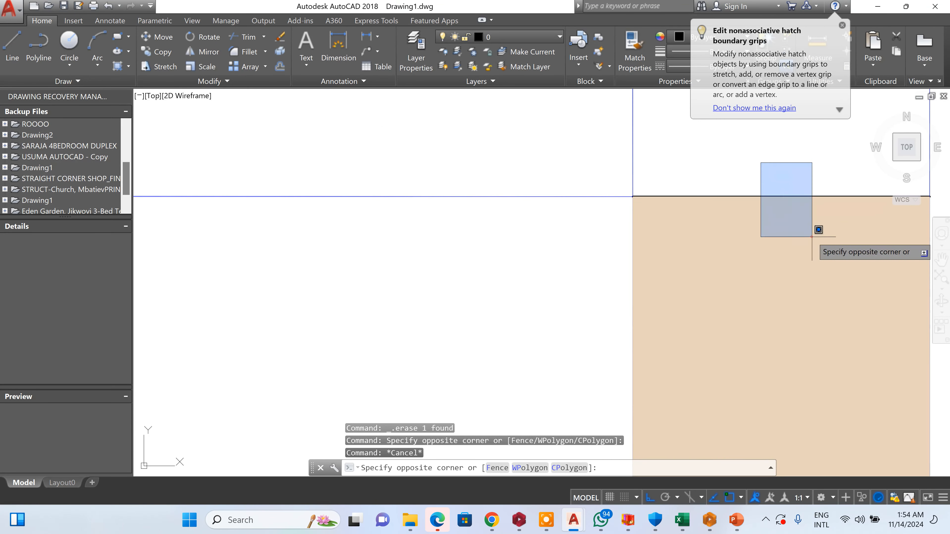
{"action": "left_click", "coordinate": [812, 237]}
{"action": "scroll", "coordinate": [599, 269], "scroll_direction": "down", "scroll_amount": 10}
{"action": "scroll", "coordinate": [599, 269], "scroll_direction": "down", "scroll_amount": 8}
{"action": "scroll", "coordinate": [561, 213], "scroll_direction": "up", "scroll_amount": 6}
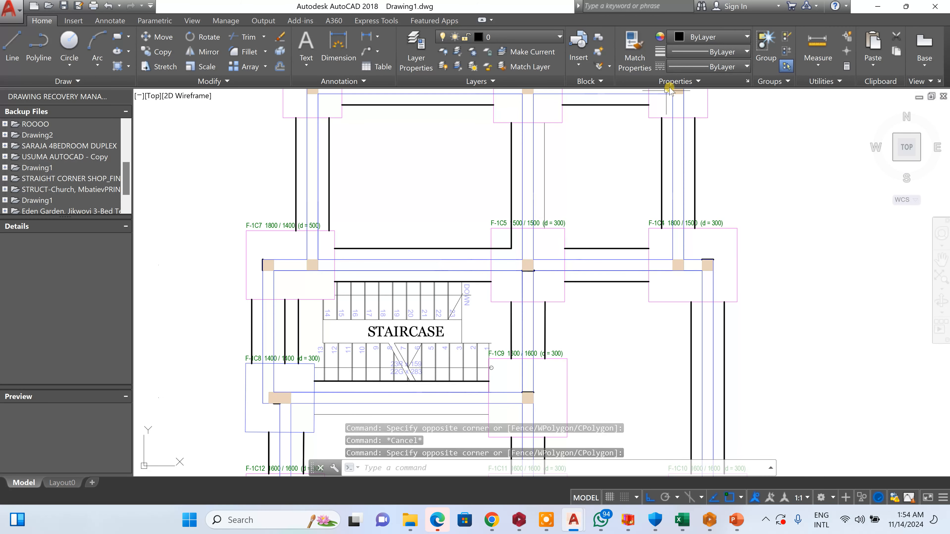
- Match the properties of a thick wall-footing line onto the thin footing line between F-1C2 and F-1C5
{"action": "left_click", "coordinate": [635, 49]}
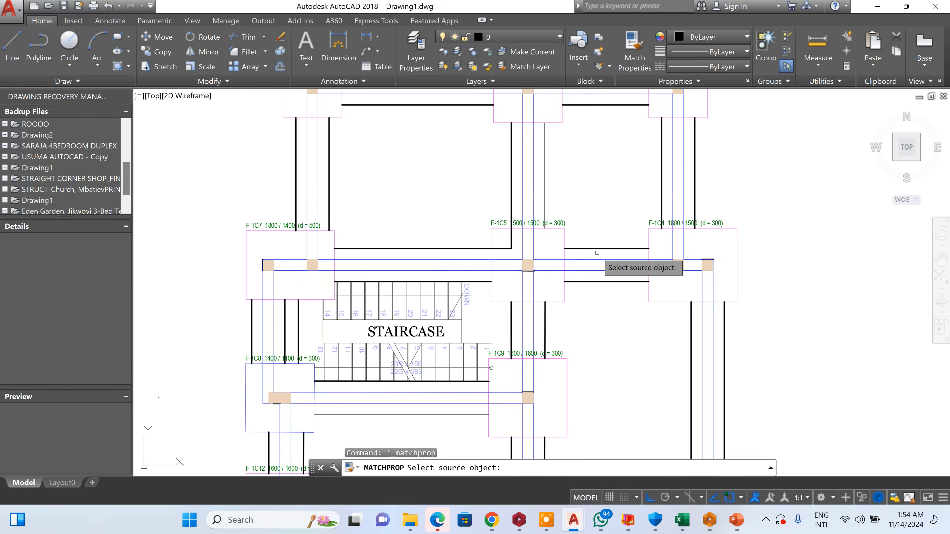
{"action": "left_click", "coordinate": [600, 249]}
{"action": "scroll", "coordinate": [562, 176], "scroll_direction": "up", "scroll_amount": 4}
{"action": "left_click", "coordinate": [543, 208]}
{"action": "left_click", "coordinate": [414, 93]}
- Copy the cleaned foundation plan, with ortho and object snap off, to the empty space beside the row of column footing details
{"action": "left_click", "coordinate": [249, 37]}
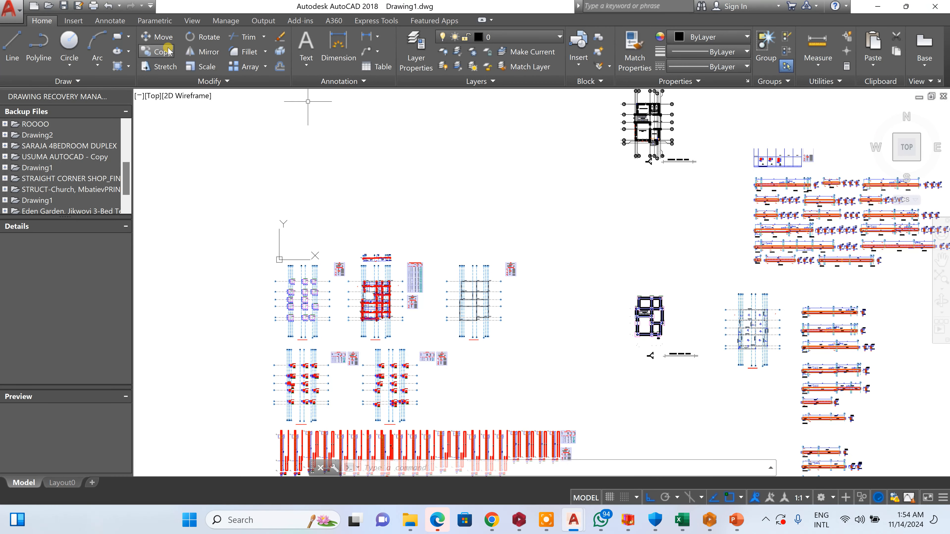
{"action": "scroll", "coordinate": [419, 175], "scroll_direction": "down", "scroll_amount": 6}
{"action": "scroll", "coordinate": [374, 313], "scroll_direction": "up", "scroll_amount": 3}
{"action": "scroll", "coordinate": [420, 290], "scroll_direction": "up", "scroll_amount": 2}
{"action": "scroll", "coordinate": [426, 331], "scroll_direction": "down", "scroll_amount": 5}
{"action": "scroll", "coordinate": [485, 260], "scroll_direction": "up", "scroll_amount": 3}
{"action": "scroll", "coordinate": [520, 225], "scroll_direction": "up", "scroll_amount": 3}
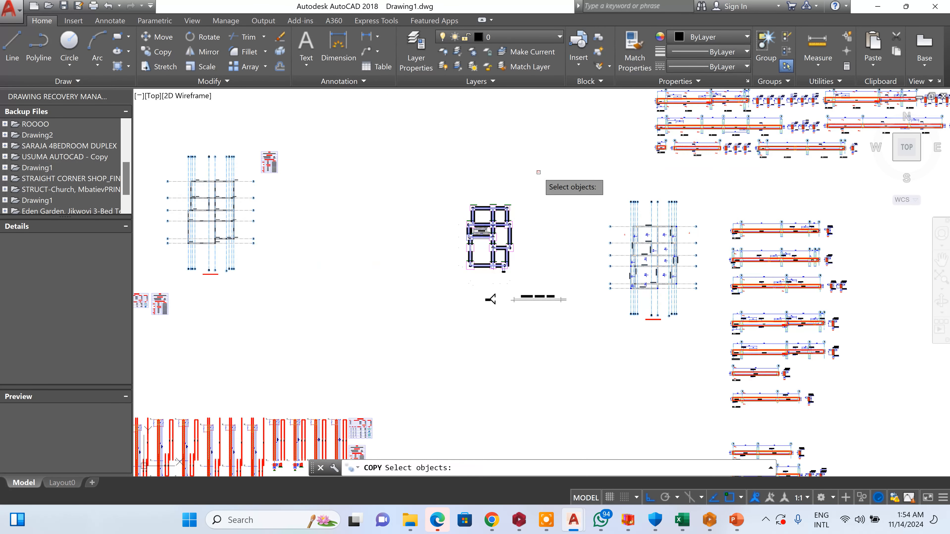
{"action": "left_click", "coordinate": [535, 170]}
{"action": "left_click", "coordinate": [463, 273]}
{"action": "key", "text": "Return"}
{"action": "left_click", "coordinate": [491, 298]}
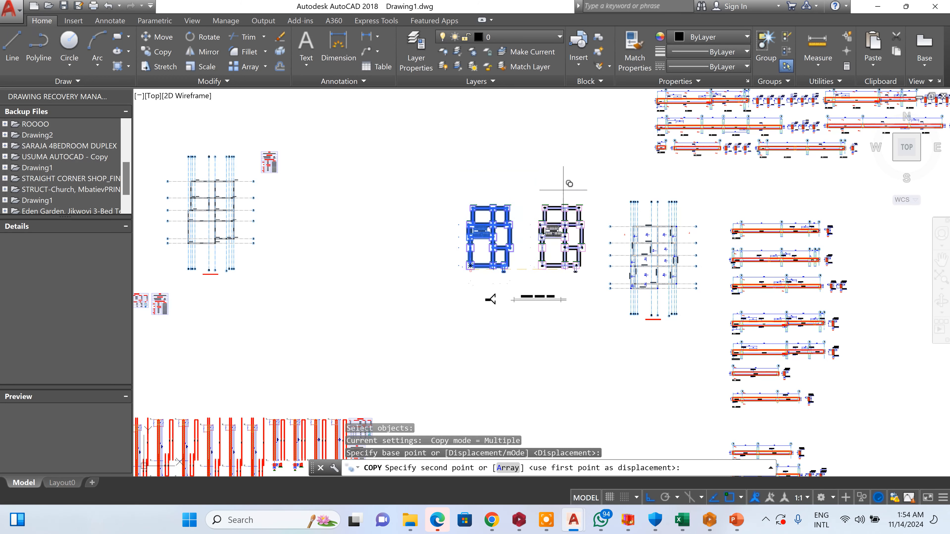
{"action": "scroll", "coordinate": [641, 370], "scroll_direction": "down", "scroll_amount": 5}
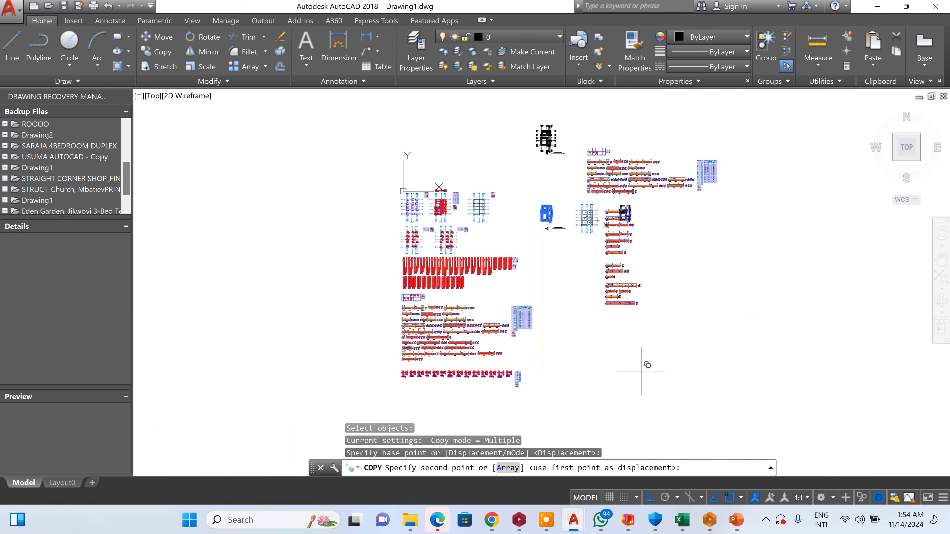
{"action": "left_click", "coordinate": [727, 500]}
{"action": "scroll", "coordinate": [483, 296], "scroll_direction": "up", "scroll_amount": 6}
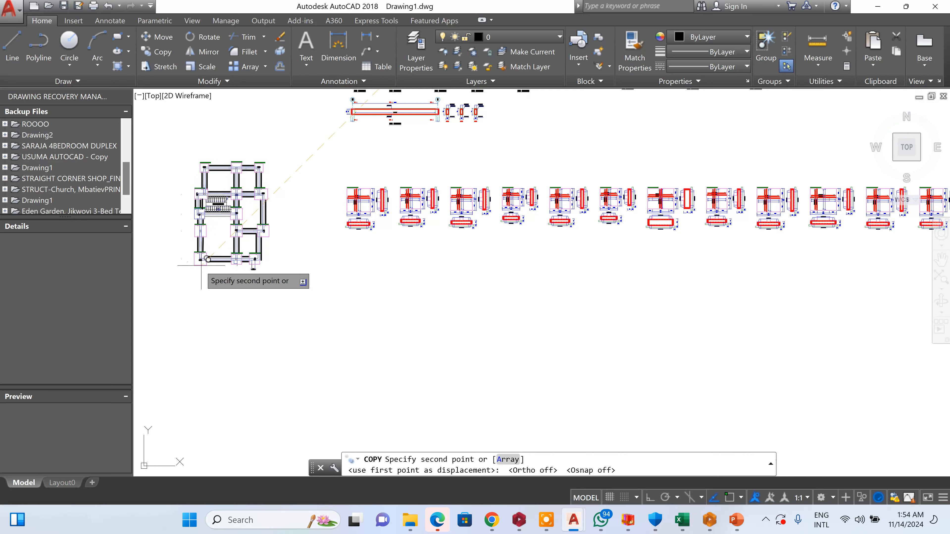
{"action": "left_click", "coordinate": [198, 202]}
{"action": "scroll", "coordinate": [209, 187], "scroll_direction": "up", "scroll_amount": 6}
{"action": "key", "text": "Escape"}
- Copy the F-1C1 footing label to a spot just below the original, inside the footing outline
{"action": "scroll", "coordinate": [221, 167], "scroll_direction": "down", "scroll_amount": 5}
{"action": "scroll", "coordinate": [263, 190], "scroll_direction": "up", "scroll_amount": 9}
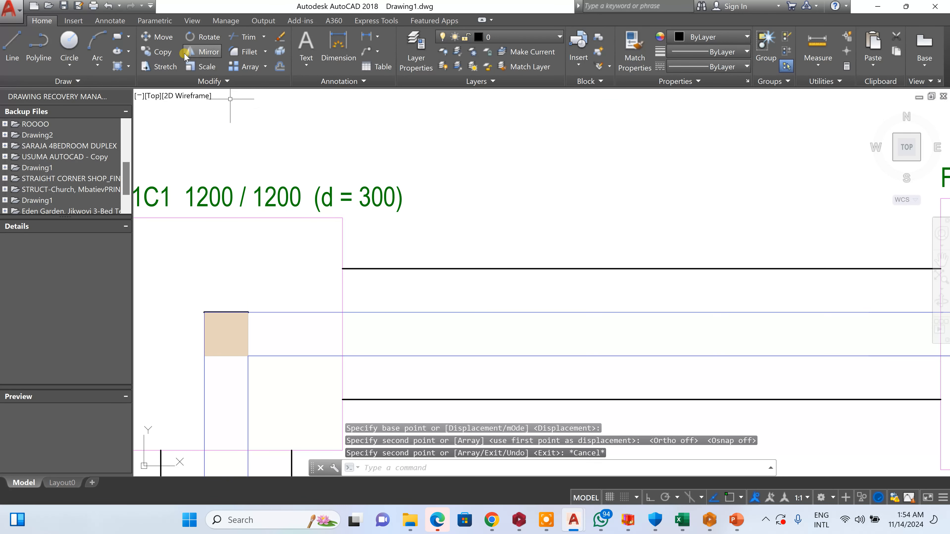
{"action": "key", "text": "Return"}
{"action": "scroll", "coordinate": [413, 244], "scroll_direction": "down", "scroll_amount": 6}
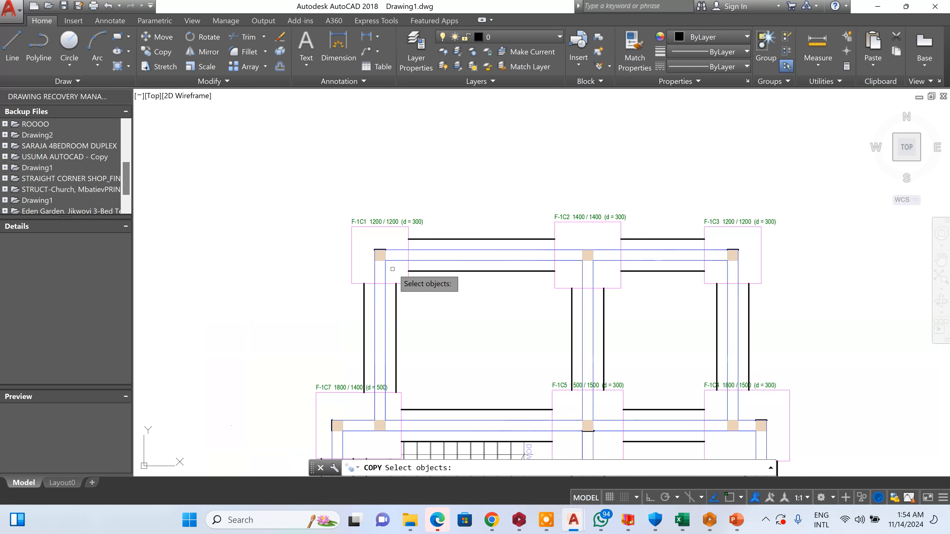
{"action": "scroll", "coordinate": [393, 269], "scroll_direction": "down", "scroll_amount": 3}
{"action": "scroll", "coordinate": [370, 274], "scroll_direction": "up", "scroll_amount": 8}
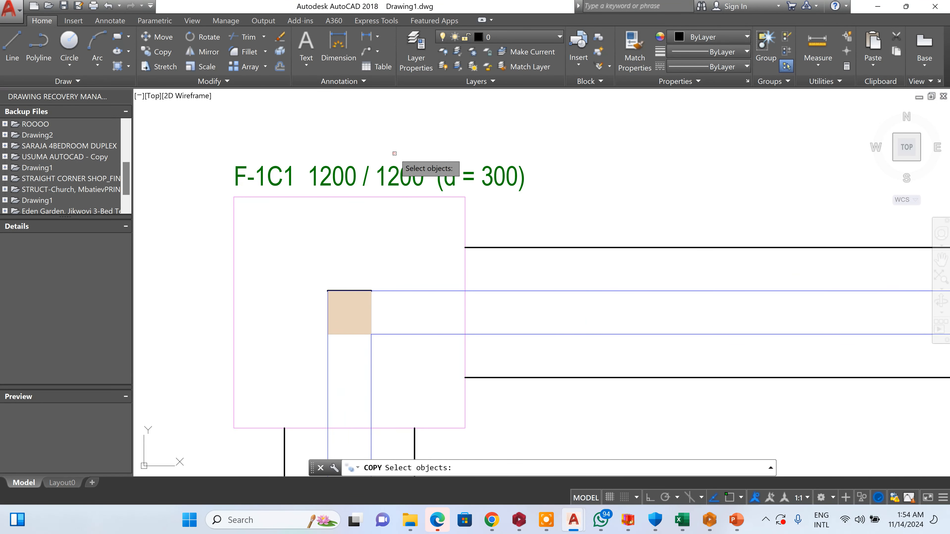
{"action": "left_click_drag", "start_coordinate": [395, 153], "coordinate": [322, 205]}
{"action": "key", "text": "Return"}
{"action": "left_click", "coordinate": [362, 171]}
{"action": "left_click", "coordinate": [353, 254]}
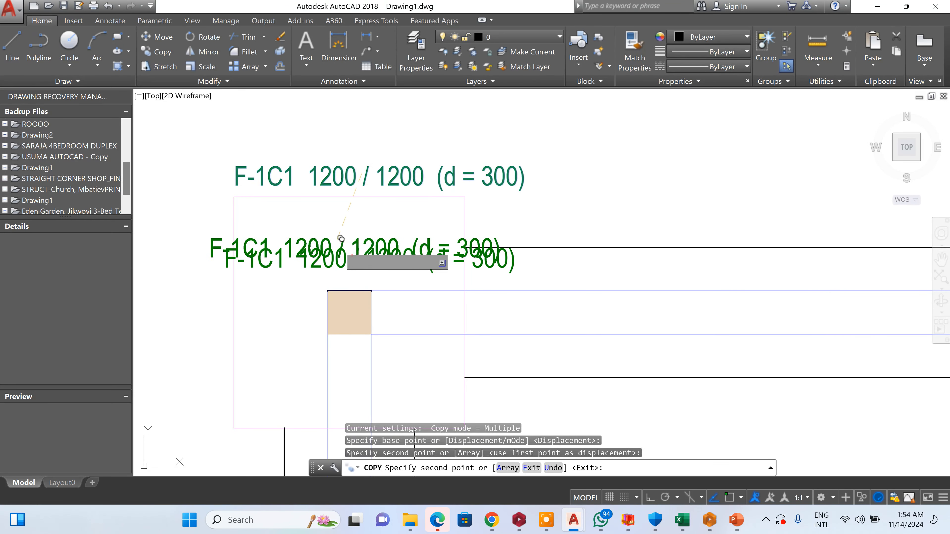
{"action": "key", "text": "Escape"}
- Change the text of the copied F-1C1 label to BT 1
{"action": "left_click", "coordinate": [313, 264]}
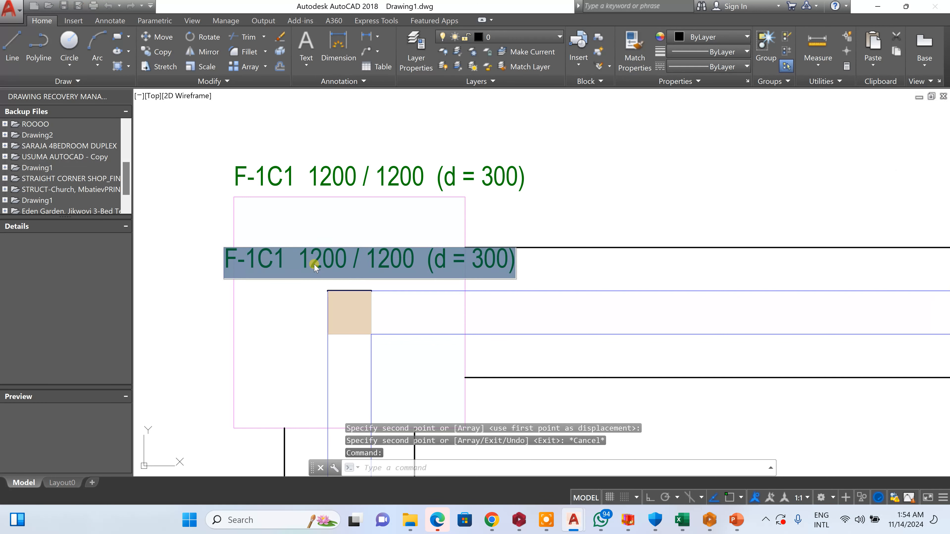
{"action": "double_click", "coordinate": [307, 263]}
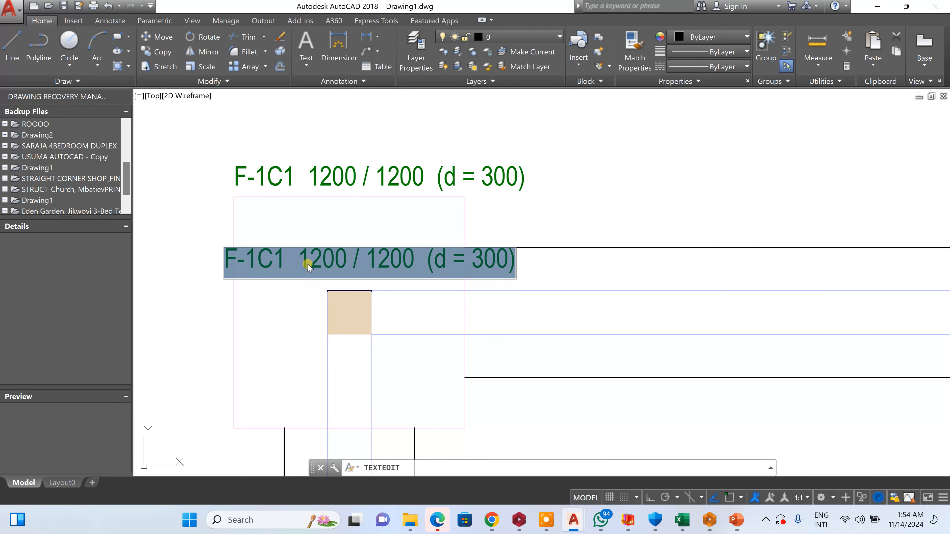
{"action": "type", "text": "BT 1"}
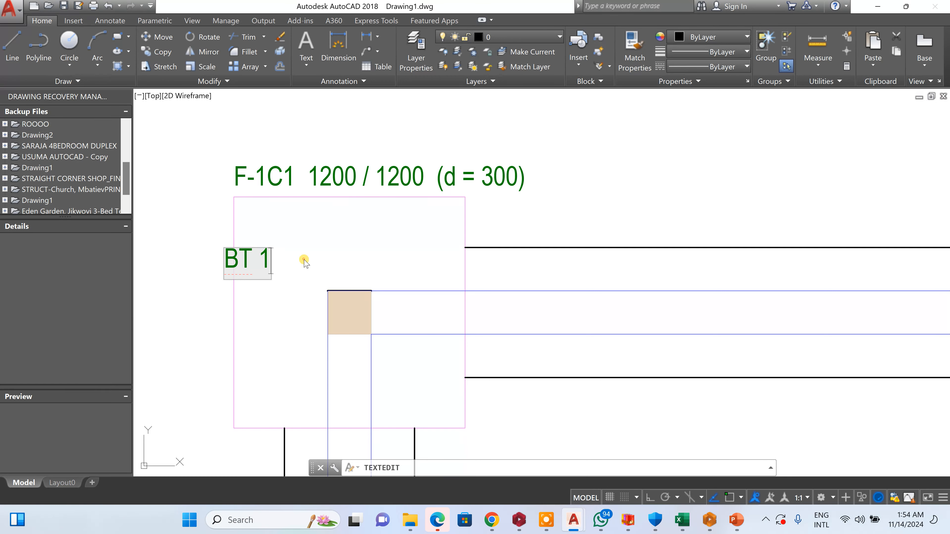
{"action": "left_click", "coordinate": [304, 262]}
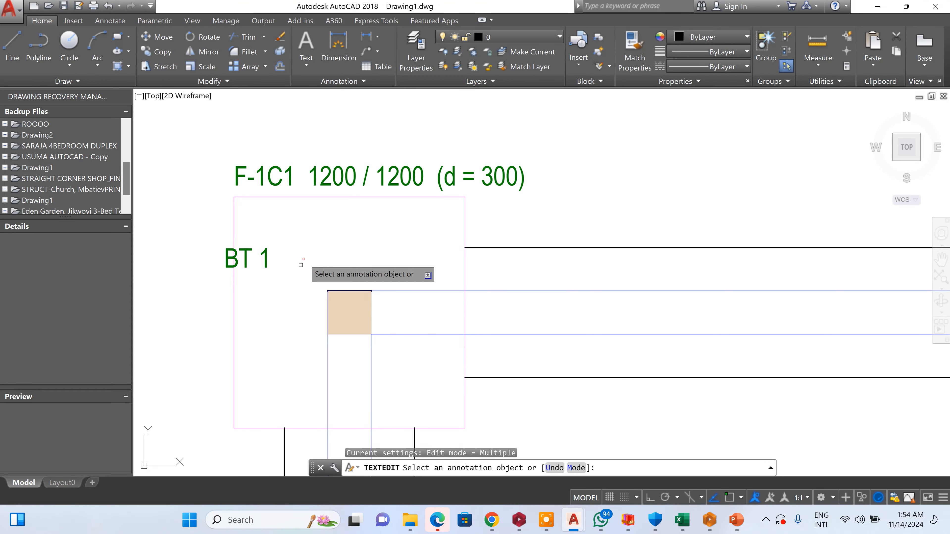
{"action": "key", "text": "Escape"}
- Move the BT 1 label outside footing F-1C1, beside its left edge
{"action": "left_click", "coordinate": [157, 36]}
{"action": "left_click", "coordinate": [273, 222]}
{"action": "left_click", "coordinate": [226, 280]}
{"action": "key", "text": "Return"}
{"action": "left_click", "coordinate": [260, 254]}
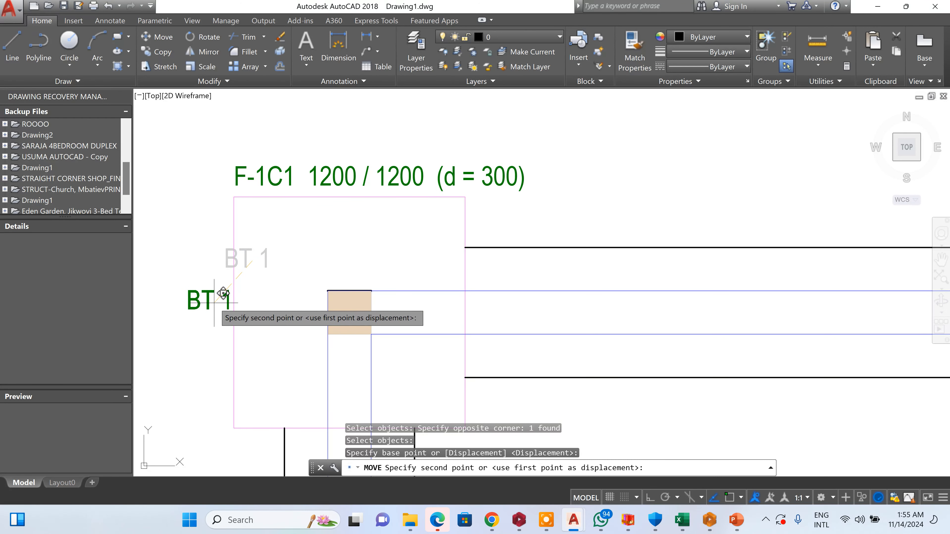
{"action": "left_click", "coordinate": [211, 301]}
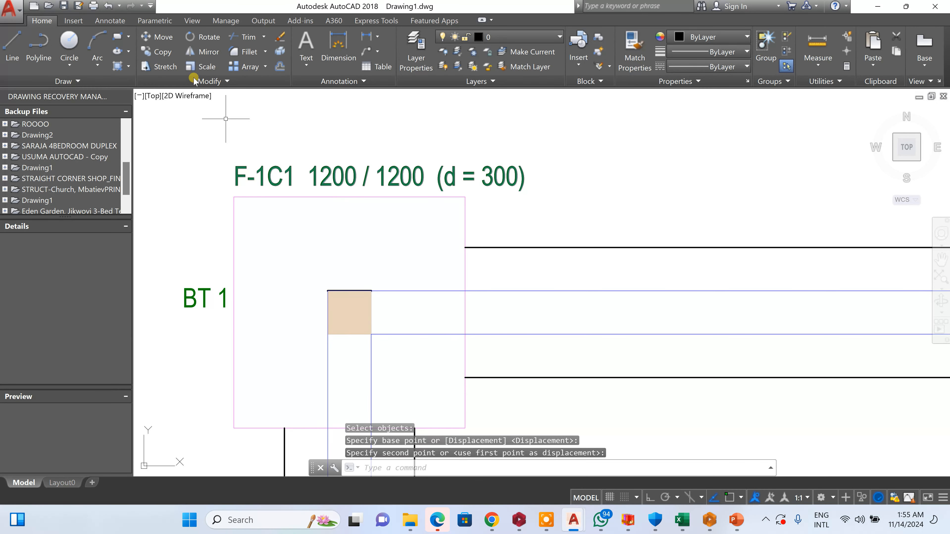
- Copy the complete F-1C3 footing detail, with plan and both sections, to the left of the copied foundation plan
{"action": "left_click", "coordinate": [160, 53]}
{"action": "scroll", "coordinate": [391, 185], "scroll_direction": "down", "scroll_amount": 10}
{"action": "scroll", "coordinate": [391, 185], "scroll_direction": "up", "scroll_amount": 3}
{"action": "scroll", "coordinate": [365, 221], "scroll_direction": "up", "scroll_amount": 5}
{"action": "scroll", "coordinate": [341, 221], "scroll_direction": "down", "scroll_amount": 3}
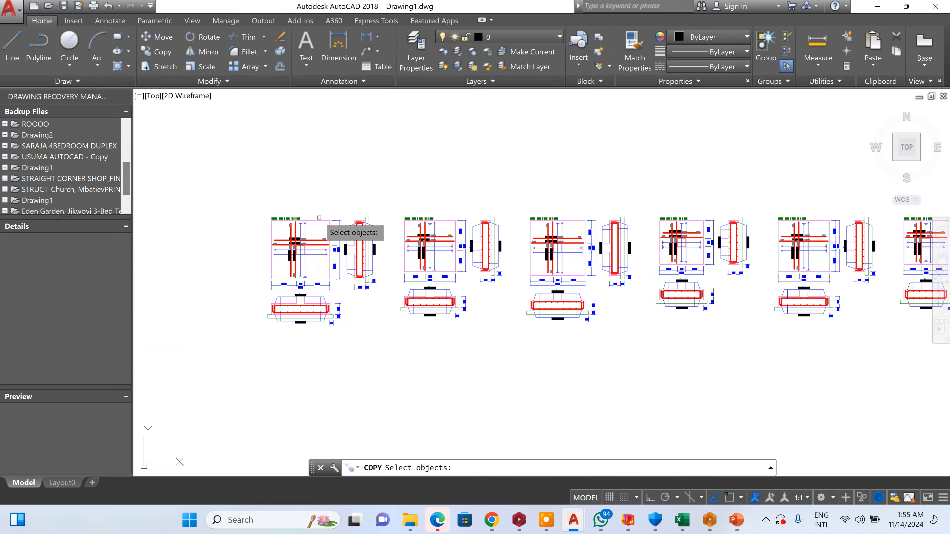
{"action": "scroll", "coordinate": [557, 246], "scroll_direction": "down", "scroll_amount": 4}
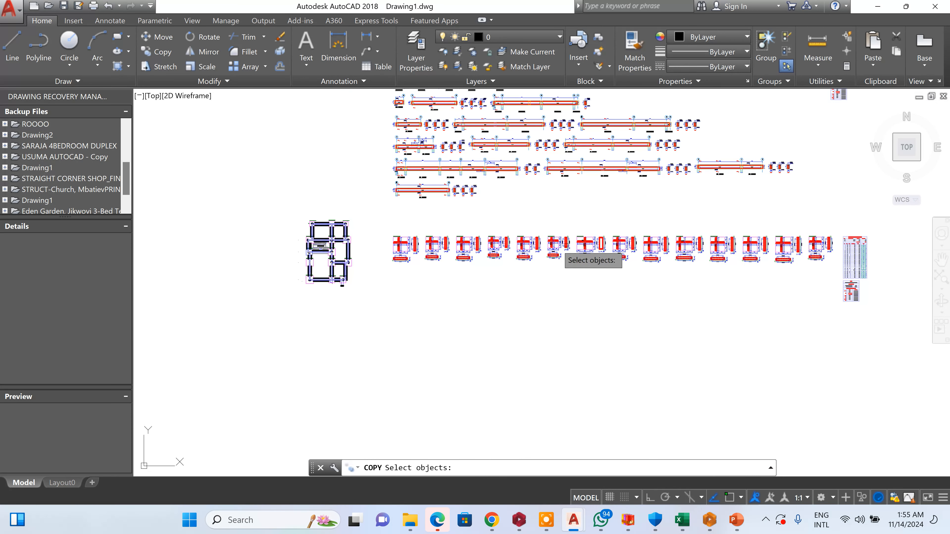
{"action": "scroll", "coordinate": [759, 237], "scroll_direction": "up", "scroll_amount": 8}
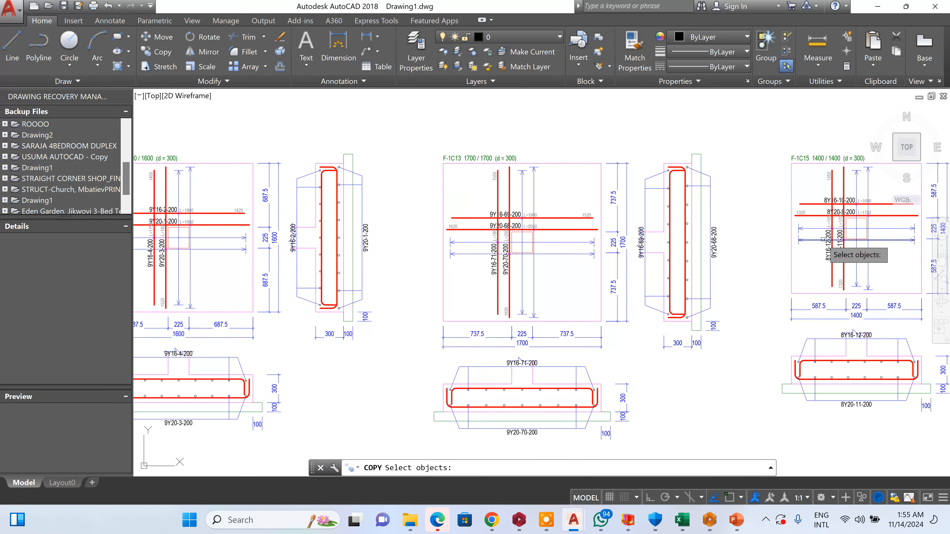
{"action": "scroll", "coordinate": [838, 191], "scroll_direction": "down", "scroll_amount": 8}
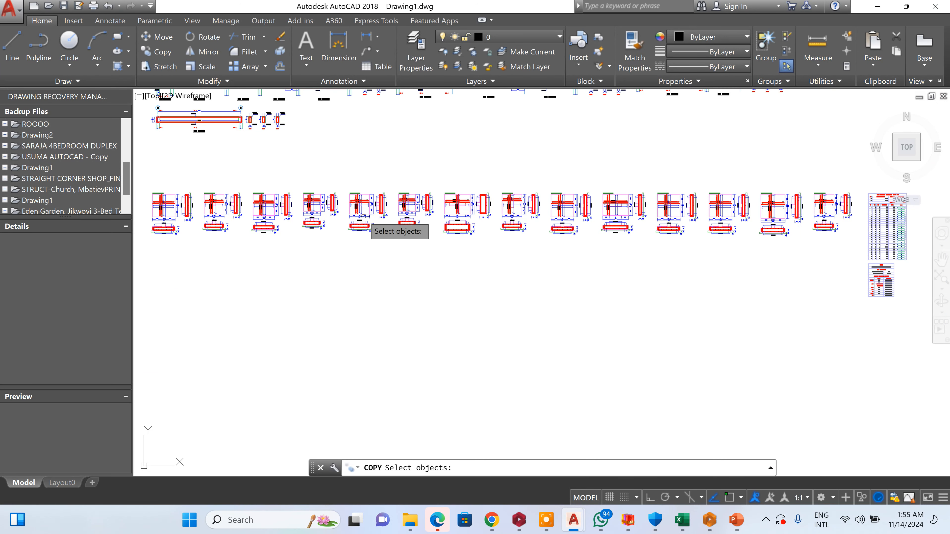
{"action": "scroll", "coordinate": [399, 204], "scroll_direction": "up", "scroll_amount": 7}
{"action": "scroll", "coordinate": [497, 186], "scroll_direction": "down", "scroll_amount": 4}
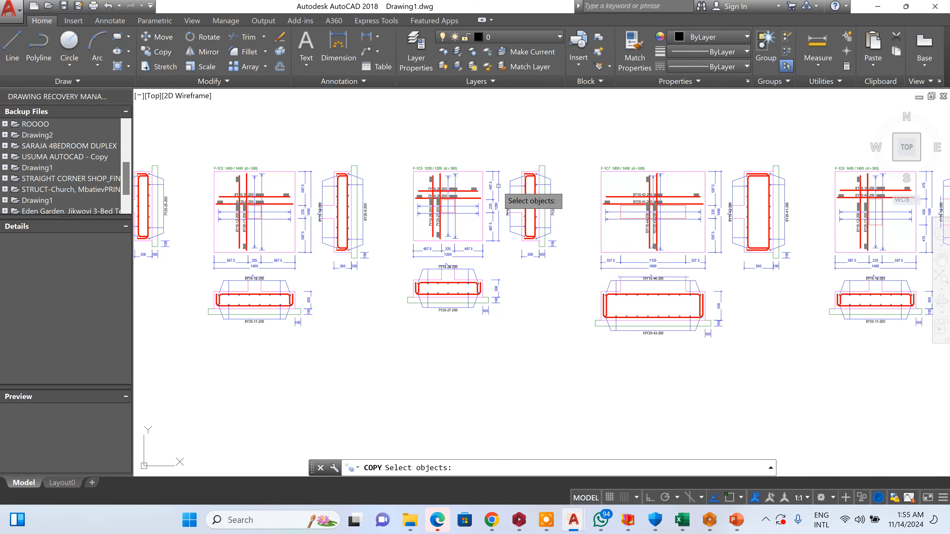
{"action": "left_click", "coordinate": [557, 140]}
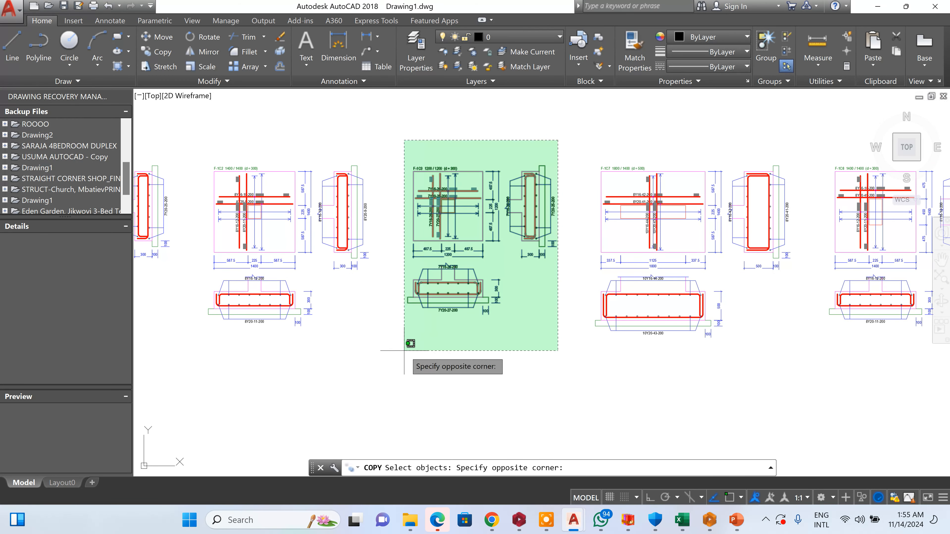
{"action": "left_click", "coordinate": [401, 347]}
{"action": "key", "text": "Return"}
{"action": "left_click", "coordinate": [422, 336]}
{"action": "scroll", "coordinate": [575, 272], "scroll_direction": "down", "scroll_amount": 5}
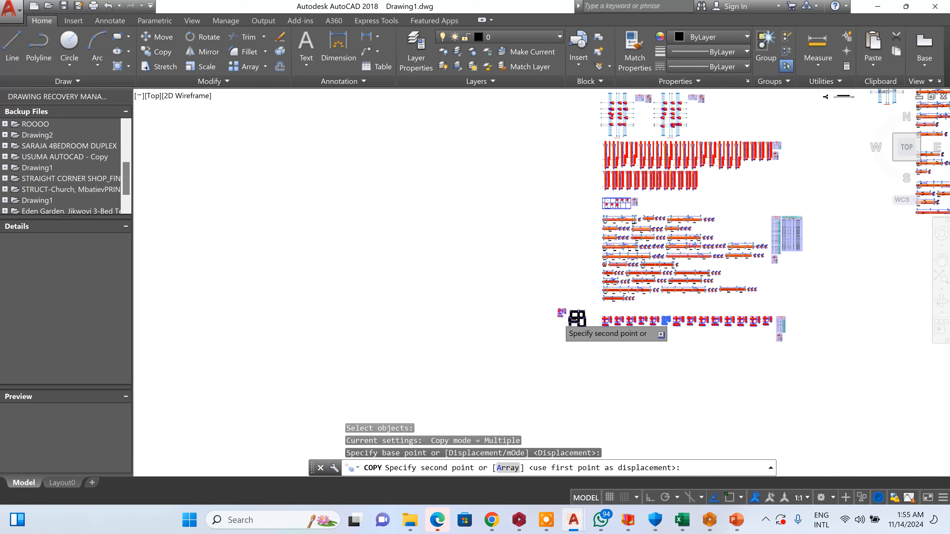
{"action": "scroll", "coordinate": [555, 328], "scroll_direction": "up", "scroll_amount": 8}
{"action": "scroll", "coordinate": [520, 331], "scroll_direction": "down", "scroll_amount": 5}
{"action": "scroll", "coordinate": [599, 262], "scroll_direction": "up", "scroll_amount": 8}
{"action": "key", "text": "Escape"}
- Delete the 7Y20-25-200 bar label and its leader lines from the side section of the copied F-1C3 detail
{"action": "scroll", "coordinate": [591, 198], "scroll_direction": "up", "scroll_amount": 4}
{"action": "left_click", "coordinate": [592, 157]}
{"action": "scroll", "coordinate": [563, 271], "scroll_direction": "down", "scroll_amount": 6}
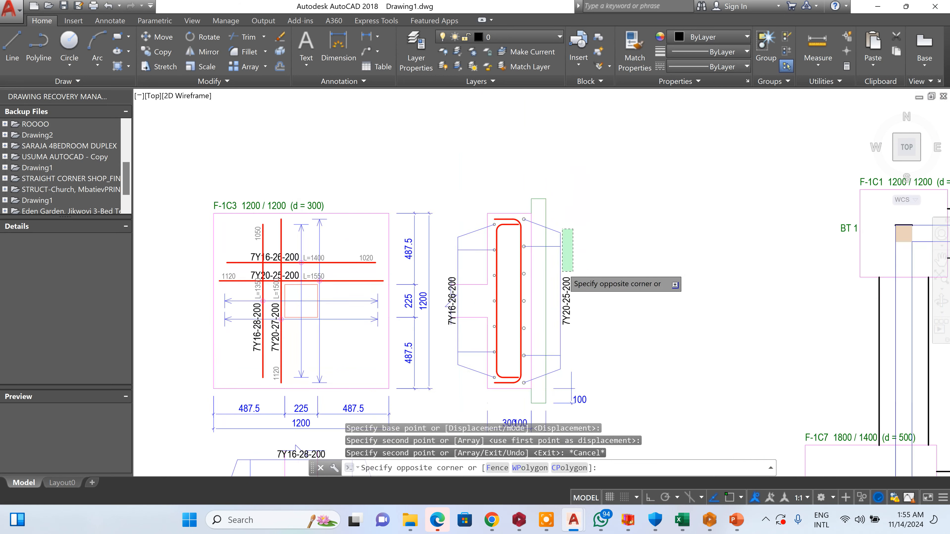
{"action": "scroll", "coordinate": [557, 342], "scroll_direction": "up", "scroll_amount": 4}
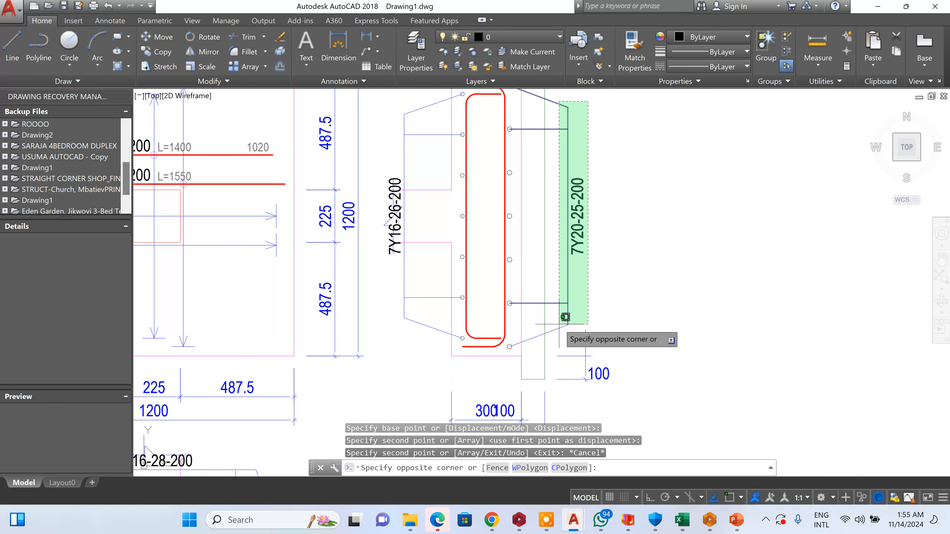
{"action": "left_click", "coordinate": [563, 319]}
{"action": "left_click", "coordinate": [560, 337]}
{"action": "left_click", "coordinate": [557, 301]}
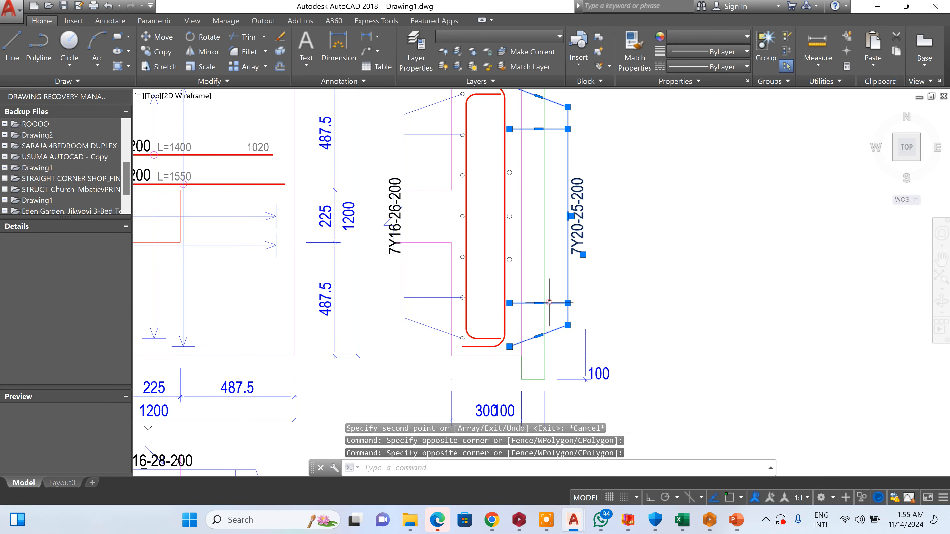
{"action": "key", "text": "Delete"}
- Try to delete the 7Y16-26-200 bar label together with its leader lines in the side section
{"action": "left_click", "coordinate": [427, 254]}
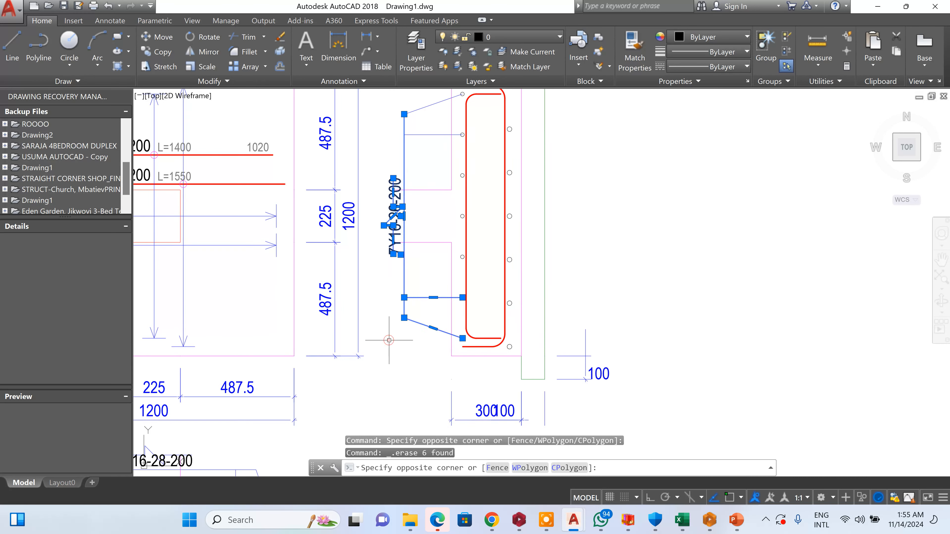
{"action": "key", "text": "Delete"}
{"action": "scroll", "coordinate": [419, 181], "scroll_direction": "up", "scroll_amount": 2}
{"action": "scroll", "coordinate": [421, 205], "scroll_direction": "down", "scroll_amount": 2}
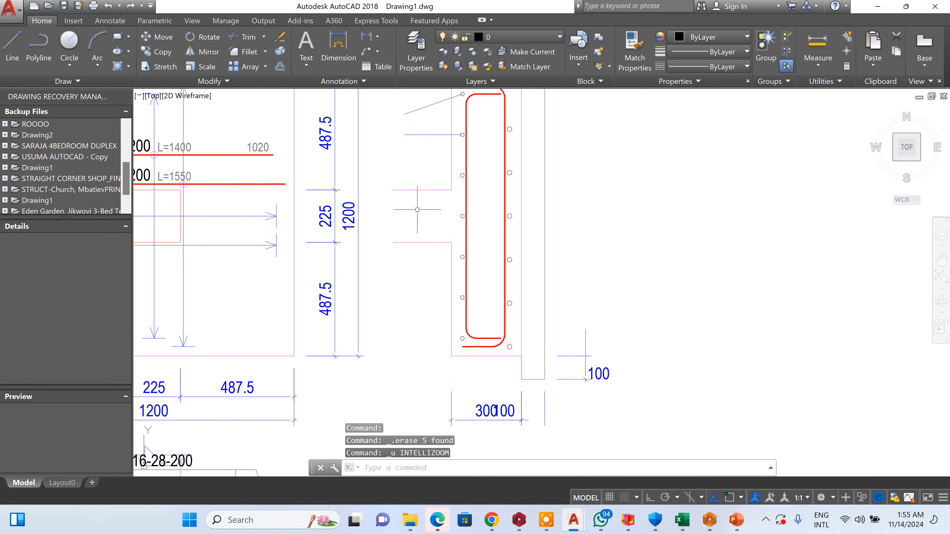
{"action": "scroll", "coordinate": [404, 235], "scroll_direction": "up", "scroll_amount": 3}
- Delete the vertical leader line and the lower leader lines beside the 7Y16-26-200 label, keeping the label
{"action": "left_click", "coordinate": [416, 271]}
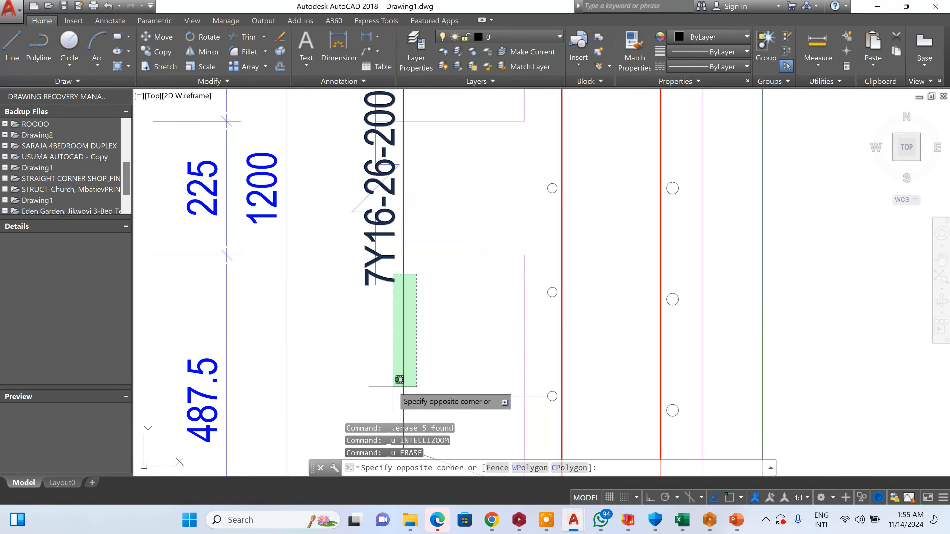
{"action": "left_click", "coordinate": [399, 398]}
{"action": "scroll", "coordinate": [486, 245], "scroll_direction": "down", "scroll_amount": 5}
{"action": "key", "text": "Delete"}
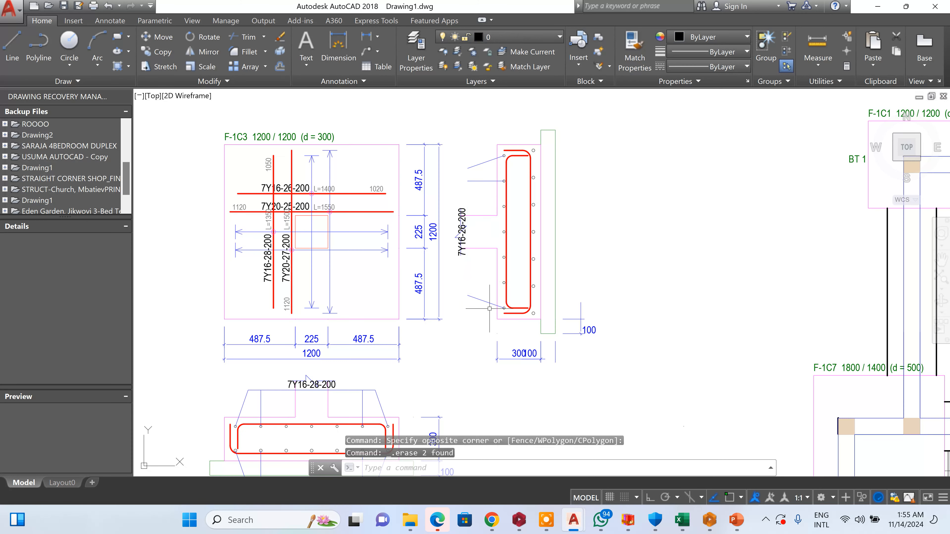
{"action": "left_click", "coordinate": [470, 306]}
{"action": "left_click", "coordinate": [465, 290]}
{"action": "key", "text": "Delete"}
{"action": "scroll", "coordinate": [458, 247], "scroll_direction": "up", "scroll_amount": 5}
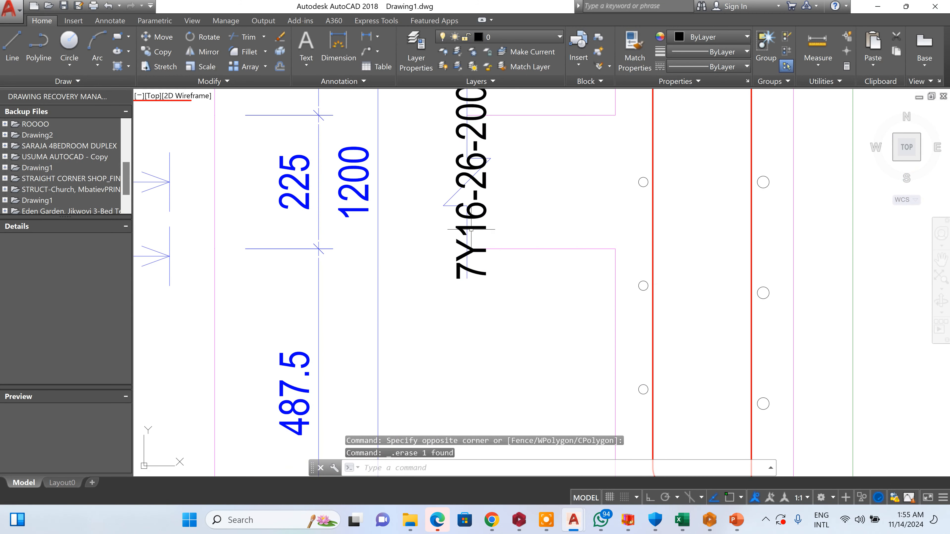
- Delete the 7Y16-26-200 bar label and its remaining leader lines from the side section of the copied F-1C3 detail
{"action": "left_click", "coordinate": [474, 257]}
{"action": "key", "text": "Delete"}
{"action": "scroll", "coordinate": [473, 260], "scroll_direction": "down", "scroll_amount": 5}
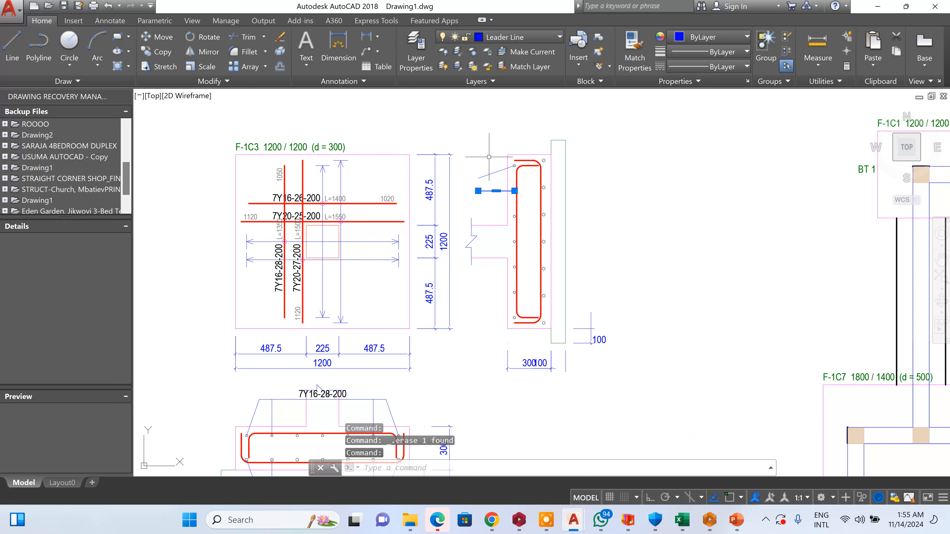
{"action": "left_click", "coordinate": [474, 199]}
{"action": "key", "text": "Delete"}
- Delete the inner red bar and its adjoining column of small bar circles from the side section
{"action": "scroll", "coordinate": [518, 175], "scroll_direction": "up", "scroll_amount": 5}
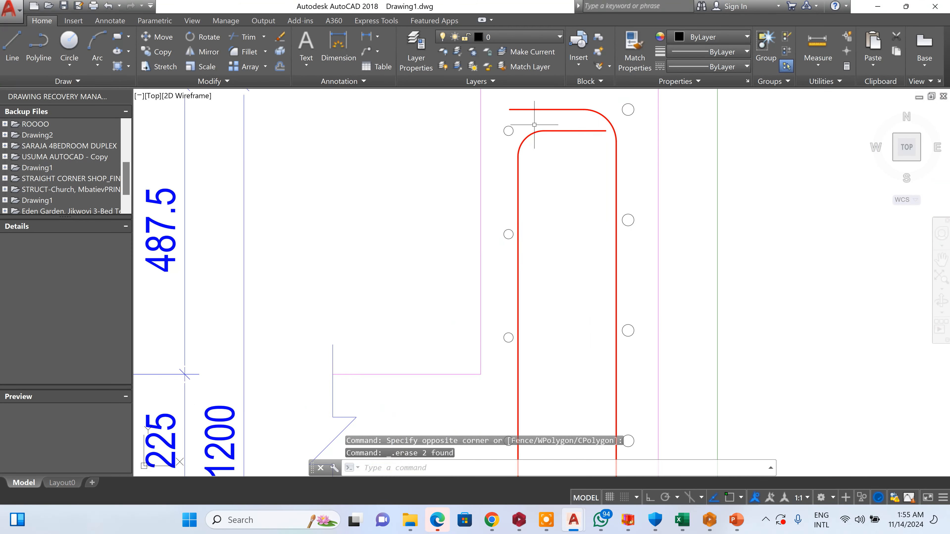
{"action": "left_click", "coordinate": [534, 125]}
{"action": "scroll", "coordinate": [535, 124], "scroll_direction": "down", "scroll_amount": 5}
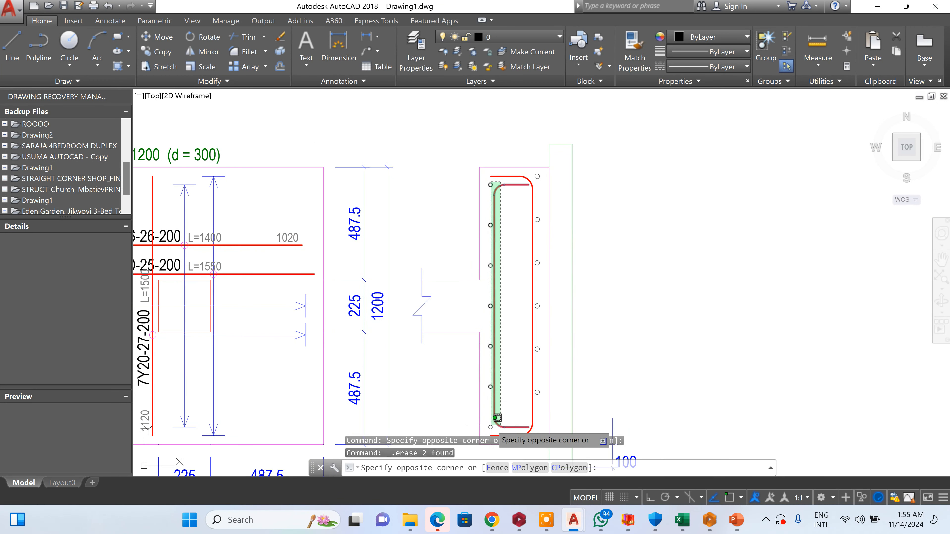
{"action": "left_click", "coordinate": [489, 430]}
{"action": "key", "text": "Delete"}
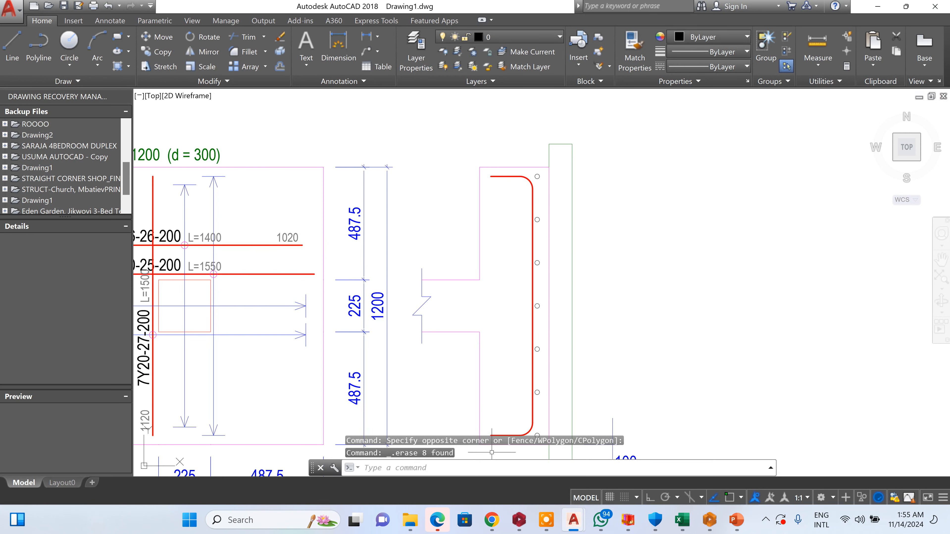
- Delete the 7Y20-27-200 label and its leader lines beneath the lower cross-section
{"action": "scroll", "coordinate": [619, 209], "scroll_direction": "down", "scroll_amount": 5}
{"action": "scroll", "coordinate": [620, 209], "scroll_direction": "up", "scroll_amount": 2}
{"action": "scroll", "coordinate": [619, 209], "scroll_direction": "down", "scroll_amount": 3}
{"action": "scroll", "coordinate": [577, 248], "scroll_direction": "up", "scroll_amount": 6}
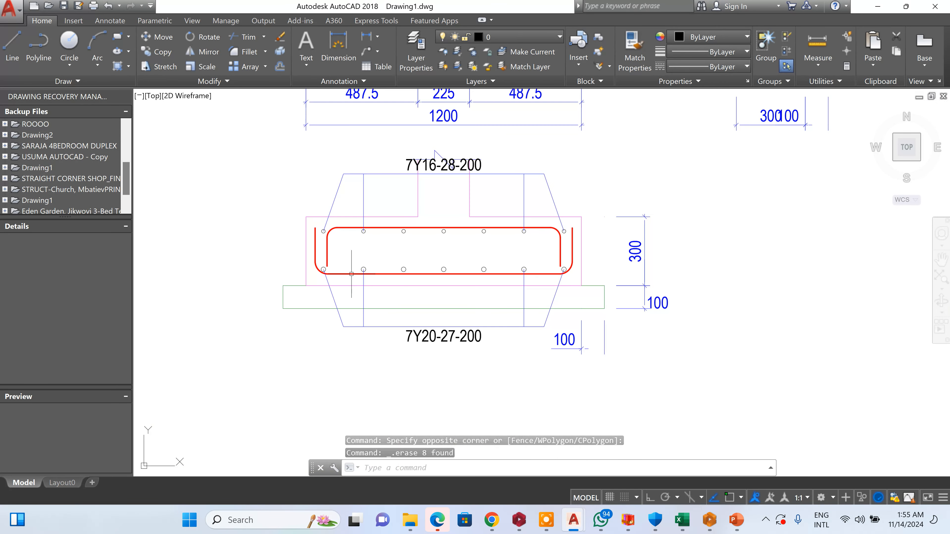
{"action": "scroll", "coordinate": [484, 337], "scroll_direction": "up", "scroll_amount": 2}
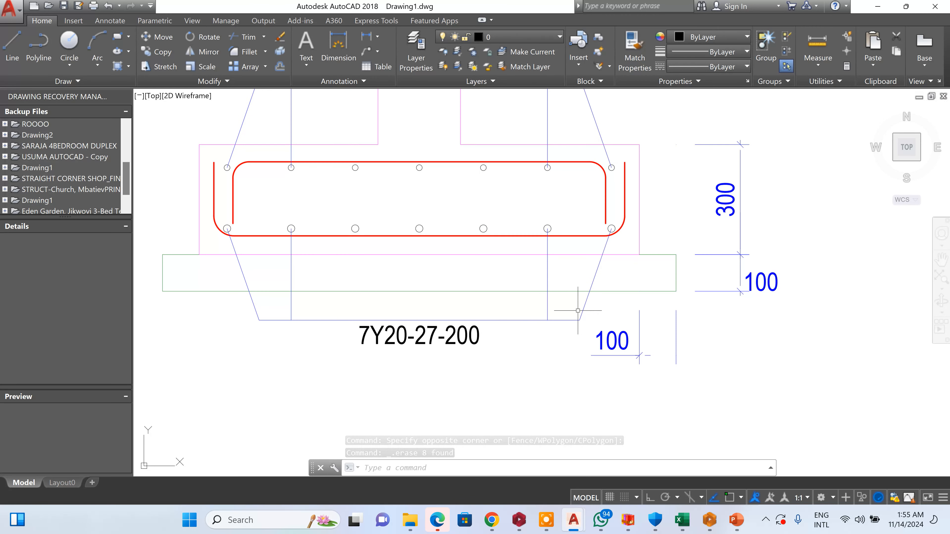
{"action": "left_click", "coordinate": [593, 306]}
{"action": "left_click", "coordinate": [203, 344]}
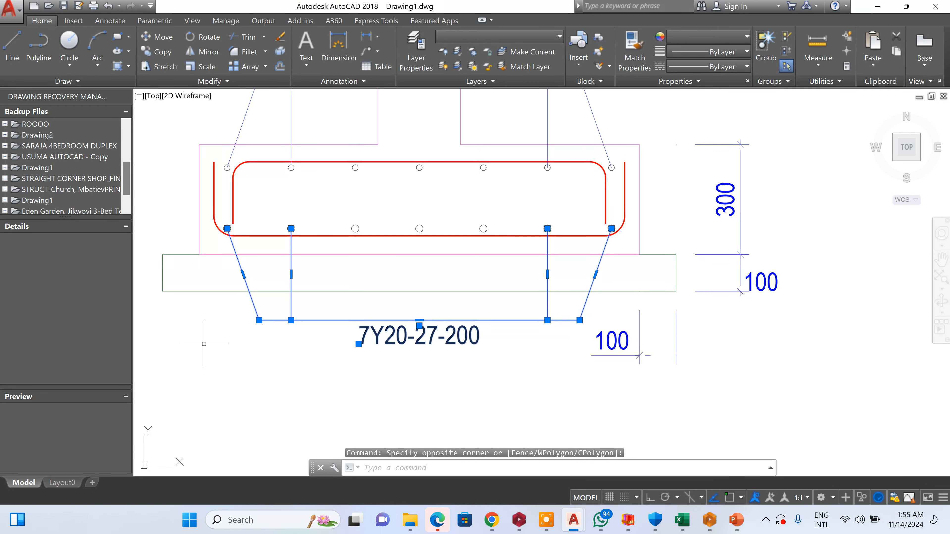
{"action": "key", "text": "Delete"}
- Delete the upper bar layer with its bar circles, leader lines and 7Y16-28-200 label from the lower cross-section
{"action": "scroll", "coordinate": [426, 247], "scroll_direction": "down", "scroll_amount": 5}
{"action": "scroll", "coordinate": [430, 240], "scroll_direction": "up", "scroll_amount": 5}
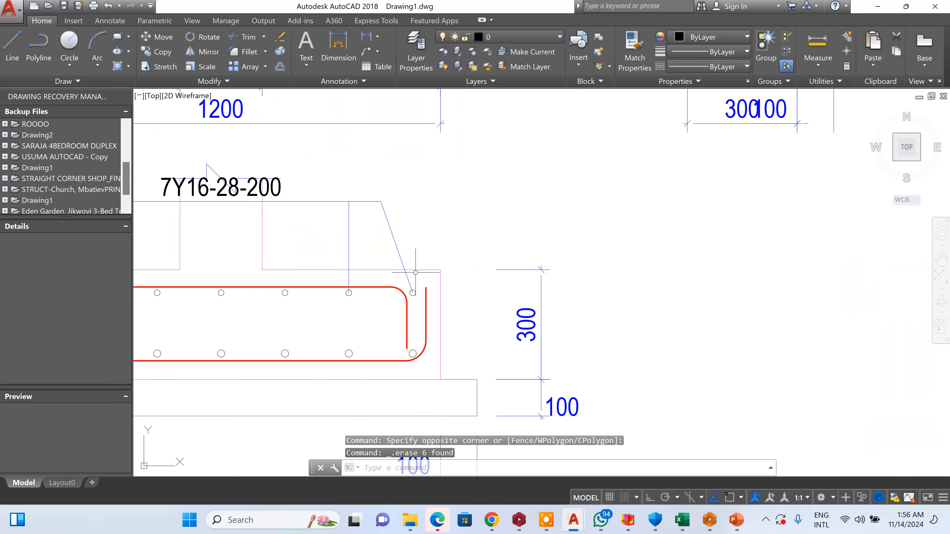
{"action": "left_click", "coordinate": [416, 287]}
{"action": "scroll", "coordinate": [238, 307], "scroll_direction": "down", "scroll_amount": 3}
{"action": "scroll", "coordinate": [239, 307], "scroll_direction": "up", "scroll_amount": 3}
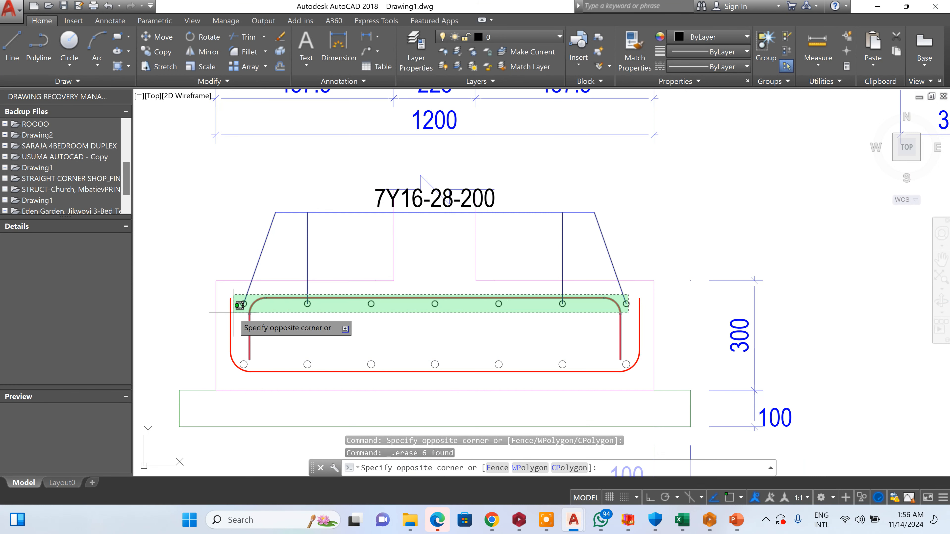
{"action": "left_click", "coordinate": [247, 312]}
{"action": "key", "text": "Delete"}
{"action": "left_click", "coordinate": [426, 222]}
{"action": "key", "text": "Delete"}
- Move the vertical 7Y20-27-200 bar and its label horizontally, with Ortho on, to near the right edge of the footing plan
{"action": "scroll", "coordinate": [435, 167], "scroll_direction": "down", "scroll_amount": 6}
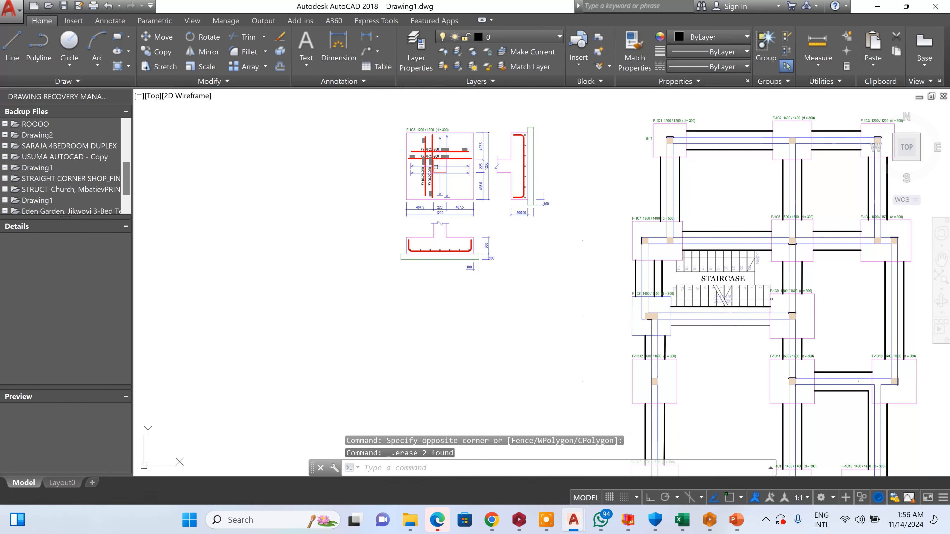
{"action": "scroll", "coordinate": [441, 154], "scroll_direction": "up", "scroll_amount": 4}
{"action": "left_click", "coordinate": [159, 38]}
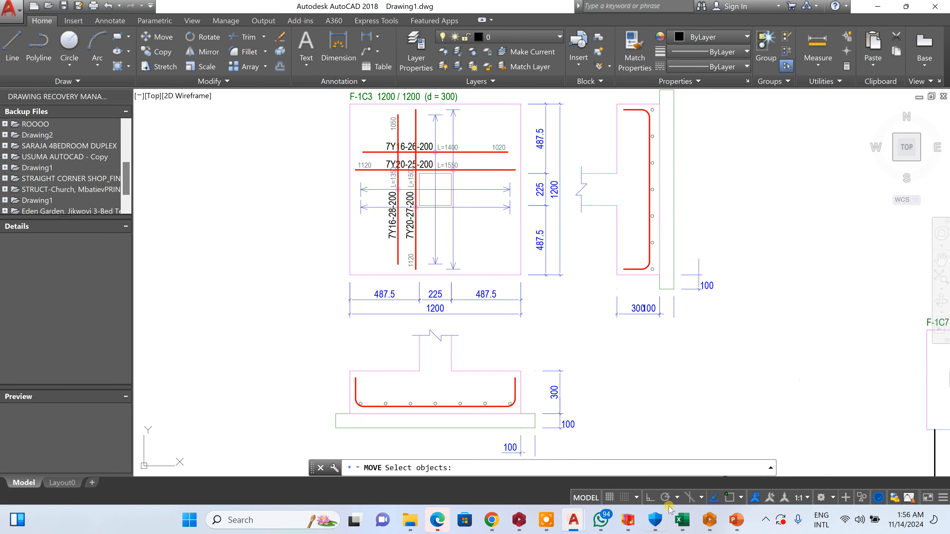
{"action": "scroll", "coordinate": [420, 200], "scroll_direction": "up", "scroll_amount": 4}
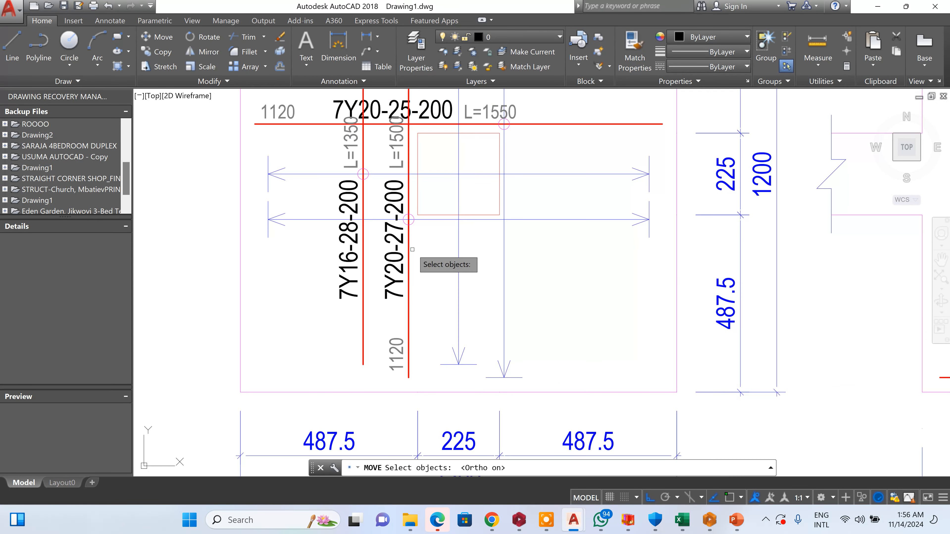
{"action": "left_click", "coordinate": [382, 295]}
{"action": "key", "text": "Return"}
{"action": "left_click", "coordinate": [383, 295]}
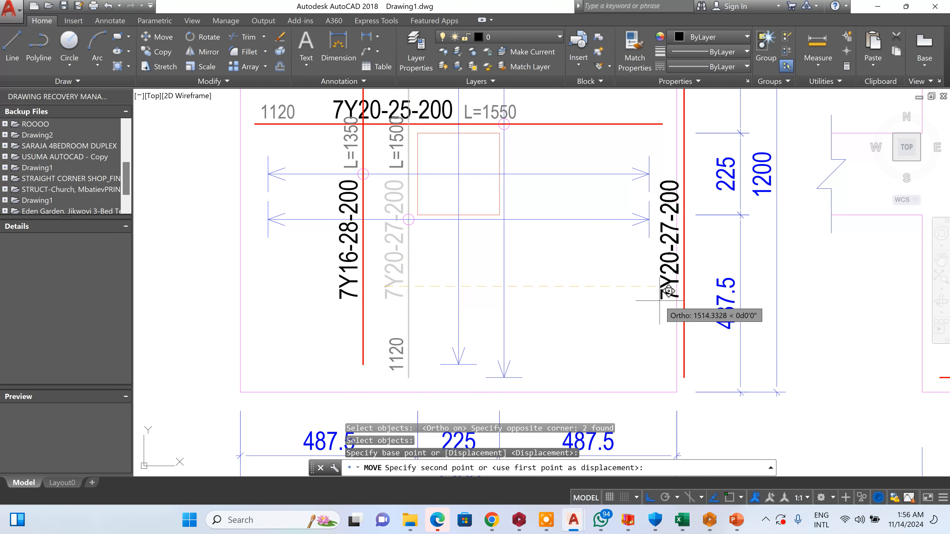
{"action": "left_click", "coordinate": [607, 300]}
- Move the horizontal 7Y20-25-200 bar and its label straight down to near the bottom edge of the footing plan
{"action": "key", "text": "Return"}
{"action": "scroll", "coordinate": [484, 278], "scroll_direction": "down", "scroll_amount": 3}
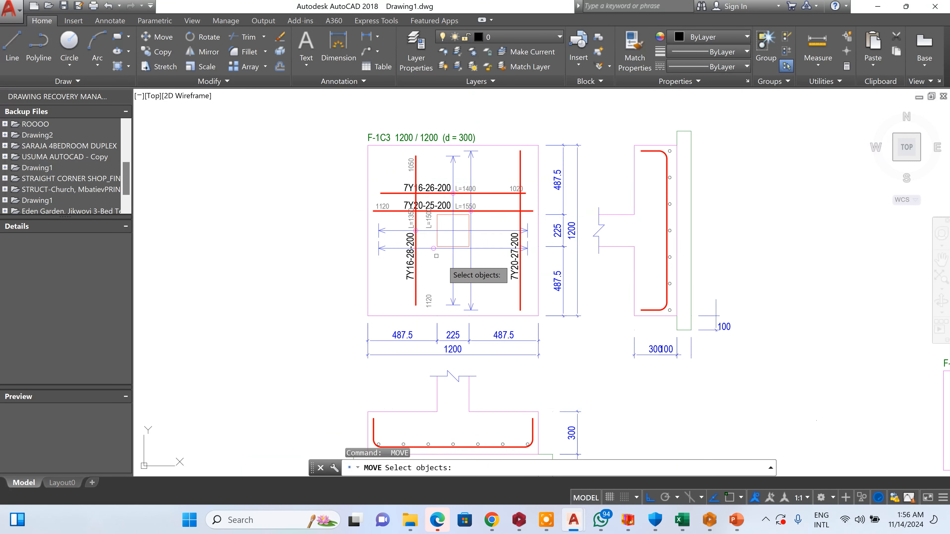
{"action": "scroll", "coordinate": [421, 217], "scroll_direction": "up", "scroll_amount": 3}
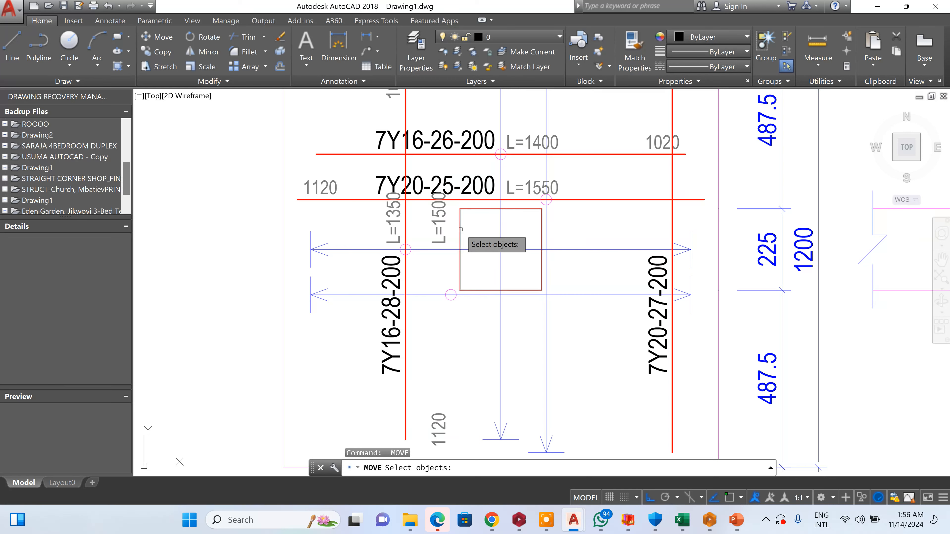
{"action": "left_click", "coordinate": [425, 215]}
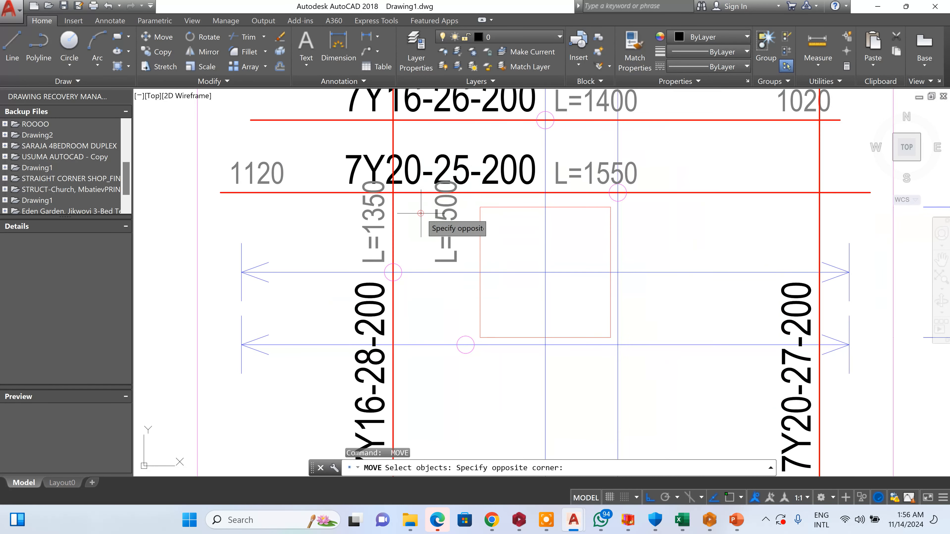
{"action": "left_click", "coordinate": [406, 136]}
{"action": "scroll", "coordinate": [510, 108], "scroll_direction": "down", "scroll_amount": 2}
{"action": "key", "text": "Return"}
{"action": "left_click", "coordinate": [573, 189]}
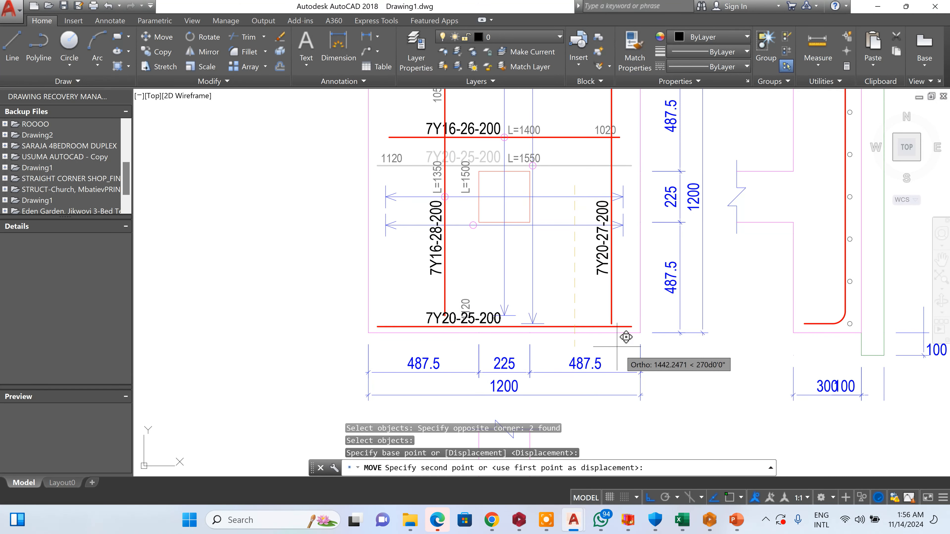
{"action": "left_click", "coordinate": [562, 298]}
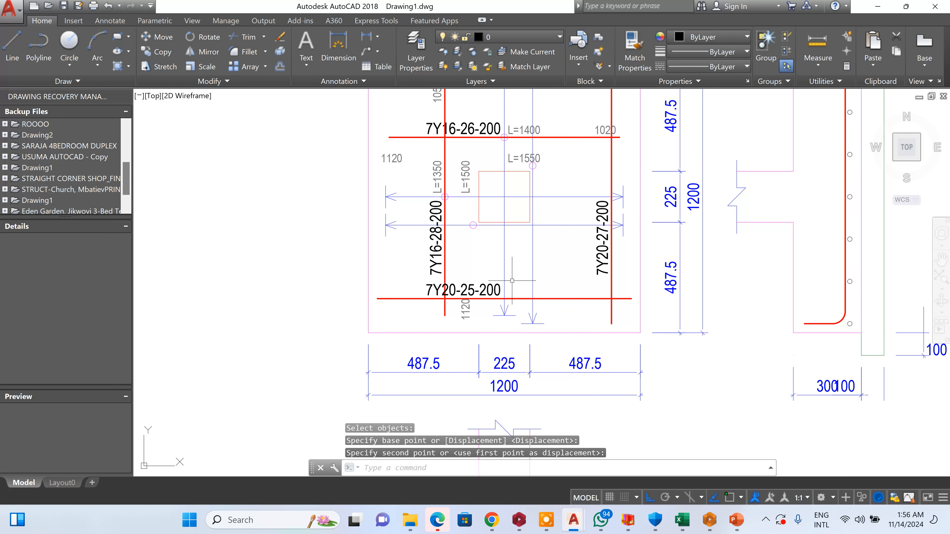
- Move the longer vertical range line with both arrowheads horizontally to near the left edge of the footing plan
{"action": "scroll", "coordinate": [539, 325], "scroll_direction": "up", "scroll_amount": 2}
{"action": "key", "text": "space"}
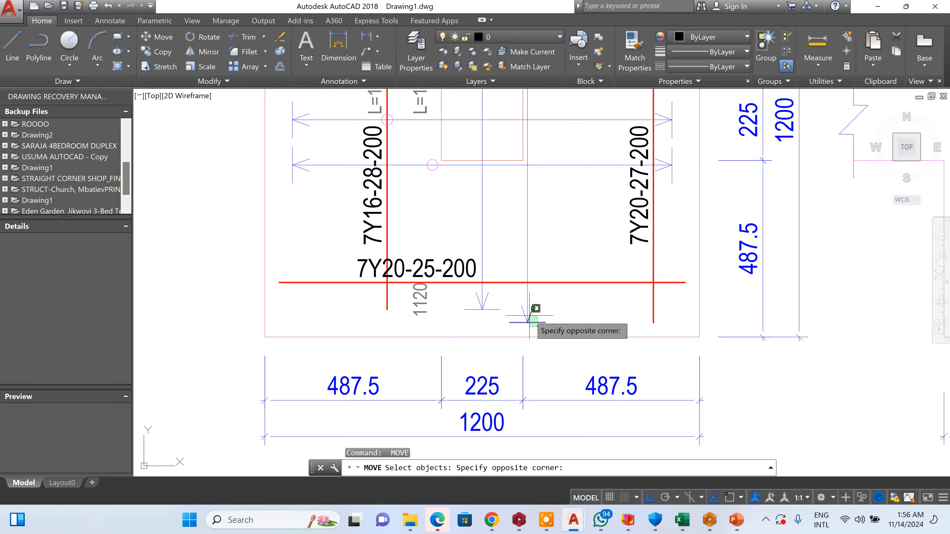
{"action": "left_click", "coordinate": [527, 318]}
{"action": "scroll", "coordinate": [583, 145], "scroll_direction": "down", "scroll_amount": 5}
{"action": "scroll", "coordinate": [542, 224], "scroll_direction": "up", "scroll_amount": 8}
{"action": "scroll", "coordinate": [546, 185], "scroll_direction": "up", "scroll_amount": 2}
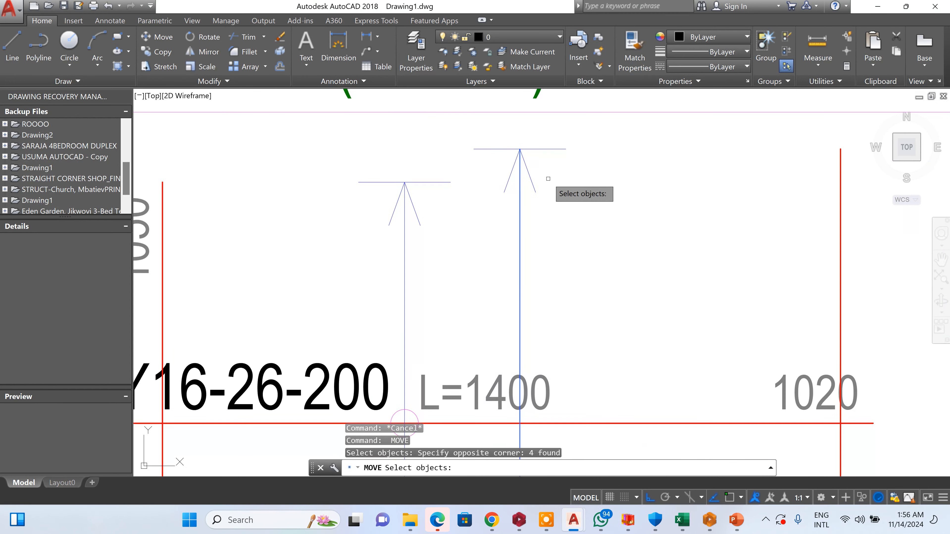
{"action": "left_click", "coordinate": [559, 107]}
{"action": "left_click", "coordinate": [443, 179]}
{"action": "scroll", "coordinate": [586, 172], "scroll_direction": "down", "scroll_amount": 8}
{"action": "key", "text": "space"}
{"action": "left_click", "coordinate": [606, 183]}
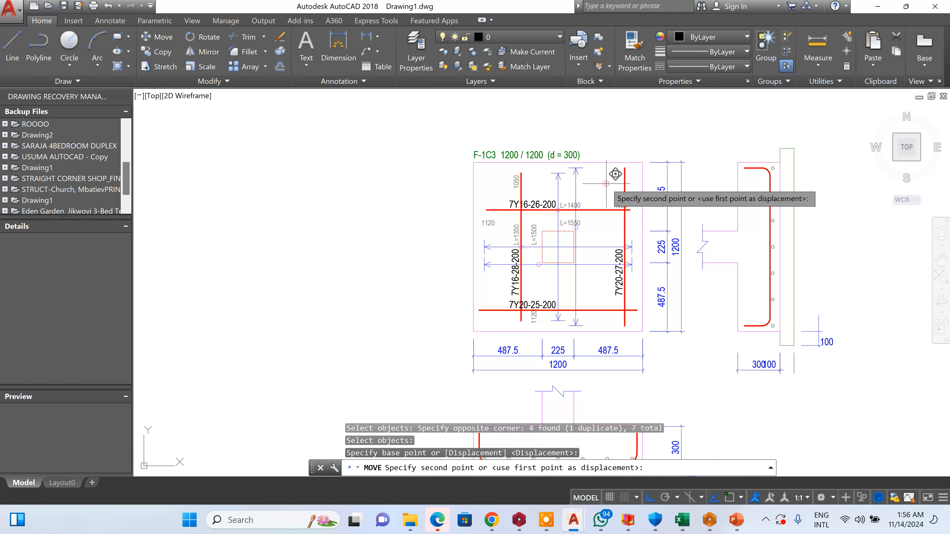
{"action": "left_click", "coordinate": [532, 174]}
- Delete the two horizontal range lines with their left arrowheads and the nearby 1120 text from the footing plan
{"action": "scroll", "coordinate": [490, 262], "scroll_direction": "up", "scroll_amount": 6}
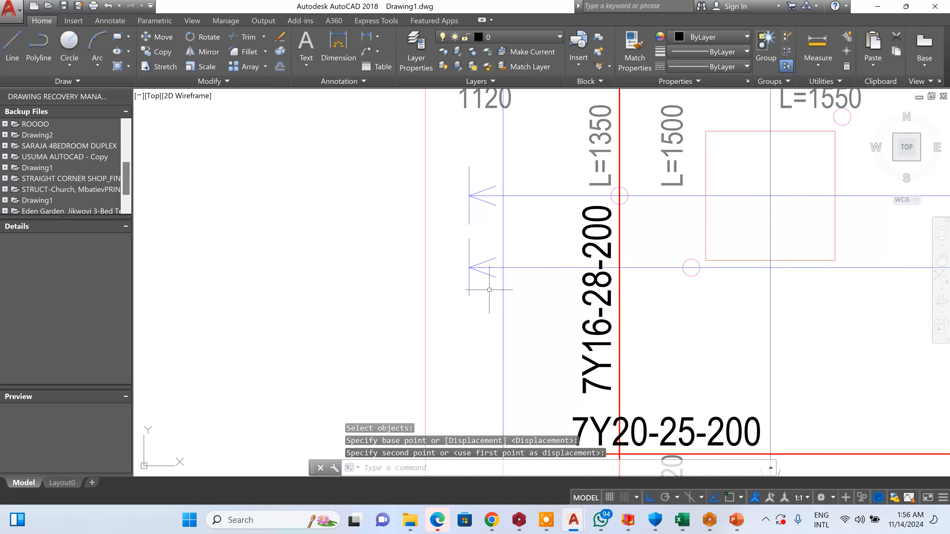
{"action": "left_click", "coordinate": [488, 290]}
{"action": "left_click", "coordinate": [469, 101]}
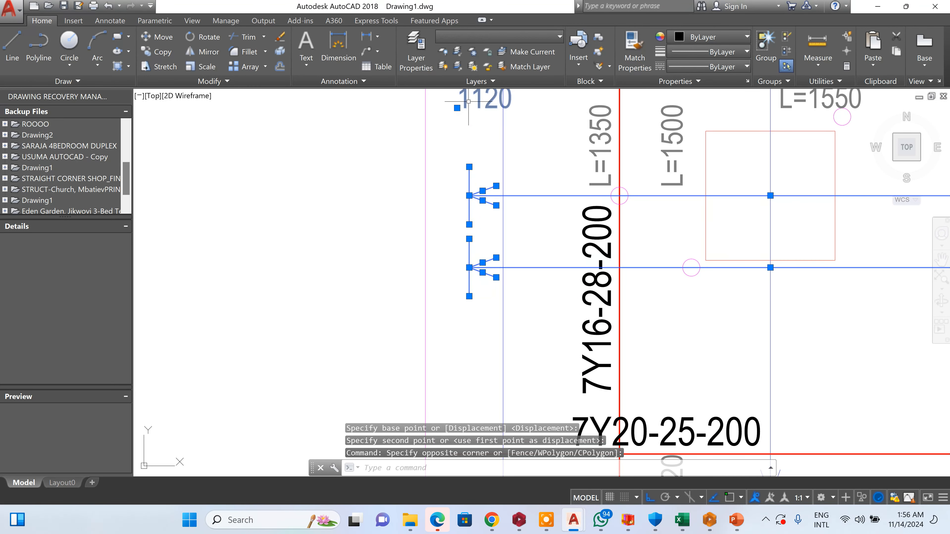
{"action": "key", "text": "Delete"}
- Delete the vertical 7Y16-28-200 bar with its label, circle and L=1350 text, plus the neighbouring L=1500 text
{"action": "left_click", "coordinate": [661, 248]}
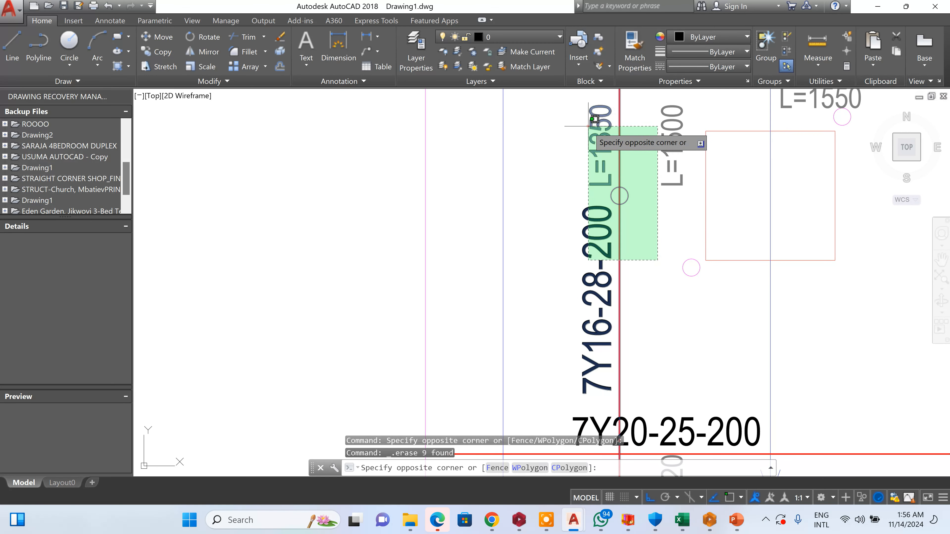
{"action": "left_click", "coordinate": [591, 139]}
{"action": "key", "text": "Delete"}
{"action": "scroll", "coordinate": [630, 139], "scroll_direction": "down", "scroll_amount": 4}
{"action": "scroll", "coordinate": [641, 154], "scroll_direction": "up", "scroll_amount": 6}
{"action": "left_click", "coordinate": [615, 152]}
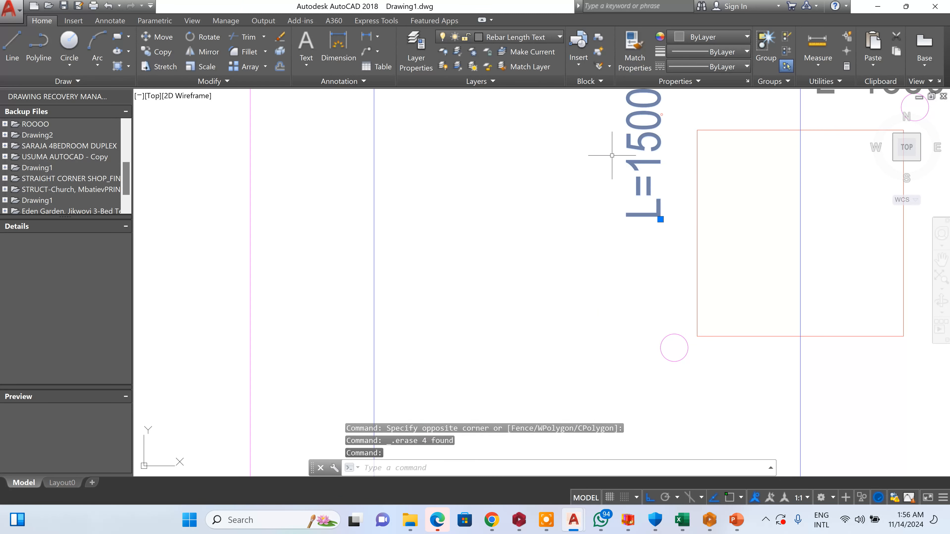
{"action": "key", "text": "Delete"}
- Delete the 7Y16-26-200 bar line with the L=1400 and L=1550 texts and the circle beside them
{"action": "scroll", "coordinate": [612, 200], "scroll_direction": "down", "scroll_amount": 4}
{"action": "scroll", "coordinate": [723, 197], "scroll_direction": "down", "scroll_amount": 1}
{"action": "left_click", "coordinate": [723, 199]}
{"action": "left_click", "coordinate": [709, 110]}
{"action": "key", "text": "Delete"}
- Delete the 7Y16-26-200 label, the vertical range line crossing it, and the 1050 and 1020 texts from the plan
{"action": "scroll", "coordinate": [691, 188], "scroll_direction": "down", "scroll_amount": 4}
{"action": "scroll", "coordinate": [691, 188], "scroll_direction": "up", "scroll_amount": 2}
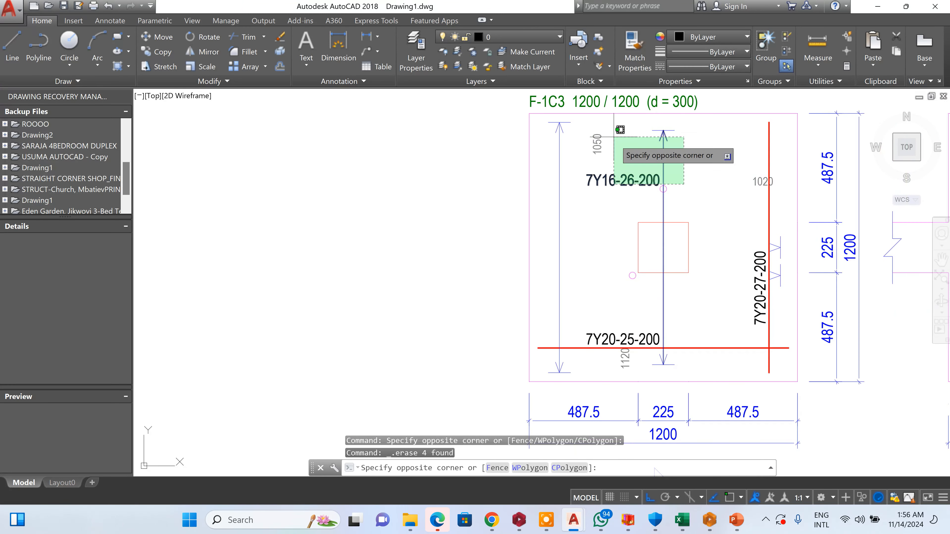
{"action": "left_click", "coordinate": [597, 124]}
{"action": "key", "text": "Delete"}
{"action": "scroll", "coordinate": [754, 176], "scroll_direction": "up", "scroll_amount": 2}
{"action": "left_click", "coordinate": [759, 180]}
{"action": "key", "text": "Delete"}
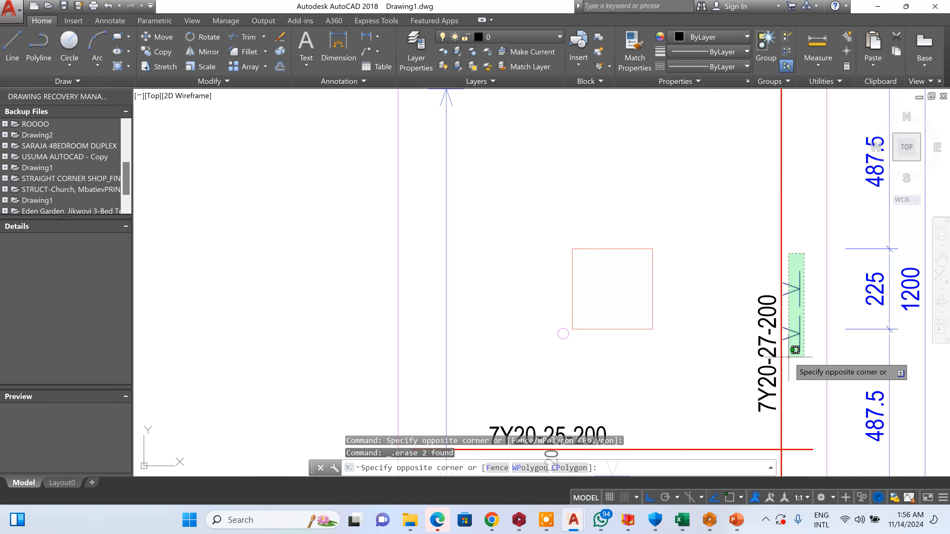
- Delete the leftover arrowheads beside the 7Y20-27-200 bar and below the 7Y20-25-200 bar, along with the remaining 1120 text
{"action": "left_click", "coordinate": [786, 354]}
{"action": "key", "text": "Delete"}
{"action": "scroll", "coordinate": [703, 224], "scroll_direction": "down", "scroll_amount": 4}
{"action": "scroll", "coordinate": [669, 294], "scroll_direction": "up", "scroll_amount": 4}
{"action": "scroll", "coordinate": [668, 383], "scroll_direction": "up", "scroll_amount": 4}
{"action": "left_click", "coordinate": [673, 387]}
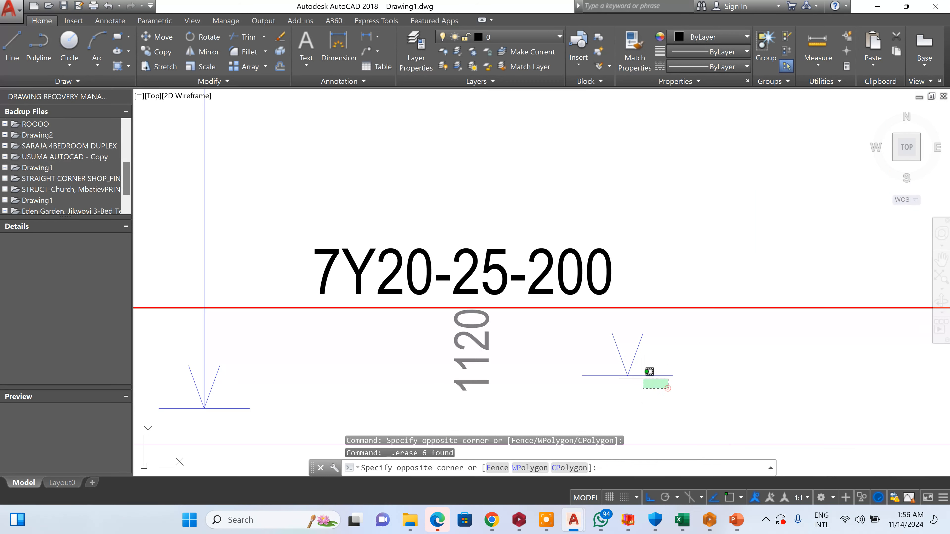
{"action": "left_click", "coordinate": [424, 346]}
{"action": "key", "text": "Delete"}
- Copy the marker circle below the column onto the intersection of the 7Y20-25-200 bar and the left range line
{"action": "scroll", "coordinate": [492, 325], "scroll_direction": "down", "scroll_amount": 4}
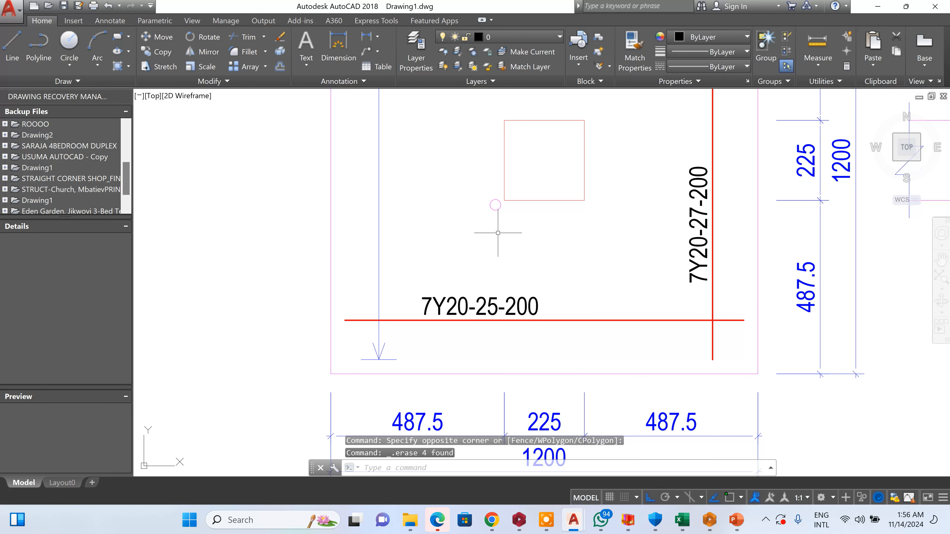
{"action": "scroll", "coordinate": [498, 232], "scroll_direction": "up", "scroll_amount": 4}
{"action": "left_click", "coordinate": [157, 52]}
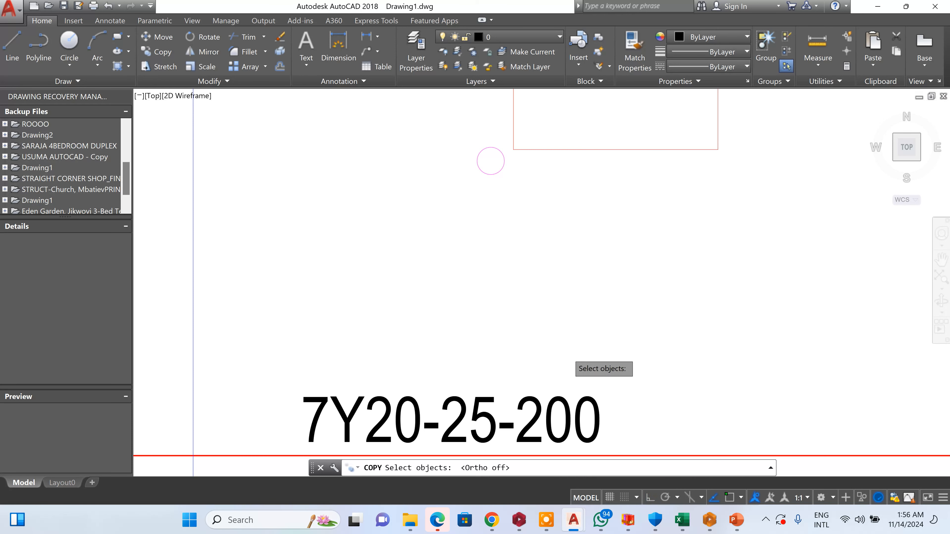
{"action": "scroll", "coordinate": [522, 206], "scroll_direction": "down", "scroll_amount": 2}
{"action": "left_click", "coordinate": [522, 205]}
{"action": "left_click", "coordinate": [517, 227]}
{"action": "key", "text": "Return"}
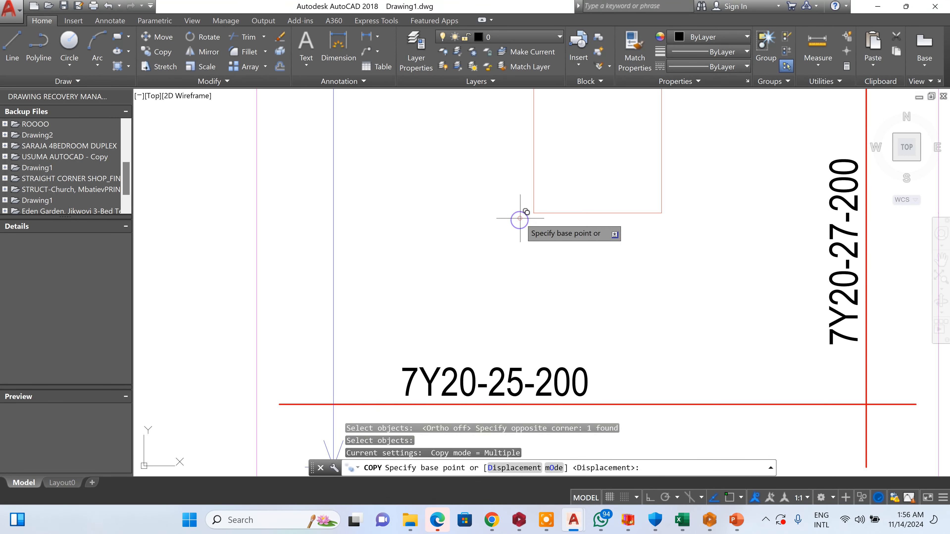
{"action": "left_click", "coordinate": [520, 221]}
{"action": "scroll", "coordinate": [320, 403], "scroll_direction": "up", "scroll_amount": 4}
{"action": "left_click", "coordinate": [363, 396]}
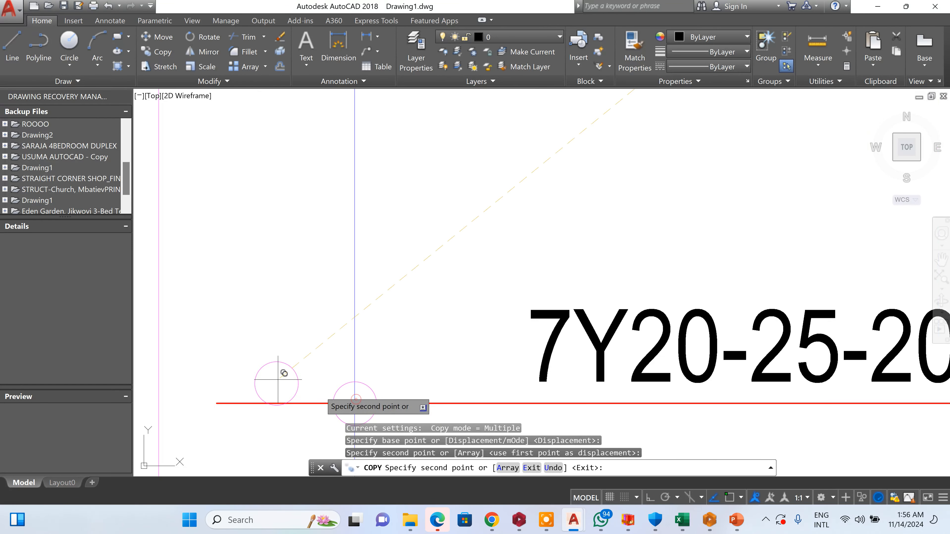
{"action": "scroll", "coordinate": [276, 340], "scroll_direction": "down", "scroll_amount": 5}
{"action": "key", "text": "Escape"}
- Delete the original marker circle beside the column outline
{"action": "scroll", "coordinate": [369, 240], "scroll_direction": "up", "scroll_amount": 4}
{"action": "left_click", "coordinate": [383, 266]}
{"action": "left_click", "coordinate": [361, 213]}
{"action": "key", "text": "Delete"}
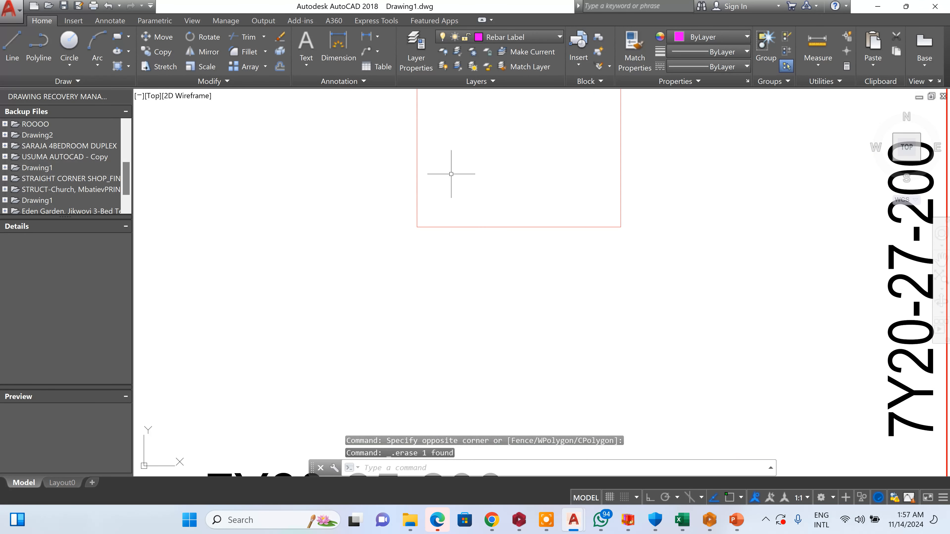
- Select the marker circle on the 7Y20-25-200 bar together with similar objects and set their colour to black (0,0,0)
{"action": "scroll", "coordinate": [451, 174], "scroll_direction": "down", "scroll_amount": 5}
{"action": "scroll", "coordinate": [358, 258], "scroll_direction": "up", "scroll_amount": 5}
{"action": "left_click", "coordinate": [332, 280]}
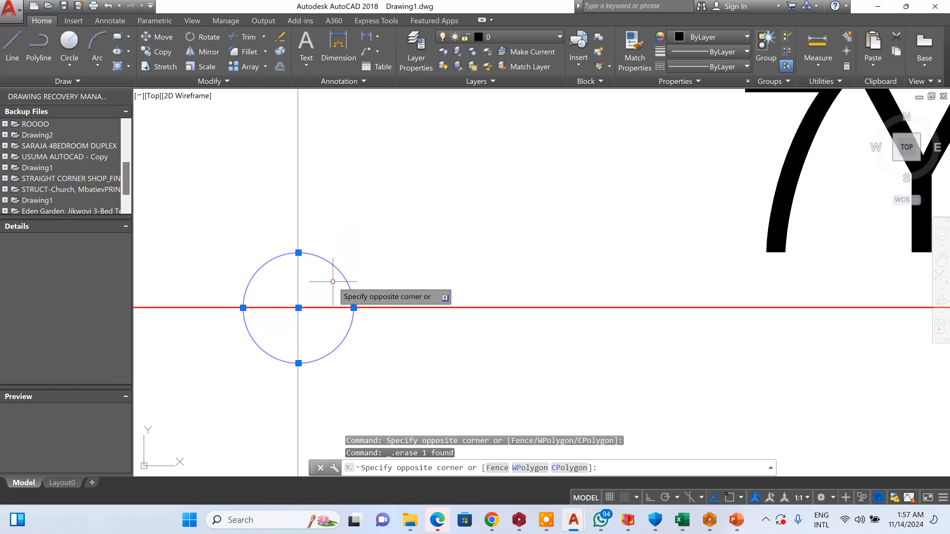
{"action": "right_click", "coordinate": [333, 280]}
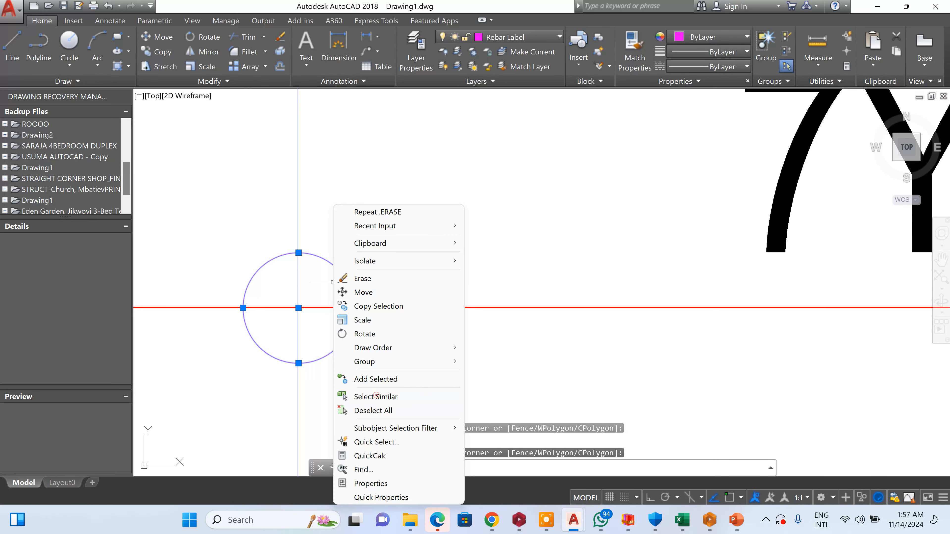
{"action": "left_click", "coordinate": [376, 396]}
{"action": "left_click", "coordinate": [705, 38]}
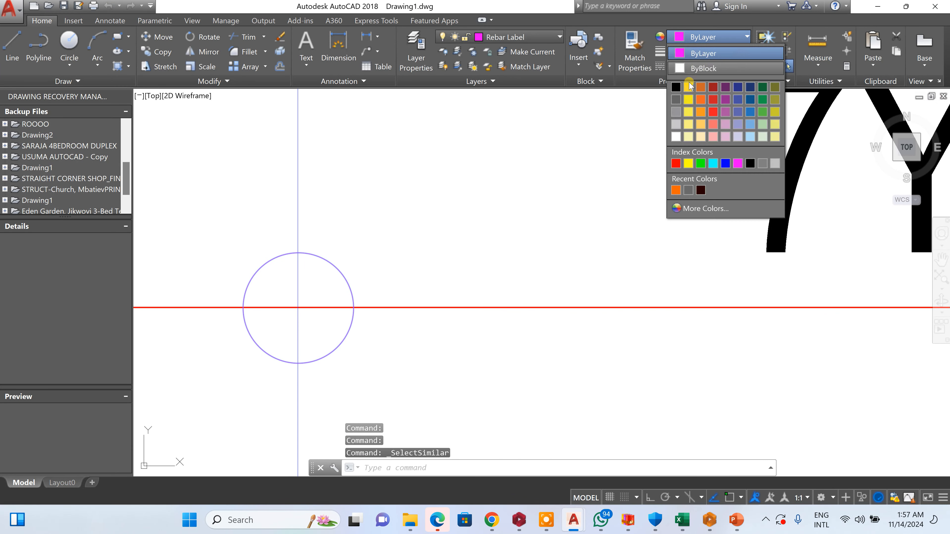
{"action": "left_click", "coordinate": [675, 90]}
- Set the marker circle's lineweight to 0.80 mm
{"action": "left_click", "coordinate": [726, 52]}
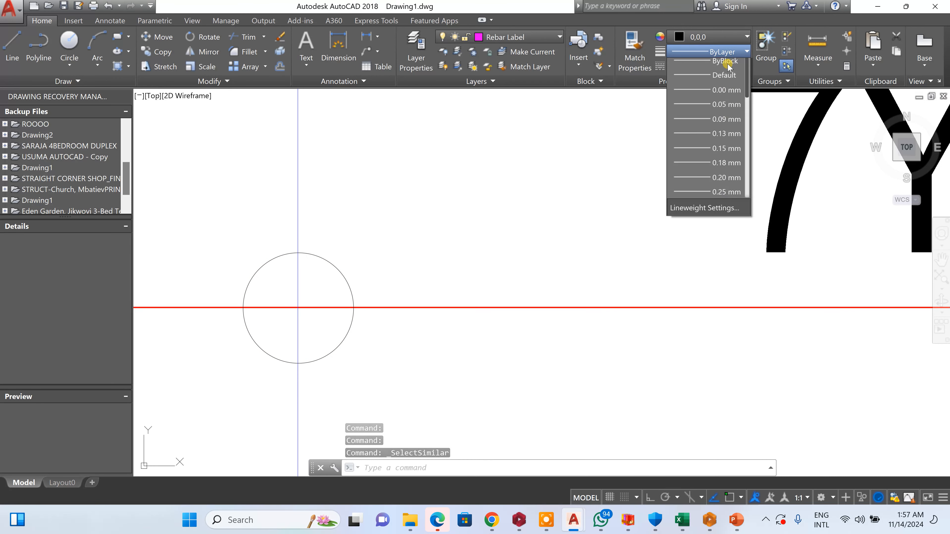
{"action": "scroll", "coordinate": [721, 172], "scroll_direction": "down", "scroll_amount": 3}
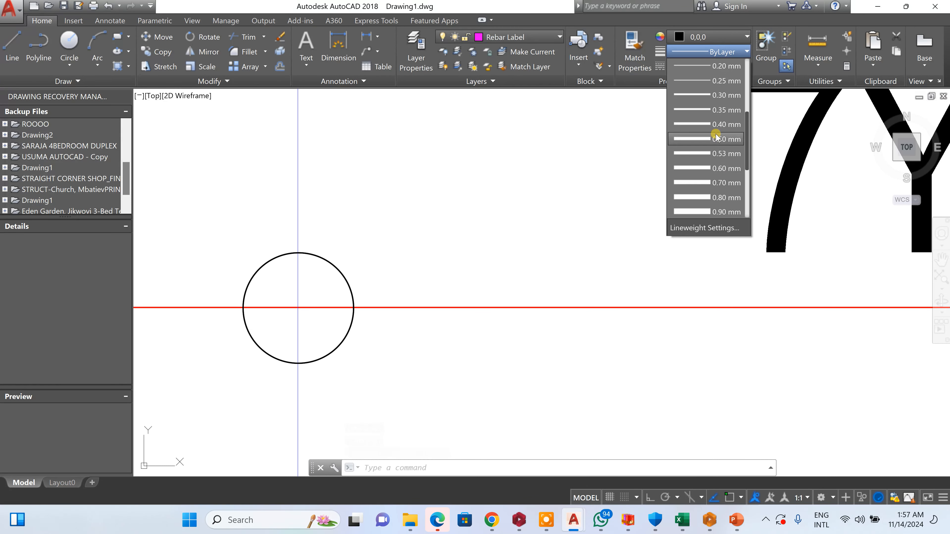
{"action": "left_click", "coordinate": [716, 127]}
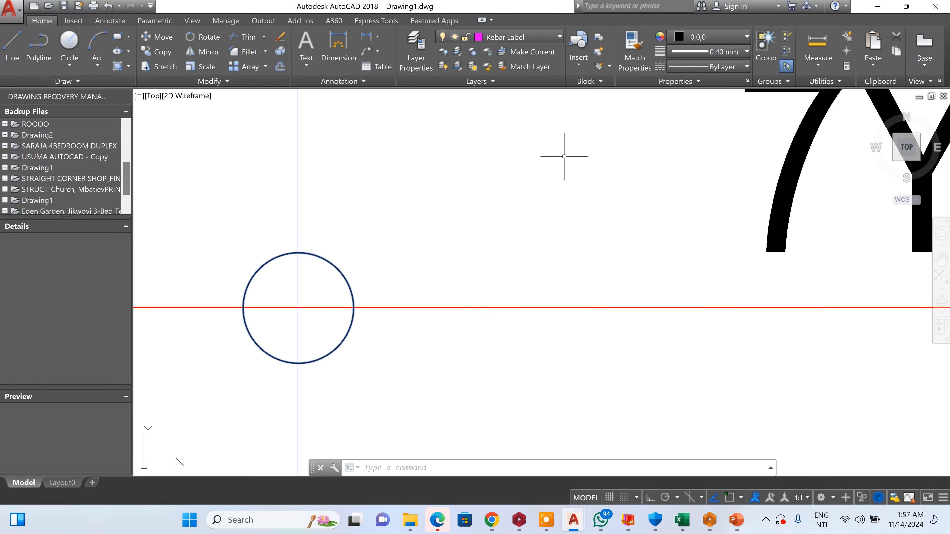
{"action": "left_click", "coordinate": [734, 52]}
{"action": "left_click", "coordinate": [711, 140]}
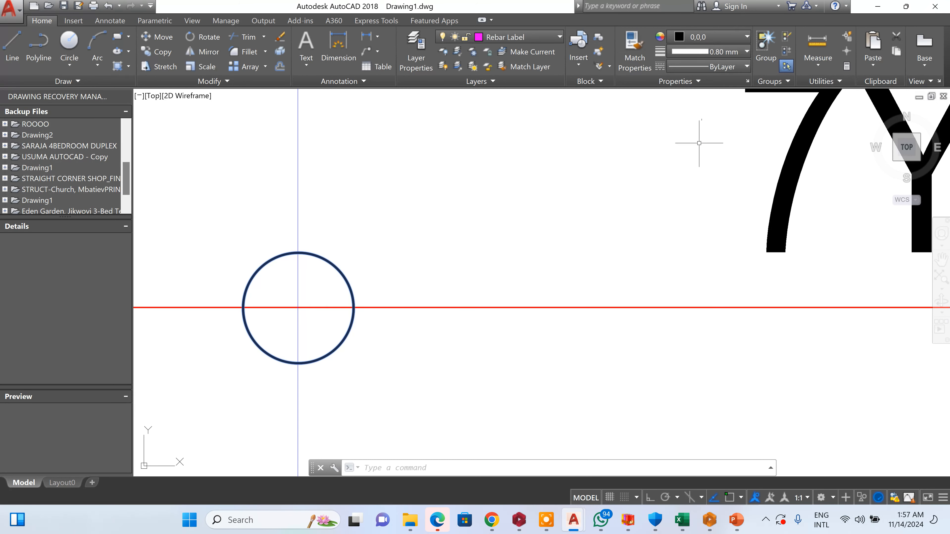
{"action": "scroll", "coordinate": [425, 208], "scroll_direction": "down", "scroll_amount": 9}
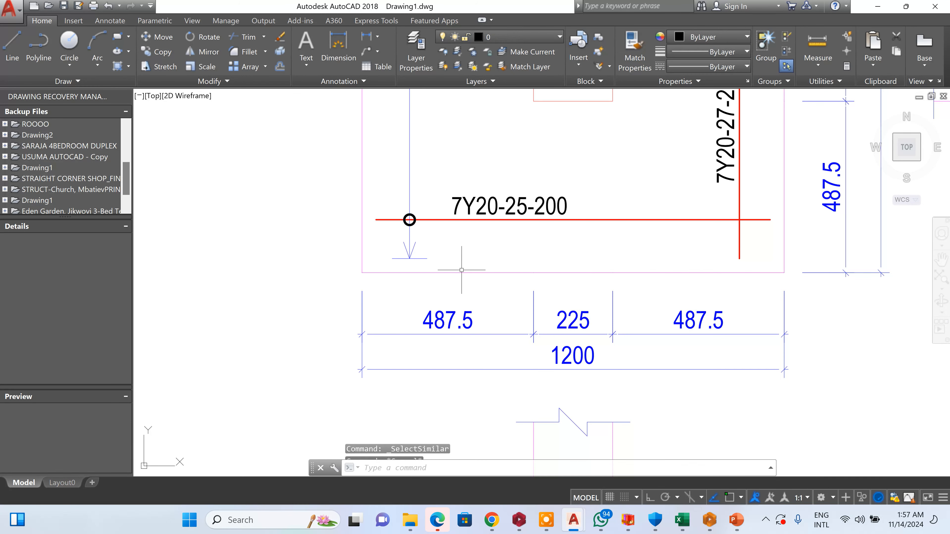
{"action": "key", "text": "Escape"}
- Copy the F-1C3 1200 / 1200 (d = 300) title from above the footing detail to below its lower section
{"action": "scroll", "coordinate": [468, 292], "scroll_direction": "down", "scroll_amount": 4}
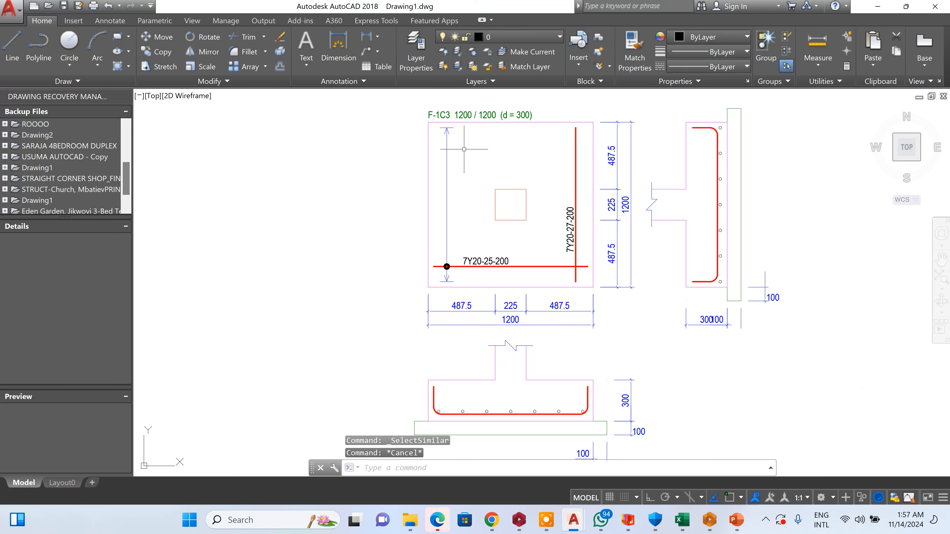
{"action": "key", "text": "Return"}
{"action": "left_click", "coordinate": [470, 110]}
{"action": "scroll", "coordinate": [524, 123], "scroll_direction": "down", "scroll_amount": 6}
{"action": "scroll", "coordinate": [536, 176], "scroll_direction": "up", "scroll_amount": 6}
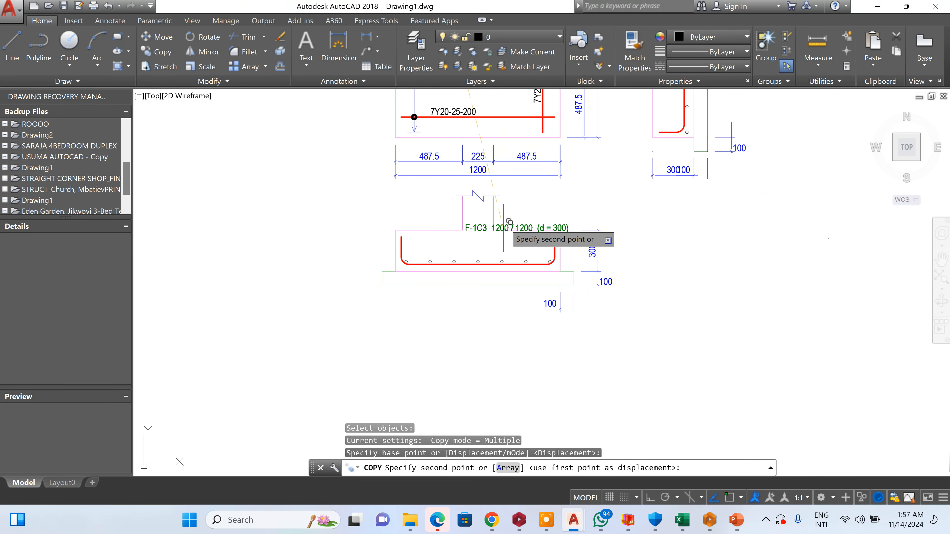
{"action": "scroll", "coordinate": [469, 280], "scroll_direction": "up", "scroll_amount": 5}
{"action": "left_click", "coordinate": [442, 321]}
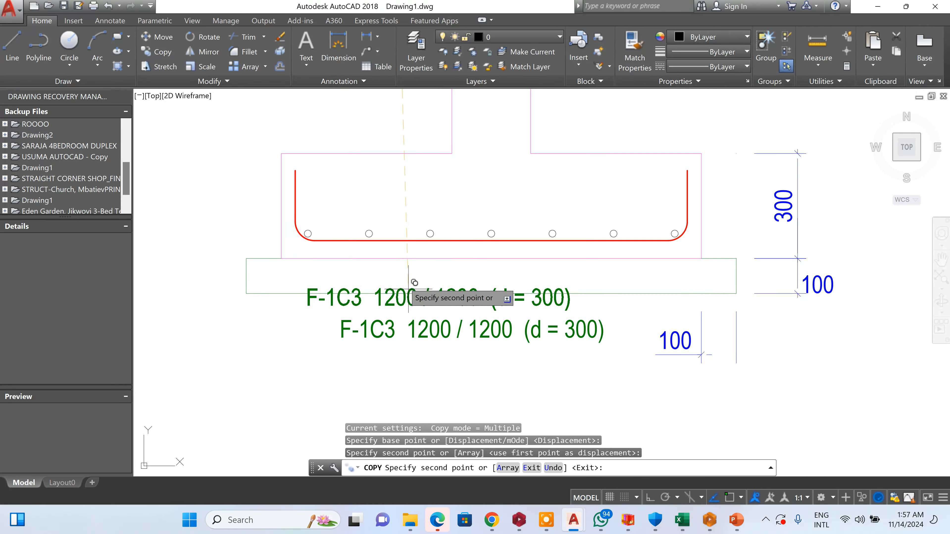
{"action": "key", "text": "Escape"}
- Change the copied title below the lower section to "BT1 (N0:"
{"action": "double_click", "coordinate": [416, 332]}
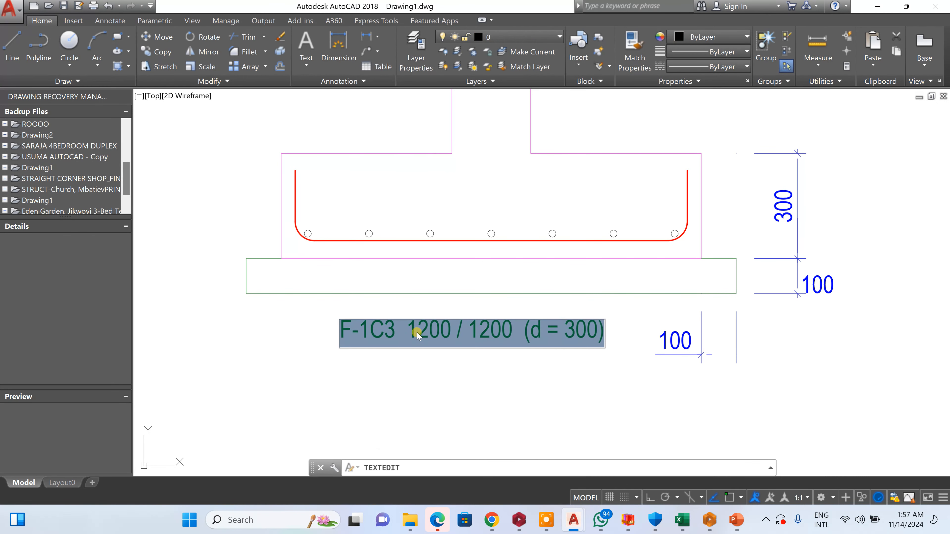
{"action": "type", "text": "BT1 (N0:"}
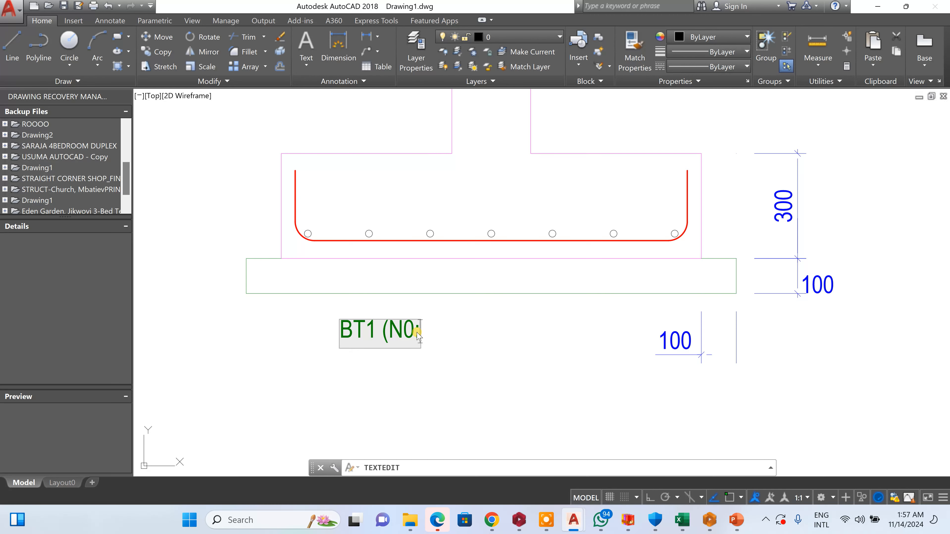
{"action": "left_click", "coordinate": [573, 386]}
- Copy the BT 1 label beside footing F-1C1 to the right side of footing F-1C3 on the foundation plan
{"action": "scroll", "coordinate": [426, 342], "scroll_direction": "down", "scroll_amount": 15}
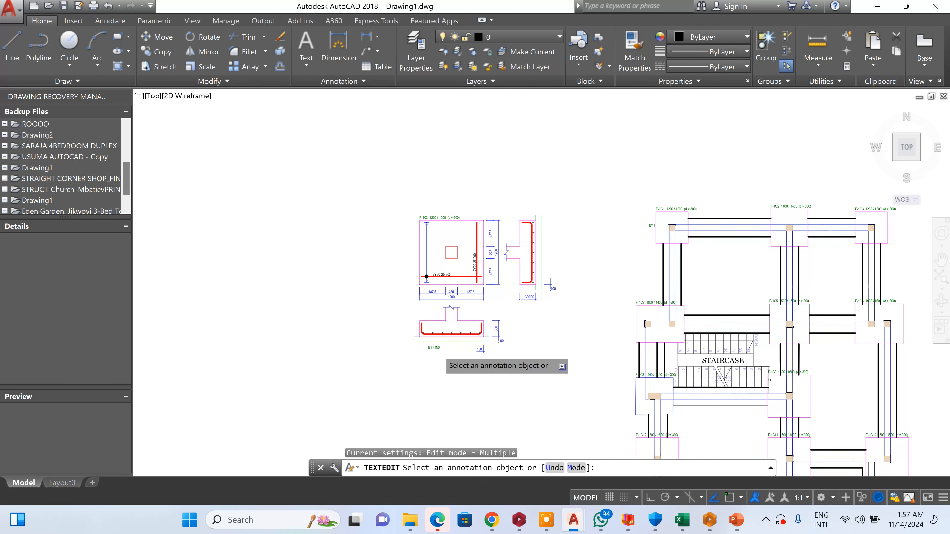
{"action": "scroll", "coordinate": [468, 350], "scroll_direction": "up", "scroll_amount": 4}
{"action": "scroll", "coordinate": [404, 337], "scroll_direction": "up", "scroll_amount": 6}
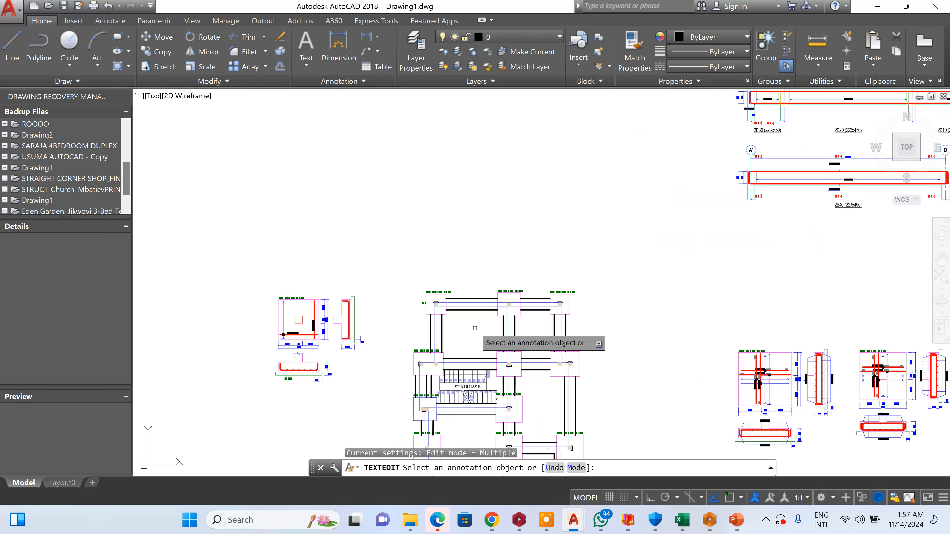
{"action": "left_click", "coordinate": [156, 52]}
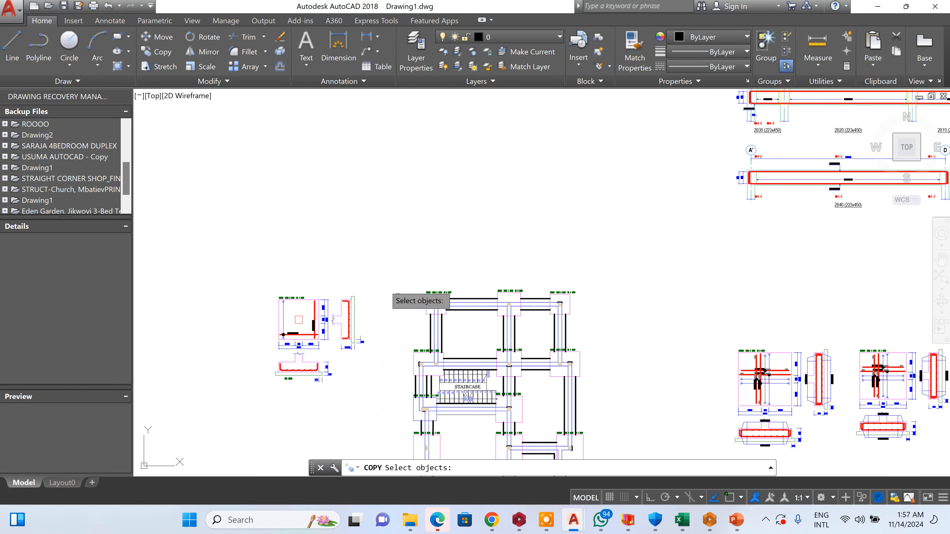
{"action": "scroll", "coordinate": [385, 280], "scroll_direction": "up", "scroll_amount": 8}
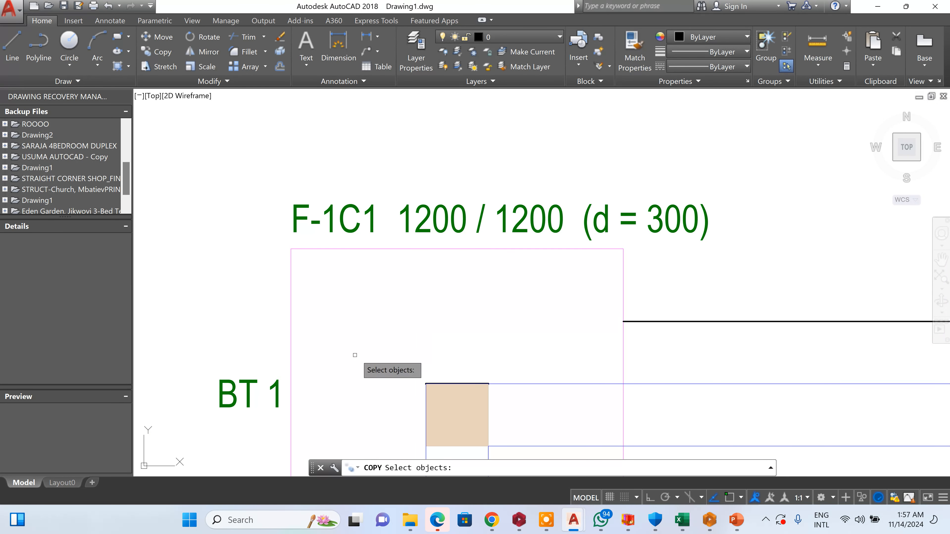
{"action": "left_click", "coordinate": [266, 351]}
{"action": "left_click", "coordinate": [214, 415]}
{"action": "key", "text": "Return"}
{"action": "left_click", "coordinate": [230, 392]}
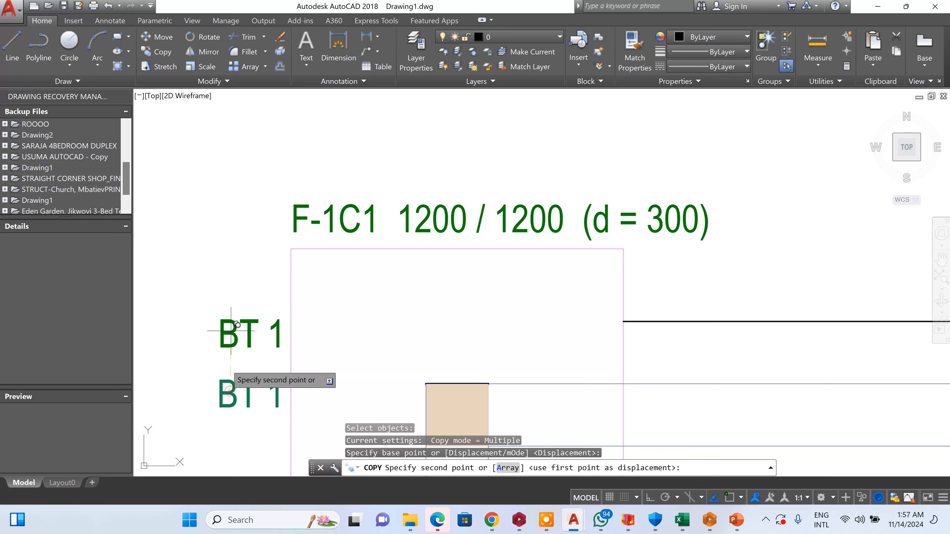
{"action": "scroll", "coordinate": [360, 272], "scroll_direction": "down", "scroll_amount": 8}
{"action": "scroll", "coordinate": [609, 266], "scroll_direction": "up", "scroll_amount": 8}
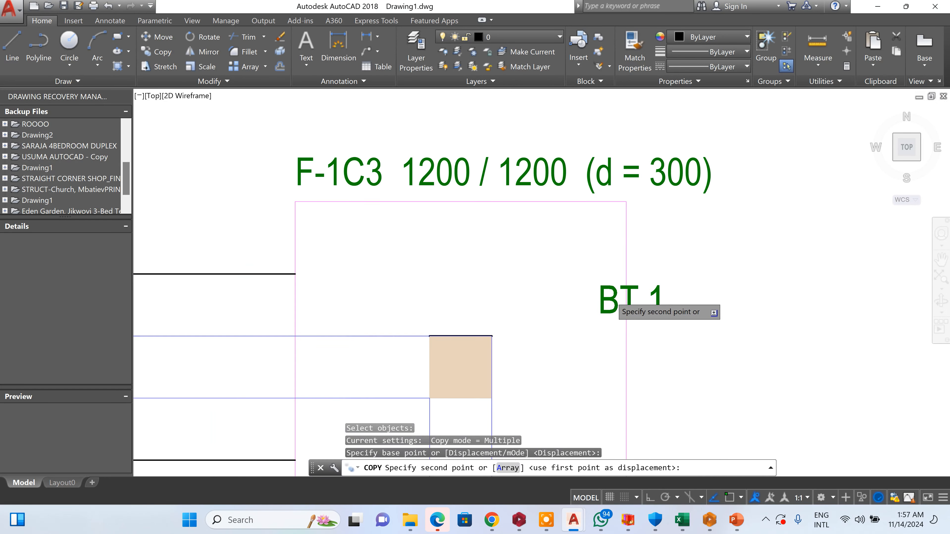
{"action": "scroll", "coordinate": [610, 298], "scroll_direction": "up", "scroll_amount": 2}
{"action": "left_click", "coordinate": [663, 286]}
{"action": "scroll", "coordinate": [651, 202], "scroll_direction": "down", "scroll_amount": 10}
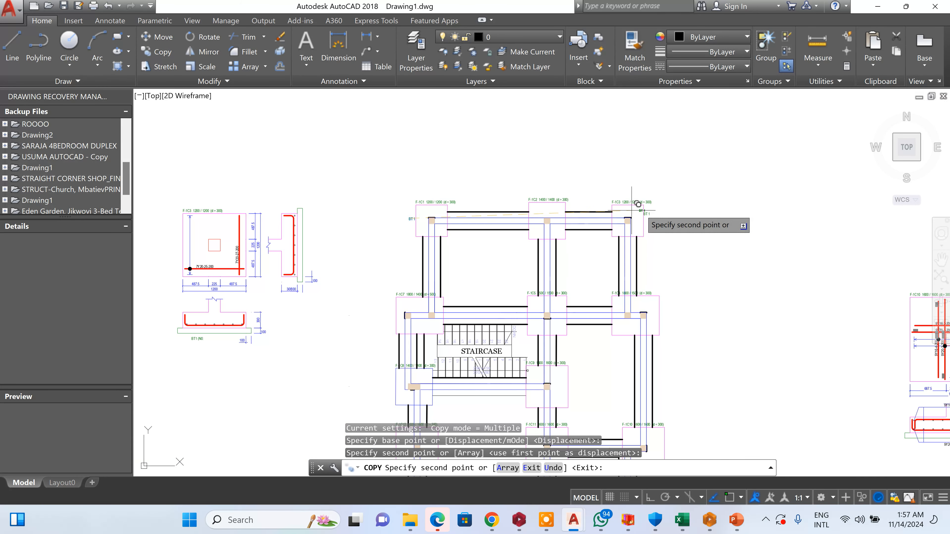
- Examine the remaining footing labels on the foundation plan for other 1200 / 1200 footings and end the copying
{"action": "scroll", "coordinate": [668, 251], "scroll_direction": "down", "scroll_amount": 4}
{"action": "scroll", "coordinate": [644, 284], "scroll_direction": "up", "scroll_amount": 10}
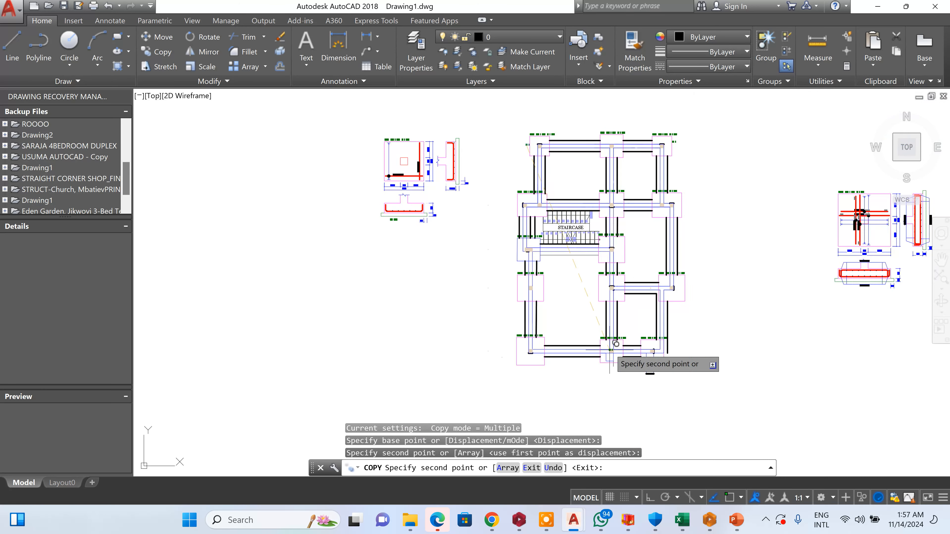
{"action": "scroll", "coordinate": [638, 345], "scroll_direction": "down", "scroll_amount": 8}
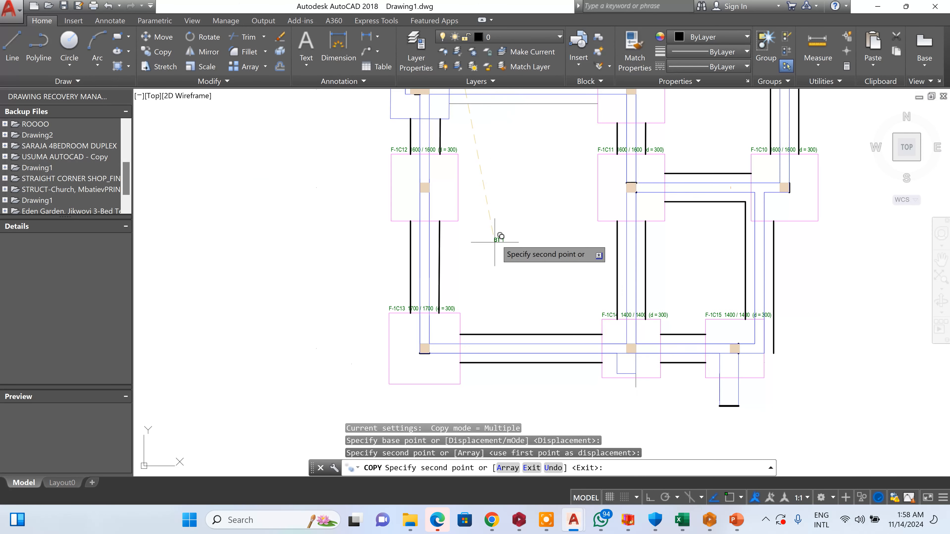
{"action": "scroll", "coordinate": [509, 214], "scroll_direction": "down", "scroll_amount": 3}
{"action": "scroll", "coordinate": [484, 221], "scroll_direction": "up", "scroll_amount": 3}
{"action": "scroll", "coordinate": [486, 216], "scroll_direction": "up", "scroll_amount": 5}
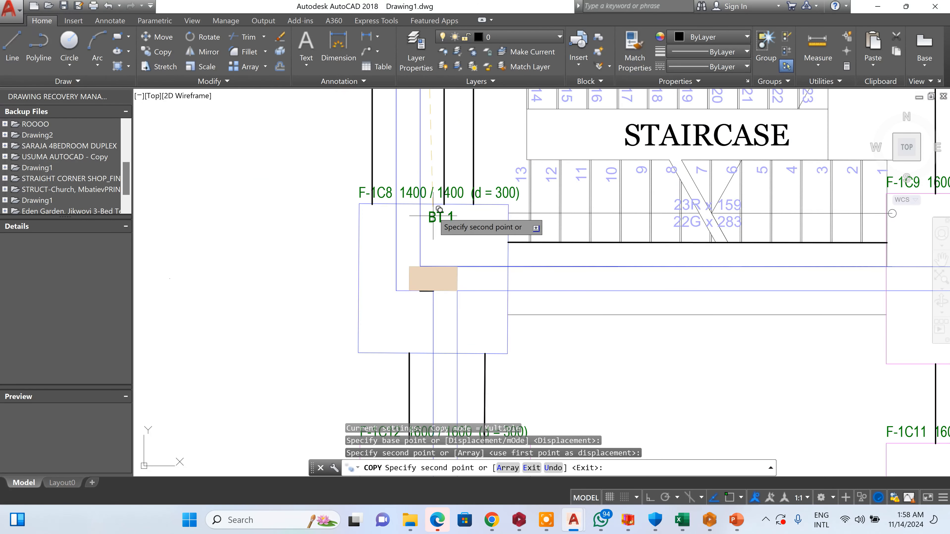
{"action": "scroll", "coordinate": [486, 202], "scroll_direction": "down", "scroll_amount": 8}
{"action": "scroll", "coordinate": [531, 192], "scroll_direction": "up", "scroll_amount": 3}
{"action": "scroll", "coordinate": [320, 270], "scroll_direction": "down", "scroll_amount": 2}
{"action": "scroll", "coordinate": [320, 270], "scroll_direction": "up", "scroll_amount": 8}
{"action": "key", "text": "Escape"}
- Complete the type title below the footing detail so that it reads "BT1 (N0S: 2)"
{"action": "scroll", "coordinate": [406, 227], "scroll_direction": "up", "scroll_amount": 5}
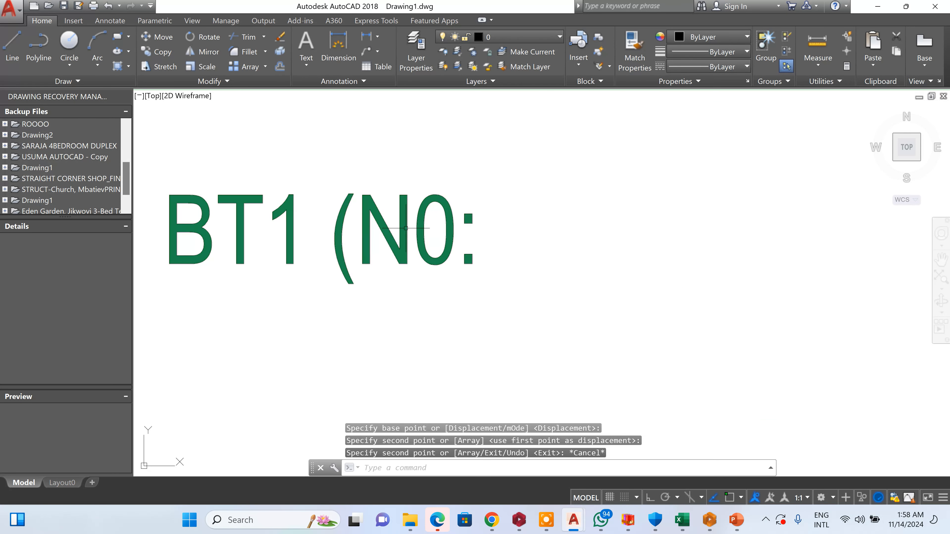
{"action": "left_click", "coordinate": [449, 231]}
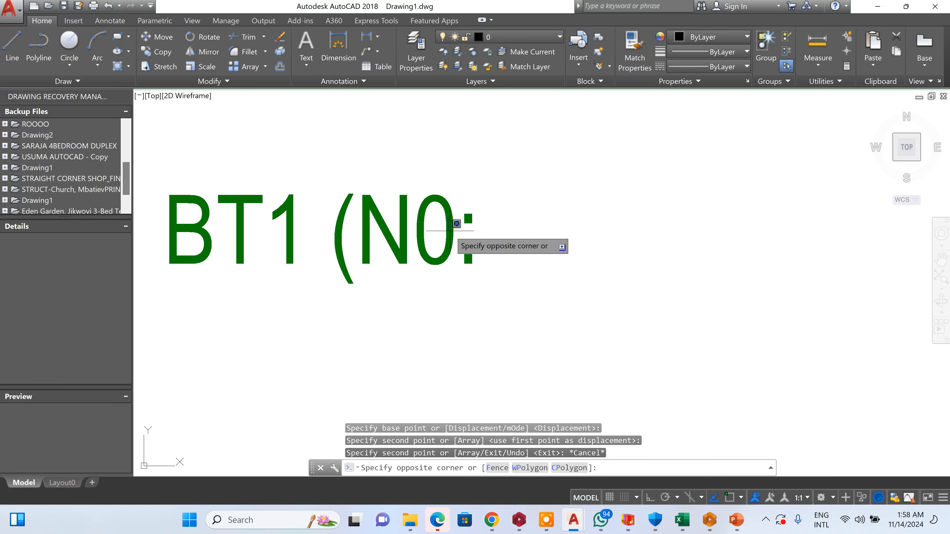
{"action": "left_click", "coordinate": [454, 229]}
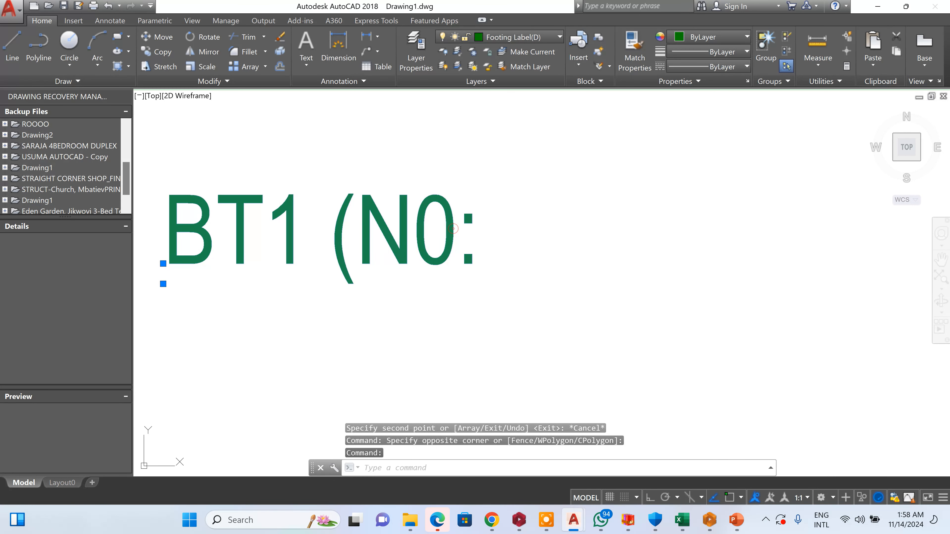
{"action": "double_click", "coordinate": [453, 228]}
{"action": "left_click", "coordinate": [455, 229]}
{"action": "type", "text": "S: "}
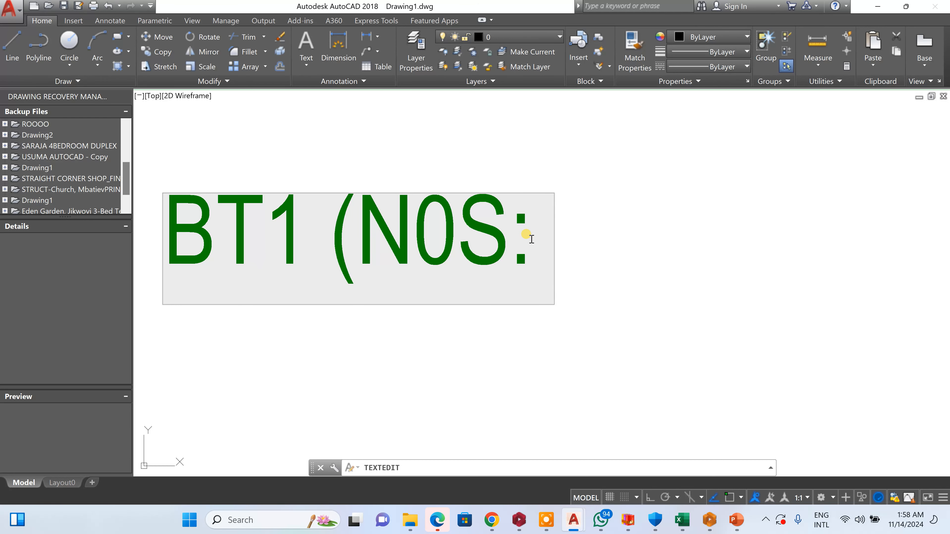
{"action": "type", "text": "2"}
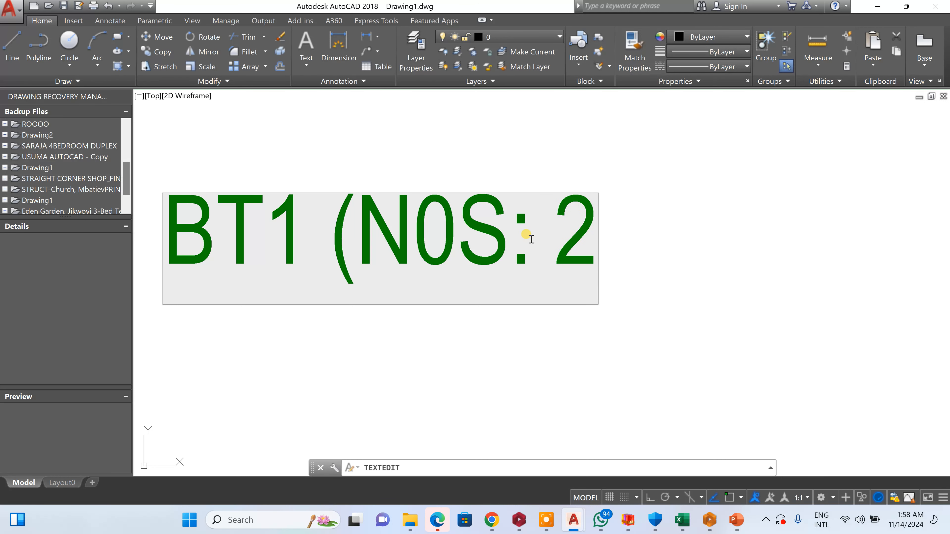
{"action": "type", "text": ")"}
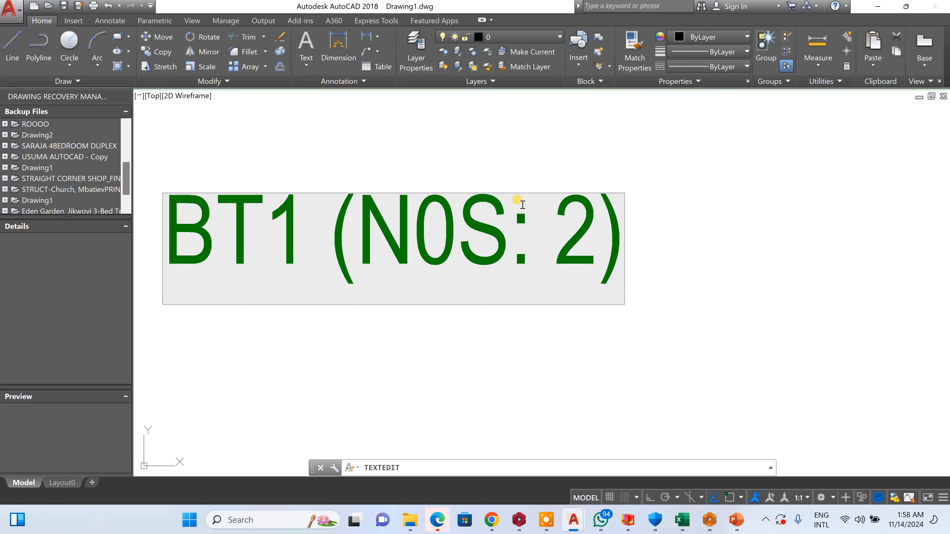
{"action": "left_click", "coordinate": [669, 201]}
{"action": "scroll", "coordinate": [501, 277], "scroll_direction": "down", "scroll_amount": 5}
{"action": "scroll", "coordinate": [516, 294], "scroll_direction": "up", "scroll_amount": 2}
{"action": "scroll", "coordinate": [500, 281], "scroll_direction": "down", "scroll_amount": 2}
{"action": "scroll", "coordinate": [500, 281], "scroll_direction": "down", "scroll_amount": 4}
{"action": "key", "text": "Escape"}
- Copy the BT 1 label beside footing F-1C1 to the right side of footing F-1C2 on the foundation plan
{"action": "left_click", "coordinate": [157, 52]}
{"action": "scroll", "coordinate": [613, 284], "scroll_direction": "up", "scroll_amount": 8}
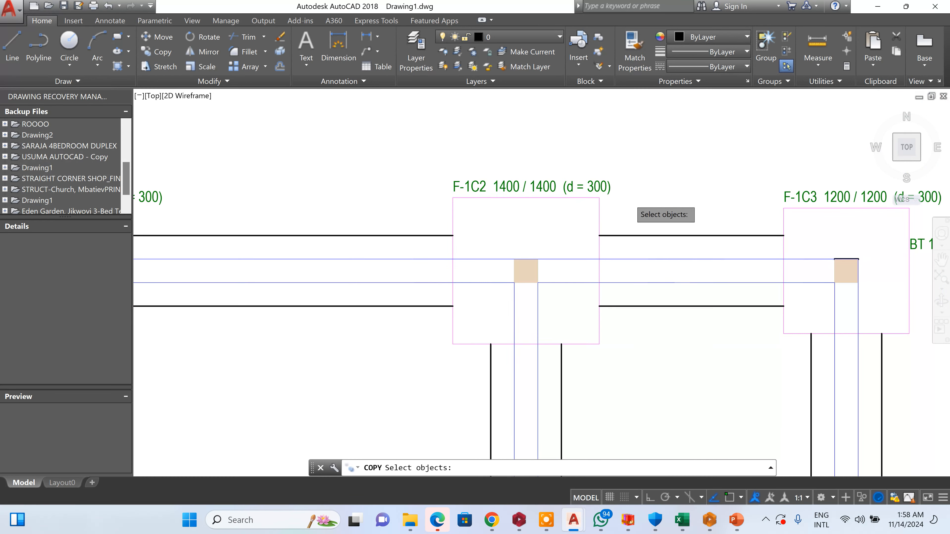
{"action": "scroll", "coordinate": [465, 216], "scroll_direction": "down", "scroll_amount": 4}
{"action": "scroll", "coordinate": [466, 215], "scroll_direction": "up", "scroll_amount": 5}
{"action": "scroll", "coordinate": [445, 208], "scroll_direction": "up", "scroll_amount": 3}
{"action": "scroll", "coordinate": [524, 189], "scroll_direction": "up", "scroll_amount": 2}
{"action": "left_click", "coordinate": [533, 187]}
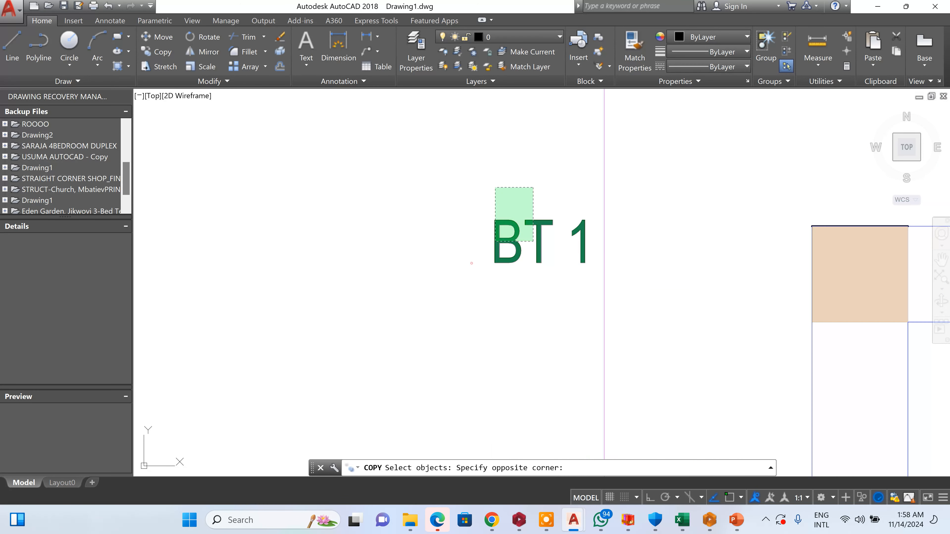
{"action": "left_click", "coordinate": [495, 242]}
{"action": "key", "text": "Return"}
{"action": "left_click", "coordinate": [482, 239]}
{"action": "scroll", "coordinate": [229, 255], "scroll_direction": "down", "scroll_amount": 6}
{"action": "scroll", "coordinate": [374, 237], "scroll_direction": "up", "scroll_amount": 4}
{"action": "scroll", "coordinate": [356, 241], "scroll_direction": "up", "scroll_amount": 4}
{"action": "scroll", "coordinate": [412, 239], "scroll_direction": "down", "scroll_amount": 4}
{"action": "scroll", "coordinate": [502, 229], "scroll_direction": "up", "scroll_amount": 6}
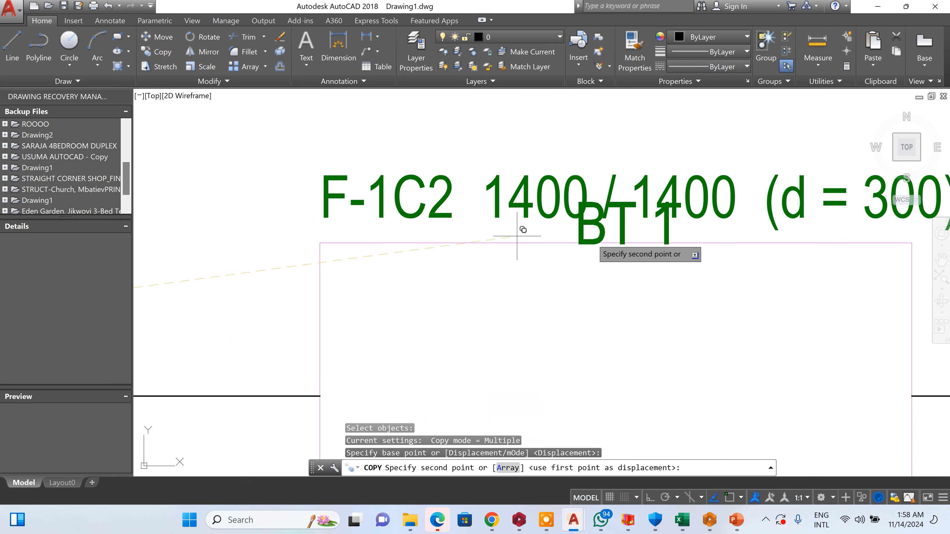
{"action": "scroll", "coordinate": [486, 239], "scroll_direction": "down", "scroll_amount": 4}
{"action": "scroll", "coordinate": [538, 265], "scroll_direction": "up", "scroll_amount": 4}
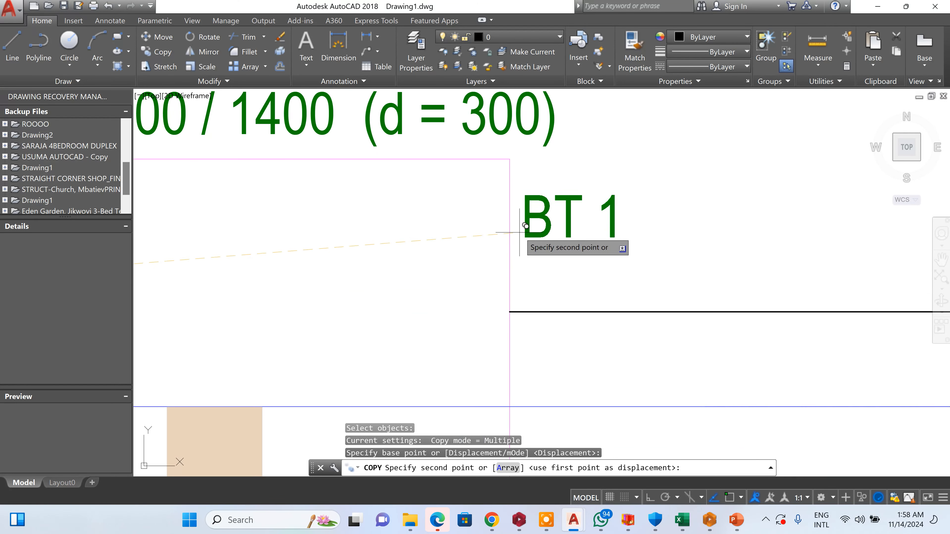
{"action": "left_click", "coordinate": [571, 212]}
{"action": "key", "text": "Escape"}
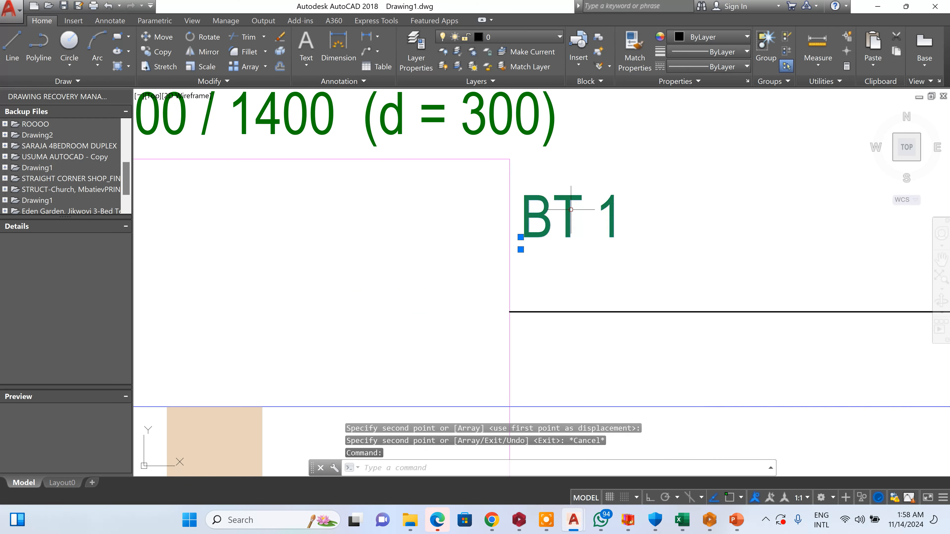
- Change the label beside footing F-1C2 on the foundation plan to read "BT 2"
{"action": "double_click", "coordinate": [606, 211]}
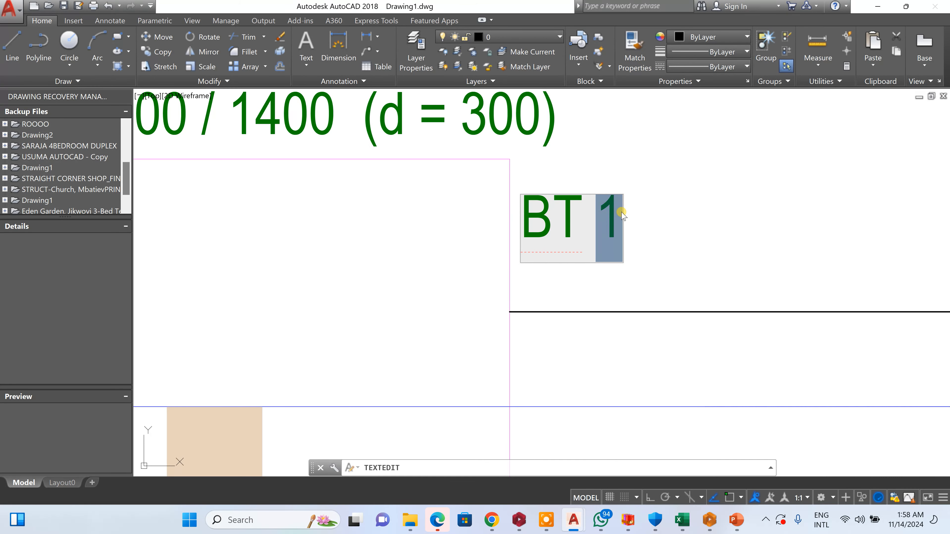
{"action": "left_click", "coordinate": [659, 245]}
{"action": "scroll", "coordinate": [603, 241], "scroll_direction": "down", "scroll_amount": 5}
{"action": "key", "text": "Escape"}
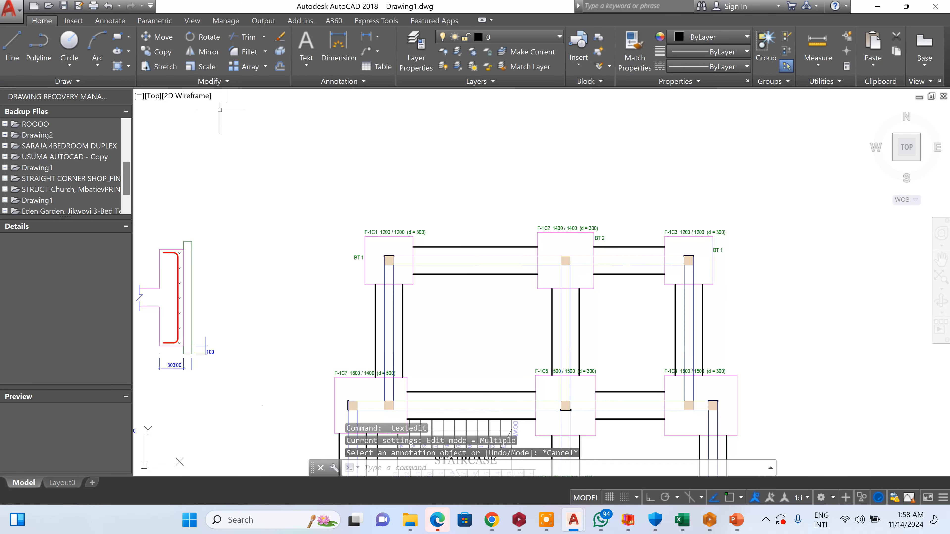
- Copy the complete F-1C14 footing detail, plan and both sections, to the space below the BT1 detail beside the foundation plan
{"action": "left_click", "coordinate": [158, 48]}
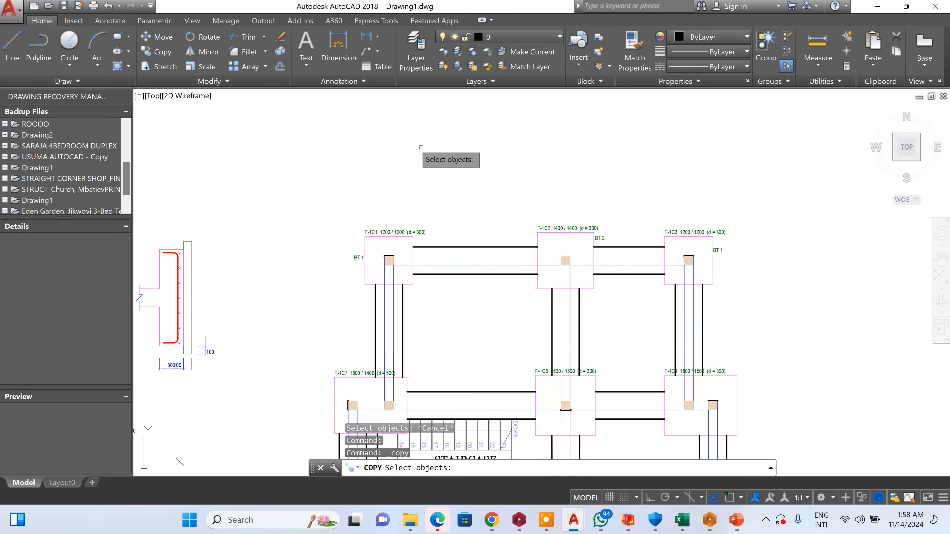
{"action": "scroll", "coordinate": [431, 196], "scroll_direction": "down", "scroll_amount": 5}
{"action": "scroll", "coordinate": [584, 224], "scroll_direction": "up", "scroll_amount": 8}
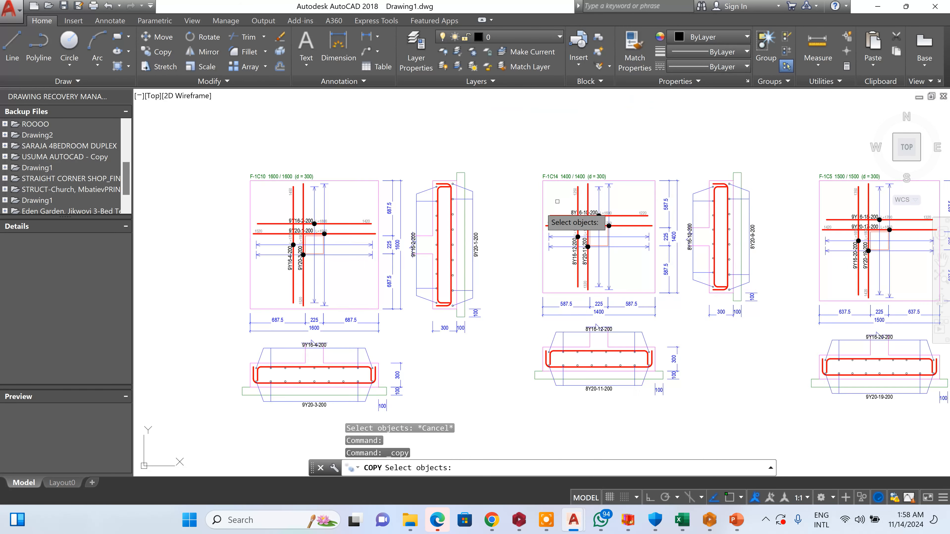
{"action": "left_click", "coordinate": [754, 151]}
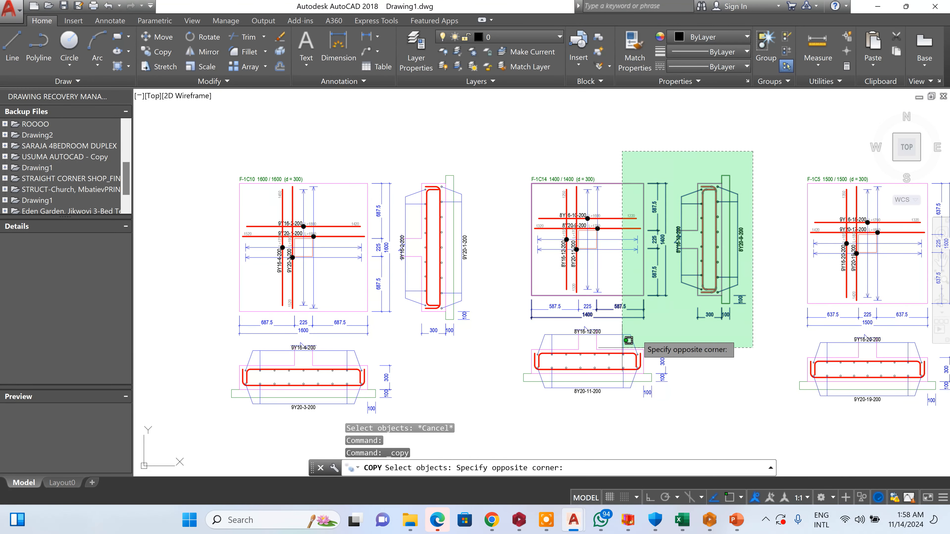
{"action": "left_click", "coordinate": [490, 419]}
{"action": "key", "text": "Return"}
{"action": "left_click", "coordinate": [543, 400]}
{"action": "scroll", "coordinate": [741, 226], "scroll_direction": "down", "scroll_amount": 6}
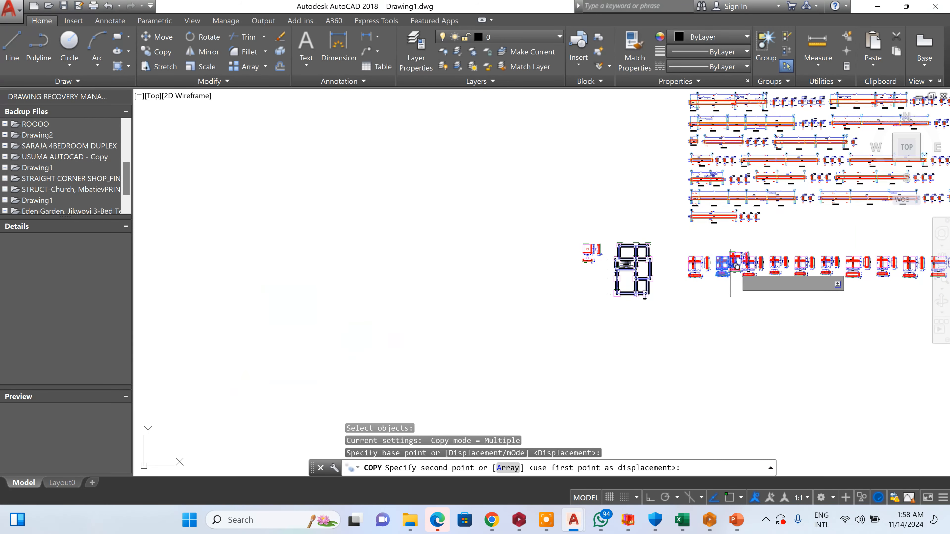
{"action": "scroll", "coordinate": [632, 271], "scroll_direction": "up", "scroll_amount": 5}
{"action": "scroll", "coordinate": [478, 335], "scroll_direction": "down", "scroll_amount": 4}
{"action": "scroll", "coordinate": [497, 325], "scroll_direction": "up", "scroll_amount": 4}
{"action": "left_click", "coordinate": [529, 329]}
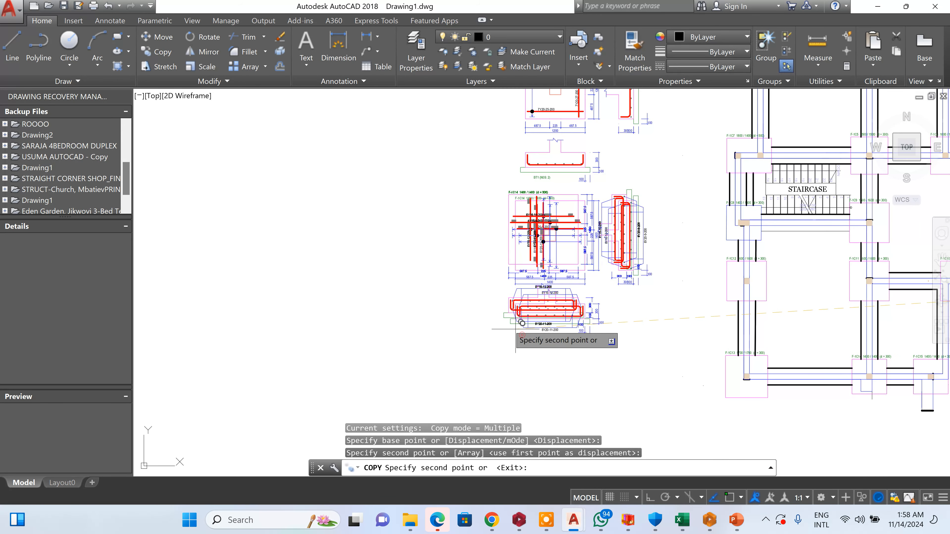
- Move the complete BT1 footing detail further left, away from the foundation plan
{"action": "scroll", "coordinate": [275, 156], "scroll_direction": "down", "scroll_amount": 4}
{"action": "scroll", "coordinate": [356, 136], "scroll_direction": "up", "scroll_amount": 4}
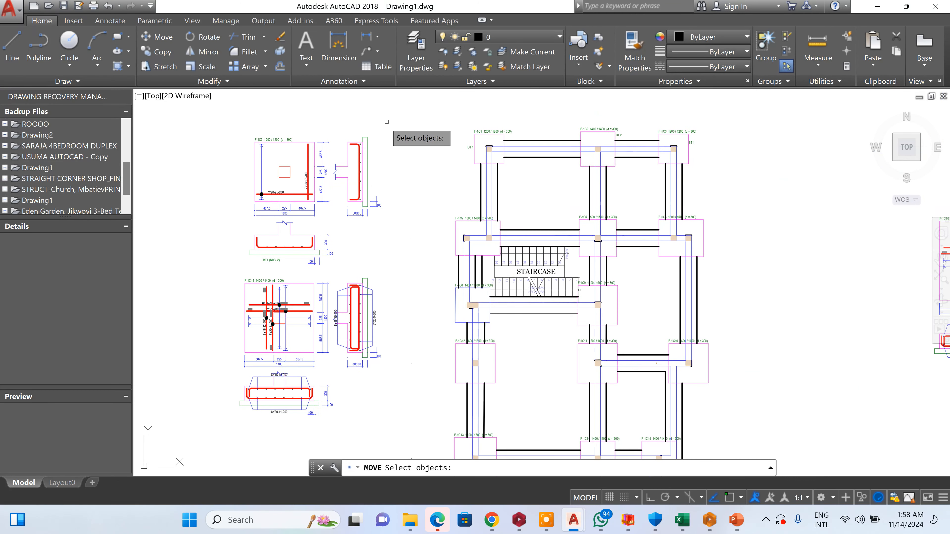
{"action": "left_click", "coordinate": [391, 117]}
{"action": "left_click", "coordinate": [227, 255]}
{"action": "scroll", "coordinate": [374, 262], "scroll_direction": "down", "scroll_amount": 2}
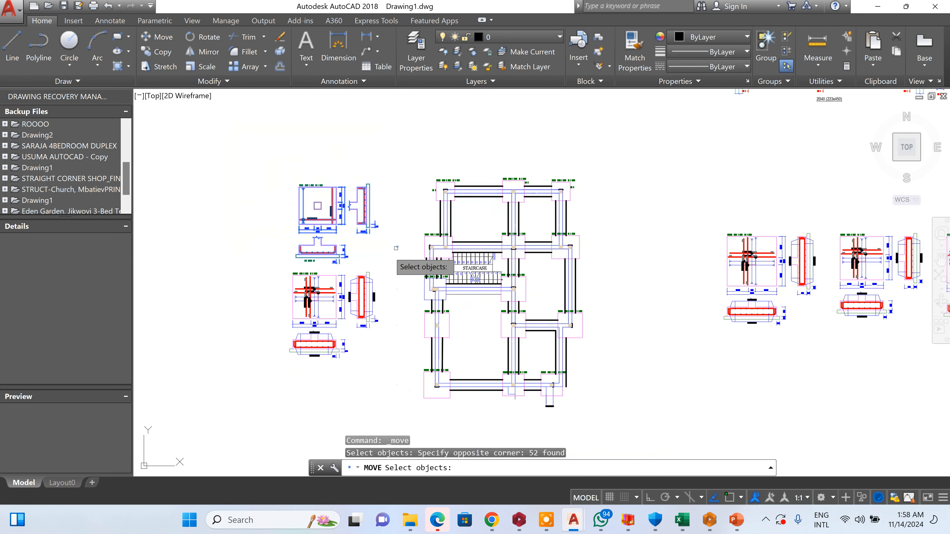
{"action": "key", "text": "Return"}
{"action": "left_click", "coordinate": [398, 246]}
{"action": "left_click", "coordinate": [245, 267]}
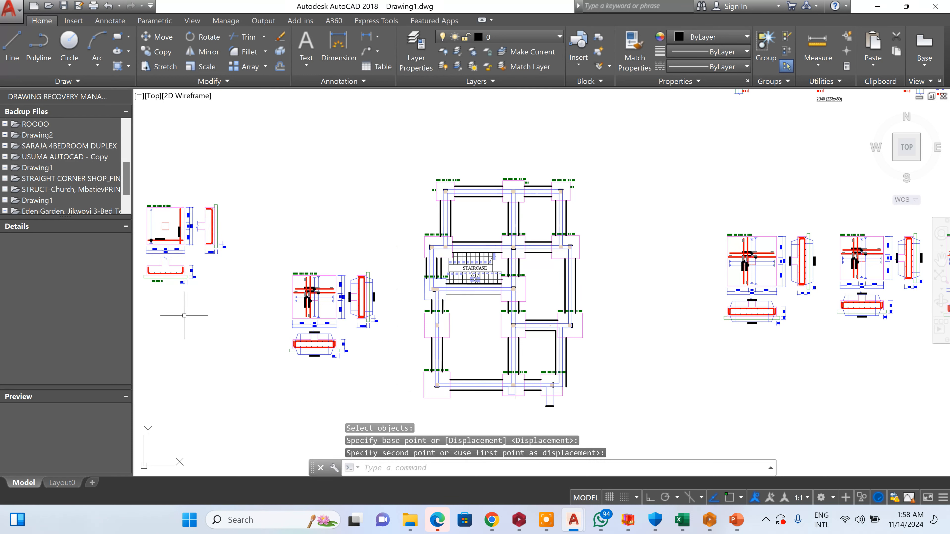
- Move the copied F-1C14 detail up and left so that it sits beside the BT1 detail
{"action": "key", "text": "Return"}
{"action": "left_click", "coordinate": [400, 253]}
{"action": "left_click", "coordinate": [273, 390]}
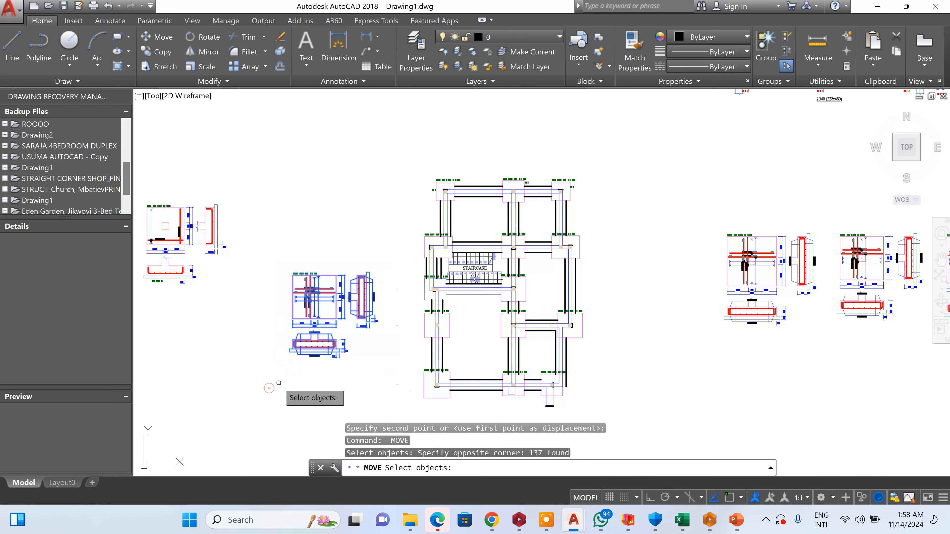
{"action": "key", "text": "Return"}
{"action": "left_click", "coordinate": [280, 381]}
{"action": "left_click", "coordinate": [222, 314]}
- Erase the 8Y16-12-200 label and its leader lines above the section below the F-1C14 plan
{"action": "scroll", "coordinate": [414, 240], "scroll_direction": "up", "scroll_amount": 6}
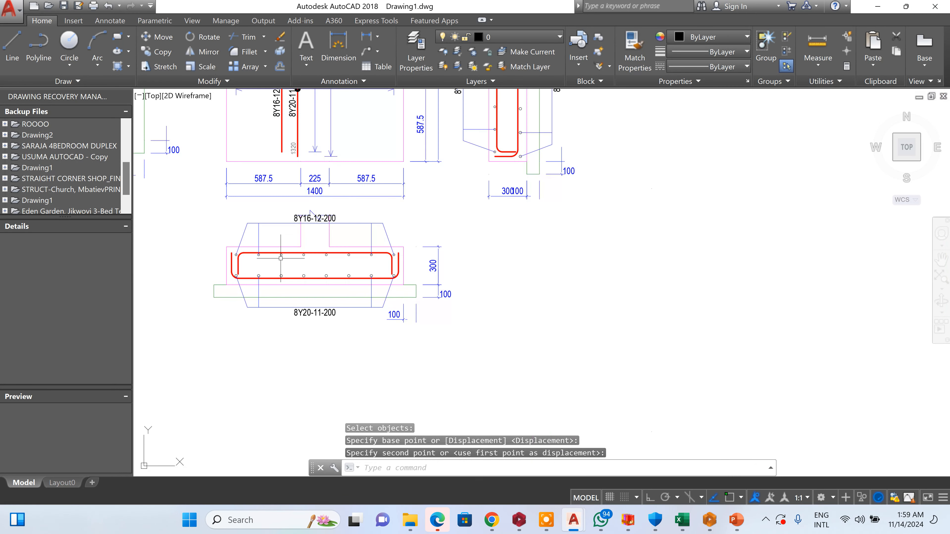
{"action": "left_click", "coordinate": [407, 246]}
{"action": "left_click", "coordinate": [347, 273]}
{"action": "key", "text": "Delete"}
{"action": "scroll", "coordinate": [283, 233], "scroll_direction": "down", "scroll_amount": 5}
{"action": "scroll", "coordinate": [283, 232], "scroll_direction": "up", "scroll_amount": 5}
{"action": "left_click", "coordinate": [283, 234]}
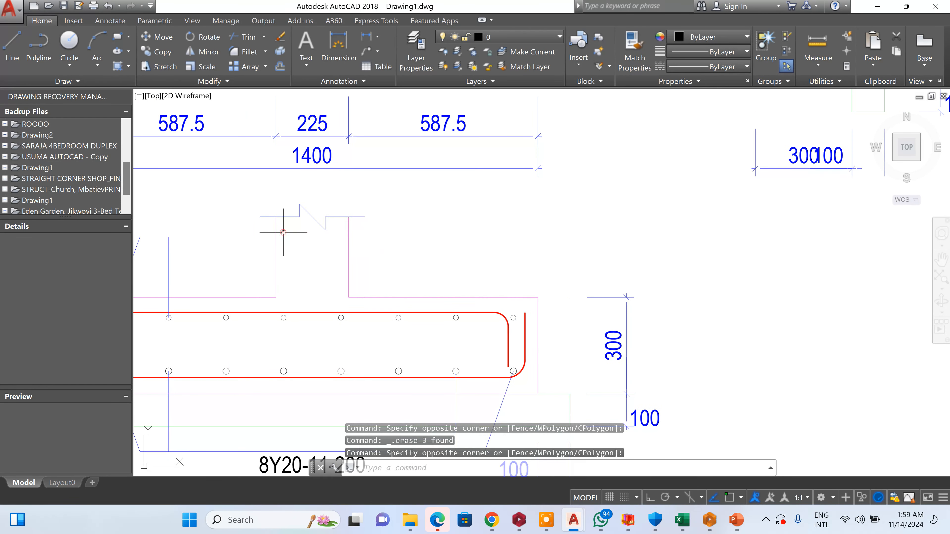
{"action": "key", "text": "Delete"}
{"action": "scroll", "coordinate": [348, 222], "scroll_direction": "down", "scroll_amount": 4}
{"action": "left_click", "coordinate": [376, 262]}
{"action": "key", "text": "Delete"}
{"action": "scroll", "coordinate": [379, 264], "scroll_direction": "up", "scroll_amount": 4}
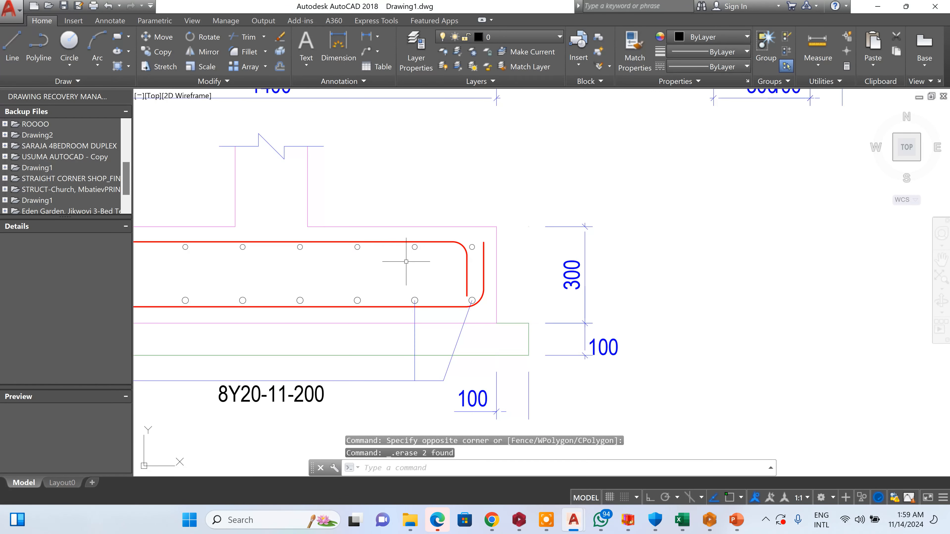
- Erase the top reinforcement bar and its row of bar dots from the section below the F-1C14 plan
{"action": "scroll", "coordinate": [464, 248], "scroll_direction": "down", "scroll_amount": 4}
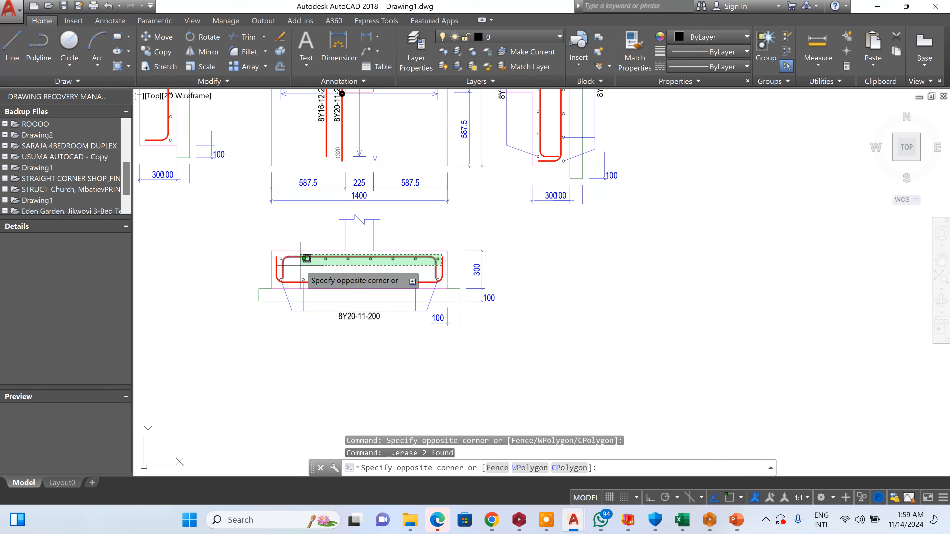
{"action": "left_click", "coordinate": [286, 258]}
{"action": "key", "text": "Delete"}
- Erase the 8Y20-11-200 label and all its leader lines beneath the section below the F-1C14 plan
{"action": "scroll", "coordinate": [336, 312], "scroll_direction": "up", "scroll_amount": 2}
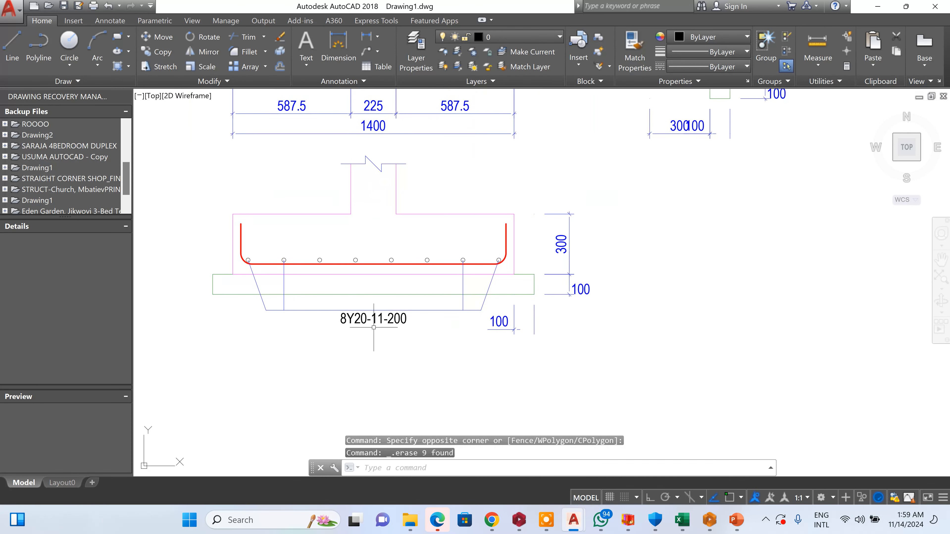
{"action": "left_click", "coordinate": [438, 374]}
{"action": "left_click", "coordinate": [262, 291]}
{"action": "key", "text": "Delete"}
{"action": "scroll", "coordinate": [464, 298], "scroll_direction": "up", "scroll_amount": 2}
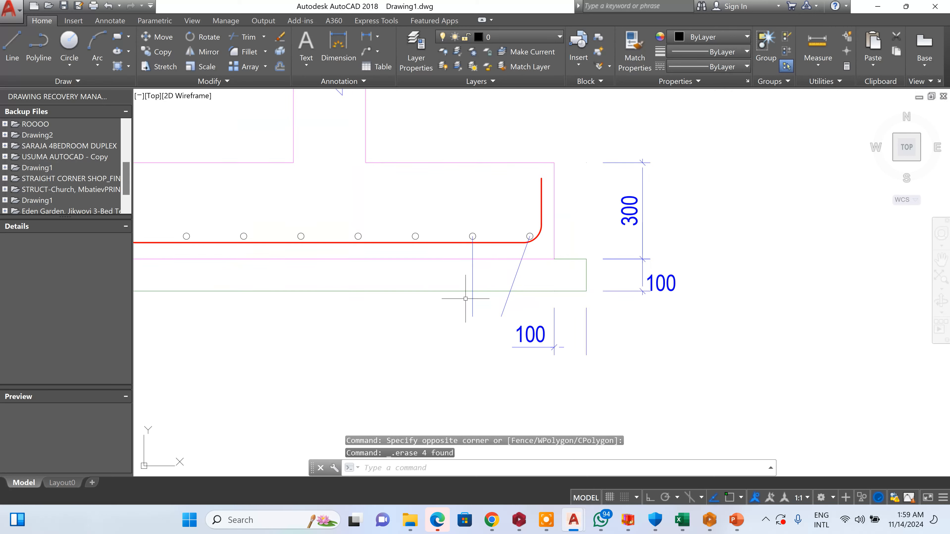
{"action": "left_click", "coordinate": [558, 270]}
{"action": "left_click", "coordinate": [431, 278]}
{"action": "key", "text": "Delete"}
{"action": "scroll", "coordinate": [496, 299], "scroll_direction": "down", "scroll_amount": 9}
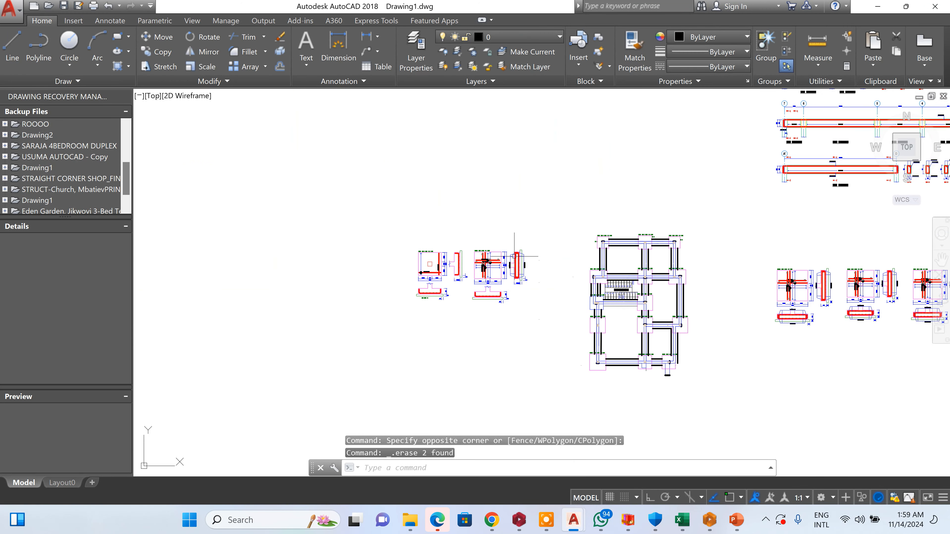
- Erase the 8Y20-9-200 label and its leader lines on the right of the F-1C14 side section
{"action": "scroll", "coordinate": [527, 265], "scroll_direction": "up", "scroll_amount": 5}
{"action": "scroll", "coordinate": [541, 323], "scroll_direction": "up", "scroll_amount": 5}
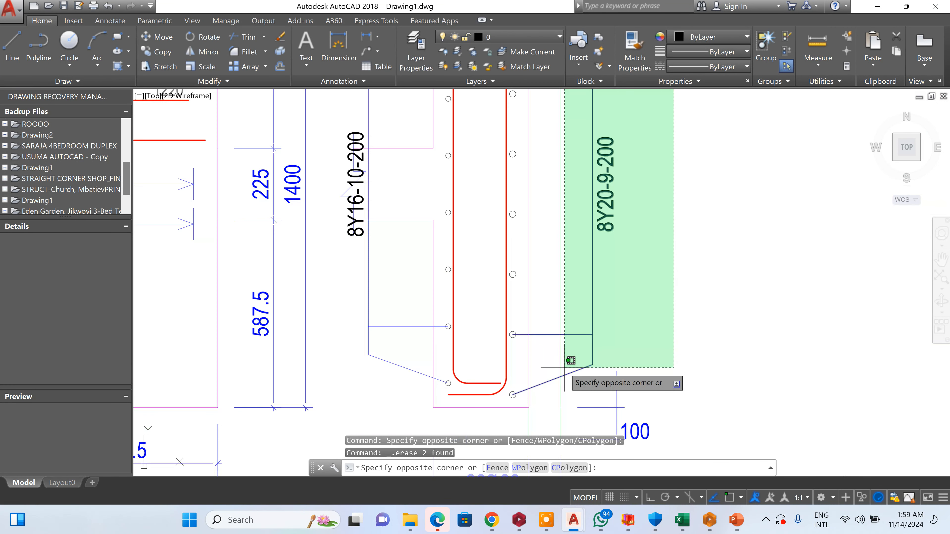
{"action": "left_click", "coordinate": [593, 355]}
{"action": "key", "text": "Delete"}
{"action": "scroll", "coordinate": [592, 350], "scroll_direction": "down", "scroll_amount": 3}
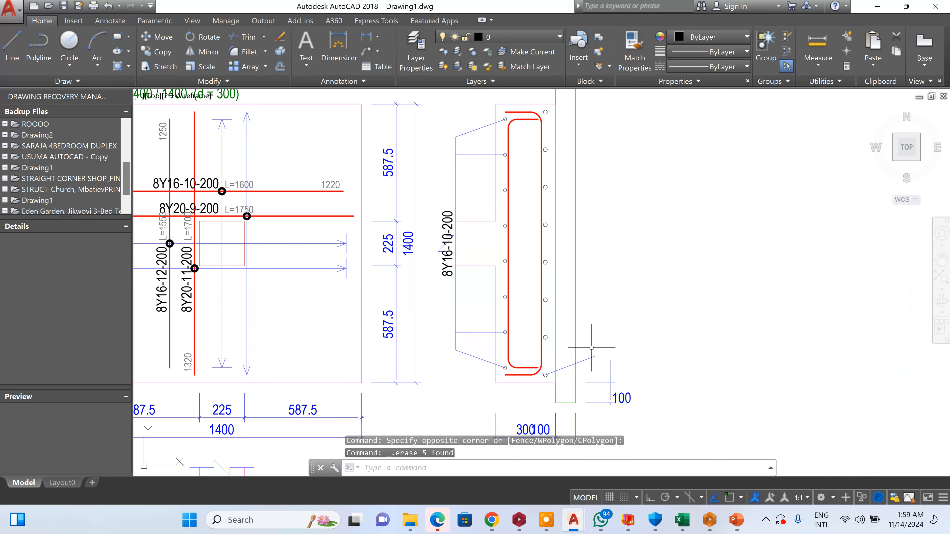
{"action": "left_click", "coordinate": [588, 372]}
{"action": "left_click", "coordinate": [582, 354]}
{"action": "key", "text": "Delete"}
- Erase the 8Y16-10-200 label and its leader lines on the left of the F-1C14 side section, keeping the column break line
{"action": "left_click", "coordinate": [464, 329]}
{"action": "key", "text": "Delete"}
{"action": "scroll", "coordinate": [452, 231], "scroll_direction": "up", "scroll_amount": 5}
{"action": "left_click", "coordinate": [463, 218]}
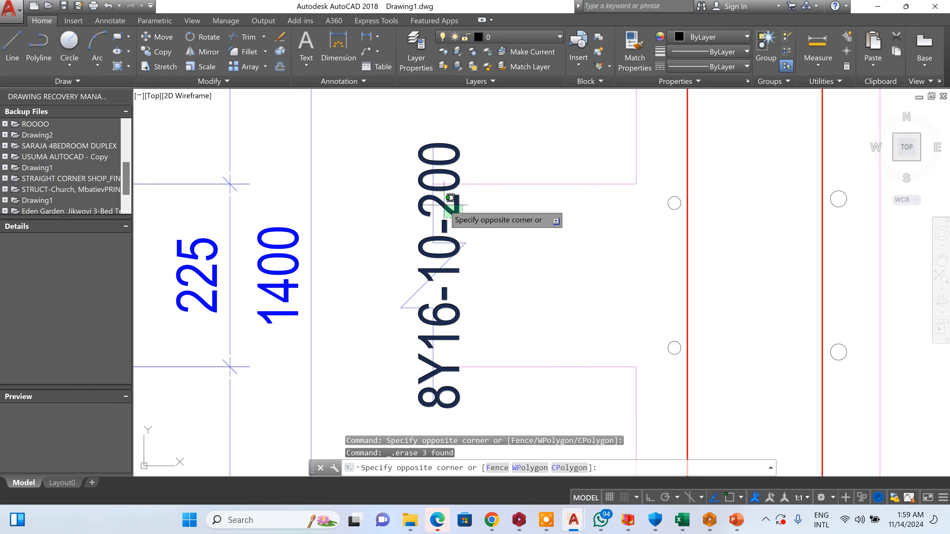
{"action": "left_click", "coordinate": [451, 200]}
{"action": "key", "text": "Delete"}
{"action": "scroll", "coordinate": [486, 198], "scroll_direction": "down", "scroll_amount": 4}
{"action": "left_click", "coordinate": [497, 167]}
{"action": "key", "text": "Delete"}
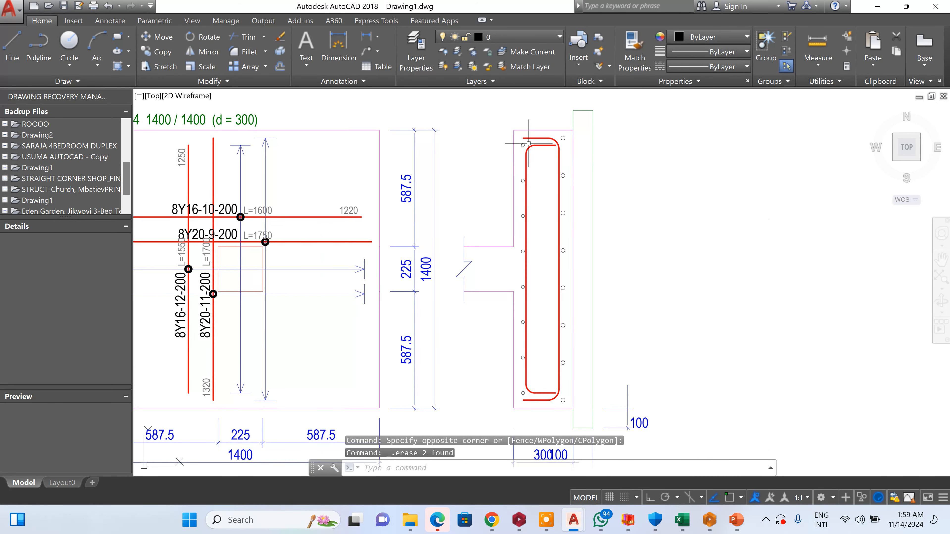
- Erase the top reinforcement bar and its bar dots from the F-1C14 side section
{"action": "scroll", "coordinate": [533, 132], "scroll_direction": "up", "scroll_amount": 3}
{"action": "left_click", "coordinate": [534, 141]}
{"action": "scroll", "coordinate": [511, 198], "scroll_direction": "down", "scroll_amount": 3}
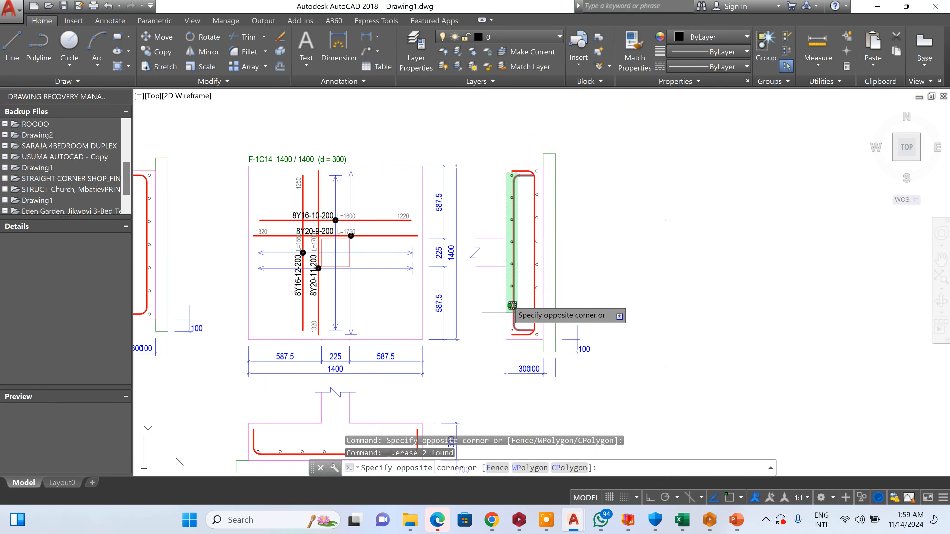
{"action": "scroll", "coordinate": [515, 335], "scroll_direction": "up", "scroll_amount": 3}
{"action": "left_click", "coordinate": [523, 352]}
{"action": "key", "text": "Delete"}
{"action": "scroll", "coordinate": [545, 362], "scroll_direction": "down", "scroll_amount": 4}
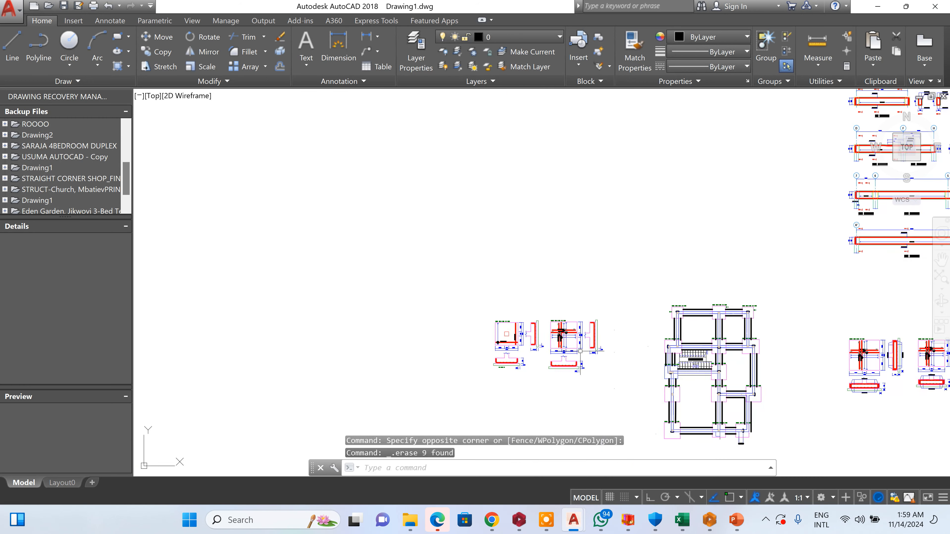
- Move the vertical 8Y20-11-200 bar and its label horizontally to just inside the right edge of the F-1C14 footing plan
{"action": "left_click", "coordinate": [162, 38]}
{"action": "scroll", "coordinate": [547, 277], "scroll_direction": "down", "scroll_amount": 2}
{"action": "scroll", "coordinate": [416, 224], "scroll_direction": "up", "scroll_amount": 6}
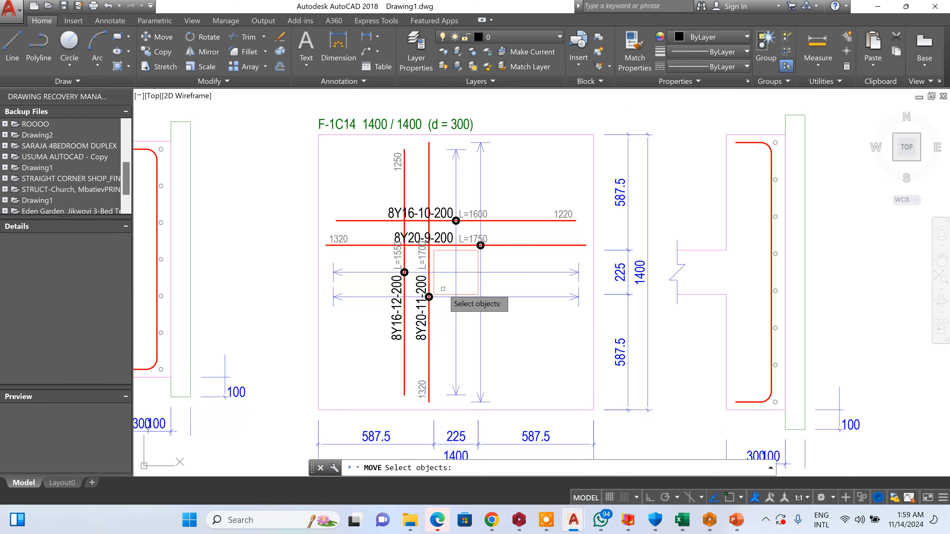
{"action": "scroll", "coordinate": [443, 289], "scroll_direction": "up", "scroll_amount": 2}
{"action": "left_click", "coordinate": [424, 342]}
{"action": "left_click", "coordinate": [378, 368]}
{"action": "key", "text": "Return"}
{"action": "left_click", "coordinate": [379, 368]}
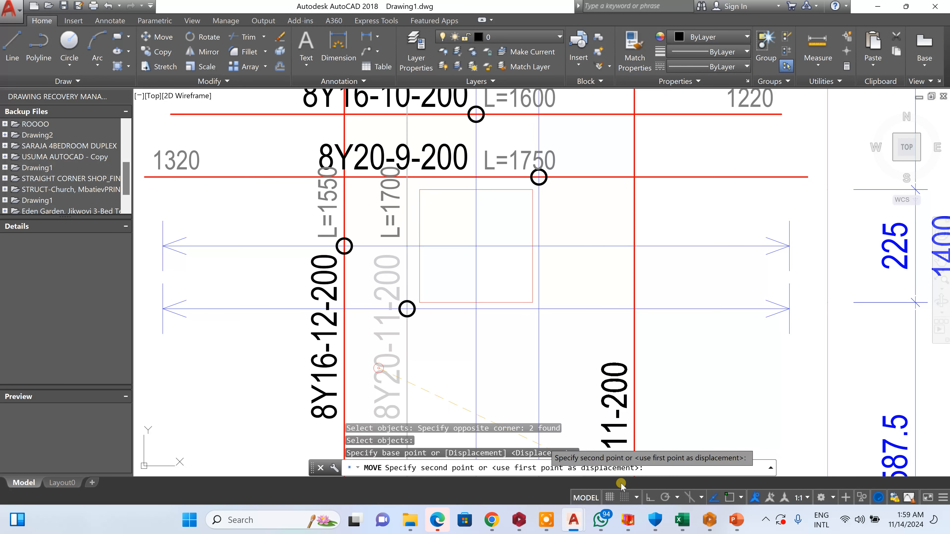
{"action": "key", "text": "F8"}
{"action": "scroll", "coordinate": [626, 346], "scroll_direction": "down", "scroll_amount": 4}
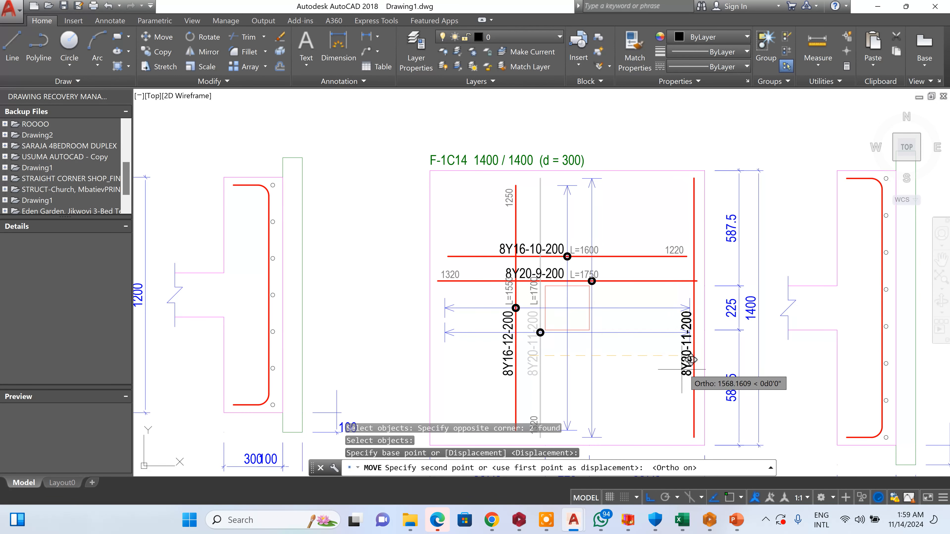
{"action": "left_click", "coordinate": [686, 358]}
- Move the horizontal 8Y20-9-200 bar and its label straight down to just inside the bottom edge of the F-1C14 footing plan
{"action": "key", "text": "Return"}
{"action": "scroll", "coordinate": [524, 296], "scroll_direction": "up", "scroll_amount": 3}
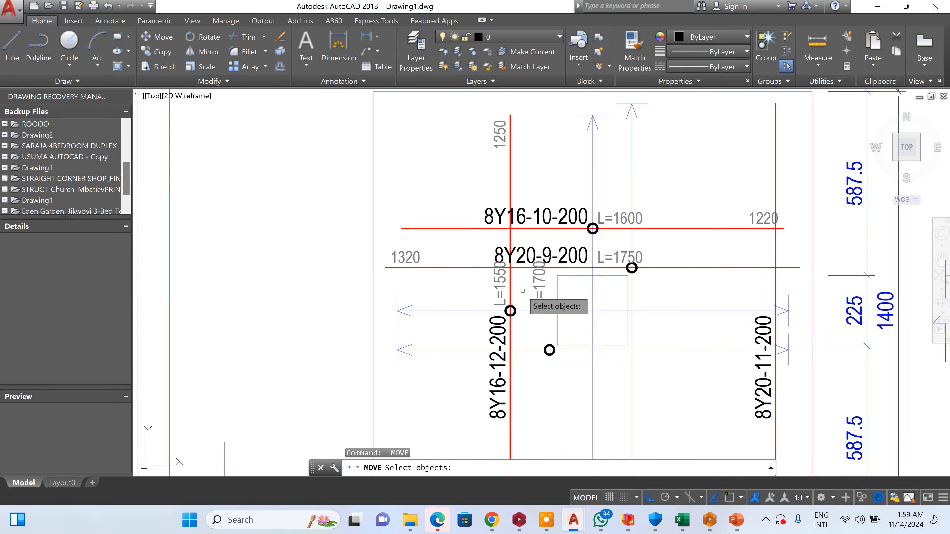
{"action": "scroll", "coordinate": [522, 291], "scroll_direction": "up", "scroll_amount": 4}
{"action": "left_click", "coordinate": [523, 281]}
{"action": "left_click", "coordinate": [503, 165]}
{"action": "key", "text": "Return"}
{"action": "left_click", "coordinate": [502, 165]}
{"action": "scroll", "coordinate": [495, 136], "scroll_direction": "down", "scroll_amount": 4}
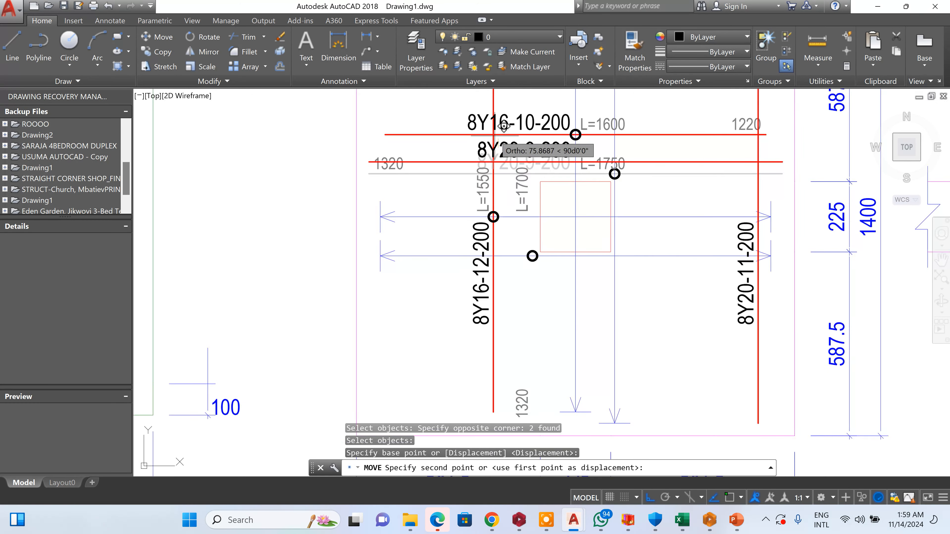
{"action": "scroll", "coordinate": [504, 126], "scroll_direction": "down", "scroll_amount": 4}
{"action": "left_click", "coordinate": [499, 217]}
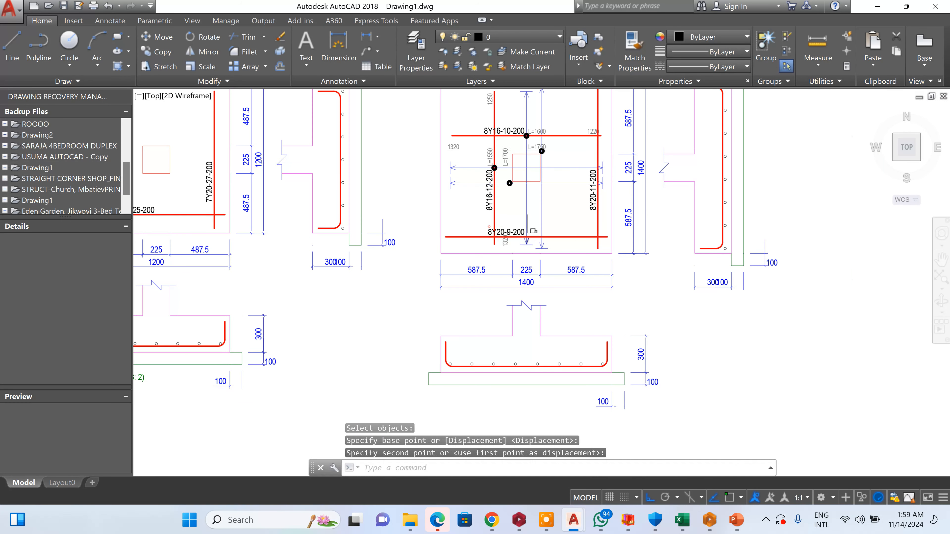
- Move the vertical distribution arrow of the 8Y20-9-200 bars horizontally to near the left edge of the F-1C14 footing plan
{"action": "key", "text": "Return"}
{"action": "scroll", "coordinate": [523, 232], "scroll_direction": "up", "scroll_amount": 6}
{"action": "left_click", "coordinate": [514, 197]}
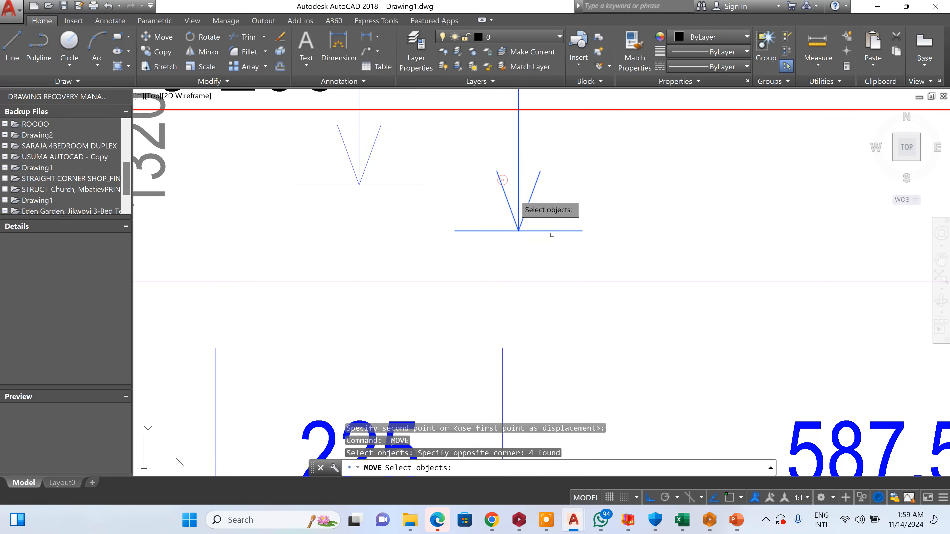
{"action": "scroll", "coordinate": [555, 296], "scroll_direction": "down", "scroll_amount": 6}
{"action": "scroll", "coordinate": [560, 194], "scroll_direction": "up", "scroll_amount": 6}
{"action": "left_click", "coordinate": [560, 194]}
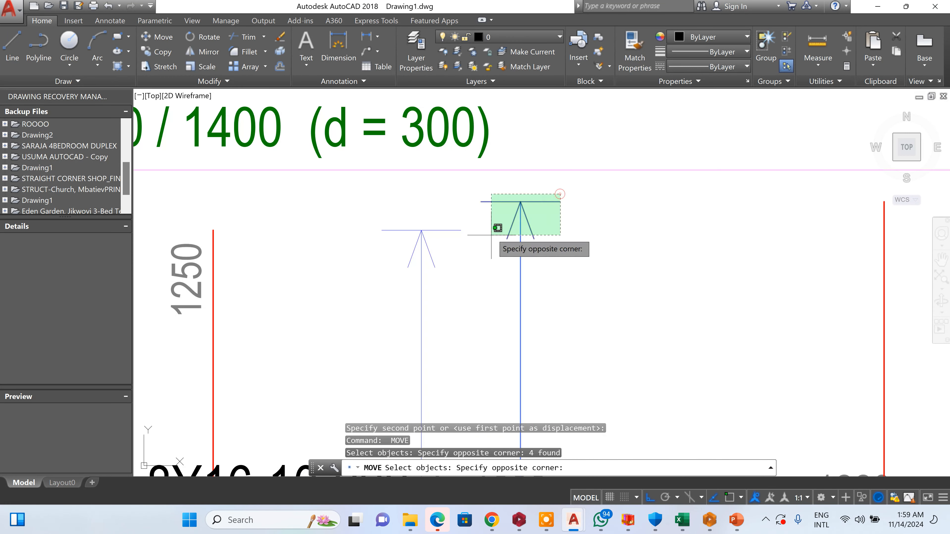
{"action": "left_click", "coordinate": [492, 235]}
{"action": "scroll", "coordinate": [645, 226], "scroll_direction": "down", "scroll_amount": 4}
{"action": "key", "text": "Return"}
{"action": "left_click", "coordinate": [646, 227]}
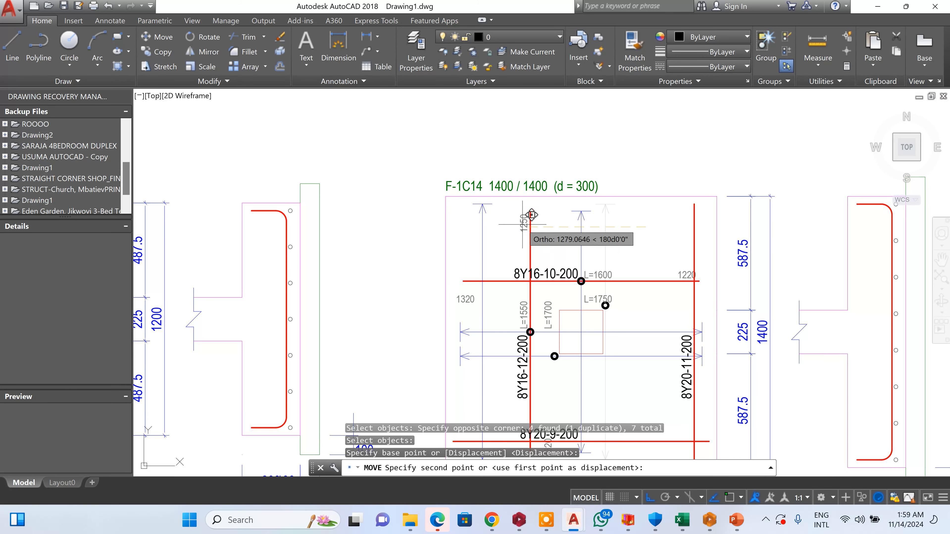
{"action": "left_click", "coordinate": [522, 219]}
- Erase the horizontal top bar with its 8Y16-10-200 label and the vertical top bar with its 1250 text from the F-1C14 plan
{"action": "scroll", "coordinate": [576, 180], "scroll_direction": "down", "scroll_amount": 4}
{"action": "scroll", "coordinate": [565, 207], "scroll_direction": "up", "scroll_amount": 8}
{"action": "key", "text": "Escape"}
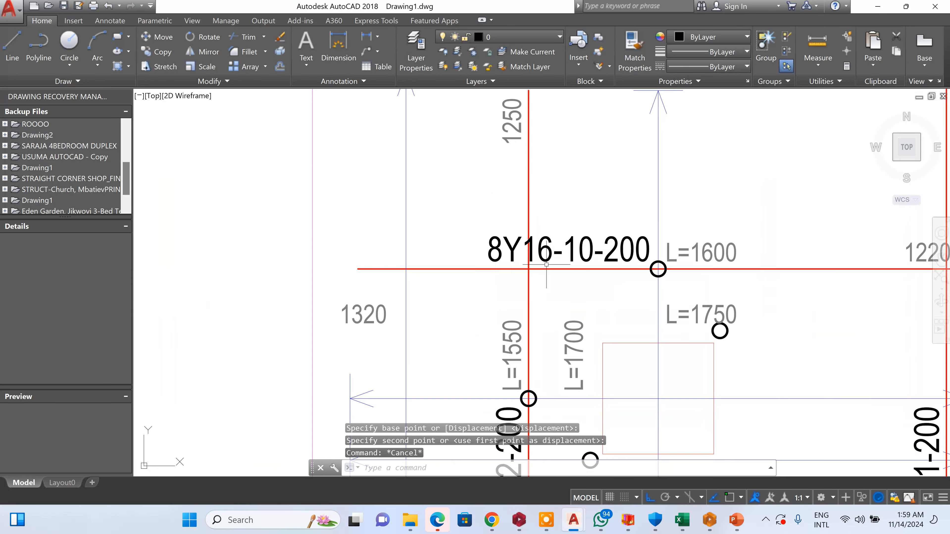
{"action": "left_click", "coordinate": [548, 289]}
{"action": "left_click", "coordinate": [502, 119]}
{"action": "key", "text": "Delete"}
{"action": "scroll", "coordinate": [526, 131], "scroll_direction": "down", "scroll_amount": 5}
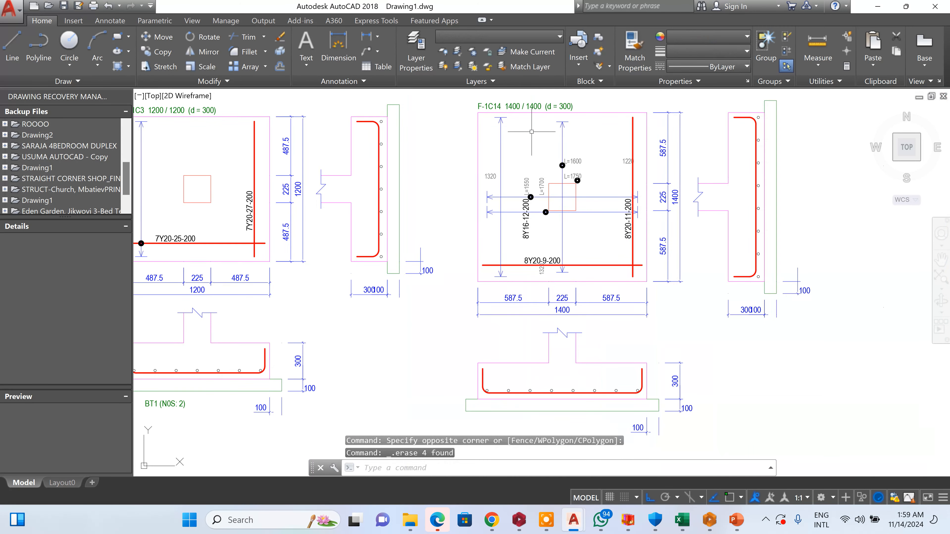
- Erase the central vertical distribution arrow with its dot and the L=1600 and L=1750 texts from the F-1C14 footing plan
{"action": "scroll", "coordinate": [587, 115], "scroll_direction": "up", "scroll_amount": 4}
{"action": "left_click", "coordinate": [587, 115]}
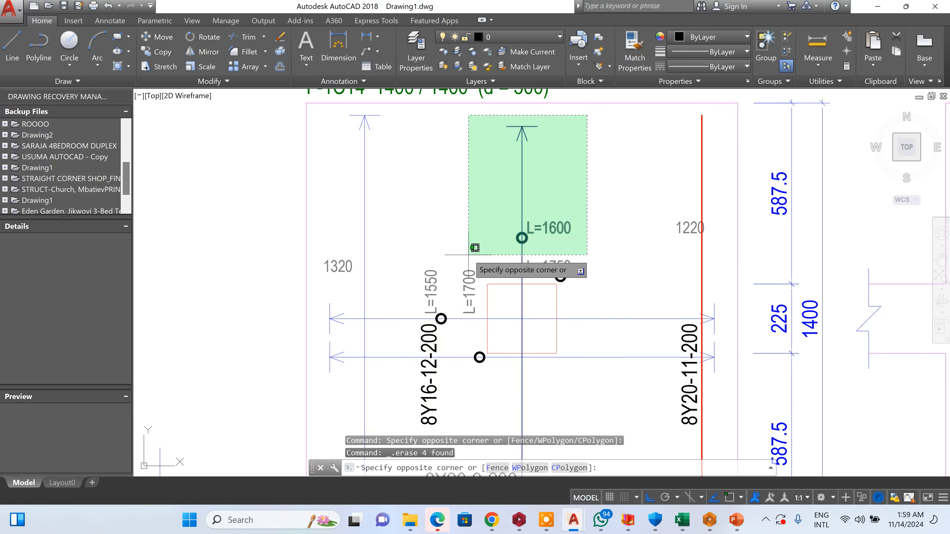
{"action": "left_click", "coordinate": [480, 272]}
{"action": "key", "text": "Delete"}
- Erase both horizontal distribution arrows with their dots, the L=1550, L=1700 and 8Y16-12-200 texts, and the 1320 text near the plan's left edge
{"action": "left_click", "coordinate": [480, 242]}
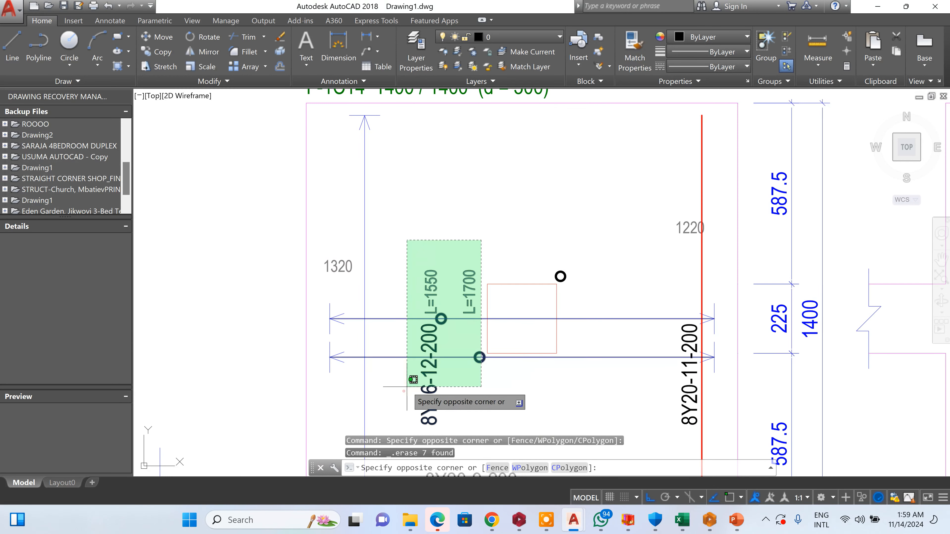
{"action": "left_click", "coordinate": [370, 375]}
{"action": "key", "text": "Delete"}
{"action": "left_click", "coordinate": [352, 364]}
{"action": "left_click", "coordinate": [329, 243]}
{"action": "key", "text": "Delete"}
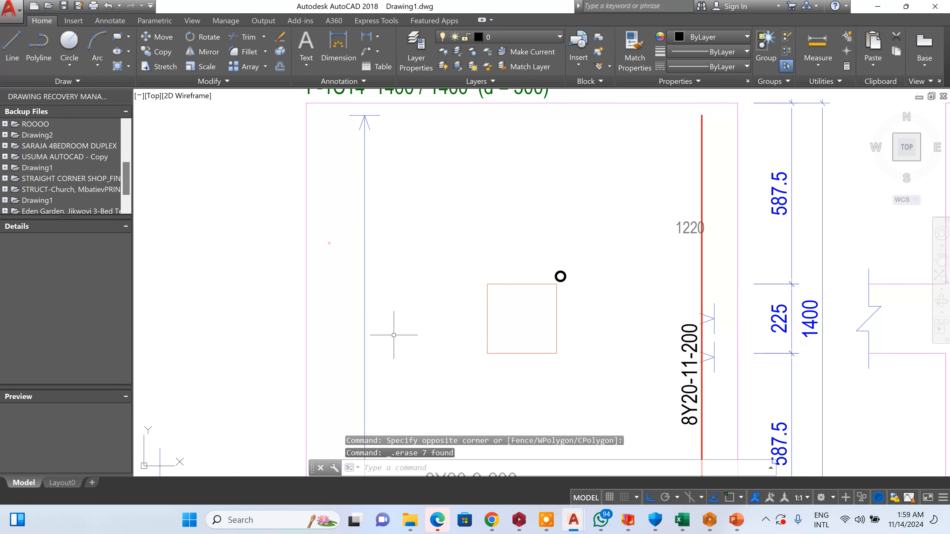
- Erase the 1220 text and the leftover horizontal arrowheads beside the vertical 8Y20-11-200 bar
{"action": "scroll", "coordinate": [676, 240], "scroll_direction": "down", "scroll_amount": 3}
{"action": "scroll", "coordinate": [676, 240], "scroll_direction": "up", "scroll_amount": 4}
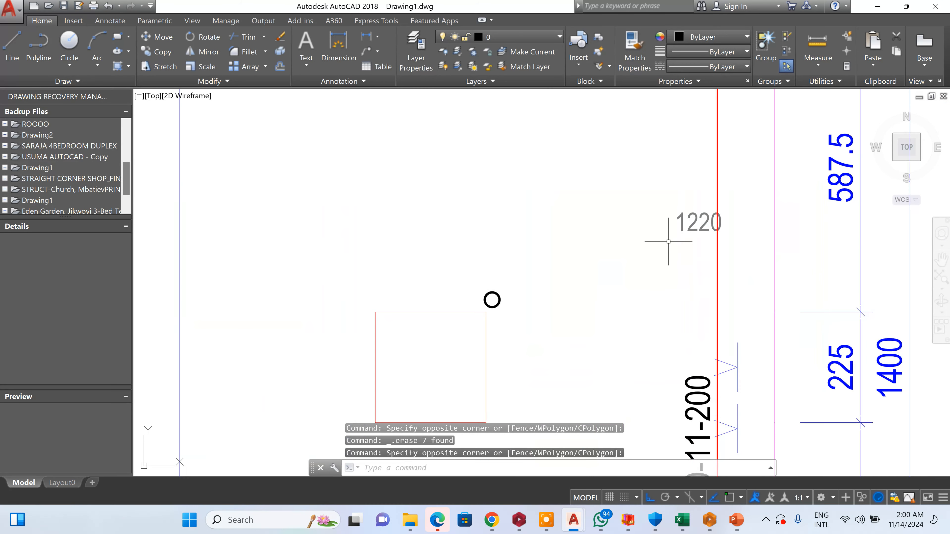
{"action": "left_click", "coordinate": [690, 227]}
{"action": "key", "text": "Delete"}
{"action": "scroll", "coordinate": [492, 299], "scroll_direction": "down", "scroll_amount": 2}
{"action": "scroll", "coordinate": [700, 314], "scroll_direction": "up", "scroll_amount": 5}
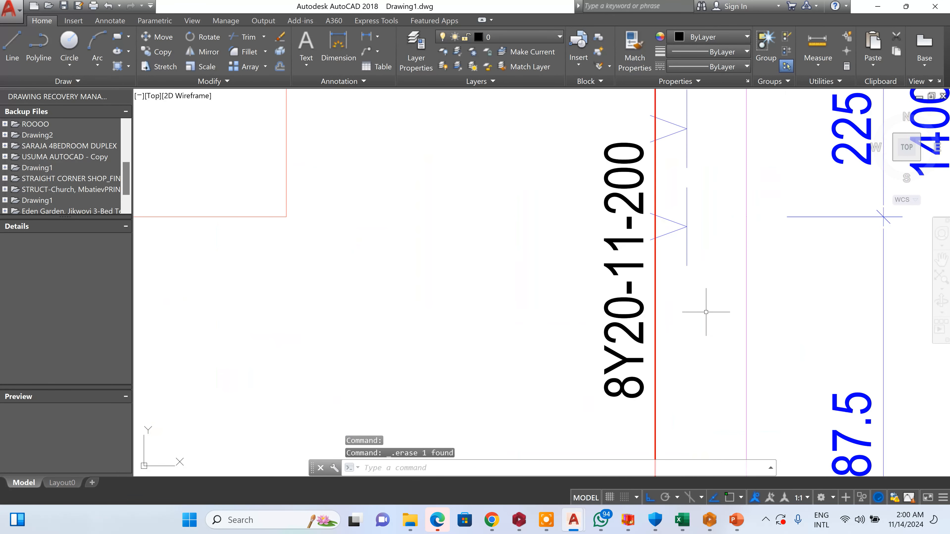
{"action": "left_click", "coordinate": [706, 312]}
{"action": "left_click", "coordinate": [684, 118]}
{"action": "key", "text": "Delete"}
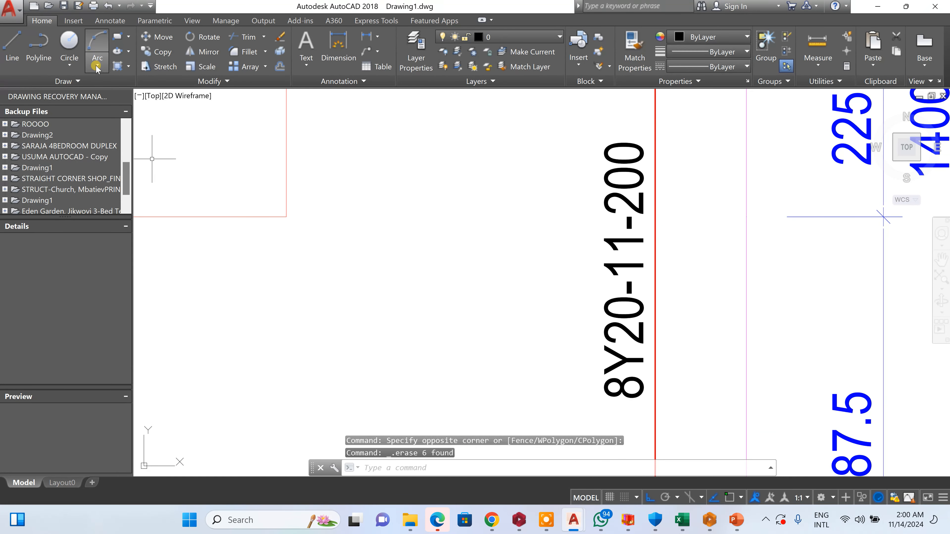
- Move the remaining dot, with Ortho off, onto the crossing of the vertical distribution arrow and the 8Y20-9-200 bar
{"action": "scroll", "coordinate": [376, 239], "scroll_direction": "down", "scroll_amount": 2}
{"action": "type", "text": "m"}
{"action": "key", "text": "Return"}
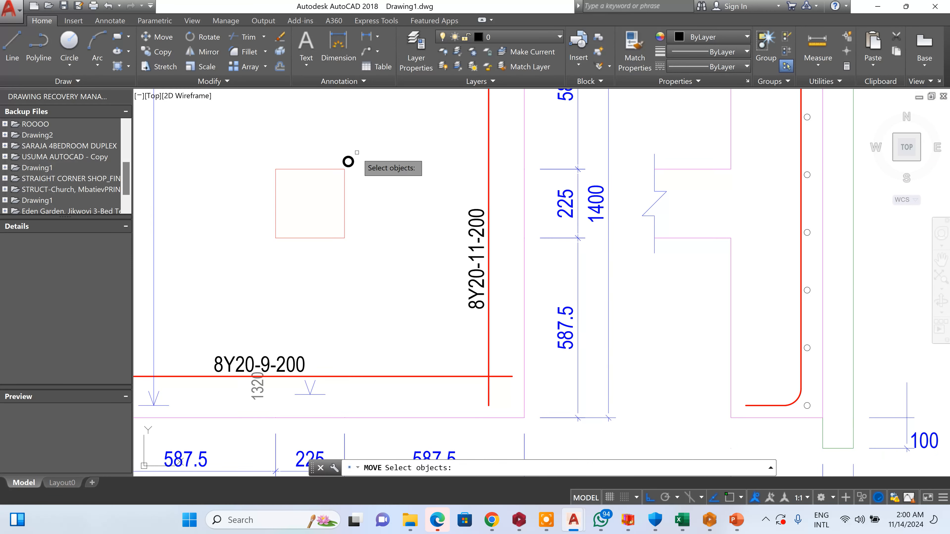
{"action": "scroll", "coordinate": [357, 152], "scroll_direction": "up", "scroll_amount": 4}
{"action": "left_click_drag", "start_coordinate": [361, 139], "coordinate": [315, 206]}
{"action": "key", "text": "Return"}
{"action": "left_click", "coordinate": [335, 178]}
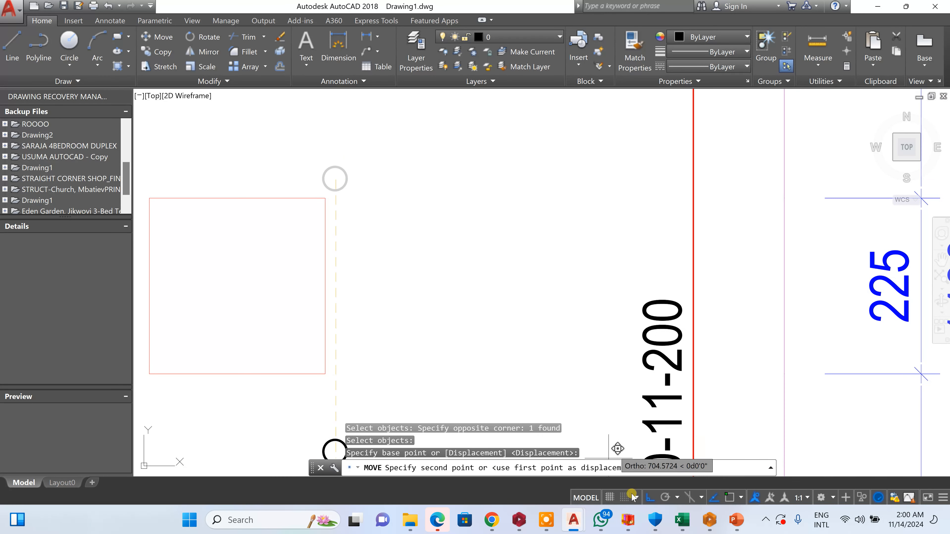
{"action": "left_click", "coordinate": [650, 497]}
{"action": "scroll", "coordinate": [642, 341], "scroll_direction": "down", "scroll_amount": 3}
{"action": "scroll", "coordinate": [617, 375], "scroll_direction": "up", "scroll_amount": 6}
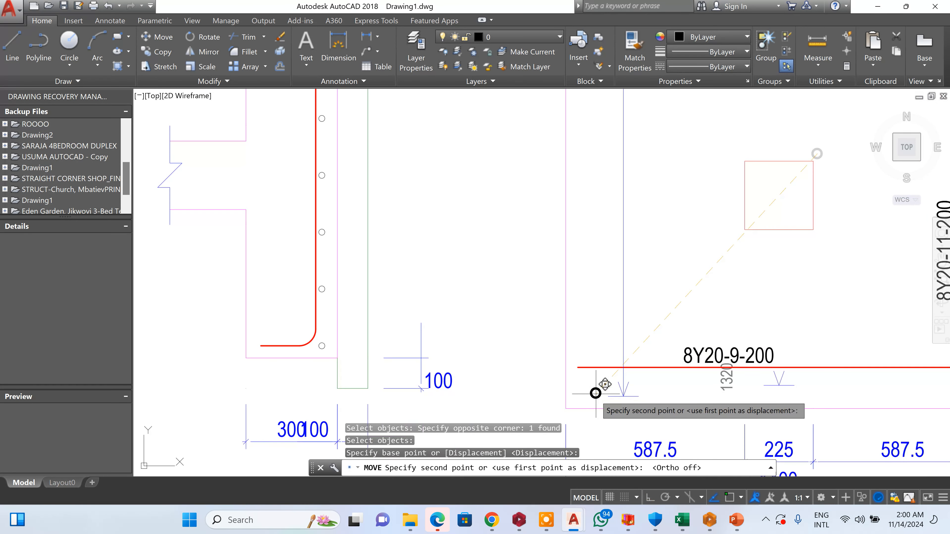
{"action": "left_click", "coordinate": [669, 318]}
{"action": "scroll", "coordinate": [563, 243], "scroll_direction": "down", "scroll_amount": 5}
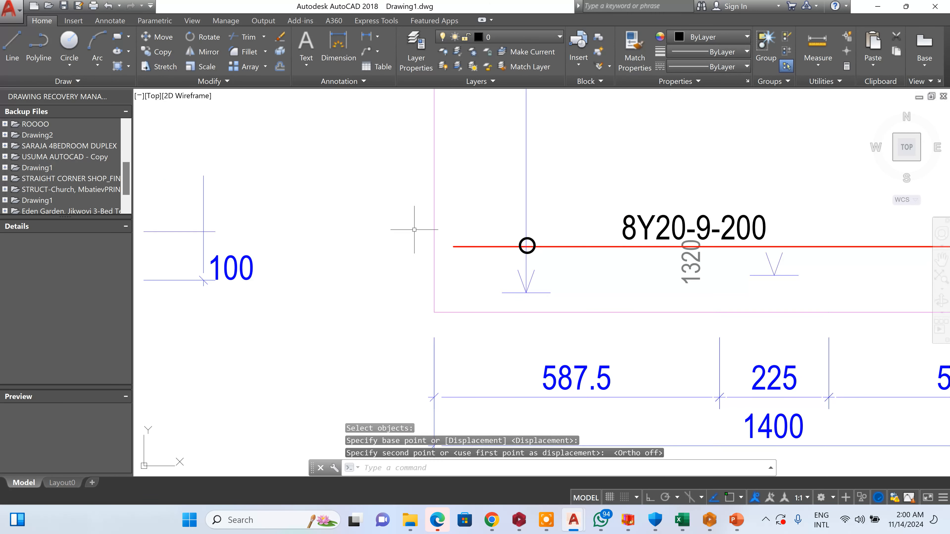
- Erase the 1320 text and the leftover arrowhead below the 8Y20-9-200 bar
{"action": "scroll", "coordinate": [563, 243], "scroll_direction": "up", "scroll_amount": 6}
{"action": "key", "text": "Escape"}
{"action": "left_click_drag", "start_coordinate": [616, 249], "coordinate": [352, 293]}
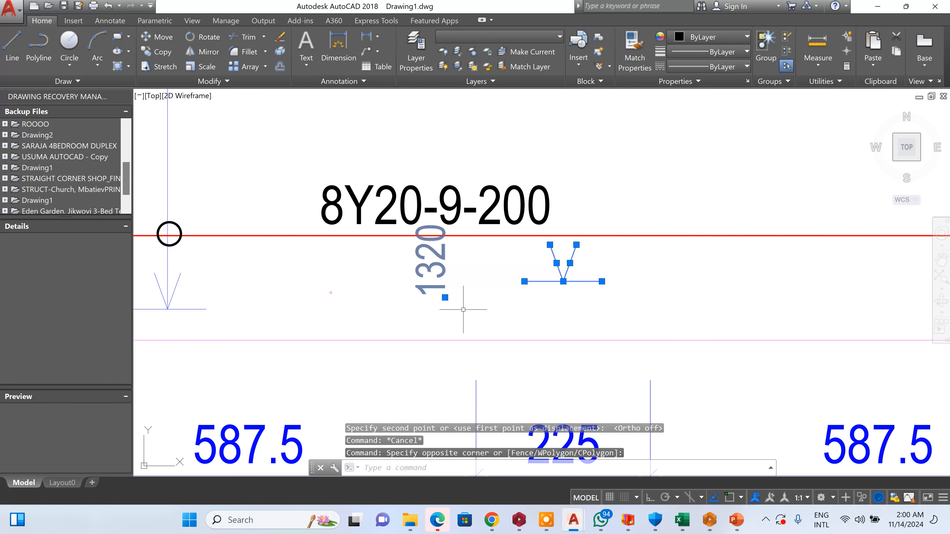
{"action": "key", "text": "Delete"}
- Copy the BT1 (N0S: 2) title from the first footing detail to below the F-1C14 footing section
{"action": "scroll", "coordinate": [467, 311], "scroll_direction": "down", "scroll_amount": 7}
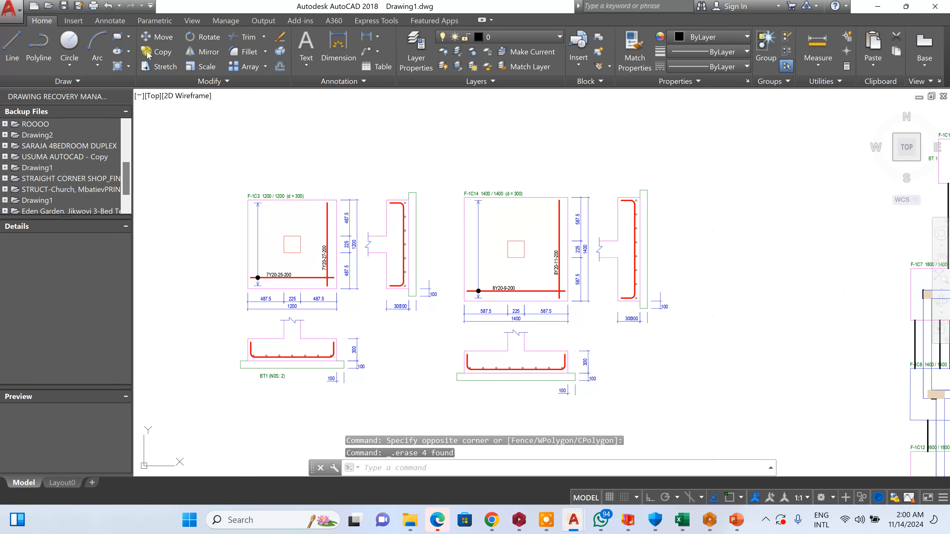
{"action": "scroll", "coordinate": [283, 377], "scroll_direction": "up", "scroll_amount": 6}
{"action": "left_click", "coordinate": [281, 383]}
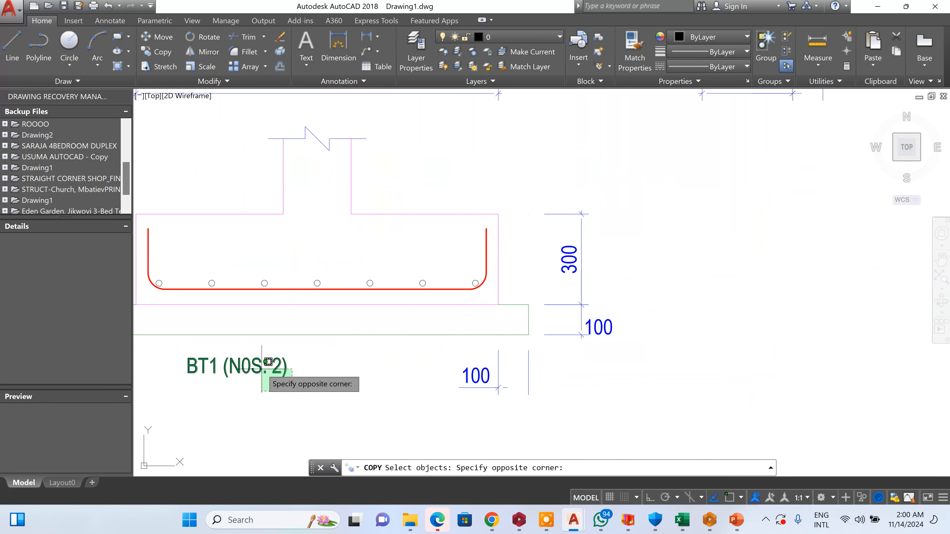
{"action": "left_click", "coordinate": [262, 369]}
{"action": "key", "text": "Return"}
{"action": "left_click", "coordinate": [261, 369]}
{"action": "scroll", "coordinate": [600, 333], "scroll_direction": "down", "scroll_amount": 5}
{"action": "scroll", "coordinate": [557, 311], "scroll_direction": "up", "scroll_amount": 5}
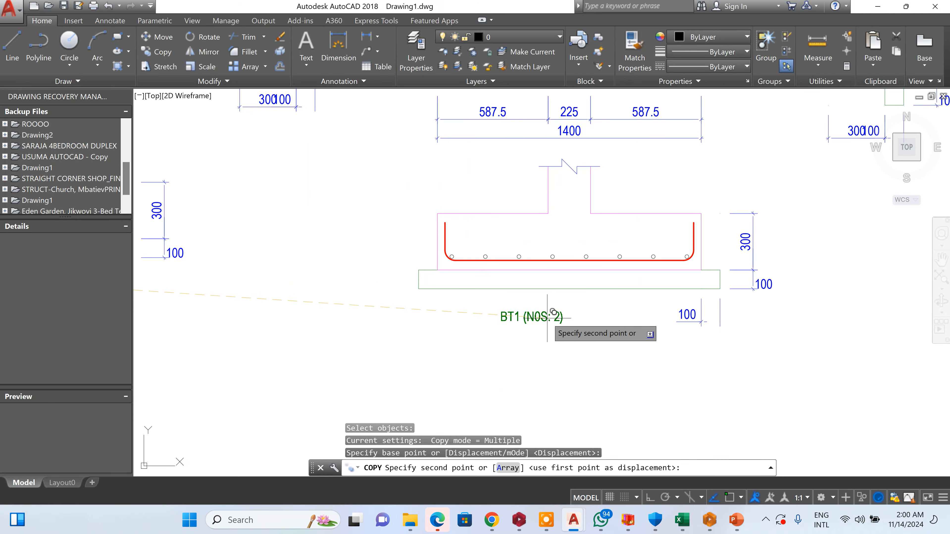
- Change the type name in the copied title to BT2
{"action": "scroll", "coordinate": [552, 307], "scroll_direction": "up", "scroll_amount": 5}
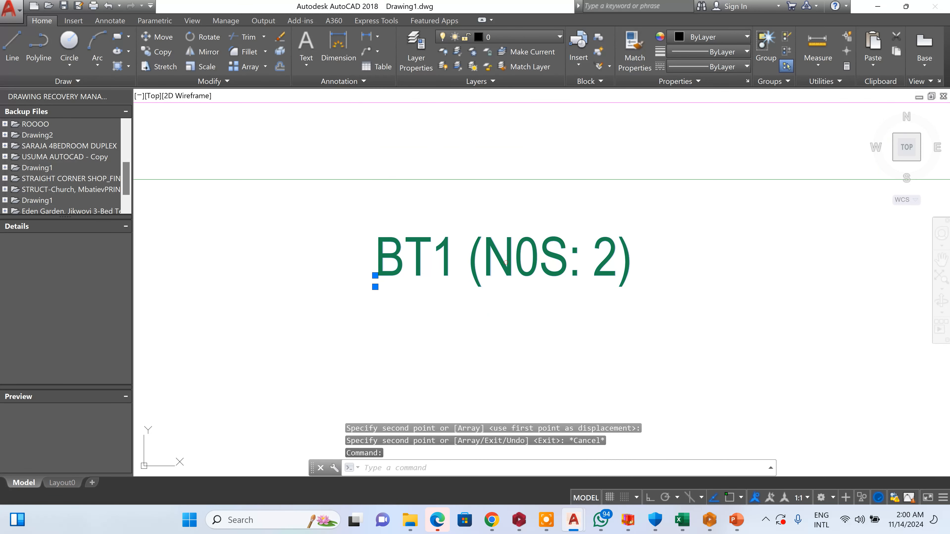
{"action": "double_click", "coordinate": [431, 261]}
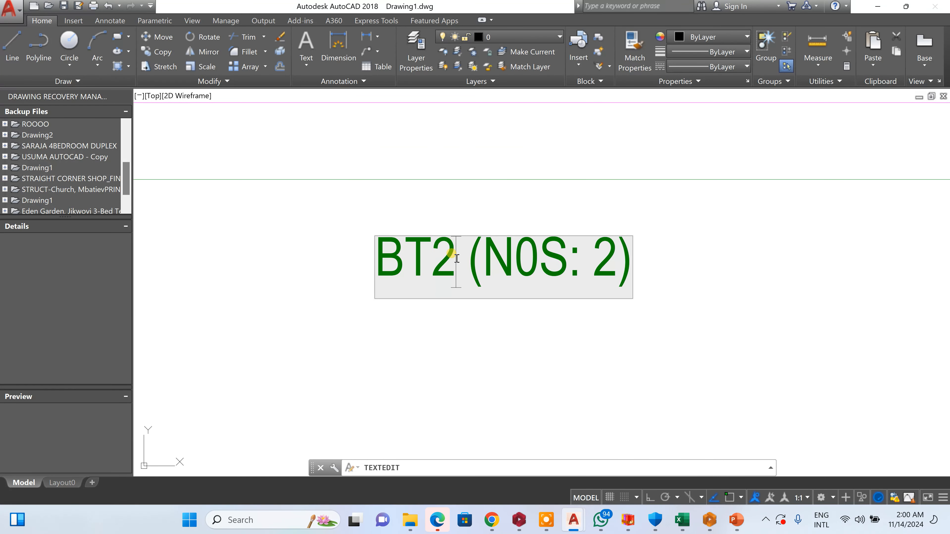
{"action": "key", "text": "Return"}
- Copy the BT 2 label from footing F-1C2 on the foundation plan to beside the 1400 / 1400 footing F-1C8
{"action": "left_click", "coordinate": [152, 56]}
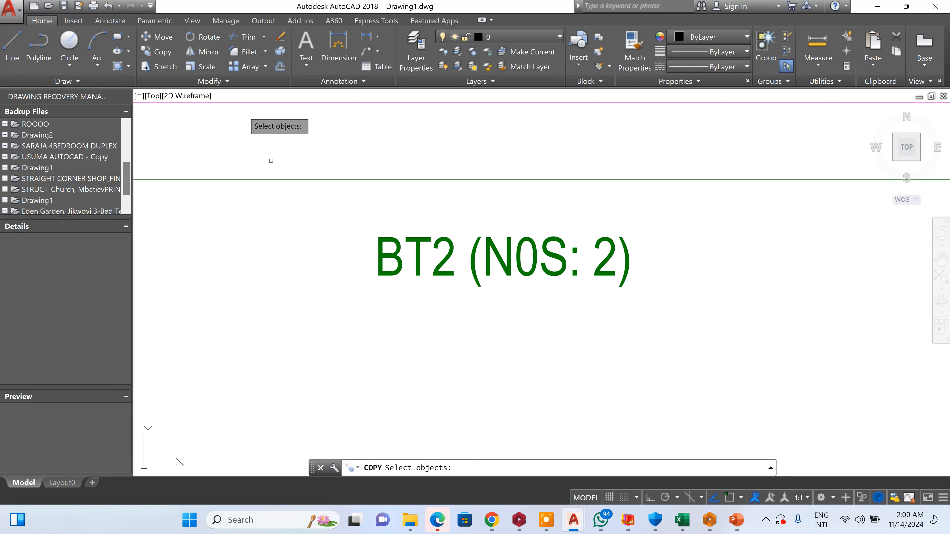
{"action": "scroll", "coordinate": [270, 159], "scroll_direction": "down", "scroll_amount": 5}
{"action": "scroll", "coordinate": [654, 215], "scroll_direction": "up", "scroll_amount": 8}
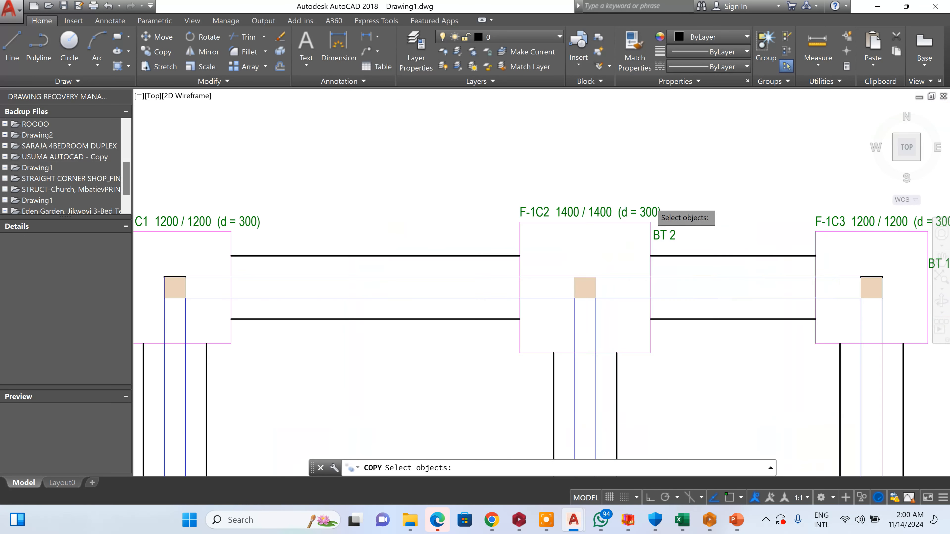
{"action": "left_click", "coordinate": [699, 224]}
{"action": "left_click", "coordinate": [645, 343]}
{"action": "key", "text": "Return"}
{"action": "left_click", "coordinate": [645, 342]}
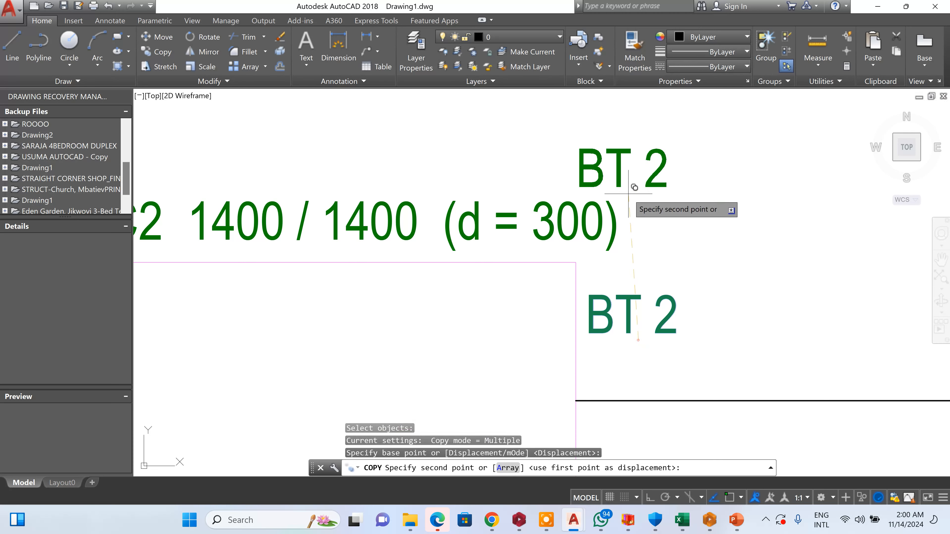
{"action": "scroll", "coordinate": [609, 194], "scroll_direction": "down", "scroll_amount": 5}
{"action": "scroll", "coordinate": [421, 337], "scroll_direction": "up", "scroll_amount": 5}
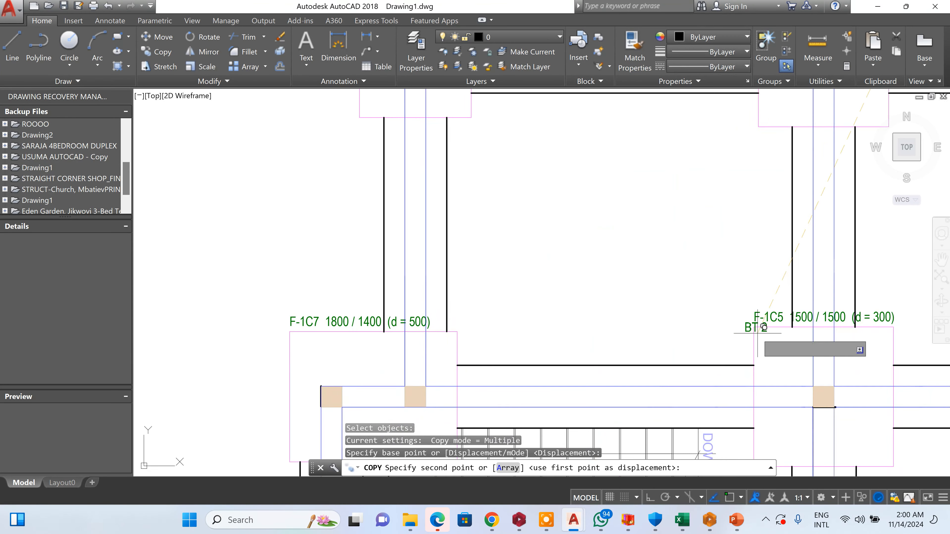
{"action": "scroll", "coordinate": [757, 329], "scroll_direction": "down", "scroll_amount": 5}
{"action": "scroll", "coordinate": [761, 344], "scroll_direction": "up", "scroll_amount": 5}
{"action": "scroll", "coordinate": [681, 224], "scroll_direction": "down", "scroll_amount": 5}
{"action": "scroll", "coordinate": [526, 339], "scroll_direction": "up", "scroll_amount": 2}
{"action": "scroll", "coordinate": [492, 265], "scroll_direction": "up", "scroll_amount": 1}
{"action": "scroll", "coordinate": [404, 196], "scroll_direction": "up", "scroll_amount": 2}
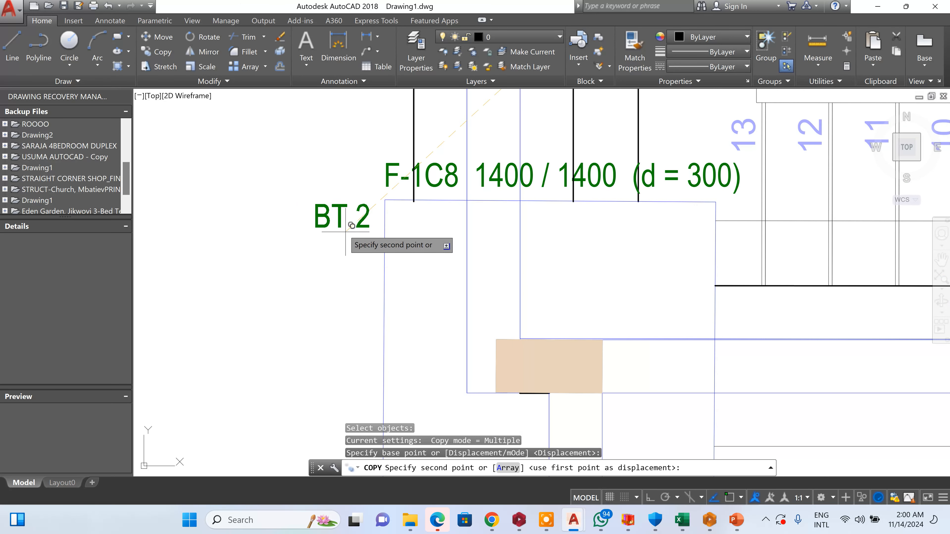
{"action": "left_click", "coordinate": [314, 220]}
- Place another copy of the BT 2 label beside the 1400 / 1400 footing F-1C14 on the foundation plan
{"action": "scroll", "coordinate": [314, 221], "scroll_direction": "down", "scroll_amount": 5}
{"action": "scroll", "coordinate": [463, 229], "scroll_direction": "up", "scroll_amount": 5}
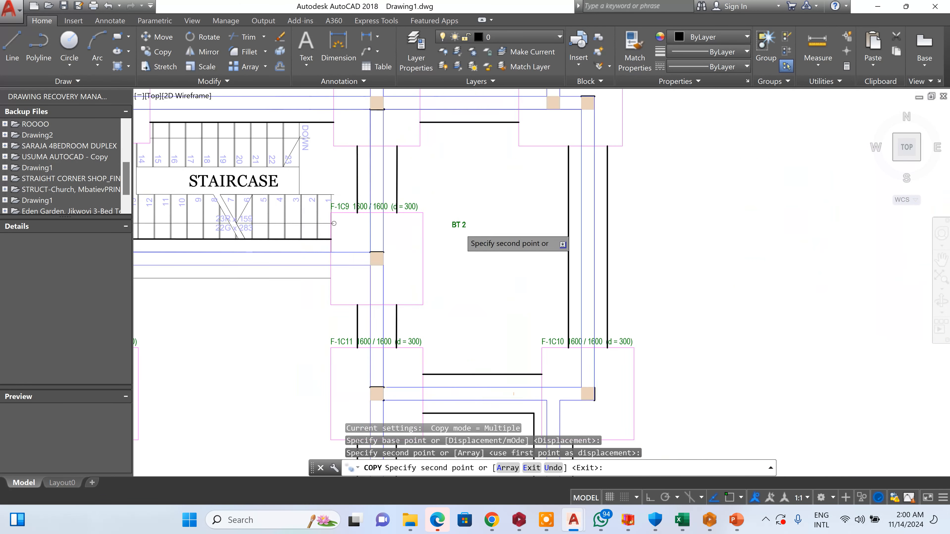
{"action": "scroll", "coordinate": [486, 187], "scroll_direction": "down", "scroll_amount": 6}
{"action": "scroll", "coordinate": [447, 255], "scroll_direction": "up", "scroll_amount": 3}
{"action": "scroll", "coordinate": [434, 224], "scroll_direction": "up", "scroll_amount": 2}
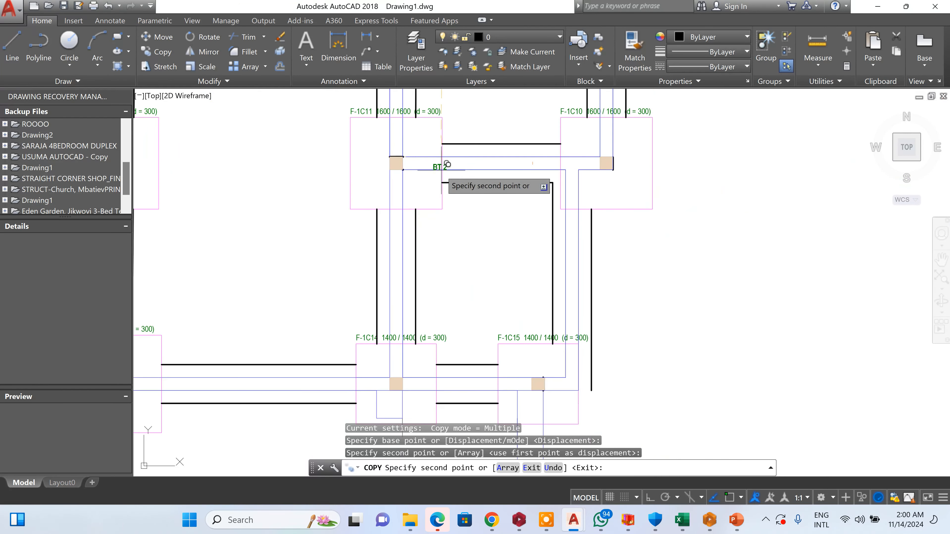
{"action": "scroll", "coordinate": [636, 224], "scroll_direction": "down", "scroll_amount": 3}
{"action": "scroll", "coordinate": [479, 198], "scroll_direction": "up", "scroll_amount": 5}
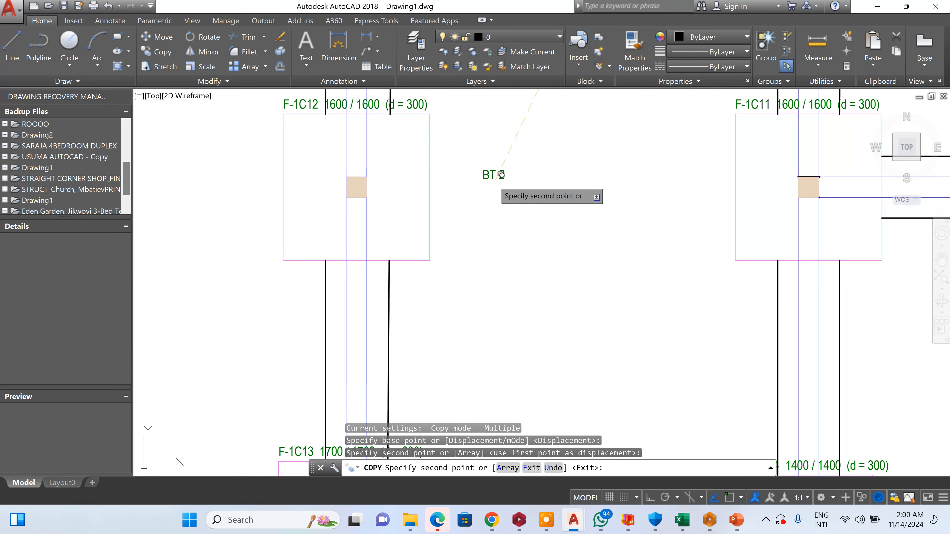
{"action": "scroll", "coordinate": [486, 188], "scroll_direction": "down", "scroll_amount": 4}
{"action": "scroll", "coordinate": [656, 261], "scroll_direction": "up", "scroll_amount": 5}
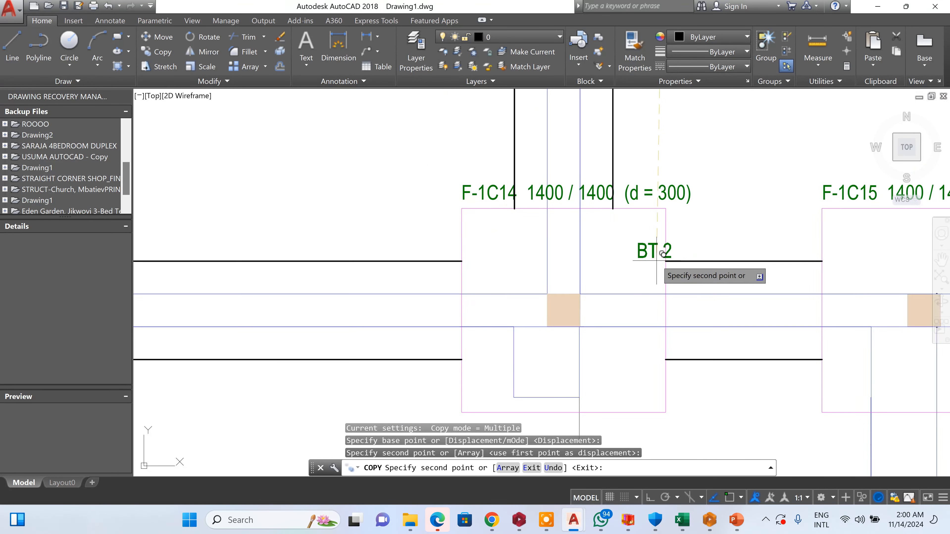
{"action": "left_click", "coordinate": [441, 229]}
- Place a copy of the BT 2 label beside the 1400 / 1400 footing F-1C15 and finish copying
{"action": "scroll", "coordinate": [600, 267], "scroll_direction": "down", "scroll_amount": 3}
{"action": "scroll", "coordinate": [604, 221], "scroll_direction": "up", "scroll_amount": 3}
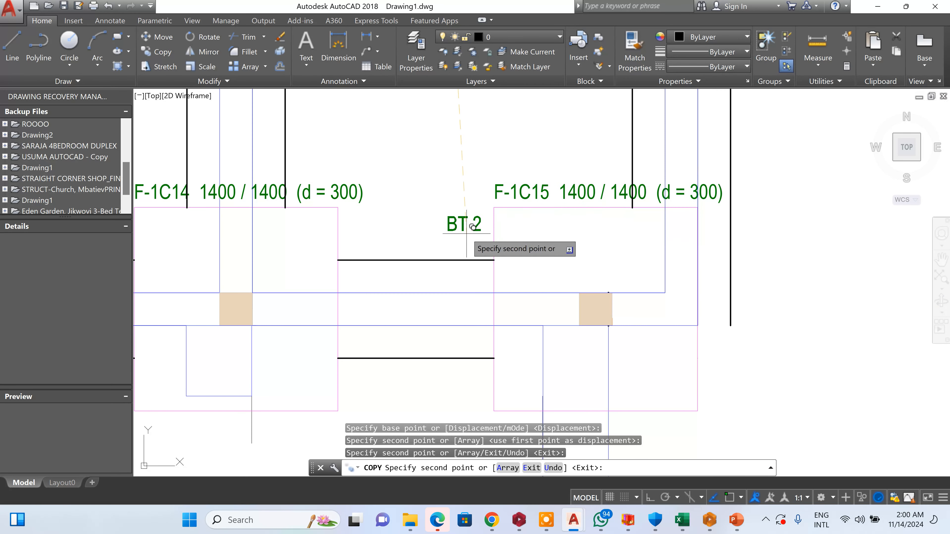
{"action": "left_click", "coordinate": [473, 223]}
{"action": "scroll", "coordinate": [595, 277], "scroll_direction": "down", "scroll_amount": 5}
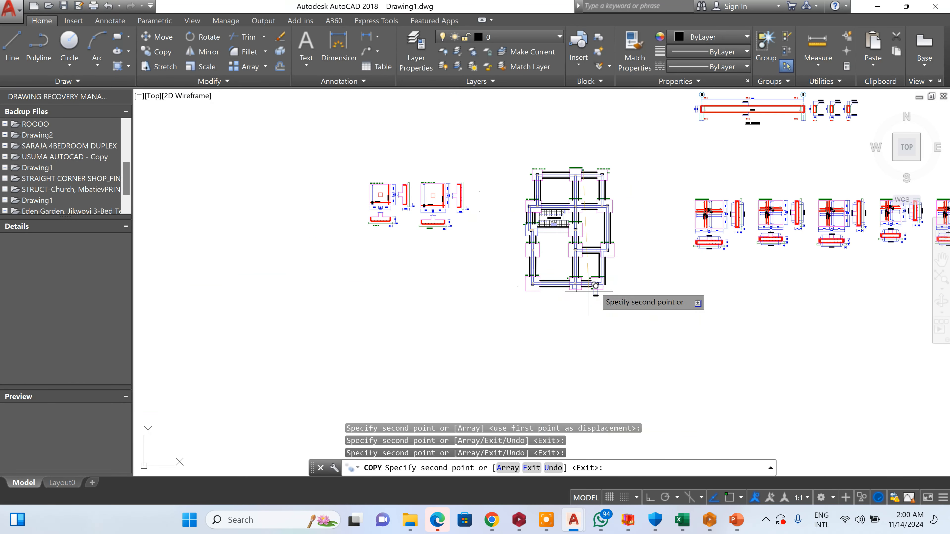
{"action": "scroll", "coordinate": [556, 286], "scroll_direction": "up", "scroll_amount": 8}
{"action": "key", "text": "Escape"}
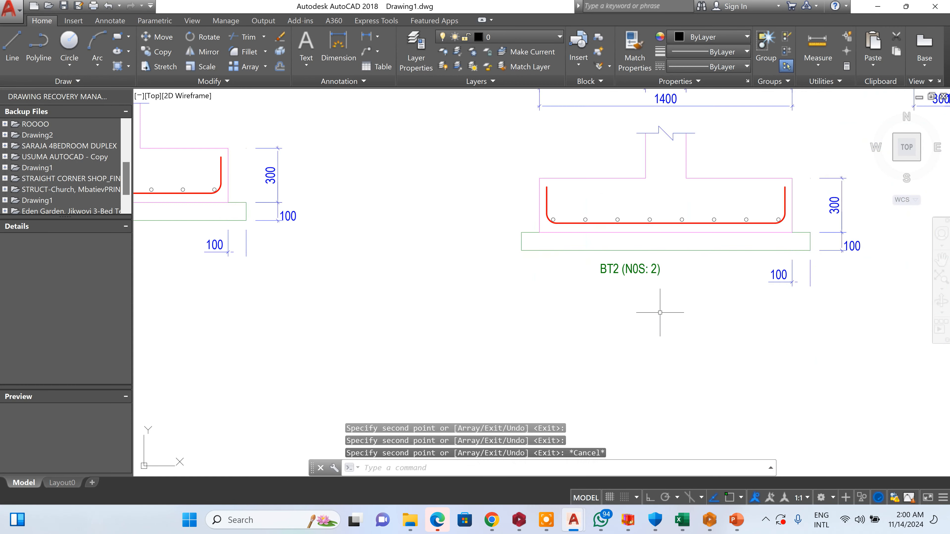
- Set the footing count in the BT2 title to 4, so it reads BT2 (N0S: 4)
{"action": "double_click", "coordinate": [647, 265]}
{"action": "scroll", "coordinate": [651, 268], "scroll_direction": "up", "scroll_amount": 6}
{"action": "left_click", "coordinate": [751, 271]}
{"action": "double_click", "coordinate": [759, 282]}
{"action": "type", "text": "4"}
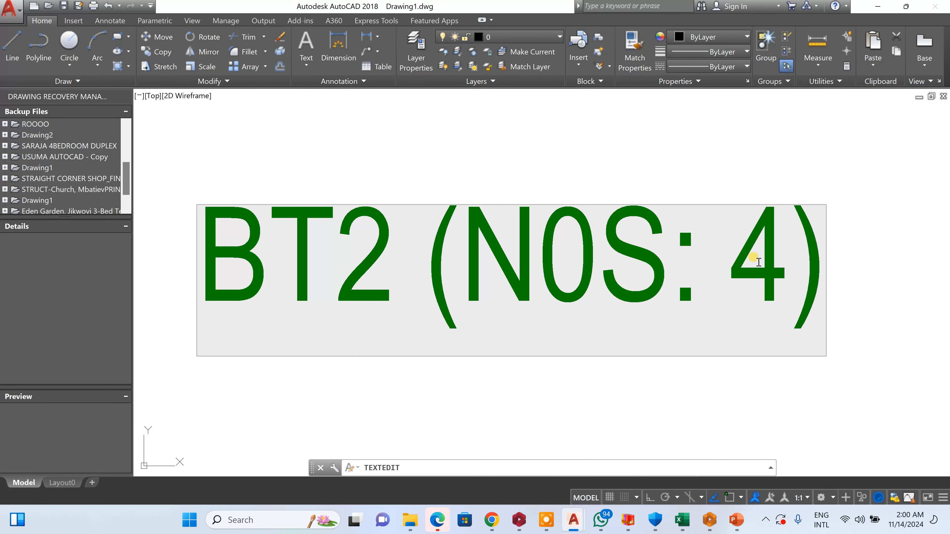
{"action": "left_click", "coordinate": [762, 193]}
{"action": "key", "text": "Escape"}
- Start copying the BT 2 label beside footing F-1C2, with the base point at the label
{"action": "scroll", "coordinate": [493, 297], "scroll_direction": "down", "scroll_amount": 10}
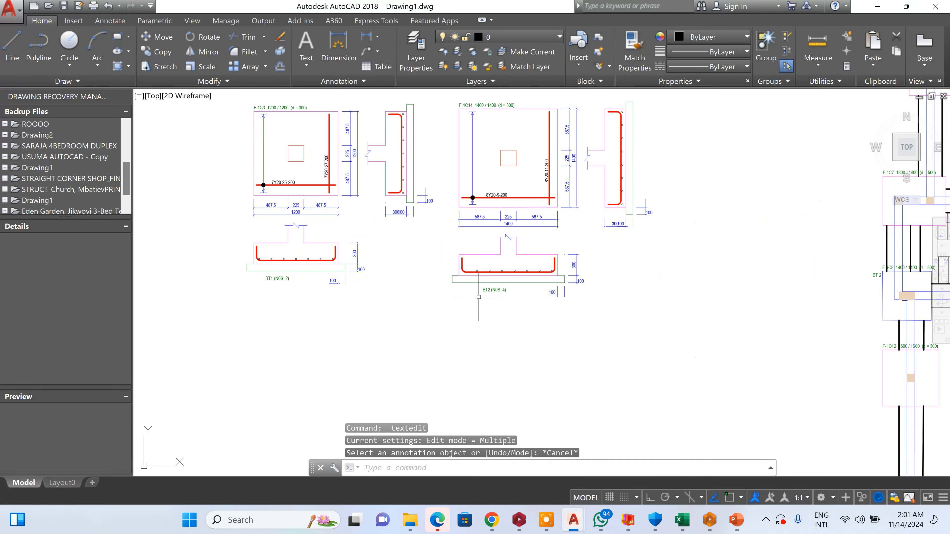
{"action": "scroll", "coordinate": [391, 266], "scroll_direction": "down", "scroll_amount": 4}
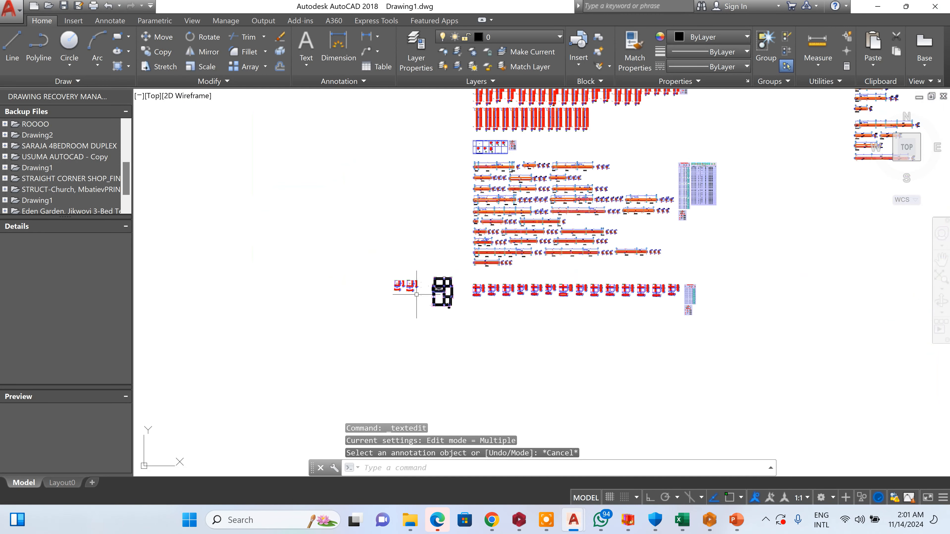
{"action": "left_click", "coordinate": [157, 52]}
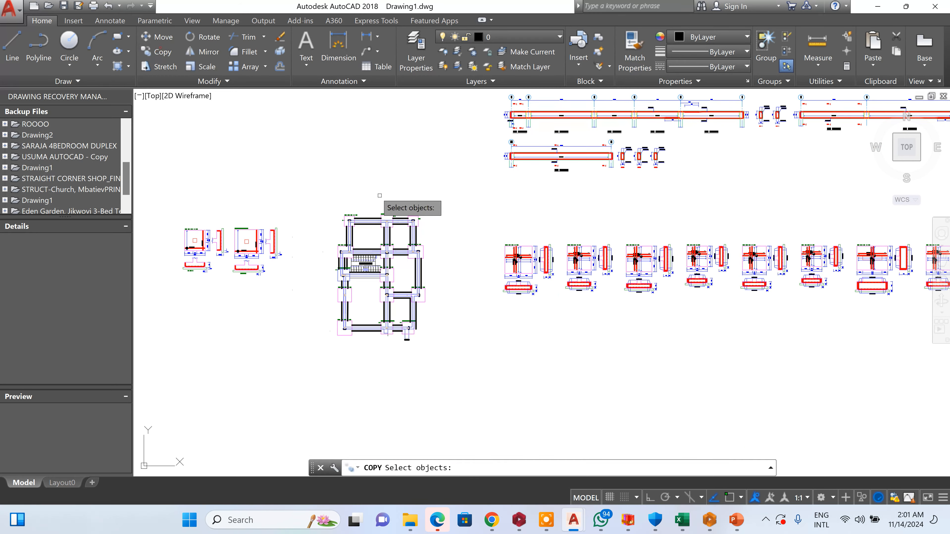
{"action": "scroll", "coordinate": [413, 225], "scroll_direction": "up", "scroll_amount": 10}
{"action": "scroll", "coordinate": [412, 242], "scroll_direction": "up", "scroll_amount": 4}
{"action": "left_click", "coordinate": [412, 241]}
{"action": "left_click", "coordinate": [376, 253]}
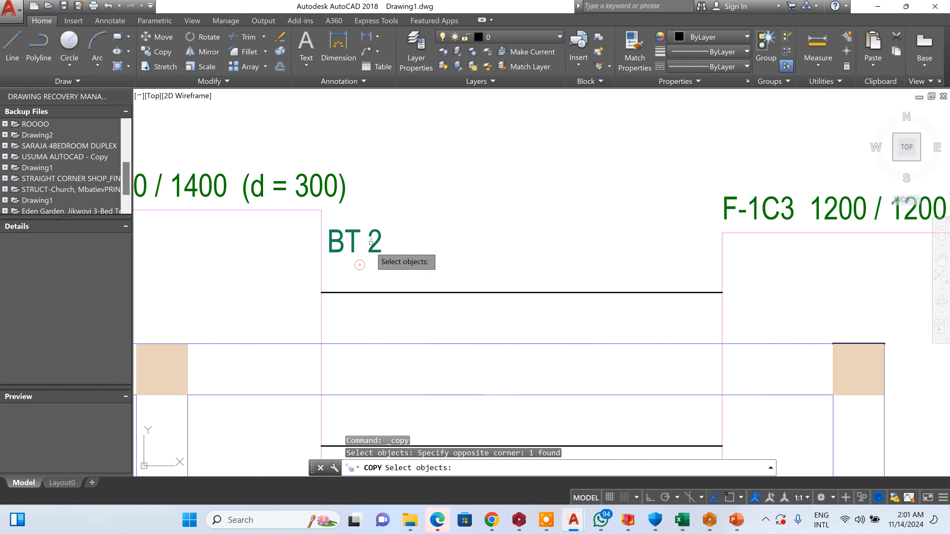
{"action": "key", "text": "Return"}
{"action": "left_click", "coordinate": [387, 229]}
- Compare the size labels of the unlabelled footings around the staircase, including F-1C7, F-1C5, F-1C4, F-1C9, F-1C10 and F-1C11
{"action": "scroll", "coordinate": [536, 188], "scroll_direction": "down", "scroll_amount": 6}
{"action": "scroll", "coordinate": [537, 183], "scroll_direction": "up", "scroll_amount": 2}
{"action": "scroll", "coordinate": [555, 191], "scroll_direction": "down", "scroll_amount": 4}
{"action": "scroll", "coordinate": [535, 255], "scroll_direction": "up", "scroll_amount": 5}
{"action": "scroll", "coordinate": [445, 320], "scroll_direction": "down", "scroll_amount": 5}
{"action": "scroll", "coordinate": [429, 314], "scroll_direction": "up", "scroll_amount": 6}
{"action": "scroll", "coordinate": [408, 247], "scroll_direction": "down", "scroll_amount": 6}
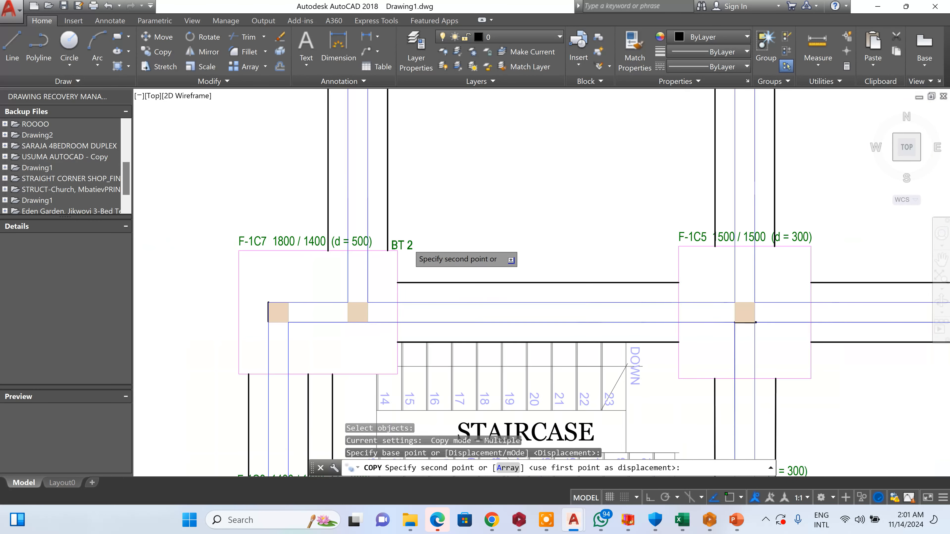
{"action": "scroll", "coordinate": [657, 269], "scroll_direction": "up", "scroll_amount": 4}
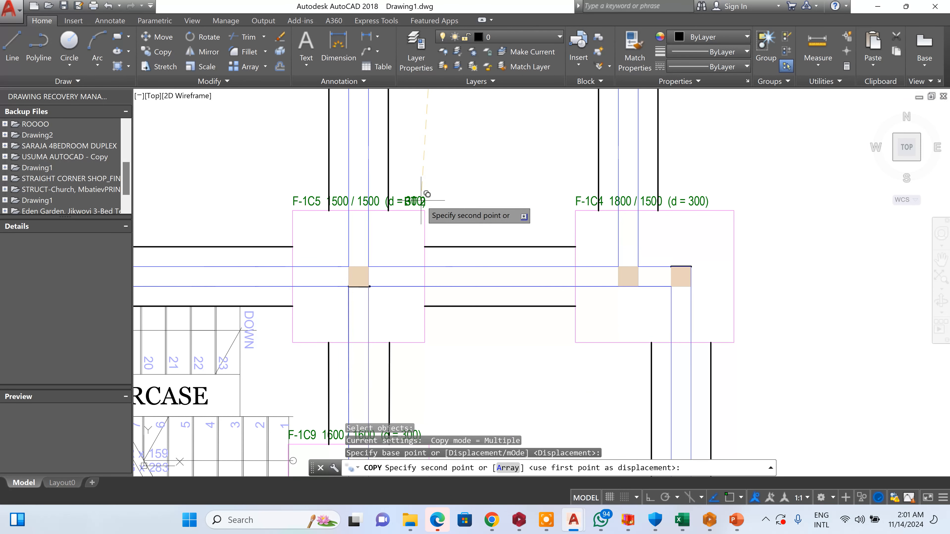
{"action": "scroll", "coordinate": [426, 194], "scroll_direction": "up", "scroll_amount": 5}
{"action": "scroll", "coordinate": [361, 202], "scroll_direction": "down", "scroll_amount": 7}
{"action": "scroll", "coordinate": [424, 206], "scroll_direction": "up", "scroll_amount": 5}
{"action": "scroll", "coordinate": [366, 213], "scroll_direction": "down", "scroll_amount": 6}
{"action": "scroll", "coordinate": [393, 204], "scroll_direction": "up", "scroll_amount": 7}
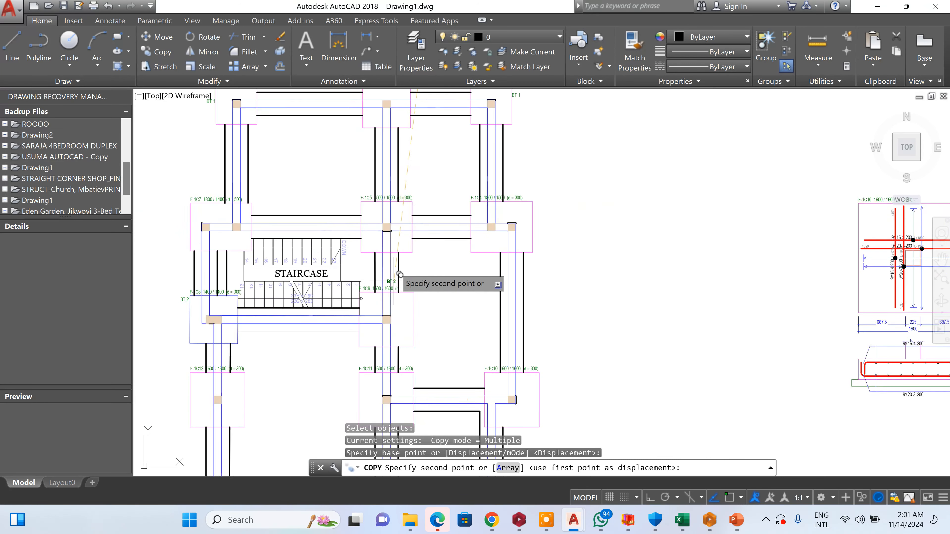
{"action": "scroll", "coordinate": [398, 298], "scroll_direction": "down", "scroll_amount": 6}
{"action": "scroll", "coordinate": [396, 298], "scroll_direction": "up", "scroll_amount": 5}
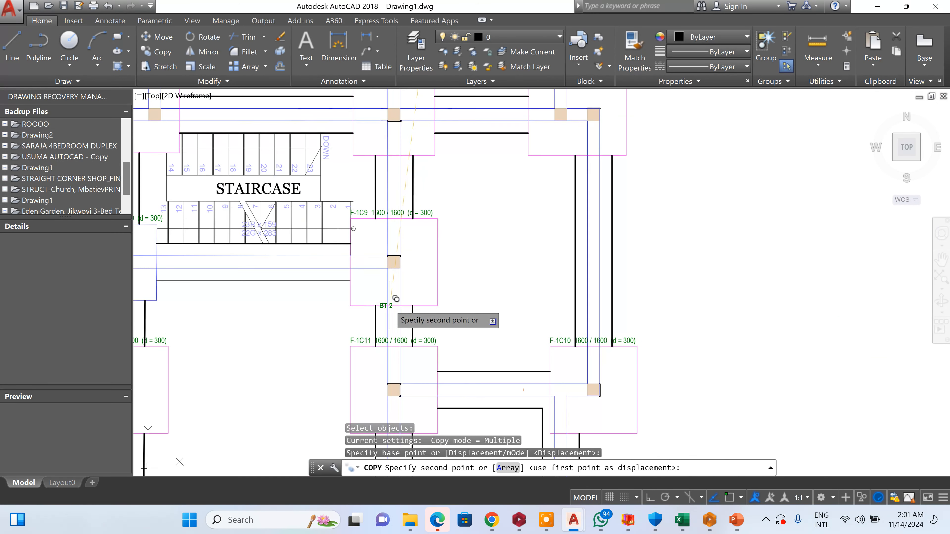
{"action": "scroll", "coordinate": [406, 292], "scroll_direction": "down", "scroll_amount": 5}
{"action": "scroll", "coordinate": [421, 238], "scroll_direction": "up", "scroll_amount": 4}
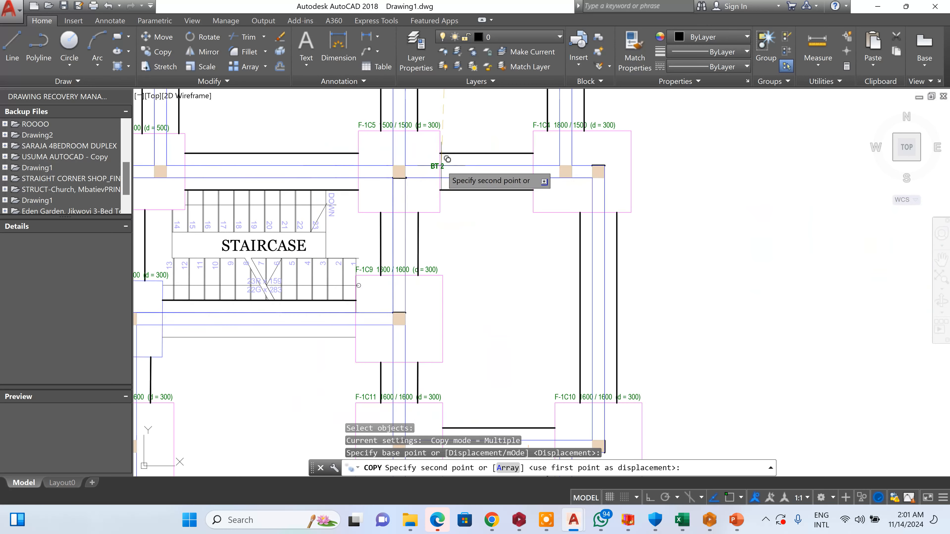
{"action": "scroll", "coordinate": [447, 159], "scroll_direction": "up", "scroll_amount": 4}
{"action": "scroll", "coordinate": [448, 142], "scroll_direction": "down", "scroll_amount": 6}
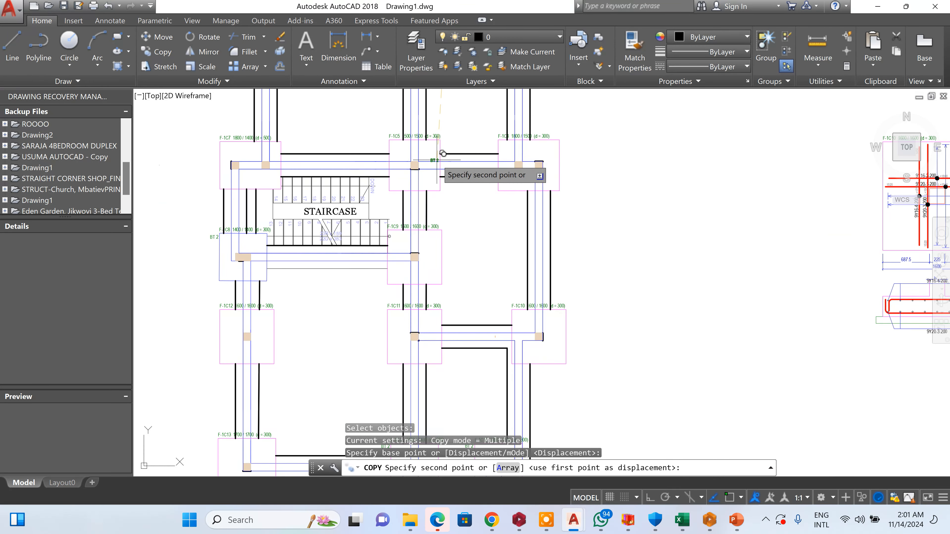
- Place the copied BT 2 label just above the footing F-1C5 at the middle of the plan
{"action": "scroll", "coordinate": [402, 319], "scroll_direction": "up", "scroll_amount": 4}
{"action": "scroll", "coordinate": [412, 250], "scroll_direction": "down", "scroll_amount": 6}
{"action": "scroll", "coordinate": [423, 191], "scroll_direction": "up", "scroll_amount": 5}
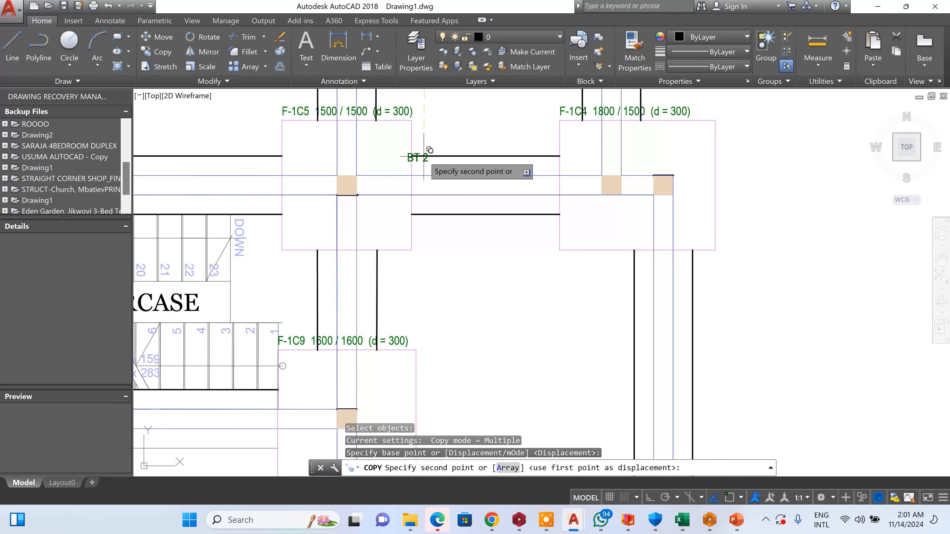
{"action": "scroll", "coordinate": [430, 149], "scroll_direction": "up", "scroll_amount": 4}
{"action": "scroll", "coordinate": [434, 221], "scroll_direction": "down", "scroll_amount": 6}
{"action": "scroll", "coordinate": [434, 208], "scroll_direction": "up", "scroll_amount": 6}
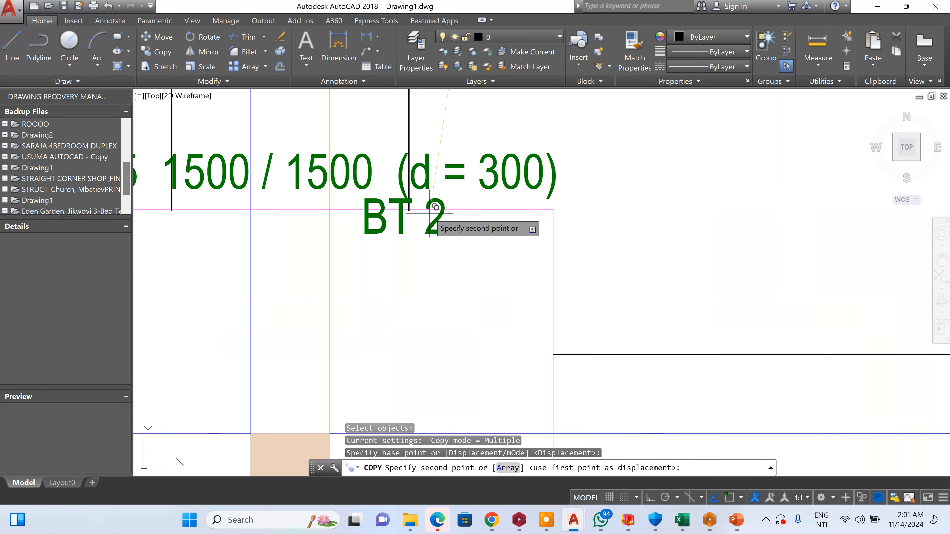
{"action": "scroll", "coordinate": [445, 209], "scroll_direction": "down", "scroll_amount": 4}
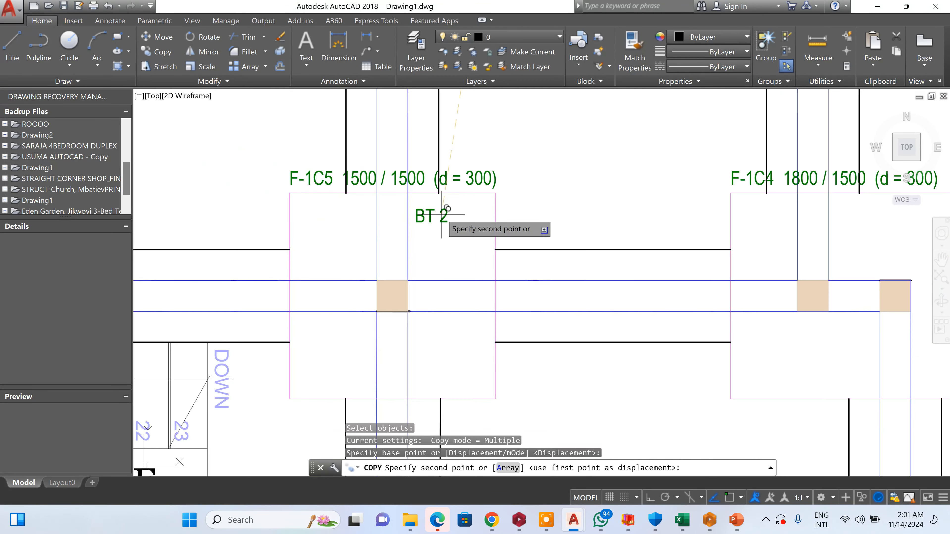
{"action": "scroll", "coordinate": [462, 205], "scroll_direction": "up", "scroll_amount": 5}
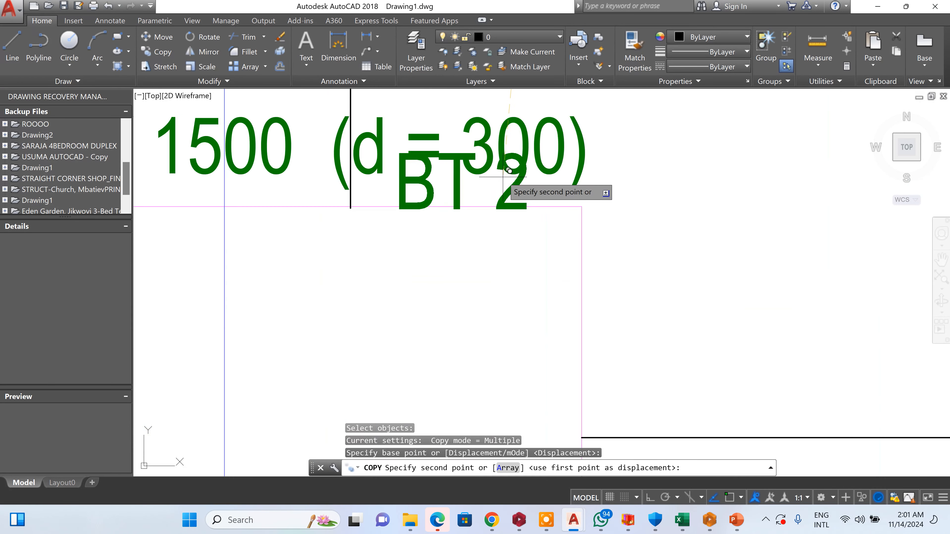
{"action": "left_click", "coordinate": [503, 168]}
{"action": "key", "text": "Escape"}
- Delete the F-1C5 1500 / 1500 (d = 300) label and change the copied label beside it to BT 3
{"action": "left_click", "coordinate": [605, 131]}
{"action": "left_click", "coordinate": [581, 152]}
{"action": "key", "text": "Delete"}
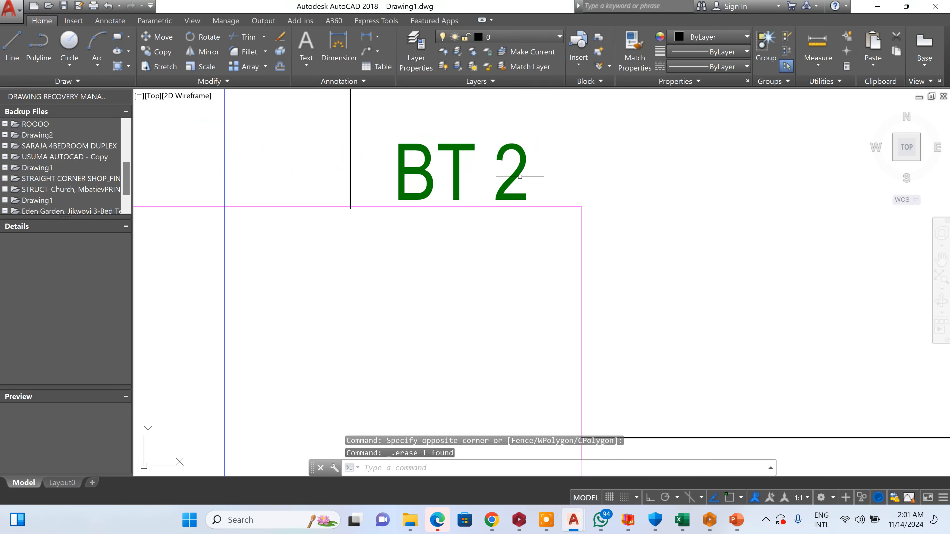
{"action": "double_click", "coordinate": [520, 176]}
{"action": "double_click", "coordinate": [519, 174]}
{"action": "type", "text": "3"}
{"action": "key", "text": "Return"}
{"action": "scroll", "coordinate": [418, 181], "scroll_direction": "down", "scroll_amount": 2}
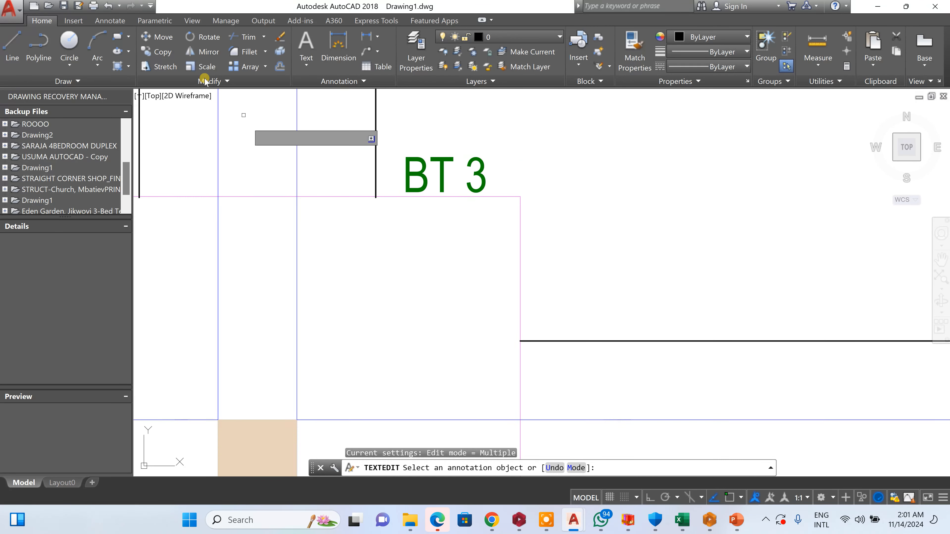
- Copy the complete F-1C10 1600 / 1600 footing detail to the empty area below the BT1 detail
{"action": "left_click", "coordinate": [172, 58]}
{"action": "scroll", "coordinate": [561, 258], "scroll_direction": "down", "scroll_amount": 5}
{"action": "scroll", "coordinate": [606, 260], "scroll_direction": "up", "scroll_amount": 2}
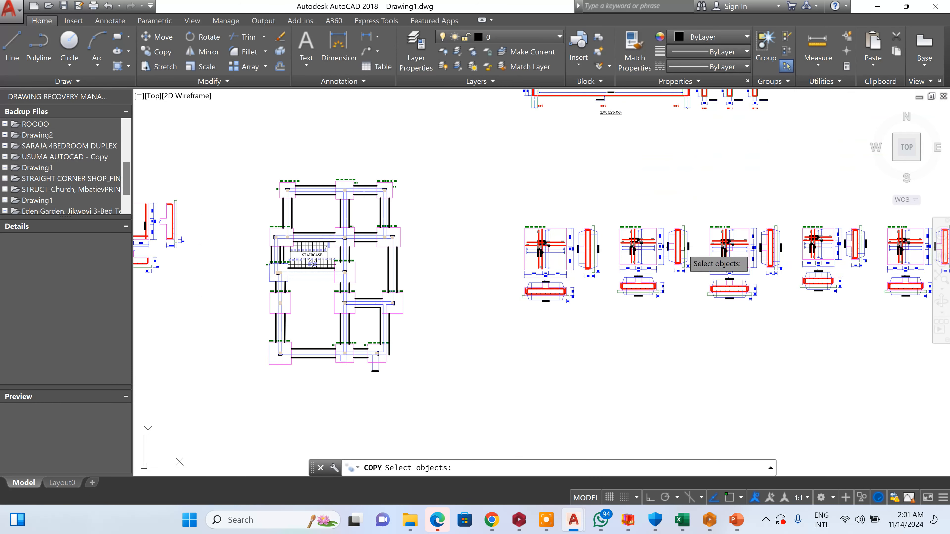
{"action": "scroll", "coordinate": [374, 262], "scroll_direction": "up", "scroll_amount": 4}
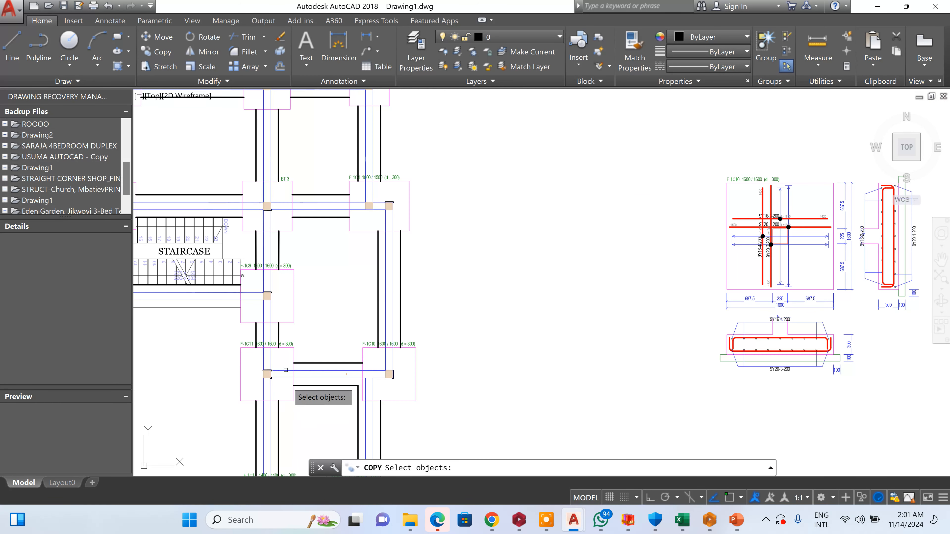
{"action": "scroll", "coordinate": [285, 269], "scroll_direction": "up", "scroll_amount": 4}
{"action": "scroll", "coordinate": [315, 147], "scroll_direction": "down", "scroll_amount": 3}
{"action": "scroll", "coordinate": [310, 155], "scroll_direction": "up", "scroll_amount": 3}
{"action": "scroll", "coordinate": [301, 240], "scroll_direction": "down", "scroll_amount": 6}
{"action": "scroll", "coordinate": [430, 255], "scroll_direction": "up", "scroll_amount": 6}
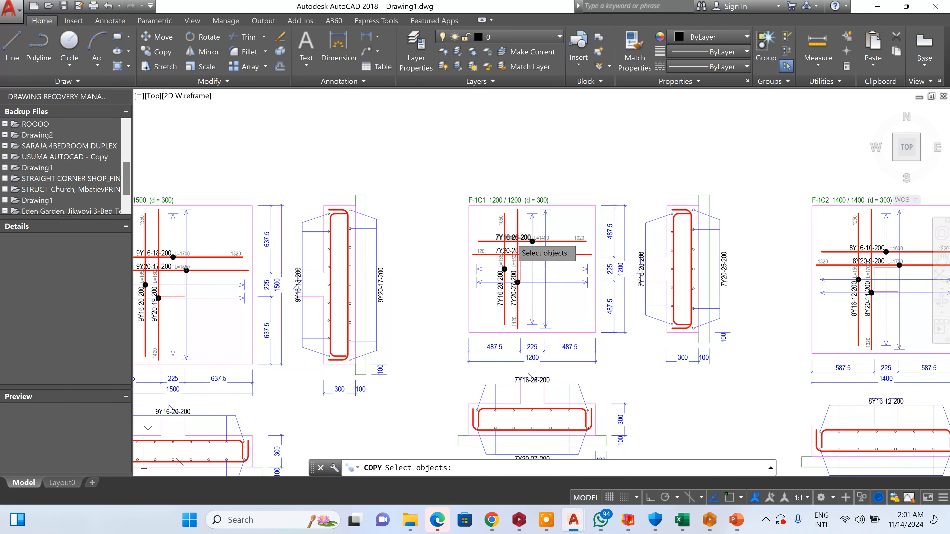
{"action": "scroll", "coordinate": [486, 243], "scroll_direction": "down", "scroll_amount": 5}
{"action": "scroll", "coordinate": [270, 240], "scroll_direction": "up", "scroll_amount": 2}
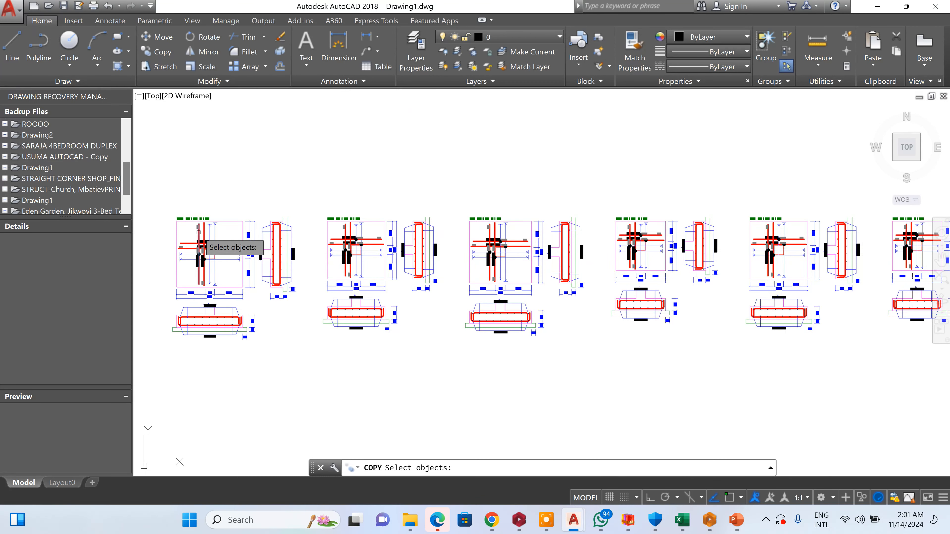
{"action": "scroll", "coordinate": [199, 232], "scroll_direction": "up", "scroll_amount": 3}
{"action": "scroll", "coordinate": [381, 202], "scroll_direction": "down", "scroll_amount": 3}
{"action": "left_click", "coordinate": [403, 183]}
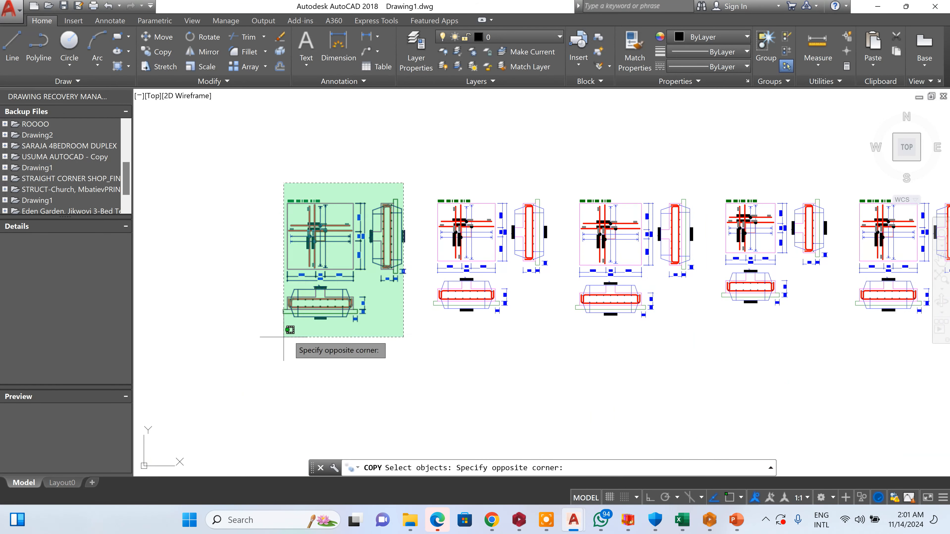
{"action": "left_click", "coordinate": [279, 339]}
{"action": "left_click", "coordinate": [420, 192]}
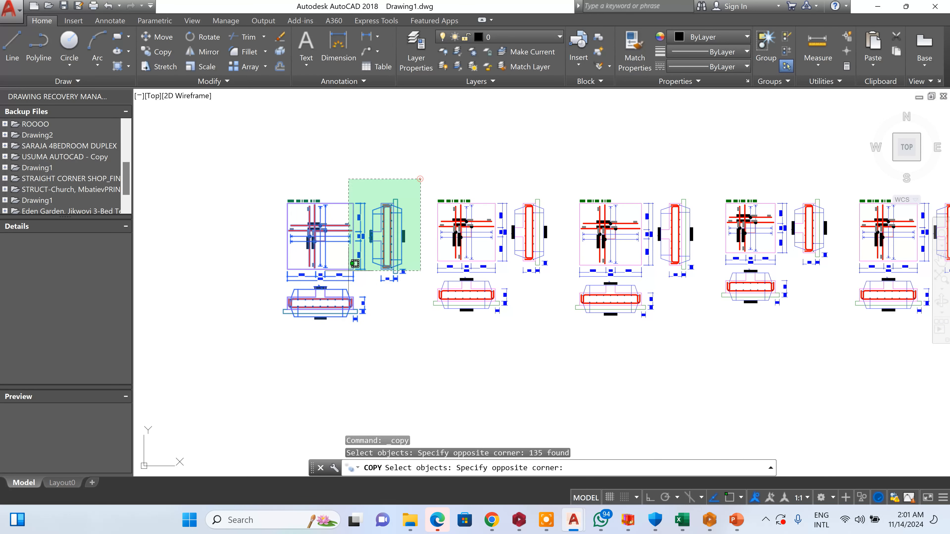
{"action": "left_click", "coordinate": [287, 335]}
{"action": "key", "text": "Return"}
{"action": "left_click", "coordinate": [288, 335]}
{"action": "scroll", "coordinate": [687, 288], "scroll_direction": "down", "scroll_amount": 4}
{"action": "scroll", "coordinate": [598, 299], "scroll_direction": "down", "scroll_amount": 3}
{"action": "scroll", "coordinate": [492, 295], "scroll_direction": "up", "scroll_amount": 8}
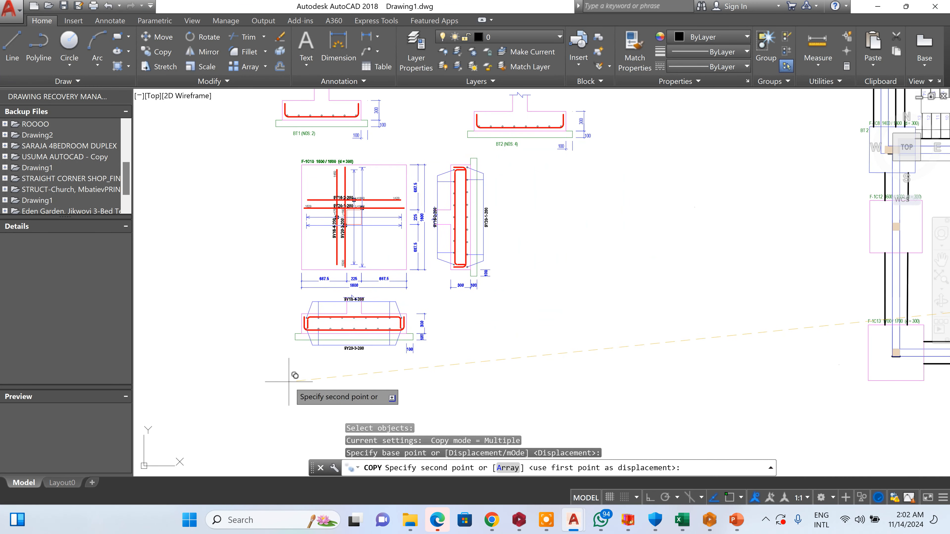
{"action": "left_click", "coordinate": [240, 379]}
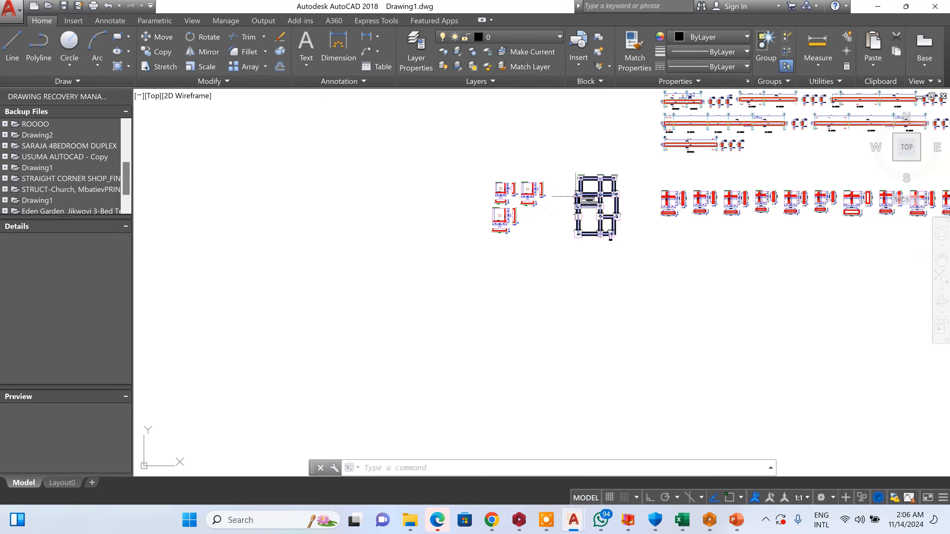
- Examine the simplified base type details and the base labels on the foundation plan
{"action": "scroll", "coordinate": [666, 207], "scroll_direction": "up", "scroll_amount": 8}
{"action": "scroll", "coordinate": [586, 229], "scroll_direction": "up", "scroll_amount": 5}
{"action": "scroll", "coordinate": [543, 225], "scroll_direction": "down", "scroll_amount": 4}
{"action": "scroll", "coordinate": [520, 240], "scroll_direction": "up", "scroll_amount": 8}
{"action": "scroll", "coordinate": [534, 209], "scroll_direction": "down", "scroll_amount": 9}
{"action": "scroll", "coordinate": [534, 210], "scroll_direction": "down", "scroll_amount": 5}
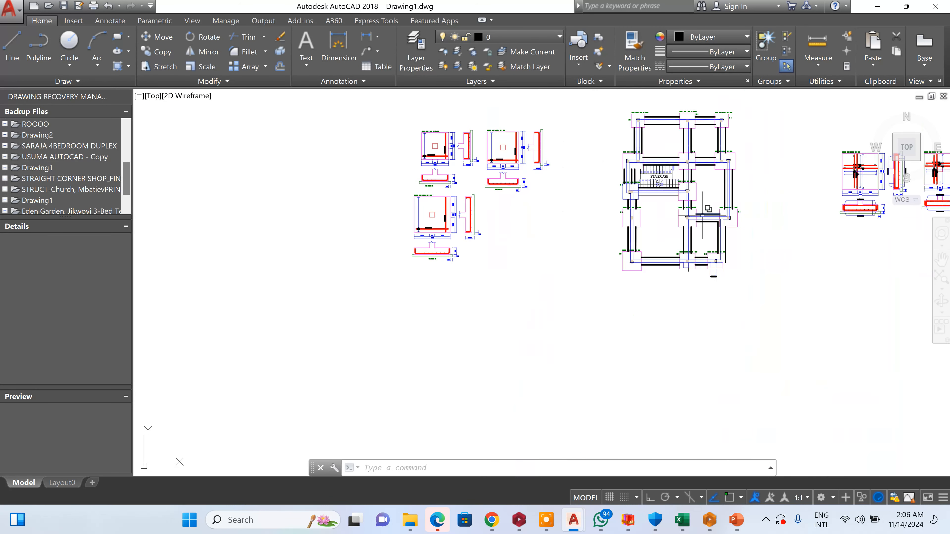
{"action": "scroll", "coordinate": [730, 202], "scroll_direction": "up", "scroll_amount": 5}
{"action": "scroll", "coordinate": [684, 231], "scroll_direction": "down", "scroll_amount": 5}
{"action": "scroll", "coordinate": [653, 154], "scroll_direction": "up", "scroll_amount": 3}
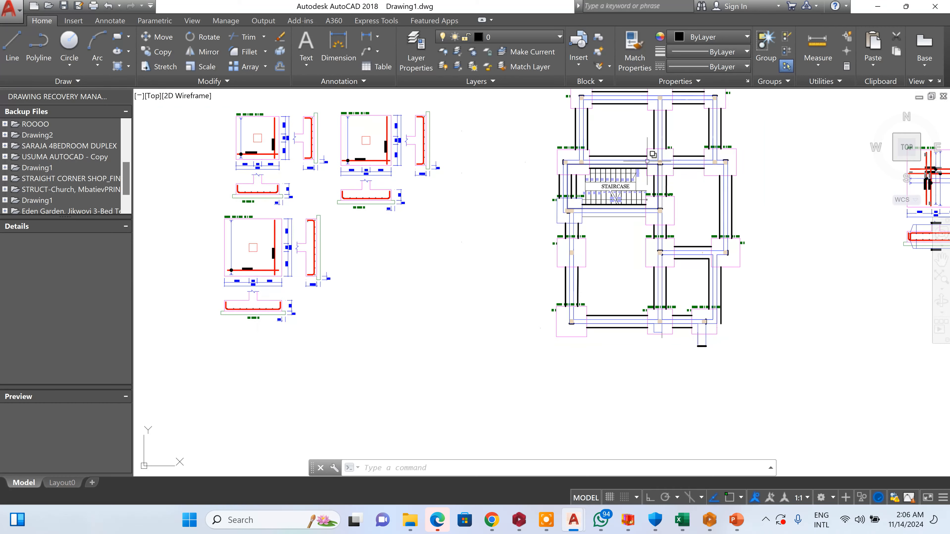
- Delete the F-1C9 1600 / 1600 (d = 300) label overlapping the BT 3 label near the staircase
{"action": "scroll", "coordinate": [590, 155], "scroll_direction": "up", "scroll_amount": 6}
{"action": "scroll", "coordinate": [558, 258], "scroll_direction": "down", "scroll_amount": 5}
{"action": "scroll", "coordinate": [681, 259], "scroll_direction": "up", "scroll_amount": 7}
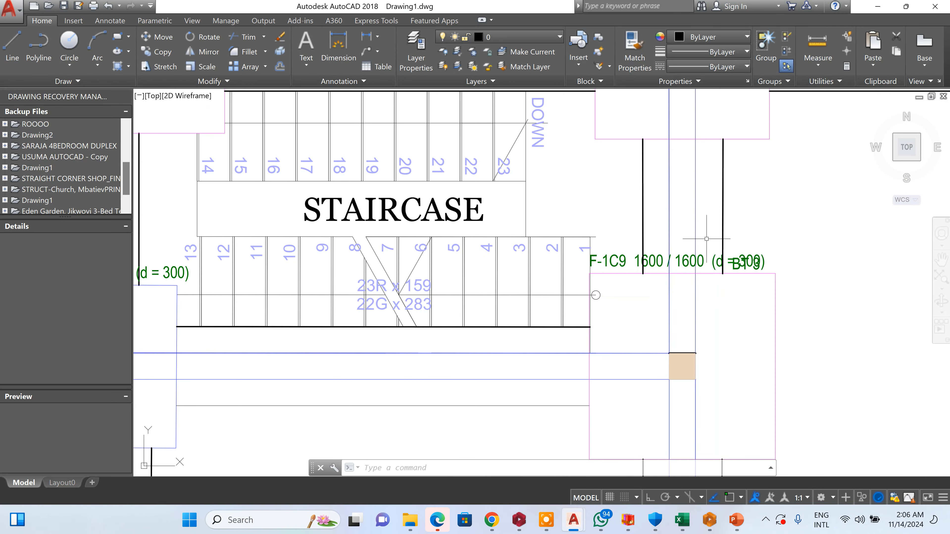
{"action": "scroll", "coordinate": [707, 239], "scroll_direction": "up", "scroll_amount": 2}
{"action": "scroll", "coordinate": [732, 276], "scroll_direction": "up", "scroll_amount": 4}
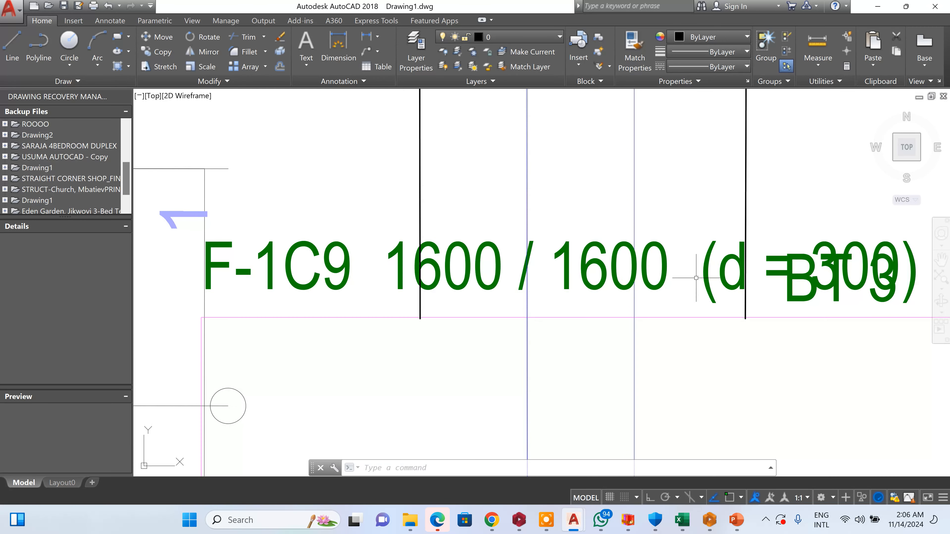
{"action": "left_click", "coordinate": [703, 273]}
{"action": "left_click", "coordinate": [667, 249]}
{"action": "key", "text": "Delete"}
- Delete the F-1C10, F-1C13 and F-1C12 size labels from the foundation plan
{"action": "scroll", "coordinate": [674, 275], "scroll_direction": "down", "scroll_amount": 6}
{"action": "scroll", "coordinate": [727, 233], "scroll_direction": "up", "scroll_amount": 3}
{"action": "scroll", "coordinate": [752, 223], "scroll_direction": "down", "scroll_amount": 5}
{"action": "scroll", "coordinate": [753, 262], "scroll_direction": "up", "scroll_amount": 8}
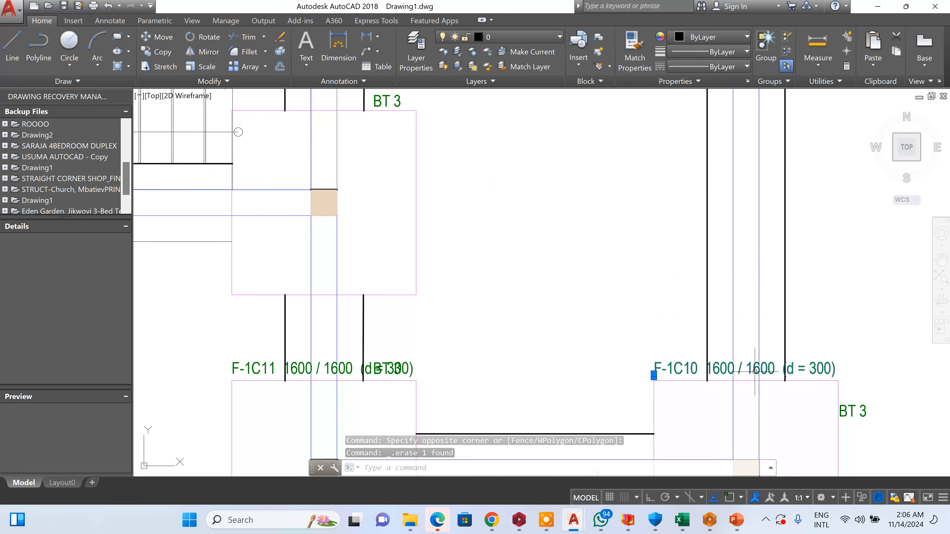
{"action": "scroll", "coordinate": [757, 278], "scroll_direction": "down", "scroll_amount": 6}
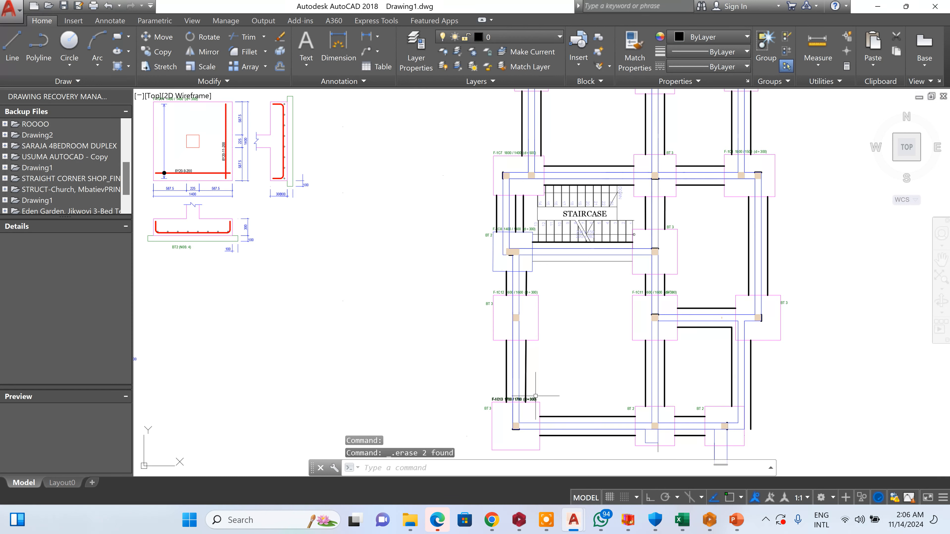
{"action": "left_click", "coordinate": [535, 293]}
{"action": "key", "text": "Delete"}
- Delete the F-1C8 and F-1C11 size labels, keeping the BT 2 and BT 3 labels beside them
{"action": "scroll", "coordinate": [534, 225], "scroll_direction": "up", "scroll_amount": 4}
{"action": "scroll", "coordinate": [526, 230], "scroll_direction": "up", "scroll_amount": 2}
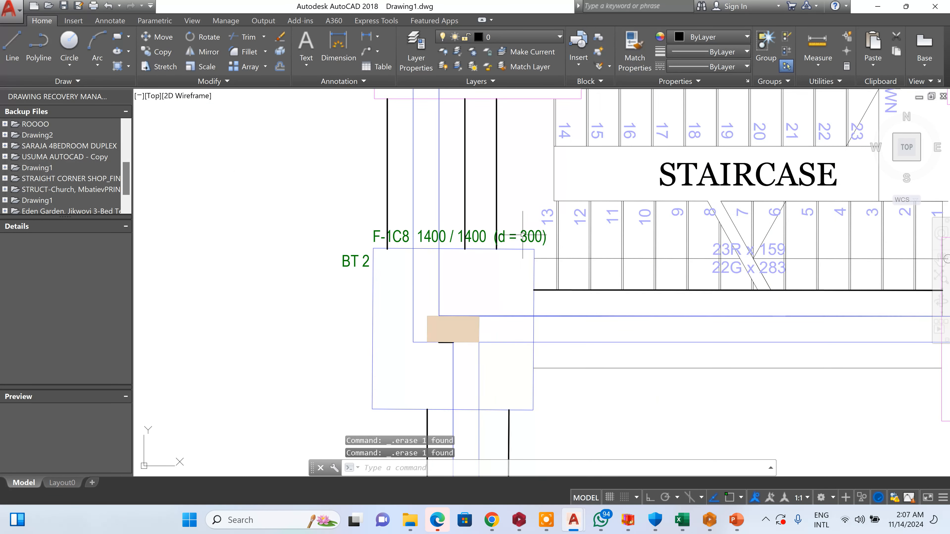
{"action": "scroll", "coordinate": [472, 245], "scroll_direction": "down", "scroll_amount": 4}
{"action": "scroll", "coordinate": [482, 245], "scroll_direction": "up", "scroll_amount": 2}
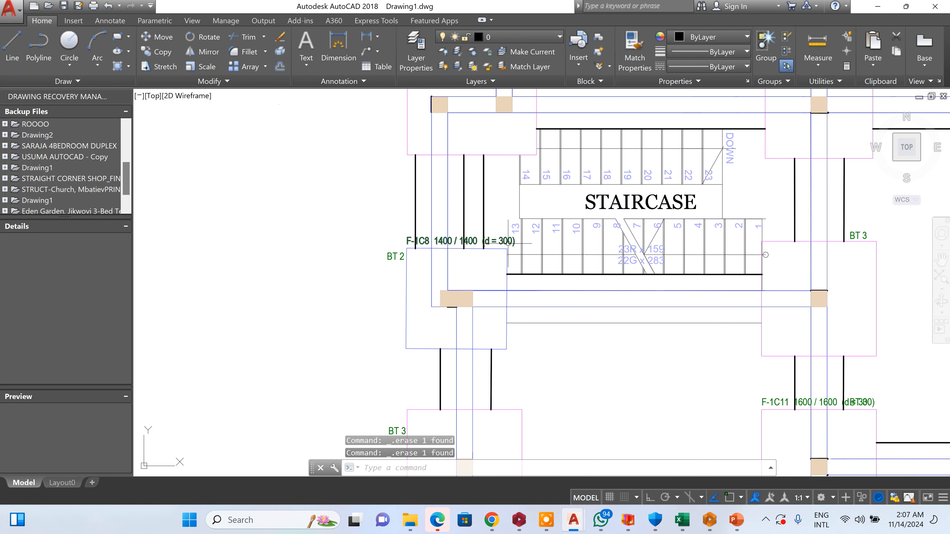
{"action": "scroll", "coordinate": [508, 243], "scroll_direction": "down", "scroll_amount": 5}
{"action": "scroll", "coordinate": [593, 258], "scroll_direction": "up", "scroll_amount": 3}
{"action": "scroll", "coordinate": [574, 340], "scroll_direction": "up", "scroll_amount": 3}
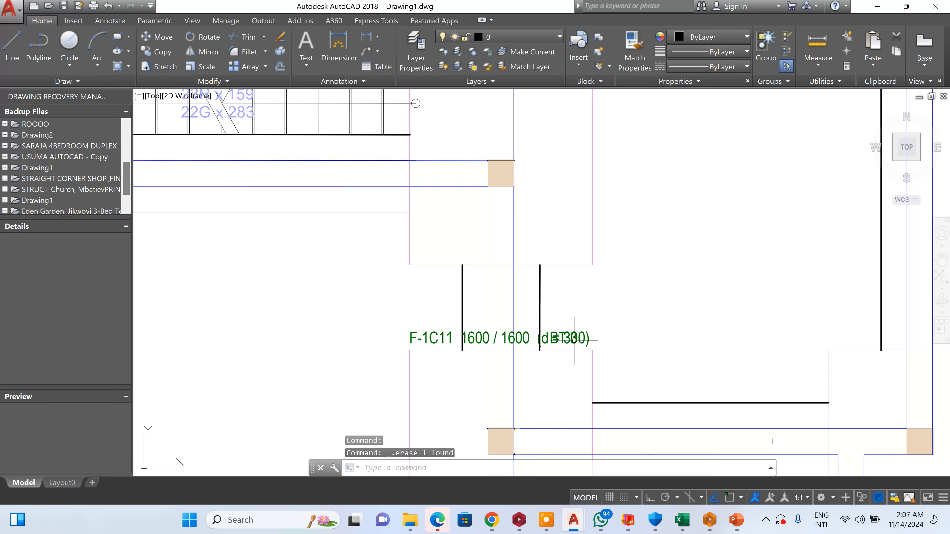
{"action": "scroll", "coordinate": [525, 335], "scroll_direction": "down", "scroll_amount": 5}
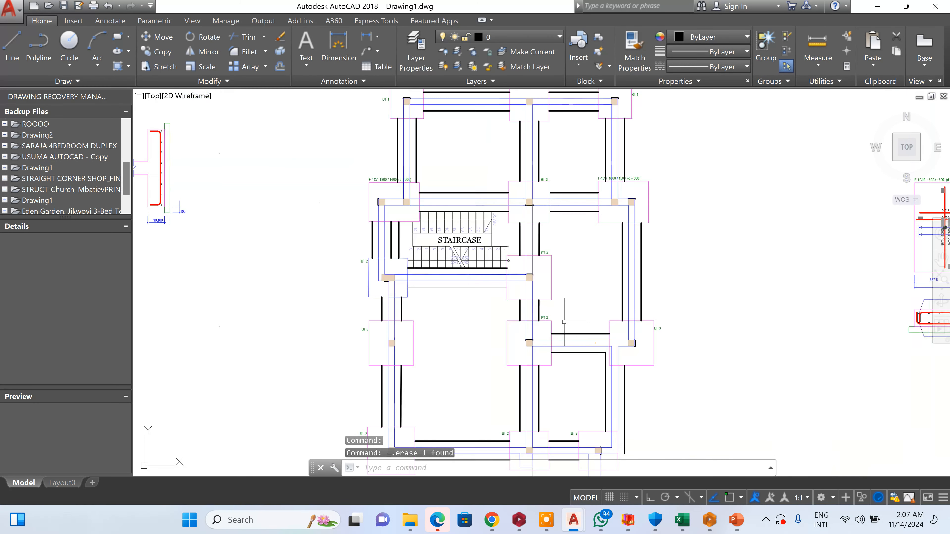
- Copy the BT 3 label from the footing below the staircase's east end to the F-1C7 footing
{"action": "scroll", "coordinate": [547, 274], "scroll_direction": "up", "scroll_amount": 2}
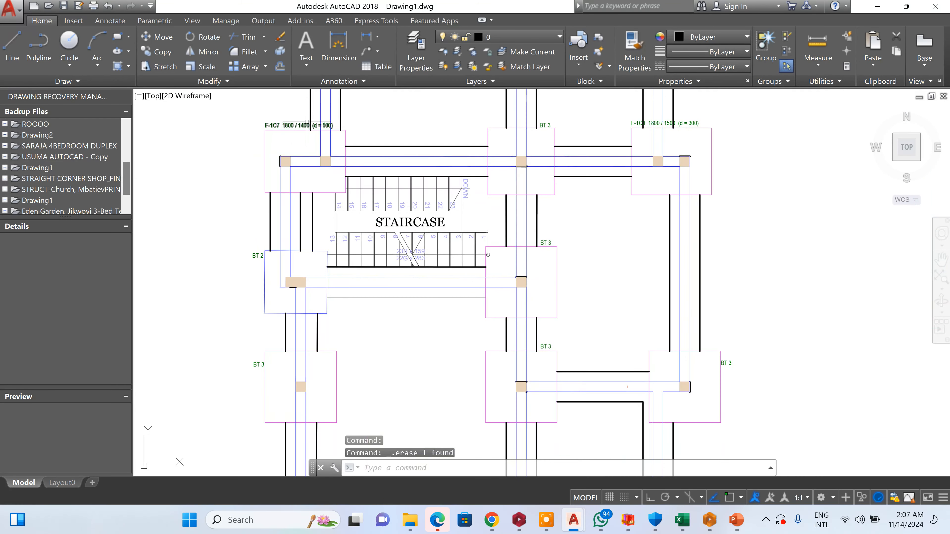
{"action": "scroll", "coordinate": [307, 124], "scroll_direction": "up", "scroll_amount": 2}
{"action": "scroll", "coordinate": [448, 187], "scroll_direction": "down", "scroll_amount": 5}
{"action": "scroll", "coordinate": [539, 205], "scroll_direction": "up", "scroll_amount": 4}
{"action": "scroll", "coordinate": [539, 206], "scroll_direction": "down", "scroll_amount": 2}
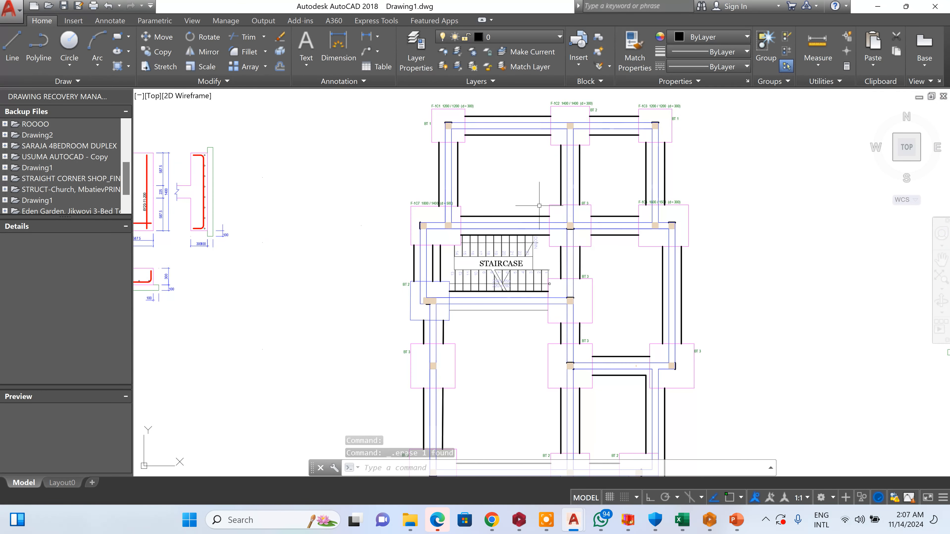
{"action": "left_click", "coordinate": [170, 54]}
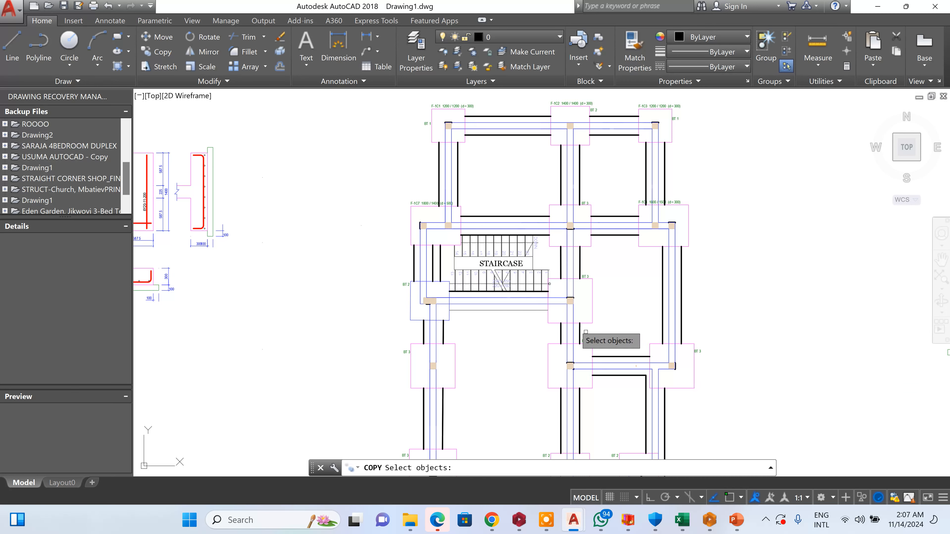
{"action": "scroll", "coordinate": [591, 307], "scroll_direction": "up", "scroll_amount": 5}
{"action": "left_click", "coordinate": [593, 339]}
{"action": "left_click", "coordinate": [557, 359]}
{"action": "key", "text": "Return"}
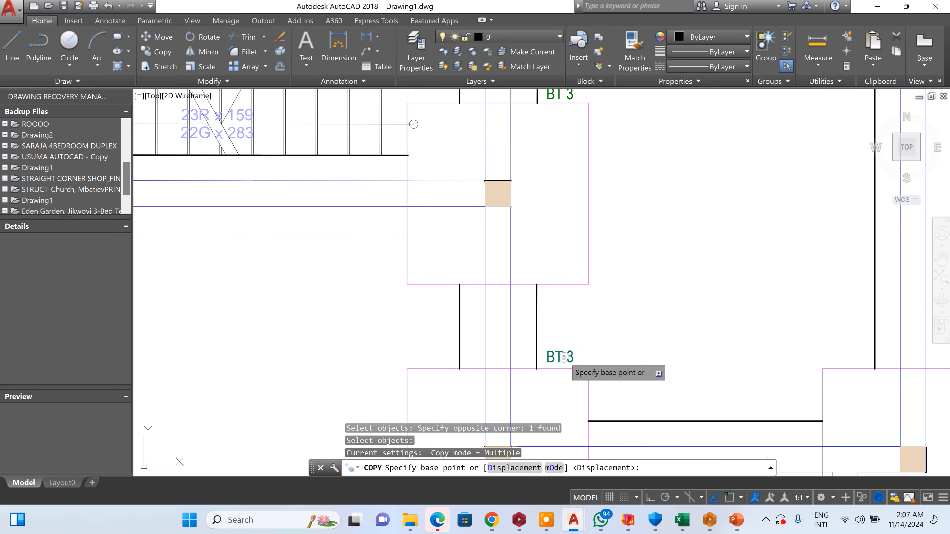
{"action": "left_click", "coordinate": [565, 358]}
{"action": "scroll", "coordinate": [590, 361], "scroll_direction": "down", "scroll_amount": 4}
{"action": "scroll", "coordinate": [557, 309], "scroll_direction": "down", "scroll_amount": 4}
{"action": "scroll", "coordinate": [490, 234], "scroll_direction": "up", "scroll_amount": 6}
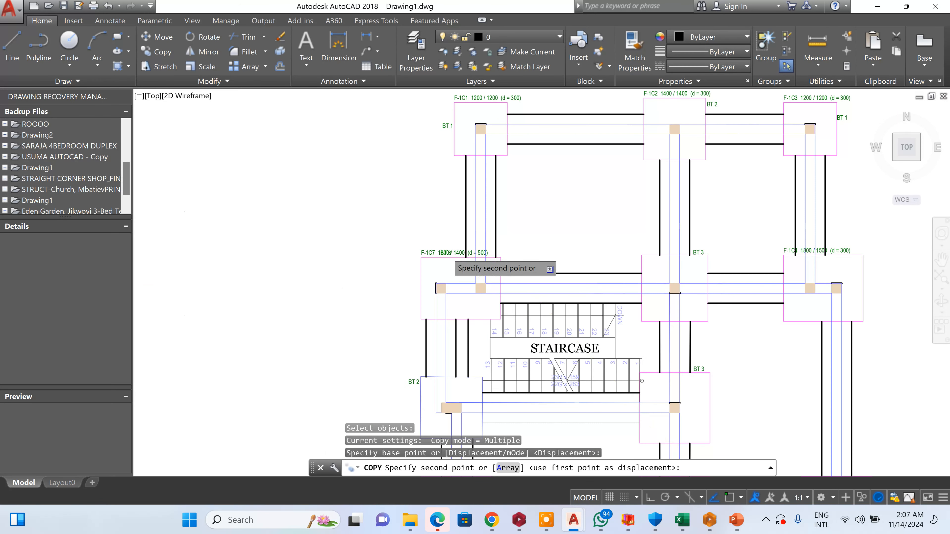
{"action": "left_click", "coordinate": [449, 252]}
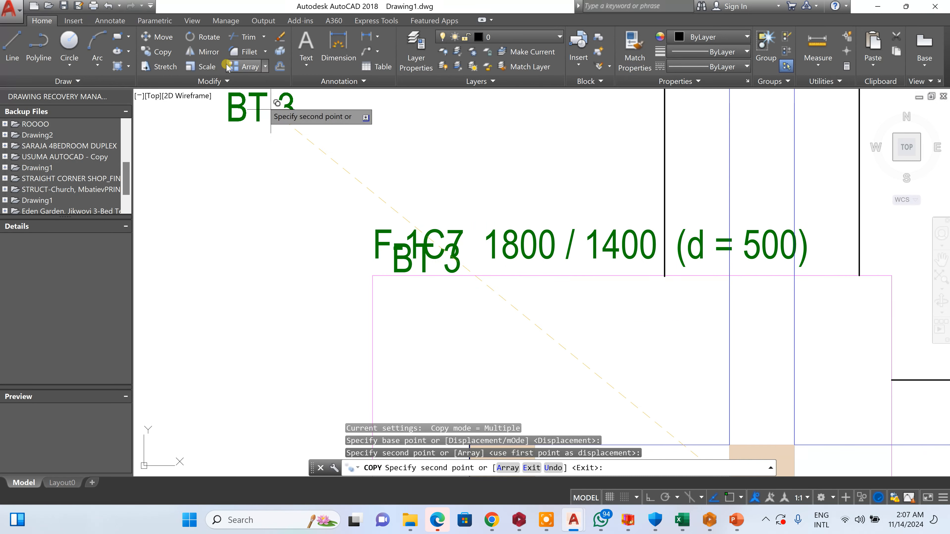
{"action": "key", "text": "Escape"}
- Copy the complete F-1C7 1800 / 1400 (d = 500) reinforcement detail to the free space beside the BT3 detail
{"action": "left_click", "coordinate": [169, 57]}
{"action": "scroll", "coordinate": [612, 243], "scroll_direction": "down", "scroll_amount": 5}
{"action": "scroll", "coordinate": [665, 226], "scroll_direction": "up", "scroll_amount": 4}
{"action": "scroll", "coordinate": [705, 226], "scroll_direction": "up", "scroll_amount": 4}
{"action": "scroll", "coordinate": [461, 258], "scroll_direction": "down", "scroll_amount": 3}
{"action": "scroll", "coordinate": [643, 253], "scroll_direction": "up", "scroll_amount": 5}
{"action": "scroll", "coordinate": [661, 243], "scroll_direction": "down", "scroll_amount": 5}
{"action": "scroll", "coordinate": [674, 257], "scroll_direction": "up", "scroll_amount": 4}
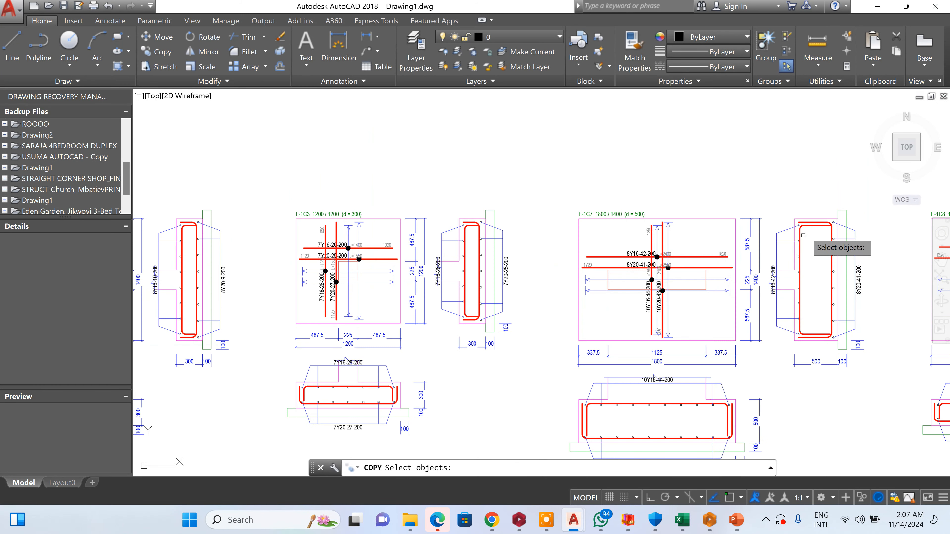
{"action": "scroll", "coordinate": [700, 234], "scroll_direction": "up", "scroll_amount": 1}
{"action": "scroll", "coordinate": [749, 199], "scroll_direction": "down", "scroll_amount": 3}
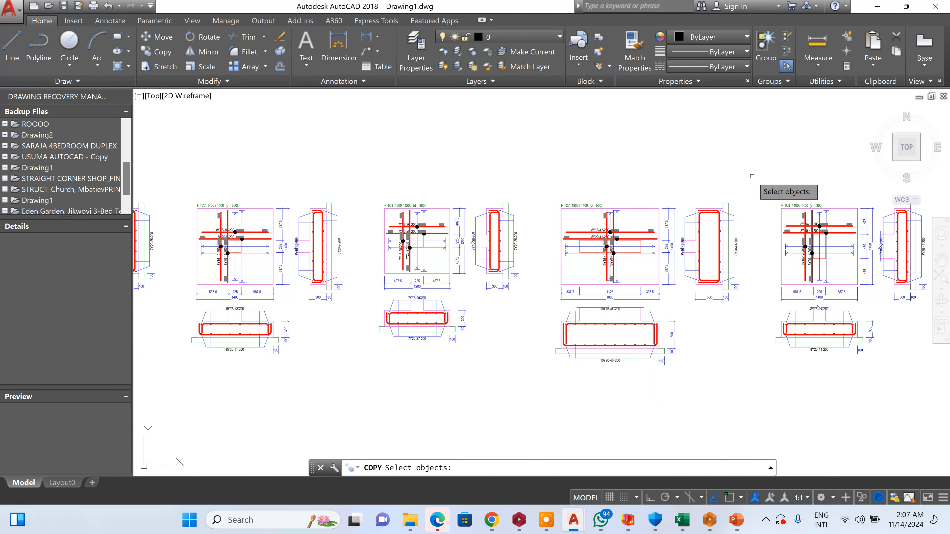
{"action": "left_click", "coordinate": [553, 389]}
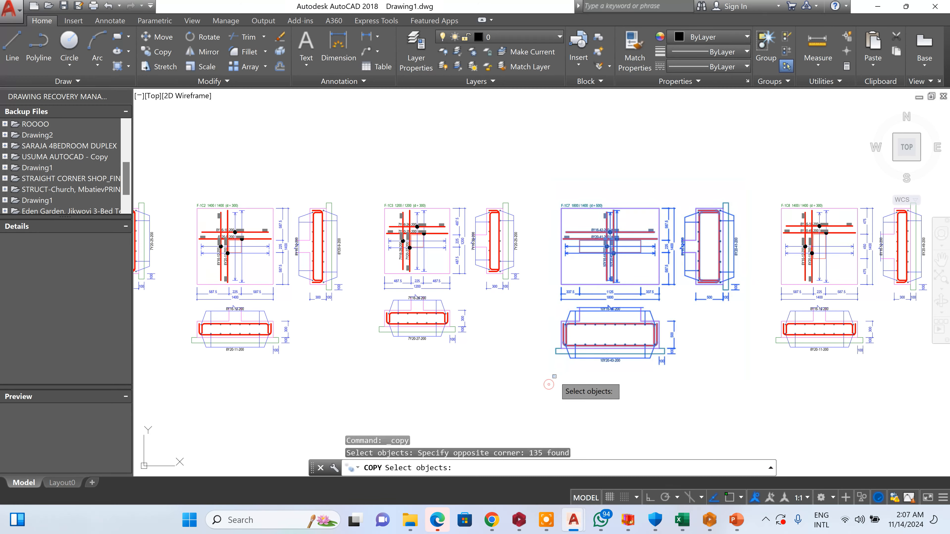
{"action": "key", "text": "Return"}
{"action": "left_click", "coordinate": [556, 373]}
{"action": "scroll", "coordinate": [725, 293], "scroll_direction": "down", "scroll_amount": 6}
{"action": "scroll", "coordinate": [624, 309], "scroll_direction": "up", "scroll_amount": 5}
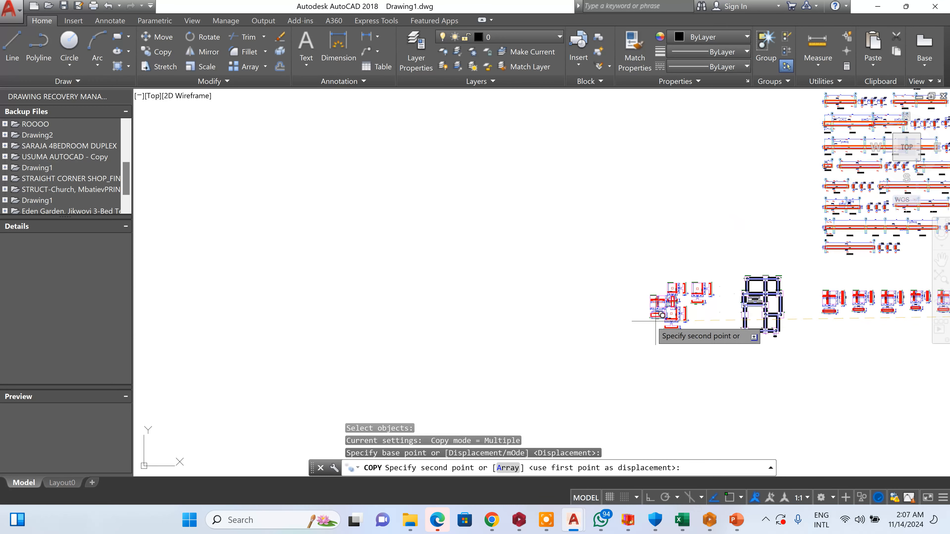
{"action": "scroll", "coordinate": [547, 359], "scroll_direction": "up", "scroll_amount": 4}
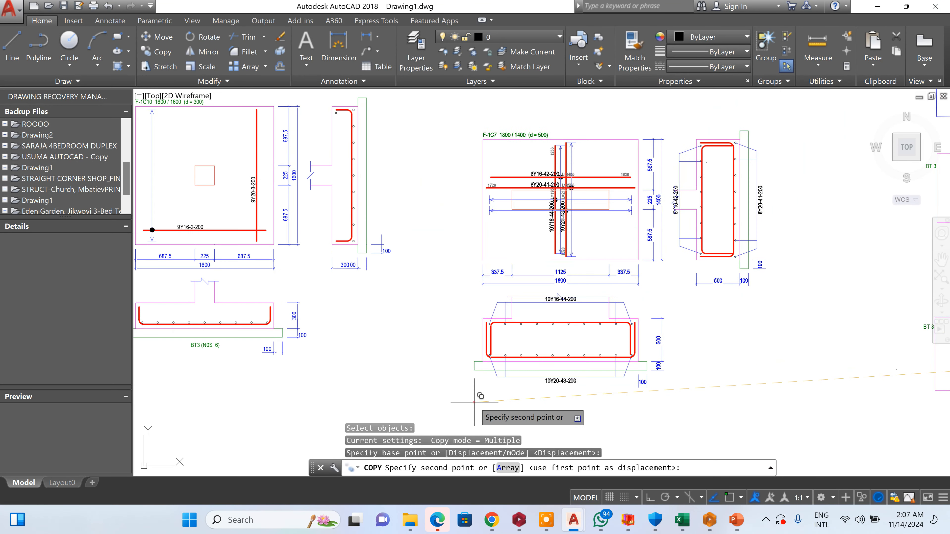
{"action": "left_click", "coordinate": [595, 322]}
{"action": "scroll", "coordinate": [595, 322], "scroll_direction": "up", "scroll_amount": 3}
{"action": "key", "text": "Escape"}
- Delete the 10Y16-44-200 callout and its leader lines above the copied F-1C7 detail's lower section
{"action": "left_click", "coordinate": [614, 259]}
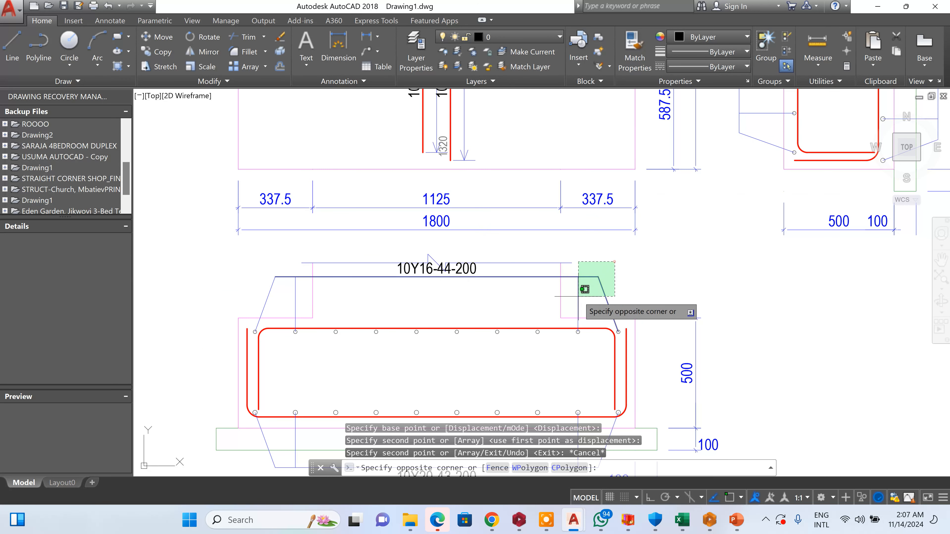
{"action": "left_click", "coordinate": [578, 296]}
{"action": "key", "text": "Delete"}
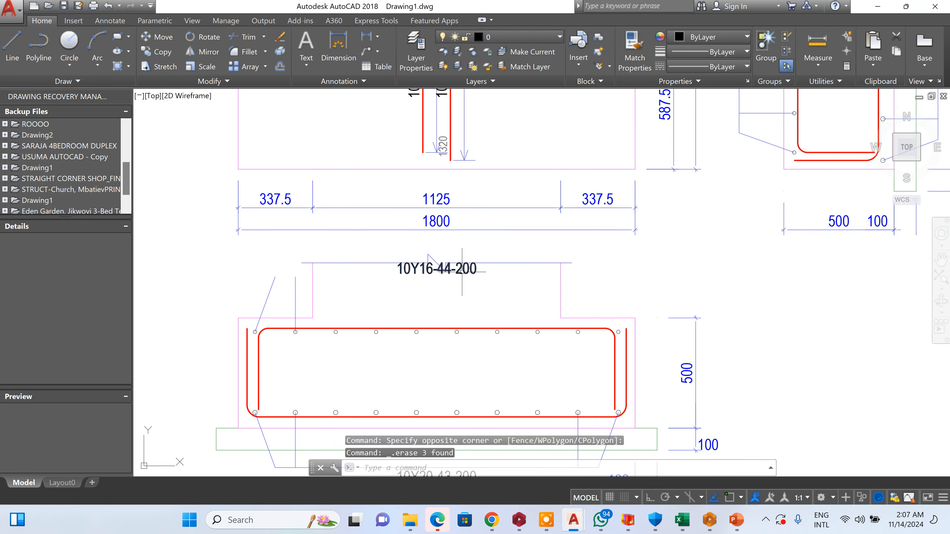
{"action": "left_click", "coordinate": [462, 272]}
{"action": "key", "text": "Delete"}
{"action": "left_click", "coordinate": [303, 309]}
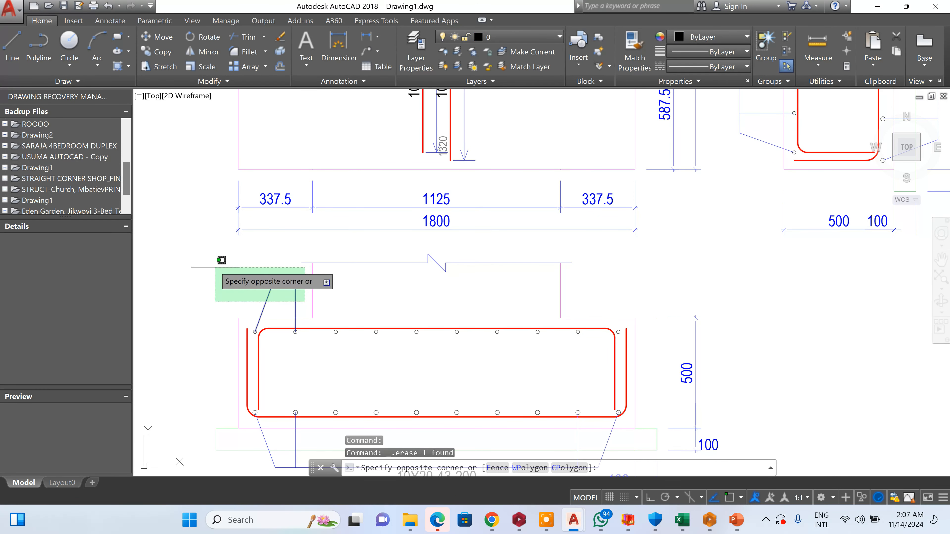
{"action": "left_click", "coordinate": [221, 254]}
{"action": "key", "text": "Delete"}
- Delete the 10Y20-43-200 callout and its leader lines beneath the lower section of the F-1C7 detail
{"action": "scroll", "coordinate": [360, 301], "scroll_direction": "down", "scroll_amount": 3}
{"action": "scroll", "coordinate": [360, 301], "scroll_direction": "up", "scroll_amount": 3}
{"action": "scroll", "coordinate": [505, 367], "scroll_direction": "up", "scroll_amount": 2}
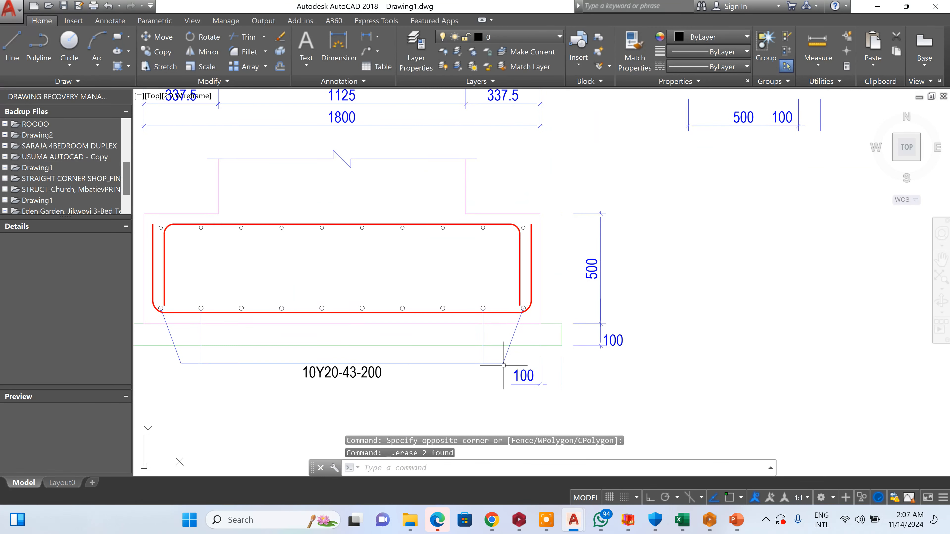
{"action": "left_click", "coordinate": [507, 355]}
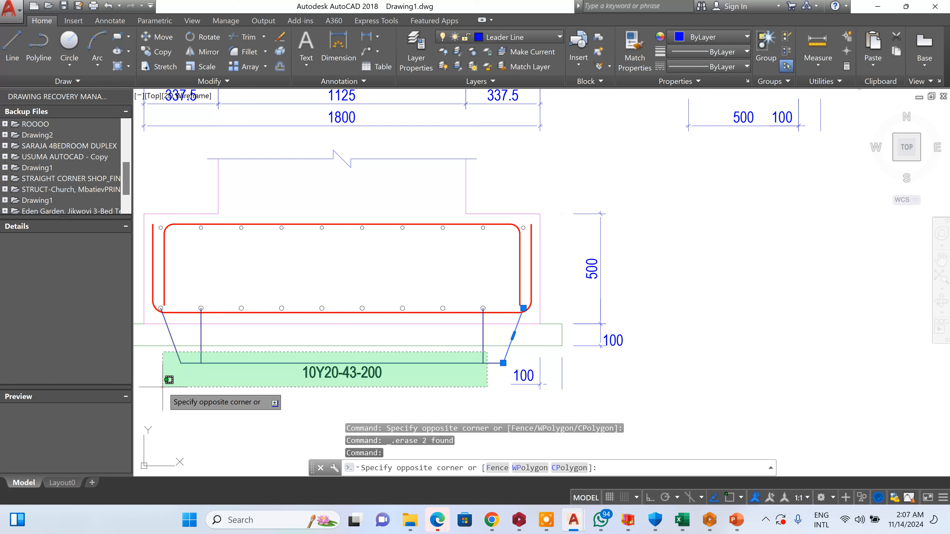
{"action": "left_click", "coordinate": [168, 379]}
{"action": "key", "text": "Delete"}
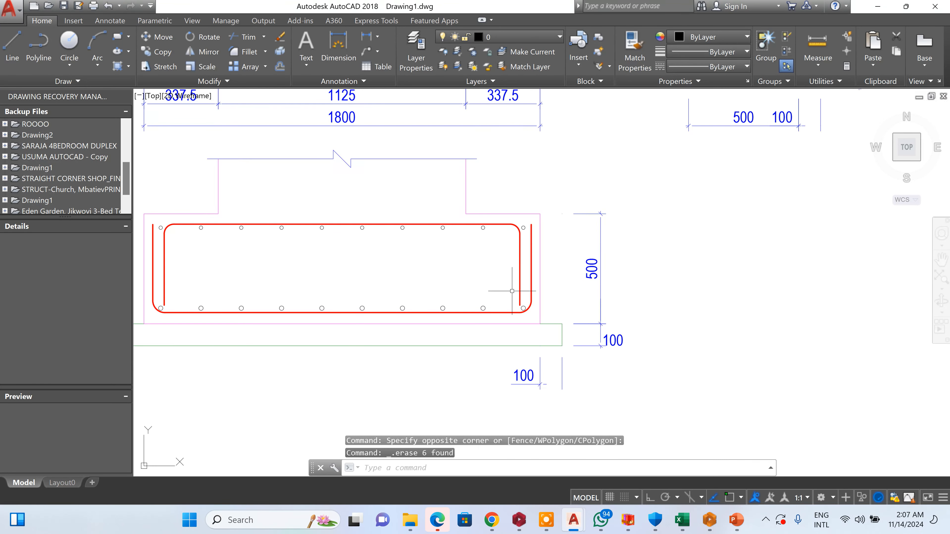
- Delete the 8Y16-42-200 callout and all its leader lines from the F-1C7 side section
{"action": "scroll", "coordinate": [512, 295], "scroll_direction": "down", "scroll_amount": 6}
{"action": "scroll", "coordinate": [574, 192], "scroll_direction": "up", "scroll_amount": 10}
{"action": "left_click", "coordinate": [465, 169]}
{"action": "left_click", "coordinate": [335, 334]}
{"action": "scroll", "coordinate": [464, 206], "scroll_direction": "down", "scroll_amount": 8}
{"action": "scroll", "coordinate": [483, 248], "scroll_direction": "up", "scroll_amount": 8}
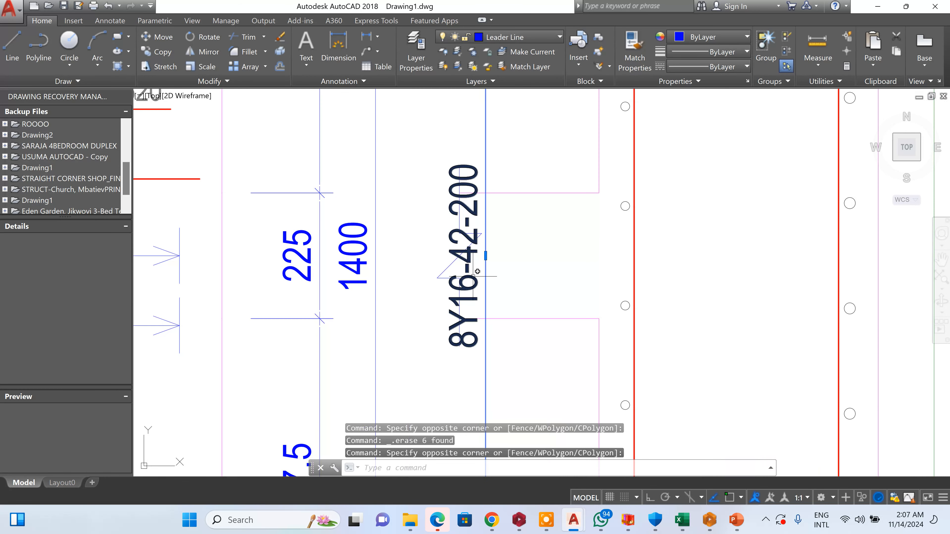
{"action": "left_click", "coordinate": [485, 274]}
{"action": "key", "text": "Delete"}
{"action": "scroll", "coordinate": [509, 250], "scroll_direction": "down", "scroll_amount": 8}
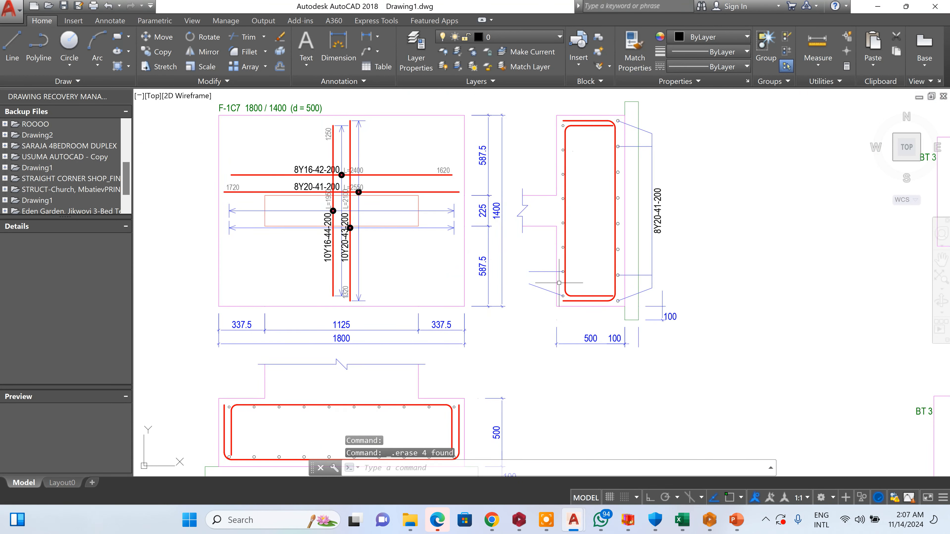
{"action": "scroll", "coordinate": [539, 232], "scroll_direction": "up", "scroll_amount": 8}
{"action": "left_click", "coordinate": [540, 225]}
{"action": "left_click", "coordinate": [479, 330]}
{"action": "key", "text": "Delete"}
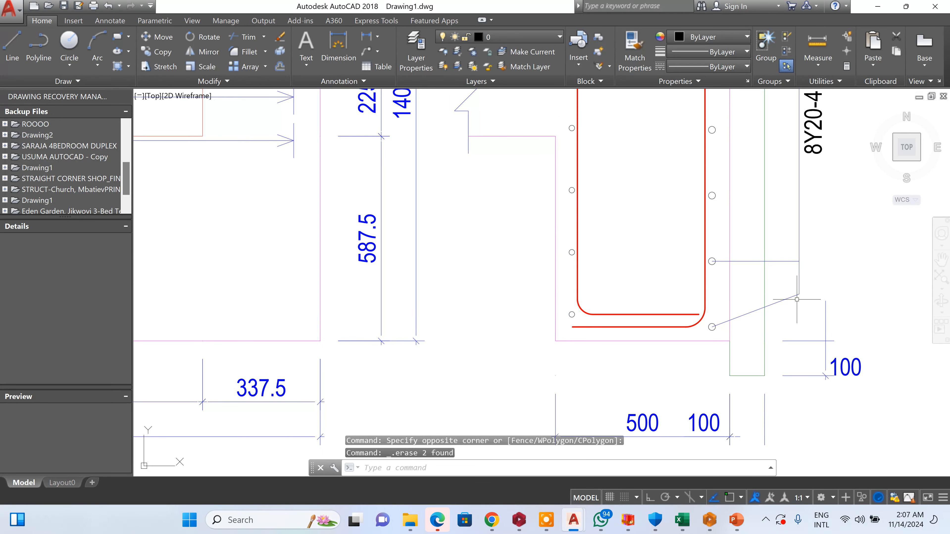
- Delete the 8Y20-41-200 callout and all its leader lines from the F-1C7 side section
{"action": "left_click", "coordinate": [790, 134]}
{"action": "key", "text": "Delete"}
{"action": "left_click", "coordinate": [829, 162]}
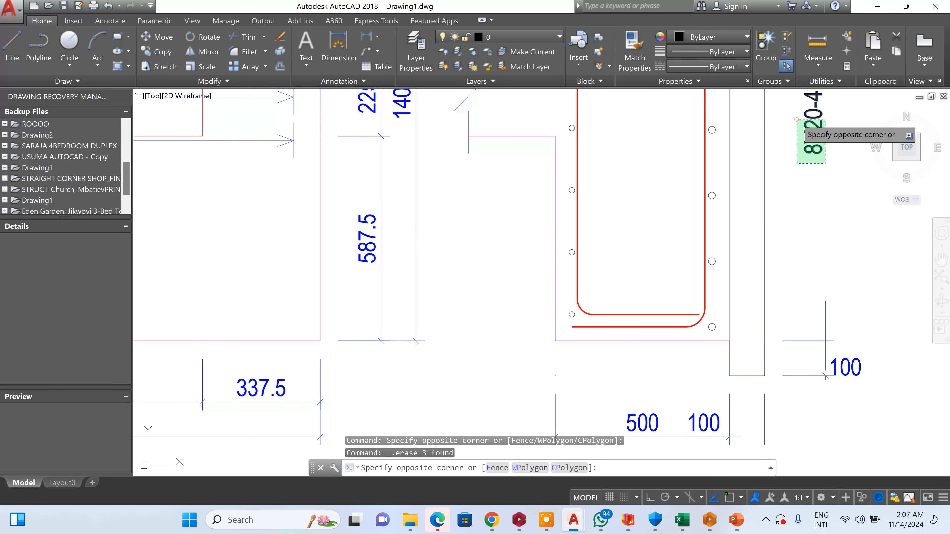
{"action": "left_click", "coordinate": [796, 119]}
{"action": "key", "text": "Delete"}
{"action": "scroll", "coordinate": [759, 321], "scroll_direction": "down", "scroll_amount": 3}
{"action": "scroll", "coordinate": [778, 146], "scroll_direction": "up", "scroll_amount": 2}
{"action": "left_click", "coordinate": [785, 133]}
{"action": "left_click", "coordinate": [764, 246]}
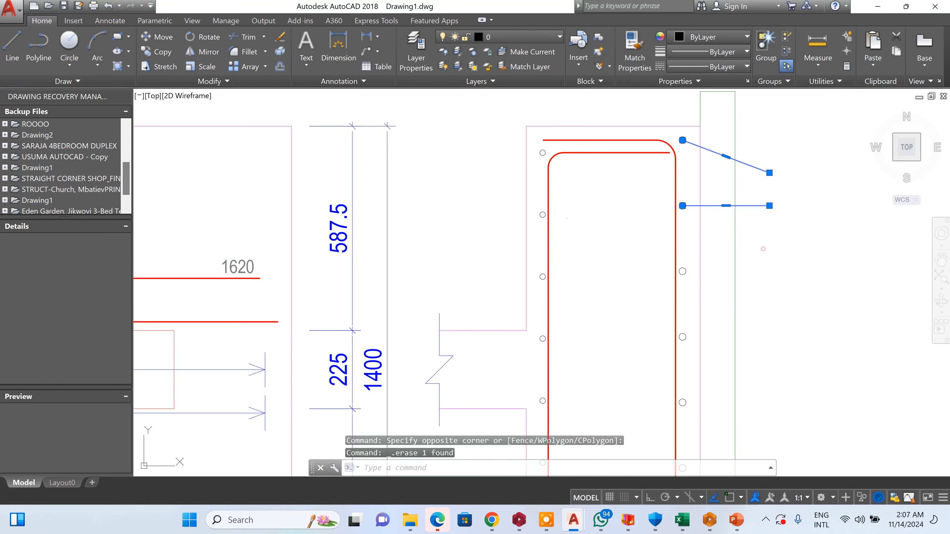
{"action": "key", "text": "Delete"}
- Move the vertical 10Y20-43-200 bar and its label horizontally, with Ortho on, to near the footing plan's east edge
{"action": "scroll", "coordinate": [720, 239], "scroll_direction": "down", "scroll_amount": 3}
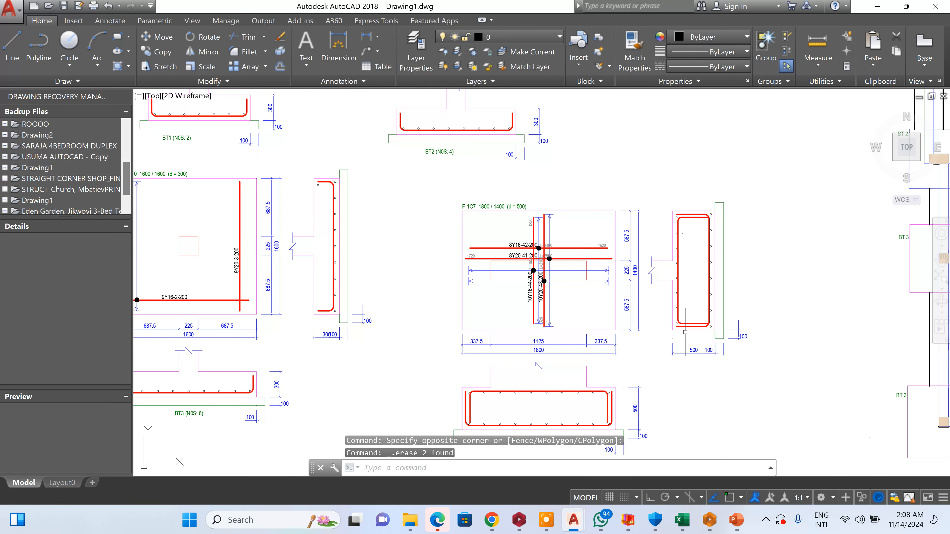
{"action": "left_click", "coordinate": [148, 38]}
{"action": "scroll", "coordinate": [528, 304], "scroll_direction": "up", "scroll_amount": 3}
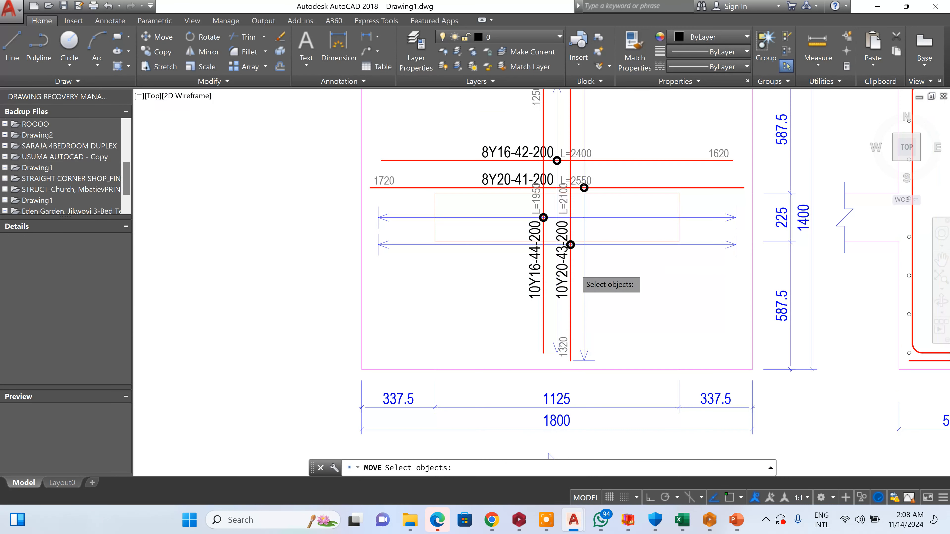
{"action": "scroll", "coordinate": [576, 269], "scroll_direction": "up", "scroll_amount": 3}
{"action": "left_click", "coordinate": [574, 273]}
{"action": "left_click", "coordinate": [539, 316]}
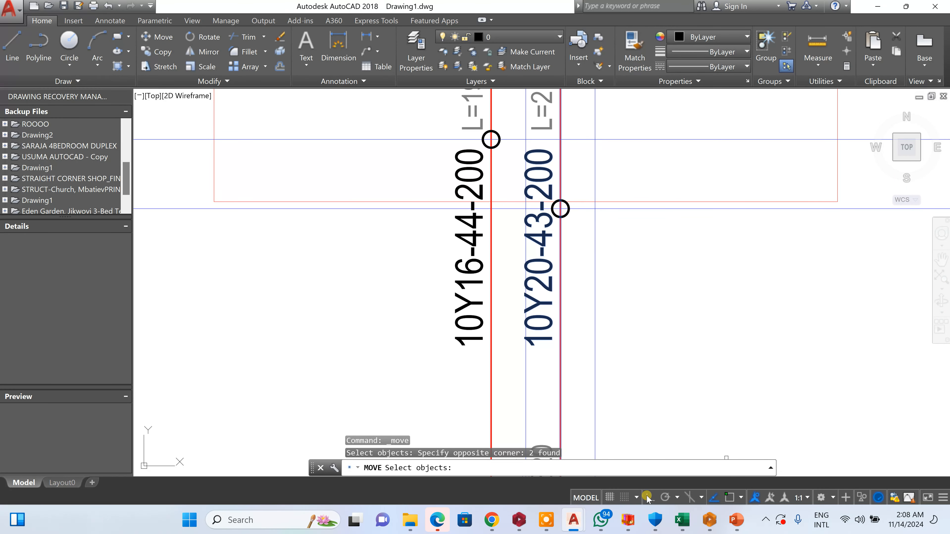
{"action": "scroll", "coordinate": [568, 248], "scroll_direction": "down", "scroll_amount": 4}
{"action": "key", "text": "Return"}
{"action": "left_click", "coordinate": [573, 263]}
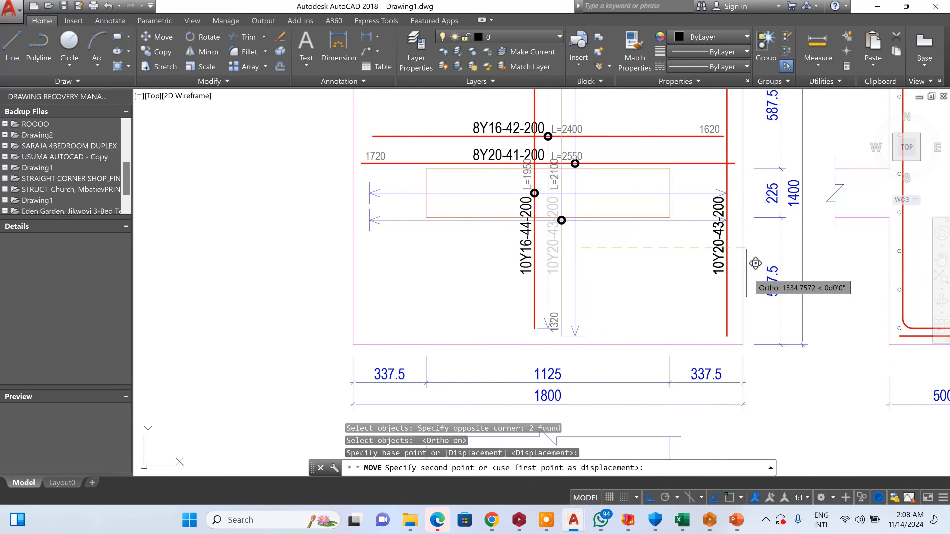
{"action": "left_click", "coordinate": [732, 275]}
- Move the horizontal 8Y16-42-200 bar and its label straight down to near the footing plan's lower edge
{"action": "key", "text": "Return"}
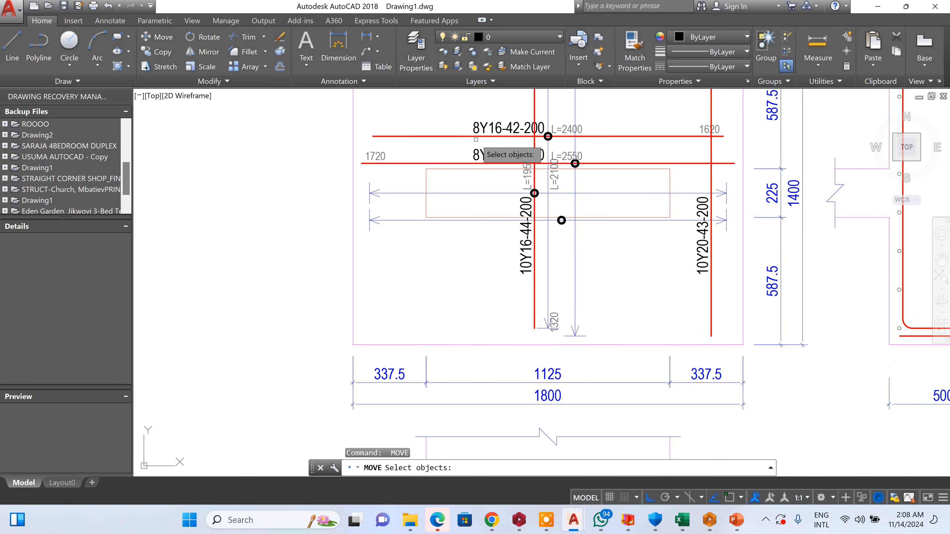
{"action": "scroll", "coordinate": [475, 139], "scroll_direction": "up", "scroll_amount": 2}
{"action": "left_click", "coordinate": [488, 144]}
{"action": "left_click", "coordinate": [475, 107]}
{"action": "key", "text": "Return"}
{"action": "left_click", "coordinate": [698, 115]}
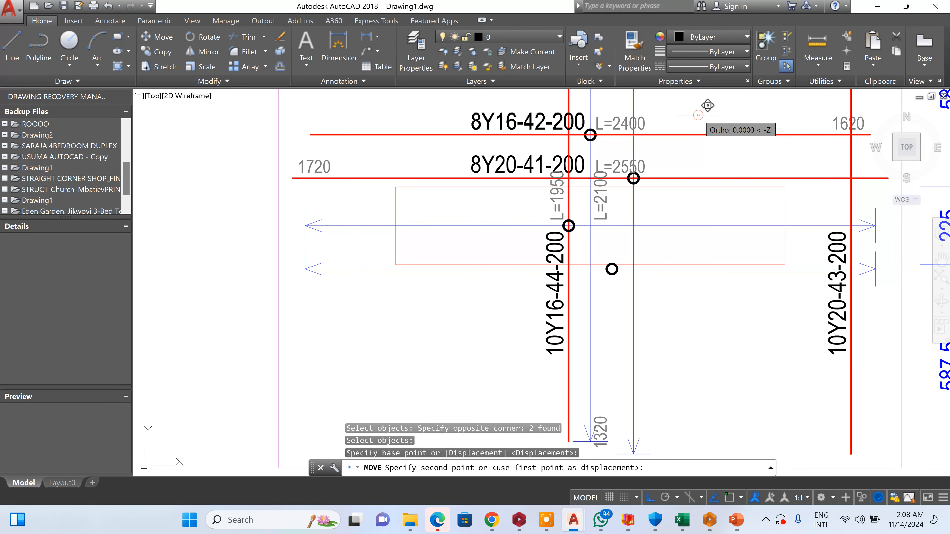
{"action": "scroll", "coordinate": [699, 114], "scroll_direction": "down", "scroll_amount": 3}
{"action": "left_click", "coordinate": [700, 206]}
- Move the longer vertical bar-range line with both its arrowheads to near the footing plan's west edge
{"action": "key", "text": "Return"}
{"action": "scroll", "coordinate": [674, 225], "scroll_direction": "up", "scroll_amount": 3}
{"action": "left_click", "coordinate": [672, 257]}
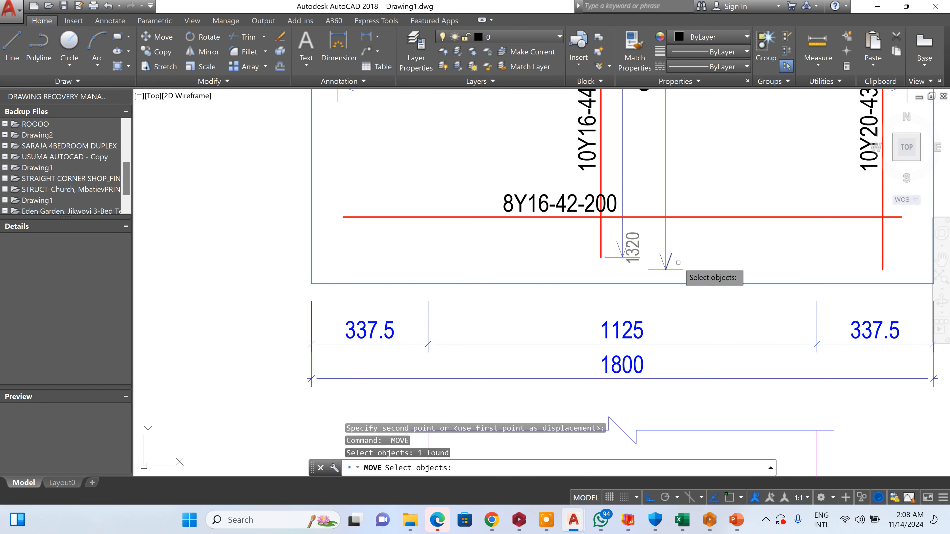
{"action": "key", "text": "Escape"}
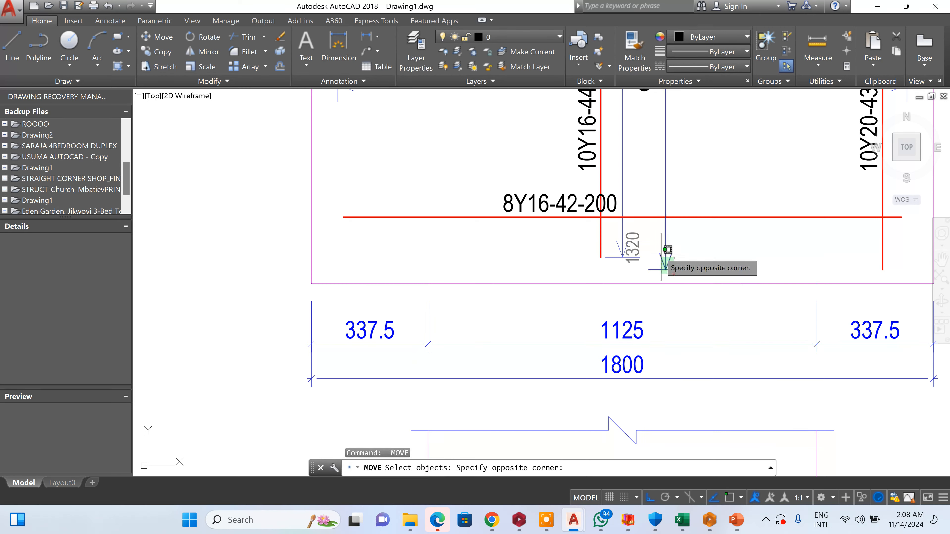
{"action": "left_click", "coordinate": [668, 249]}
{"action": "scroll", "coordinate": [668, 235], "scroll_direction": "down", "scroll_amount": 5}
{"action": "scroll", "coordinate": [688, 210], "scroll_direction": "up", "scroll_amount": 6}
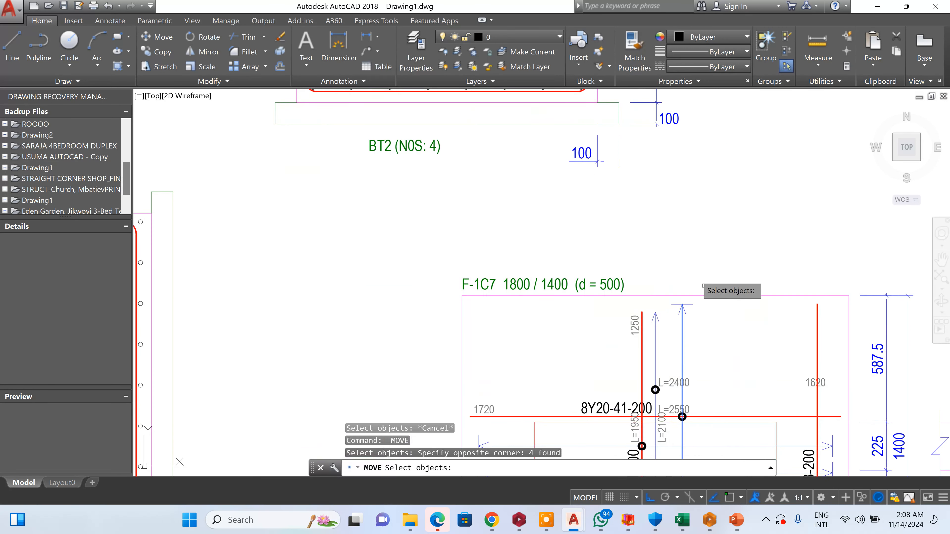
{"action": "scroll", "coordinate": [696, 311], "scroll_direction": "up", "scroll_amount": 2}
{"action": "left_click", "coordinate": [691, 290]}
{"action": "left_click", "coordinate": [648, 335]}
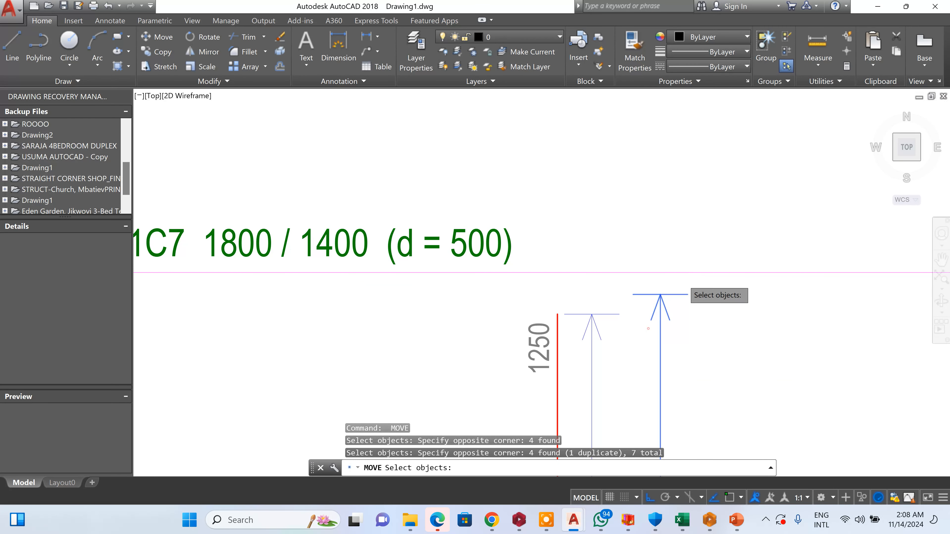
{"action": "scroll", "coordinate": [688, 301], "scroll_direction": "down", "scroll_amount": 8}
{"action": "scroll", "coordinate": [685, 299], "scroll_direction": "up", "scroll_amount": 8}
{"action": "key", "text": "Return"}
{"action": "left_click", "coordinate": [692, 317]}
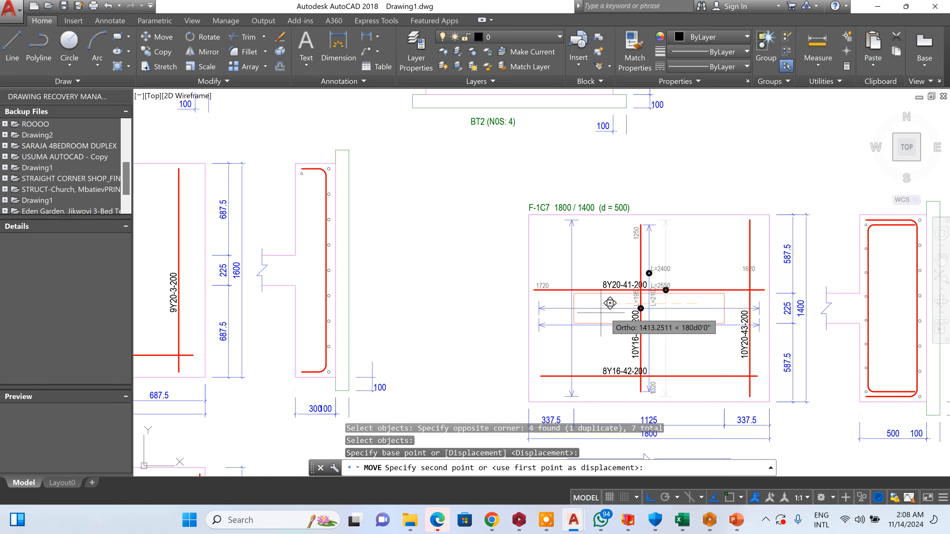
{"action": "left_click", "coordinate": [599, 304]}
- Move the upper horizontal bar-range line with both its arrowheads straight up to near the footing plan's upper edge
{"action": "key", "text": "Return"}
{"action": "scroll", "coordinate": [562, 322], "scroll_direction": "up", "scroll_amount": 8}
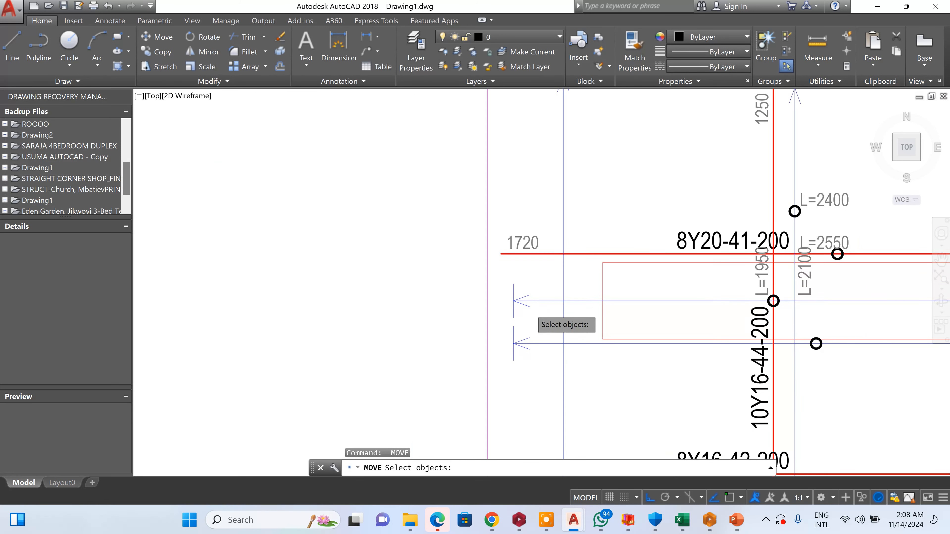
{"action": "left_click", "coordinate": [530, 309]}
{"action": "left_click", "coordinate": [482, 233]}
{"action": "scroll", "coordinate": [486, 258], "scroll_direction": "down", "scroll_amount": 6}
{"action": "scroll", "coordinate": [692, 262], "scroll_direction": "up", "scroll_amount": 6}
{"action": "scroll", "coordinate": [698, 260], "scroll_direction": "up", "scroll_amount": 2}
{"action": "left_click", "coordinate": [742, 318]}
{"action": "left_click", "coordinate": [726, 265]}
{"action": "scroll", "coordinate": [692, 281], "scroll_direction": "down", "scroll_amount": 5}
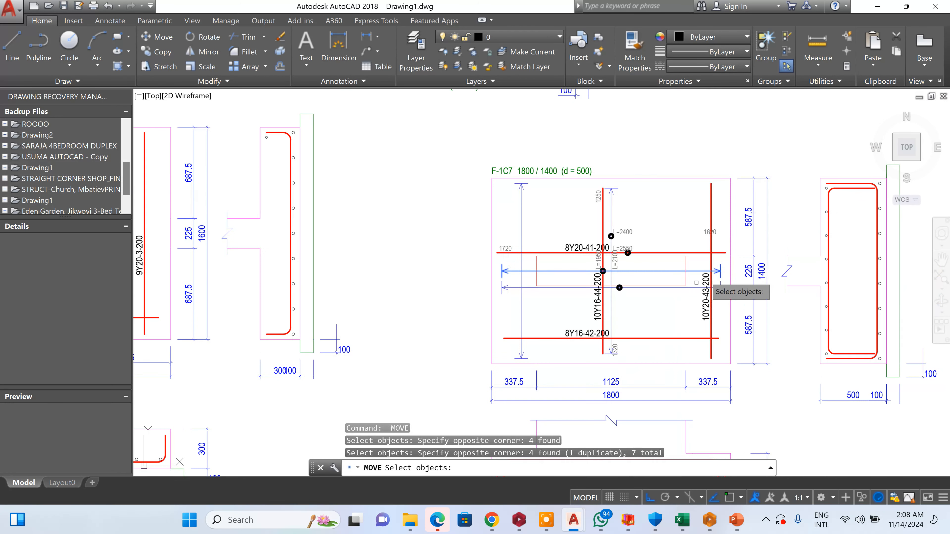
{"action": "left_click", "coordinate": [696, 275]}
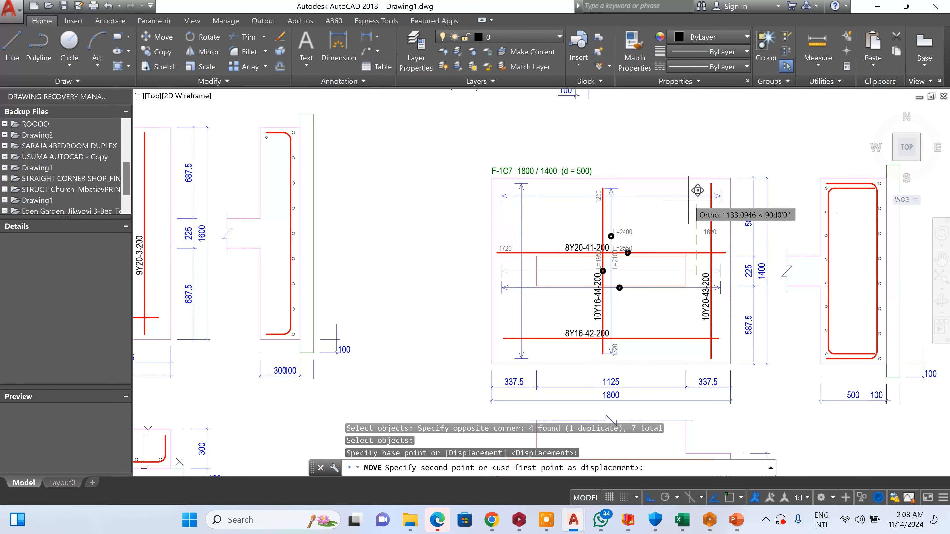
{"action": "left_click", "coordinate": [696, 199]}
- Delete the 10Y16-44-200 bar line, its 1250 text and the remaining vertical range line from the F-1C7 plan
{"action": "scroll", "coordinate": [625, 183], "scroll_direction": "up", "scroll_amount": 4}
{"action": "left_click", "coordinate": [622, 184]}
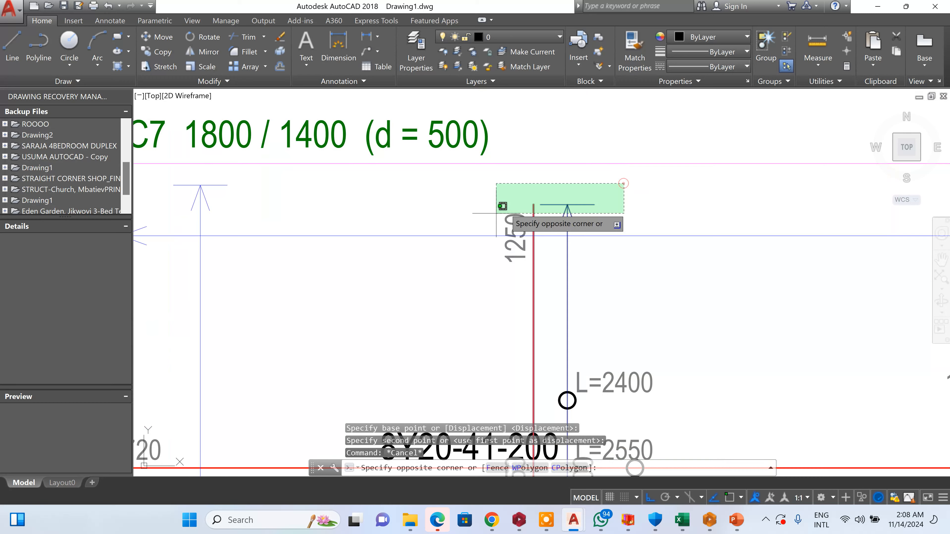
{"action": "left_click", "coordinate": [490, 230]}
{"action": "scroll", "coordinate": [541, 243], "scroll_direction": "down", "scroll_amount": 5}
{"action": "key", "text": "Delete"}
- Delete the 8Y20-41-200 bar line, its 1720 text and the lower horizontal range line from the F-1C7 plan
{"action": "scroll", "coordinate": [557, 221], "scroll_direction": "up", "scroll_amount": 6}
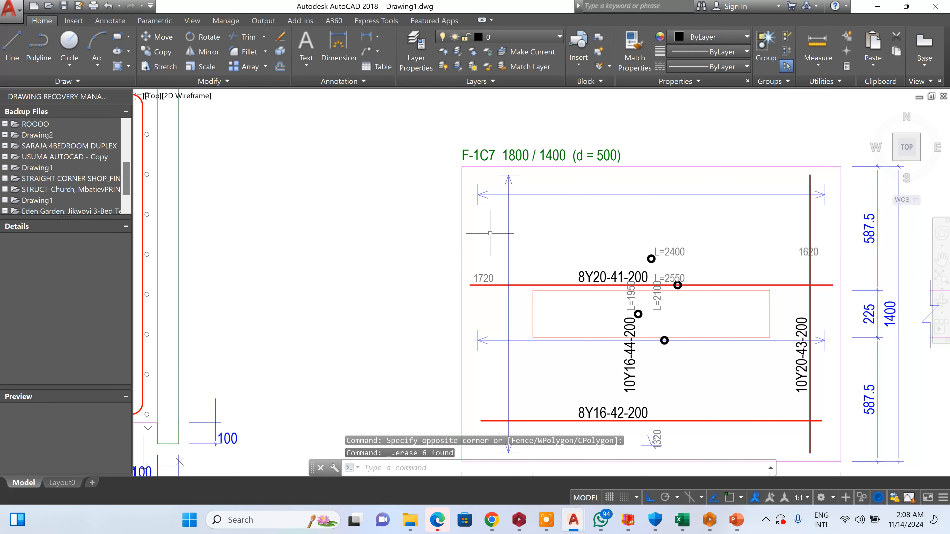
{"action": "left_click", "coordinate": [495, 244]}
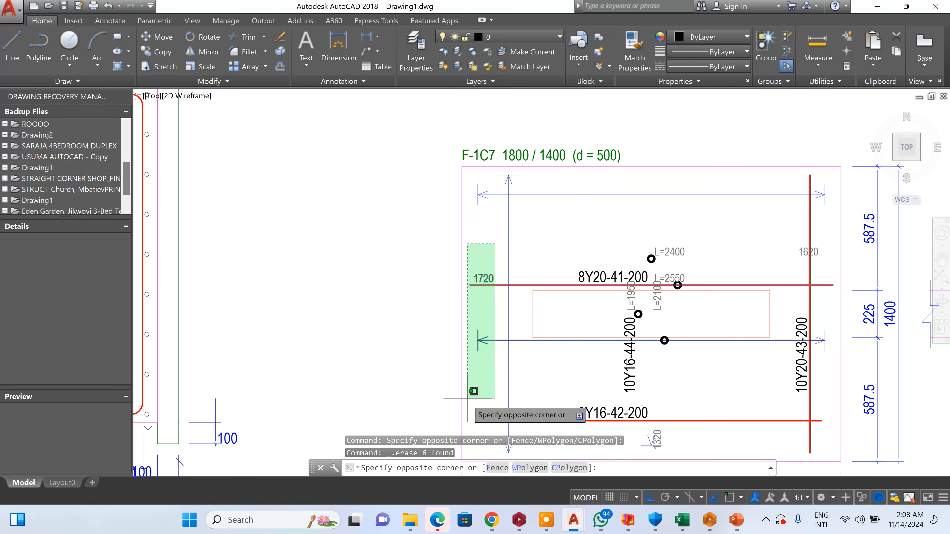
{"action": "left_click", "coordinate": [466, 410]}
{"action": "scroll", "coordinate": [612, 298], "scroll_direction": "up", "scroll_amount": 2}
- Delete the 8Y20-41-200 label, the L= length texts and the two bar markers beside them
{"action": "left_click", "coordinate": [739, 206]}
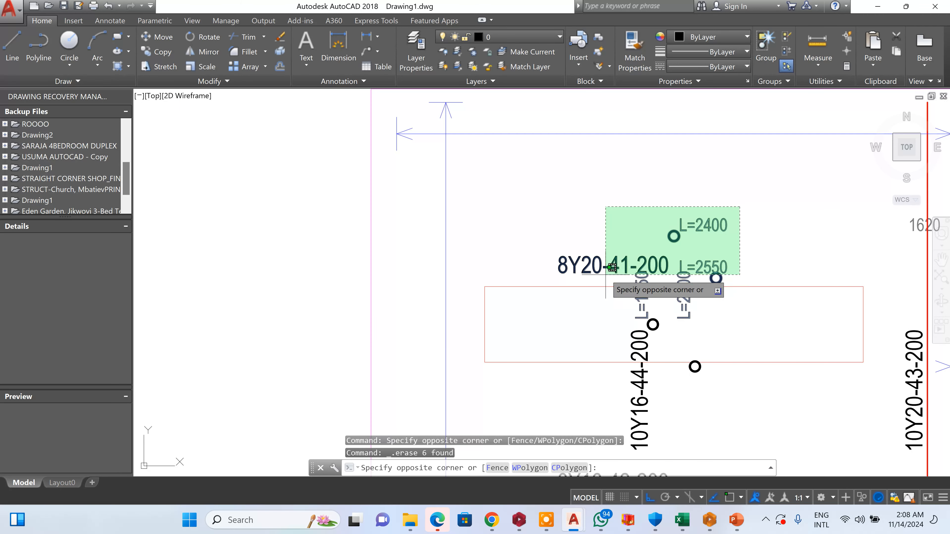
{"action": "left_click", "coordinate": [610, 270]}
{"action": "key", "text": "Delete"}
- Delete the 10Y16-44-200 bar label from the F-1C7 plan
{"action": "scroll", "coordinate": [663, 314], "scroll_direction": "down", "scroll_amount": 5}
{"action": "scroll", "coordinate": [663, 325], "scroll_direction": "up", "scroll_amount": 5}
{"action": "left_click", "coordinate": [664, 325]}
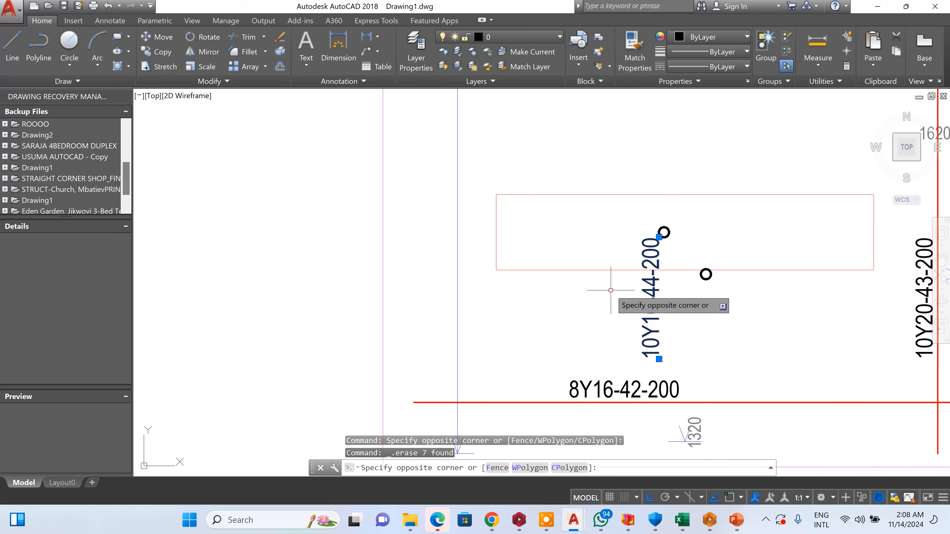
{"action": "left_click", "coordinate": [603, 292]}
{"action": "key", "text": "Delete"}
- Delete the leftover 1620 length text beside the vertical 10Y20-43-200 bar of the F-1C7 plan
{"action": "scroll", "coordinate": [598, 285], "scroll_direction": "down", "scroll_amount": 5}
{"action": "scroll", "coordinate": [643, 209], "scroll_direction": "up", "scroll_amount": 5}
{"action": "left_click", "coordinate": [631, 258]}
{"action": "key", "text": "Delete"}
{"action": "scroll", "coordinate": [632, 259], "scroll_direction": "down", "scroll_amount": 5}
{"action": "scroll", "coordinate": [636, 157], "scroll_direction": "up", "scroll_amount": 5}
{"action": "left_click", "coordinate": [643, 139]}
{"action": "left_click", "coordinate": [631, 192]}
{"action": "key", "text": "Delete"}
- Copy the round bar marker to where the 8Y16-42-200 bar crosses the vertical bar-range line, with Ortho off
{"action": "left_click", "coordinate": [150, 51]}
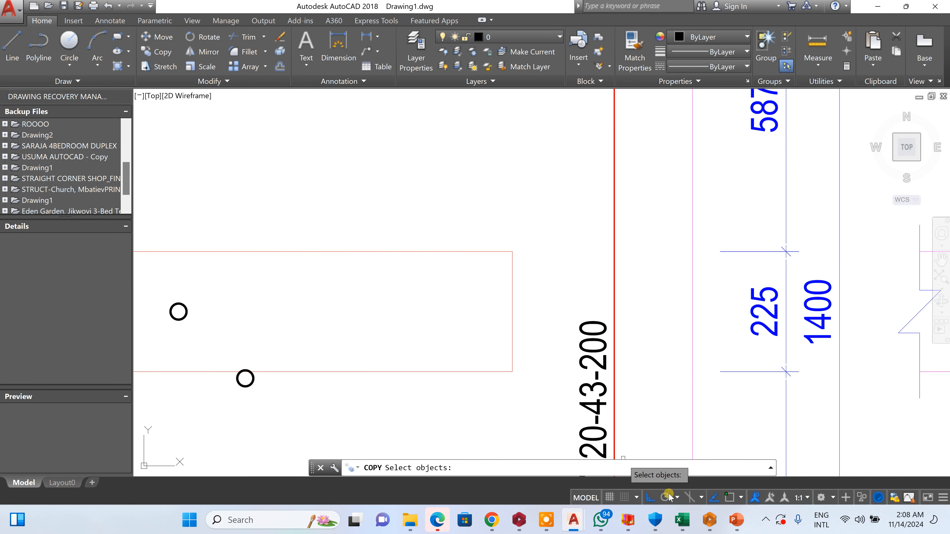
{"action": "scroll", "coordinate": [463, 316], "scroll_direction": "down", "scroll_amount": 5}
{"action": "scroll", "coordinate": [462, 316], "scroll_direction": "up", "scroll_amount": 5}
{"action": "left_click", "coordinate": [490, 301]}
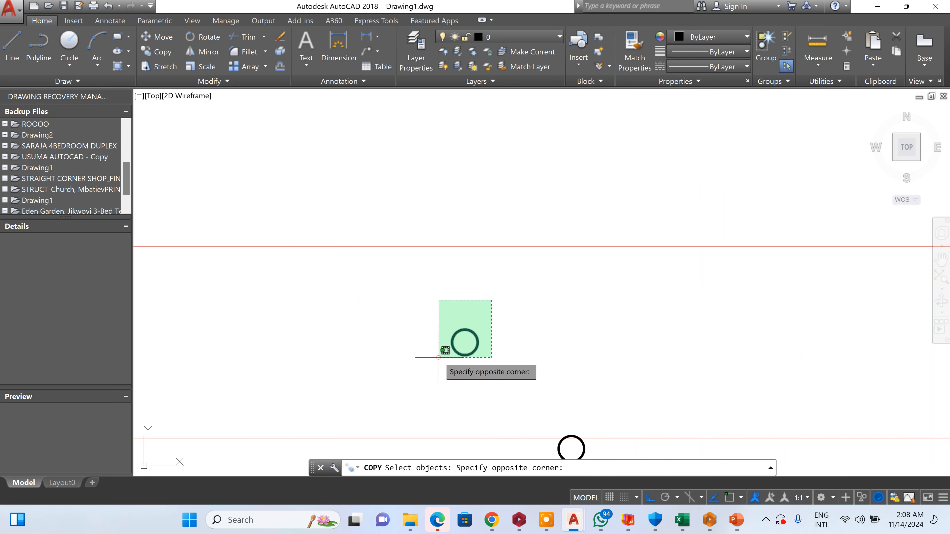
{"action": "left_click", "coordinate": [443, 351]}
{"action": "key", "text": "Return"}
{"action": "left_click", "coordinate": [465, 342]}
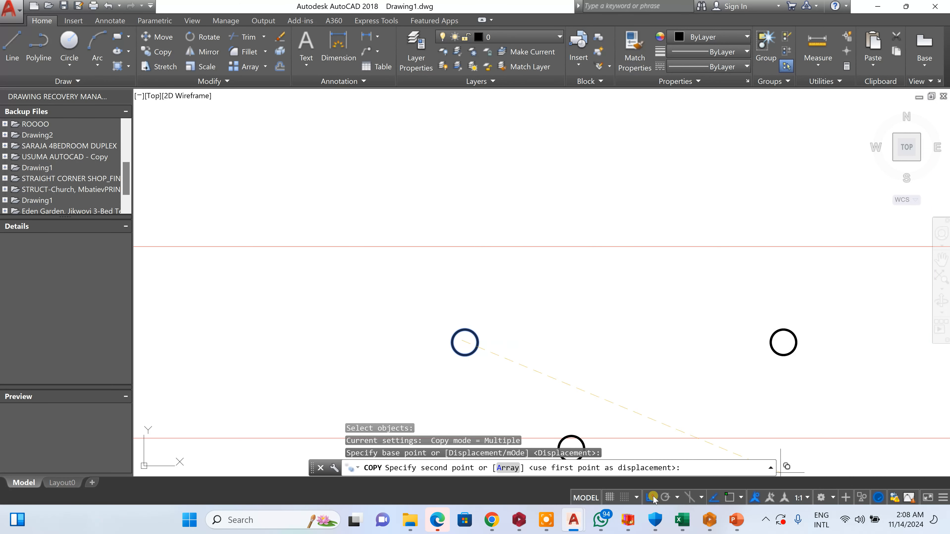
{"action": "left_click", "coordinate": [653, 498]}
{"action": "scroll", "coordinate": [555, 116], "scroll_direction": "down", "scroll_amount": 5}
{"action": "scroll", "coordinate": [520, 153], "scroll_direction": "up", "scroll_amount": 6}
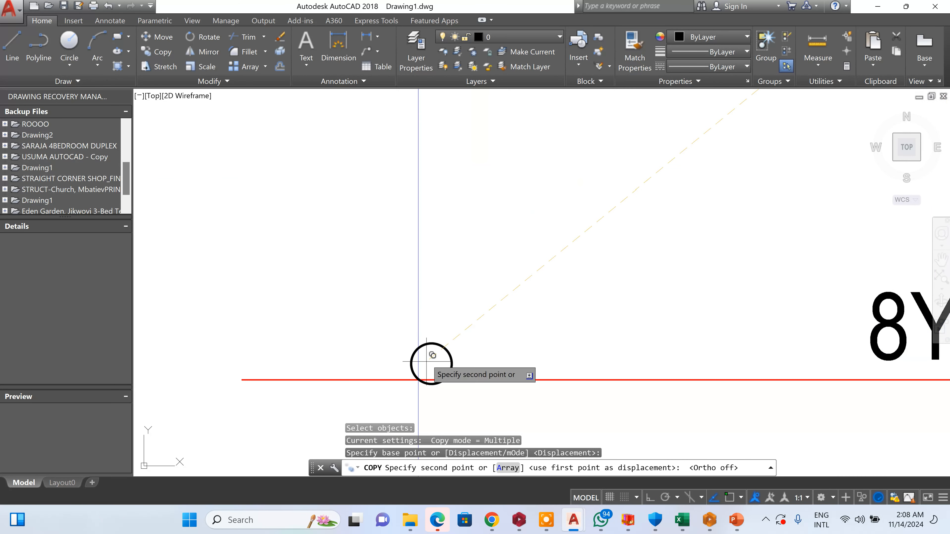
{"action": "left_click", "coordinate": [418, 380]}
- Place a second marker copy where the 10Y20-43-200 bar crosses the upper horizontal range line, and finish copying
{"action": "scroll", "coordinate": [418, 380], "scroll_direction": "down", "scroll_amount": 5}
{"action": "scroll", "coordinate": [418, 280], "scroll_direction": "up", "scroll_amount": 5}
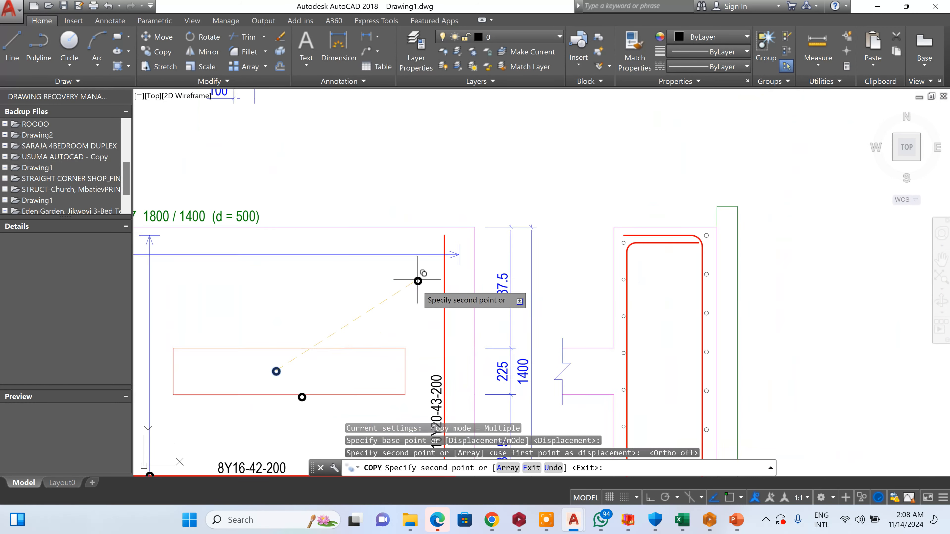
{"action": "scroll", "coordinate": [418, 281], "scroll_direction": "up", "scroll_amount": 4}
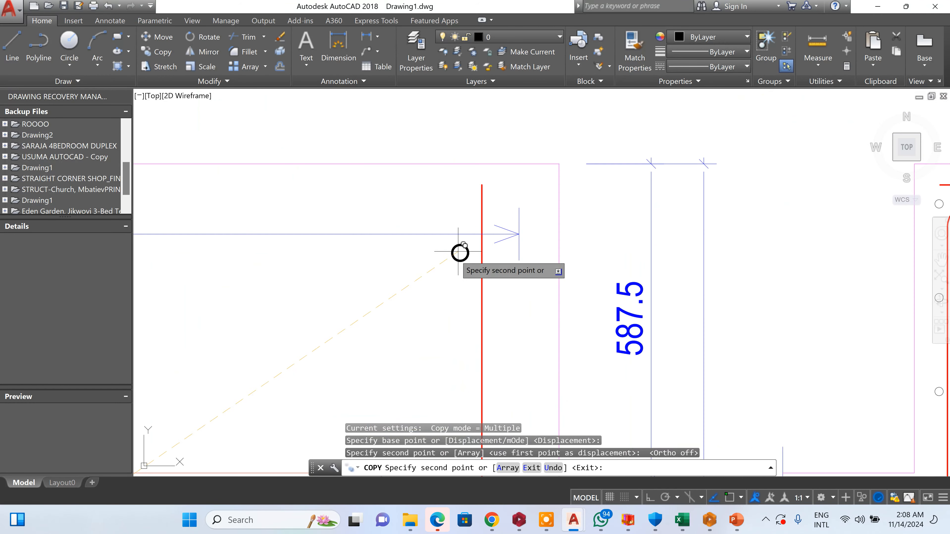
{"action": "left_click", "coordinate": [484, 234]}
{"action": "scroll", "coordinate": [486, 239], "scroll_direction": "down", "scroll_amount": 4}
{"action": "scroll", "coordinate": [477, 248], "scroll_direction": "up", "scroll_amount": 5}
{"action": "key", "text": "Escape"}
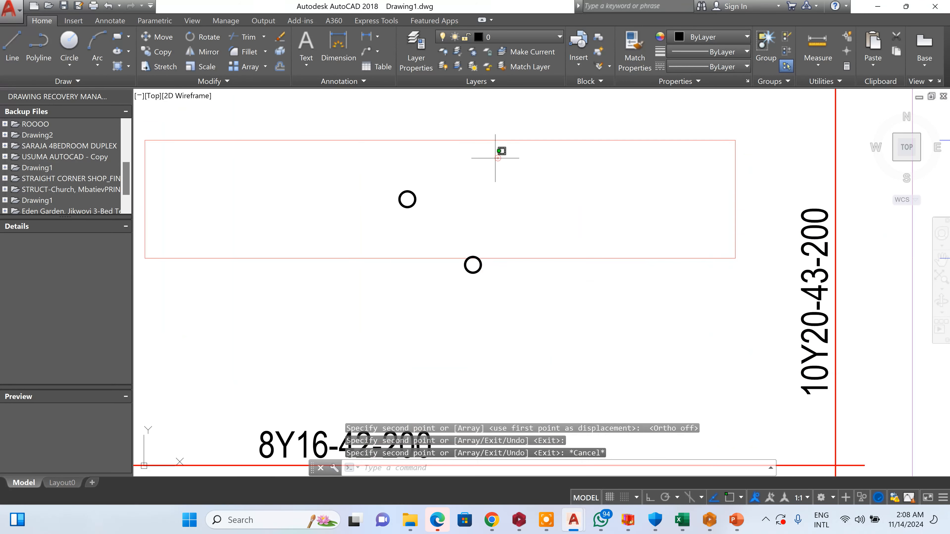
- Delete the two original bar markers in and below the long column rectangle of the F-1C7 plan
{"action": "left_click", "coordinate": [498, 158]}
{"action": "left_click", "coordinate": [371, 208]}
{"action": "key", "text": "Delete"}
{"action": "left_click", "coordinate": [475, 279]}
{"action": "left_click", "coordinate": [465, 272]}
{"action": "key", "text": "Delete"}
- Delete the leftover 1320 text and its arrowhead below the 8Y16-42-200 label
{"action": "scroll", "coordinate": [468, 270], "scroll_direction": "down", "scroll_amount": 6}
{"action": "scroll", "coordinate": [464, 266], "scroll_direction": "up", "scroll_amount": 3}
{"action": "scroll", "coordinate": [464, 265], "scroll_direction": "up", "scroll_amount": 1}
{"action": "scroll", "coordinate": [462, 262], "scroll_direction": "down", "scroll_amount": 3}
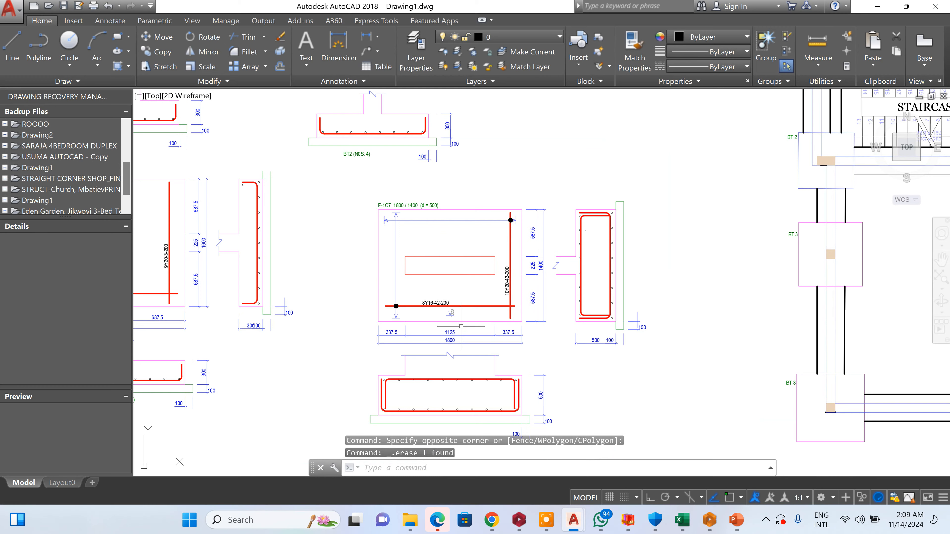
{"action": "scroll", "coordinate": [459, 318], "scroll_direction": "up", "scroll_amount": 8}
{"action": "left_click", "coordinate": [463, 269]}
{"action": "left_click", "coordinate": [417, 241]}
{"action": "key", "text": "Delete"}
- Copy the square column outline from the BT2 footing plan onto the left end of F-1C7's long column rectangle, with object snap on
{"action": "scroll", "coordinate": [502, 252], "scroll_direction": "down", "scroll_amount": 5}
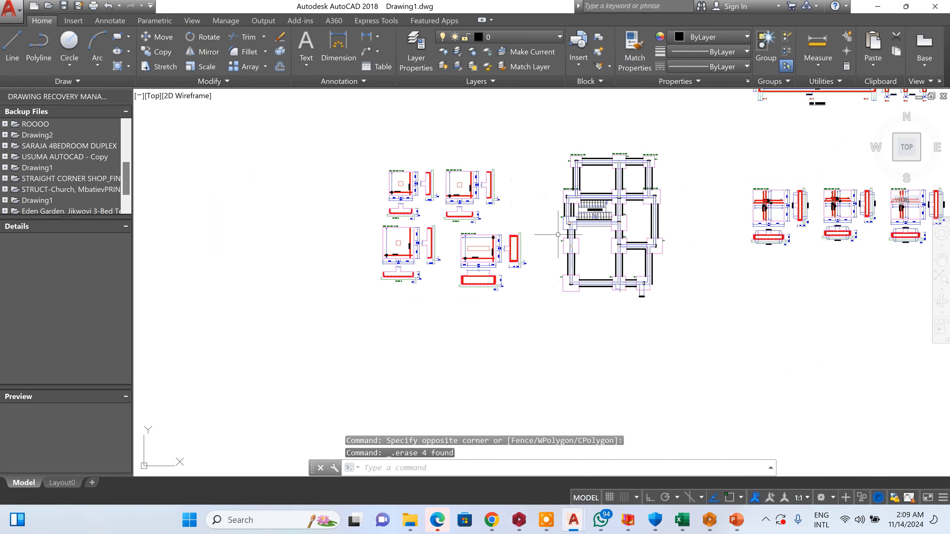
{"action": "scroll", "coordinate": [557, 234], "scroll_direction": "up", "scroll_amount": 10}
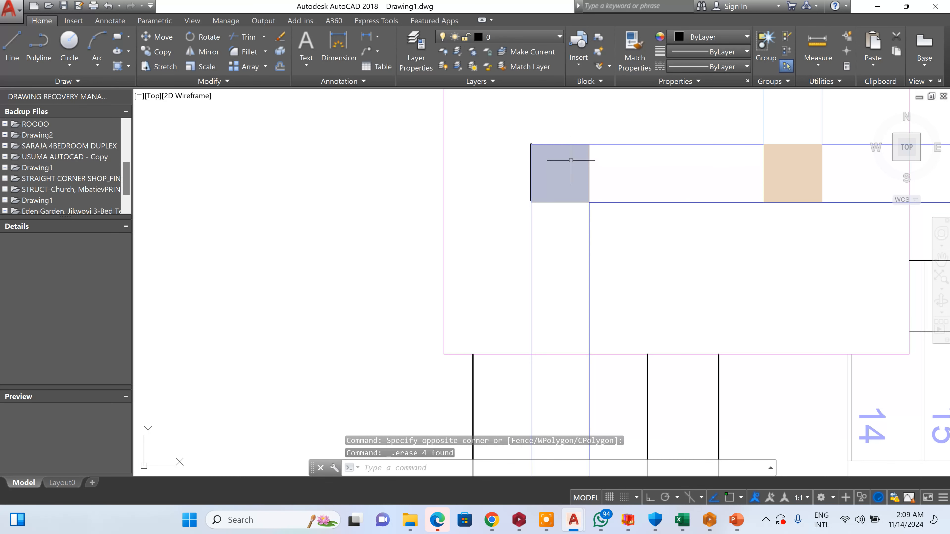
{"action": "scroll", "coordinate": [668, 192], "scroll_direction": "down", "scroll_amount": 4}
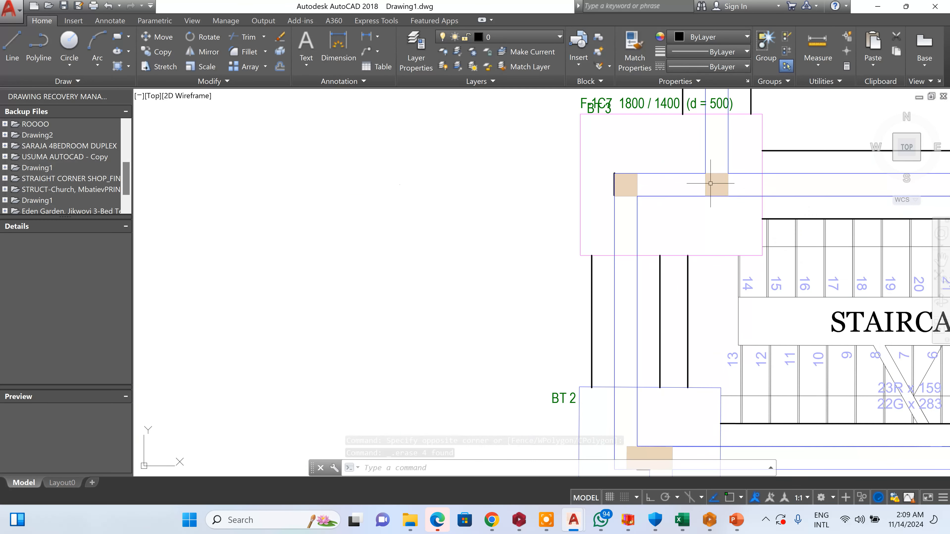
{"action": "scroll", "coordinate": [710, 189], "scroll_direction": "down", "scroll_amount": 4}
{"action": "left_click", "coordinate": [167, 59]}
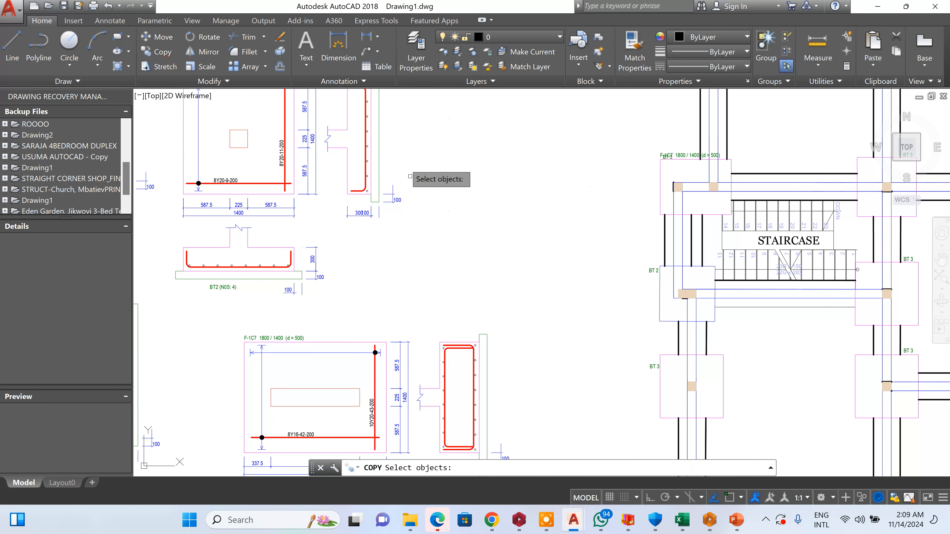
{"action": "scroll", "coordinate": [407, 202], "scroll_direction": "down", "scroll_amount": 4}
{"action": "scroll", "coordinate": [335, 191], "scroll_direction": "up", "scroll_amount": 6}
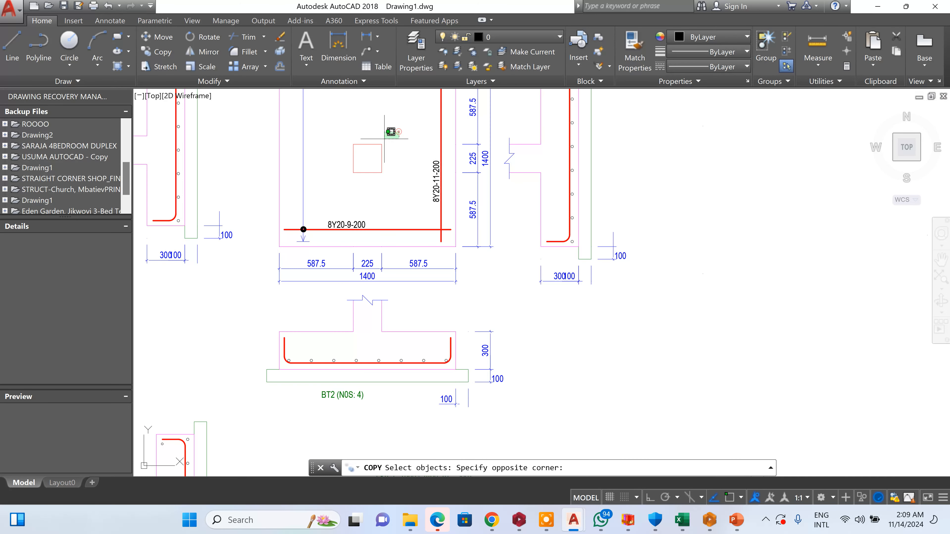
{"action": "left_click", "coordinate": [335, 175]}
{"action": "key", "text": "Return"}
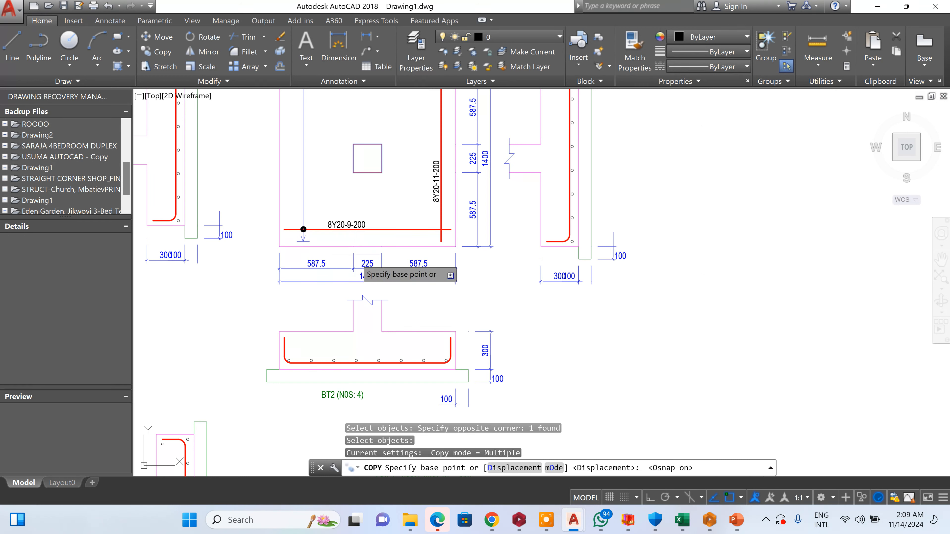
{"action": "left_click", "coordinate": [354, 144]}
{"action": "scroll", "coordinate": [405, 145], "scroll_direction": "down", "scroll_amount": 5}
{"action": "scroll", "coordinate": [405, 145], "scroll_direction": "down", "scroll_amount": 3}
{"action": "scroll", "coordinate": [425, 270], "scroll_direction": "up", "scroll_amount": 10}
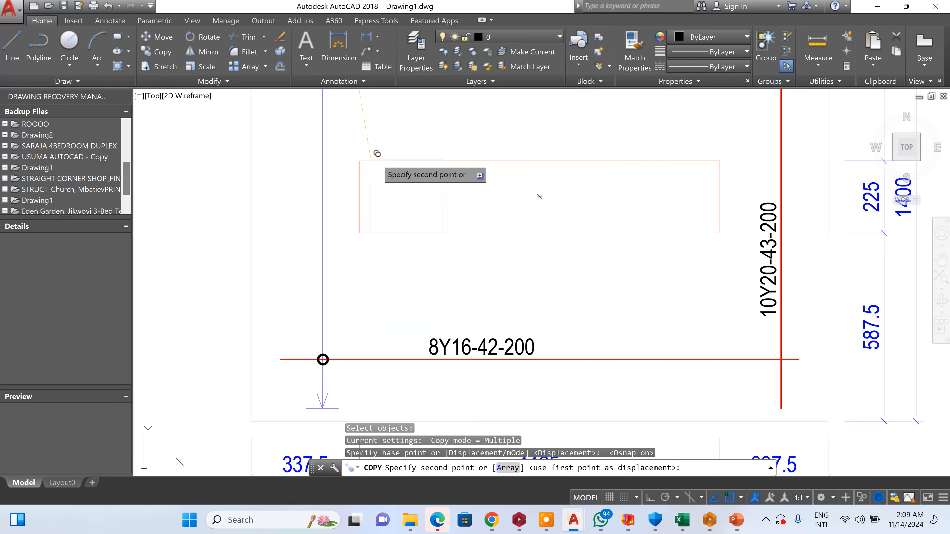
{"action": "left_click", "coordinate": [370, 160]}
{"action": "key", "text": "Return"}
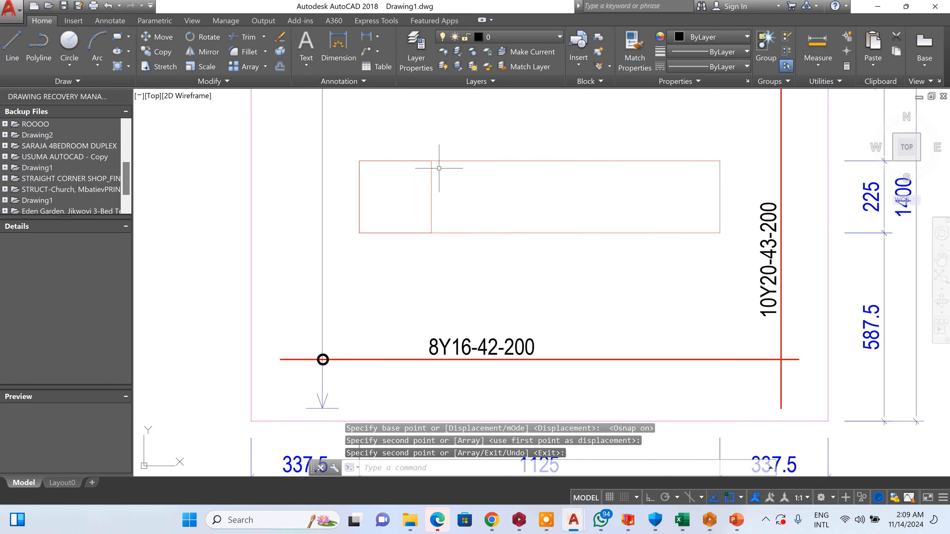
- Copy the square column outline to the right end of the long rectangle, aligning their upper-right corners
{"action": "key", "text": "Return"}
{"action": "left_click", "coordinate": [394, 199]}
{"action": "key", "text": "Return"}
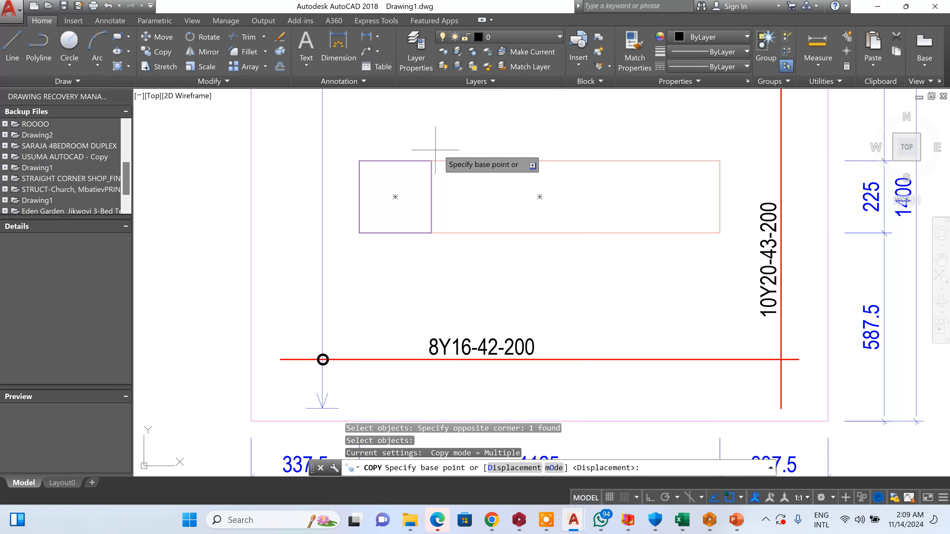
{"action": "left_click", "coordinate": [431, 160]}
{"action": "left_click", "coordinate": [720, 160]}
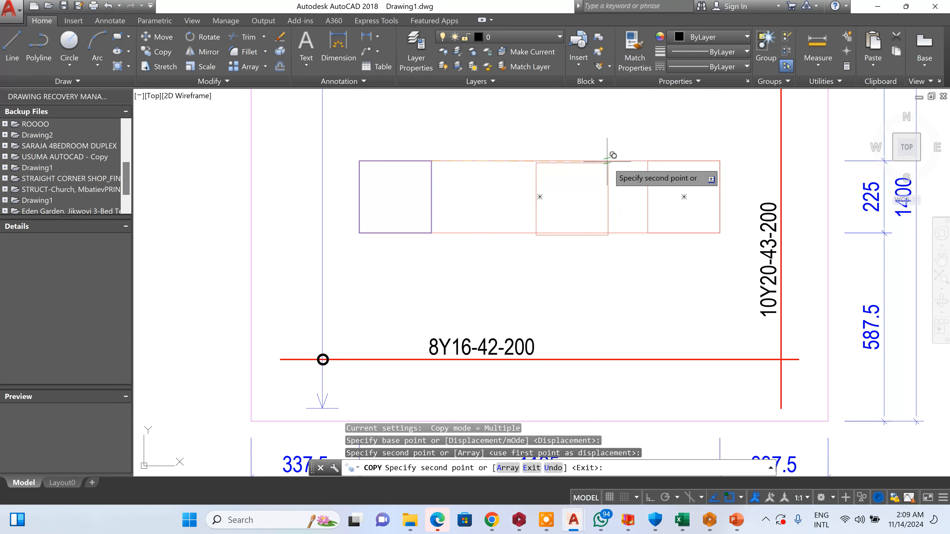
{"action": "key", "text": "Escape"}
- Delete the long column rectangle, keeping only the two square columns in the F-1C7 plan
{"action": "left_click", "coordinate": [593, 140]}
{"action": "left_click", "coordinate": [536, 271]}
{"action": "key", "text": "Delete"}
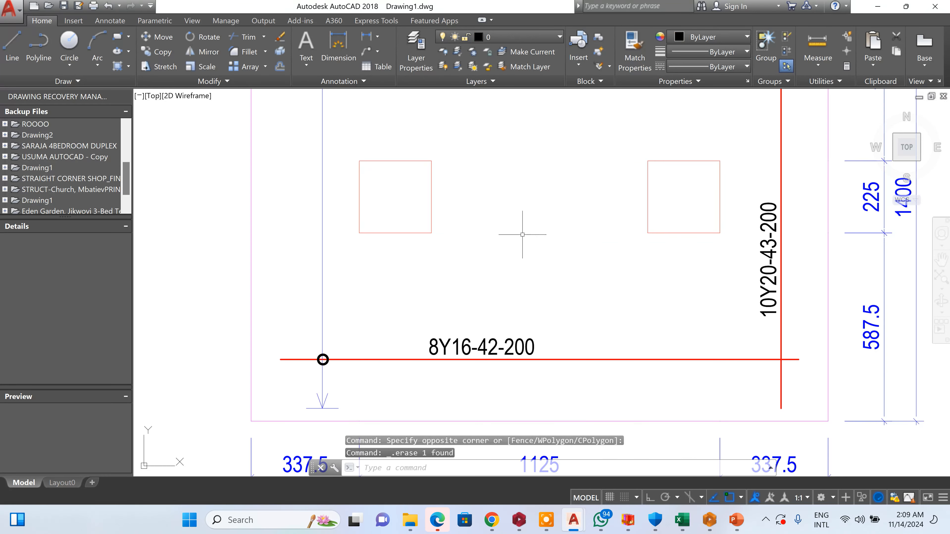
- Delete the wide break line above the column stub in the section below the F-1C7 plan
{"action": "scroll", "coordinate": [514, 216], "scroll_direction": "down", "scroll_amount": 4}
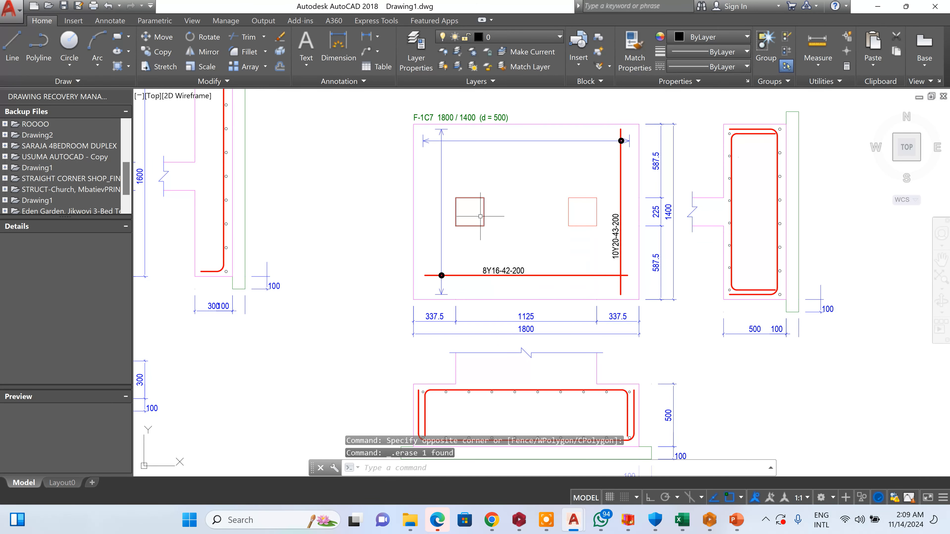
{"action": "scroll", "coordinate": [486, 215], "scroll_direction": "down", "scroll_amount": 5}
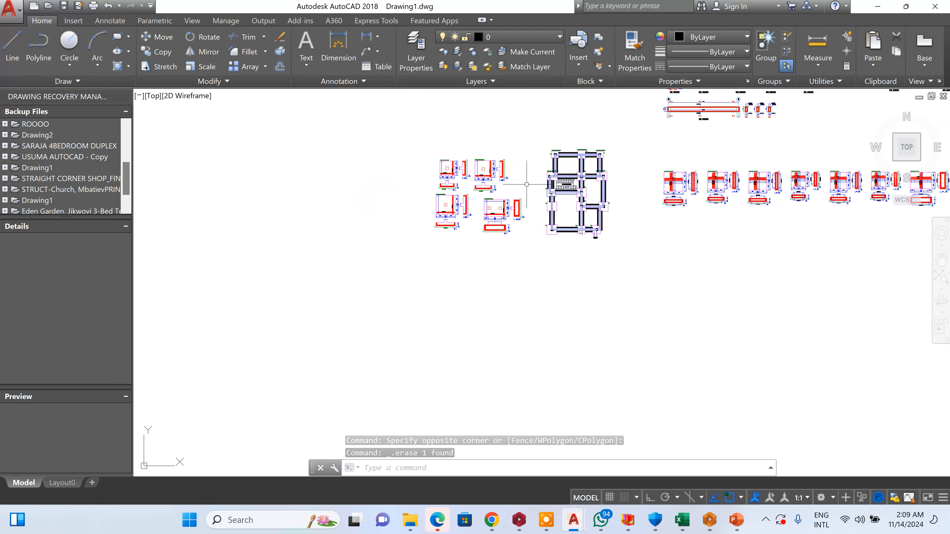
{"action": "scroll", "coordinate": [617, 207], "scroll_direction": "up", "scroll_amount": 5}
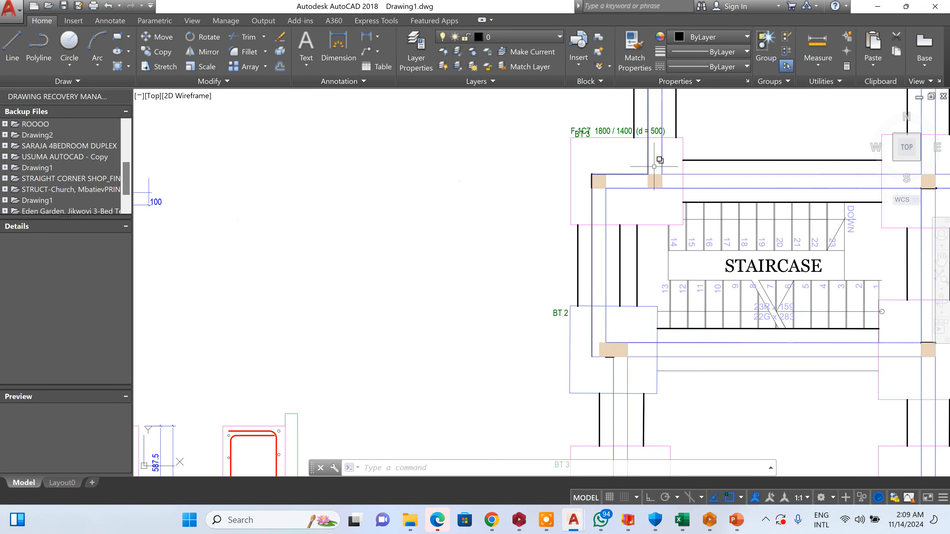
{"action": "scroll", "coordinate": [654, 167], "scroll_direction": "down", "scroll_amount": 5}
{"action": "scroll", "coordinate": [486, 336], "scroll_direction": "up", "scroll_amount": 6}
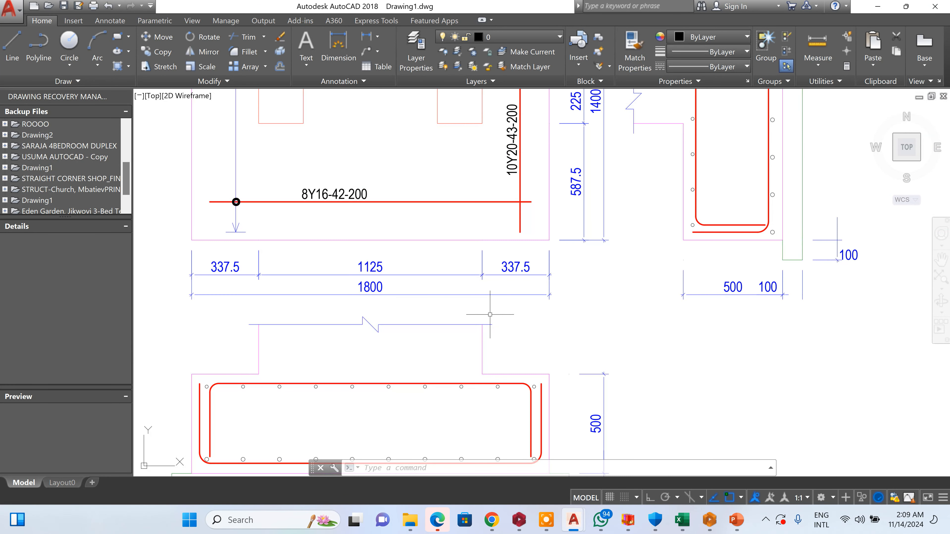
{"action": "scroll", "coordinate": [345, 338], "scroll_direction": "down", "scroll_amount": 5}
{"action": "scroll", "coordinate": [348, 337], "scroll_direction": "up", "scroll_amount": 5}
{"action": "left_click", "coordinate": [354, 336]}
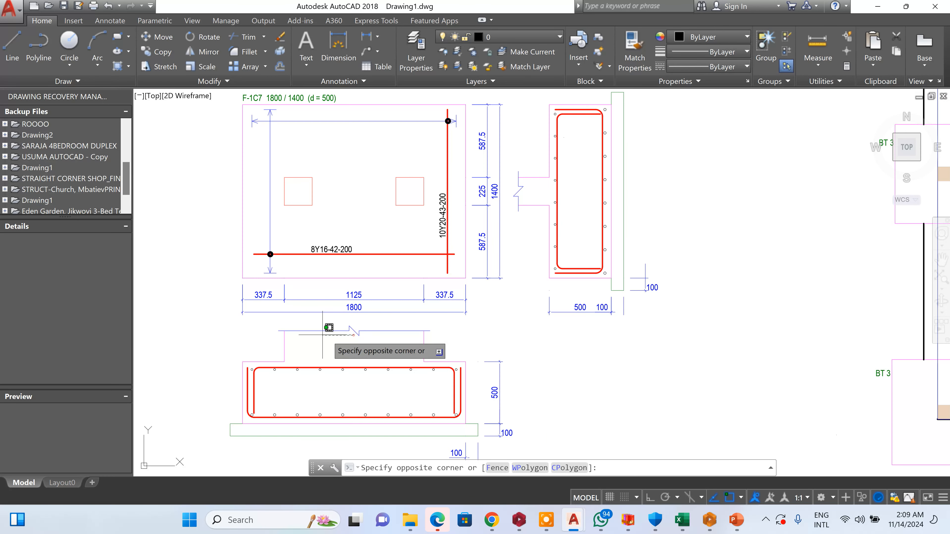
{"action": "left_click", "coordinate": [375, 344]}
{"action": "left_click", "coordinate": [349, 329]}
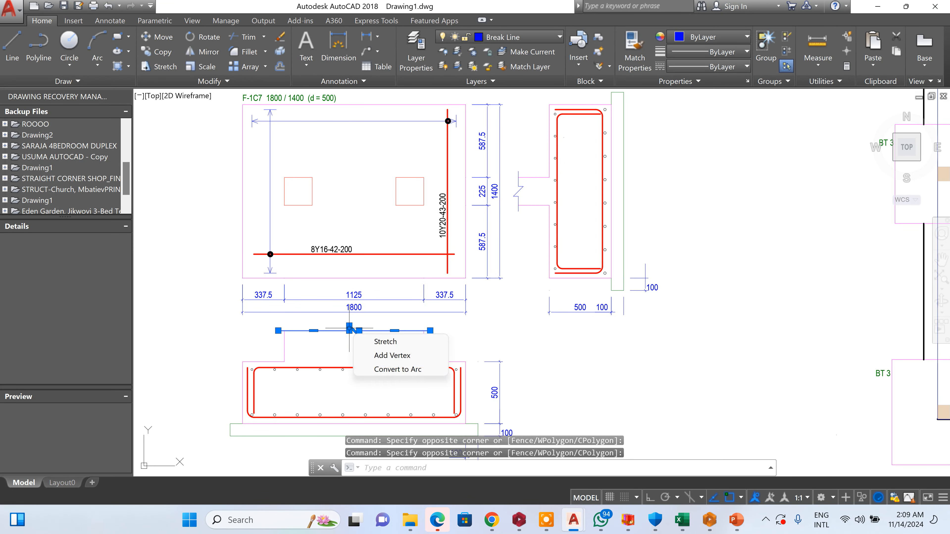
{"action": "scroll", "coordinate": [379, 341], "scroll_direction": "up", "scroll_amount": 5}
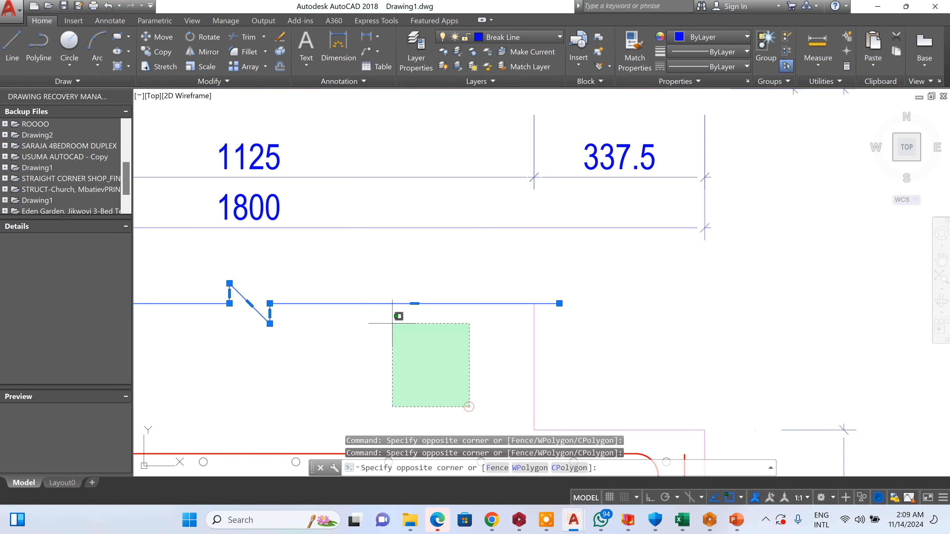
{"action": "key", "text": "Delete"}
- Copy the BT3 footing section with its dimensions and title into the empty space below the details
{"action": "scroll", "coordinate": [320, 239], "scroll_direction": "down", "scroll_amount": 6}
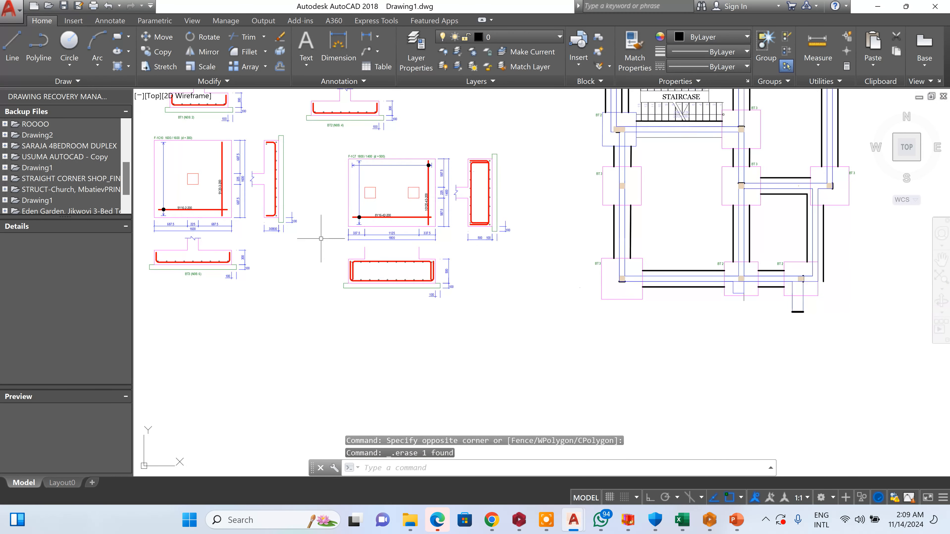
{"action": "scroll", "coordinate": [261, 189], "scroll_direction": "down", "scroll_amount": 5}
{"action": "left_click", "coordinate": [157, 53]}
{"action": "scroll", "coordinate": [295, 214], "scroll_direction": "up", "scroll_amount": 5}
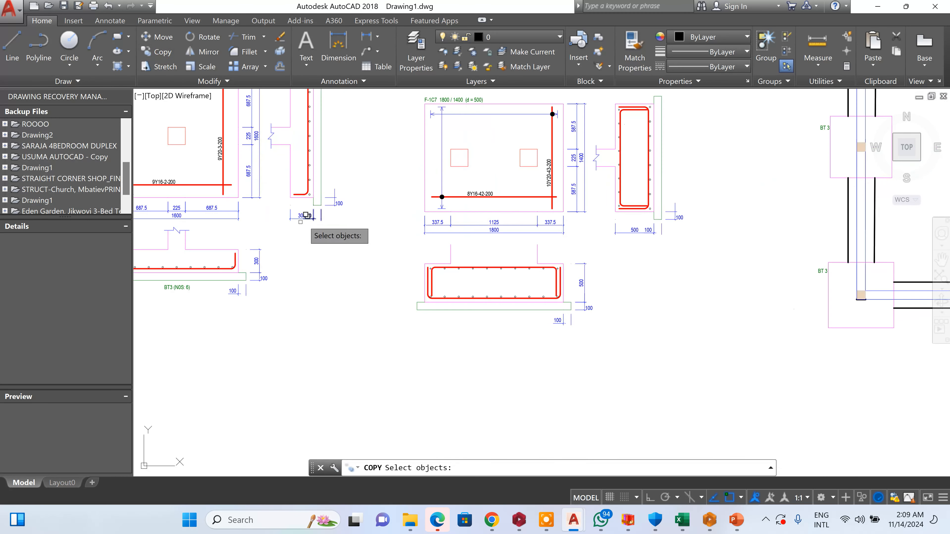
{"action": "scroll", "coordinate": [270, 232], "scroll_direction": "down", "scroll_amount": 4}
{"action": "left_click", "coordinate": [265, 240]}
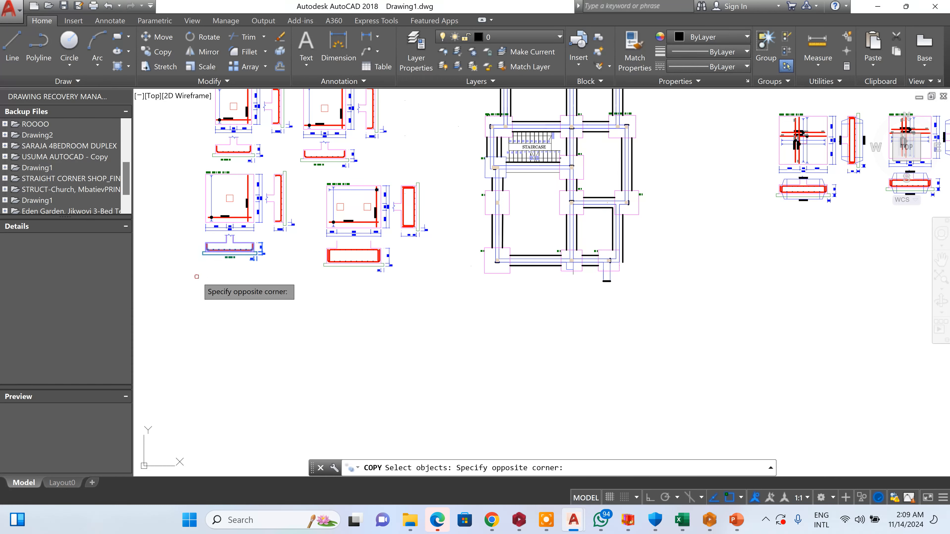
{"action": "left_click", "coordinate": [196, 278]}
{"action": "scroll", "coordinate": [239, 228], "scroll_direction": "up", "scroll_amount": 6}
{"action": "scroll", "coordinate": [373, 224], "scroll_direction": "down", "scroll_amount": 5}
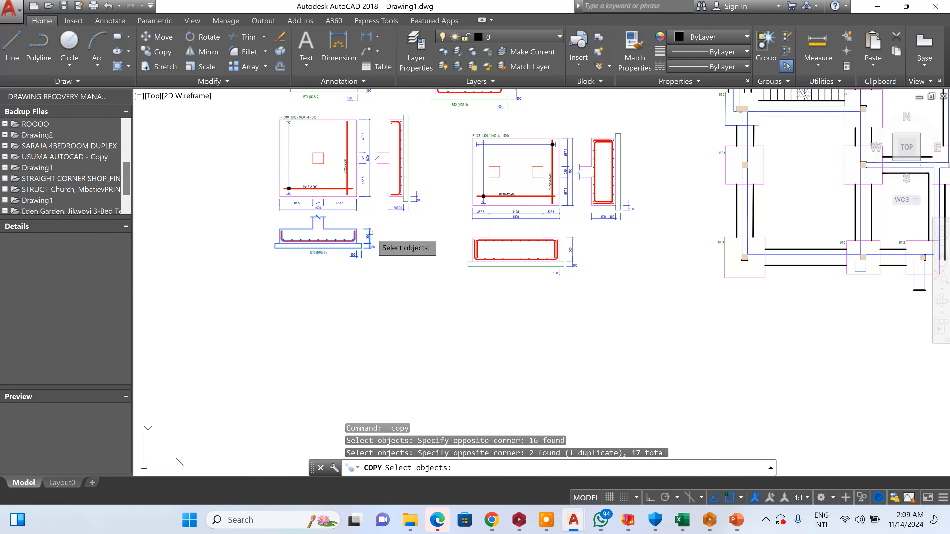
{"action": "right_click", "coordinate": [377, 235]}
{"action": "left_click", "coordinate": [376, 235]}
{"action": "left_click", "coordinate": [356, 341]}
{"action": "key", "text": "Escape"}
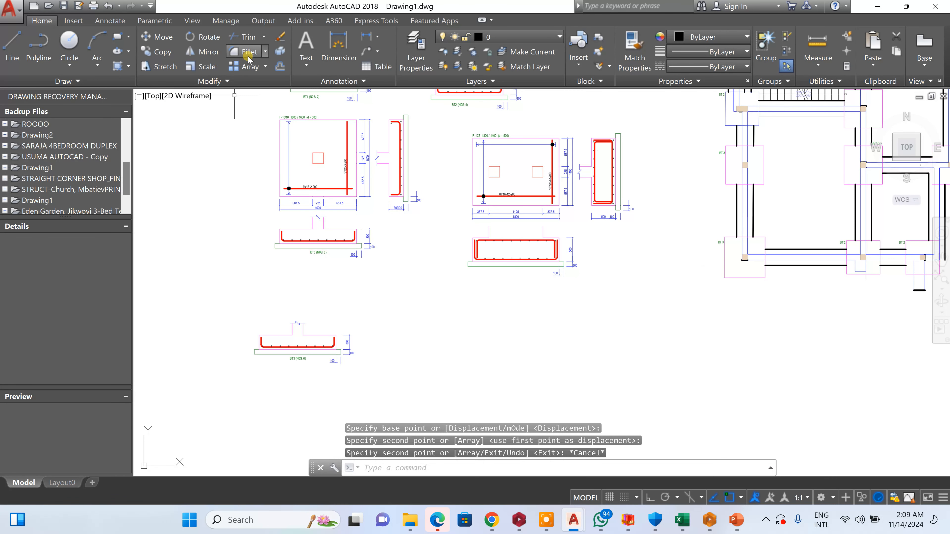
- Explode all objects of the copied BT3 section
{"action": "left_click", "coordinate": [280, 52]}
{"action": "left_click", "coordinate": [382, 311]}
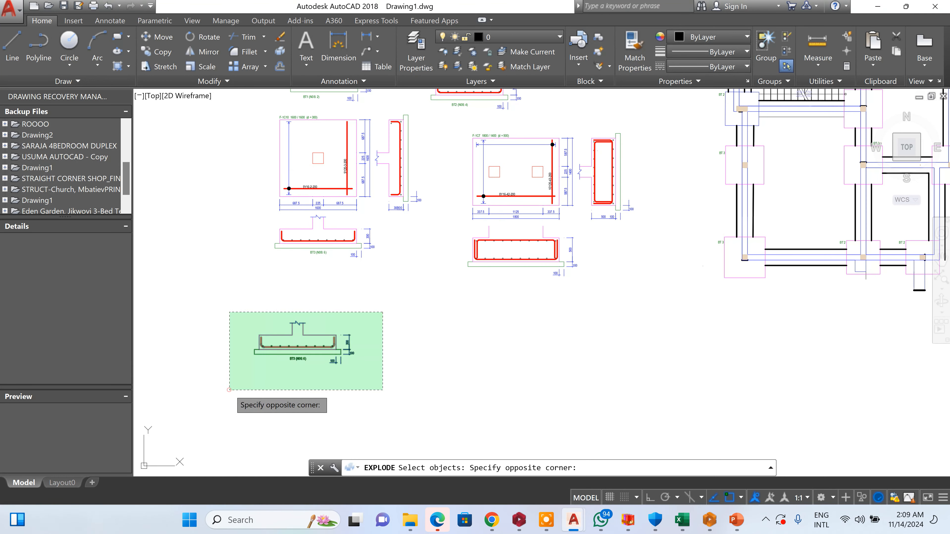
{"action": "left_click", "coordinate": [226, 391]}
{"action": "key", "text": "Return"}
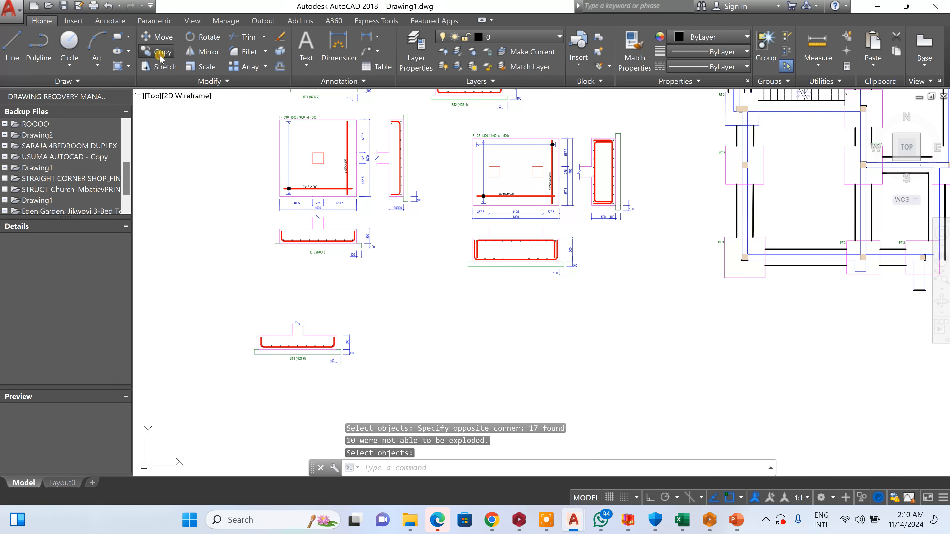
- Copy the column stub with its break line from the exploded BT3 section onto the left column position of the F-1C7 section
{"action": "left_click", "coordinate": [160, 52]}
{"action": "scroll", "coordinate": [316, 331], "scroll_direction": "up", "scroll_amount": 5}
{"action": "left_click", "coordinate": [357, 291]}
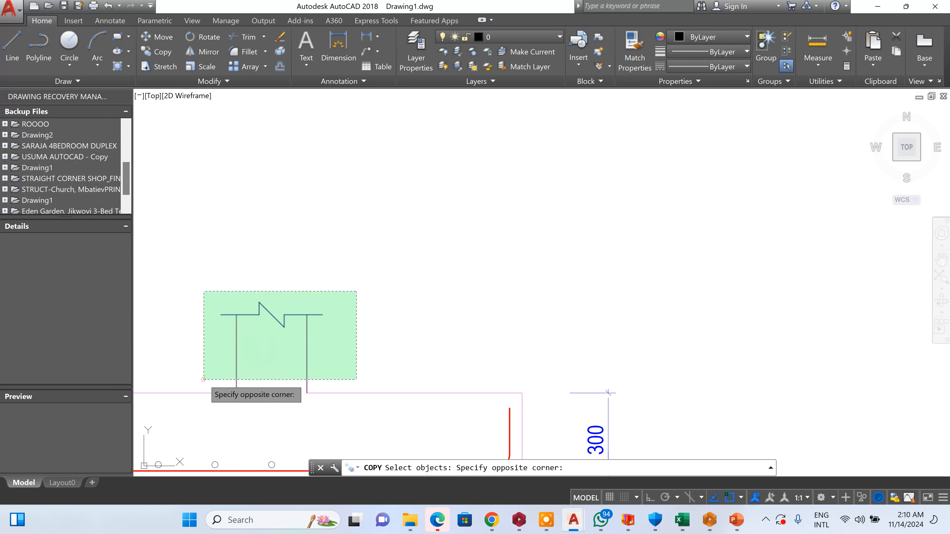
{"action": "left_click", "coordinate": [204, 379]}
{"action": "key", "text": "Return"}
{"action": "left_click", "coordinate": [236, 389]}
{"action": "scroll", "coordinate": [290, 374], "scroll_direction": "down", "scroll_amount": 5}
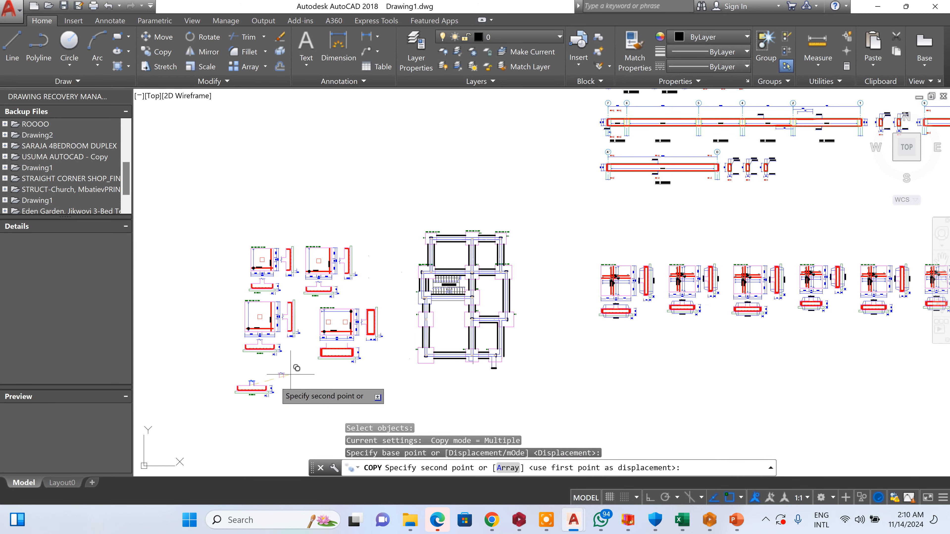
{"action": "scroll", "coordinate": [335, 348], "scroll_direction": "up", "scroll_amount": 5}
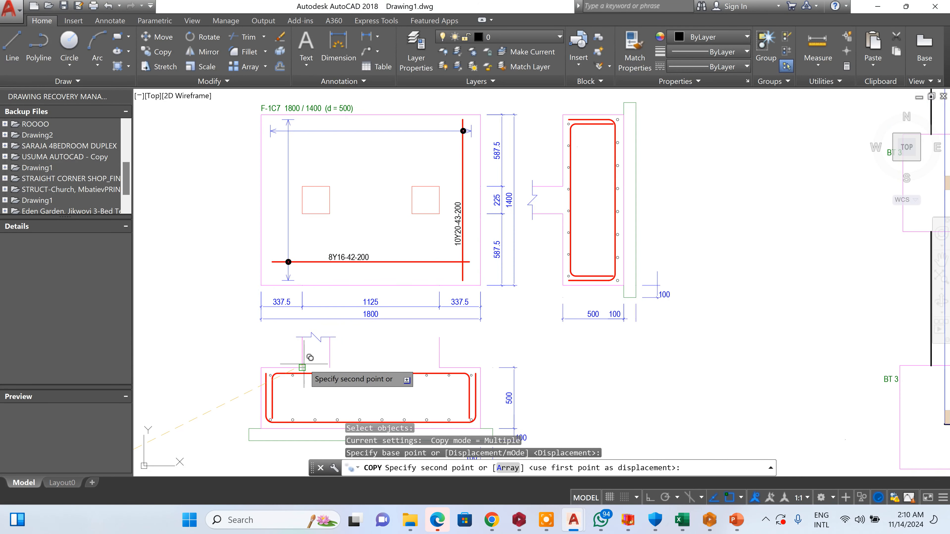
{"action": "scroll", "coordinate": [303, 367], "scroll_direction": "up", "scroll_amount": 4}
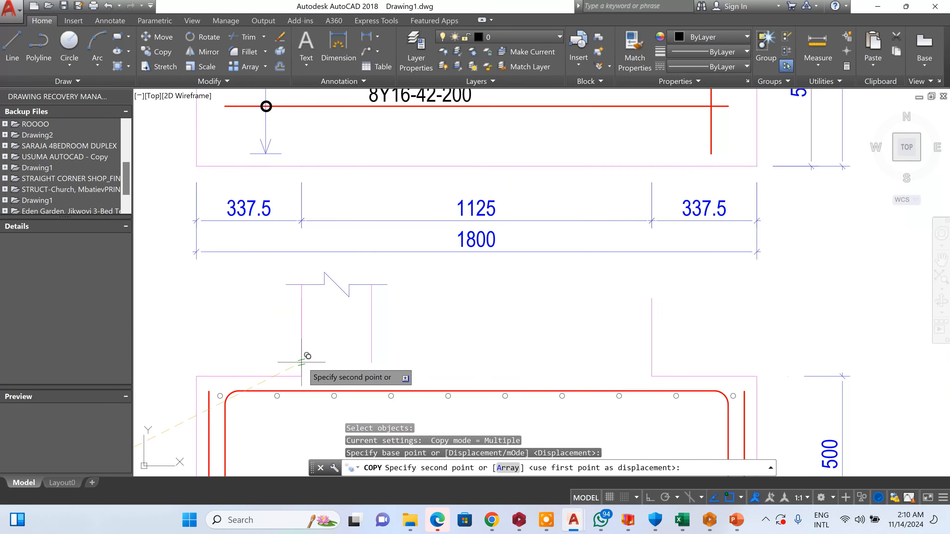
{"action": "left_click", "coordinate": [302, 376]}
{"action": "key", "text": "Escape"}
{"action": "scroll", "coordinate": [425, 291], "scroll_direction": "down", "scroll_amount": 6}
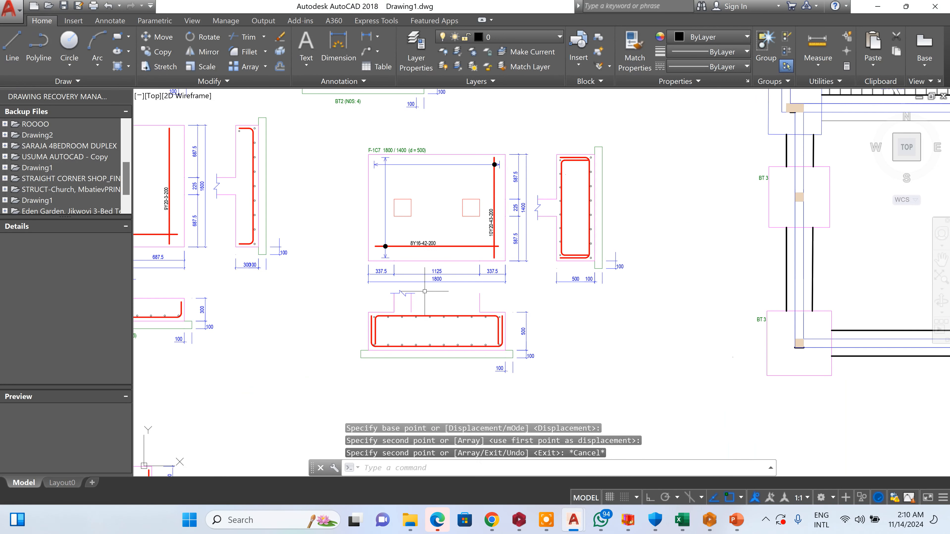
- Copy the exploded BT3 section's column stub and break line onto the right column position of the F-1C7 section
{"action": "key", "text": "space"}
{"action": "scroll", "coordinate": [518, 297], "scroll_direction": "down", "scroll_amount": 6}
{"action": "scroll", "coordinate": [411, 314], "scroll_direction": "up", "scroll_amount": 6}
{"action": "middle_click_drag", "start_coordinate": [444, 337], "coordinate": [490, 314]}
{"action": "scroll", "coordinate": [481, 356], "scroll_direction": "up", "scroll_amount": 4}
{"action": "left_click", "coordinate": [485, 350]}
{"action": "left_click", "coordinate": [409, 403]}
{"action": "key", "text": "space"}
{"action": "scroll", "coordinate": [520, 356], "scroll_direction": "down", "scroll_amount": 2}
{"action": "scroll", "coordinate": [499, 384], "scroll_direction": "up", "scroll_amount": 2}
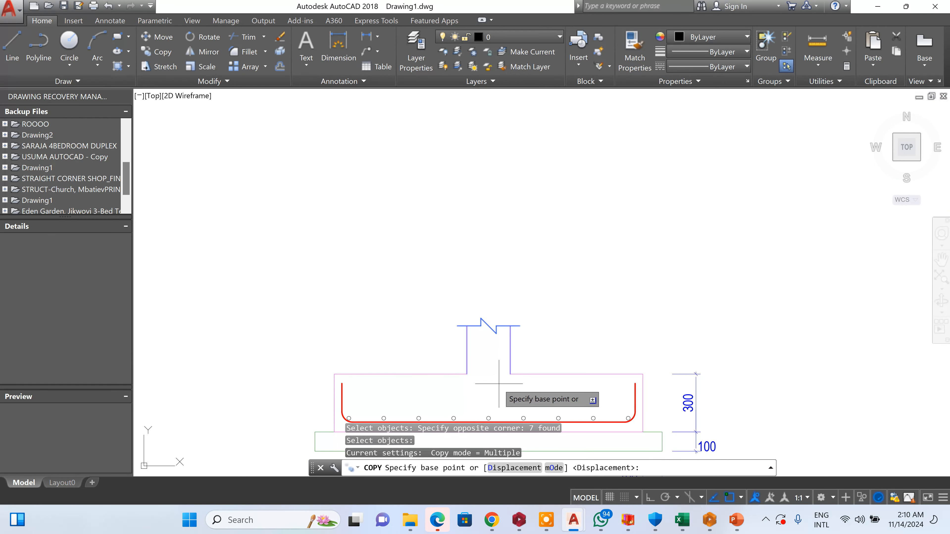
{"action": "left_click", "coordinate": [506, 373]}
{"action": "scroll", "coordinate": [393, 322], "scroll_direction": "down", "scroll_amount": 3}
{"action": "scroll", "coordinate": [583, 258], "scroll_direction": "up", "scroll_amount": 3}
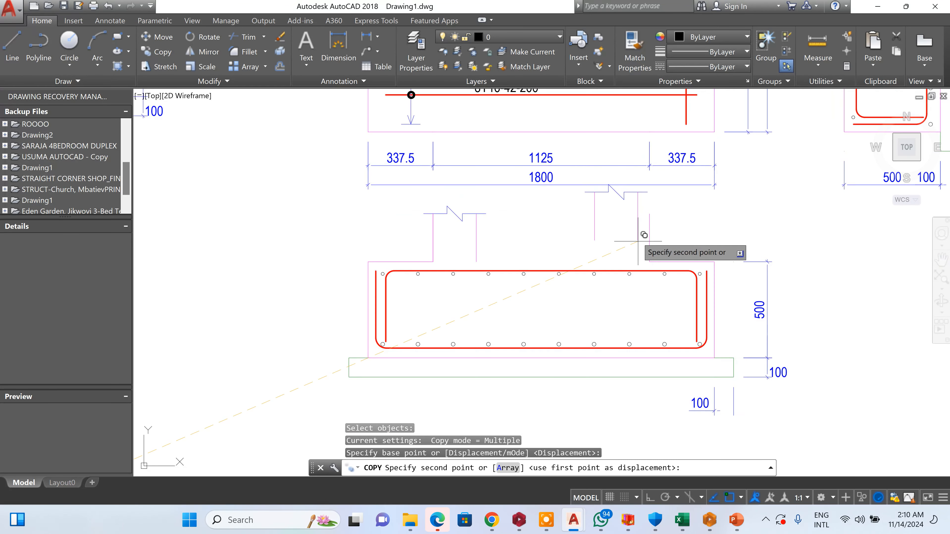
{"action": "left_click", "coordinate": [650, 261]}
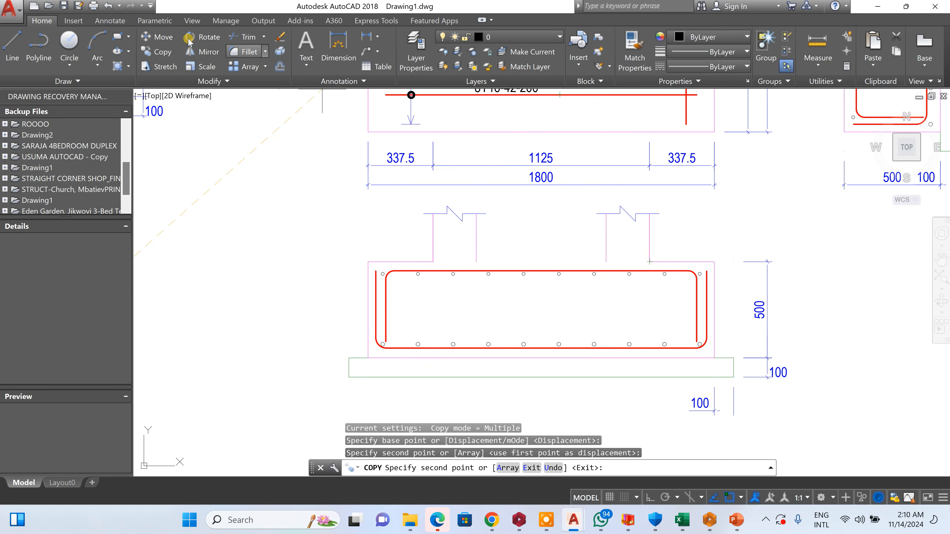
- Draw a magenta line joining the inner feet of the two column stubs along the top of the F-1C7 footing section
{"action": "type", "text": "l*"}
{"action": "key", "text": "Return"}
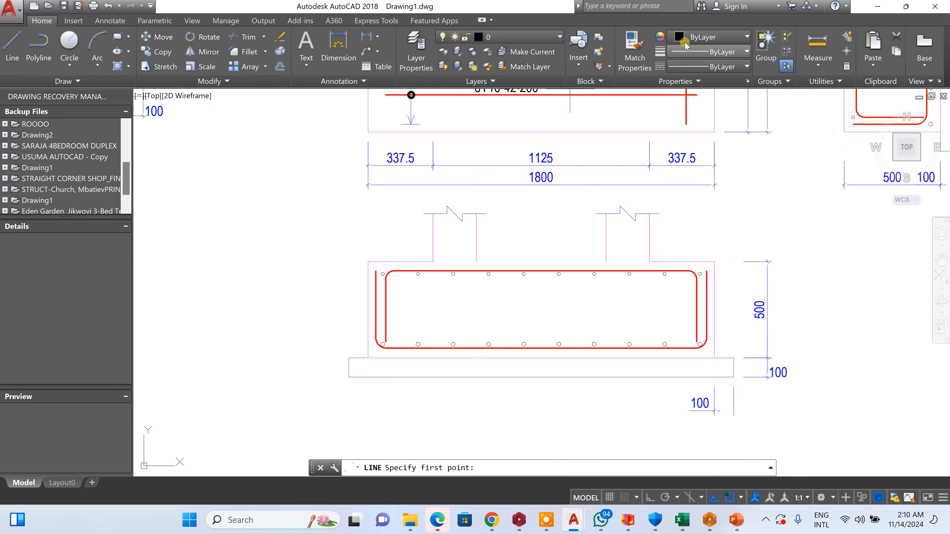
{"action": "left_click", "coordinate": [693, 41]}
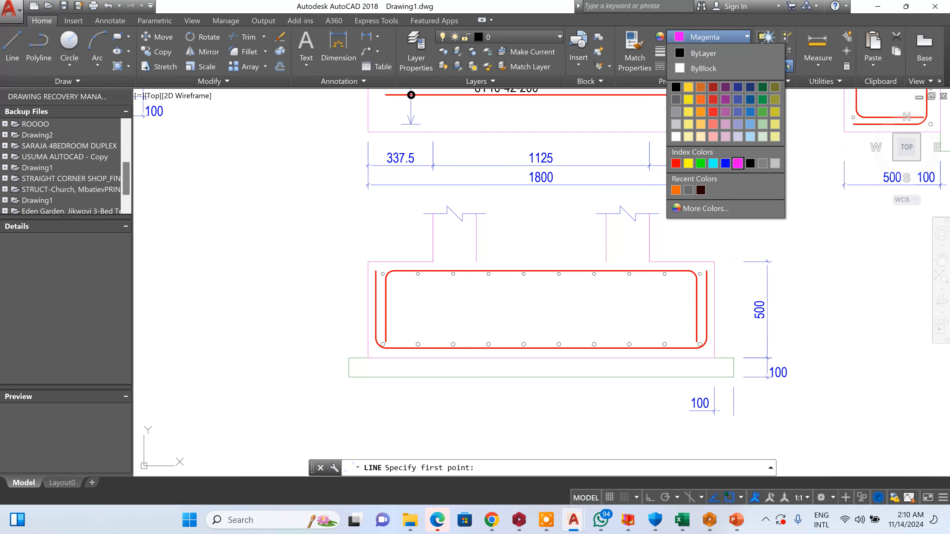
{"action": "left_click", "coordinate": [738, 163]}
{"action": "left_click", "coordinate": [606, 262]}
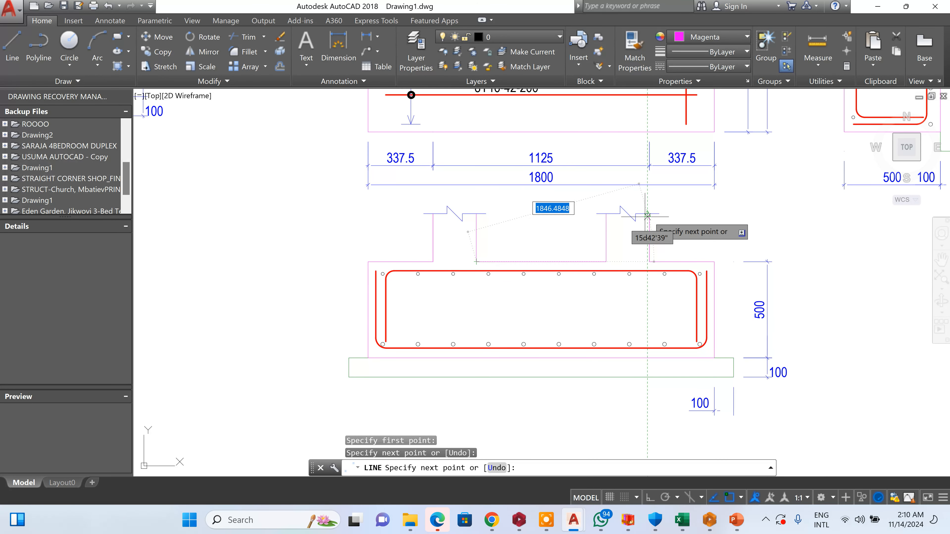
{"action": "key", "text": "Escape"}
{"action": "key", "text": "Escape"}
- Replace the 1125 dimension with a linear dimension of the left column stub's width, aligned with the 337.5 dimensions
{"action": "left_click", "coordinate": [548, 154]}
{"action": "key", "text": "Delete"}
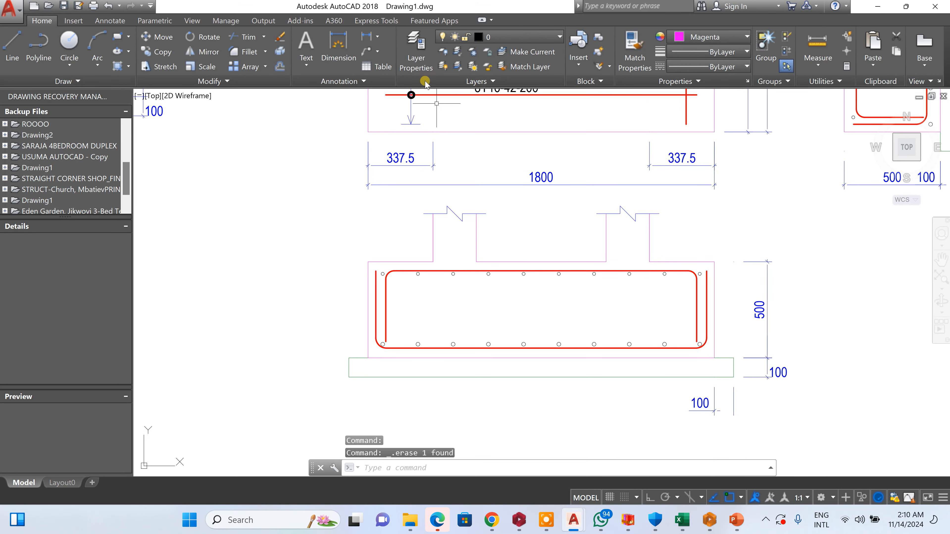
{"action": "left_click", "coordinate": [375, 36]}
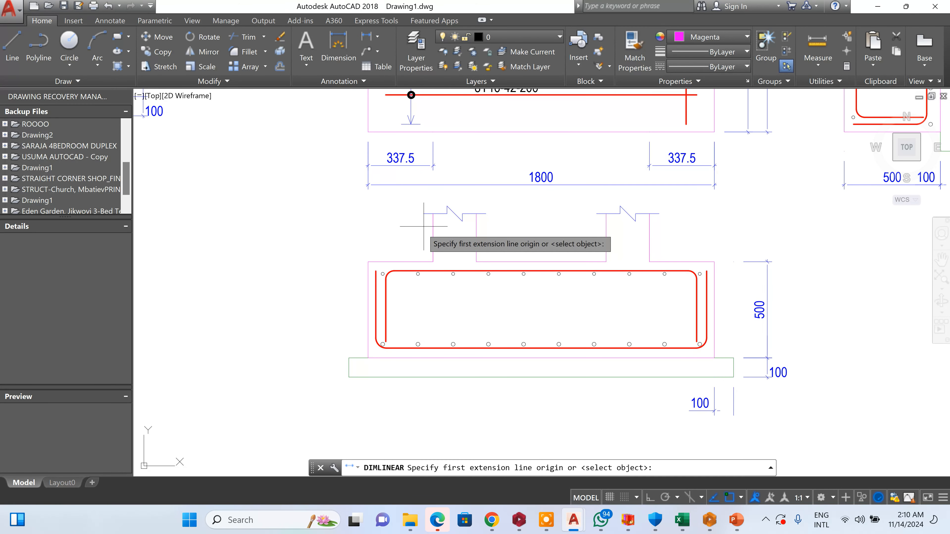
{"action": "left_click", "coordinate": [433, 214]}
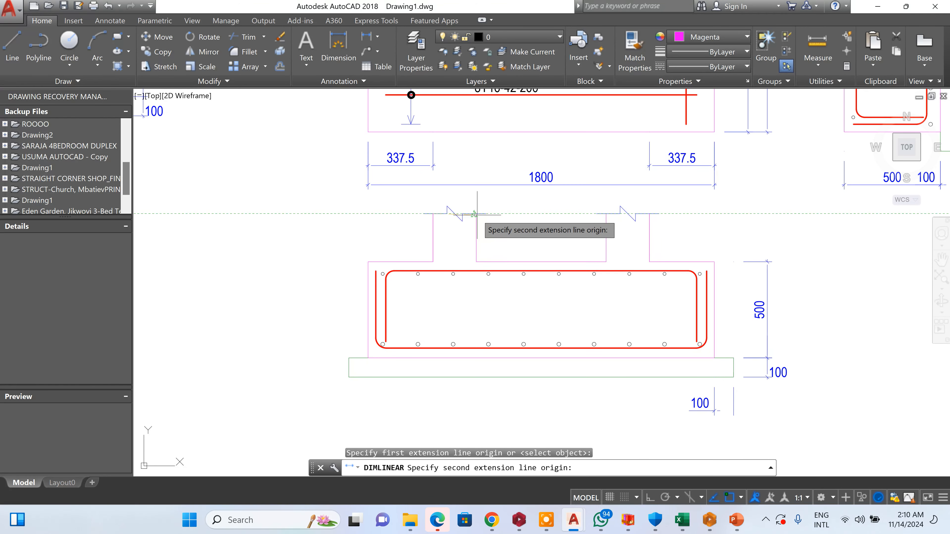
{"action": "scroll", "coordinate": [474, 214], "scroll_direction": "up", "scroll_amount": 6}
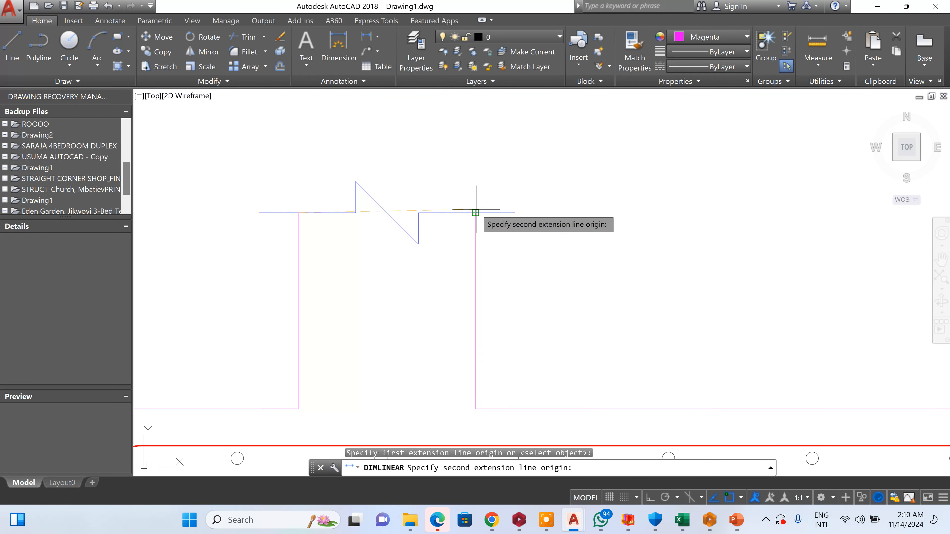
{"action": "left_click", "coordinate": [476, 212]}
{"action": "scroll", "coordinate": [458, 253], "scroll_direction": "down", "scroll_amount": 6}
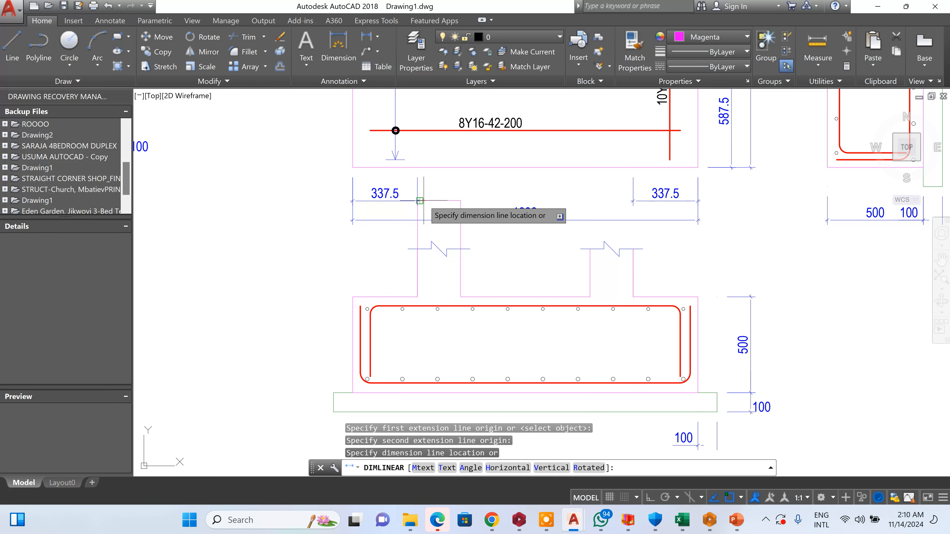
{"action": "left_click", "coordinate": [504, 220]}
- Dimension the right column stub's width and the gap between the two stubs, in line with the 337.5 dimensions
{"action": "key", "text": "Return"}
{"action": "scroll", "coordinate": [629, 250], "scroll_direction": "up", "scroll_amount": 7}
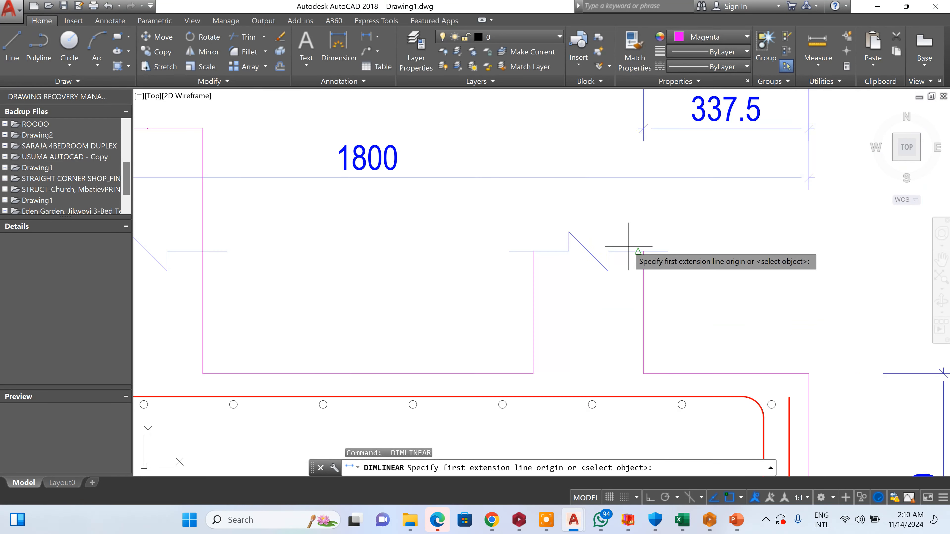
{"action": "left_click", "coordinate": [644, 251]}
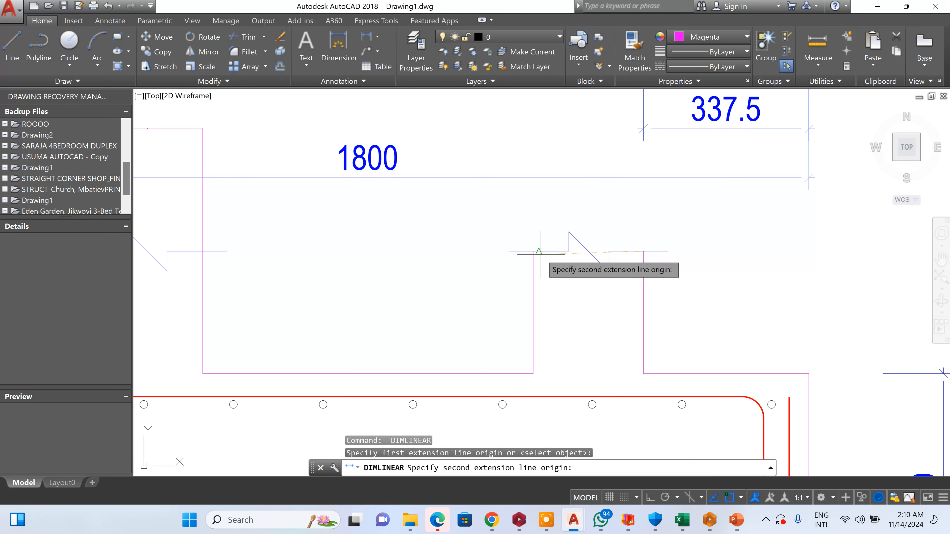
{"action": "left_click", "coordinate": [533, 251]}
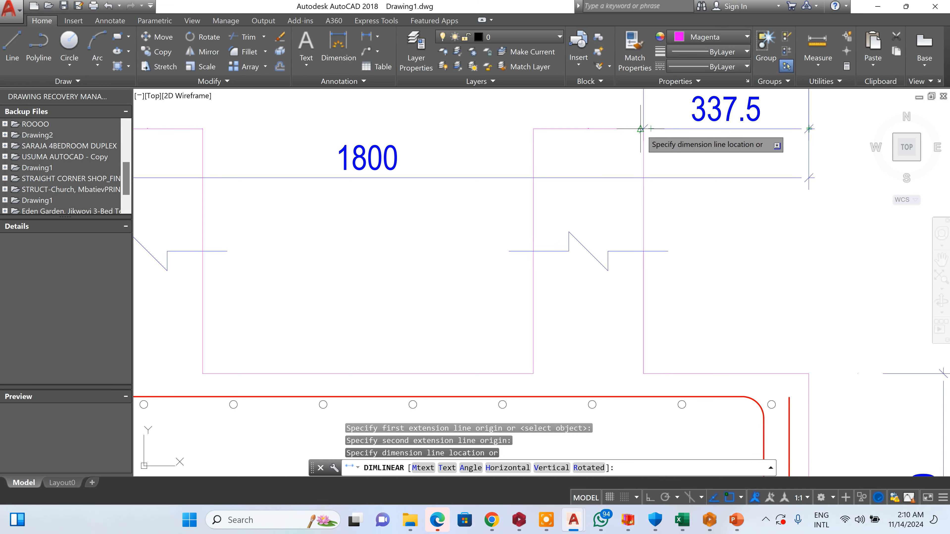
{"action": "left_click", "coordinate": [636, 129]}
{"action": "key", "text": "Return"}
{"action": "scroll", "coordinate": [568, 209], "scroll_direction": "down", "scroll_amount": 3}
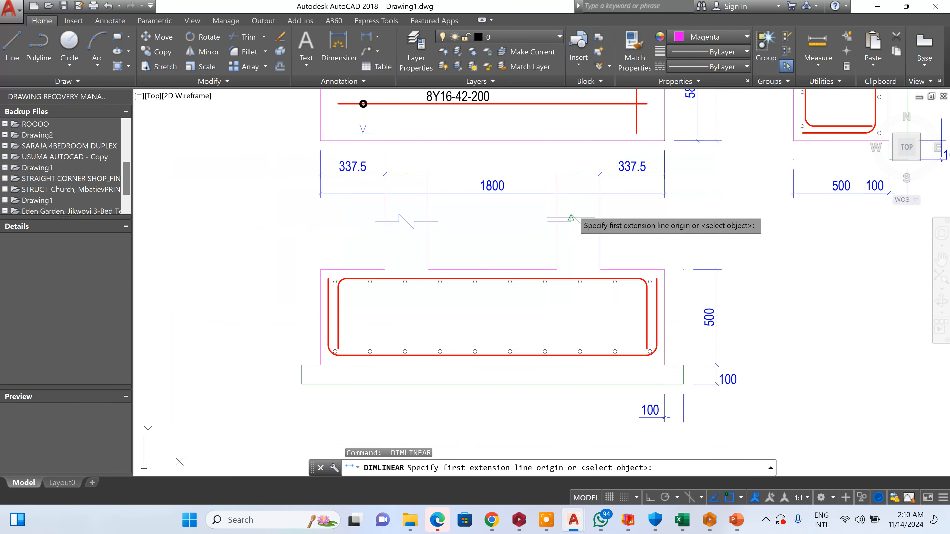
{"action": "left_click", "coordinate": [555, 210]}
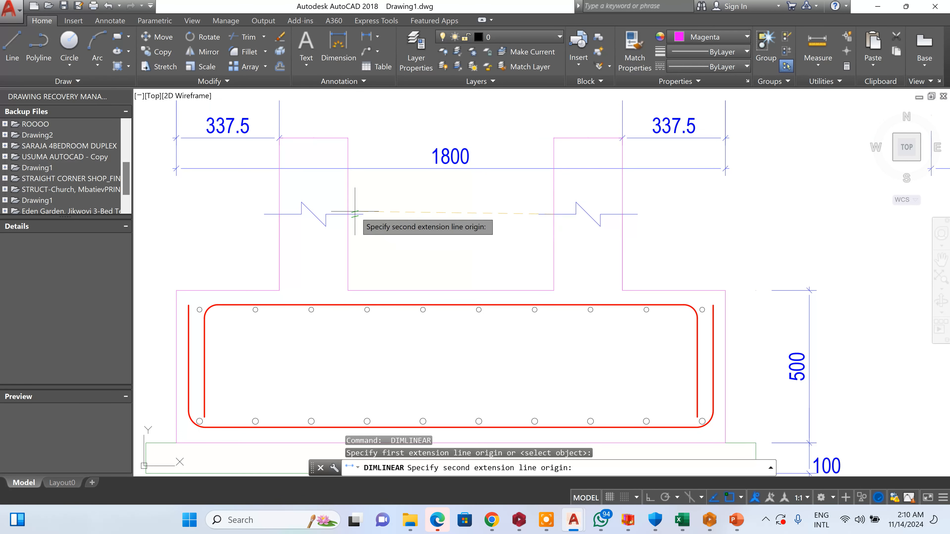
{"action": "left_click", "coordinate": [347, 214]}
{"action": "left_click", "coordinate": [560, 139]}
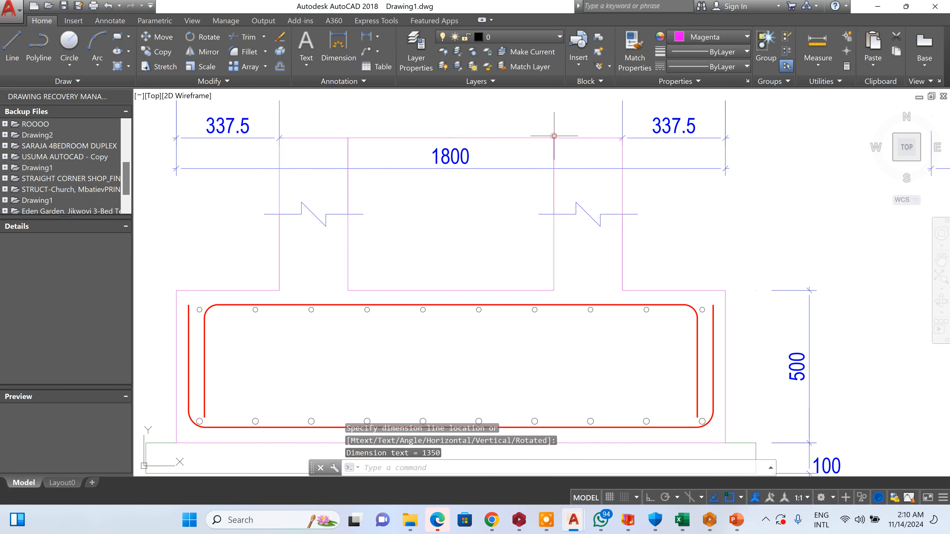
{"action": "key", "text": "Return"}
{"action": "left_click", "coordinate": [638, 57]}
{"action": "left_click", "coordinate": [672, 123]}
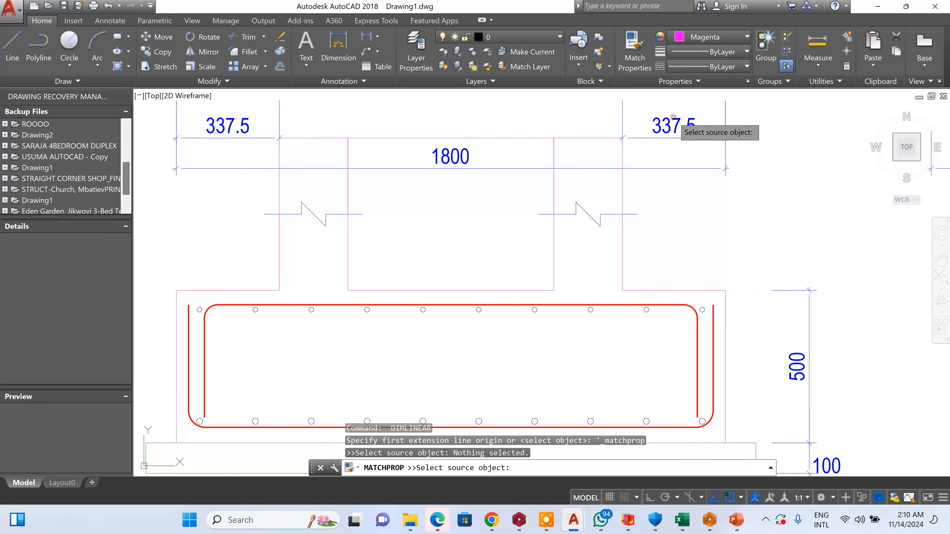
{"action": "left_click", "coordinate": [671, 122]}
{"action": "left_click", "coordinate": [599, 127]}
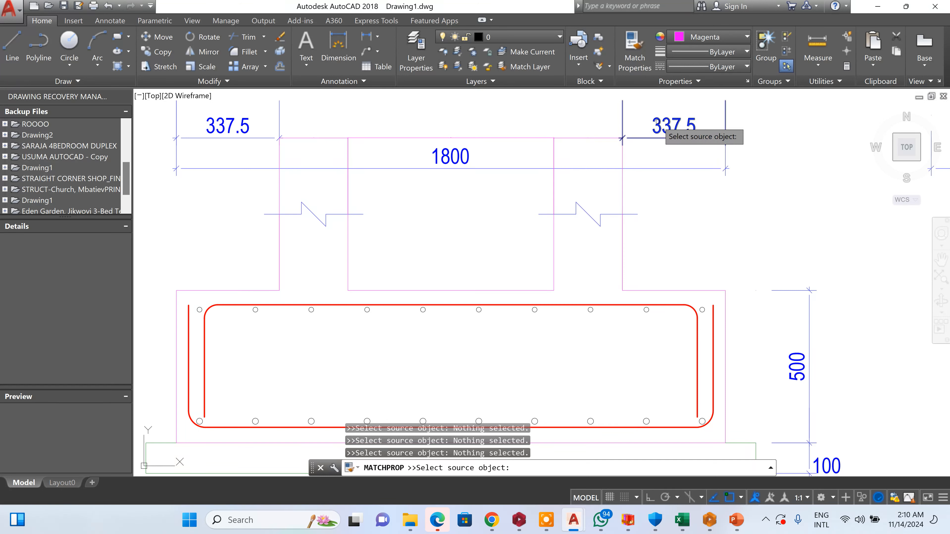
{"action": "left_click", "coordinate": [633, 68]}
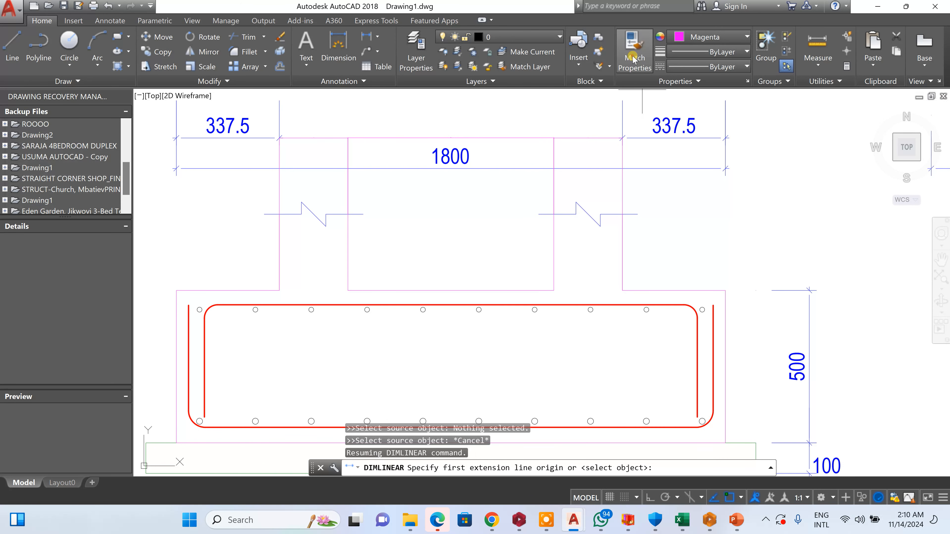
{"action": "left_click", "coordinate": [666, 123]}
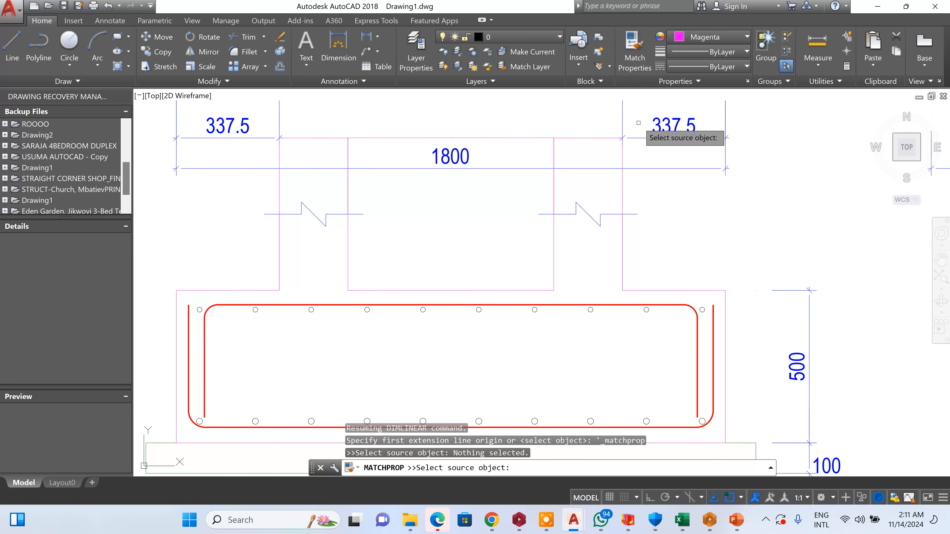
{"action": "left_click", "coordinate": [658, 126]}
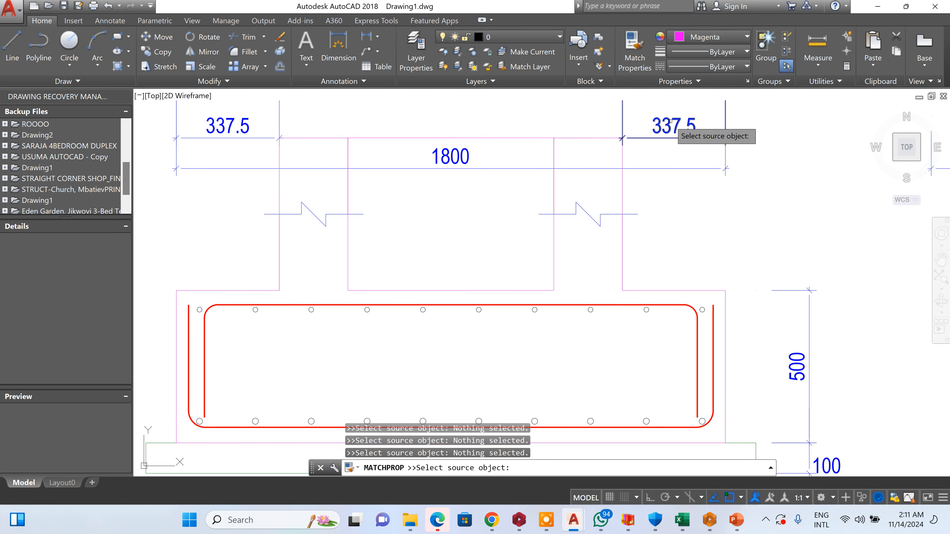
{"action": "left_click", "coordinate": [633, 48]}
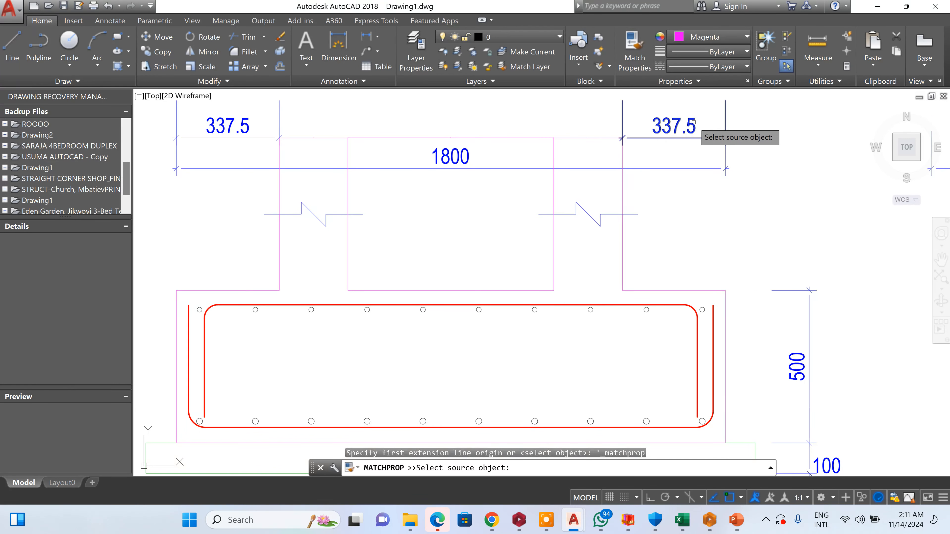
{"action": "left_click", "coordinate": [692, 127]}
{"action": "left_click", "coordinate": [693, 128]}
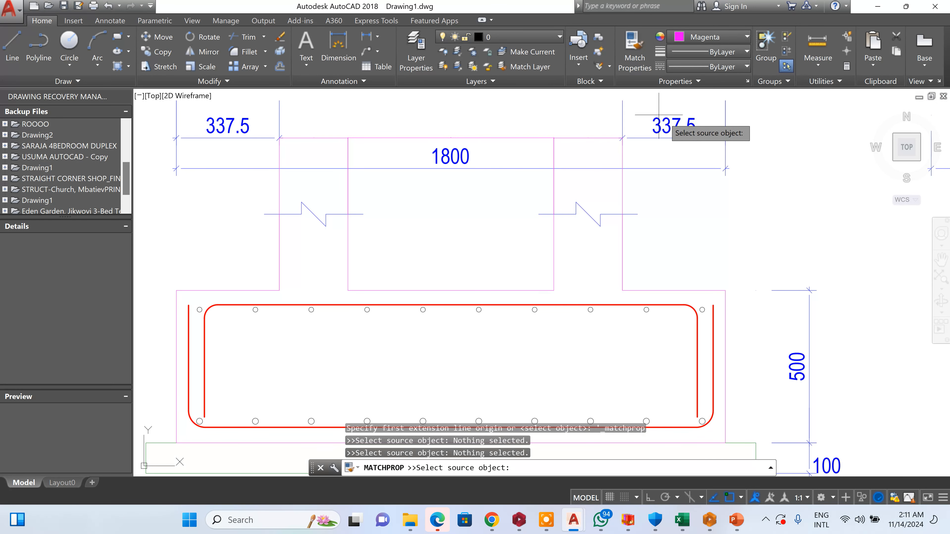
{"action": "key", "text": "Escape"}
{"action": "key", "text": "Escape"}
{"action": "key", "text": "Escape"}
- Match the properties of the 1800 dimension onto the three new column width and gap dimensions
{"action": "left_click", "coordinate": [632, 63]}
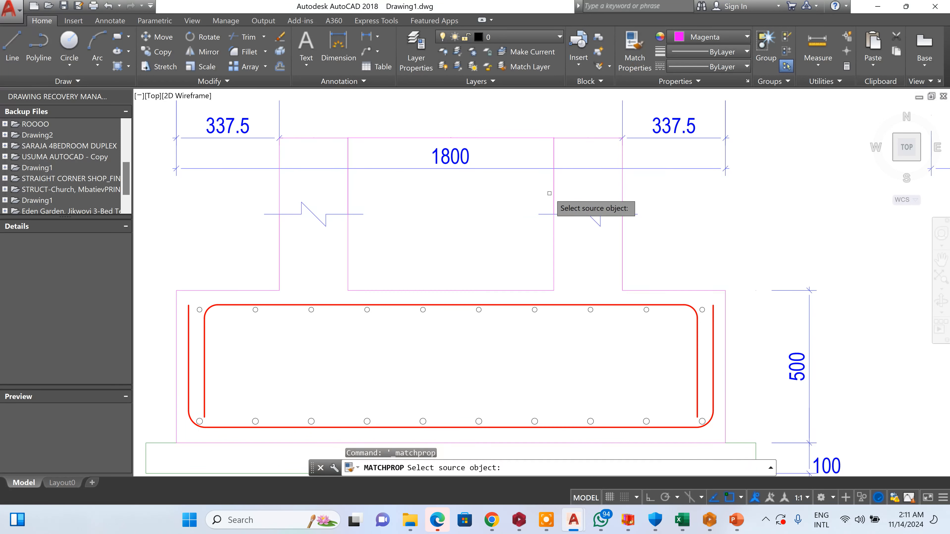
{"action": "scroll", "coordinate": [557, 202], "scroll_direction": "down", "scroll_amount": 2}
{"action": "left_click", "coordinate": [392, 140]}
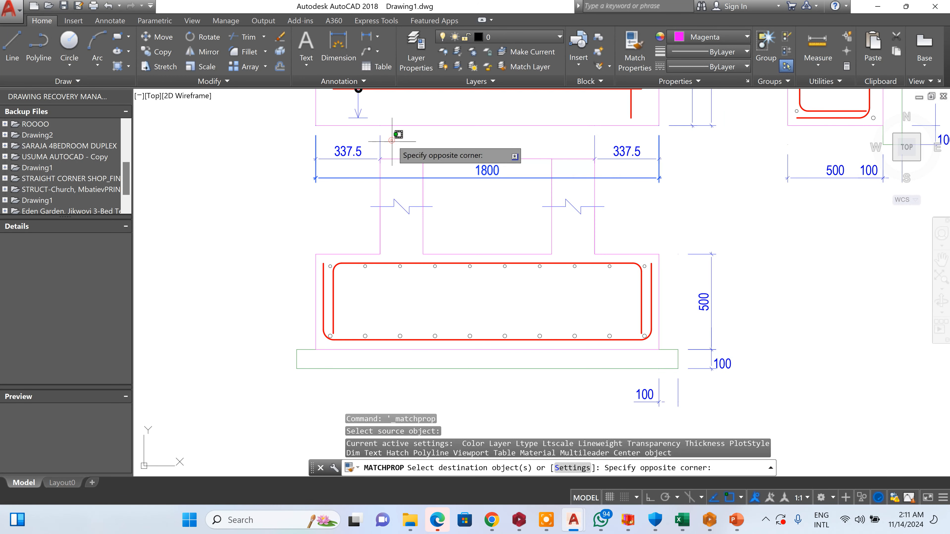
{"action": "left_click", "coordinate": [374, 165]}
{"action": "left_click", "coordinate": [564, 168]}
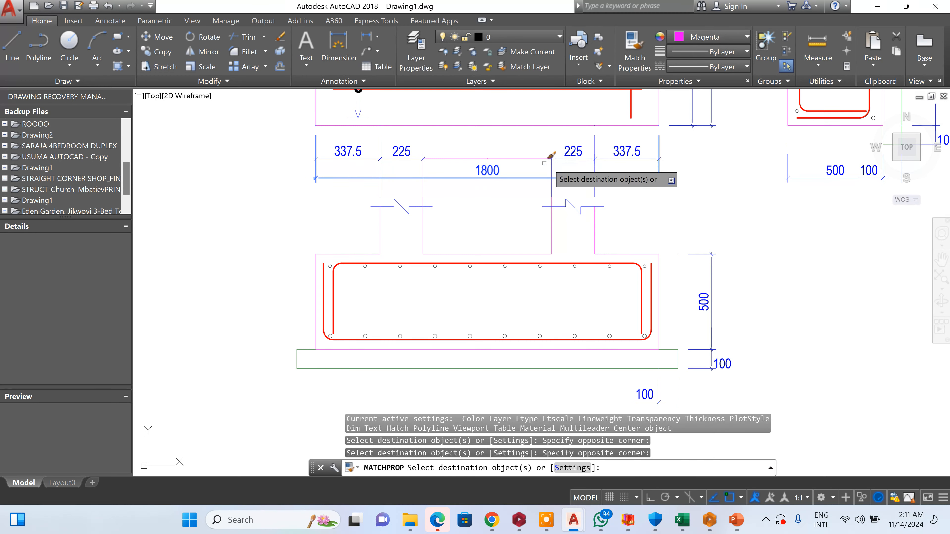
{"action": "scroll", "coordinate": [552, 142], "scroll_direction": "up", "scroll_amount": 2}
{"action": "left_click", "coordinate": [536, 143]}
{"action": "left_click", "coordinate": [520, 177]}
{"action": "scroll", "coordinate": [552, 167], "scroll_direction": "down", "scroll_amount": 2}
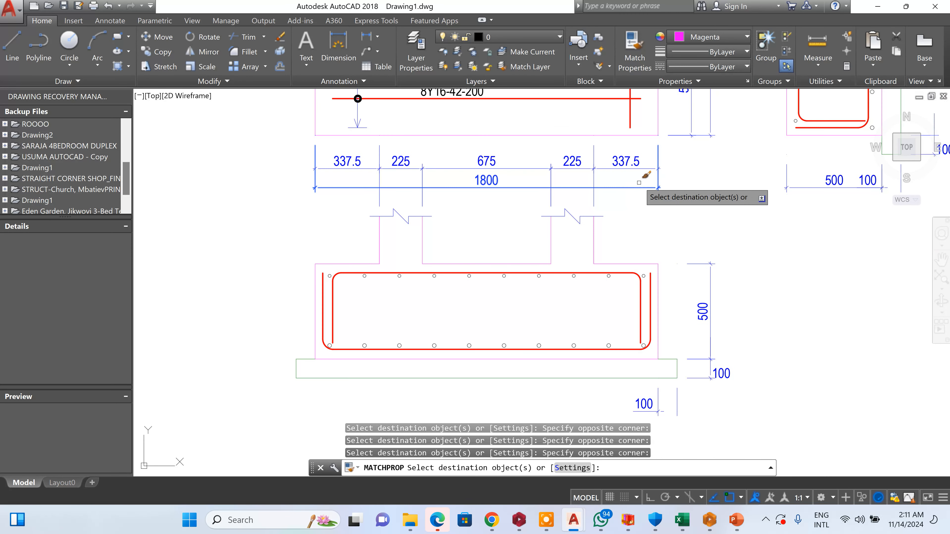
{"action": "scroll", "coordinate": [599, 175], "scroll_direction": "down", "scroll_amount": 8}
{"action": "scroll", "coordinate": [688, 182], "scroll_direction": "up", "scroll_amount": 3}
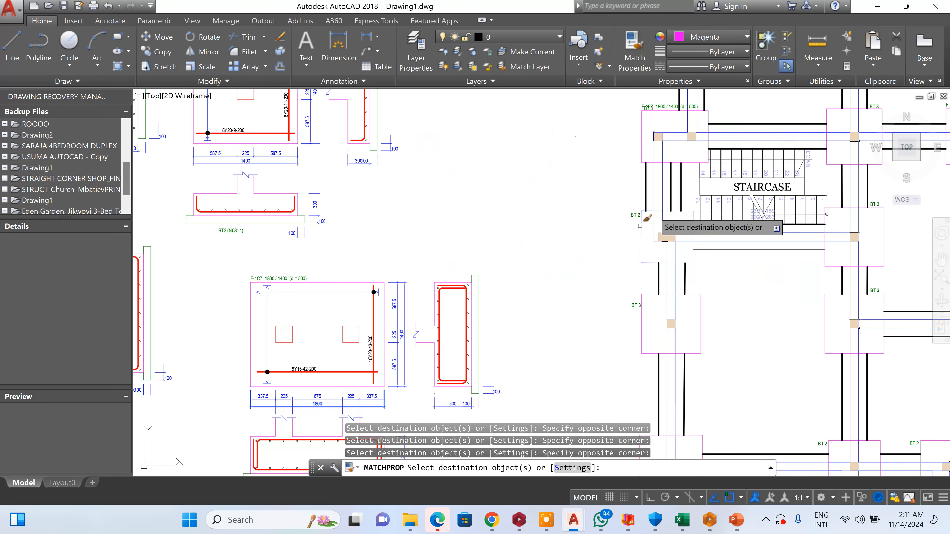
{"action": "scroll", "coordinate": [428, 299], "scroll_direction": "down", "scroll_amount": 3}
{"action": "scroll", "coordinate": [365, 339], "scroll_direction": "up", "scroll_amount": 5}
{"action": "scroll", "coordinate": [434, 245], "scroll_direction": "down", "scroll_amount": 6}
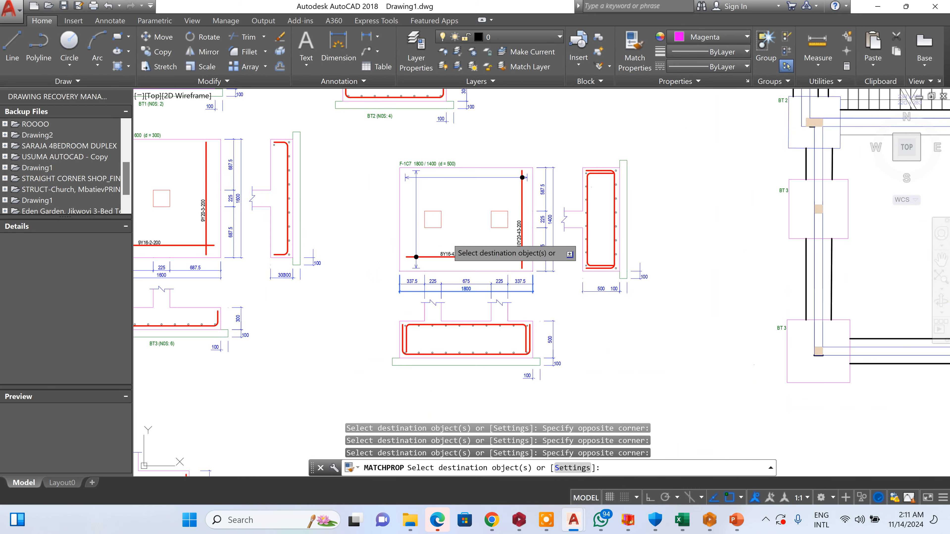
- Erase the leftover objects below the BT3 footing detail
{"action": "key", "text": "Escape"}
{"action": "left_click", "coordinate": [355, 322]}
{"action": "left_click", "coordinate": [245, 393]}
{"action": "key", "text": "Delete"}
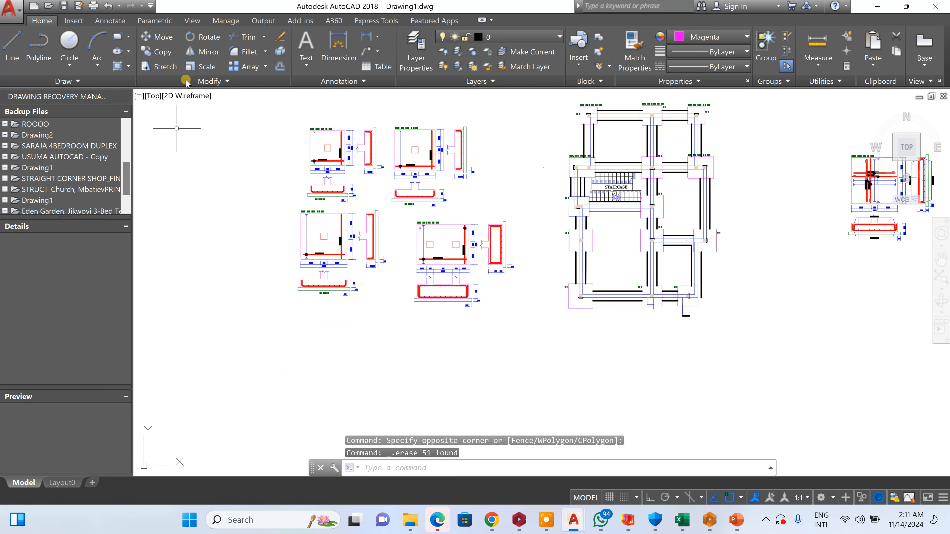
- Copy the BT3 (N0S: 6) label to below the F-1C7 footing's lower section
{"action": "left_click", "coordinate": [164, 52]}
{"action": "scroll", "coordinate": [294, 266], "scroll_direction": "up", "scroll_amount": 5}
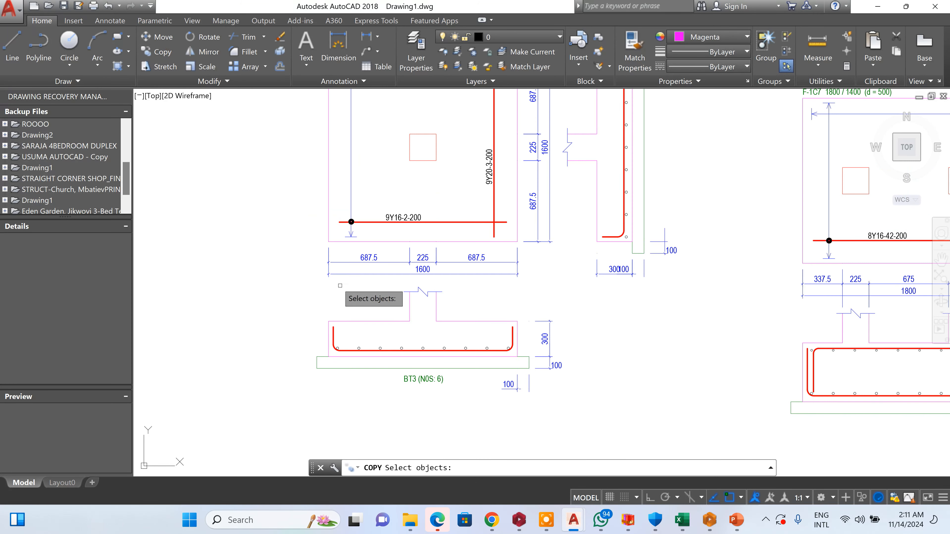
{"action": "scroll", "coordinate": [454, 399], "scroll_direction": "up", "scroll_amount": 4}
{"action": "left_click", "coordinate": [462, 395]}
{"action": "left_click", "coordinate": [379, 346]}
{"action": "key", "text": "Return"}
{"action": "left_click", "coordinate": [368, 348]}
{"action": "scroll", "coordinate": [385, 256], "scroll_direction": "down", "scroll_amount": 4}
{"action": "scroll", "coordinate": [384, 259], "scroll_direction": "down", "scroll_amount": 2}
{"action": "scroll", "coordinate": [658, 313], "scroll_direction": "up", "scroll_amount": 7}
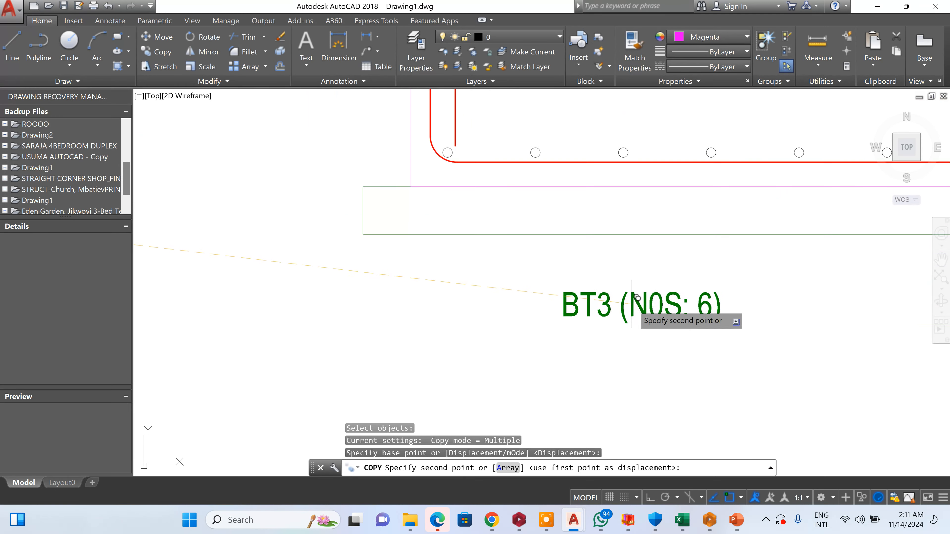
{"action": "left_click", "coordinate": [614, 277]}
{"action": "key", "text": "Escape"}
- Change the base type in the copied label under the F-1C7 section to BT4
{"action": "left_click", "coordinate": [596, 281]}
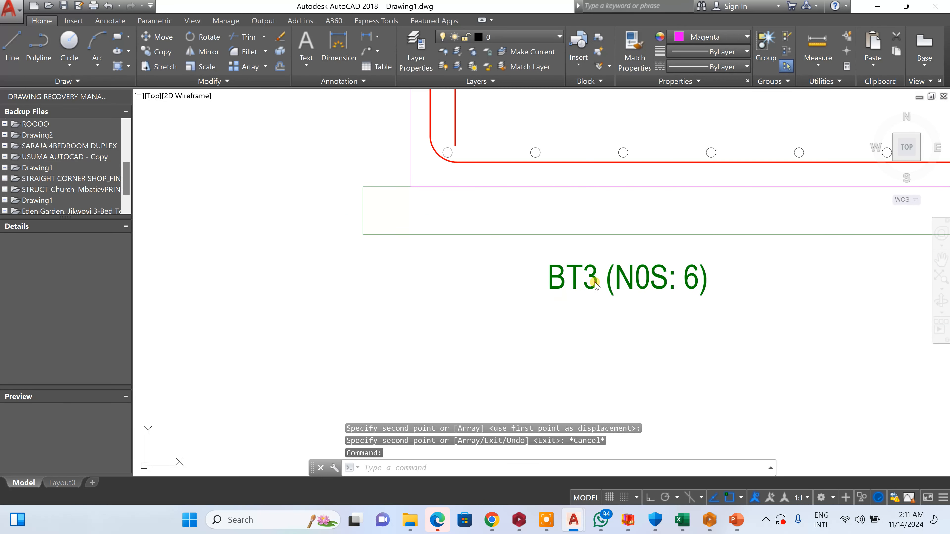
{"action": "double_click", "coordinate": [596, 284]}
{"action": "left_click", "coordinate": [590, 276]}
{"action": "type", "text": "4"}
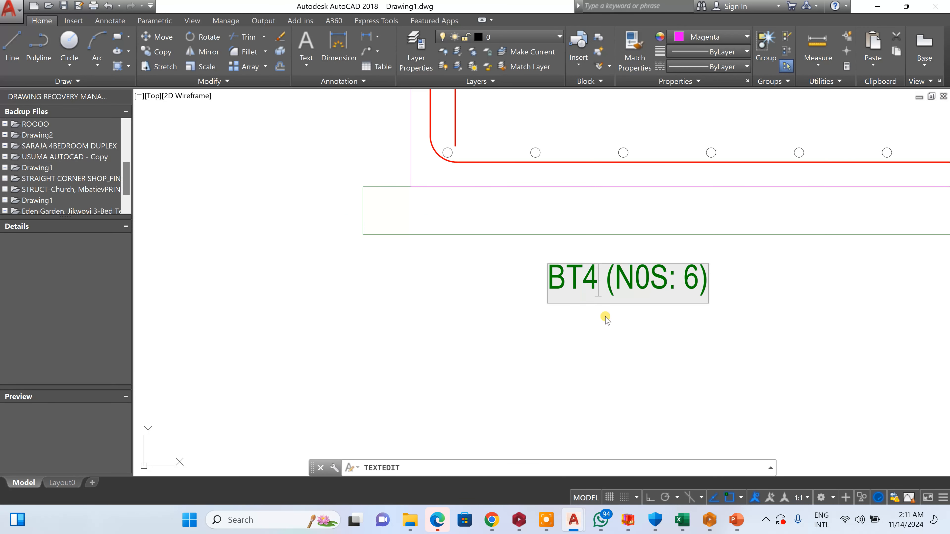
{"action": "left_click", "coordinate": [605, 319]}
- Set the footing count in the BT4 label under the F-1C7 section to 1
{"action": "scroll", "coordinate": [503, 316], "scroll_direction": "down", "scroll_amount": 5}
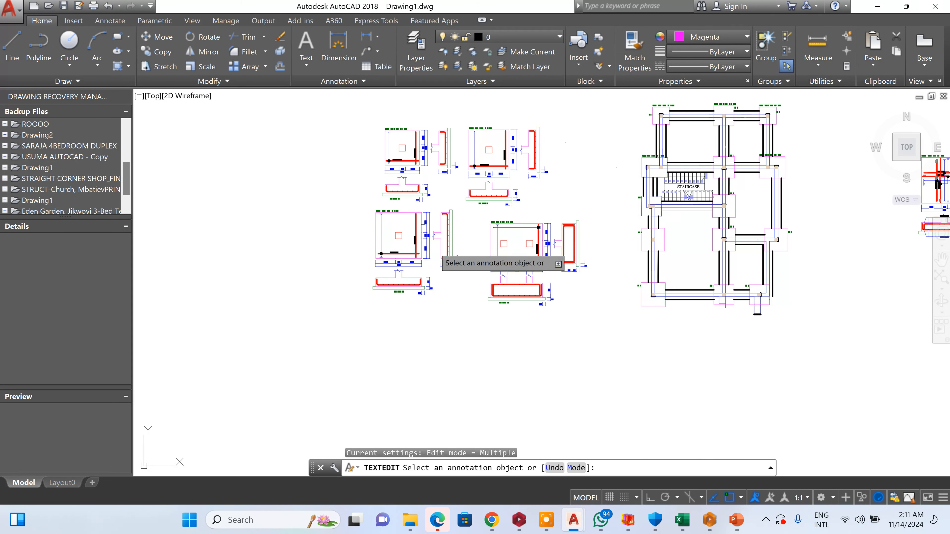
{"action": "scroll", "coordinate": [454, 247], "scroll_direction": "up", "scroll_amount": 4}
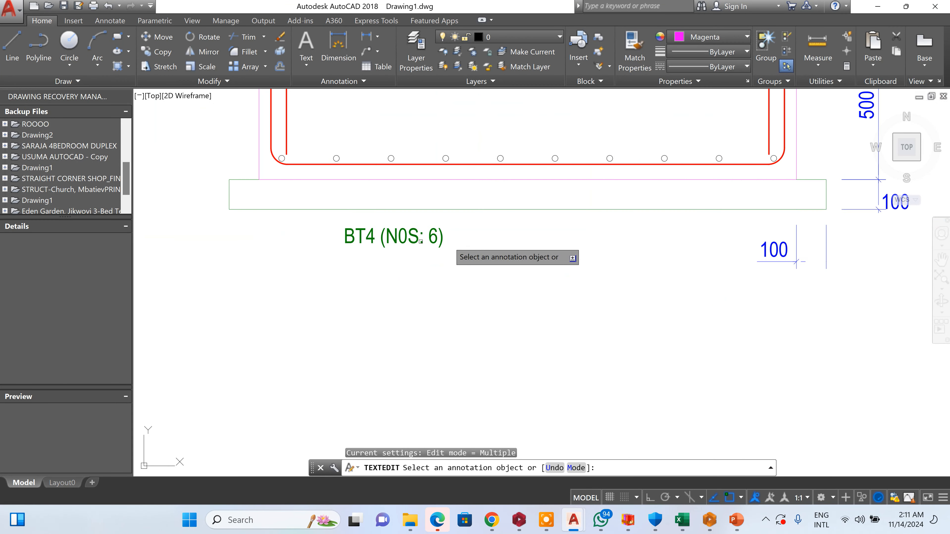
{"action": "scroll", "coordinate": [426, 240], "scroll_direction": "up", "scroll_amount": 5}
{"action": "left_click", "coordinate": [429, 245]}
{"action": "double_click", "coordinate": [470, 231]}
{"action": "type", "text": "1"}
{"action": "key", "text": "Return"}
- Change the BT 3 label over the F-1C7 footing on the foundation plan to BT 4
{"action": "scroll", "coordinate": [393, 275], "scroll_direction": "down", "scroll_amount": 8}
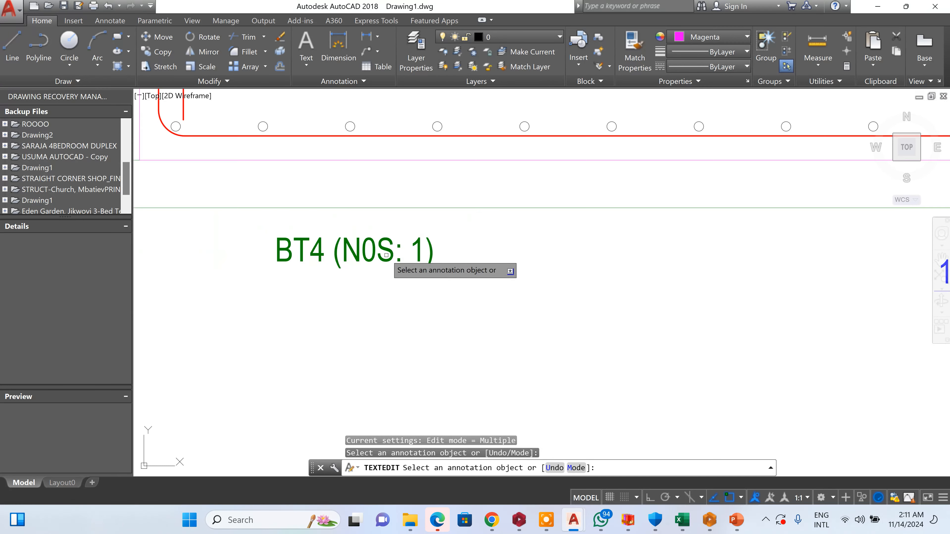
{"action": "scroll", "coordinate": [503, 203], "scroll_direction": "down", "scroll_amount": 2}
{"action": "scroll", "coordinate": [606, 166], "scroll_direction": "up", "scroll_amount": 10}
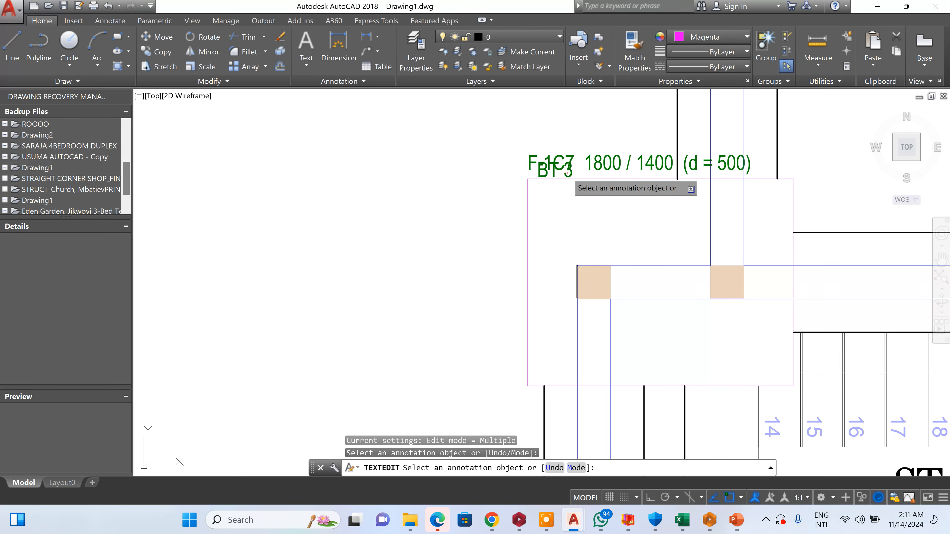
{"action": "left_click", "coordinate": [567, 173]}
{"action": "scroll", "coordinate": [567, 173], "scroll_direction": "up", "scroll_amount": 5}
{"action": "double_click", "coordinate": [575, 164]}
{"action": "type", "text": "4"}
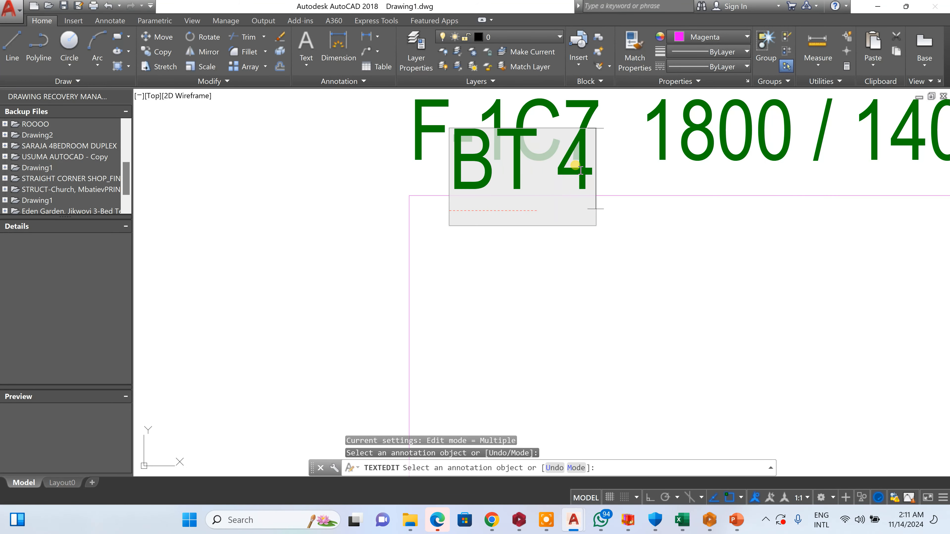
{"action": "scroll", "coordinate": [565, 200], "scroll_direction": "down", "scroll_amount": 4}
{"action": "left_click", "coordinate": [619, 226]}
{"action": "key", "text": "Escape"}
- Erase the F-1C7 1800 / 1400 (d = 500) label from the foundation plan
{"action": "left_click", "coordinate": [617, 175]}
{"action": "left_click", "coordinate": [617, 176]}
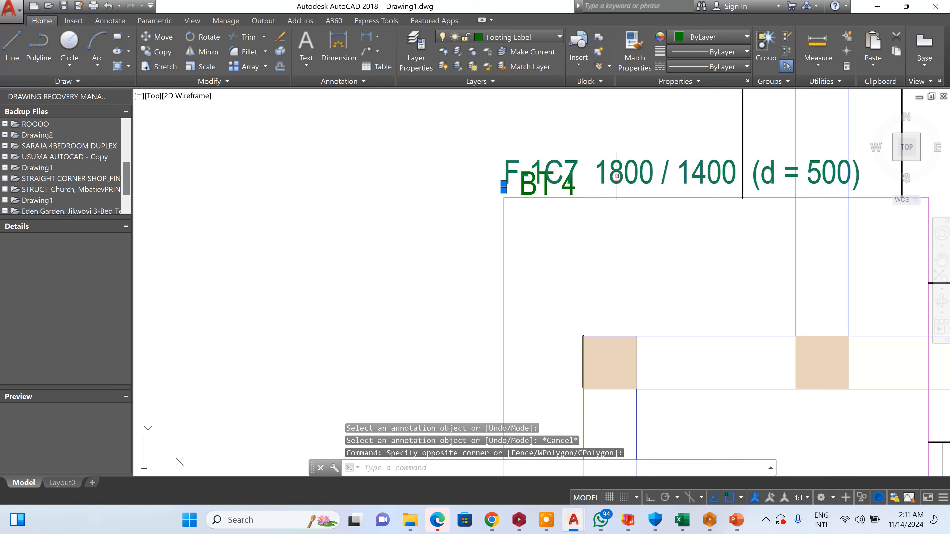
{"action": "key", "text": "Delete"}
- Replace the F-1C4 1800 / 1500 (d = 300) label on the foundation plan with a copy of the BT 4 label
{"action": "left_click", "coordinate": [163, 51]}
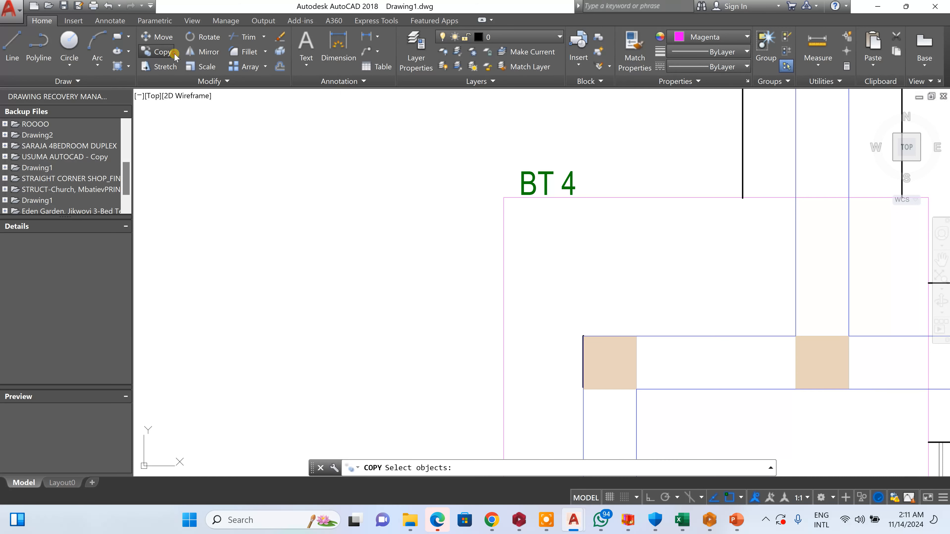
{"action": "left_click", "coordinate": [598, 165]}
{"action": "left_click", "coordinate": [549, 182]}
{"action": "right_click", "coordinate": [550, 183]}
{"action": "left_click", "coordinate": [556, 182]}
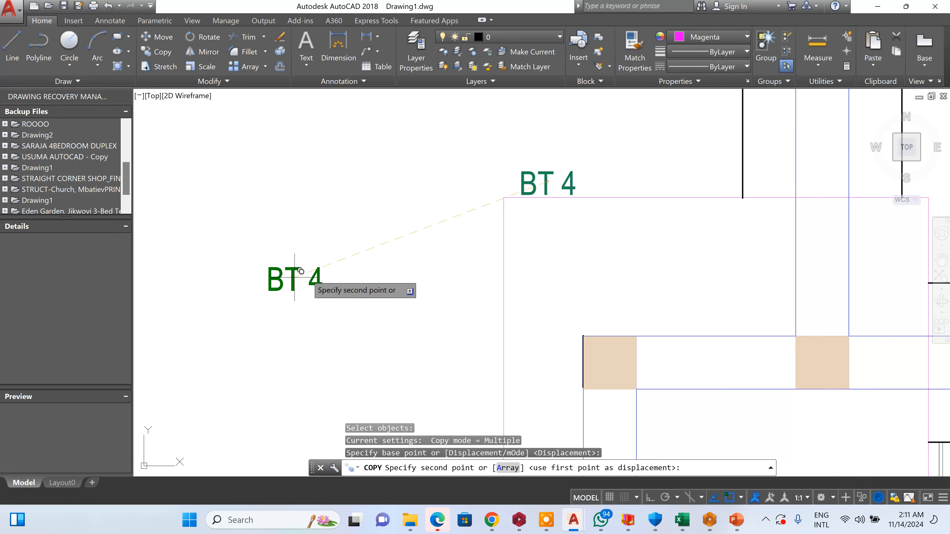
{"action": "scroll", "coordinate": [299, 283], "scroll_direction": "down", "scroll_amount": 6}
{"action": "scroll", "coordinate": [425, 293], "scroll_direction": "down", "scroll_amount": 4}
{"action": "scroll", "coordinate": [593, 305], "scroll_direction": "up", "scroll_amount": 10}
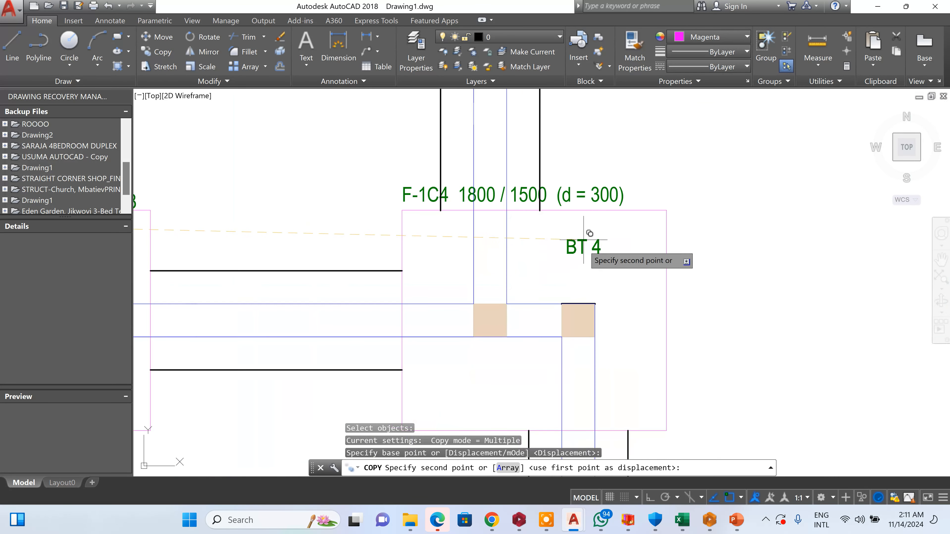
{"action": "scroll", "coordinate": [583, 199], "scroll_direction": "down", "scroll_amount": 4}
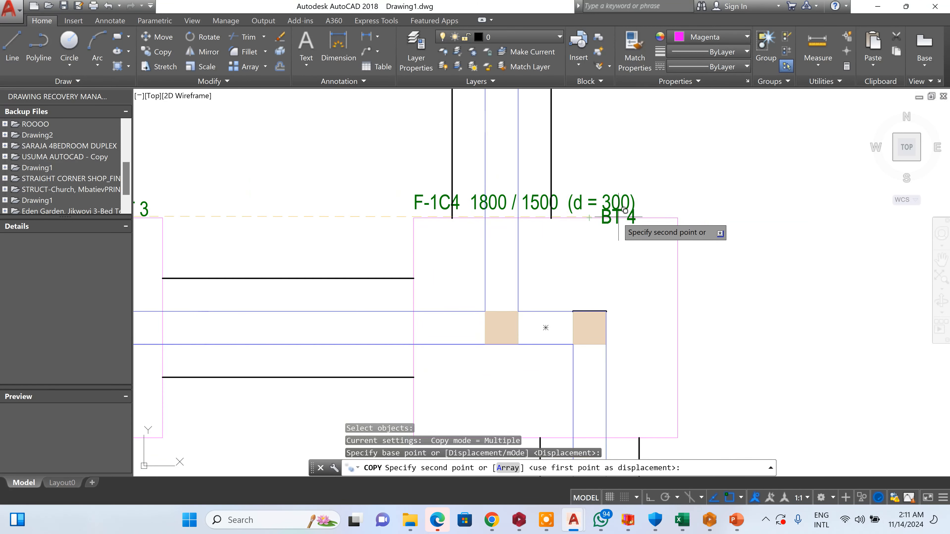
{"action": "scroll", "coordinate": [625, 210], "scroll_direction": "up", "scroll_amount": 3}
{"action": "left_click", "coordinate": [684, 193]}
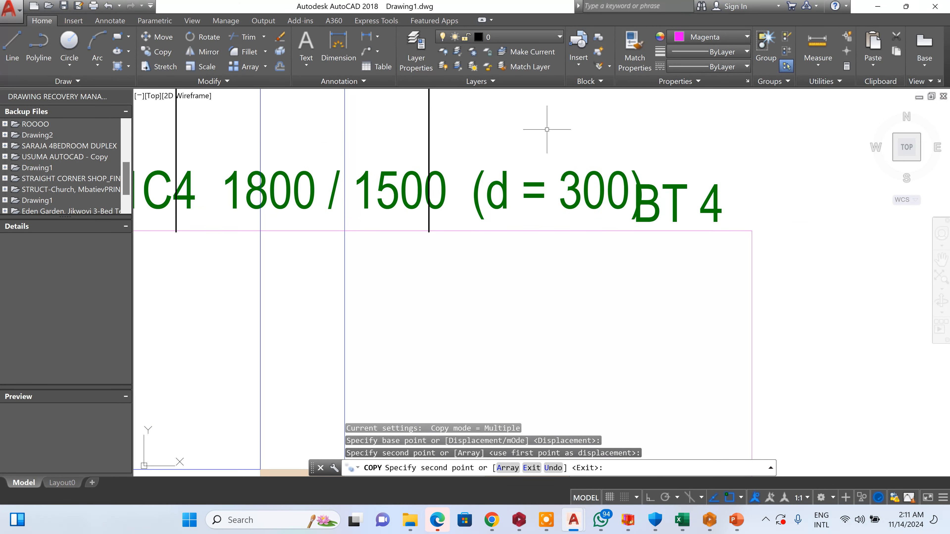
{"action": "key", "text": "Escape"}
{"action": "left_click", "coordinate": [534, 136]}
{"action": "key", "text": "Delete"}
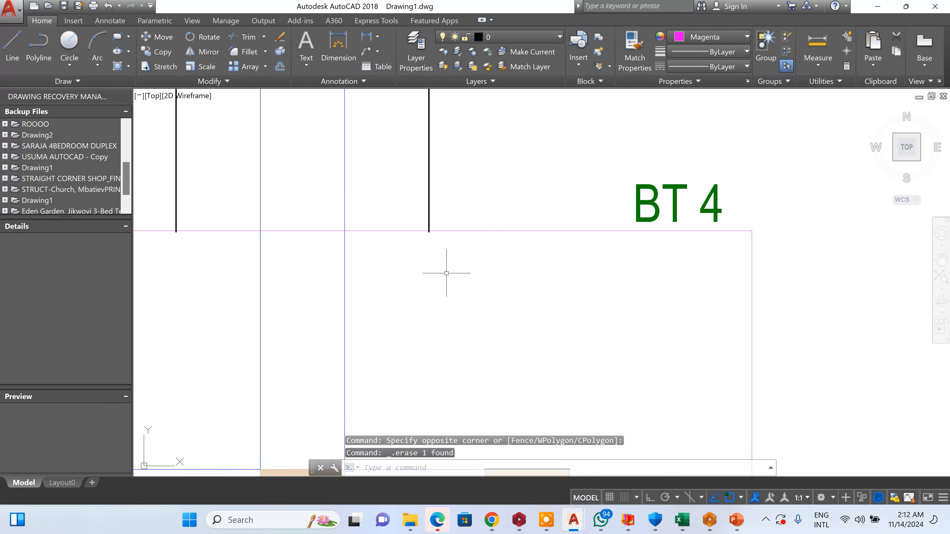
- Copy the complete F-1C4 reinforcement detail from the row of footing details to the space below the BT3 and BT4 details
{"action": "left_click", "coordinate": [158, 53]}
{"action": "scroll", "coordinate": [483, 196], "scroll_direction": "down", "scroll_amount": 6}
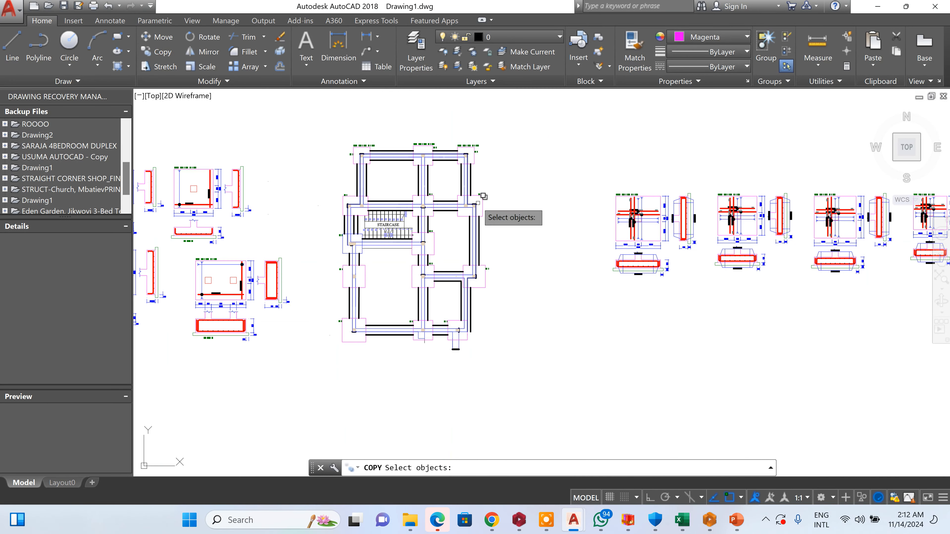
{"action": "scroll", "coordinate": [730, 213], "scroll_direction": "up", "scroll_amount": 6}
{"action": "scroll", "coordinate": [632, 236], "scroll_direction": "down", "scroll_amount": 10}
{"action": "scroll", "coordinate": [513, 262], "scroll_direction": "up", "scroll_amount": 8}
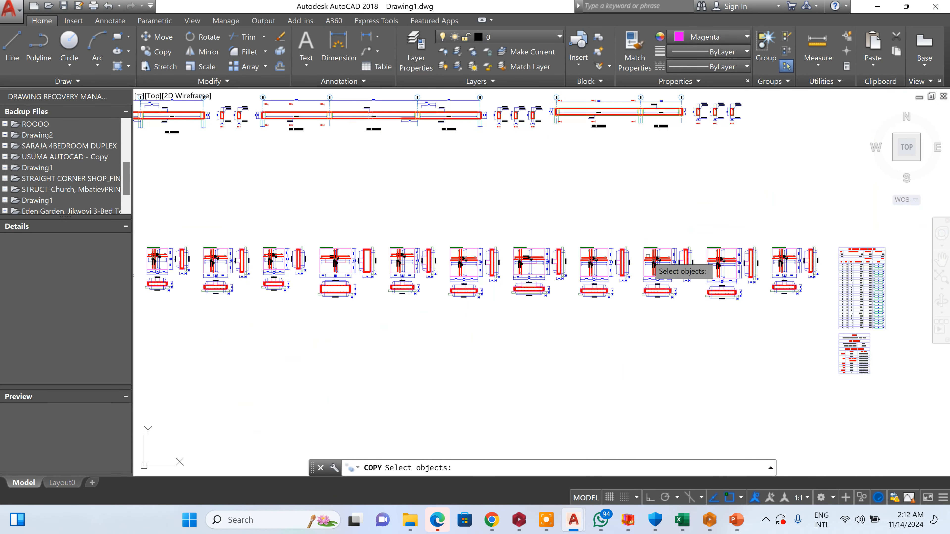
{"action": "scroll", "coordinate": [710, 288], "scroll_direction": "down", "scroll_amount": 8}
{"action": "scroll", "coordinate": [745, 290], "scroll_direction": "up", "scroll_amount": 10}
{"action": "scroll", "coordinate": [785, 270], "scroll_direction": "down", "scroll_amount": 4}
{"action": "scroll", "coordinate": [632, 255], "scroll_direction": "down", "scroll_amount": 2}
{"action": "scroll", "coordinate": [539, 249], "scroll_direction": "up", "scroll_amount": 8}
{"action": "scroll", "coordinate": [473, 202], "scroll_direction": "up", "scroll_amount": 4}
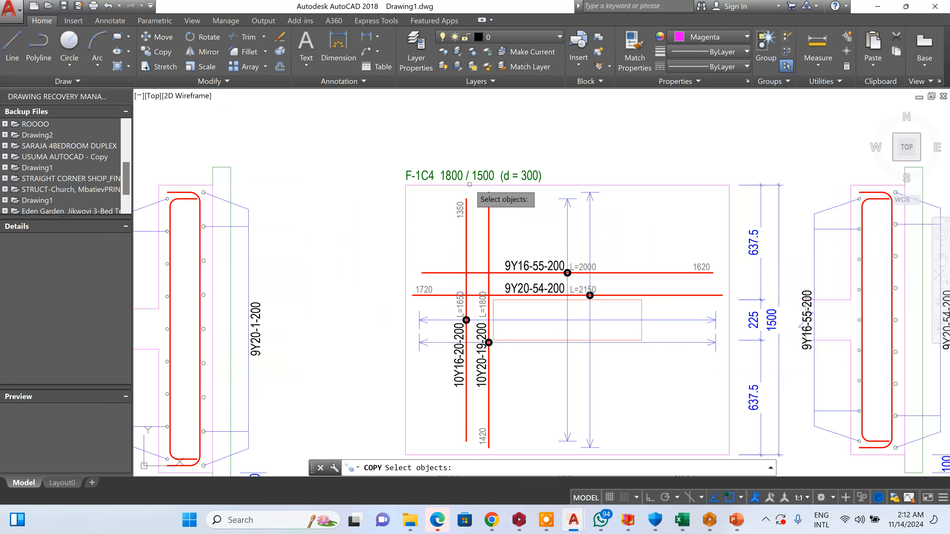
{"action": "scroll", "coordinate": [527, 185], "scroll_direction": "down", "scroll_amount": 4}
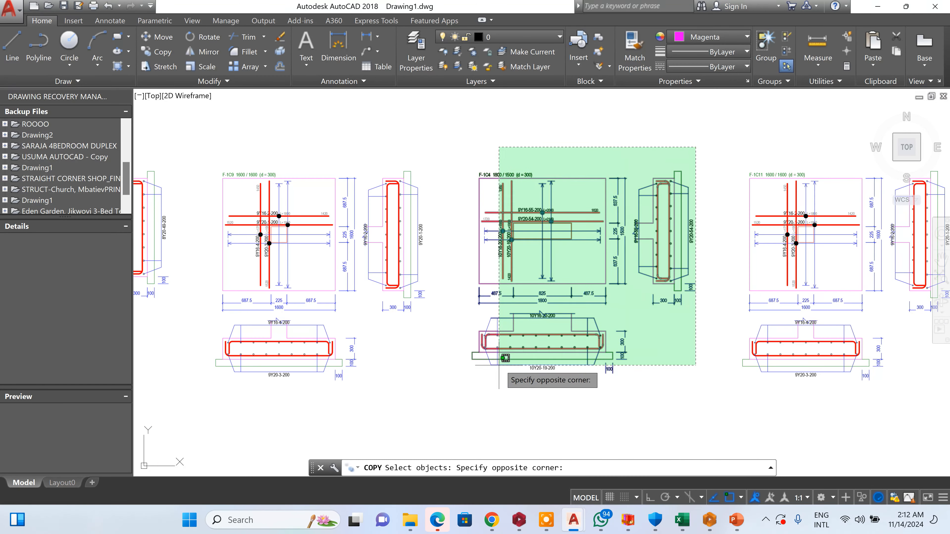
{"action": "left_click", "coordinate": [435, 407]}
{"action": "key", "text": "Return"}
{"action": "left_click", "coordinate": [468, 368]}
{"action": "scroll", "coordinate": [634, 316], "scroll_direction": "down", "scroll_amount": 12}
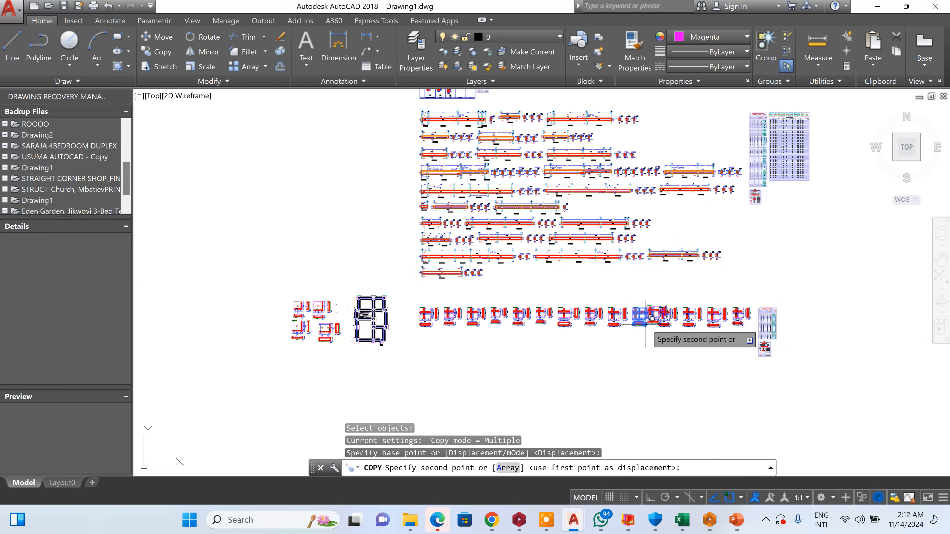
{"action": "scroll", "coordinate": [469, 319], "scroll_direction": "up", "scroll_amount": 4}
{"action": "scroll", "coordinate": [572, 370], "scroll_direction": "up", "scroll_amount": 6}
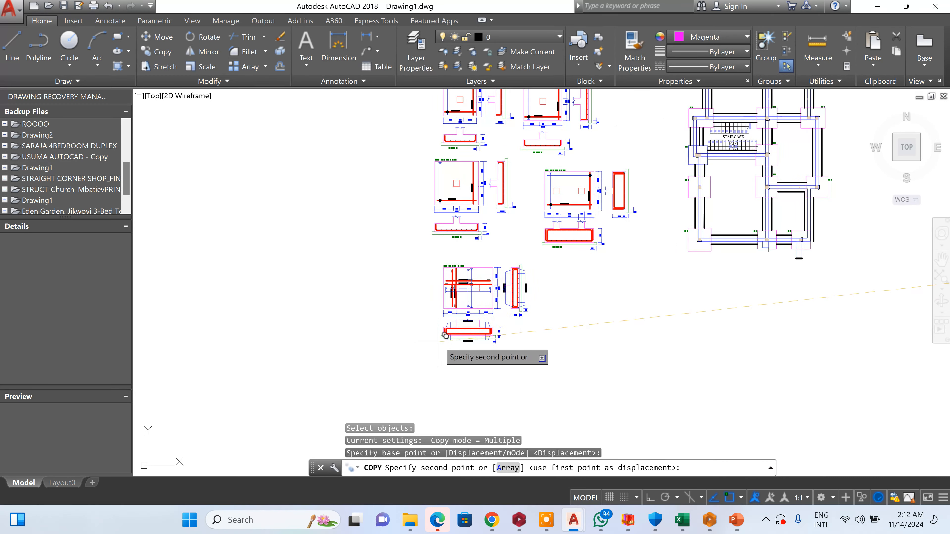
{"action": "left_click", "coordinate": [495, 294]}
{"action": "scroll", "coordinate": [535, 264], "scroll_direction": "up", "scroll_amount": 6}
{"action": "scroll", "coordinate": [535, 265], "scroll_direction": "up", "scroll_amount": 4}
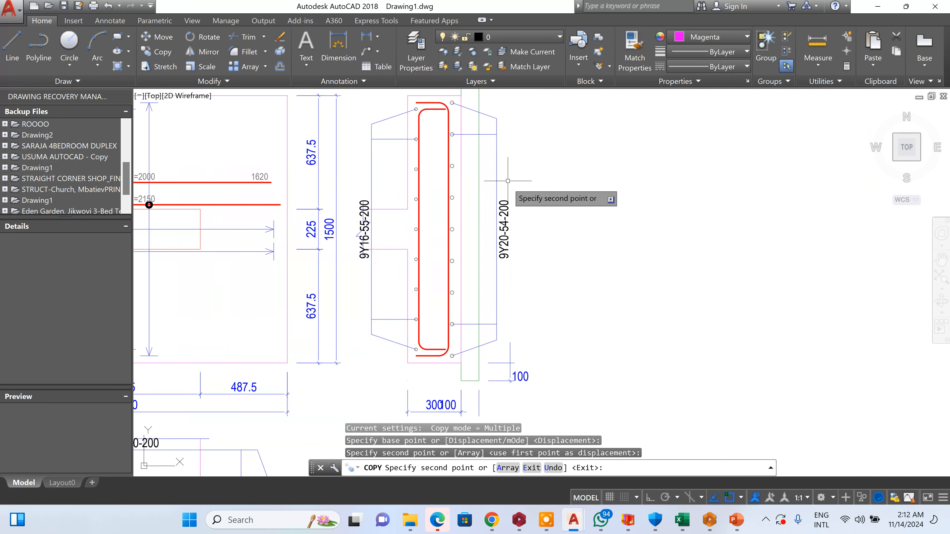
{"action": "key", "text": "Escape"}
- Erase the 9Y20-54-200 label and its leader lines from the side section of the copied F-1C4 detail
{"action": "left_click", "coordinate": [506, 110]}
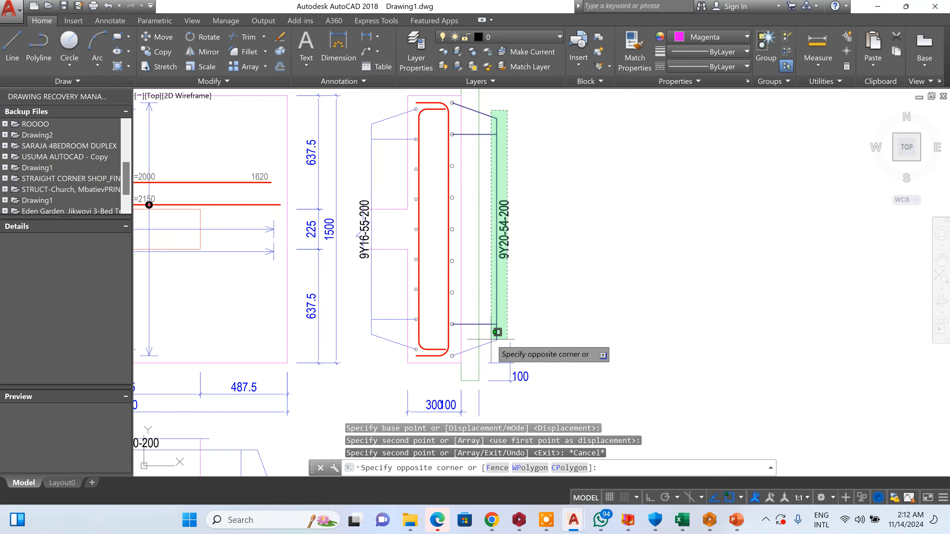
{"action": "left_click", "coordinate": [497, 332]}
{"action": "key", "text": "Delete"}
{"action": "scroll", "coordinate": [485, 346], "scroll_direction": "up", "scroll_amount": 4}
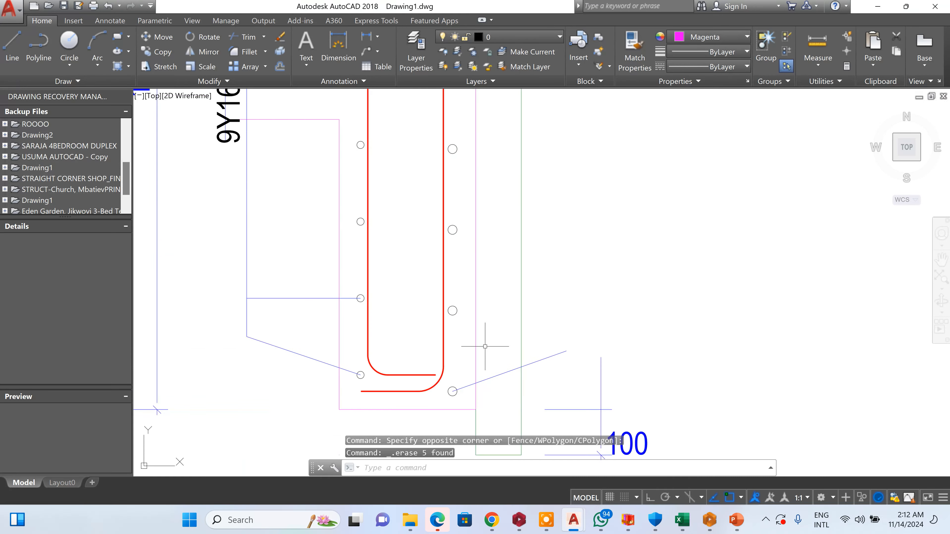
{"action": "left_click", "coordinate": [535, 370]}
{"action": "left_click", "coordinate": [539, 327]}
{"action": "scroll", "coordinate": [534, 333], "scroll_direction": "down", "scroll_amount": 4}
{"action": "left_click", "coordinate": [541, 340]}
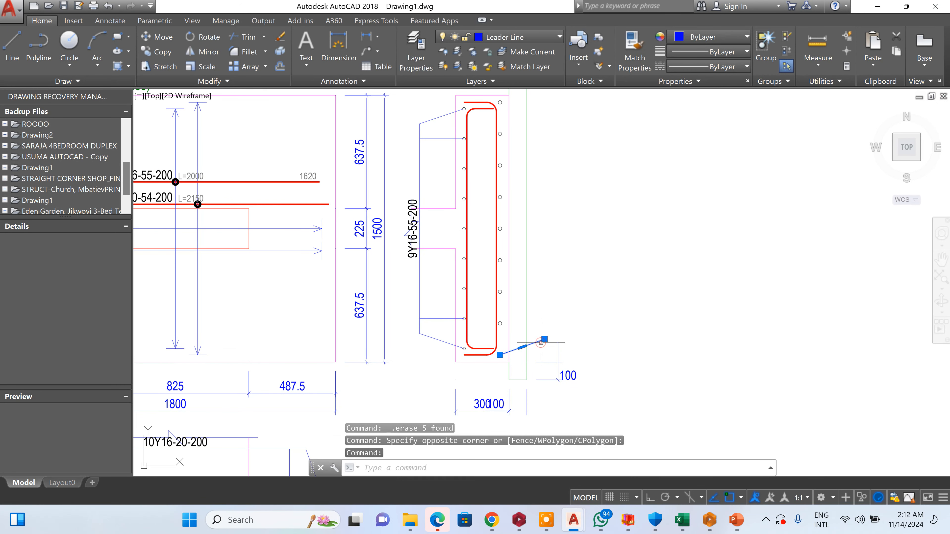
{"action": "key", "text": "Delete"}
- Erase the 9Y16-55-200 label and its leader lines from the F-1C4 side section
{"action": "left_click", "coordinate": [411, 229]}
{"action": "key", "text": "Delete"}
{"action": "scroll", "coordinate": [412, 229], "scroll_direction": "up", "scroll_amount": 4}
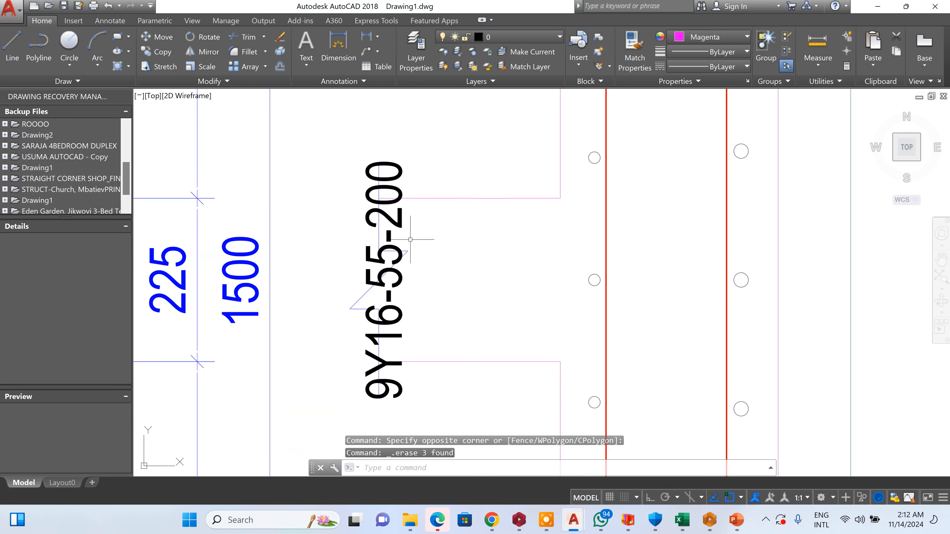
{"action": "left_click", "coordinate": [403, 280]}
{"action": "key", "text": "Delete"}
{"action": "scroll", "coordinate": [548, 284], "scroll_direction": "down", "scroll_amount": 3}
{"action": "left_click", "coordinate": [539, 211]}
{"action": "left_click", "coordinate": [516, 149]}
{"action": "key", "text": "Delete"}
- Erase the 10Y16-20-200 label and its leader lines above the lower F-1C4 section
{"action": "scroll", "coordinate": [516, 150], "scroll_direction": "down", "scroll_amount": 5}
{"action": "scroll", "coordinate": [447, 235], "scroll_direction": "up", "scroll_amount": 8}
{"action": "left_click", "coordinate": [520, 217]}
{"action": "left_click", "coordinate": [462, 261]}
{"action": "key", "text": "Delete"}
{"action": "left_click", "coordinate": [332, 236]}
{"action": "key", "text": "Delete"}
{"action": "scroll", "coordinate": [466, 211], "scroll_direction": "down", "scroll_amount": 5}
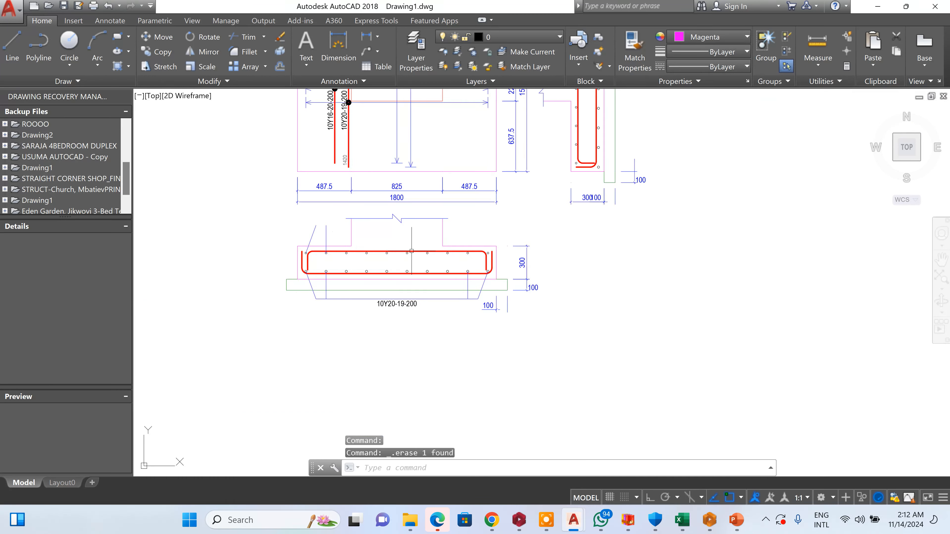
{"action": "scroll", "coordinate": [341, 239], "scroll_direction": "up", "scroll_amount": 4}
{"action": "left_click", "coordinate": [251, 245]}
{"action": "key", "text": "Delete"}
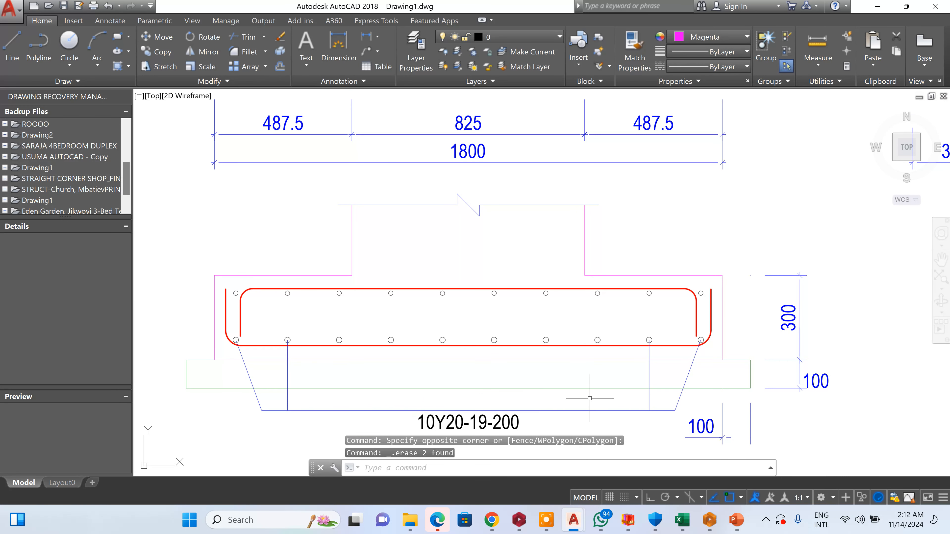
- Erase the 10Y20-19-200 label and its leader lines beneath the lower F-1C4 section
{"action": "left_click", "coordinate": [589, 398]}
{"action": "left_click", "coordinate": [229, 434]}
{"action": "key", "text": "Delete"}
{"action": "scroll", "coordinate": [640, 374], "scroll_direction": "up", "scroll_amount": 2}
{"action": "left_click", "coordinate": [748, 374]}
{"action": "left_click", "coordinate": [600, 364]}
{"action": "key", "text": "Delete"}
- Move the 10Y20-19-200 bar and its label horizontally to the right edge of the F-1C4 plan, with Ortho on
{"action": "scroll", "coordinate": [610, 333], "scroll_direction": "down", "scroll_amount": 7}
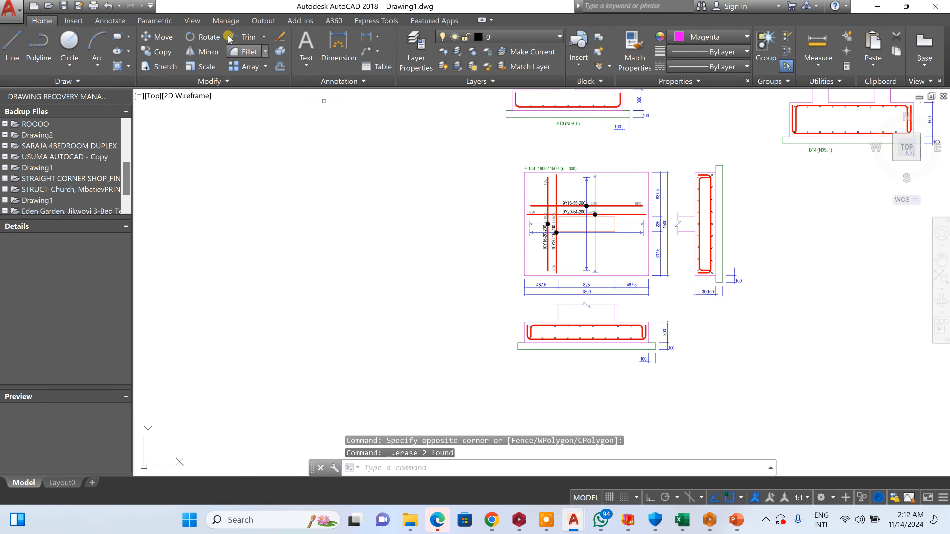
{"action": "left_click", "coordinate": [164, 37]}
{"action": "scroll", "coordinate": [541, 227], "scroll_direction": "up", "scroll_amount": 8}
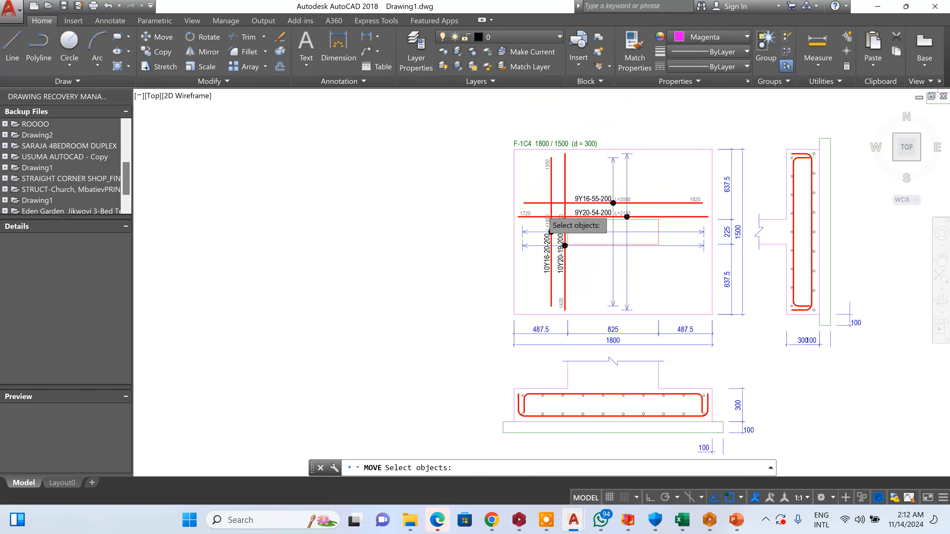
{"action": "left_click", "coordinate": [620, 323]}
{"action": "left_click", "coordinate": [563, 381]}
{"action": "key", "text": "Return"}
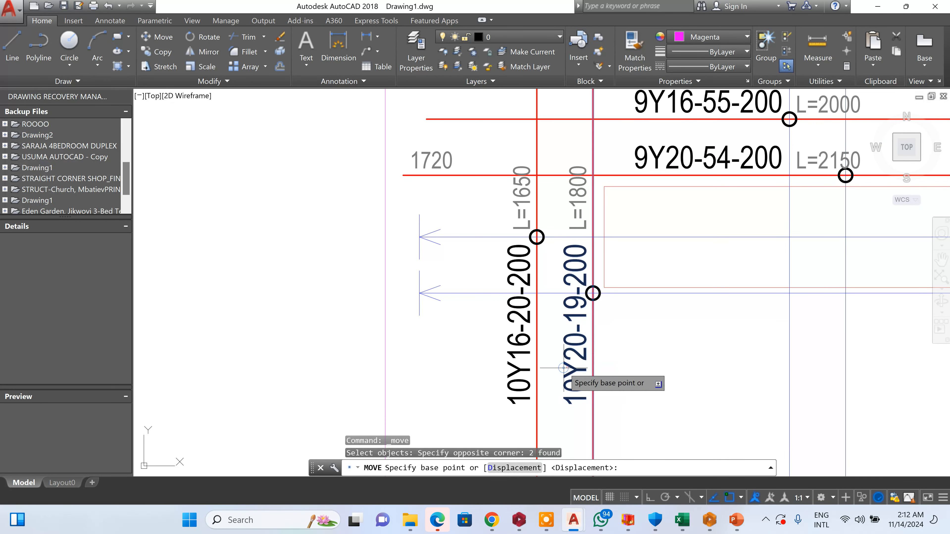
{"action": "left_click", "coordinate": [566, 383]}
{"action": "scroll", "coordinate": [567, 384], "scroll_direction": "down", "scroll_amount": 8}
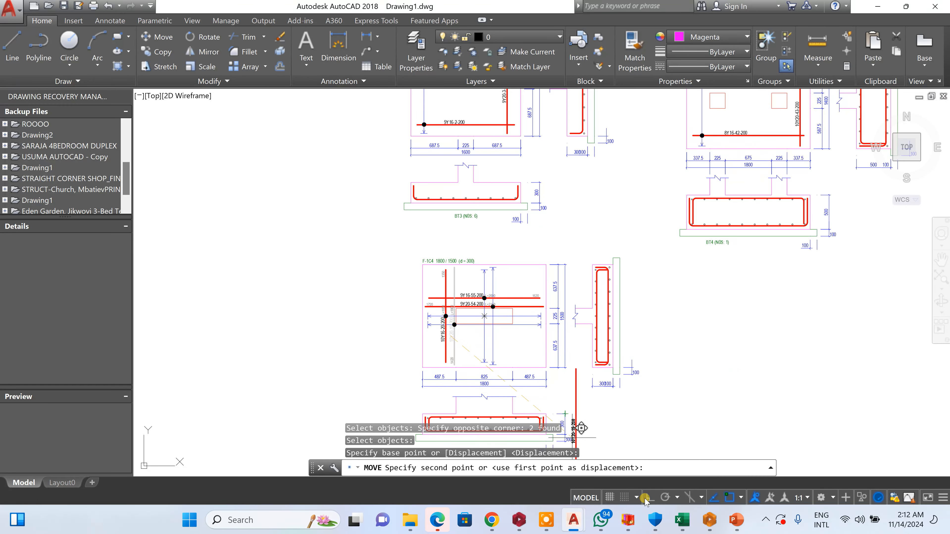
{"action": "left_click", "coordinate": [731, 497]}
{"action": "scroll", "coordinate": [550, 376], "scroll_direction": "up", "scroll_amount": 4}
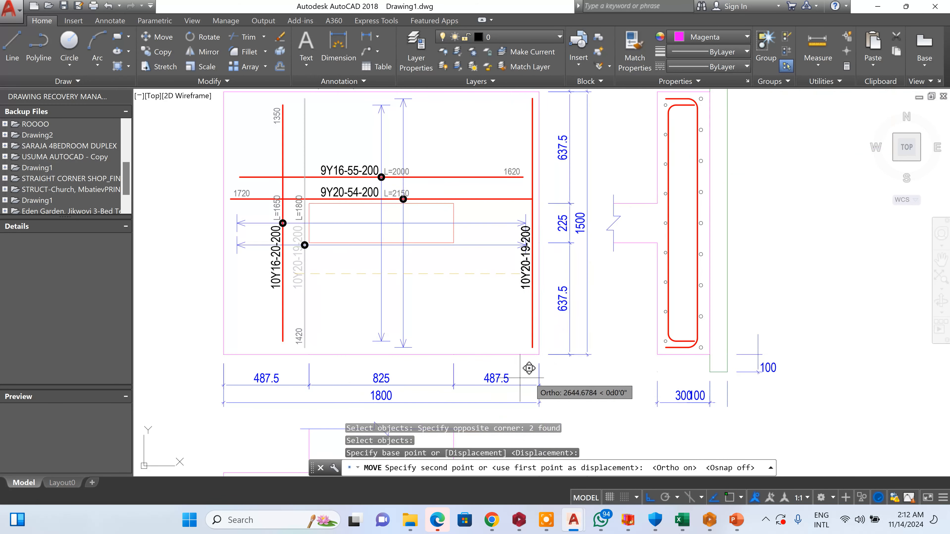
{"action": "left_click", "coordinate": [486, 332]}
- Move the 9Y16-55-200 bar and its label straight down to near the F-1C4 plan's lower edge
{"action": "key", "text": "Return"}
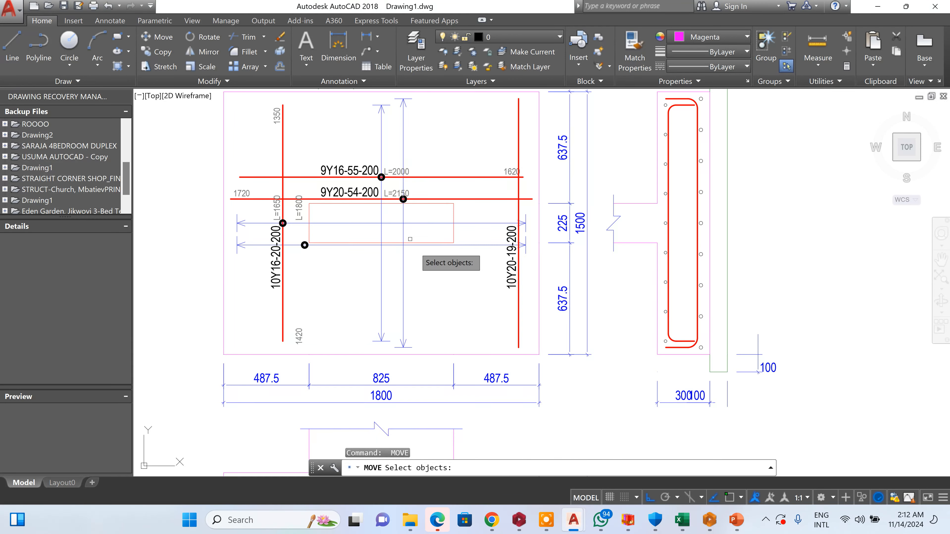
{"action": "scroll", "coordinate": [406, 234], "scroll_direction": "up", "scroll_amount": 2}
{"action": "left_click", "coordinate": [323, 120]}
{"action": "scroll", "coordinate": [342, 123], "scroll_direction": "down", "scroll_amount": 4}
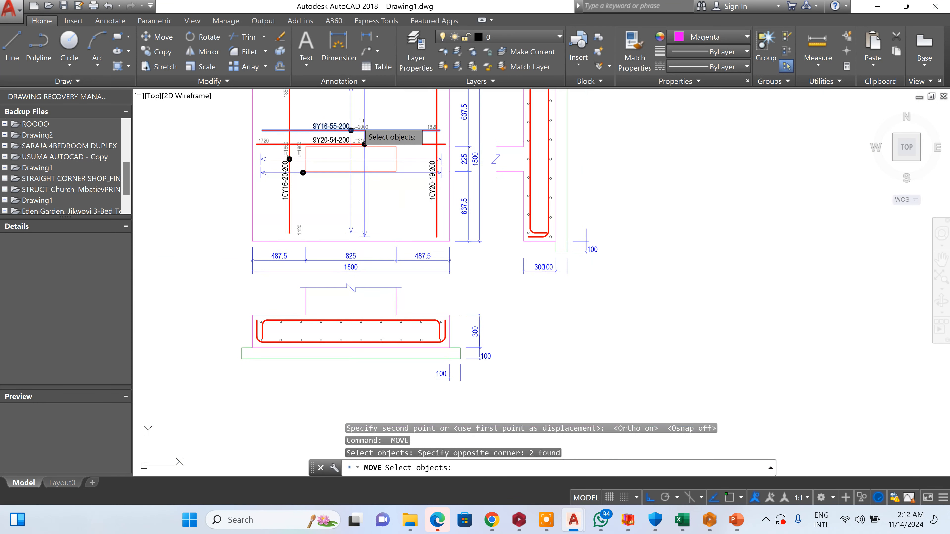
{"action": "key", "text": "Return"}
{"action": "left_click", "coordinate": [382, 106]}
{"action": "left_click", "coordinate": [353, 200]}
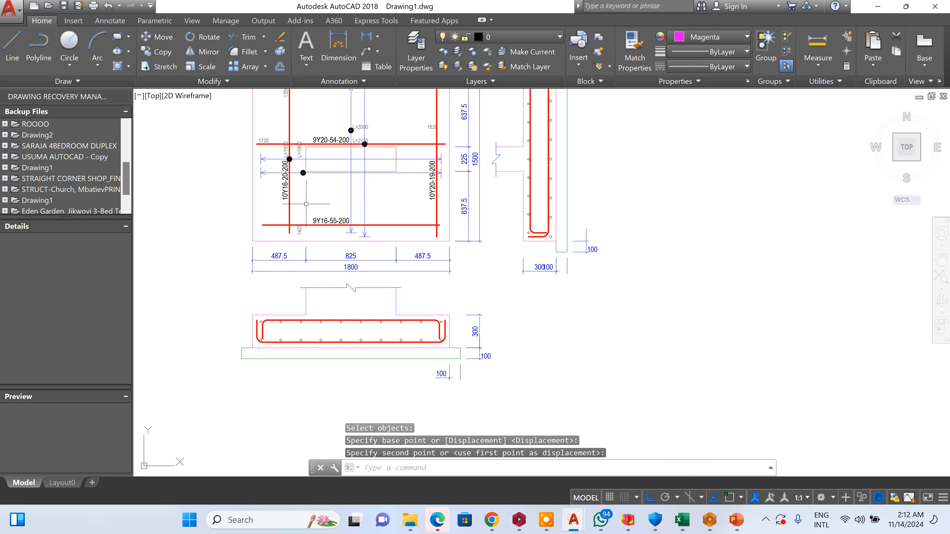
- Move the longer vertical distribution line with both its arrowheads horizontally to the left edge of the F-1C4 plan
{"action": "key", "text": "Return"}
{"action": "scroll", "coordinate": [378, 233], "scroll_direction": "up", "scroll_amount": 6}
{"action": "left_click", "coordinate": [355, 264]}
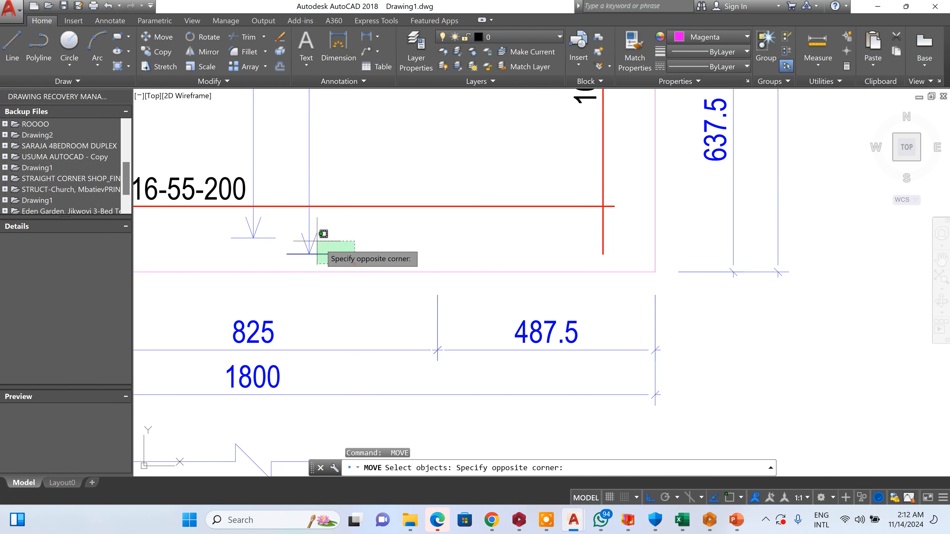
{"action": "left_click", "coordinate": [293, 226]}
{"action": "scroll", "coordinate": [350, 258], "scroll_direction": "down", "scroll_amount": 12}
{"action": "scroll", "coordinate": [345, 199], "scroll_direction": "up", "scroll_amount": 6}
{"action": "scroll", "coordinate": [357, 270], "scroll_direction": "up", "scroll_amount": 6}
{"action": "scroll", "coordinate": [365, 296], "scroll_direction": "up", "scroll_amount": 4}
{"action": "left_click", "coordinate": [391, 359]}
{"action": "left_click", "coordinate": [333, 397]}
{"action": "scroll", "coordinate": [441, 259], "scroll_direction": "down", "scroll_amount": 6}
{"action": "scroll", "coordinate": [445, 256], "scroll_direction": "down", "scroll_amount": 8}
{"action": "scroll", "coordinate": [483, 279], "scroll_direction": "up", "scroll_amount": 6}
{"action": "key", "text": "Return"}
{"action": "left_click", "coordinate": [476, 282]}
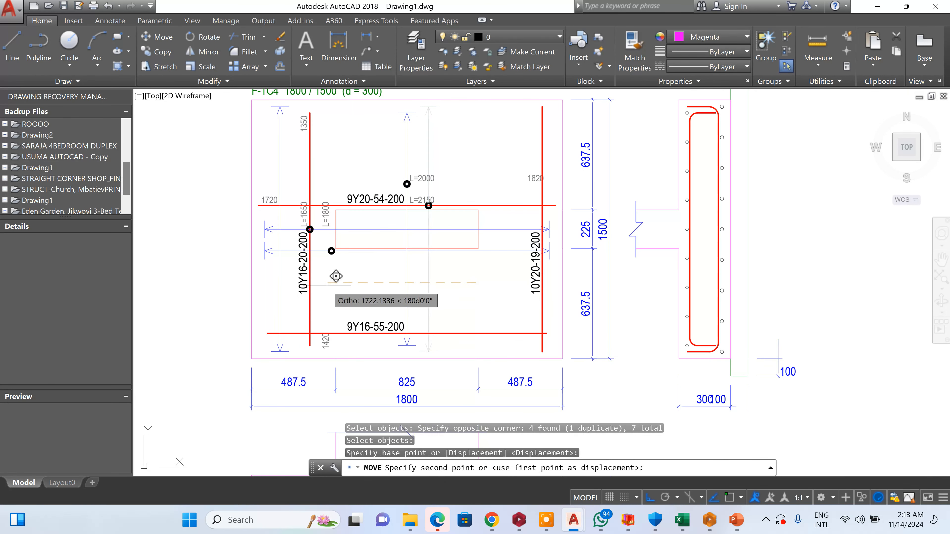
{"action": "left_click", "coordinate": [328, 295]}
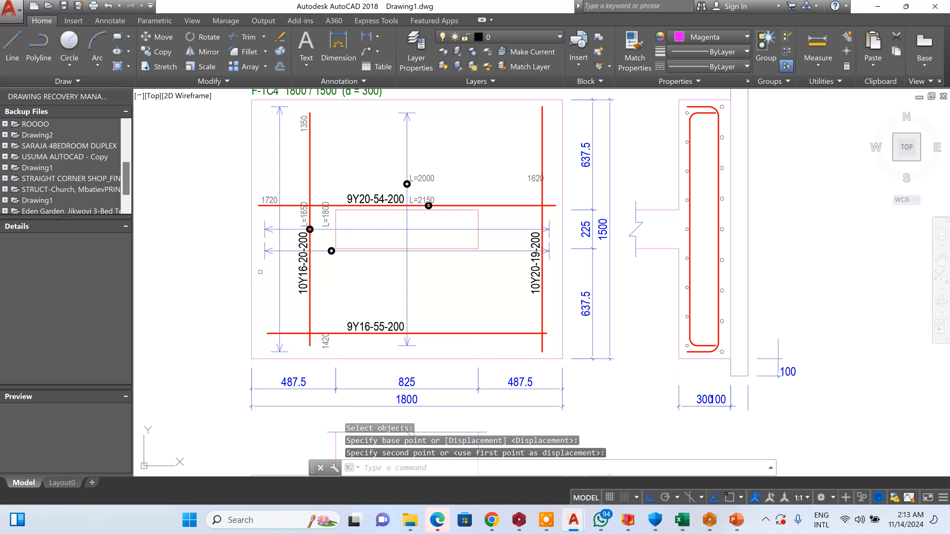
- Move the upper horizontal distribution line with its arrowheads straight up to near the F-1C4 plan's upper edge
{"action": "key", "text": "Return"}
{"action": "scroll", "coordinate": [266, 240], "scroll_direction": "up", "scroll_amount": 4}
{"action": "left_click", "coordinate": [267, 234]}
{"action": "left_click", "coordinate": [246, 187]}
{"action": "scroll", "coordinate": [257, 231], "scroll_direction": "down", "scroll_amount": 4}
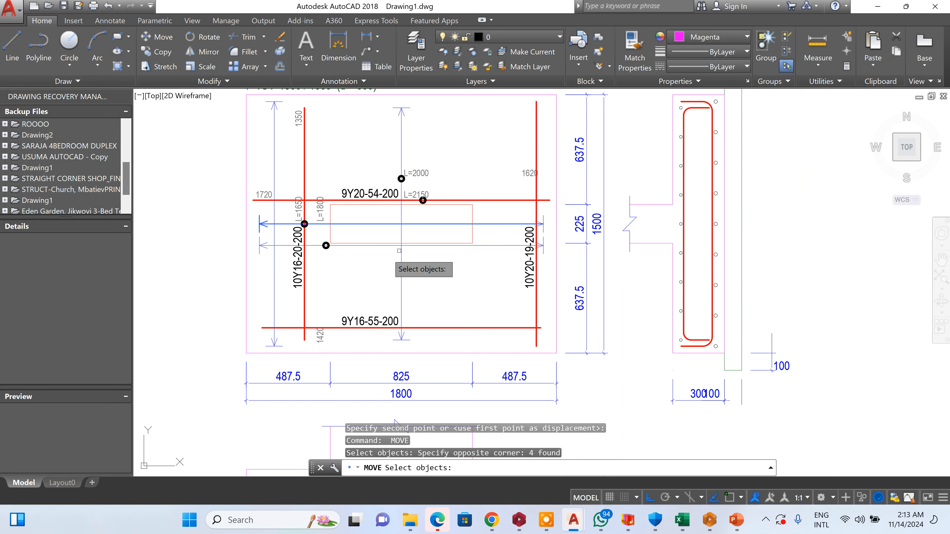
{"action": "scroll", "coordinate": [529, 222], "scroll_direction": "up", "scroll_amount": 4}
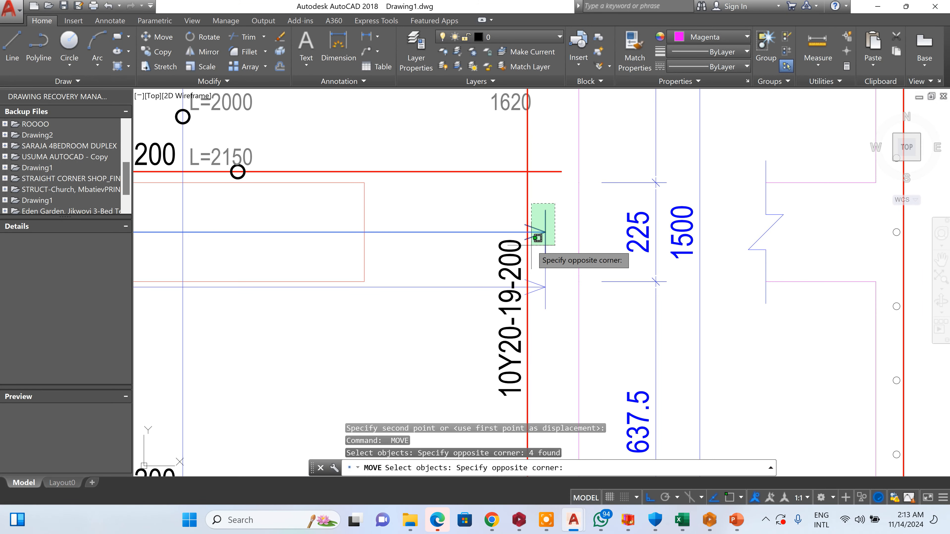
{"action": "left_click", "coordinate": [535, 238]}
{"action": "scroll", "coordinate": [499, 253], "scroll_direction": "down", "scroll_amount": 4}
{"action": "key", "text": "Return"}
{"action": "left_click", "coordinate": [415, 314]}
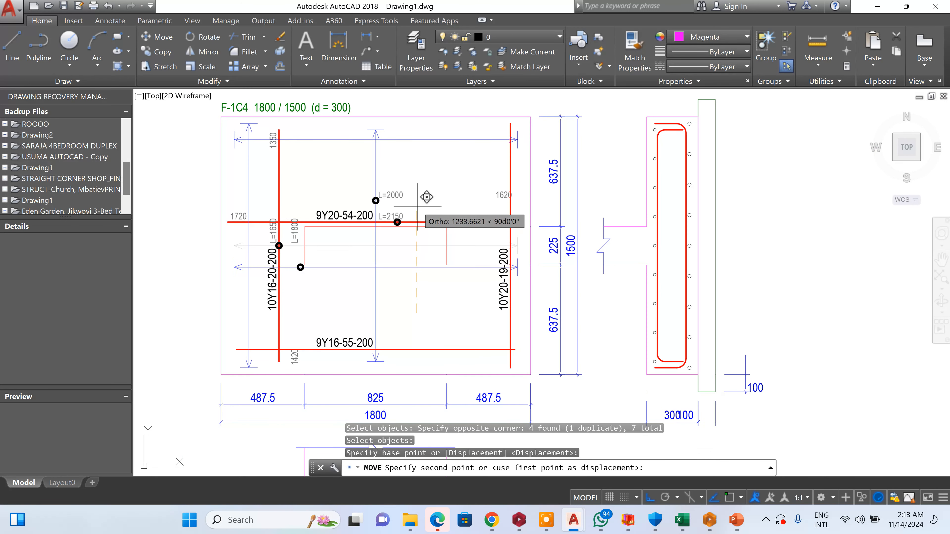
{"action": "left_click", "coordinate": [417, 211]}
{"action": "key", "text": "Escape"}
- Erase the central vertical distribution line, the 10Y16-20-200 bar and the 1350 text from the F-1C4 plan
{"action": "scroll", "coordinate": [367, 124], "scroll_direction": "up", "scroll_amount": 2}
{"action": "left_click", "coordinate": [392, 122]}
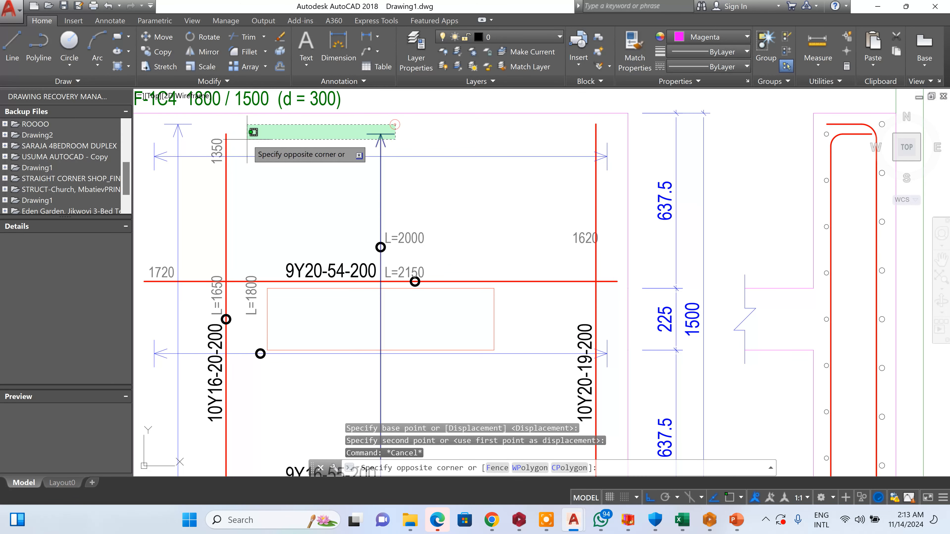
{"action": "left_click", "coordinate": [212, 145]}
{"action": "key", "text": "Delete"}
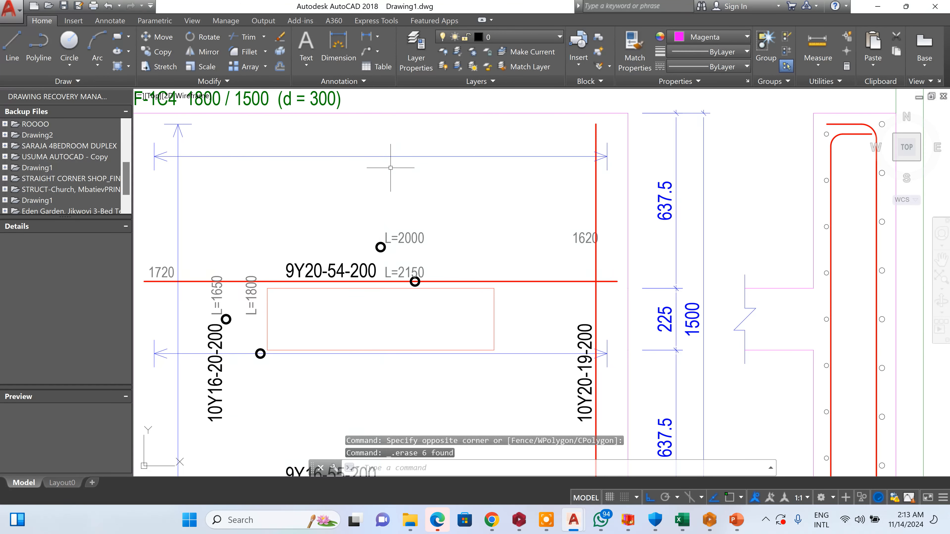
- Erase the 9Y20-54-200 bar with its label, the L=2000 and L=2150 texts and their dot markers
{"action": "left_click", "coordinate": [405, 168]}
{"action": "left_click", "coordinate": [303, 271]}
{"action": "key", "text": "Delete"}
{"action": "scroll", "coordinate": [416, 260], "scroll_direction": "up", "scroll_amount": 3}
{"action": "key", "text": "Delete"}
{"action": "scroll", "coordinate": [350, 191], "scroll_direction": "down", "scroll_amount": 5}
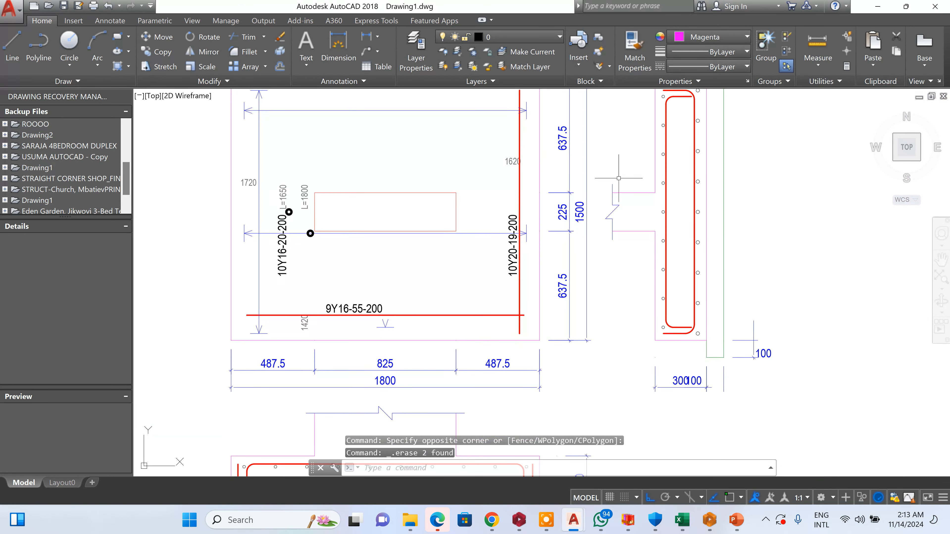
- Erase the 1620 text together with the 10Y20-19-200 label, and undo that erase
{"action": "scroll", "coordinate": [527, 159], "scroll_direction": "up", "scroll_amount": 2}
{"action": "left_click", "coordinate": [501, 134]}
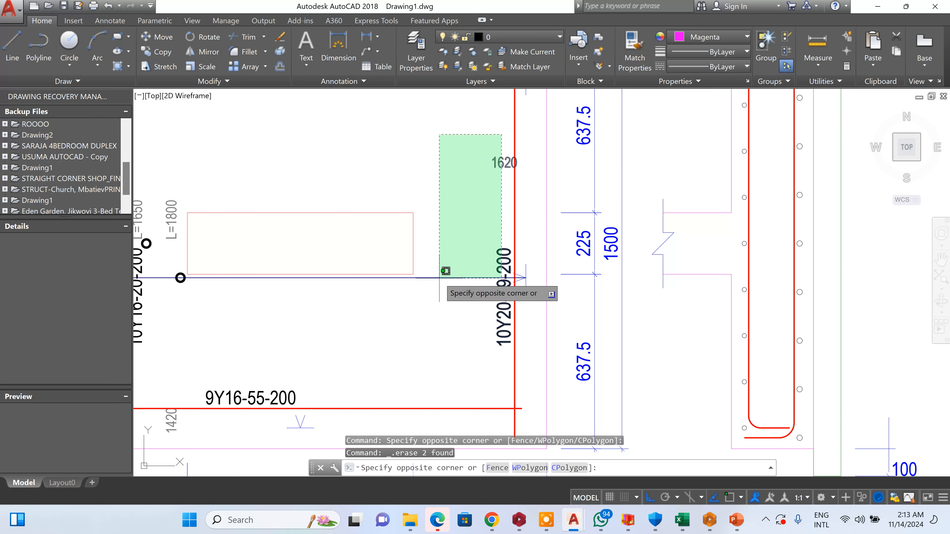
{"action": "left_click", "coordinate": [443, 272]}
{"action": "key", "text": "Delete"}
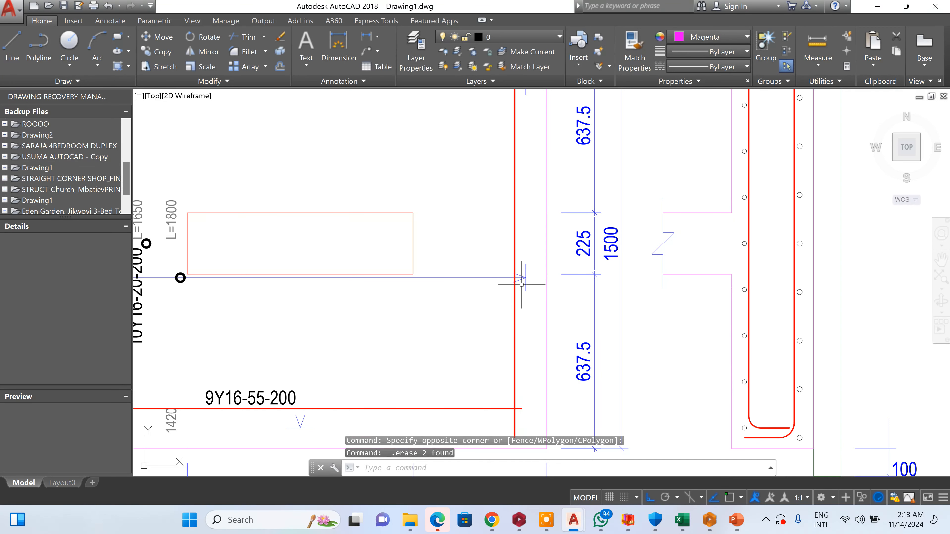
{"action": "key", "text": "ctrl+z"}
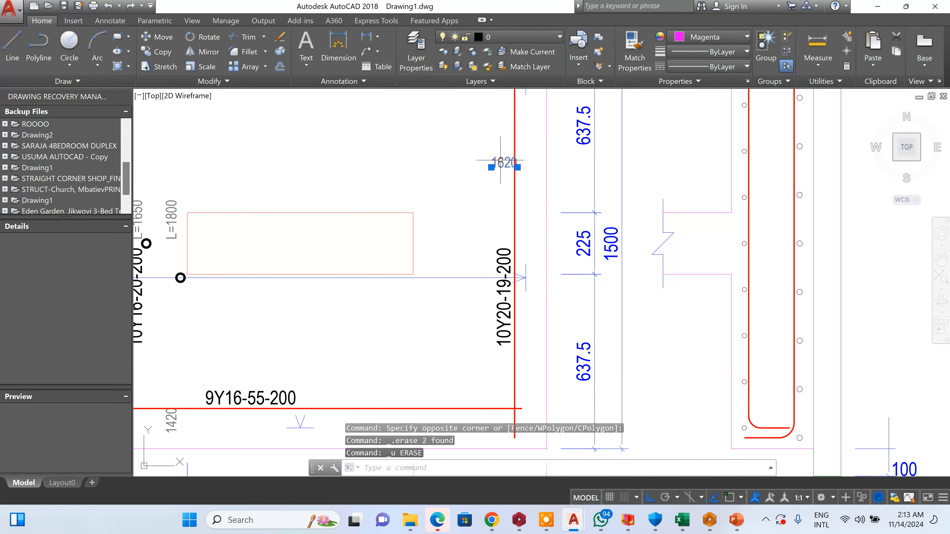
- Erase the 1620 text and the remaining horizontal distribution line with its right arrowhead below the column outline
{"action": "key", "text": "Delete"}
{"action": "scroll", "coordinate": [507, 293], "scroll_direction": "up", "scroll_amount": 4}
{"action": "left_click", "coordinate": [569, 295]}
{"action": "left_click", "coordinate": [549, 221]}
{"action": "key", "text": "Delete"}
{"action": "scroll", "coordinate": [583, 206], "scroll_direction": "down", "scroll_amount": 6}
- Erase the L=1650 and L=1800 texts, the 10Y16-20-200 label and its marker, the 1720 text and the leftover left arrowhead
{"action": "scroll", "coordinate": [397, 202], "scroll_direction": "up", "scroll_amount": 2}
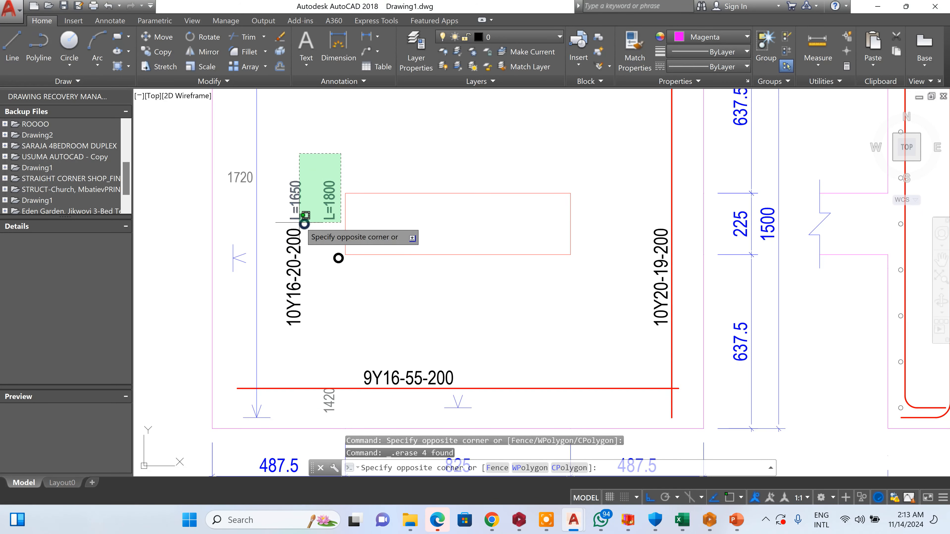
{"action": "left_click", "coordinate": [287, 236]}
{"action": "key", "text": "Delete"}
{"action": "left_click", "coordinate": [222, 294]}
{"action": "key", "text": "Delete"}
- Copy the remaining dot marker onto both crossings of the distribution lines with the 9Y16-55-200 and 10Y20-19-200 bars, with Ortho off
{"action": "left_click", "coordinate": [163, 56]}
{"action": "scroll", "coordinate": [338, 258], "scroll_direction": "up", "scroll_amount": 5}
{"action": "left_click", "coordinate": [317, 226]}
{"action": "left_click", "coordinate": [282, 269]}
{"action": "key", "text": "Return"}
{"action": "left_click", "coordinate": [310, 250]}
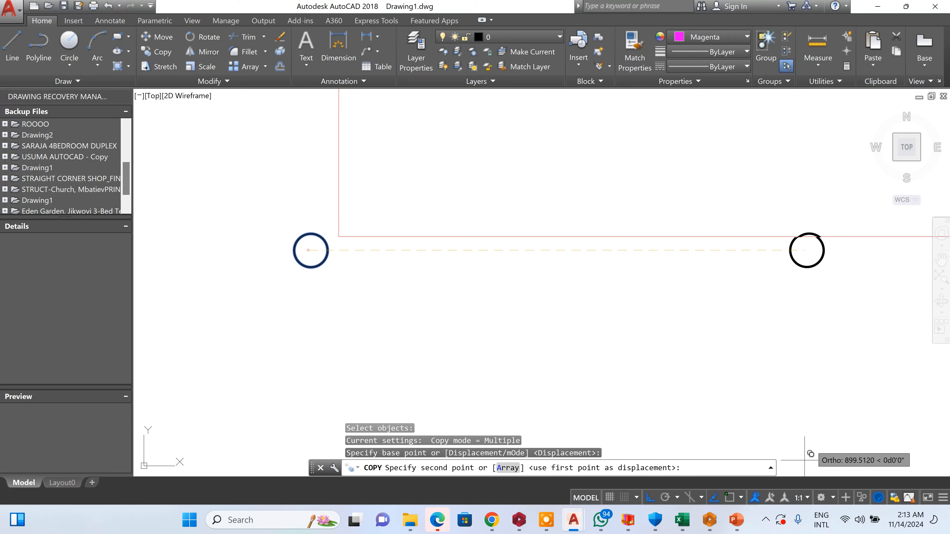
{"action": "scroll", "coordinate": [738, 285], "scroll_direction": "down", "scroll_amount": 3}
{"action": "scroll", "coordinate": [570, 422], "scroll_direction": "up", "scroll_amount": 6}
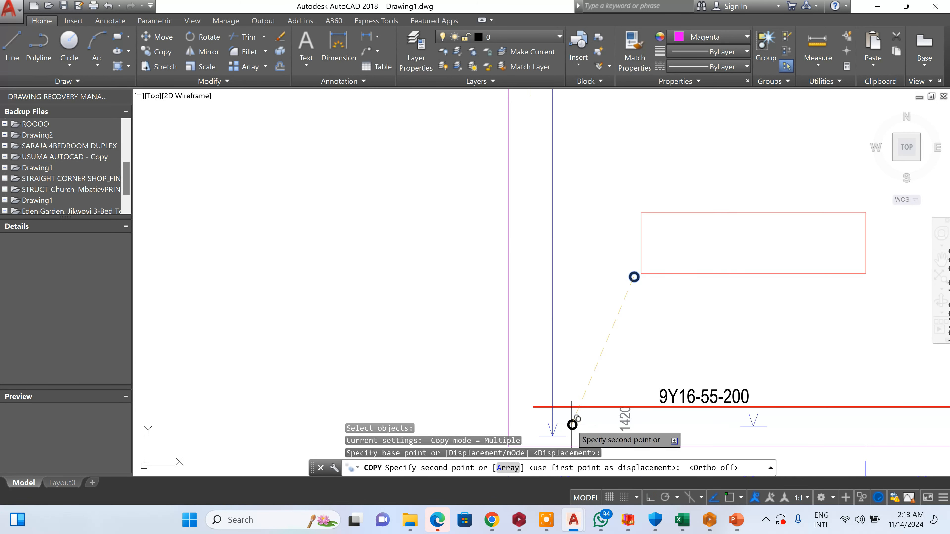
{"action": "left_click", "coordinate": [527, 381]}
{"action": "scroll", "coordinate": [485, 333], "scroll_direction": "down", "scroll_amount": 3}
{"action": "scroll", "coordinate": [562, 293], "scroll_direction": "up", "scroll_amount": 6}
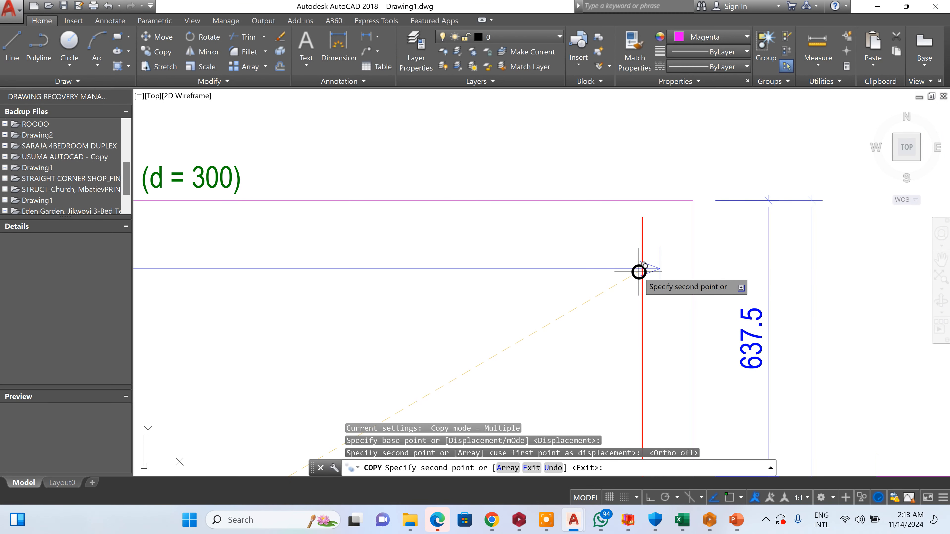
{"action": "scroll", "coordinate": [642, 270], "scroll_direction": "down", "scroll_amount": 3}
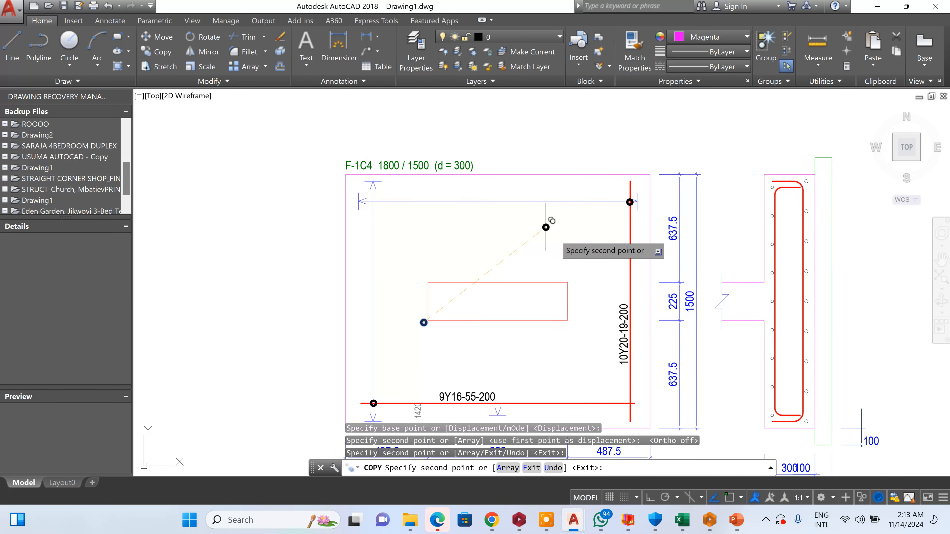
{"action": "scroll", "coordinate": [429, 333], "scroll_direction": "up", "scroll_amount": 5}
{"action": "key", "text": "Escape"}
- Erase the original dot marker at the lower-left corner of the column outline
{"action": "left_click", "coordinate": [421, 335]}
{"action": "left_click", "coordinate": [328, 270]}
{"action": "scroll", "coordinate": [424, 223], "scroll_direction": "down", "scroll_amount": 5}
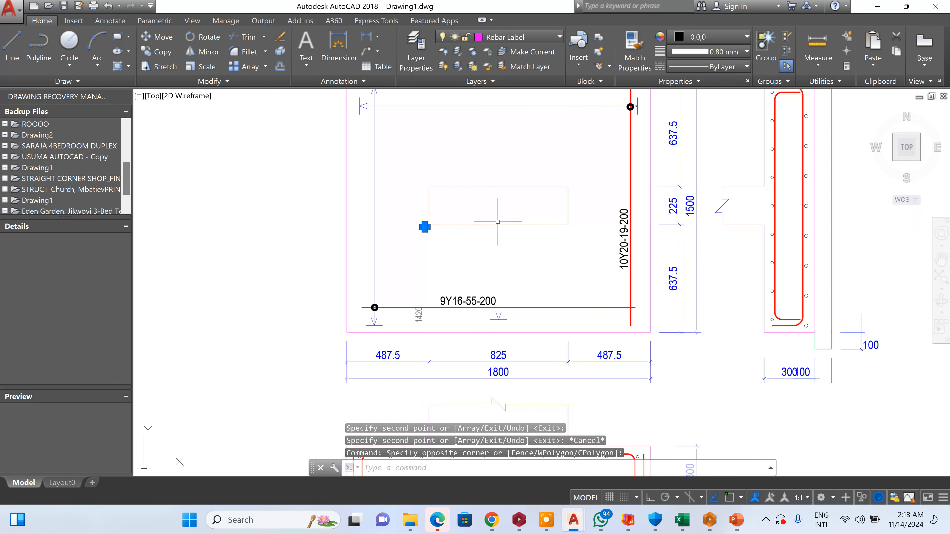
{"action": "key", "text": "Delete"}
- Erase the leftover arrowhead and the 1420 text below the 9Y16-55-200 bar
{"action": "scroll", "coordinate": [344, 242], "scroll_direction": "up", "scroll_amount": 8}
{"action": "scroll", "coordinate": [523, 240], "scroll_direction": "up", "scroll_amount": 3}
{"action": "left_click", "coordinate": [615, 262]}
{"action": "left_click", "coordinate": [239, 300]}
{"action": "key", "text": "Delete"}
{"action": "scroll", "coordinate": [500, 278], "scroll_direction": "down", "scroll_amount": 5}
- Append T&B to the 9Y16-55-200 label so it reads 9Y16-55-200 T&B
{"action": "scroll", "coordinate": [502, 241], "scroll_direction": "up", "scroll_amount": 8}
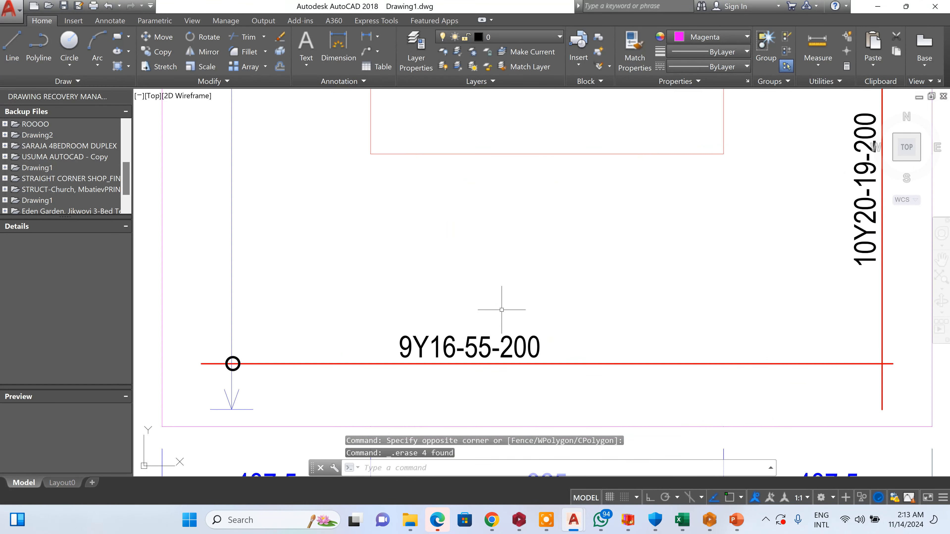
{"action": "double_click", "coordinate": [506, 347]}
{"action": "scroll", "coordinate": [547, 343], "scroll_direction": "up", "scroll_amount": 3}
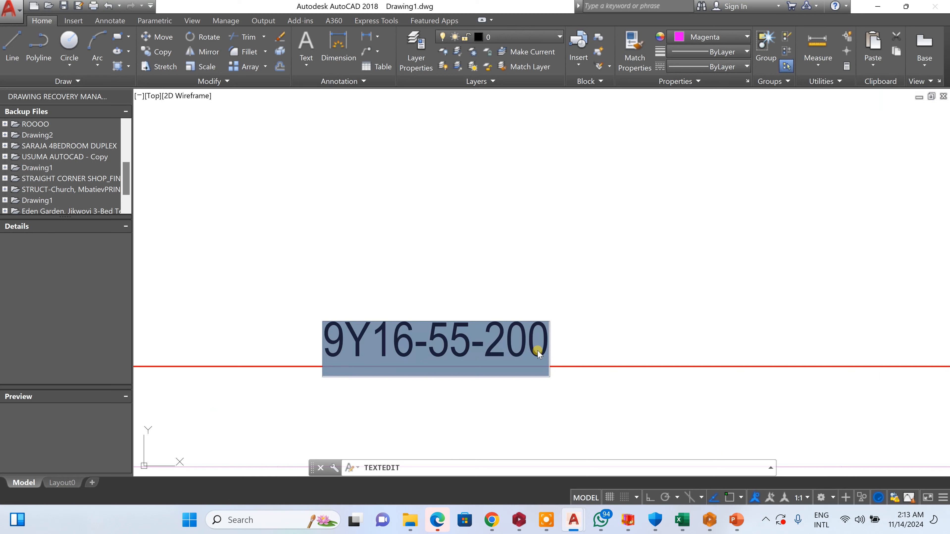
{"action": "left_click", "coordinate": [546, 339]}
{"action": "type", "text": "T"}
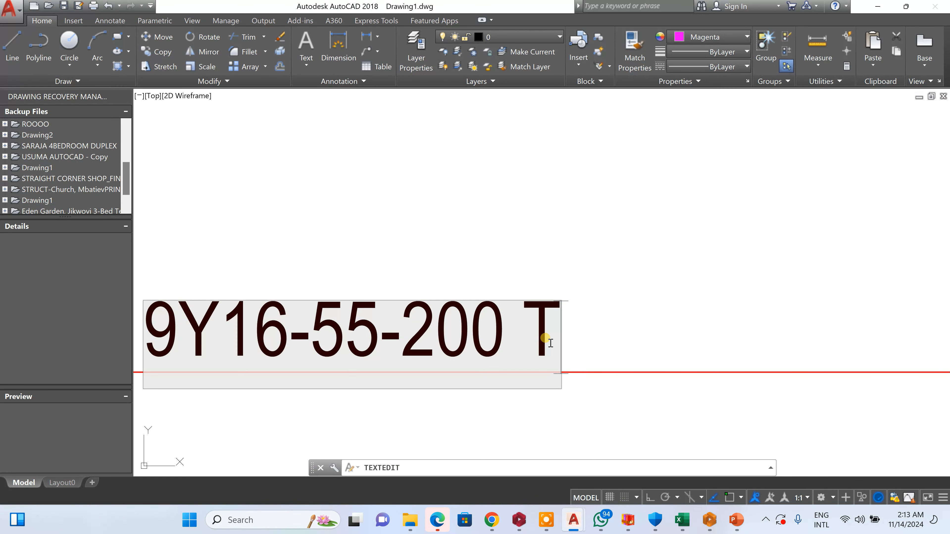
{"action": "type", "text": "$"}
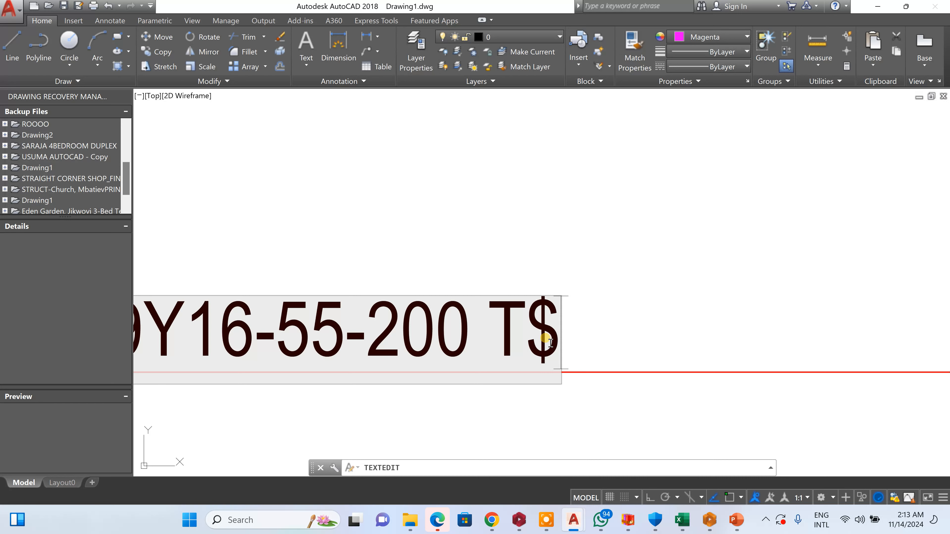
{"action": "type", "text": "&"}
{"action": "key", "text": "BackSpace"}
{"action": "key", "text": "BackSpace"}
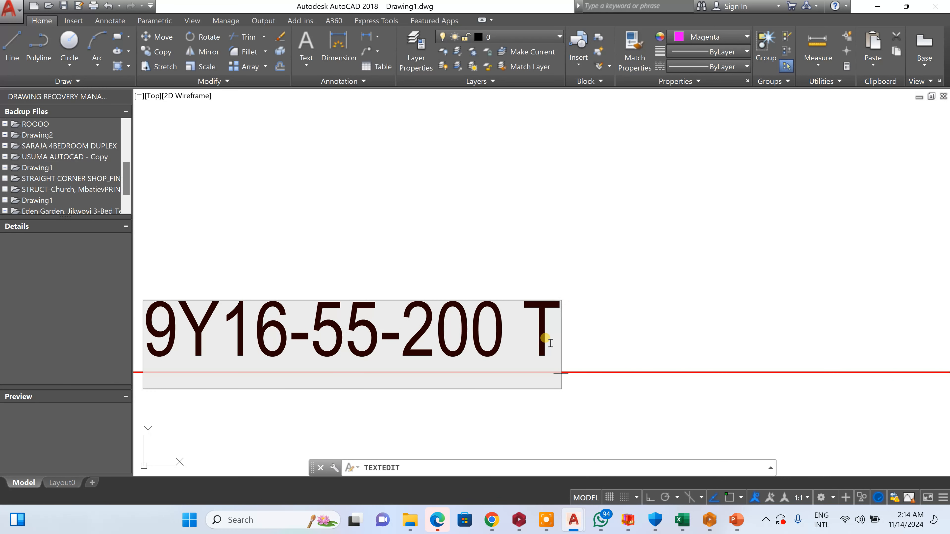
{"action": "type", "text": "&B"}
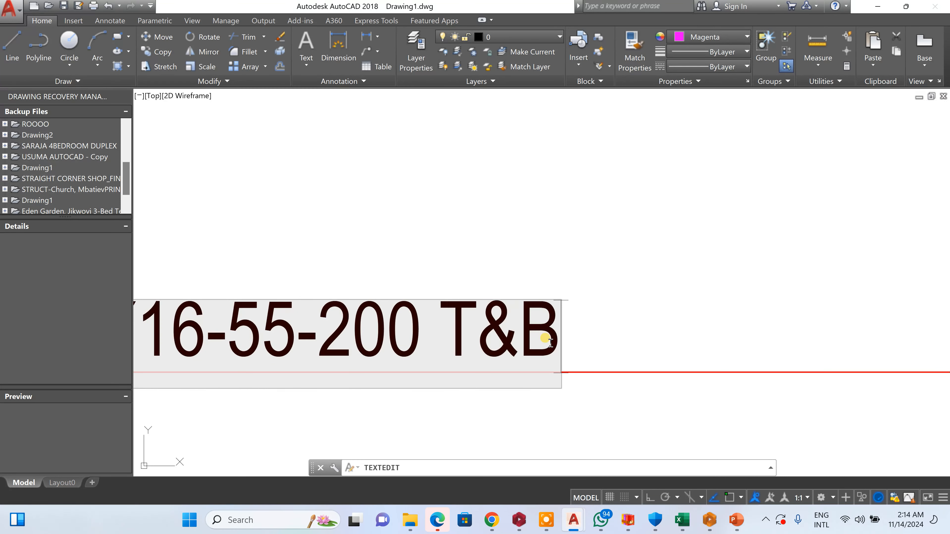
{"action": "key", "text": "Return"}
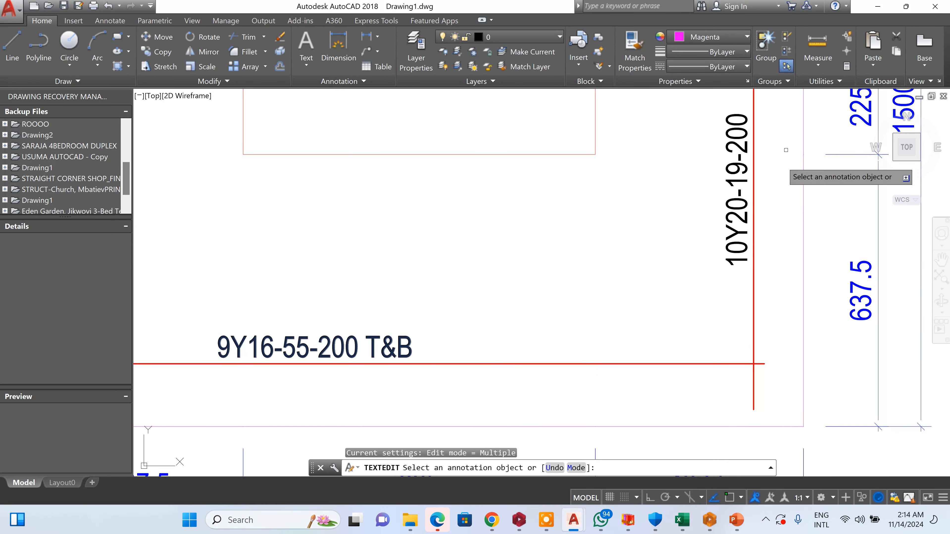
- Append T&B to the vertical 10Y20-19-200 bar label in the F-1C4 plan
{"action": "left_click", "coordinate": [735, 182]}
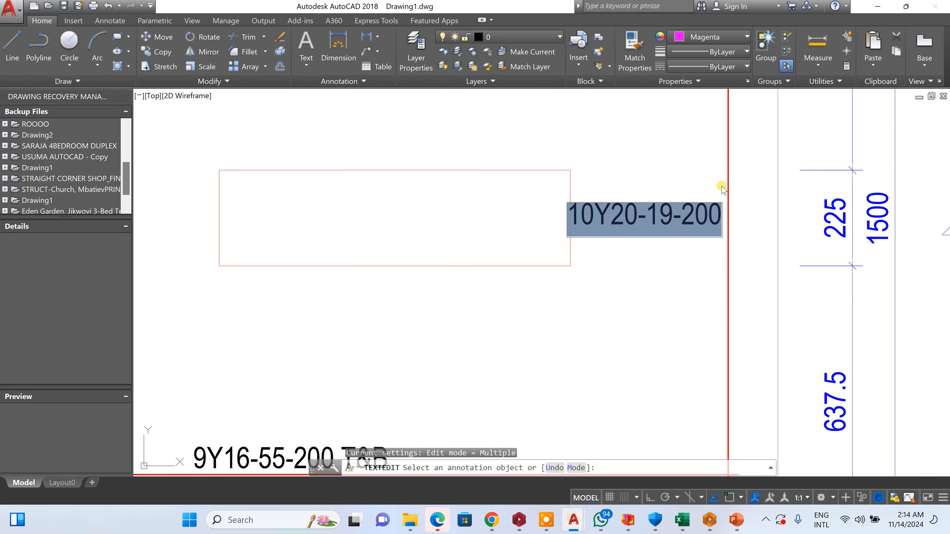
{"action": "left_click", "coordinate": [724, 226]}
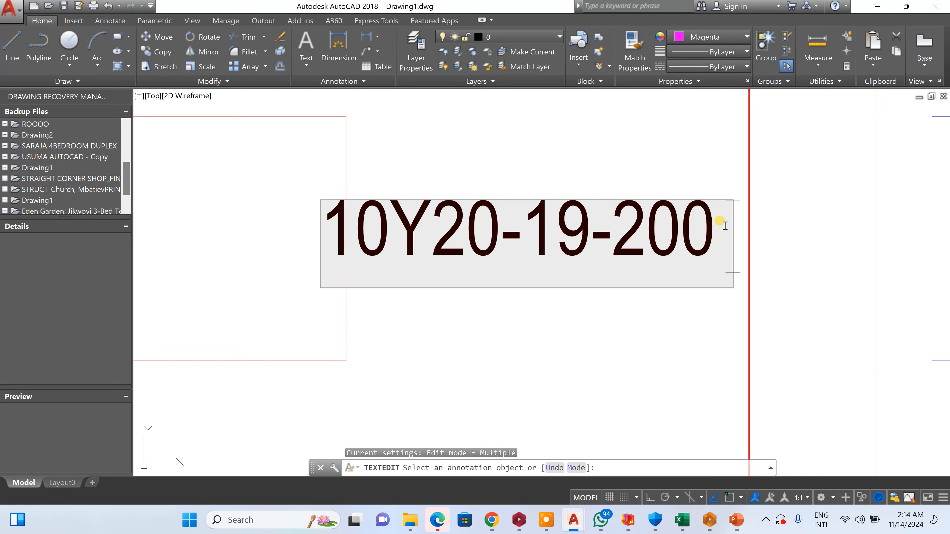
{"action": "type", "text": "T"}
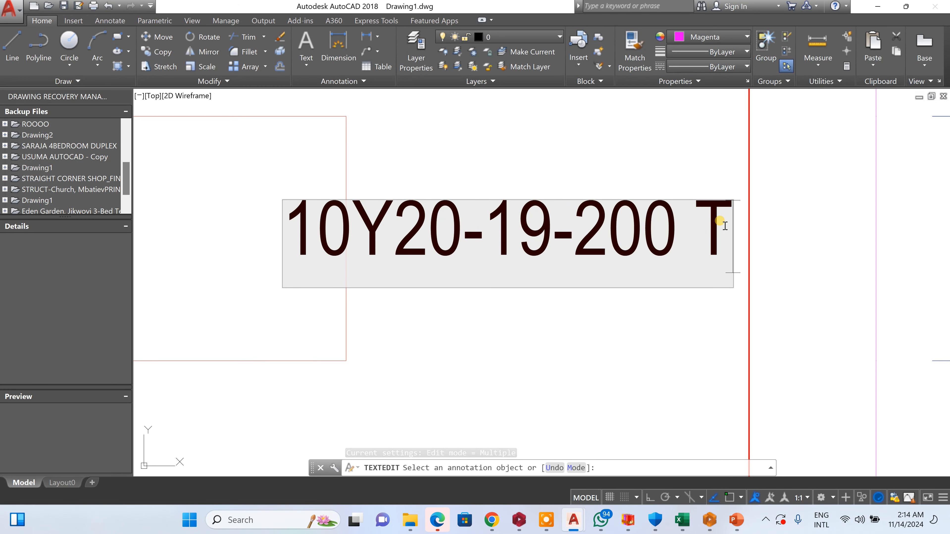
{"action": "type", "text": "&B"}
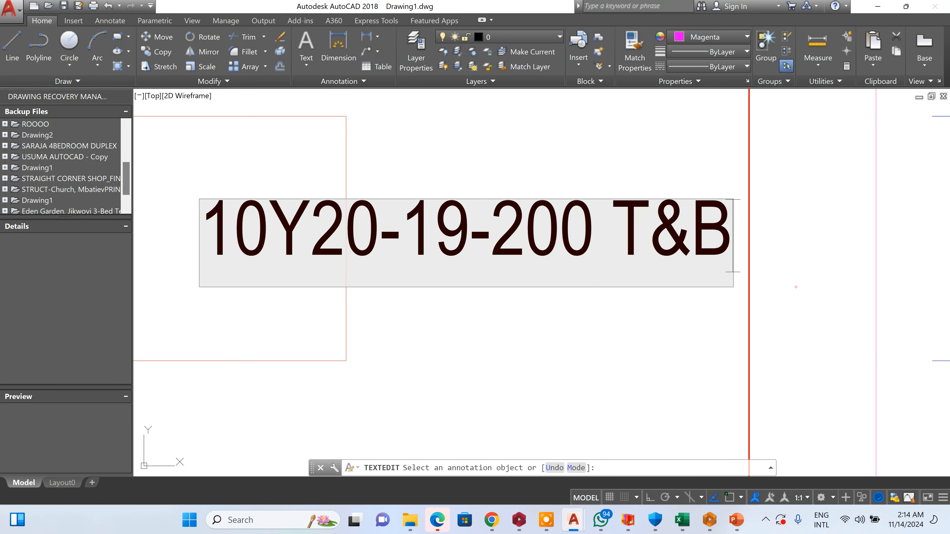
{"action": "key", "text": "Return"}
- Append T&B to the 8Y16-42-200 bar label in the F-1C7 plan so it reads 8Y16-42-200 T&B
{"action": "scroll", "coordinate": [643, 284], "scroll_direction": "down", "scroll_amount": 14}
{"action": "scroll", "coordinate": [763, 183], "scroll_direction": "up", "scroll_amount": 6}
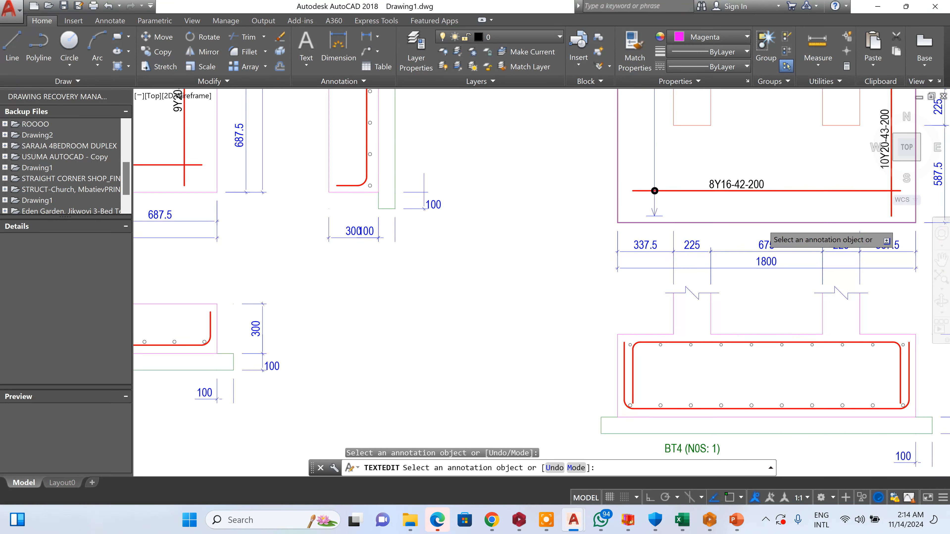
{"action": "scroll", "coordinate": [765, 229], "scroll_direction": "up", "scroll_amount": 4}
{"action": "left_click", "coordinate": [767, 191]}
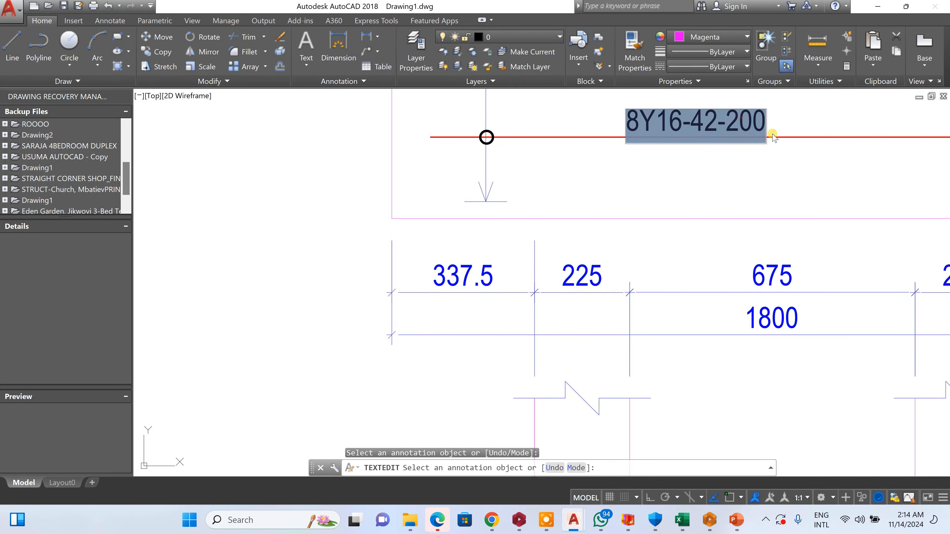
{"action": "left_click", "coordinate": [762, 124]}
{"action": "type", "text": "T&b"}
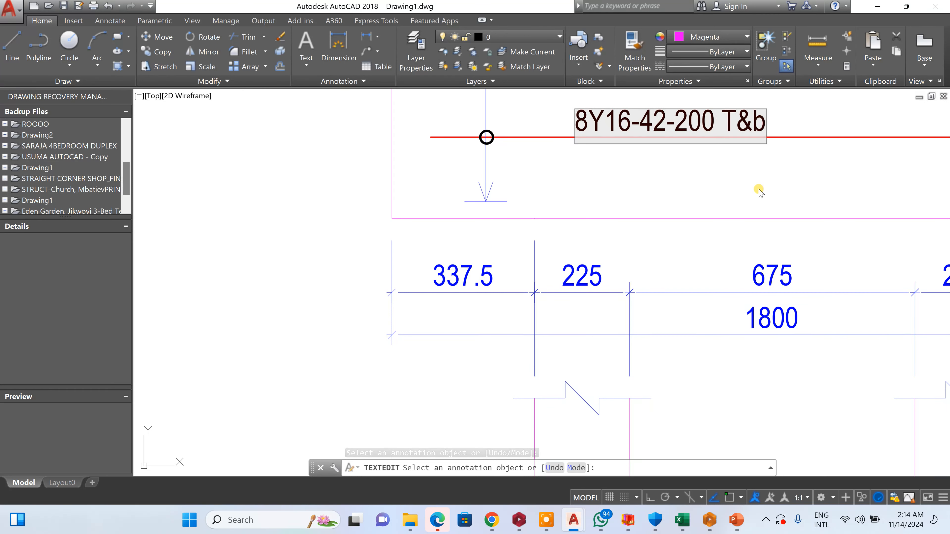
{"action": "key", "text": "BackSpace"}
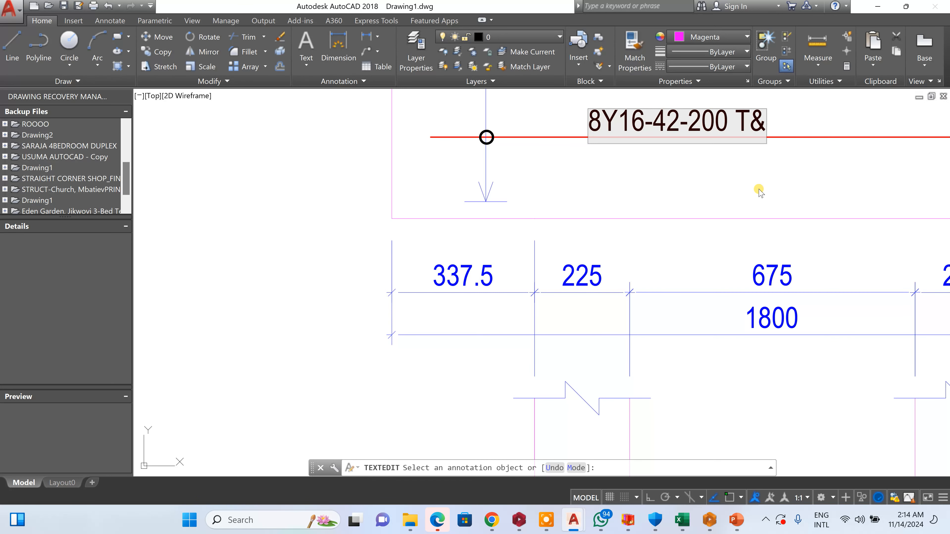
{"action": "type", "text": "B"}
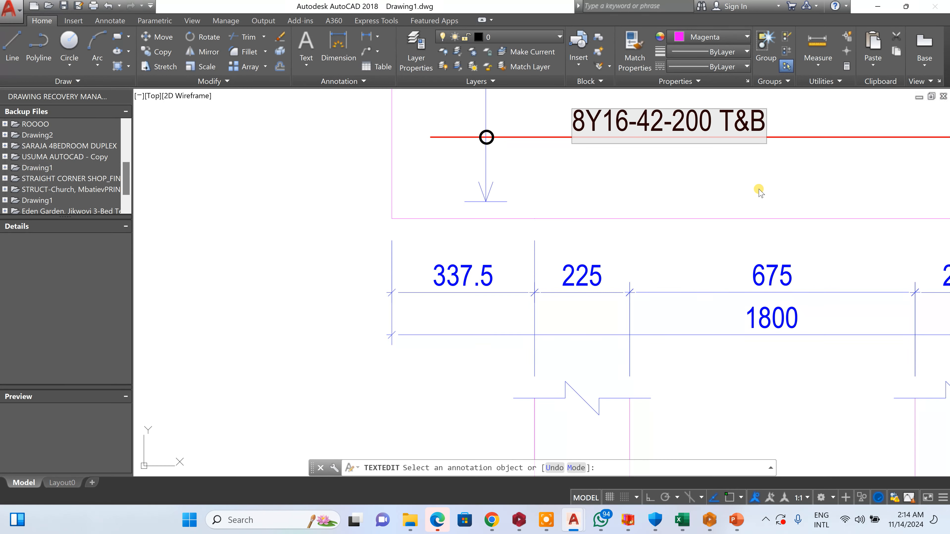
{"action": "left_click", "coordinate": [757, 205]}
- Append T&B to the vertical 10Y20-43-200 bar label in the F-1C7 plan and end text editing
{"action": "scroll", "coordinate": [465, 213], "scroll_direction": "down", "scroll_amount": 10}
{"action": "scroll", "coordinate": [516, 185], "scroll_direction": "up", "scroll_amount": 7}
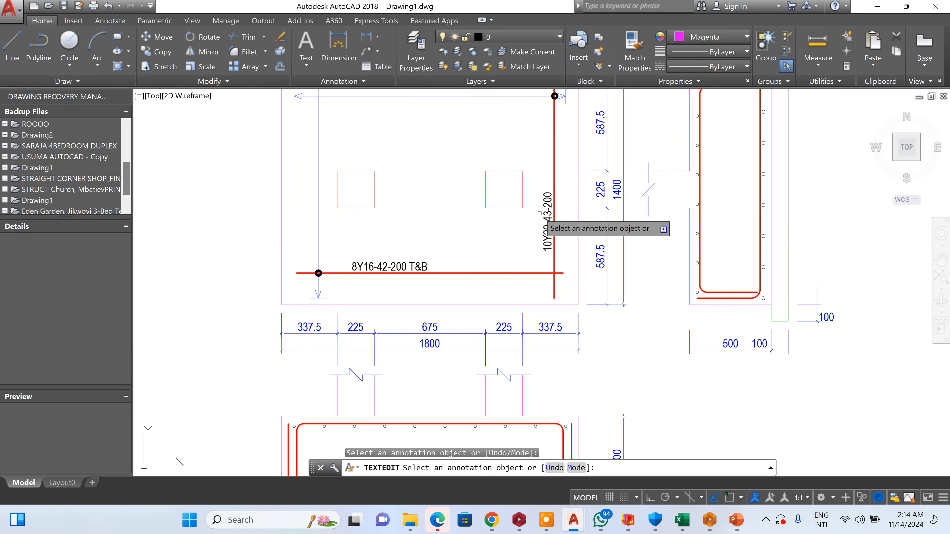
{"action": "left_click", "coordinate": [547, 209]}
{"action": "scroll", "coordinate": [548, 195], "scroll_direction": "up", "scroll_amount": 5}
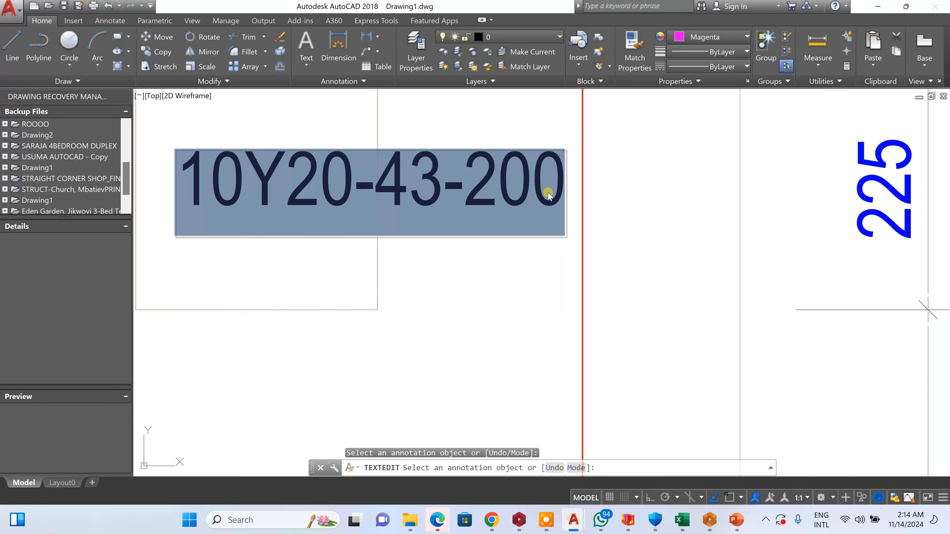
{"action": "left_click", "coordinate": [555, 189]}
{"action": "type", "text": "T"}
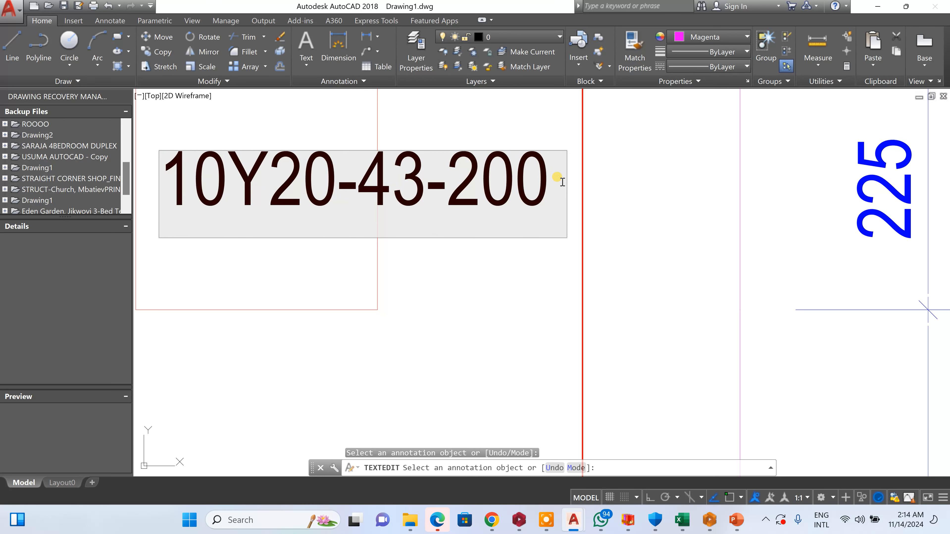
{"action": "type", "text": "&"}
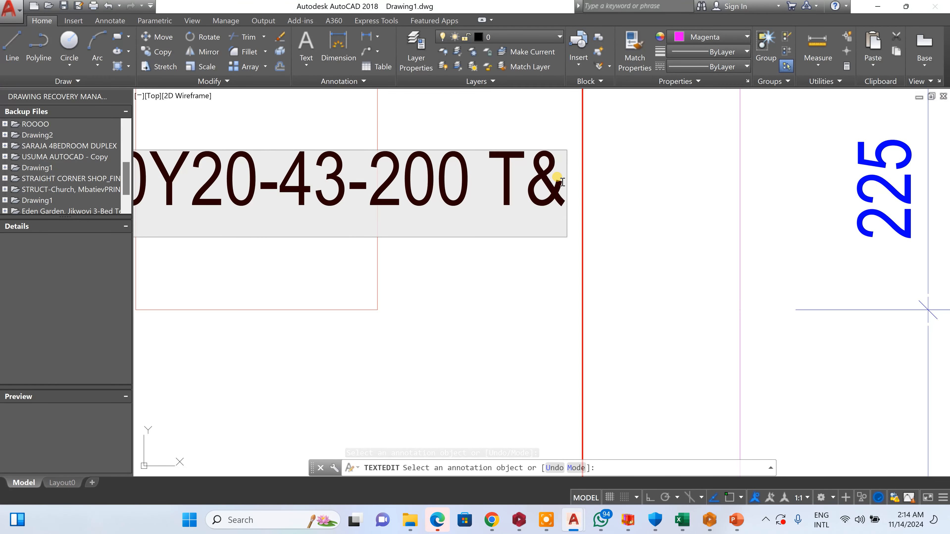
{"action": "type", "text": "B"}
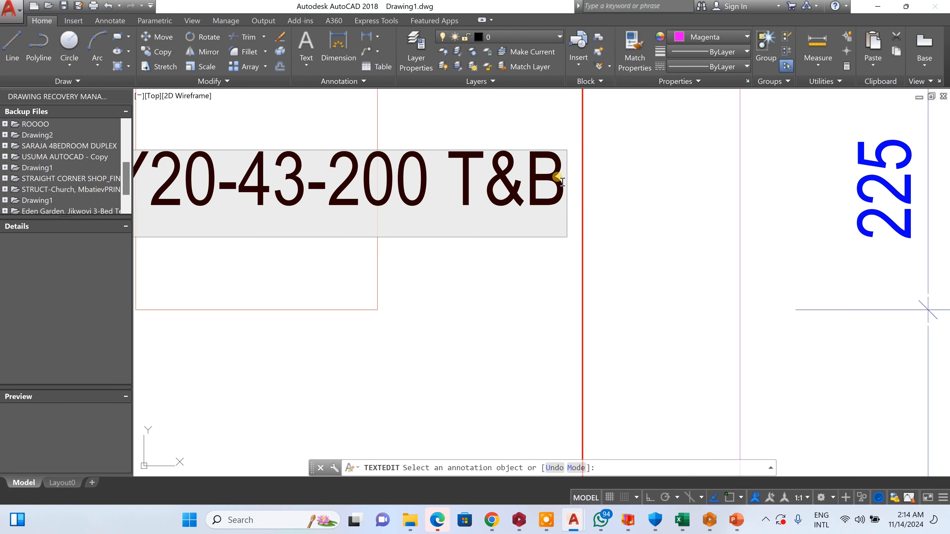
{"action": "left_click", "coordinate": [614, 204]}
{"action": "scroll", "coordinate": [621, 204], "scroll_direction": "down", "scroll_amount": 10}
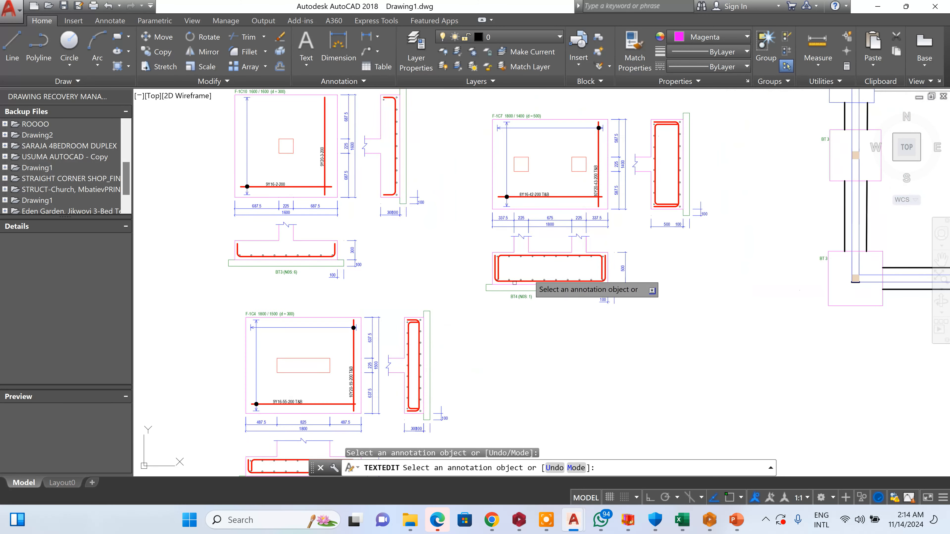
{"action": "scroll", "coordinate": [516, 266], "scroll_direction": "down", "scroll_amount": 2}
{"action": "scroll", "coordinate": [530, 258], "scroll_direction": "up", "scroll_amount": 5}
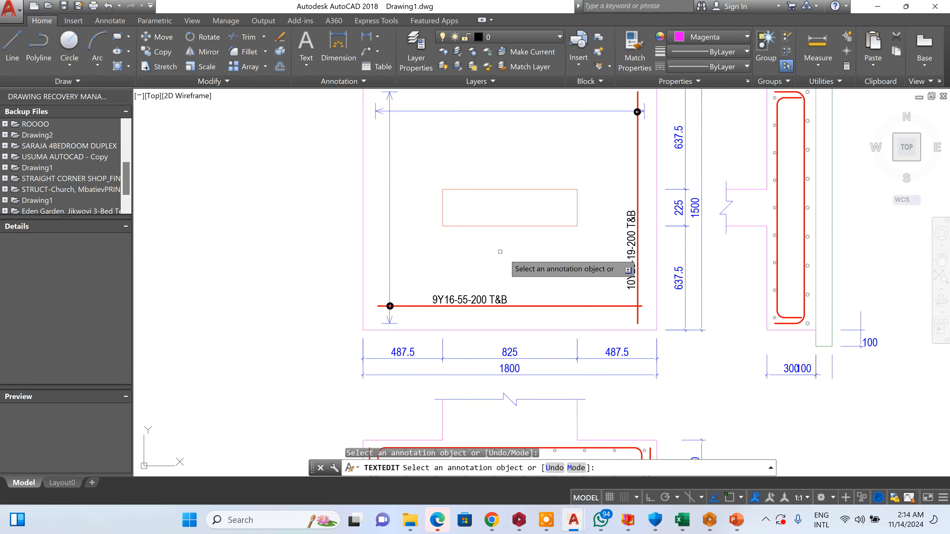
{"action": "scroll", "coordinate": [416, 223], "scroll_direction": "down", "scroll_amount": 5}
{"action": "key", "text": "Escape"}
- Copy the left column square of the F-1C7 plan onto the upper-left corner of the F-1C4 plan's column rectangle
{"action": "left_click", "coordinate": [161, 57]}
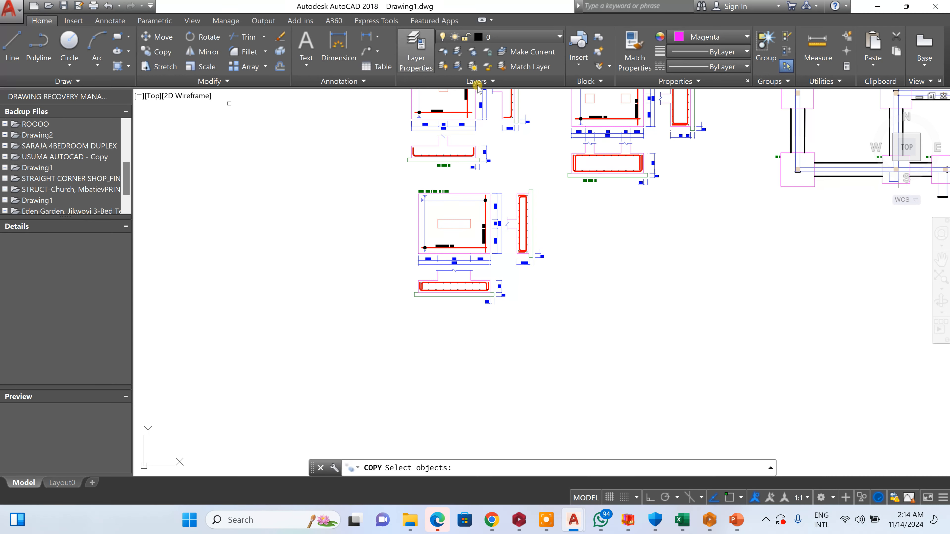
{"action": "scroll", "coordinate": [599, 127], "scroll_direction": "up", "scroll_amount": 5}
{"action": "scroll", "coordinate": [608, 122], "scroll_direction": "down", "scroll_amount": 6}
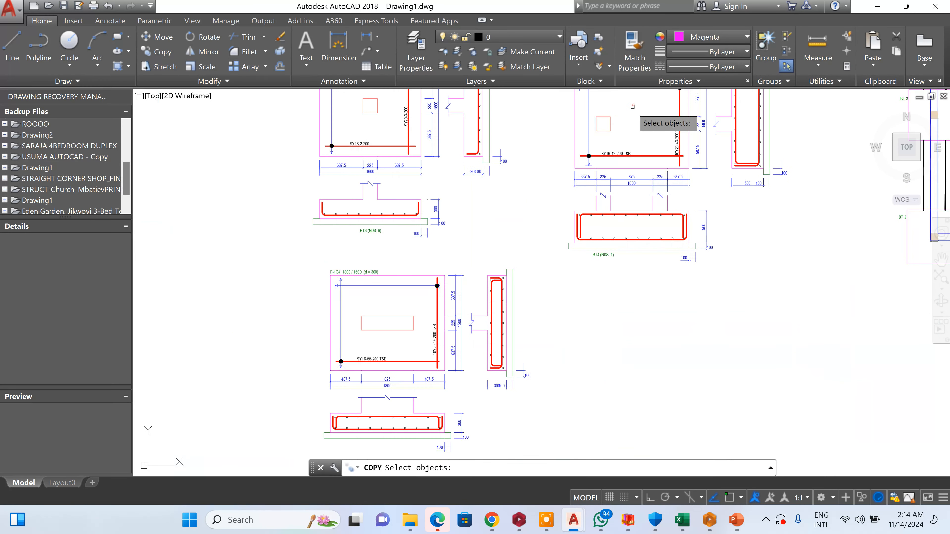
{"action": "left_click", "coordinate": [609, 120]}
{"action": "scroll", "coordinate": [541, 248], "scroll_direction": "up", "scroll_amount": 4}
{"action": "scroll", "coordinate": [569, 187], "scroll_direction": "down", "scroll_amount": 4}
{"action": "key", "text": "Return"}
{"action": "scroll", "coordinate": [591, 132], "scroll_direction": "up", "scroll_amount": 2}
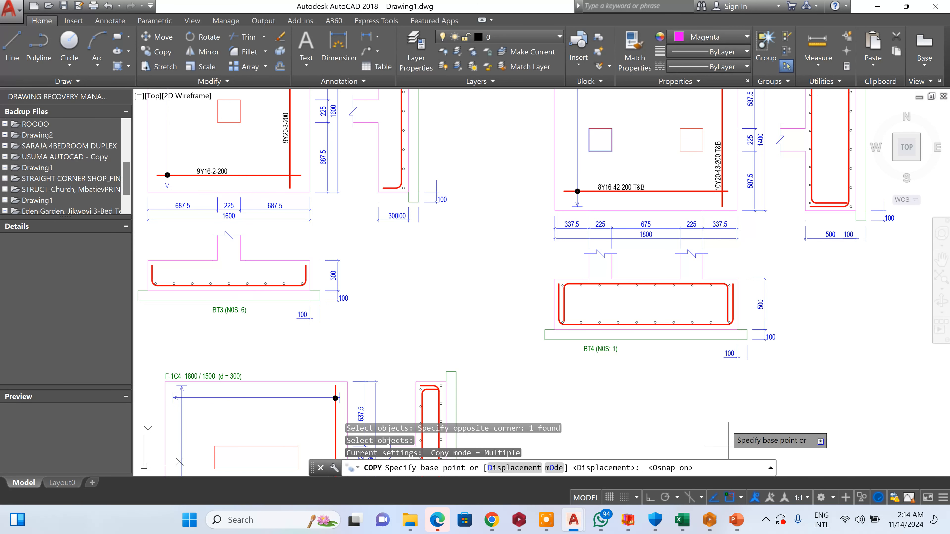
{"action": "left_click", "coordinate": [590, 128]}
{"action": "scroll", "coordinate": [591, 131], "scroll_direction": "down", "scroll_amount": 3}
{"action": "scroll", "coordinate": [556, 213], "scroll_direction": "up", "scroll_amount": 8}
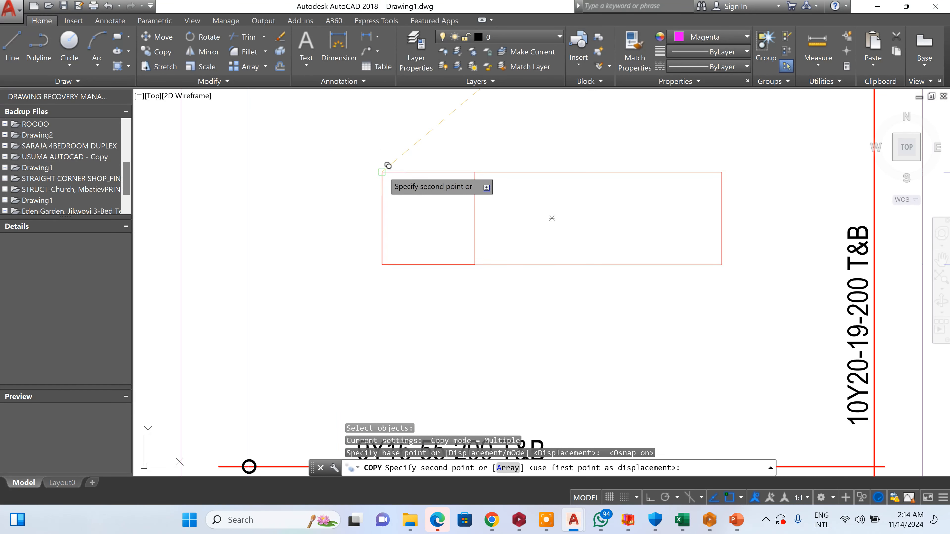
{"action": "left_click", "coordinate": [383, 171]}
{"action": "scroll", "coordinate": [351, 242], "scroll_direction": "down", "scroll_amount": 8}
{"action": "scroll", "coordinate": [350, 242], "scroll_direction": "up", "scroll_amount": 5}
{"action": "key", "text": "Return"}
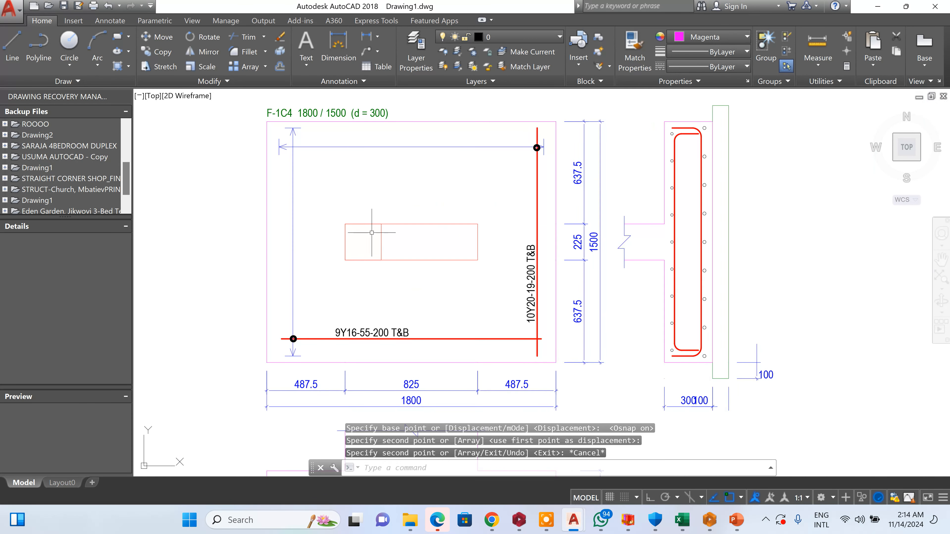
- Copy the right column square of the F-1C7 plan onto the right end of the F-1C4 plan's column rectangle
{"action": "scroll", "coordinate": [372, 231], "scroll_direction": "down", "scroll_amount": 5}
{"action": "key", "text": "Return"}
{"action": "scroll", "coordinate": [371, 233], "scroll_direction": "down", "scroll_amount": 5}
{"action": "scroll", "coordinate": [479, 136], "scroll_direction": "up", "scroll_amount": 6}
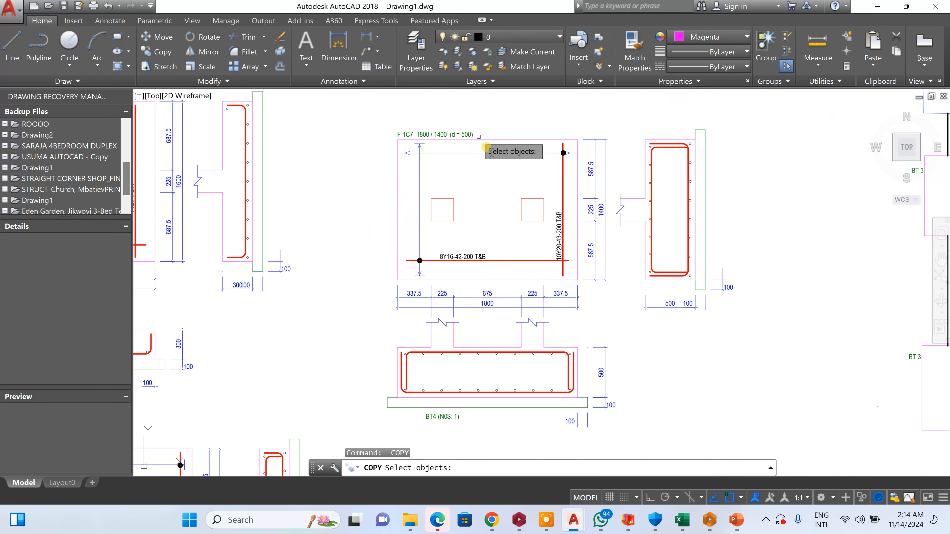
{"action": "scroll", "coordinate": [552, 198], "scroll_direction": "up", "scroll_amount": 4}
{"action": "key", "text": "Return"}
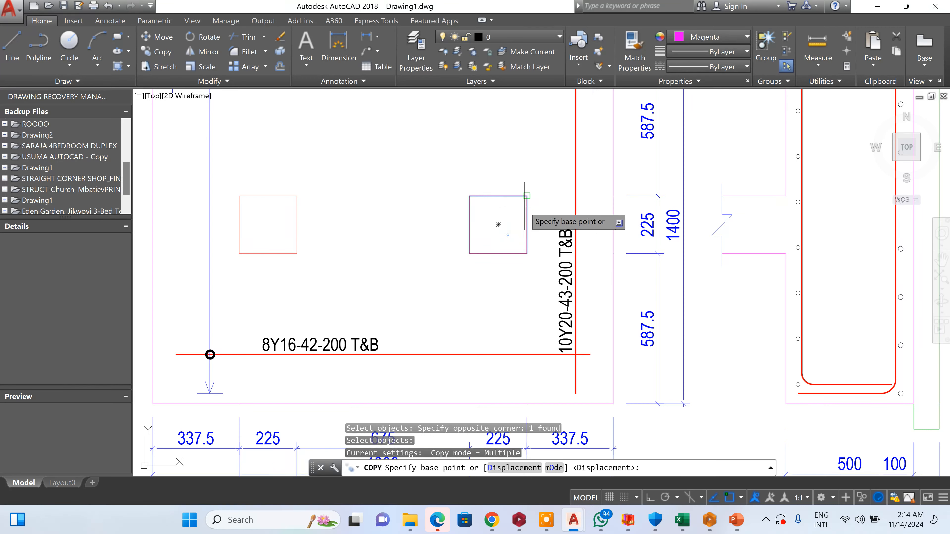
{"action": "left_click", "coordinate": [497, 219]}
{"action": "scroll", "coordinate": [636, 165], "scroll_direction": "down", "scroll_amount": 8}
{"action": "scroll", "coordinate": [599, 199], "scroll_direction": "up", "scroll_amount": 10}
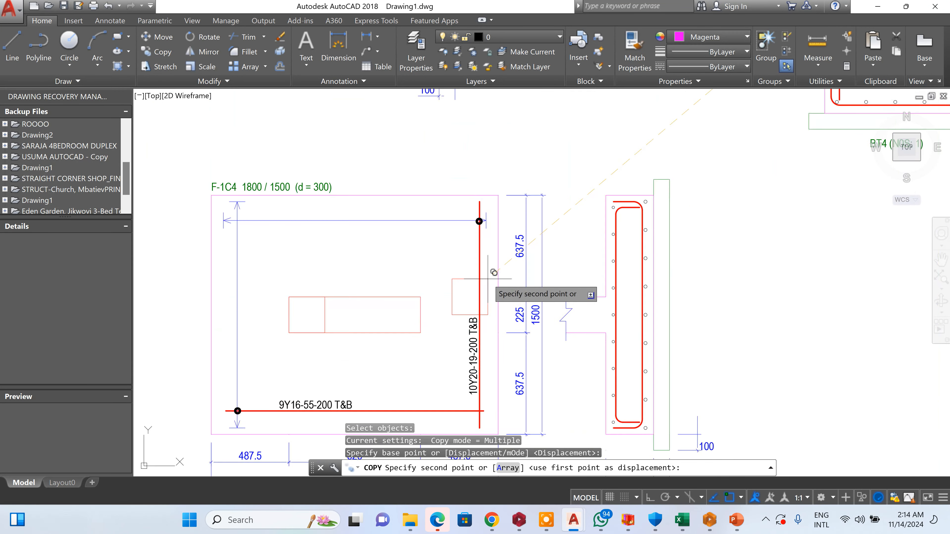
{"action": "left_click", "coordinate": [380, 307]}
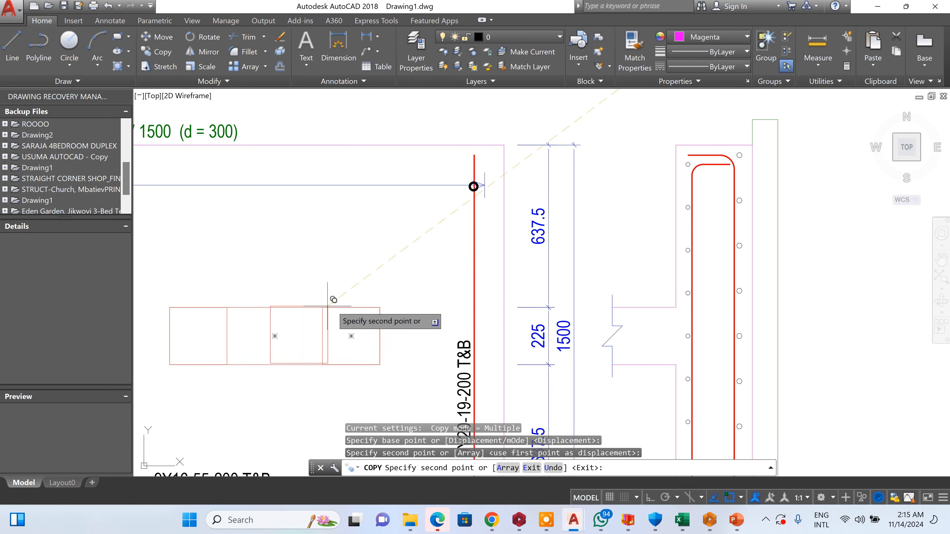
{"action": "key", "text": "Escape"}
- Erase the long column rectangle in the F-1C4 plan, keeping the two squares
{"action": "left_click", "coordinate": [297, 283]}
{"action": "left_click", "coordinate": [273, 365]}
{"action": "key", "text": "Delete"}
- Erase the break line above the column stub in the section below the F-1C4 plan
{"action": "scroll", "coordinate": [317, 348], "scroll_direction": "down", "scroll_amount": 5}
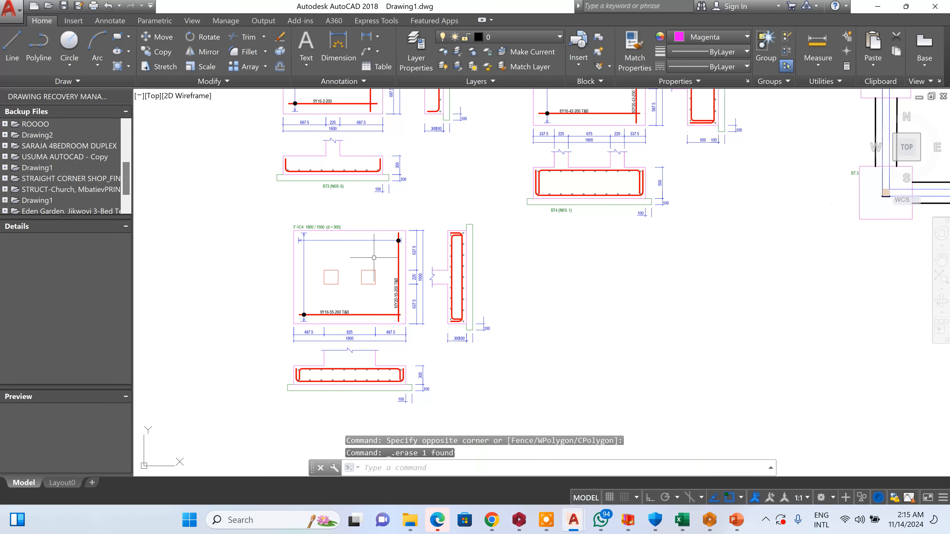
{"action": "scroll", "coordinate": [359, 352], "scroll_direction": "up", "scroll_amount": 4}
{"action": "left_click", "coordinate": [356, 403]}
{"action": "left_click", "coordinate": [321, 392]}
{"action": "key", "text": "Delete"}
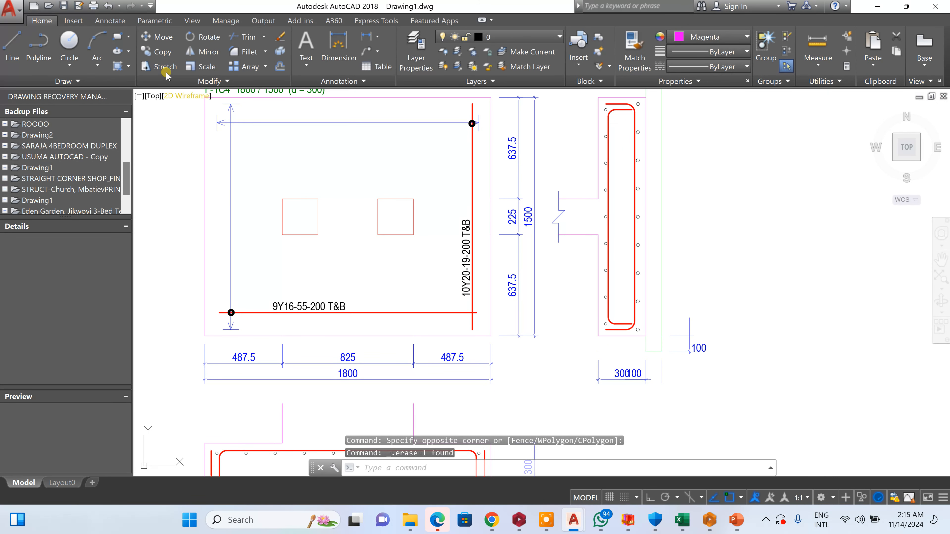
- Copy the BT4 section's left column stub with its break line and the 225 and 675 dimensions to the F-1C4 section's left column base corner
{"action": "left_click", "coordinate": [163, 52]}
{"action": "scroll", "coordinate": [542, 284], "scroll_direction": "down", "scroll_amount": 4}
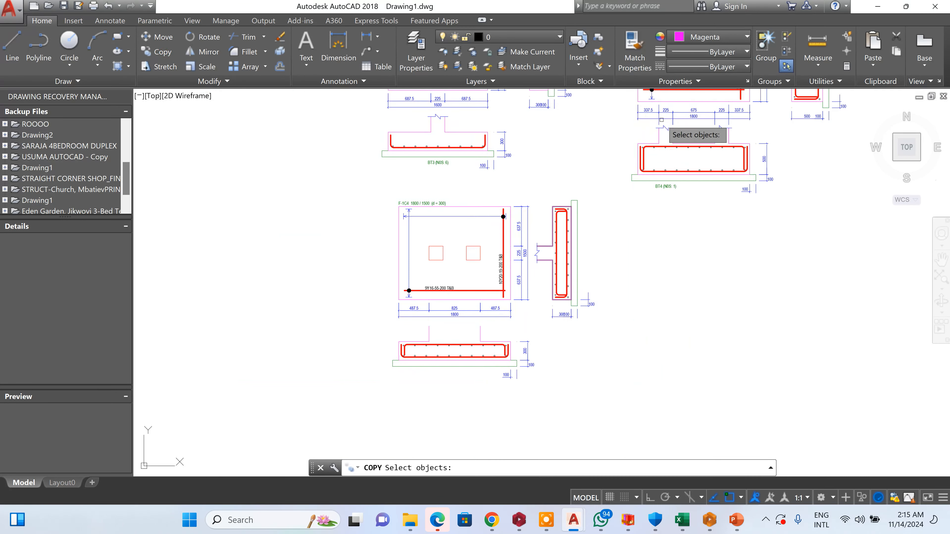
{"action": "scroll", "coordinate": [685, 134], "scroll_direction": "up", "scroll_amount": 5}
{"action": "left_click", "coordinate": [749, 219]}
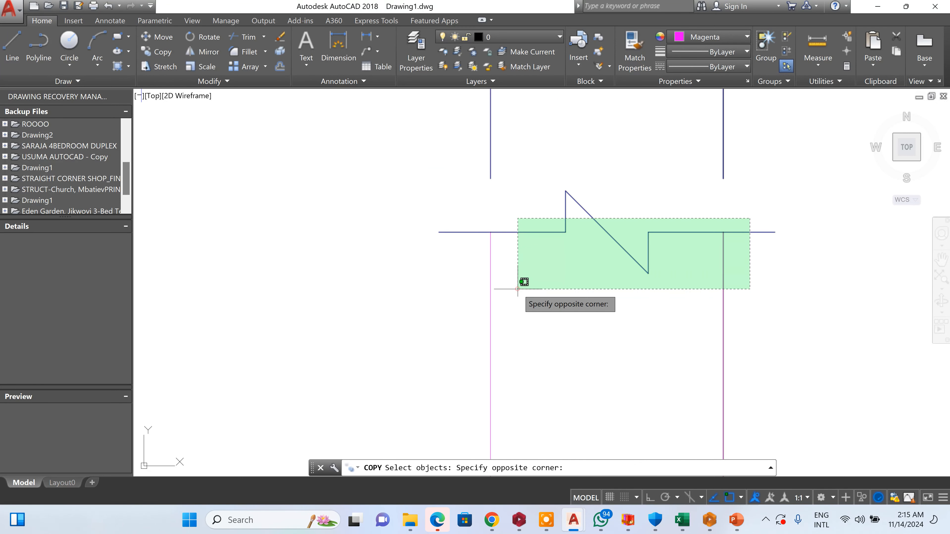
{"action": "left_click", "coordinate": [494, 299]}
{"action": "left_click", "coordinate": [491, 295]}
{"action": "scroll", "coordinate": [584, 222], "scroll_direction": "down", "scroll_amount": 2}
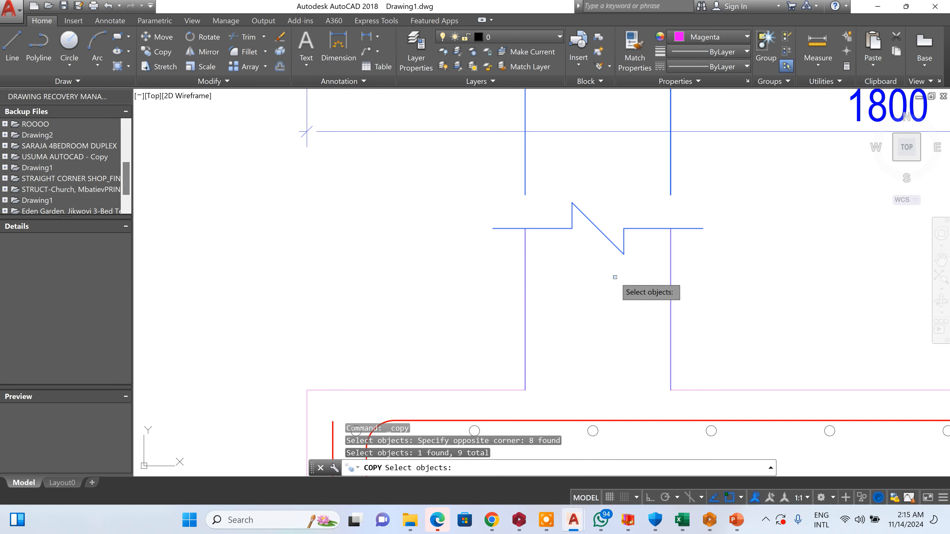
{"action": "key", "text": "Return"}
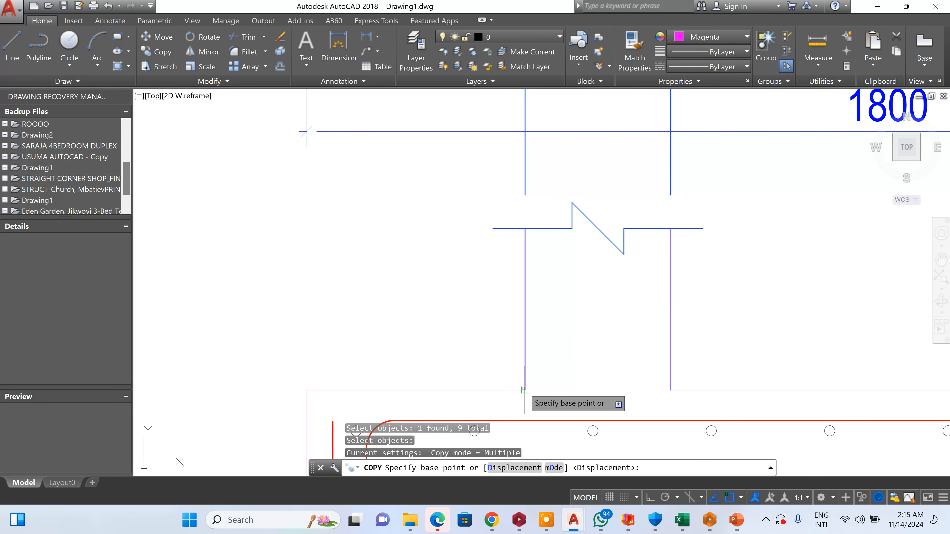
{"action": "left_click", "coordinate": [524, 390]}
{"action": "scroll", "coordinate": [685, 284], "scroll_direction": "down", "scroll_amount": 4}
{"action": "scroll", "coordinate": [621, 333], "scroll_direction": "up", "scroll_amount": 6}
{"action": "scroll", "coordinate": [564, 401], "scroll_direction": "down", "scroll_amount": 4}
{"action": "scroll", "coordinate": [556, 378], "scroll_direction": "up", "scroll_amount": 5}
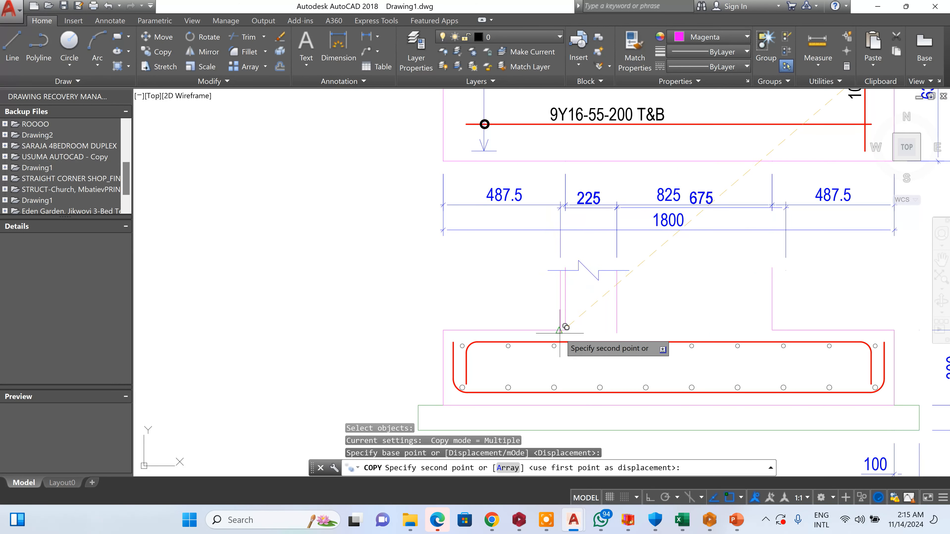
{"action": "left_click", "coordinate": [565, 330]}
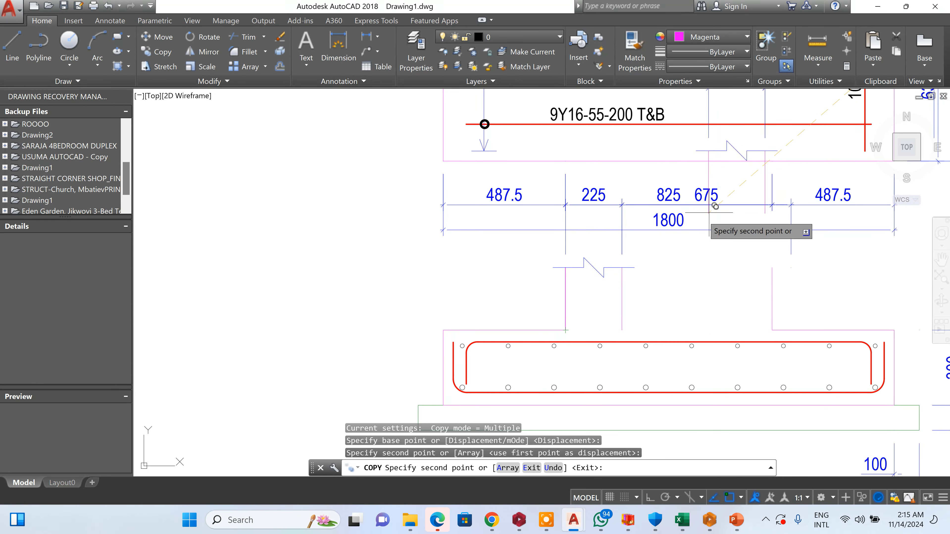
{"action": "key", "text": "F1"}
{"action": "left_click", "coordinate": [813, 72]}
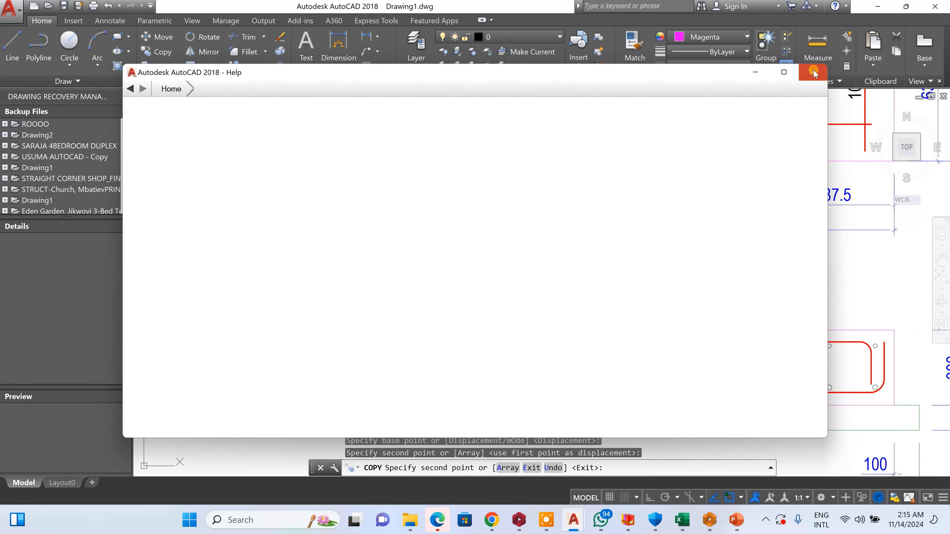
{"action": "key", "text": "Escape"}
- Erase the copied 675 dimension and the overlapping 825 dimension above the F-1C4 section's columns
{"action": "left_click", "coordinate": [704, 197]}
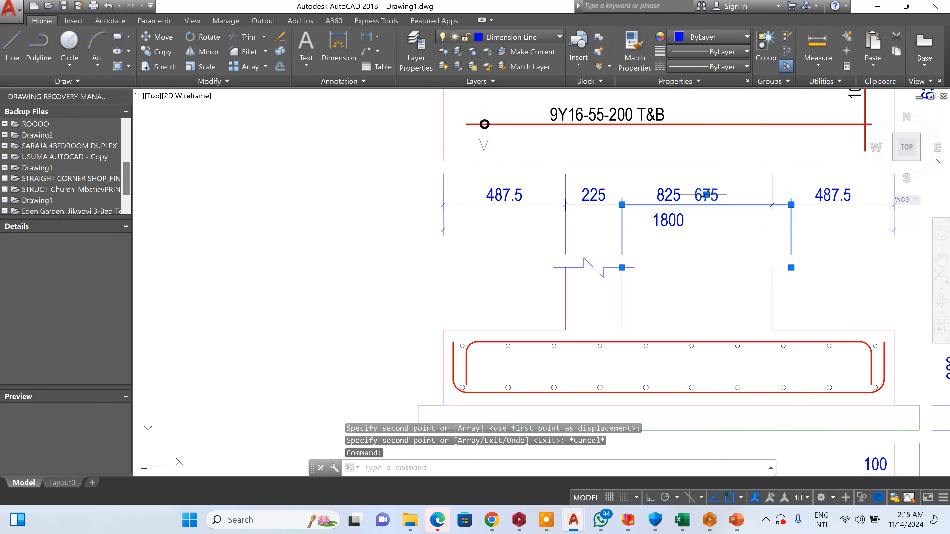
{"action": "key", "text": "Delete"}
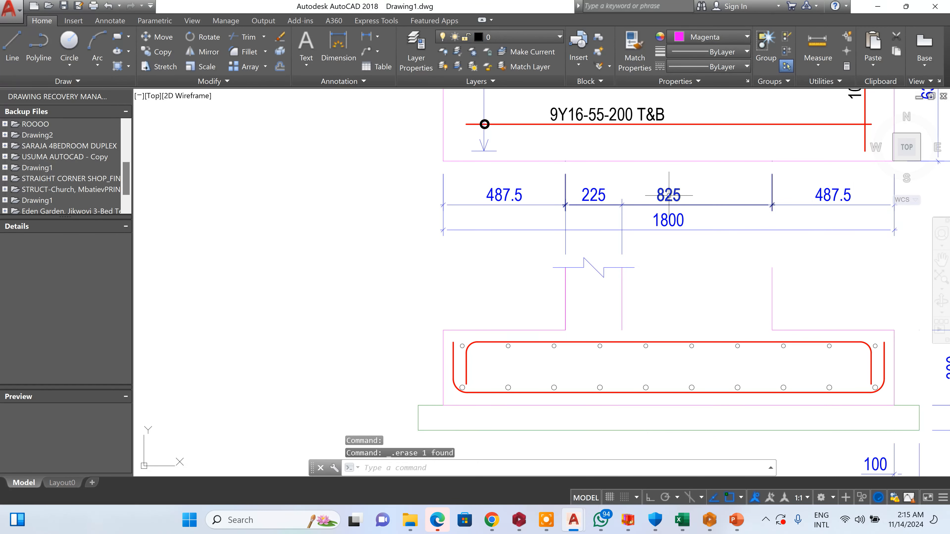
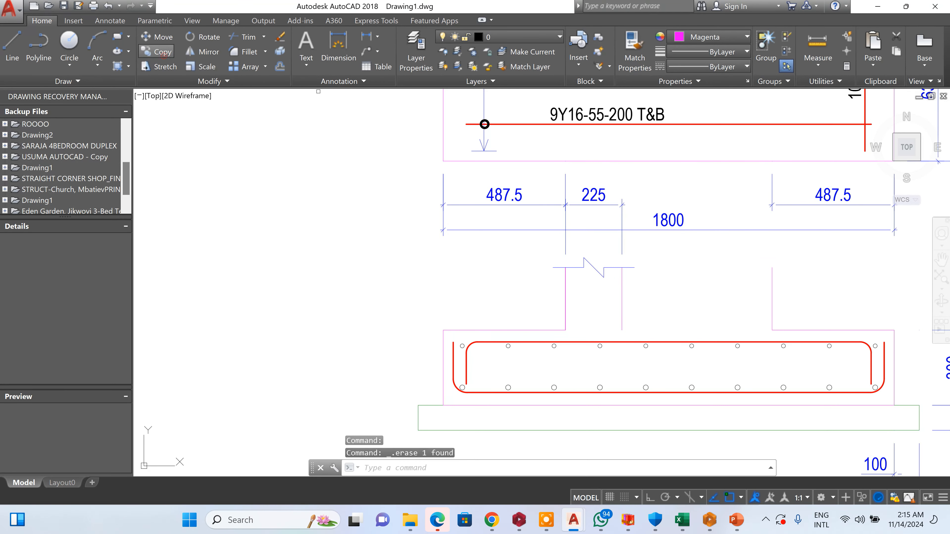
- Copy the BT4 section's right column stub with its break line and footing outline to the F-1C4 section's right column base corner
{"action": "left_click", "coordinate": [161, 52]}
{"action": "scroll", "coordinate": [658, 358], "scroll_direction": "down", "scroll_amount": 5}
{"action": "scroll", "coordinate": [696, 314], "scroll_direction": "down", "scroll_amount": 2}
{"action": "scroll", "coordinate": [734, 207], "scroll_direction": "down", "scroll_amount": 1}
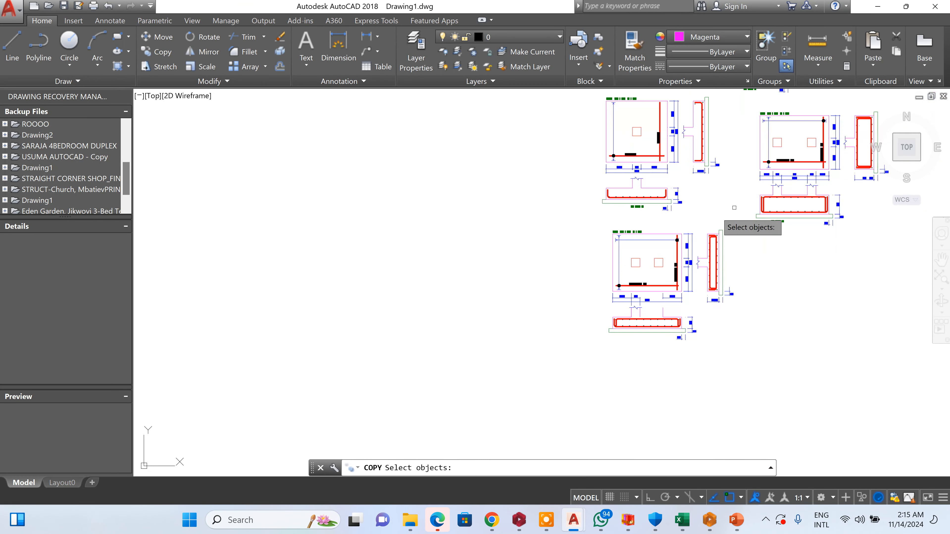
{"action": "scroll", "coordinate": [814, 189], "scroll_direction": "up", "scroll_amount": 10}
{"action": "left_click", "coordinate": [809, 188]}
{"action": "left_click", "coordinate": [734, 299]}
{"action": "left_click", "coordinate": [734, 302]}
{"action": "left_click", "coordinate": [700, 302]}
{"action": "left_click", "coordinate": [696, 301]}
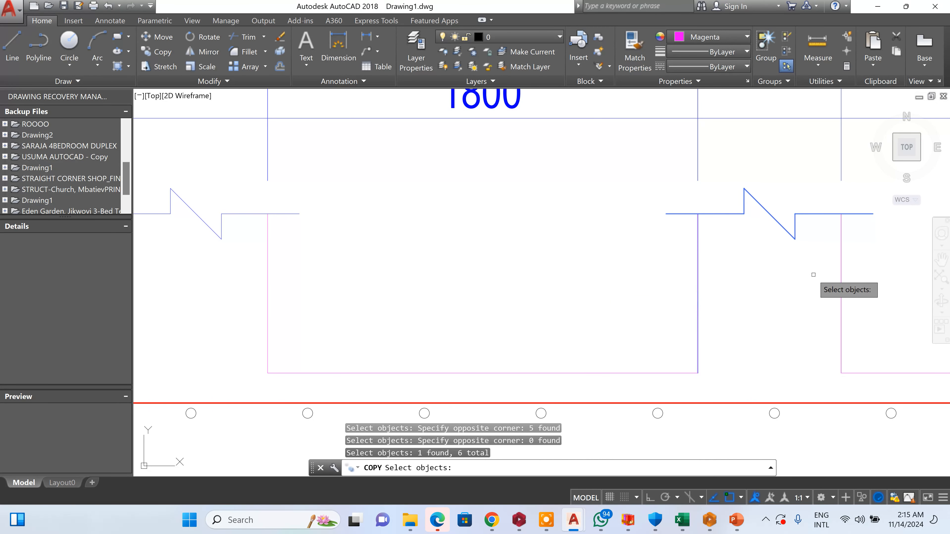
{"action": "left_click", "coordinate": [841, 275]}
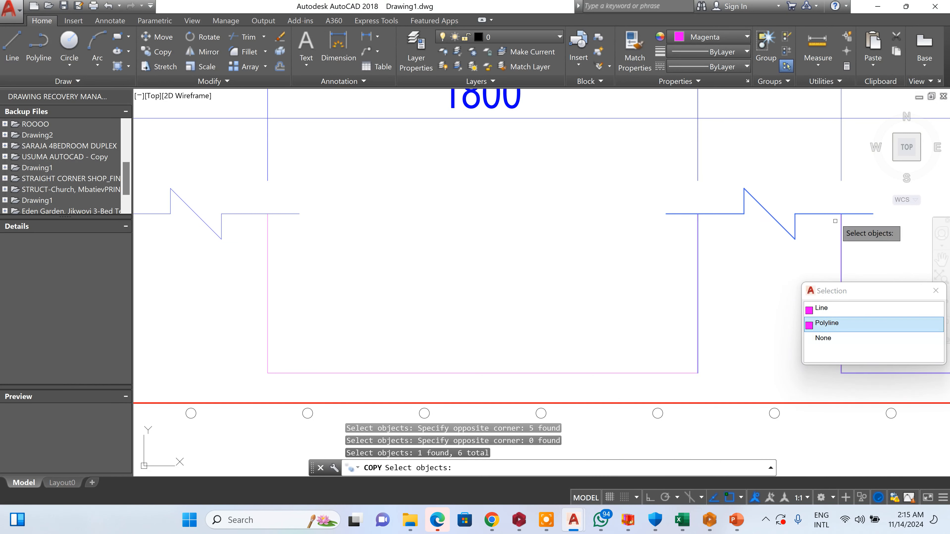
{"action": "left_click", "coordinate": [842, 235]}
{"action": "key", "text": "Return"}
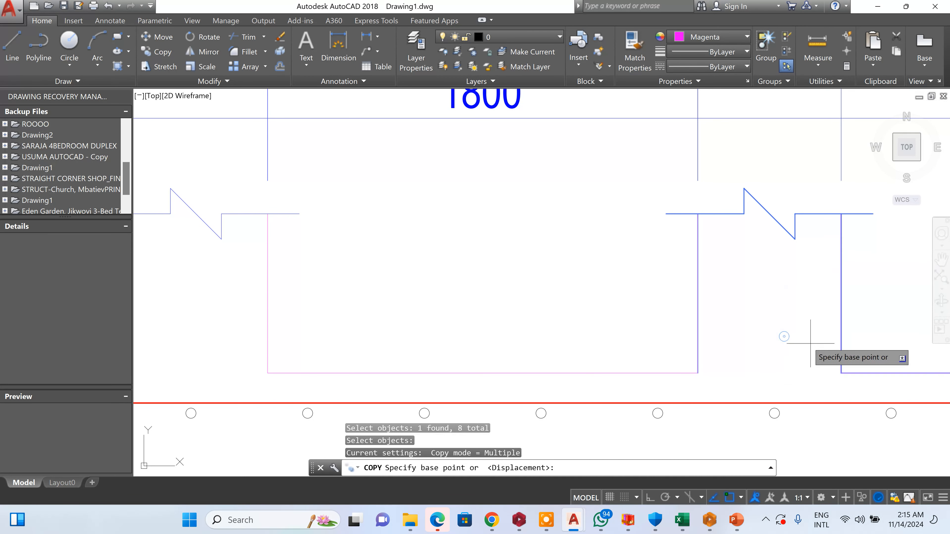
{"action": "left_click", "coordinate": [841, 371]}
{"action": "scroll", "coordinate": [760, 303], "scroll_direction": "down", "scroll_amount": 6}
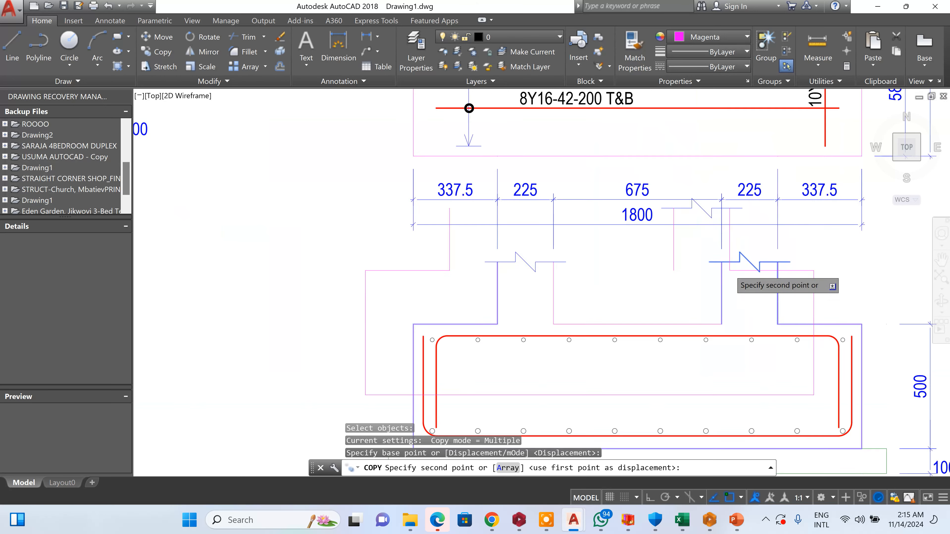
{"action": "scroll", "coordinate": [514, 387], "scroll_direction": "up", "scroll_amount": 2}
{"action": "scroll", "coordinate": [555, 247], "scroll_direction": "down", "scroll_amount": 8}
{"action": "scroll", "coordinate": [556, 280], "scroll_direction": "up", "scroll_amount": 8}
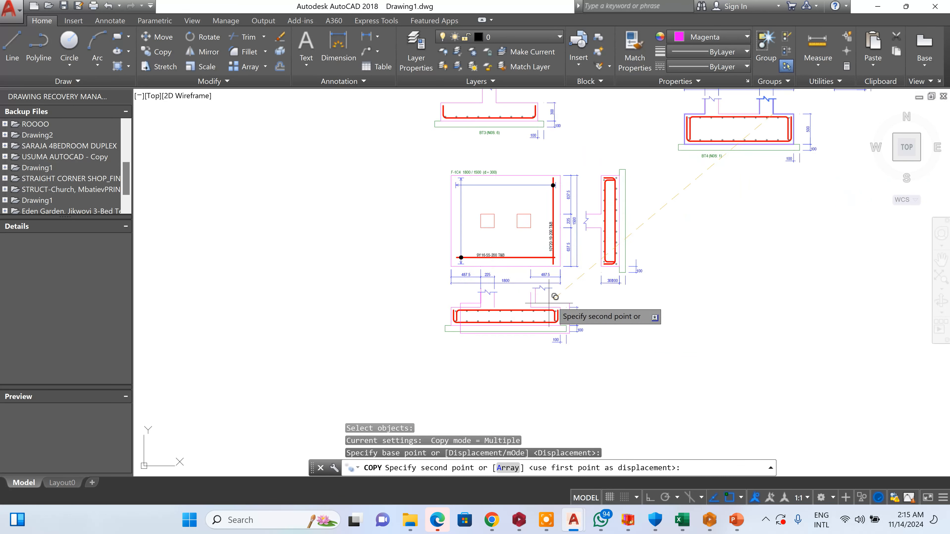
{"action": "scroll", "coordinate": [534, 304], "scroll_direction": "up", "scroll_amount": 5}
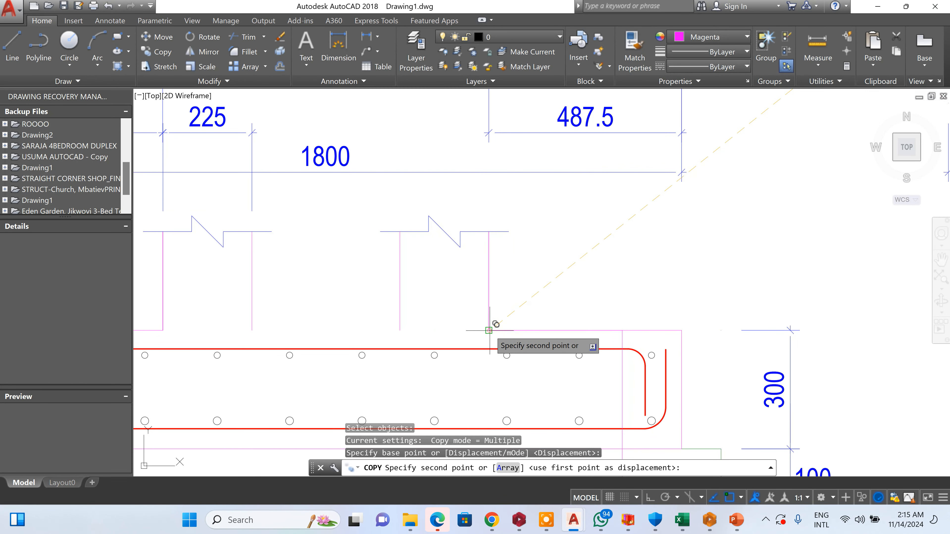
{"action": "left_click", "coordinate": [489, 330]}
{"action": "key", "text": "Escape"}
- Erase the surplus footing outline polyline copied over the F-1C4 section
{"action": "left_click", "coordinate": [632, 377]}
{"action": "left_click", "coordinate": [595, 382]}
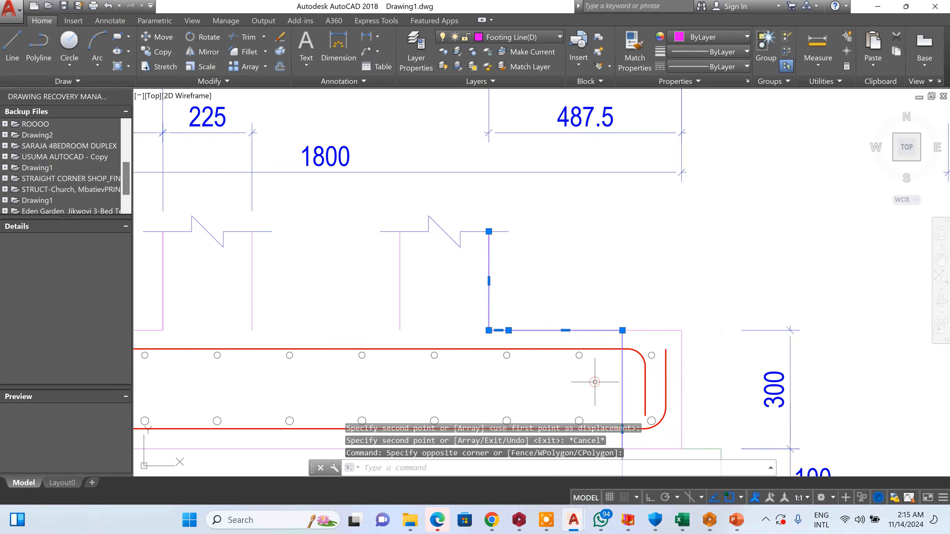
{"action": "key", "text": "Delete"}
- Draw a horizontal line joining the inner base corners of the two column stubs in the F-1C4 section
{"action": "scroll", "coordinate": [722, 217], "scroll_direction": "down", "scroll_amount": 5}
{"action": "scroll", "coordinate": [722, 217], "scroll_direction": "up", "scroll_amount": 4}
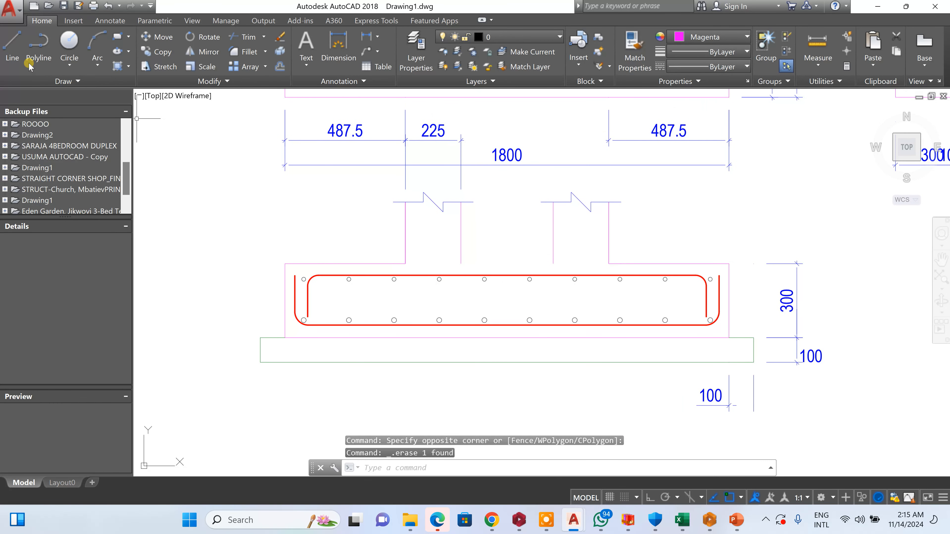
{"action": "left_click", "coordinate": [12, 47]}
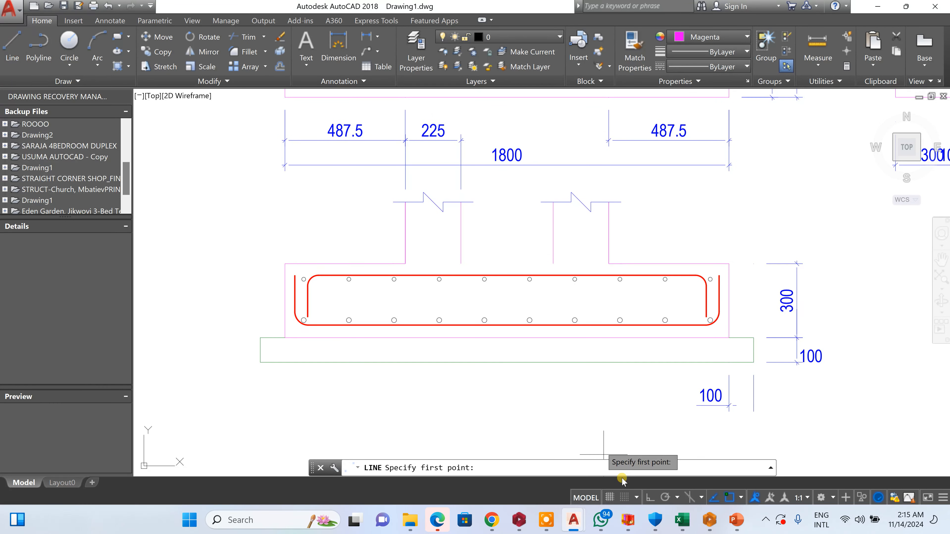
{"action": "left_click", "coordinate": [461, 264]}
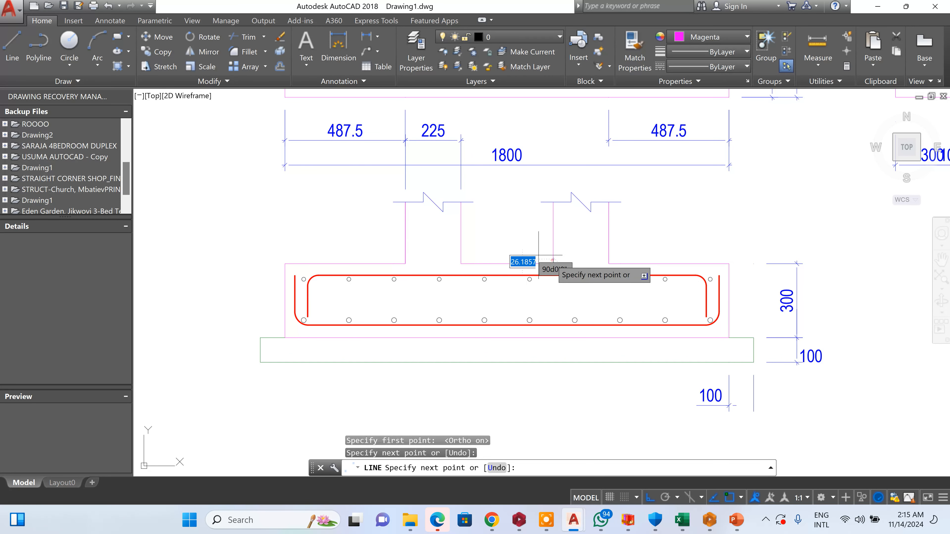
{"action": "key", "text": "Escape"}
- Add linear dimensions for the right column's width and the gap between the two columns, aligned with the existing upper dimension row
{"action": "left_click", "coordinate": [338, 47]}
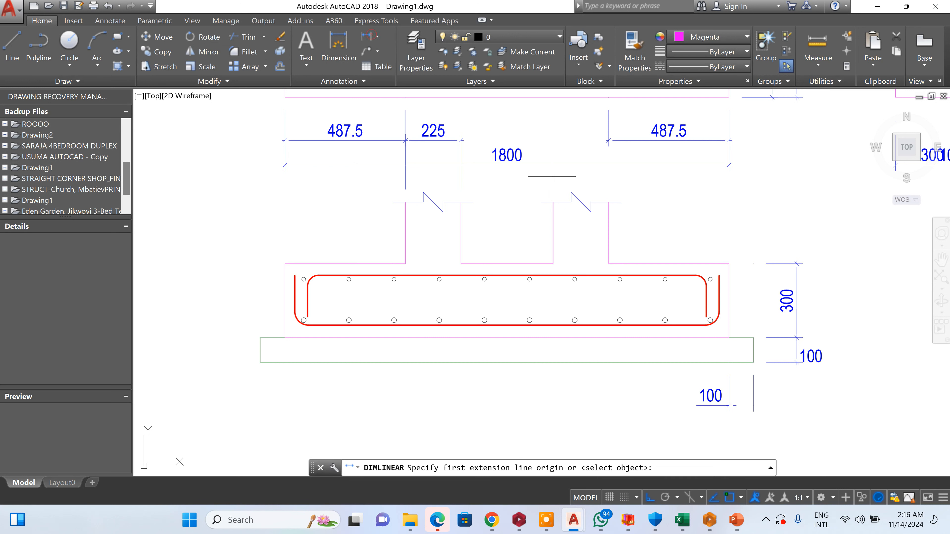
{"action": "left_click", "coordinate": [612, 200]}
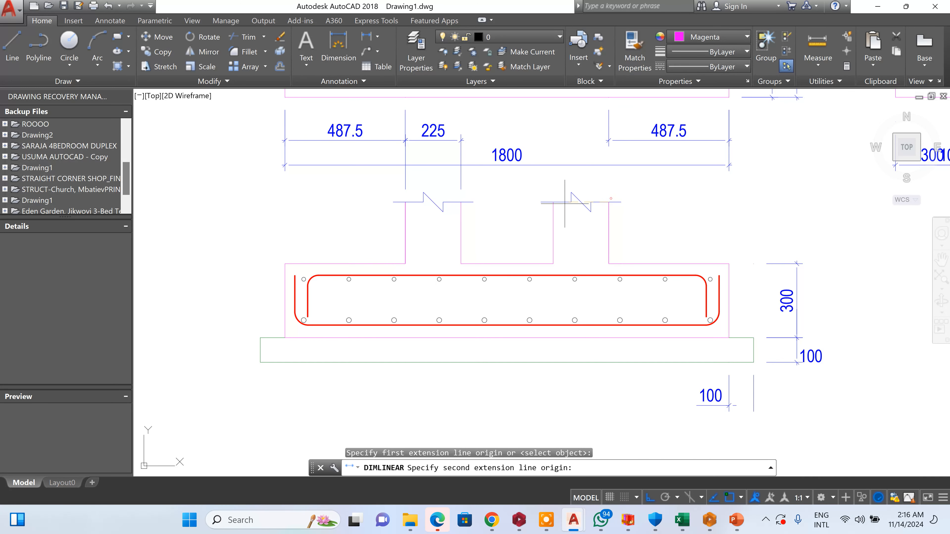
{"action": "left_click", "coordinate": [552, 204]}
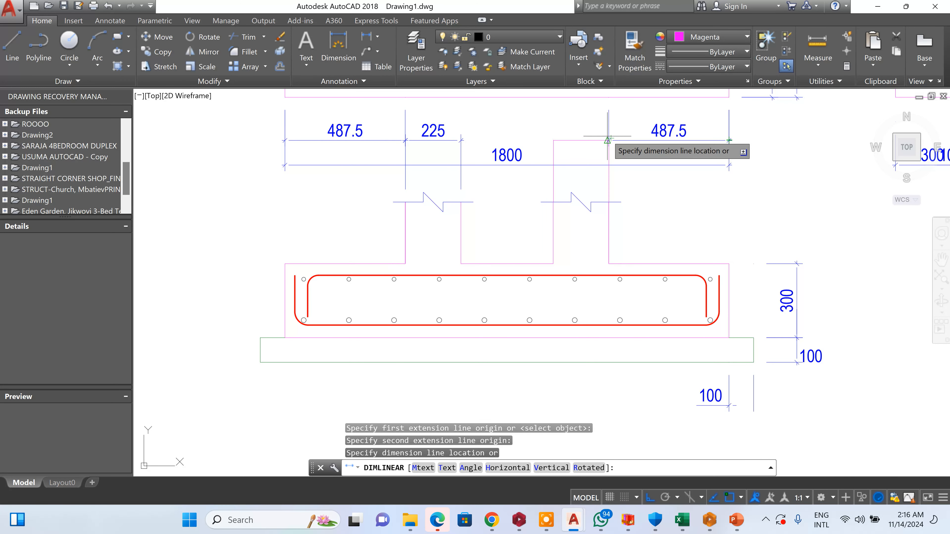
{"action": "left_click", "coordinate": [591, 141]}
{"action": "key", "text": "Return"}
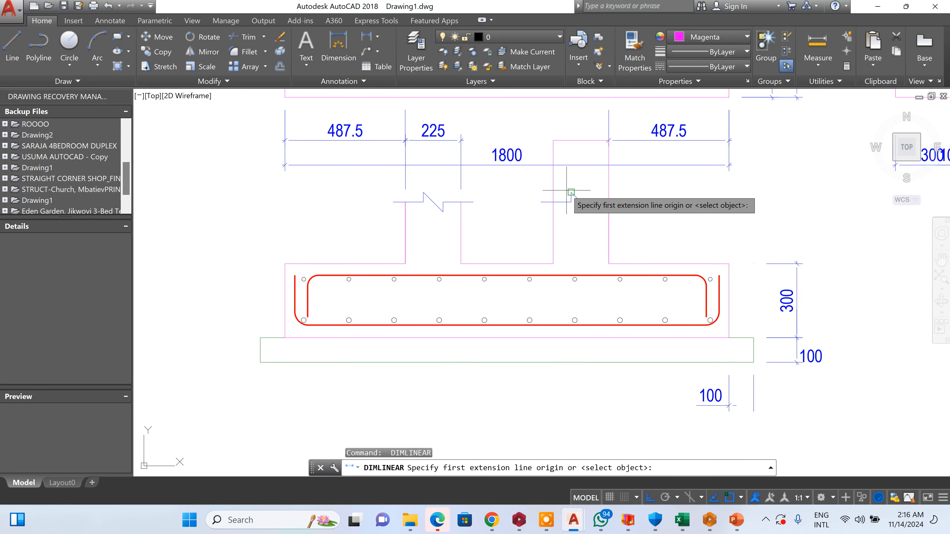
{"action": "left_click", "coordinate": [553, 202]}
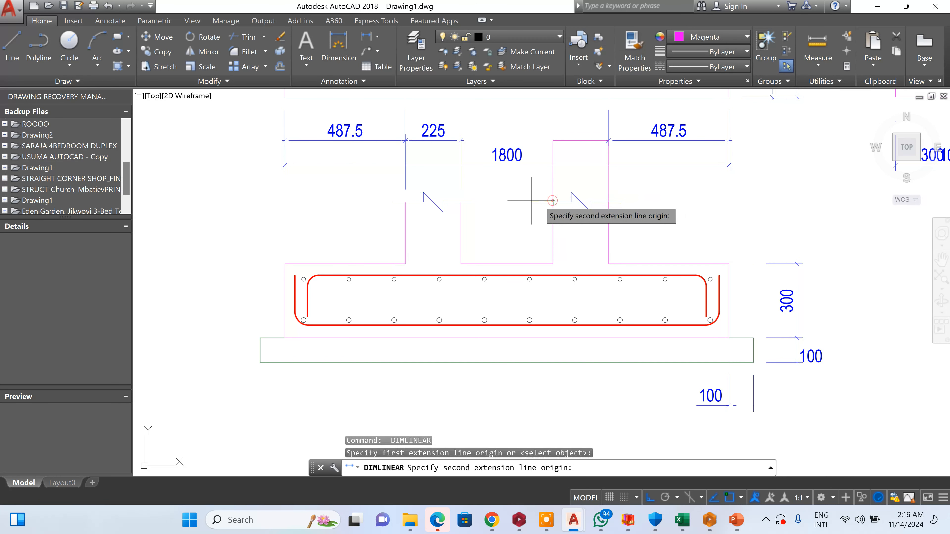
{"action": "left_click", "coordinate": [461, 202]}
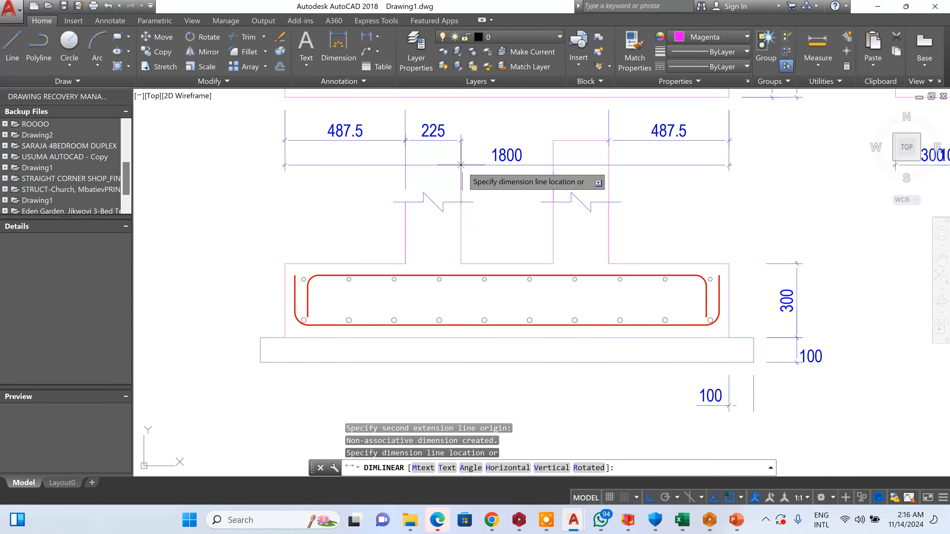
{"action": "left_click", "coordinate": [458, 138]}
- Match the new column width and gap dimensions to the properties of the right 487.5 dimension
{"action": "left_click", "coordinate": [640, 57]}
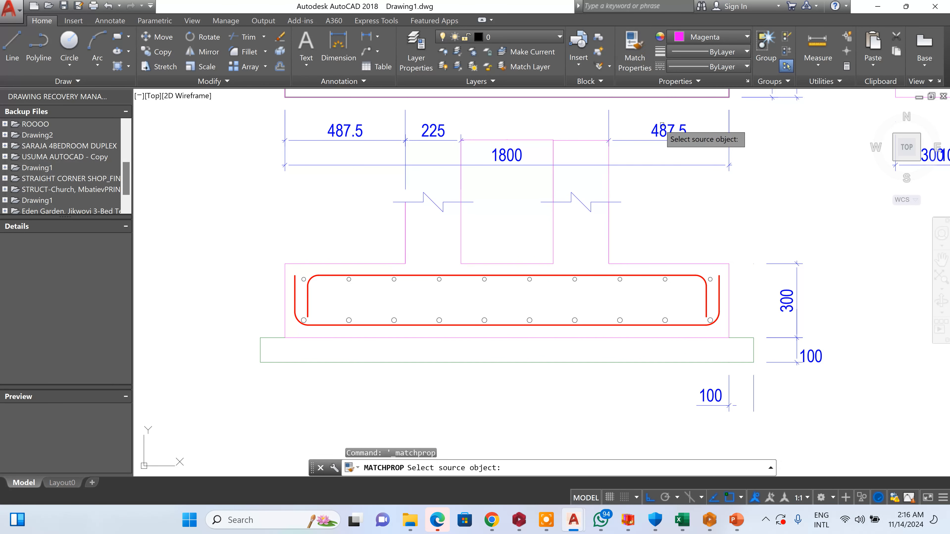
{"action": "left_click", "coordinate": [673, 141]}
{"action": "left_click", "coordinate": [567, 138]}
{"action": "left_click", "coordinate": [561, 133]}
{"action": "left_click", "coordinate": [542, 131]}
{"action": "left_click", "coordinate": [525, 131]}
{"action": "scroll", "coordinate": [552, 187], "scroll_direction": "down", "scroll_amount": 5}
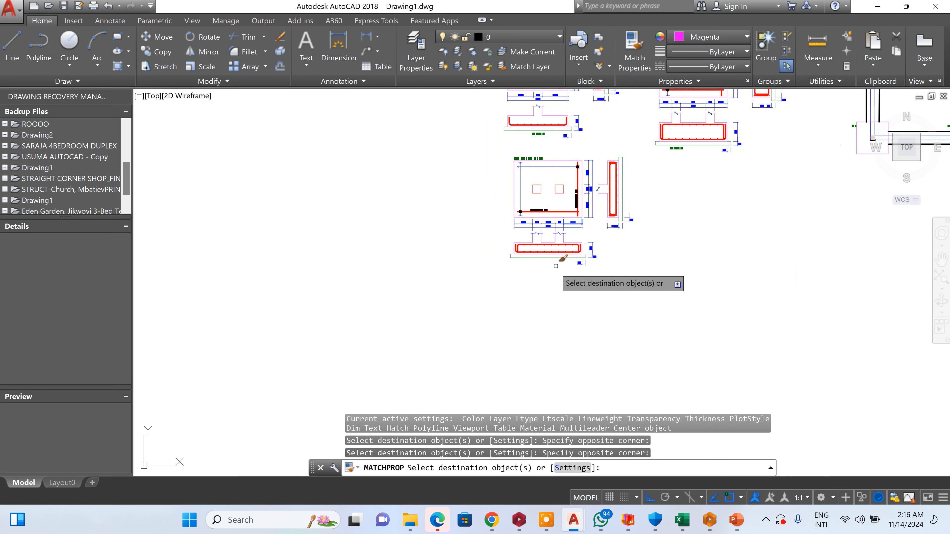
{"action": "scroll", "coordinate": [556, 235], "scroll_direction": "up", "scroll_amount": 2}
{"action": "key", "text": "Escape"}
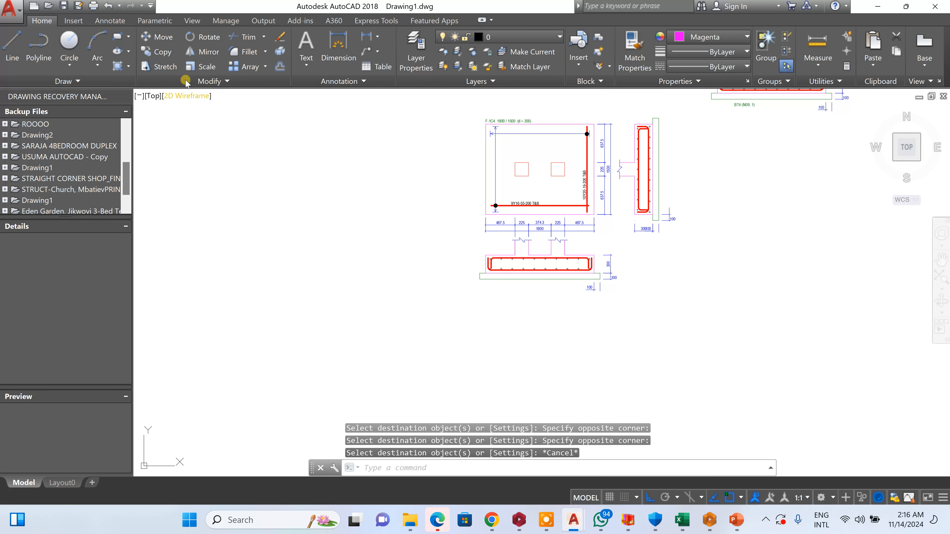
- Copy the BT4 (N0S: 1) label to just below the F-1C4 section, with object snap turned off
{"action": "left_click", "coordinate": [167, 55]}
{"action": "scroll", "coordinate": [647, 212], "scroll_direction": "down", "scroll_amount": 3}
{"action": "scroll", "coordinate": [584, 217], "scroll_direction": "up", "scroll_amount": 6}
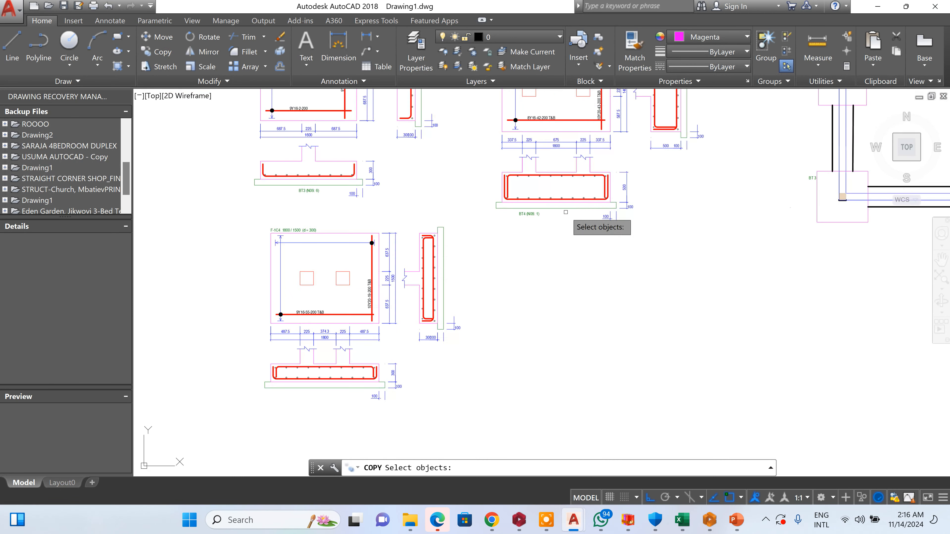
{"action": "left_click", "coordinate": [564, 214]}
{"action": "left_click", "coordinate": [473, 224]}
{"action": "key", "text": "Return"}
{"action": "left_click", "coordinate": [474, 215]}
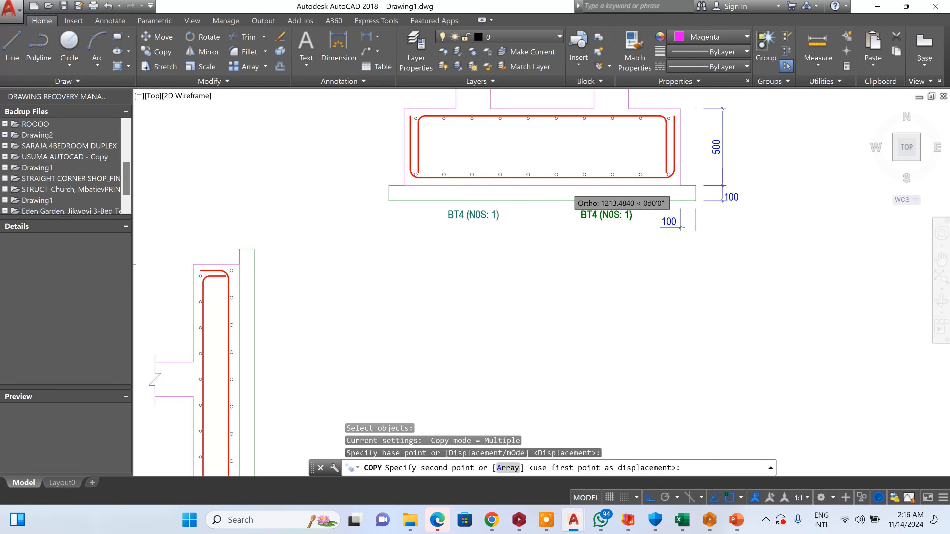
{"action": "scroll", "coordinate": [486, 333], "scroll_direction": "down", "scroll_amount": 5}
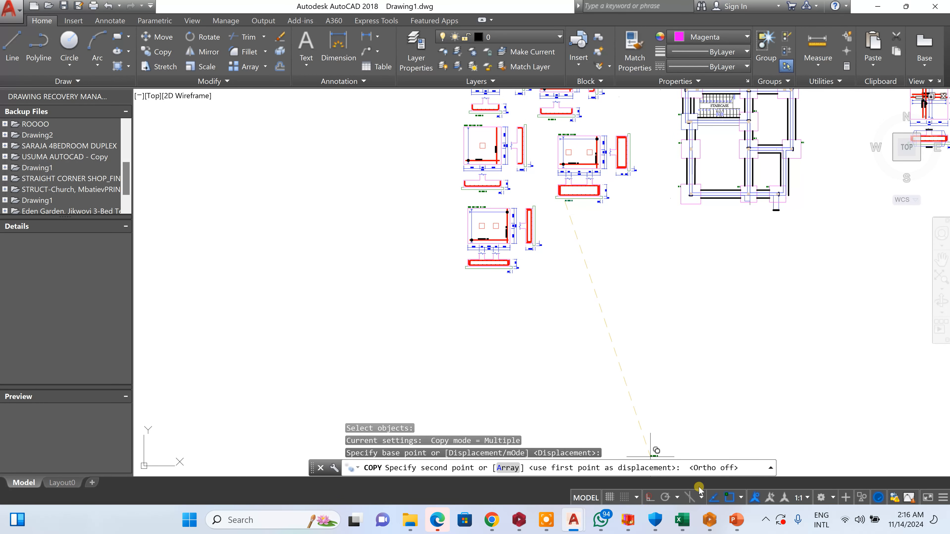
{"action": "left_click", "coordinate": [729, 497]}
{"action": "scroll", "coordinate": [461, 281], "scroll_direction": "up", "scroll_amount": 8}
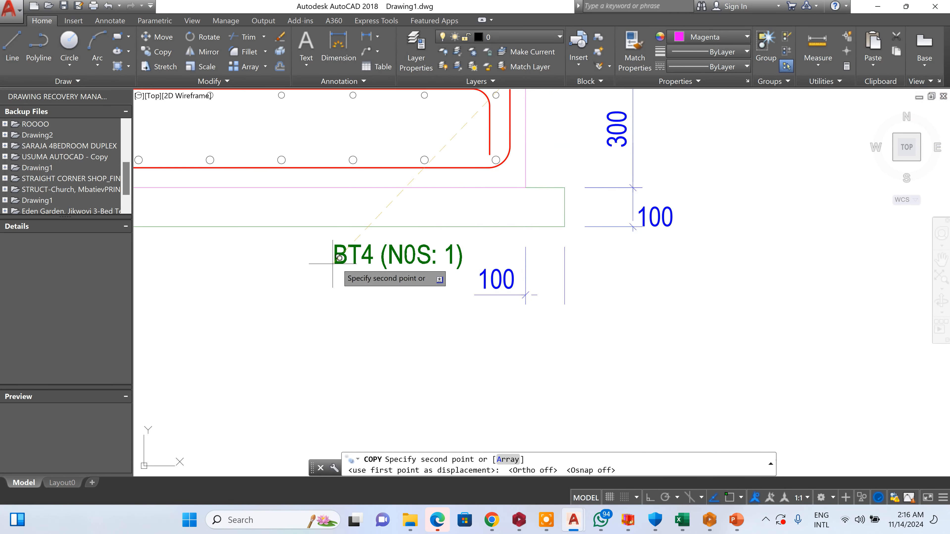
{"action": "left_click", "coordinate": [273, 261]}
{"action": "key", "text": "Escape"}
- Change the copied label below the F-1C4 section to BT5 (N0S: 1)
{"action": "left_click", "coordinate": [301, 252]}
{"action": "left_click", "coordinate": [301, 253]}
{"action": "left_click", "coordinate": [281, 255]}
{"action": "double_click", "coordinate": [291, 257]}
{"action": "left_click", "coordinate": [315, 255]}
{"action": "left_click_drag", "start_coordinate": [314, 255], "coordinate": [334, 257]}
{"action": "type", "text": "5"}
{"action": "left_click", "coordinate": [526, 334]}
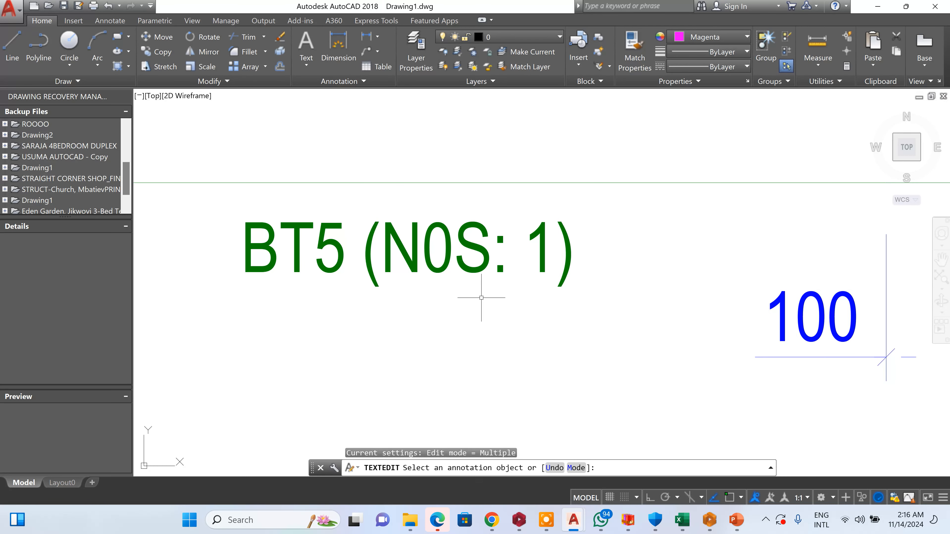
{"action": "key", "text": "Escape"}
- Select all footing labels similar to the BT5 label and set their colour to black (0,0,0)
{"action": "left_click", "coordinate": [481, 267]}
{"action": "right_click", "coordinate": [483, 266]}
{"action": "left_click", "coordinate": [473, 269]}
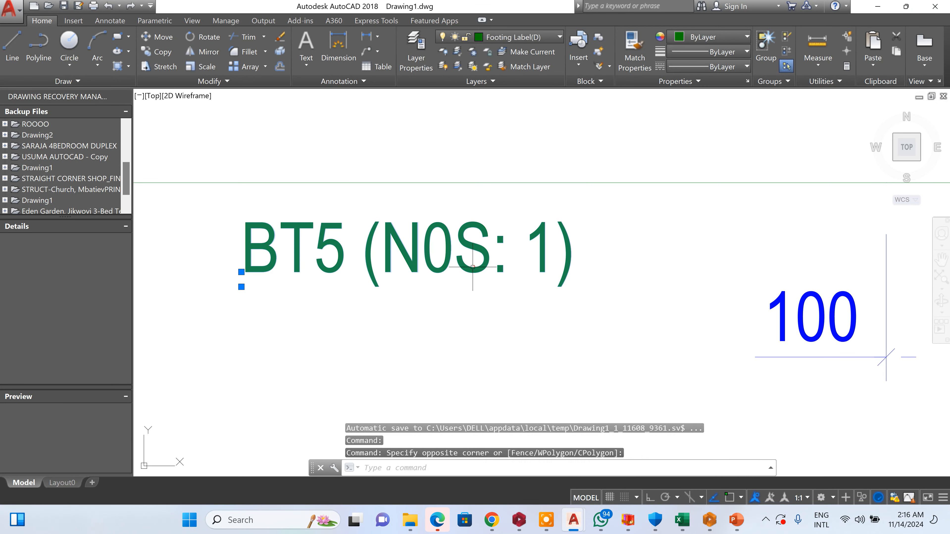
{"action": "right_click", "coordinate": [474, 270]}
{"action": "left_click", "coordinate": [524, 397]}
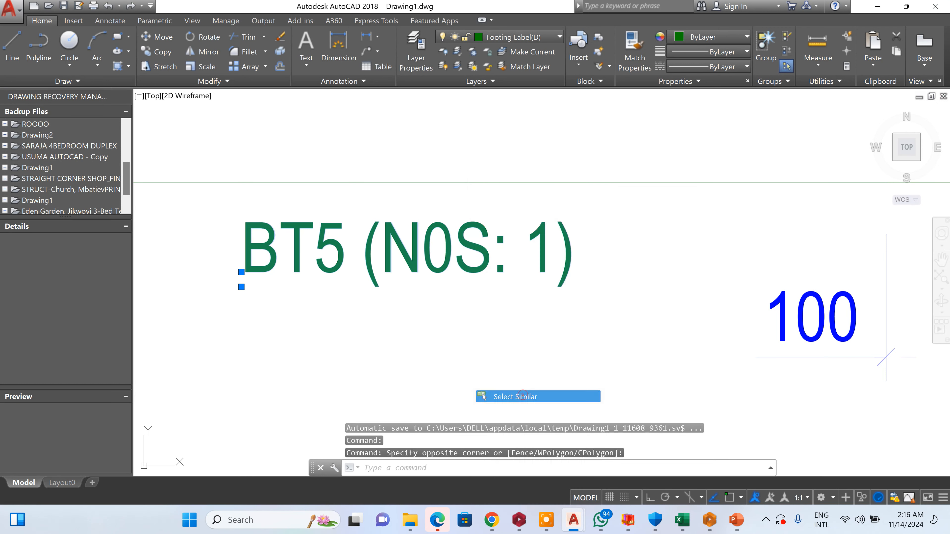
{"action": "left_click", "coordinate": [687, 34]}
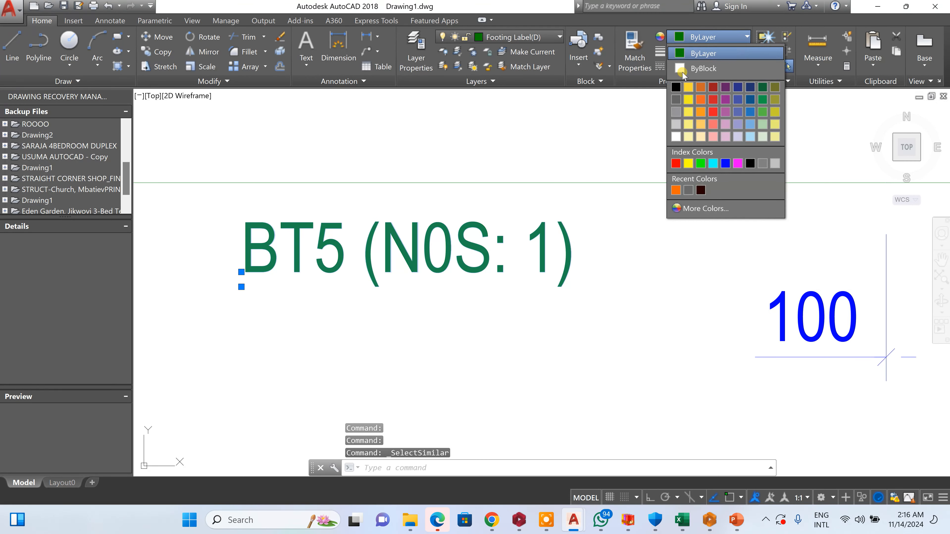
{"action": "left_click", "coordinate": [686, 89]}
{"action": "left_click", "coordinate": [696, 37]}
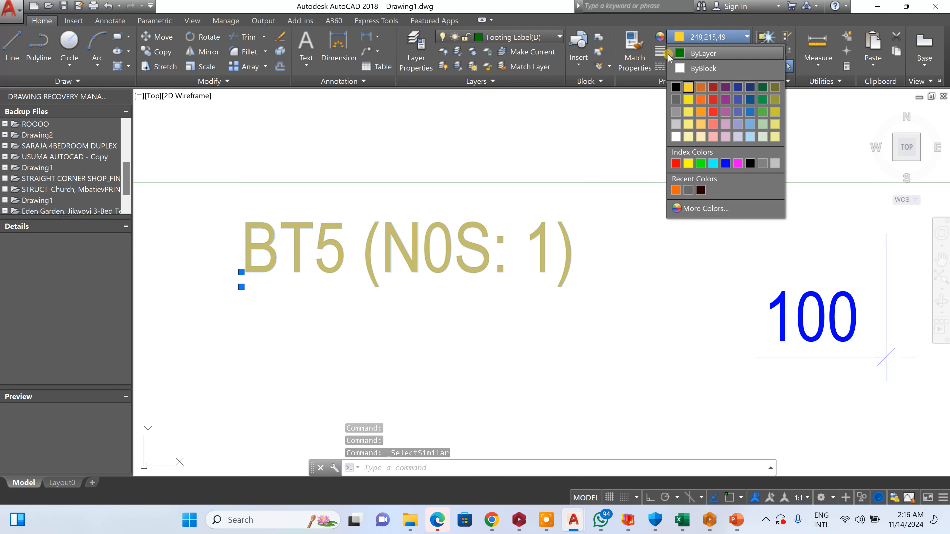
{"action": "left_click", "coordinate": [676, 87]}
{"action": "scroll", "coordinate": [499, 269], "scroll_direction": "down", "scroll_amount": 6}
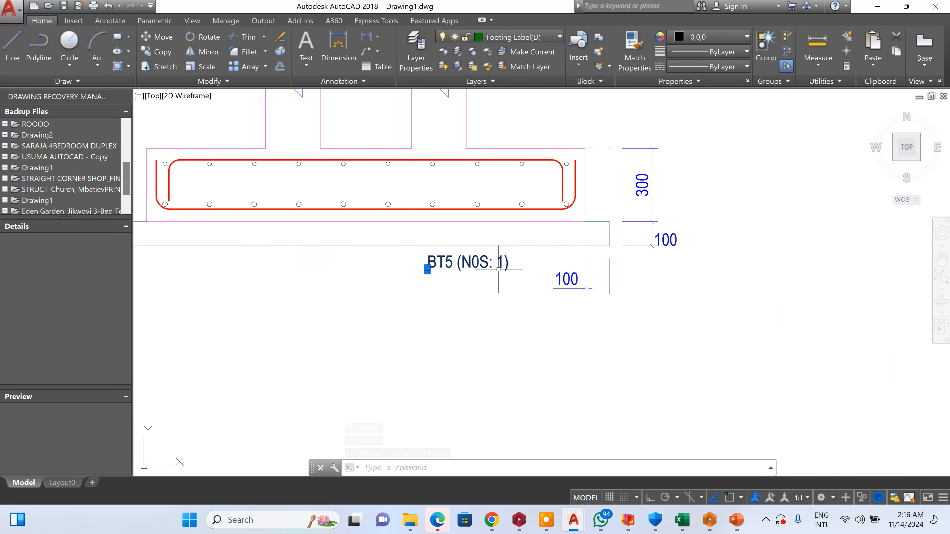
{"action": "scroll", "coordinate": [520, 265], "scroll_direction": "down", "scroll_amount": 6}
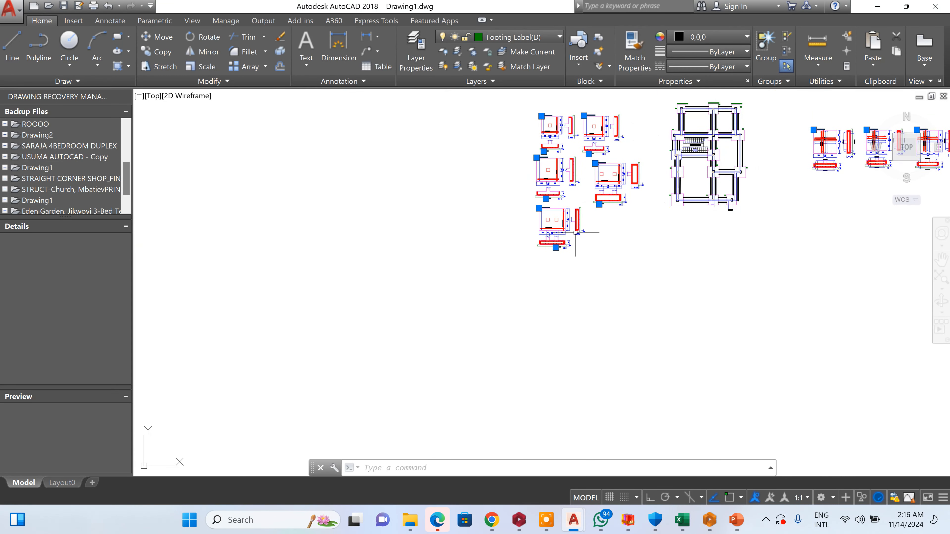
{"action": "scroll", "coordinate": [639, 199], "scroll_direction": "up", "scroll_amount": 3}
{"action": "key", "text": "Escape"}
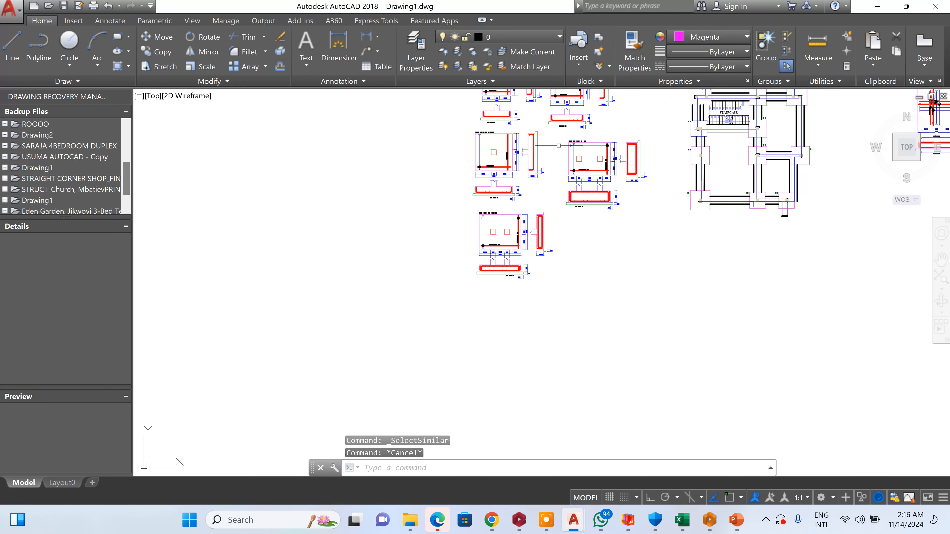
- Erase the F-1C4 1800 / 1500 (d = 300) title above the BT5 footing plan
{"action": "scroll", "coordinate": [604, 161], "scroll_direction": "up", "scroll_amount": 5}
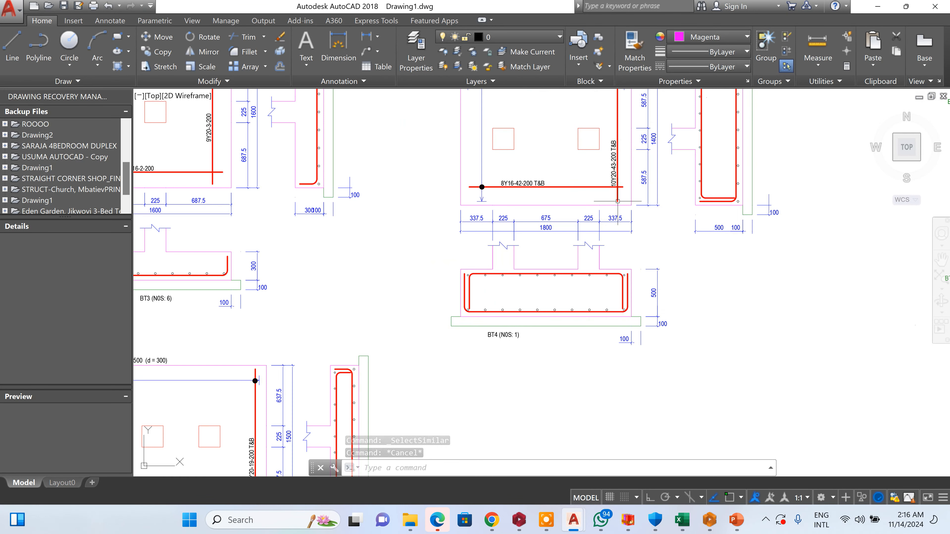
{"action": "scroll", "coordinate": [618, 201], "scroll_direction": "down", "scroll_amount": 5}
{"action": "scroll", "coordinate": [588, 247], "scroll_direction": "up", "scroll_amount": 2}
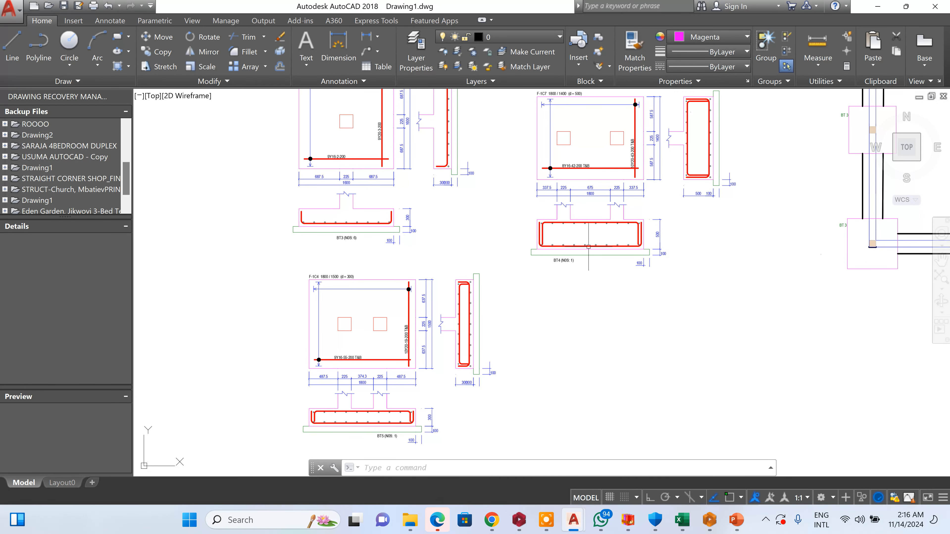
{"action": "scroll", "coordinate": [378, 224], "scroll_direction": "up", "scroll_amount": 2}
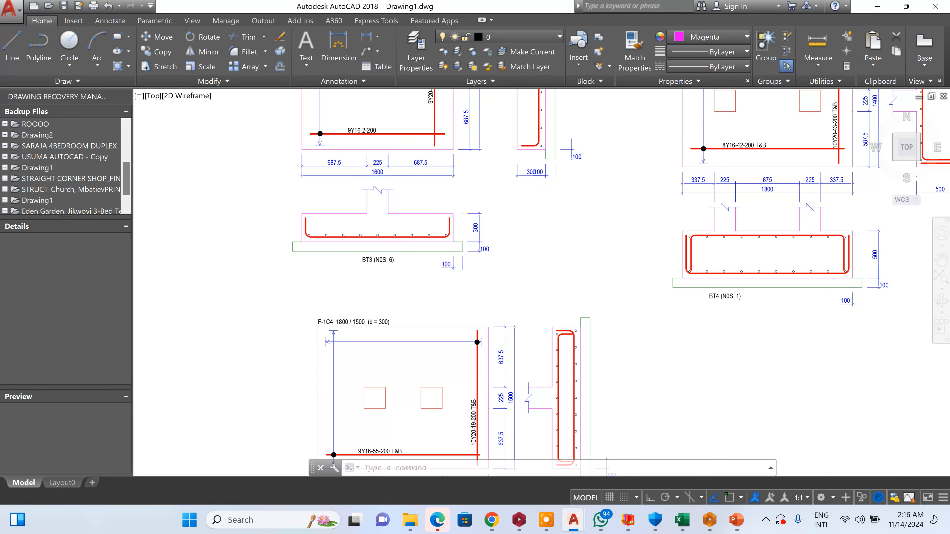
{"action": "scroll", "coordinate": [302, 209], "scroll_direction": "up", "scroll_amount": 2}
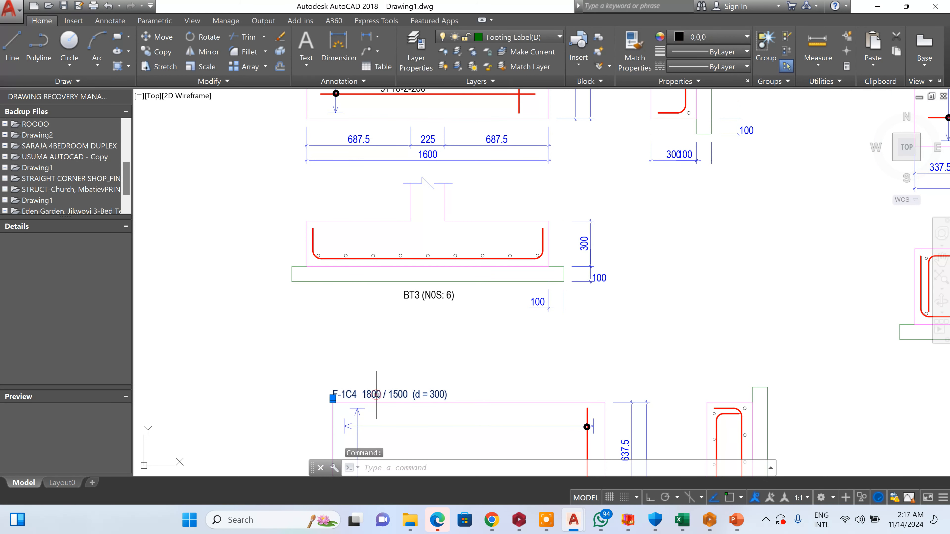
{"action": "key", "text": "Delete"}
- Erase the remaining F-1C titles above the BT3, BT1, BT2 and BT4 footing plans
{"action": "scroll", "coordinate": [479, 324], "scroll_direction": "down", "scroll_amount": 2}
{"action": "scroll", "coordinate": [481, 263], "scroll_direction": "down", "scroll_amount": 4}
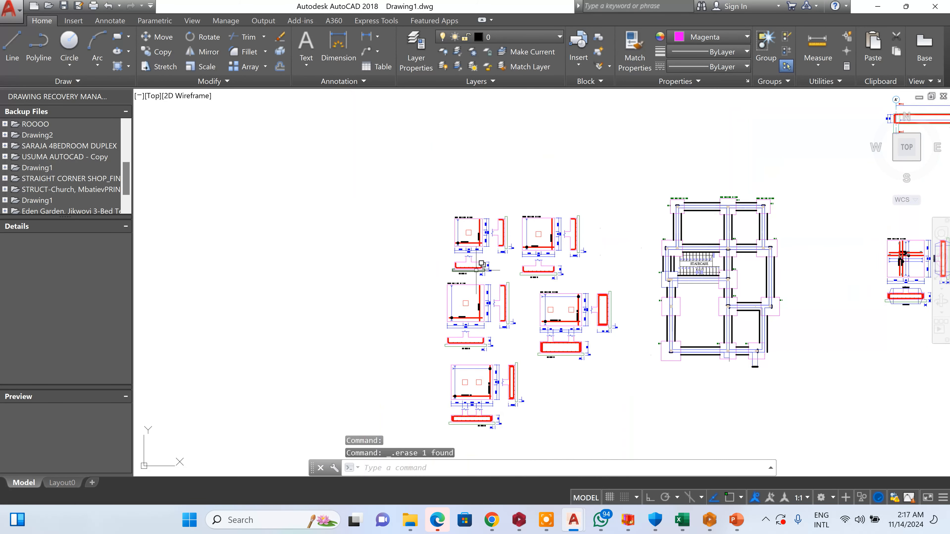
{"action": "scroll", "coordinate": [473, 309], "scroll_direction": "up", "scroll_amount": 2}
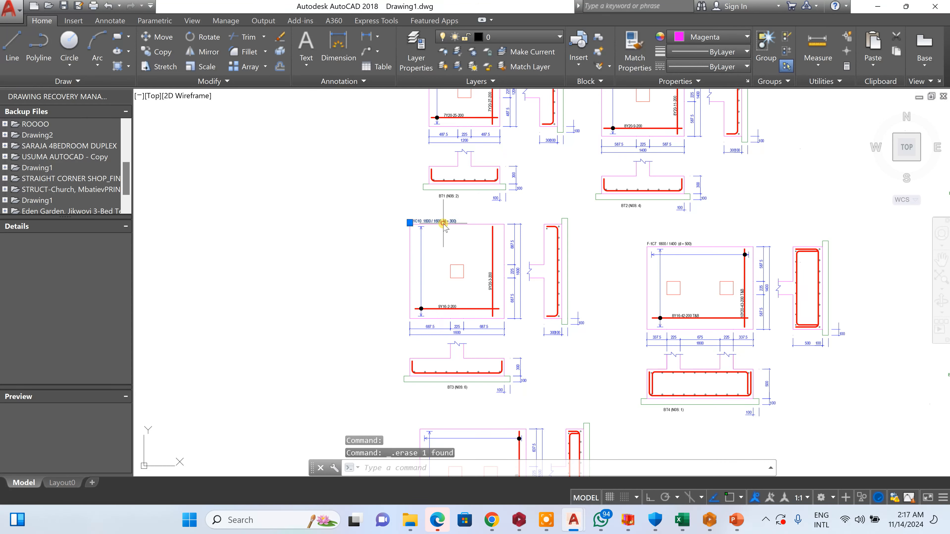
{"action": "key", "text": "Delete"}
{"action": "scroll", "coordinate": [443, 223], "scroll_direction": "down", "scroll_amount": 2}
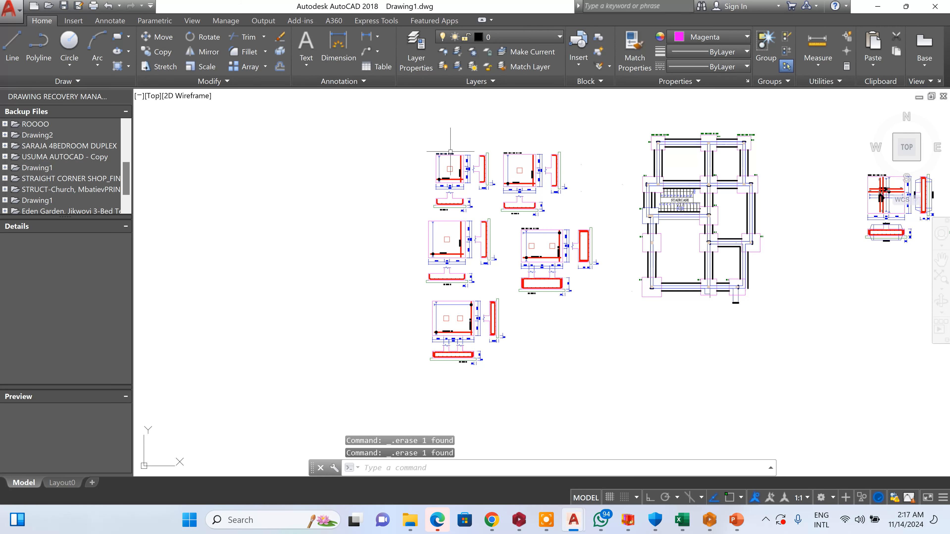
{"action": "left_click", "coordinate": [441, 153]}
{"action": "key", "text": "Delete"}
{"action": "scroll", "coordinate": [526, 152], "scroll_direction": "up", "scroll_amount": 2}
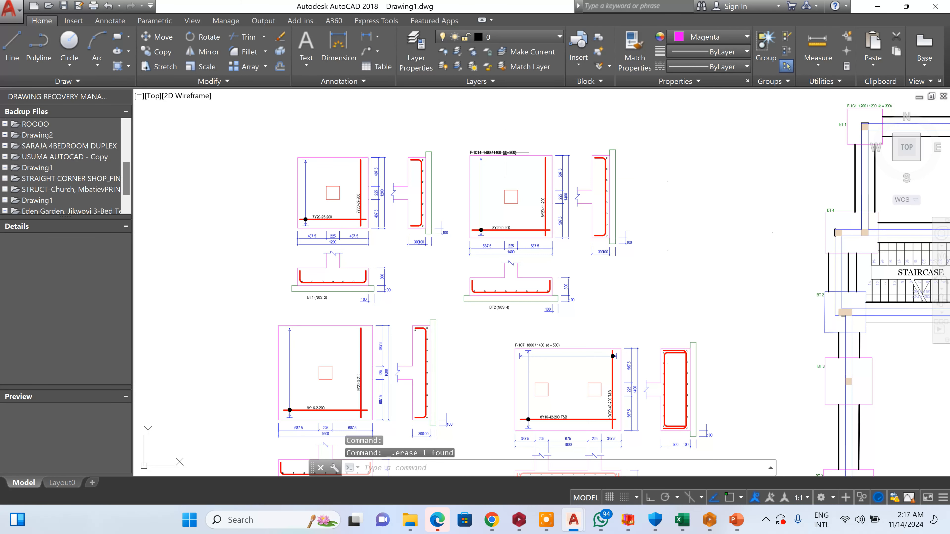
{"action": "scroll", "coordinate": [568, 363], "scroll_direction": "up", "scroll_amount": 2}
{"action": "scroll", "coordinate": [576, 262], "scroll_direction": "down", "scroll_amount": 5}
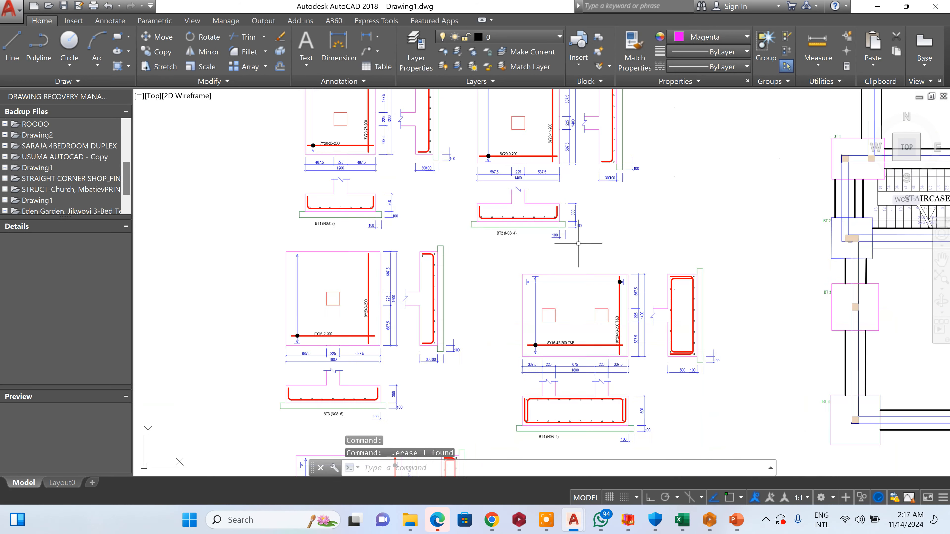
{"action": "scroll", "coordinate": [529, 304], "scroll_direction": "up", "scroll_amount": 5}
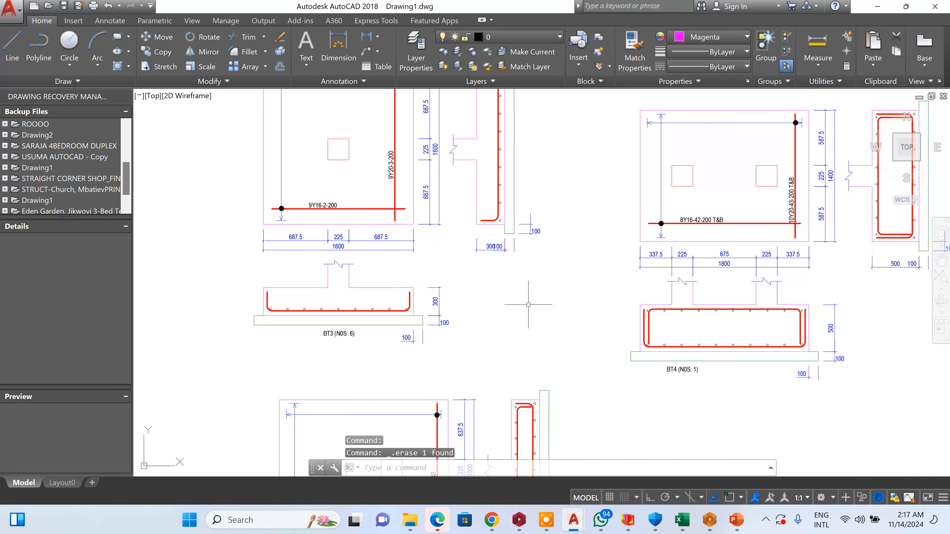